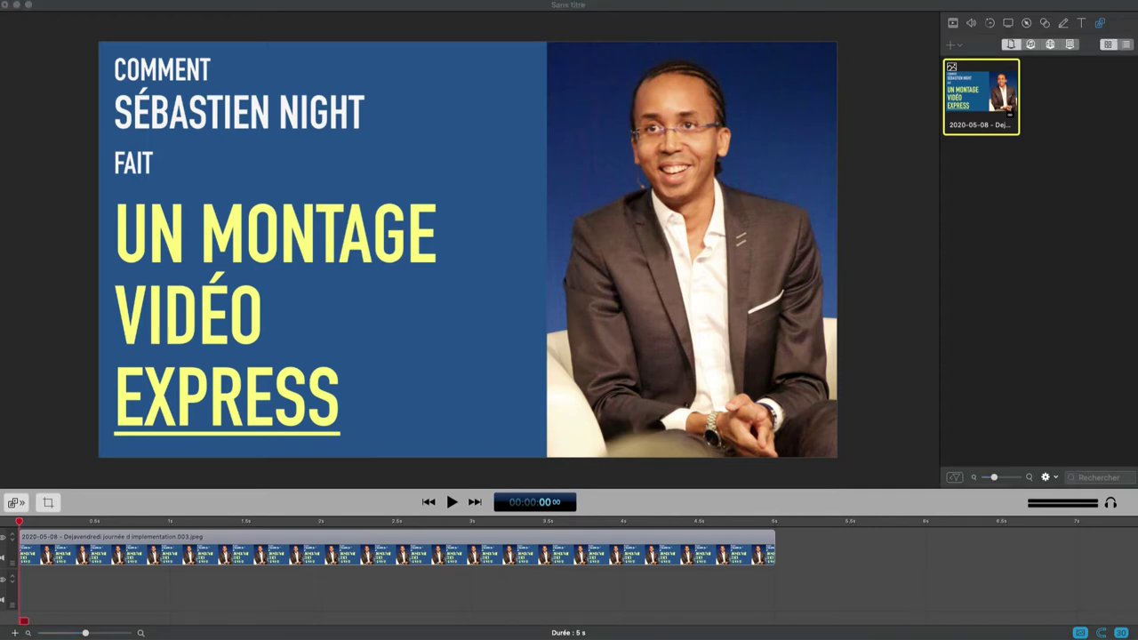
- Import the P1080307 video into the media library and place it on the timeline in place of the title image clip
left_click_drag(1129, 115, 1098, 140)
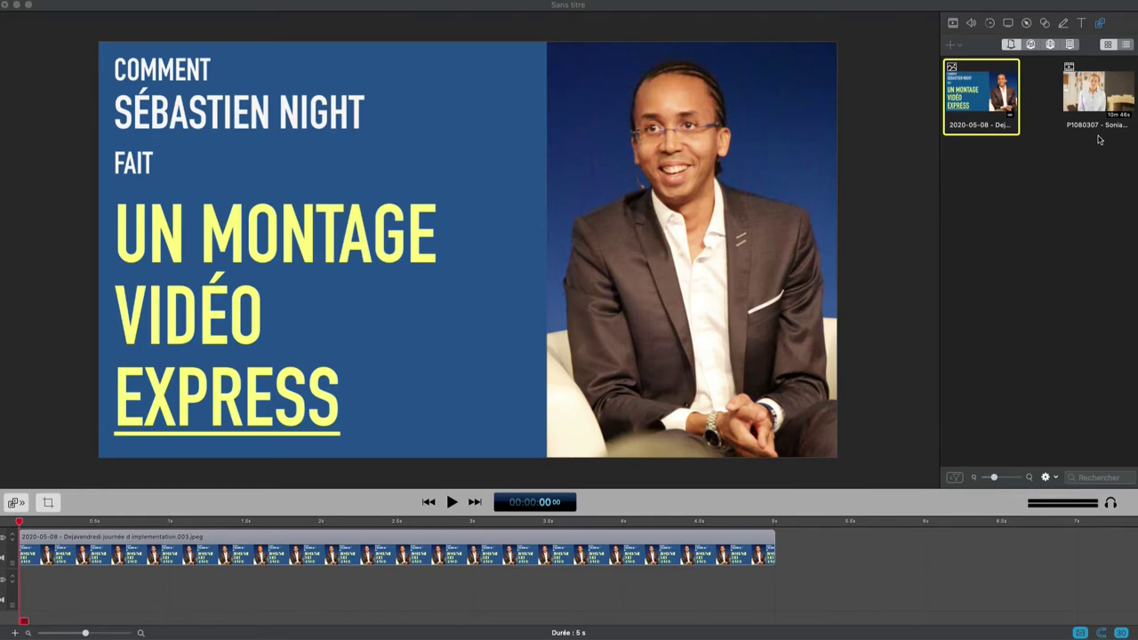
left_click(1104, 108)
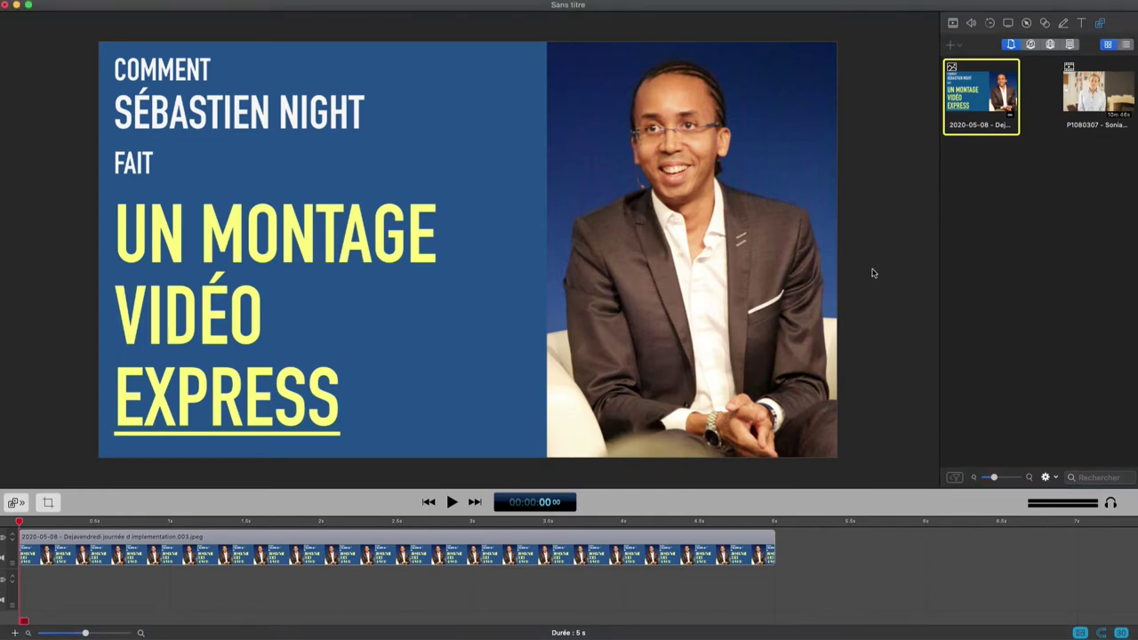
left_click(683, 540)
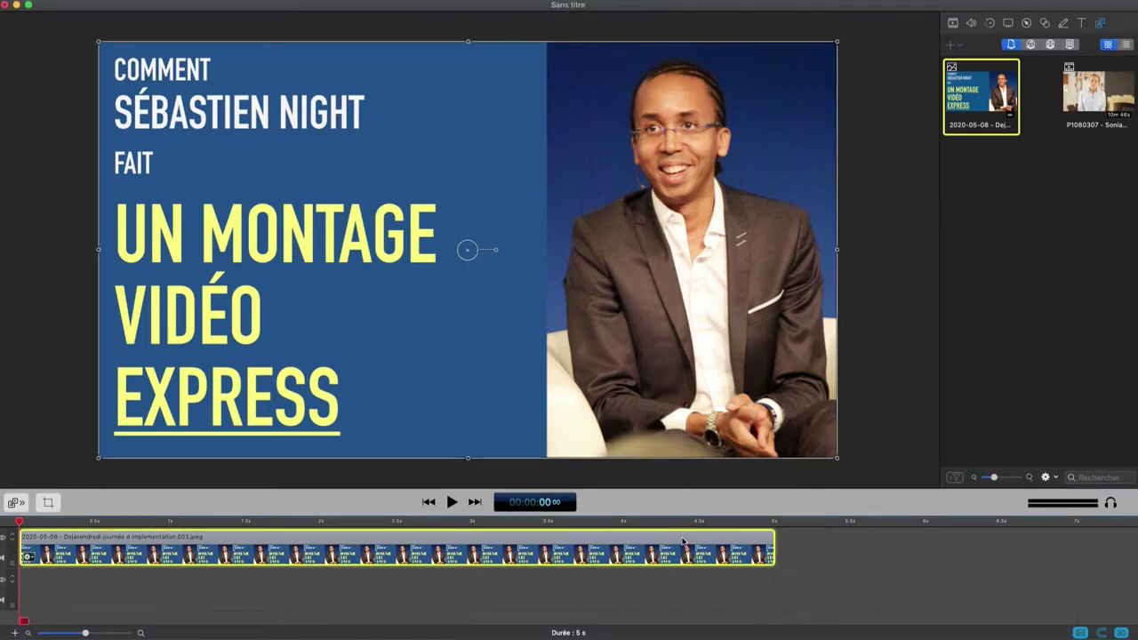
key("Delete")
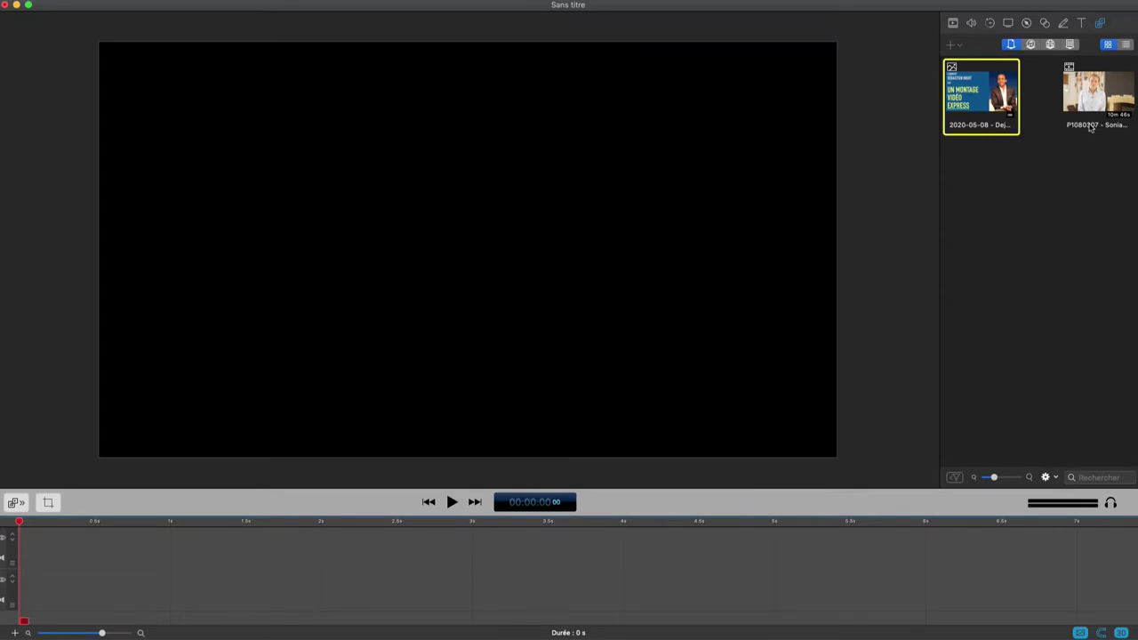
left_click_drag(1098, 102, 473, 255)
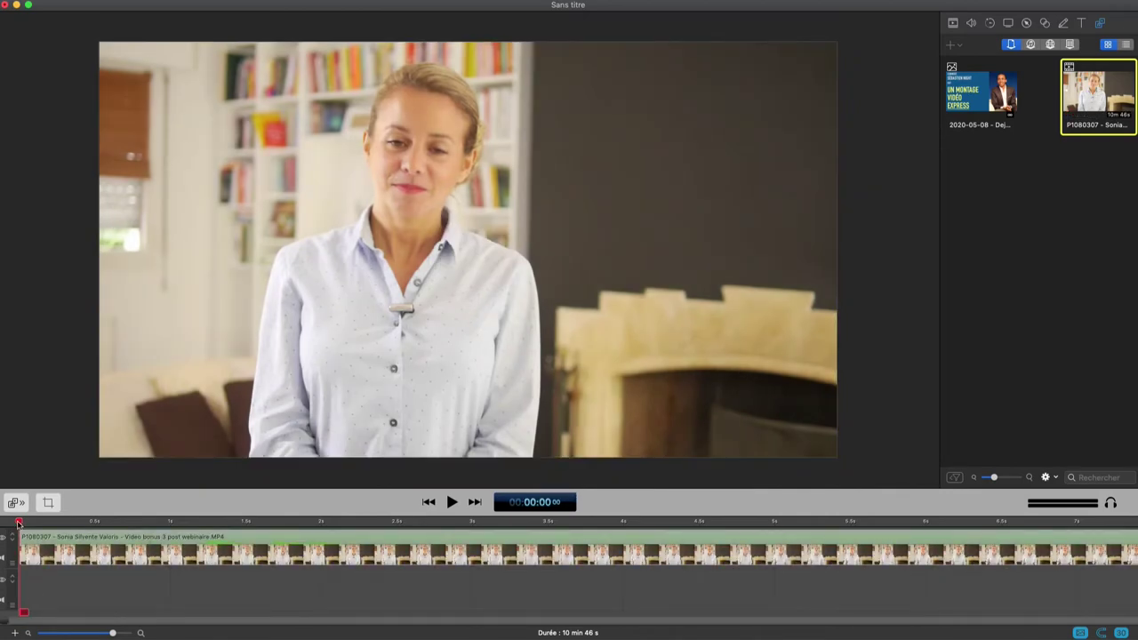
- Play excerpts from the first minute of the video clip to review the opening and its audio waveform
left_click_drag(22, 522, 202, 517)
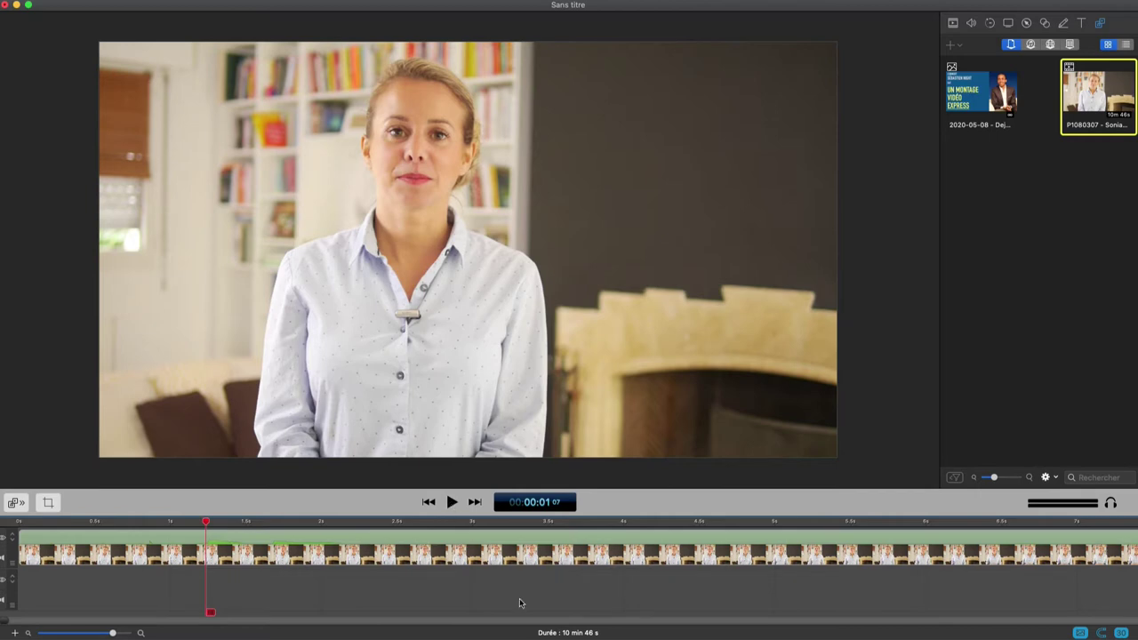
left_click(451, 503)
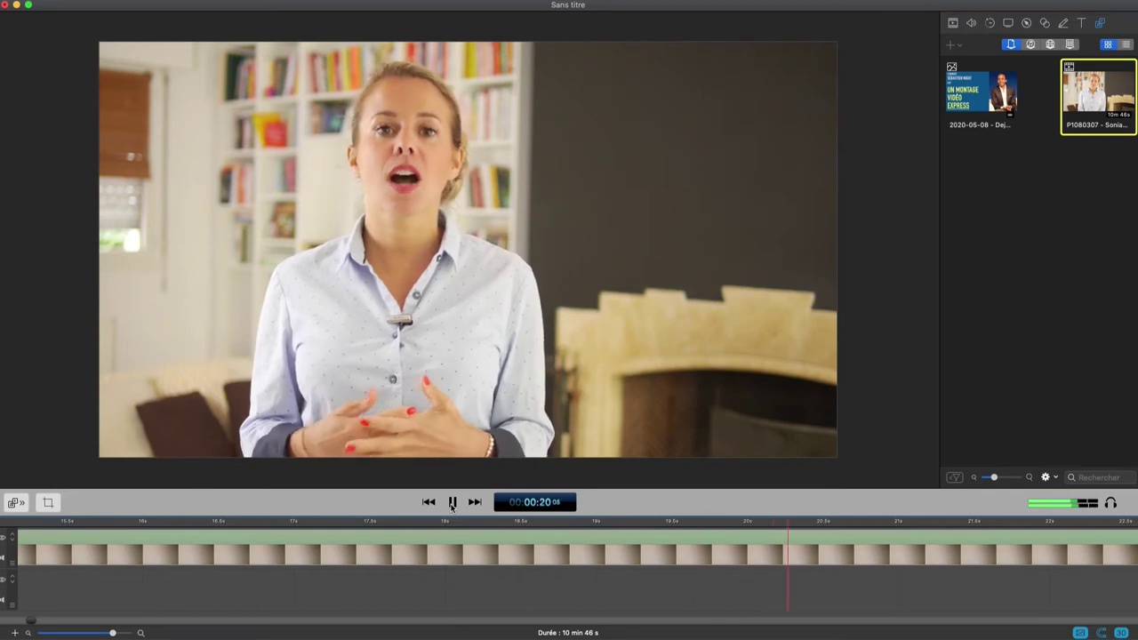
left_click(452, 503)
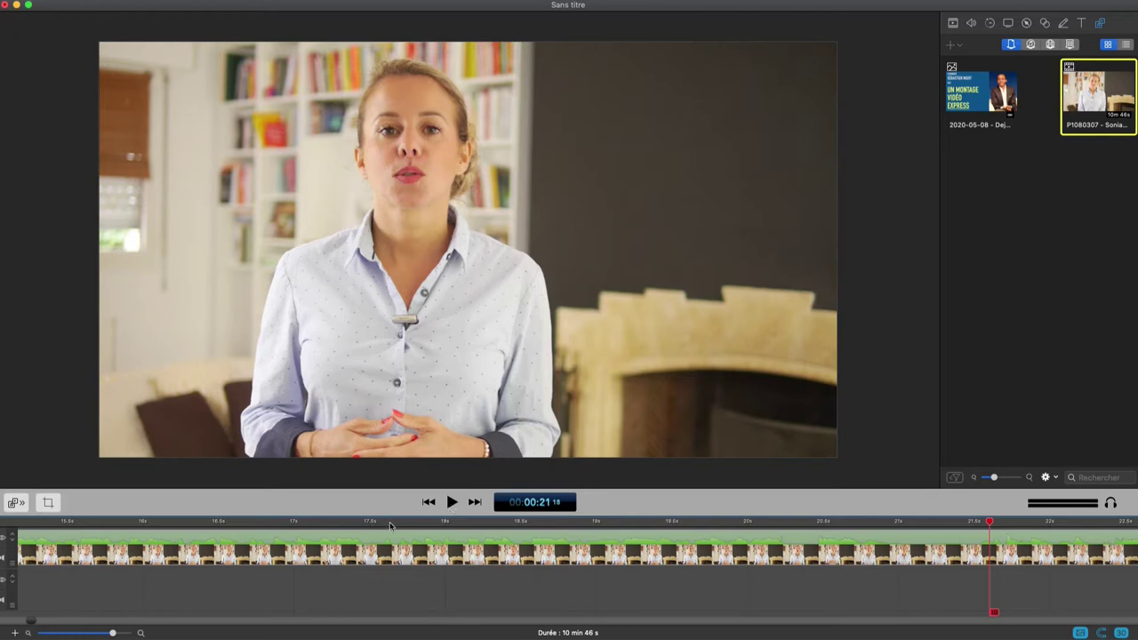
left_click(29, 623)
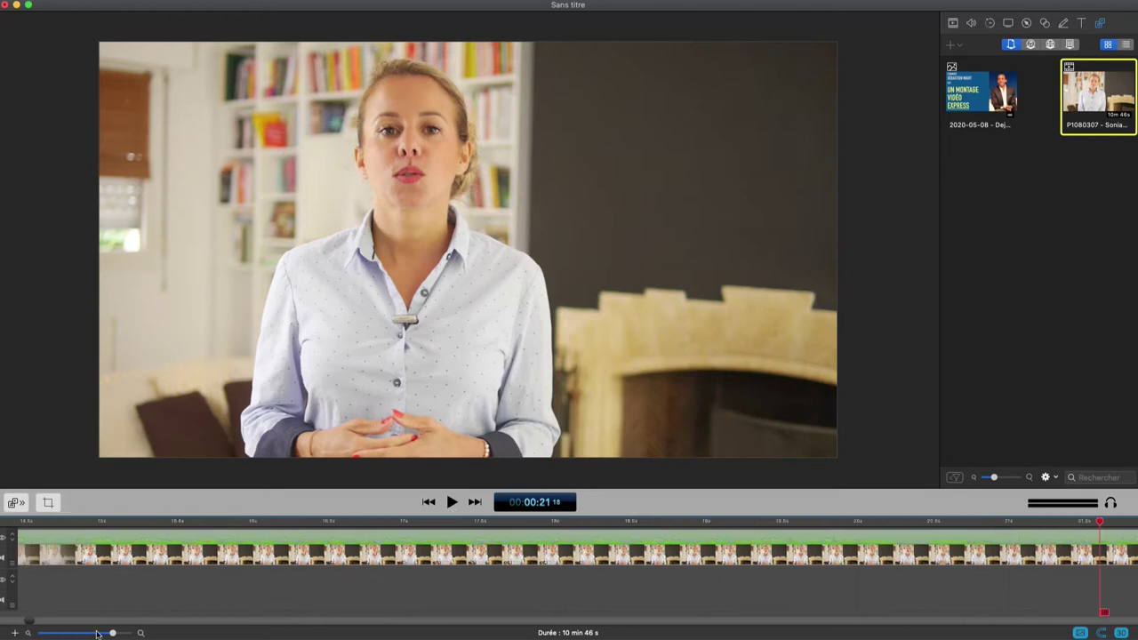
left_click_drag(112, 633, 96, 633)
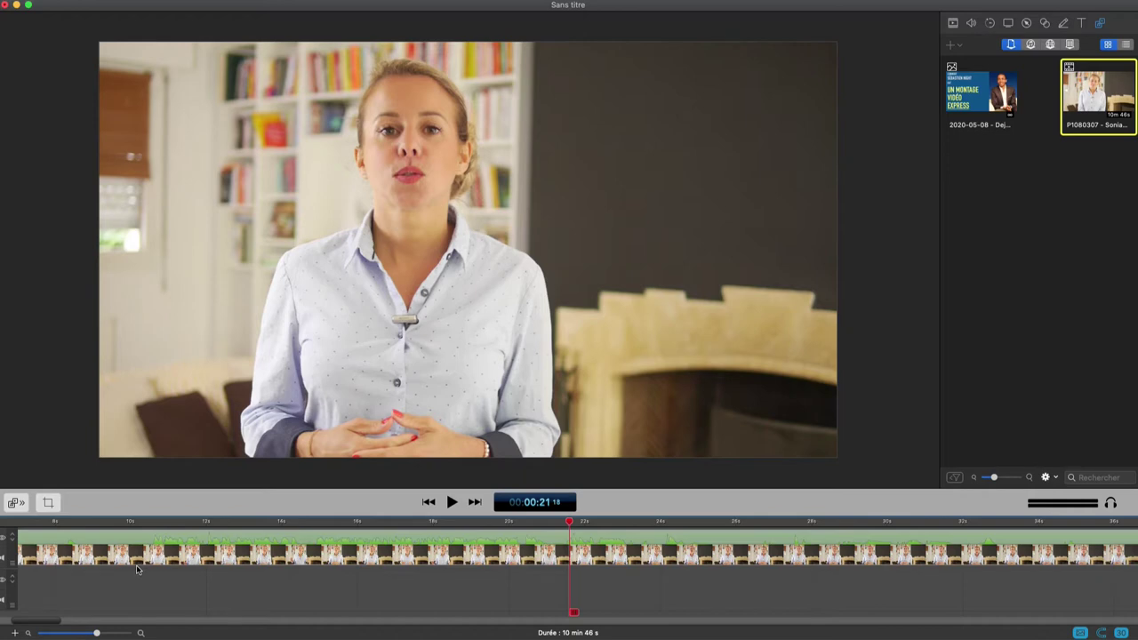
left_click(453, 503)
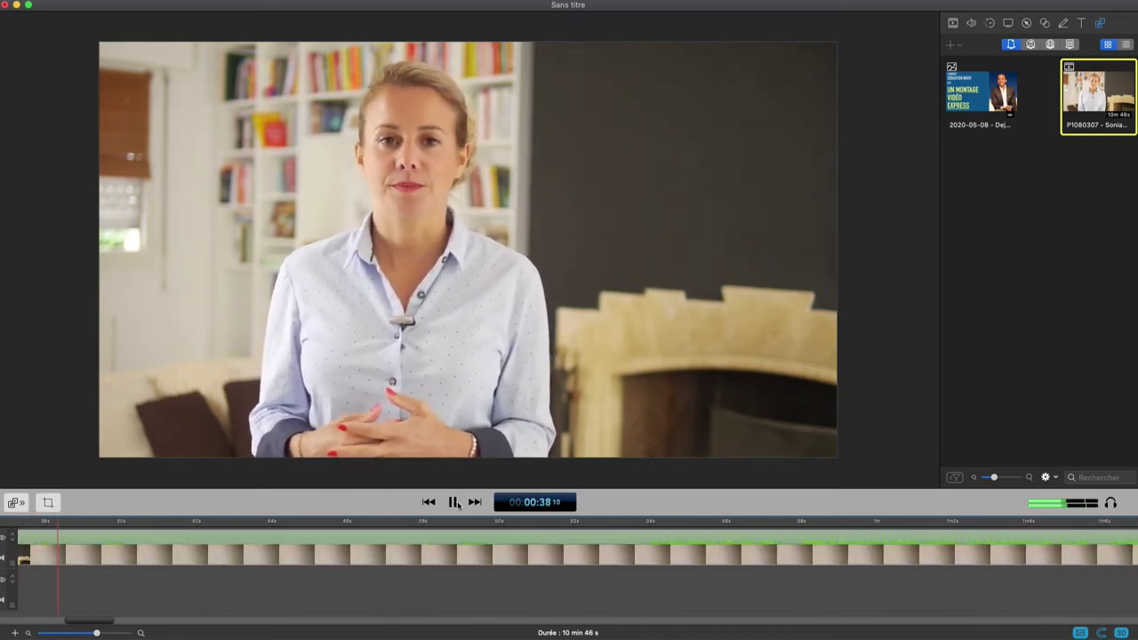
left_click(631, 521)
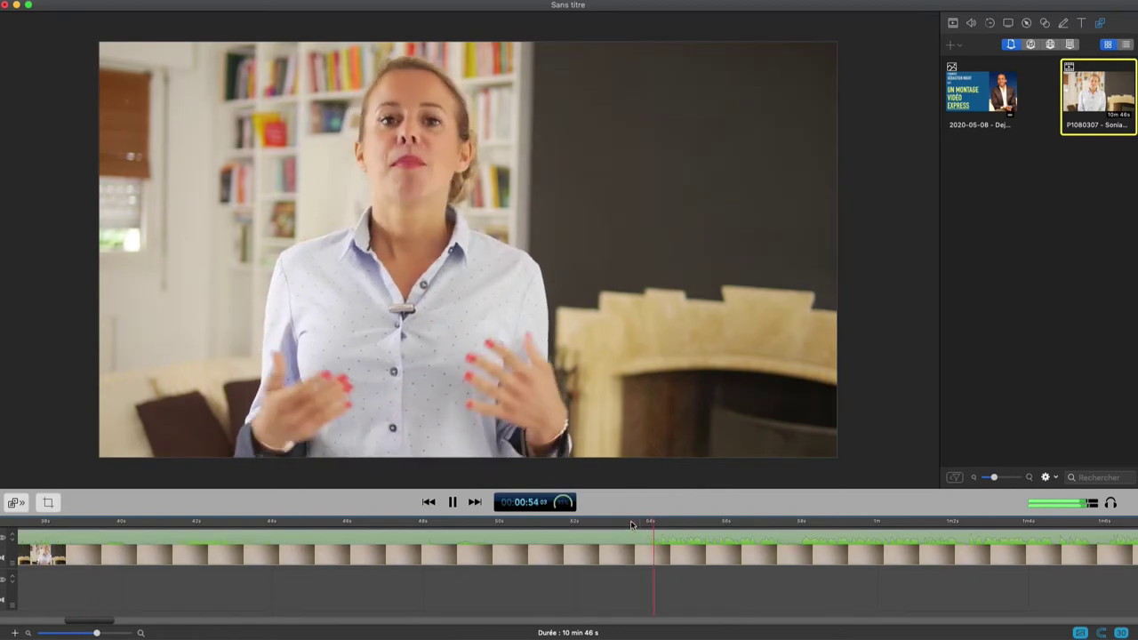
left_click(452, 502)
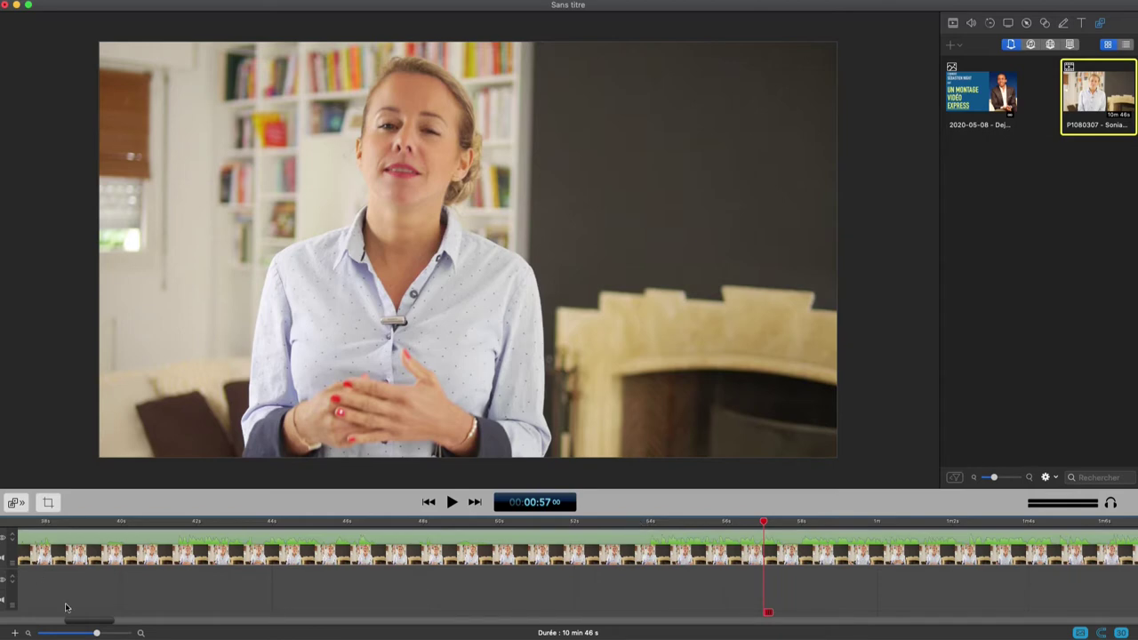
- Locate the end of the speaker's closing and trim the end of the clip to about 10 min 43 s
left_click_drag(99, 631, 60, 633)
left_click(947, 520)
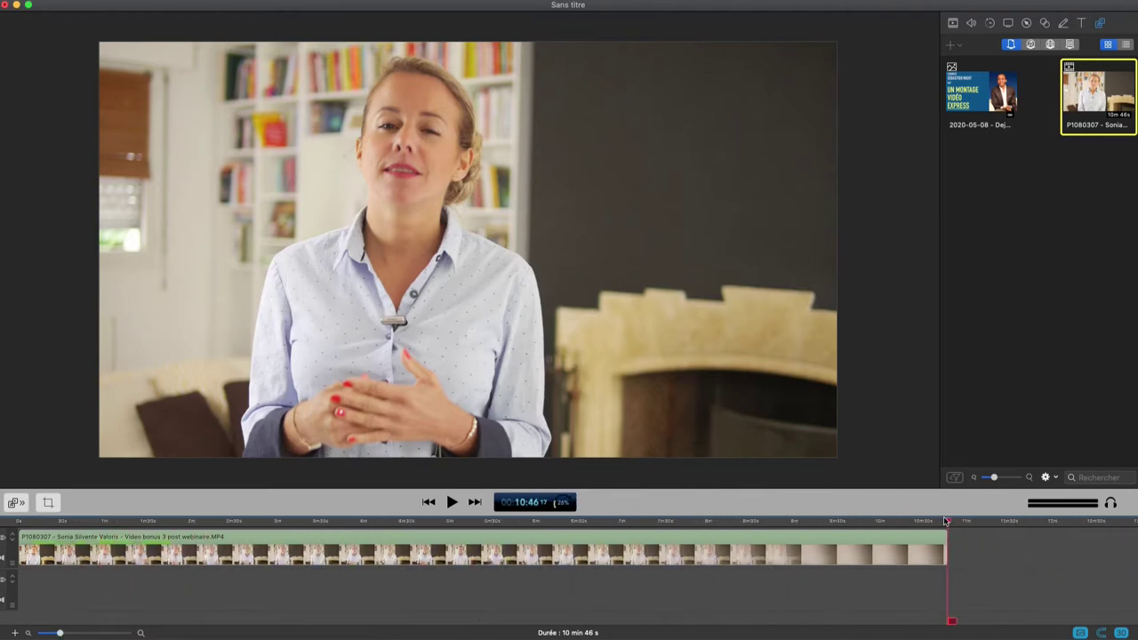
left_click(139, 633)
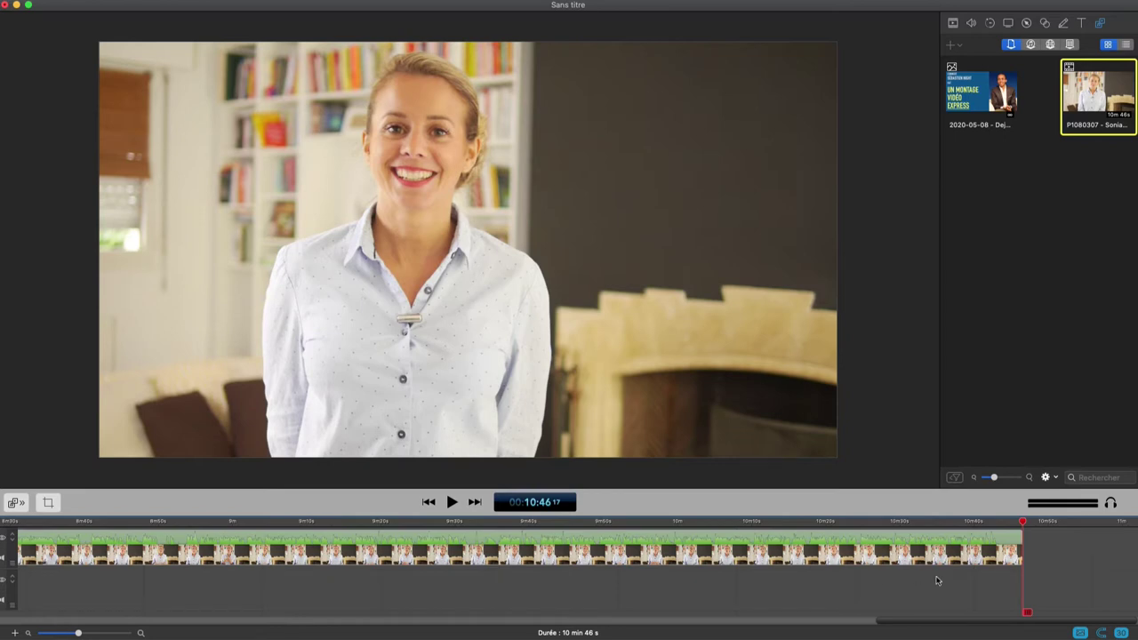
left_click(972, 525)
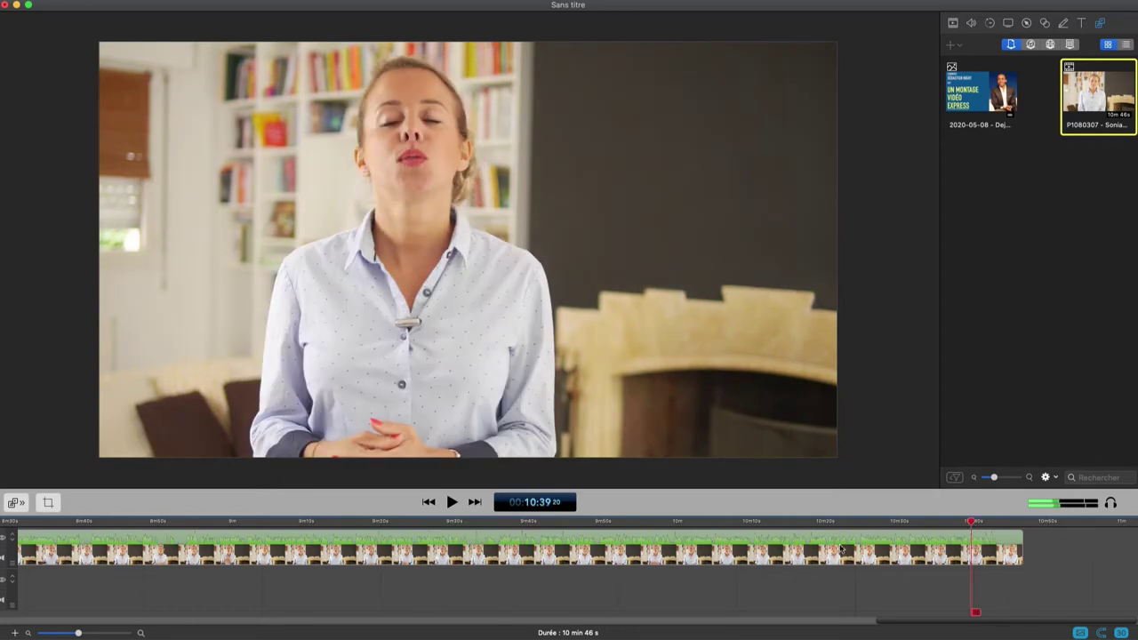
left_click(452, 502)
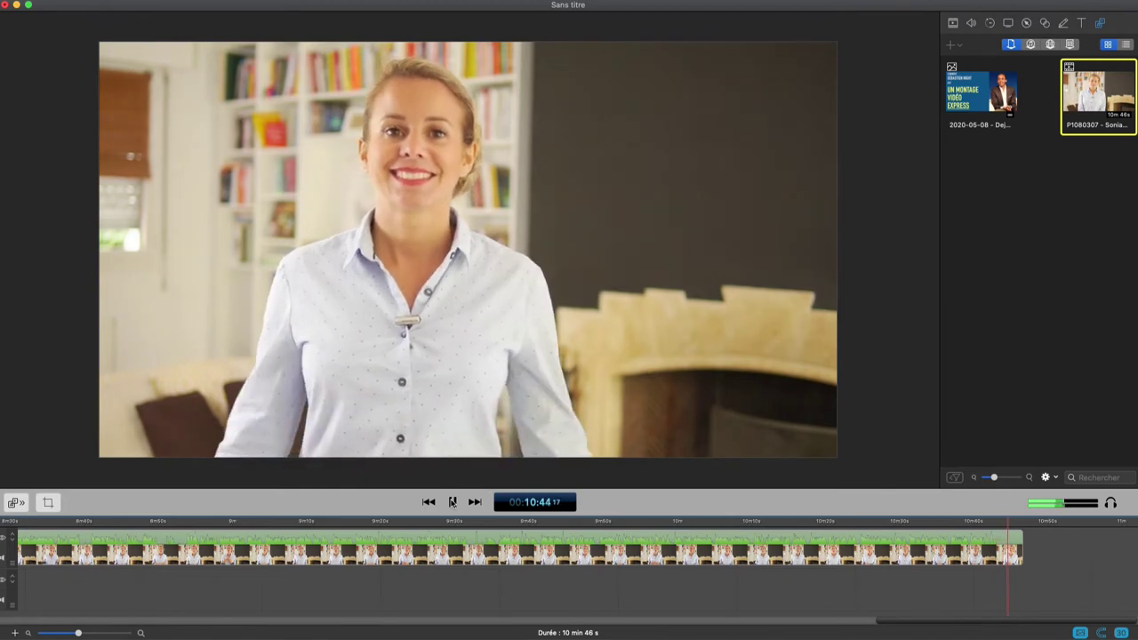
left_click(451, 502)
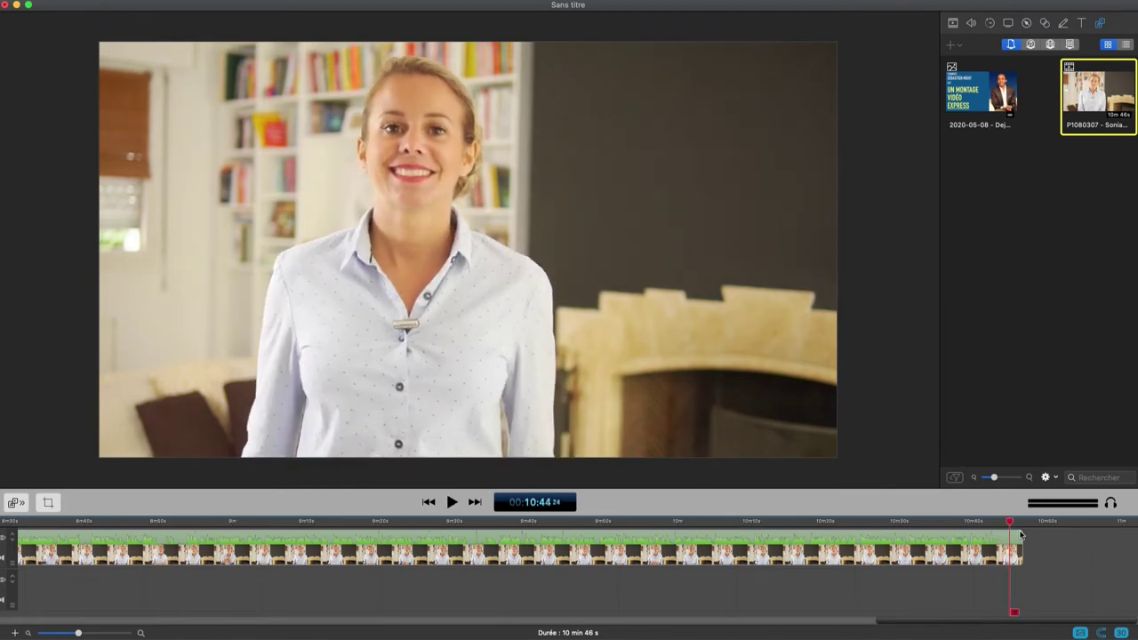
left_click_drag(1010, 525, 1002, 543)
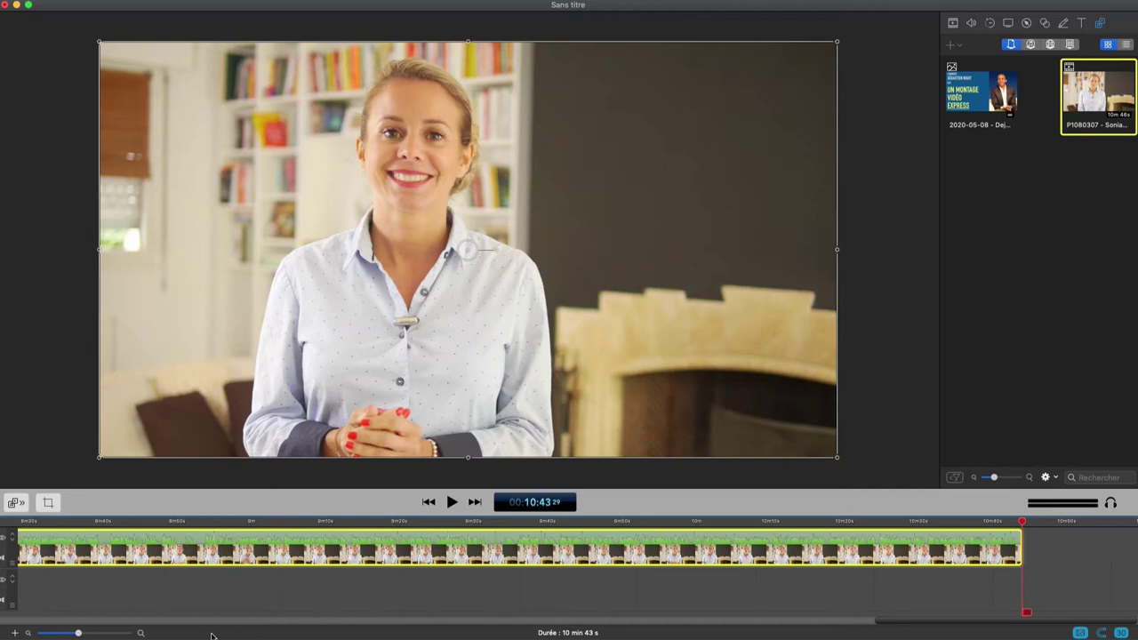
- Enlarge the timeline area and increase the height of the video track for a closer view of the waveform
left_click(141, 633)
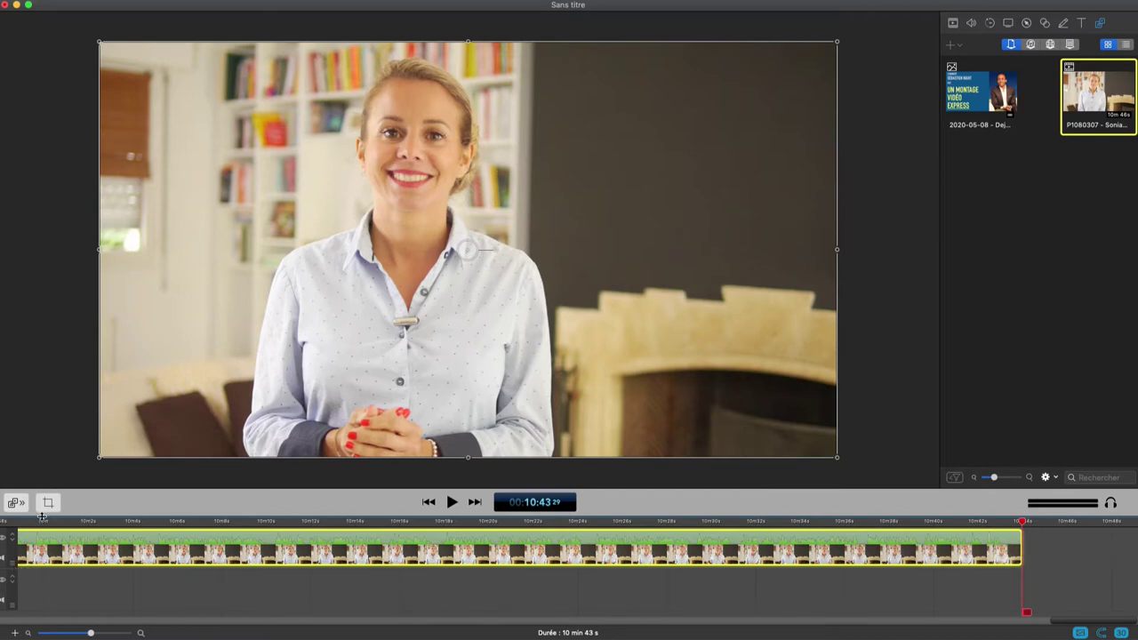
left_click_drag(42, 518, 47, 465)
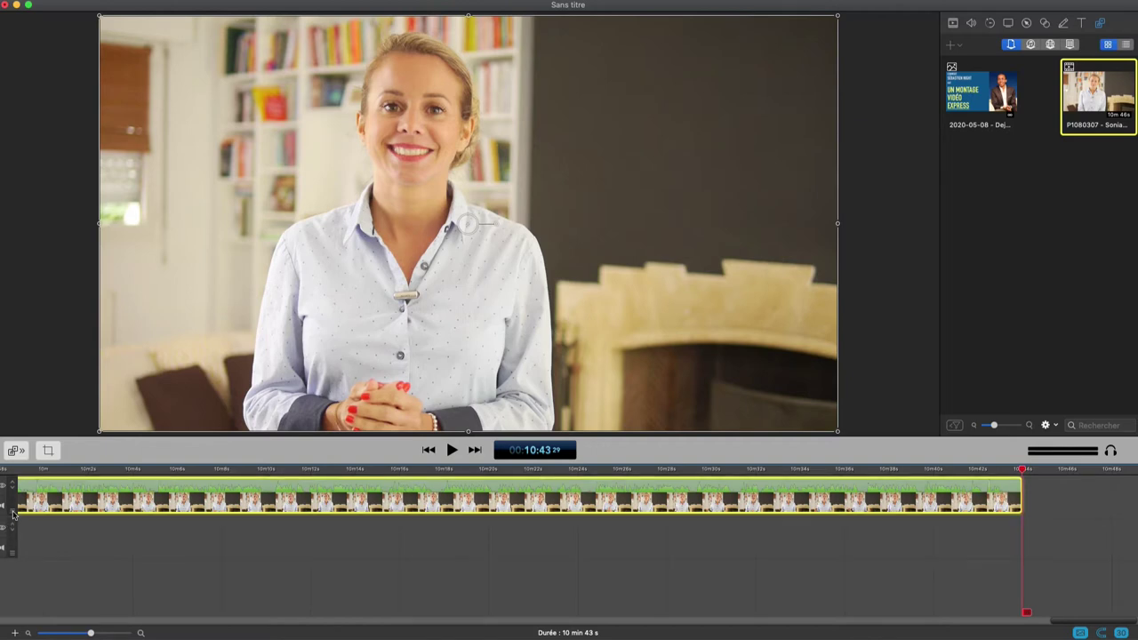
left_click(12, 483)
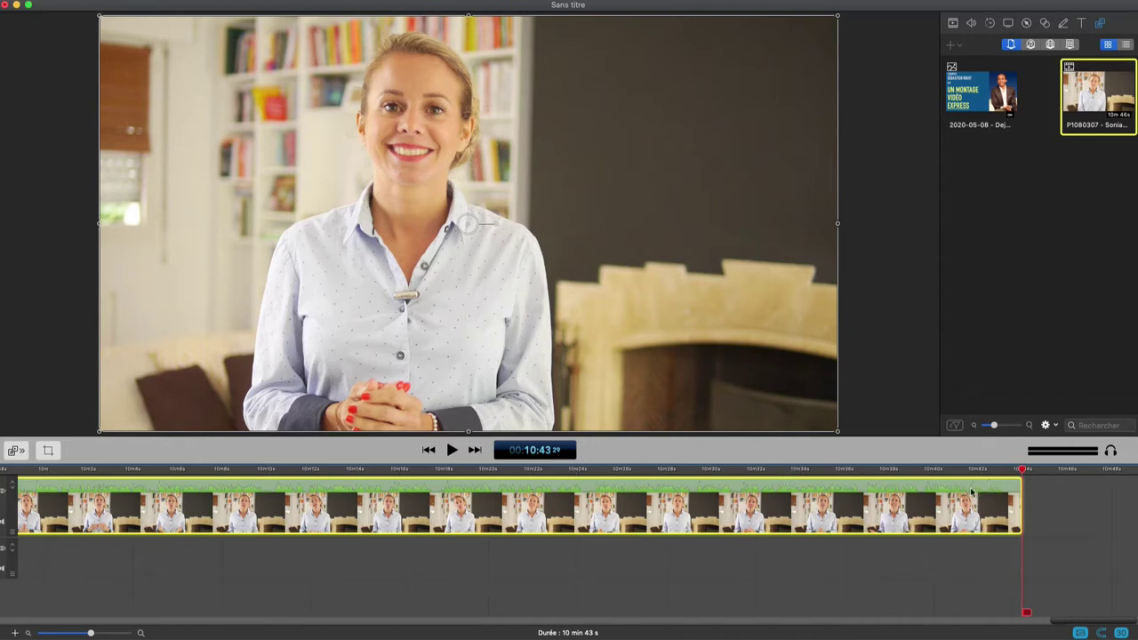
- Listen to short excerpts working backwards through the clip's ending, from about 10:28, 10:23 and 10:17
left_click(682, 473)
key("space")
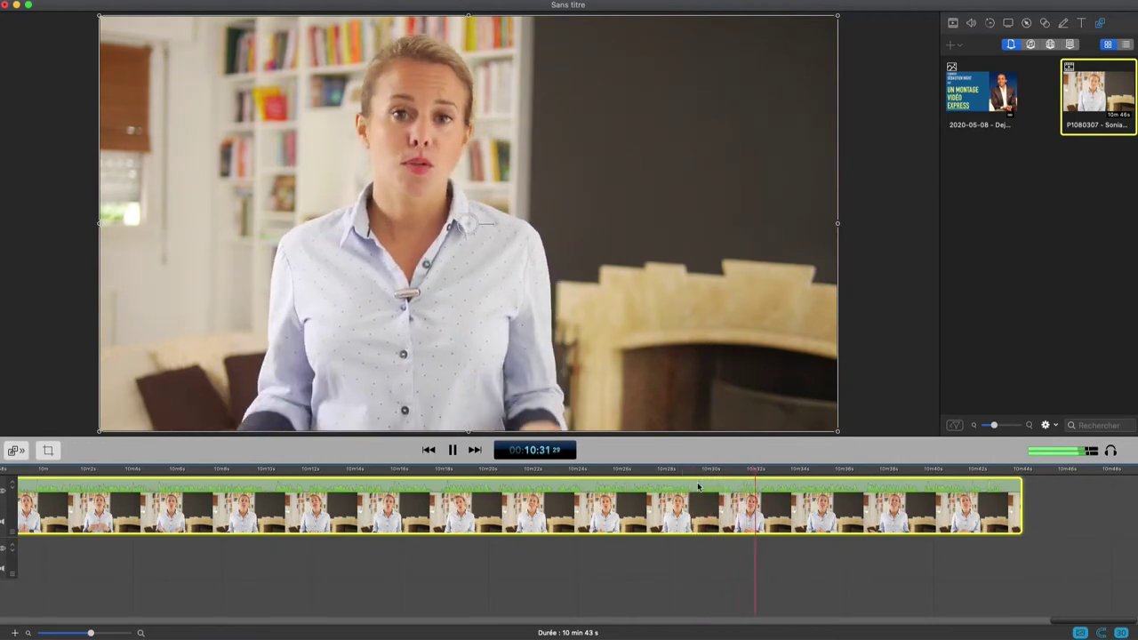
key("space")
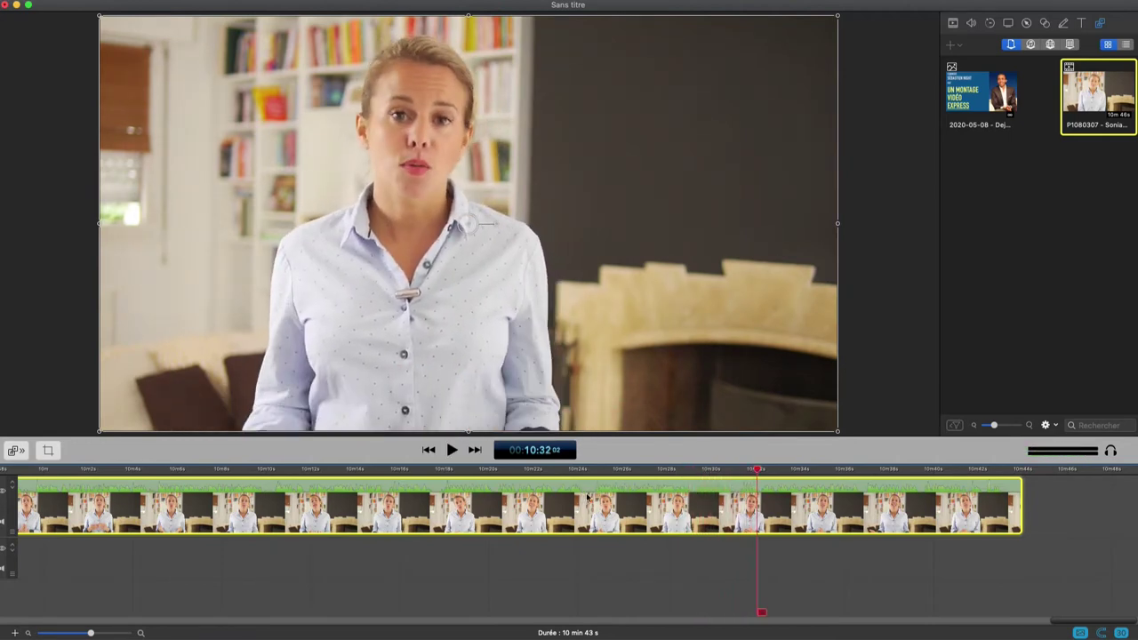
left_click(569, 469)
key("space")
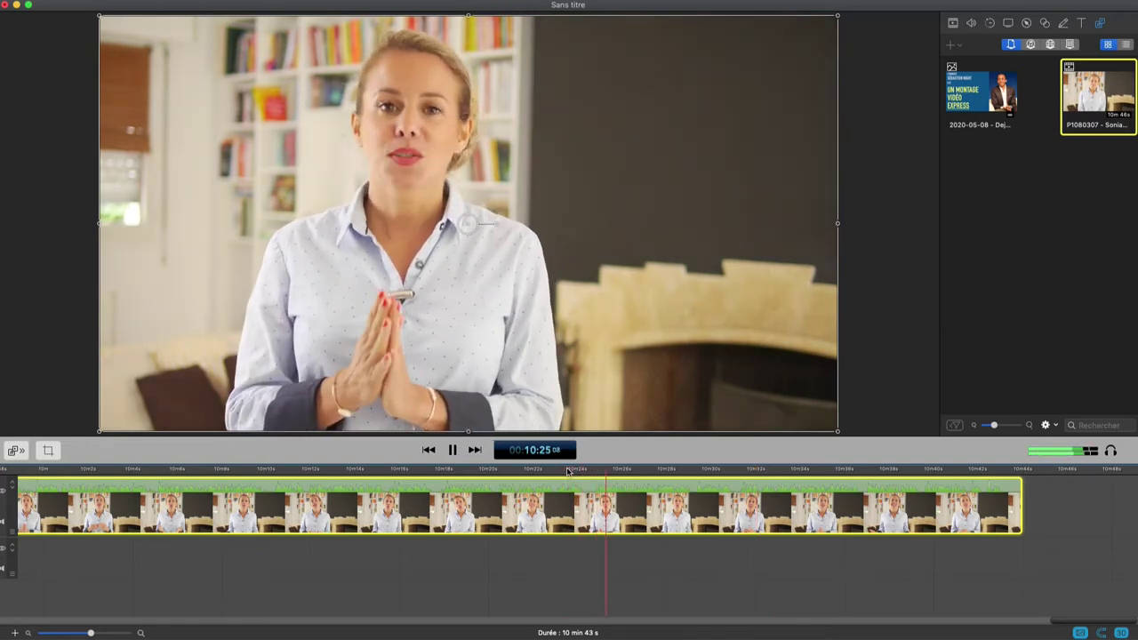
key("space")
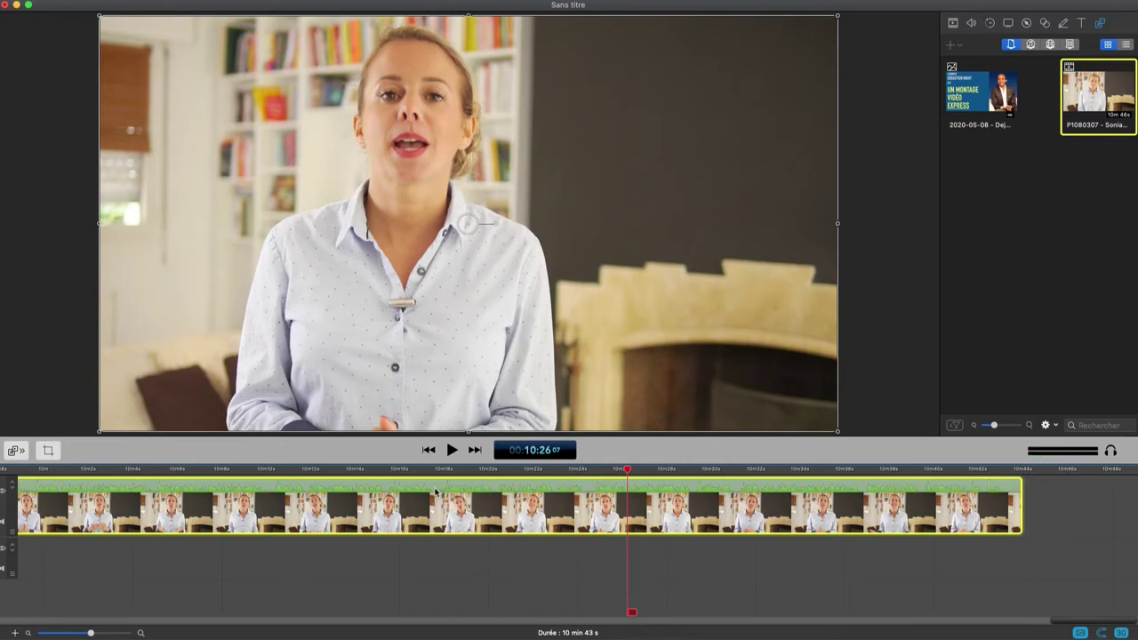
left_click(423, 471)
key("space")
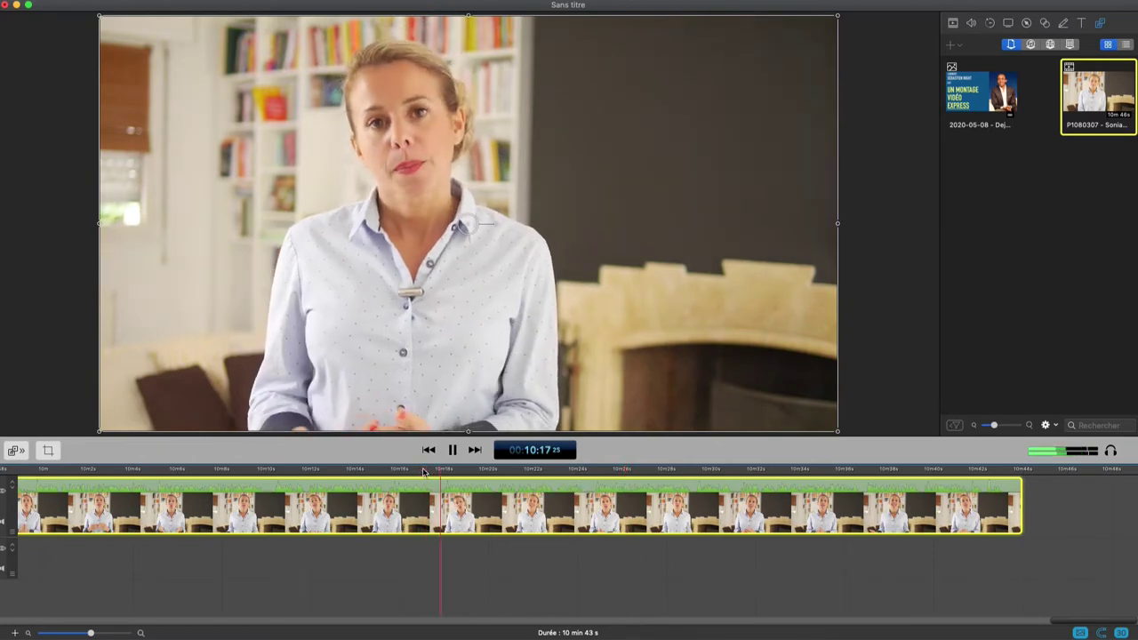
key("space")
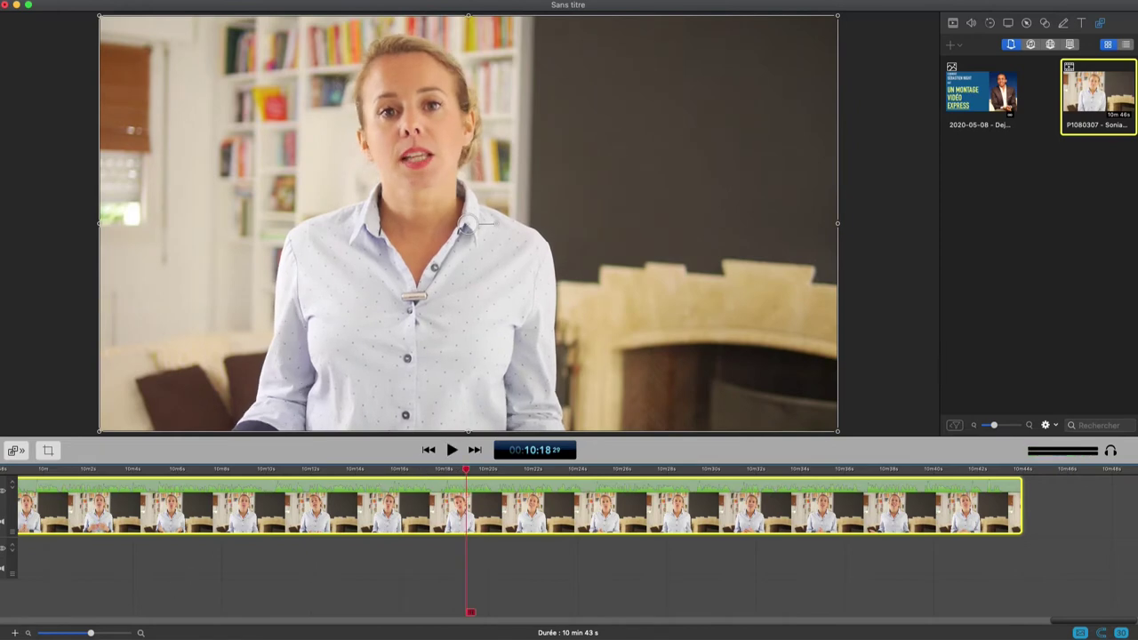
- Listen to short excerpts working further backwards through the clip, from about 9:48 and 9:40
left_click_drag(1118, 625, 1076, 624)
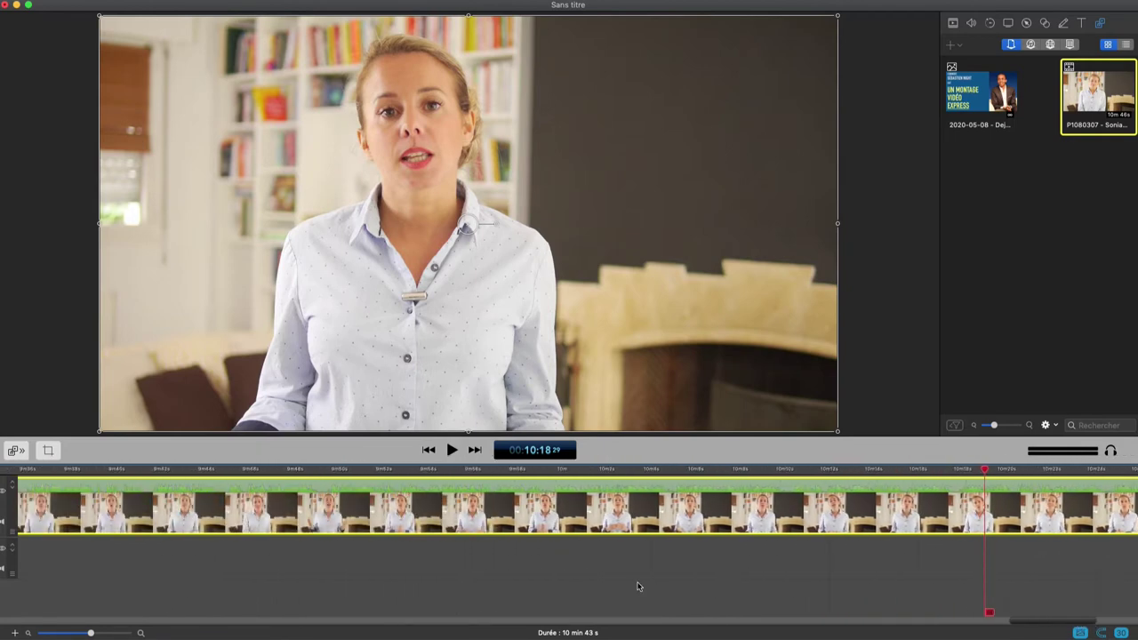
left_click(309, 471)
key("space")
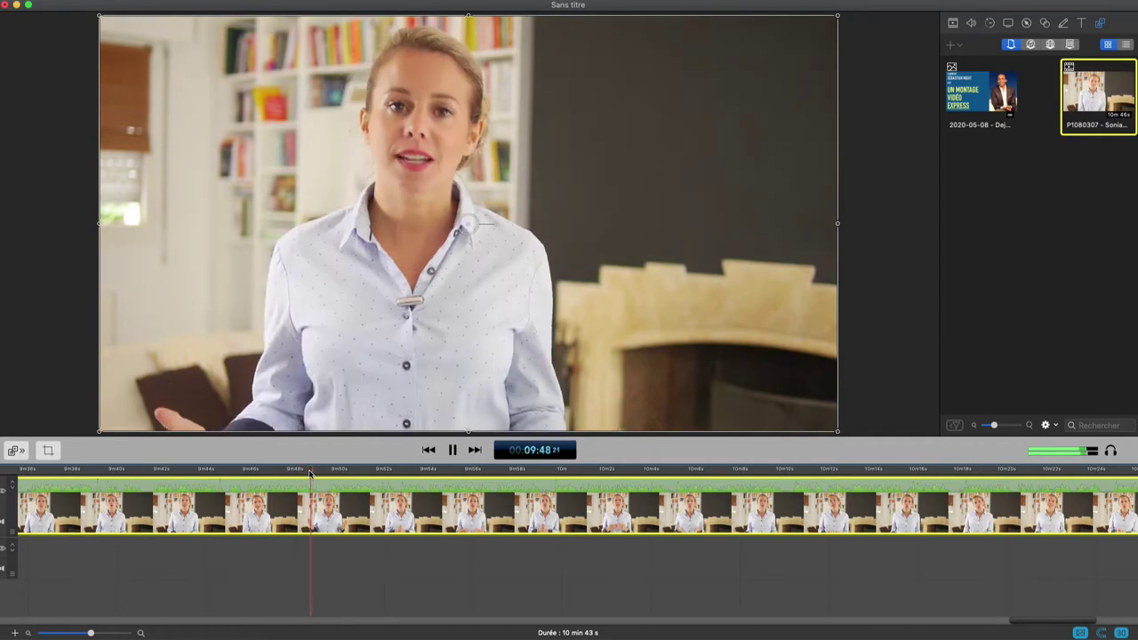
key("space")
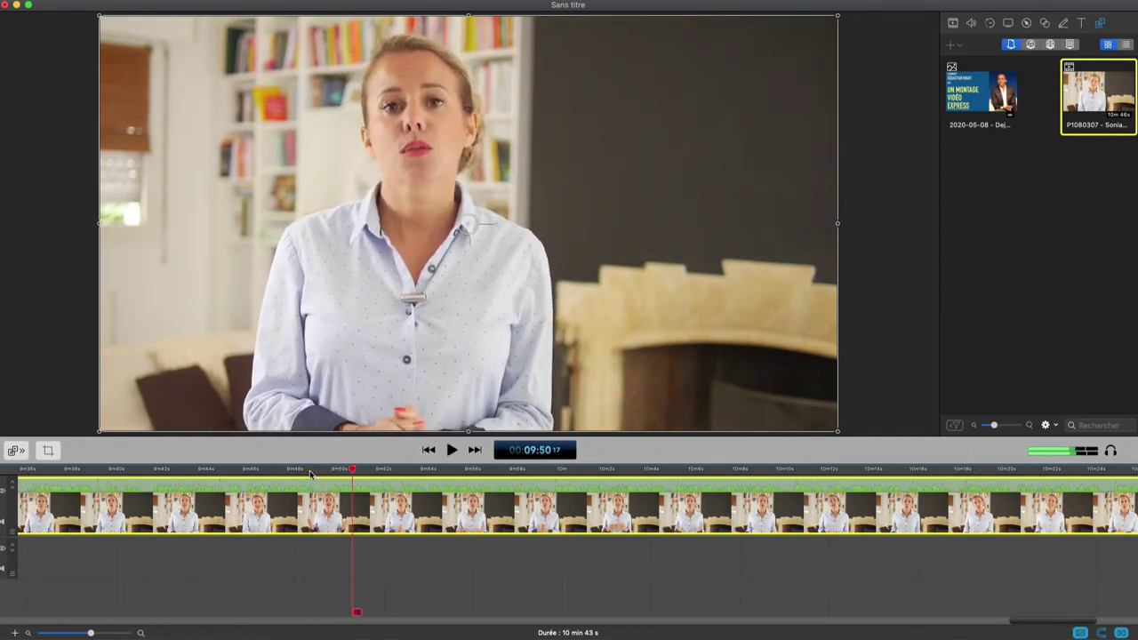
left_click(120, 471)
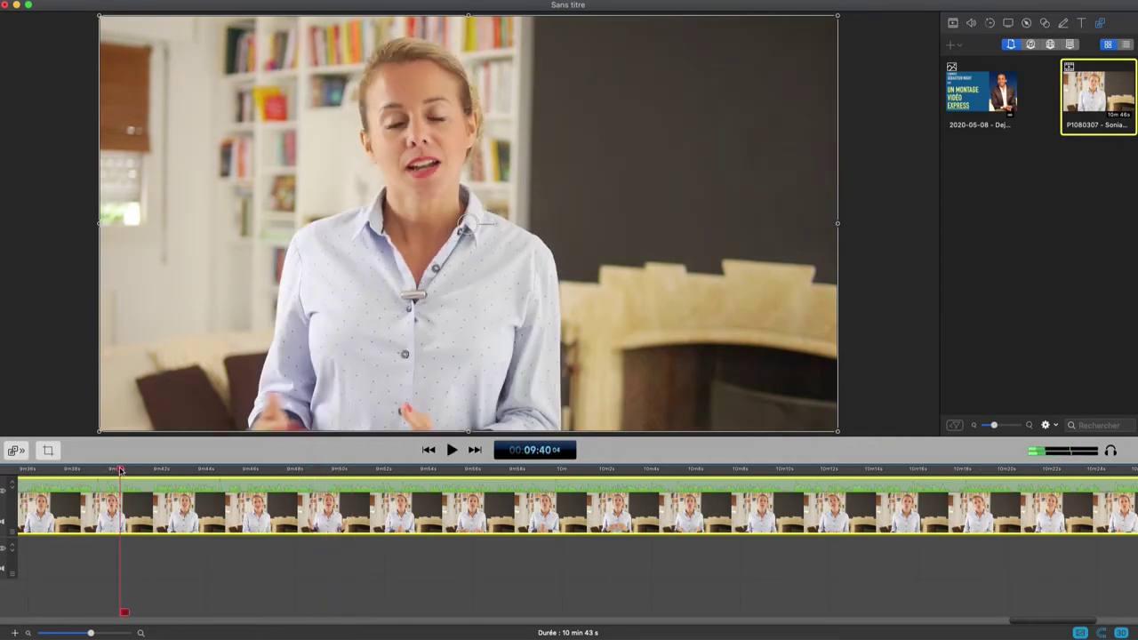
key("space")
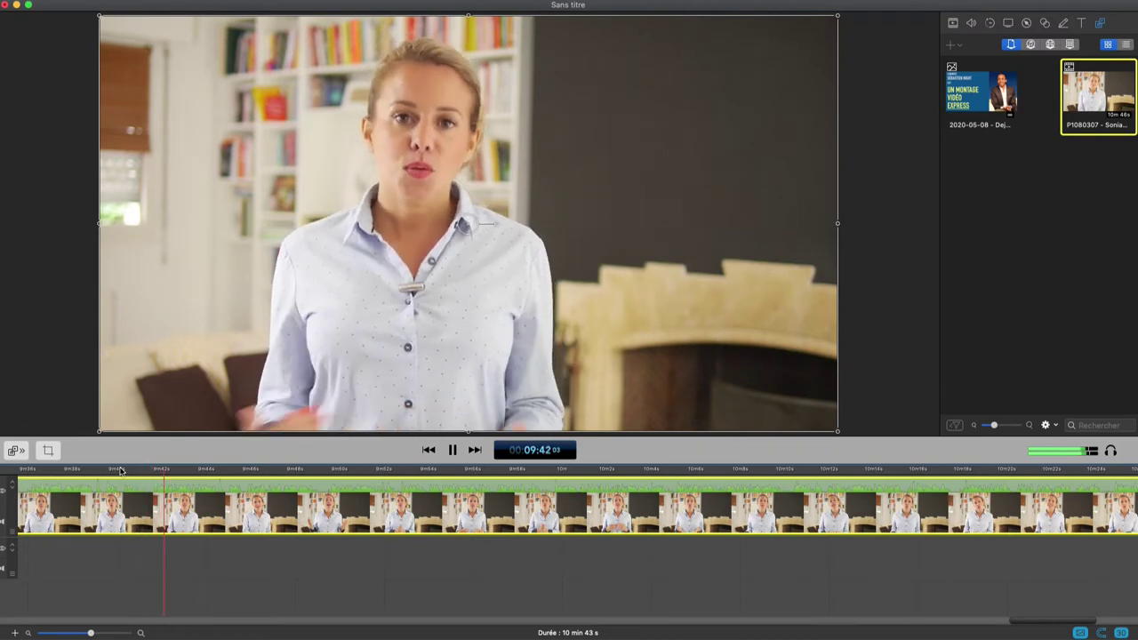
key("space")
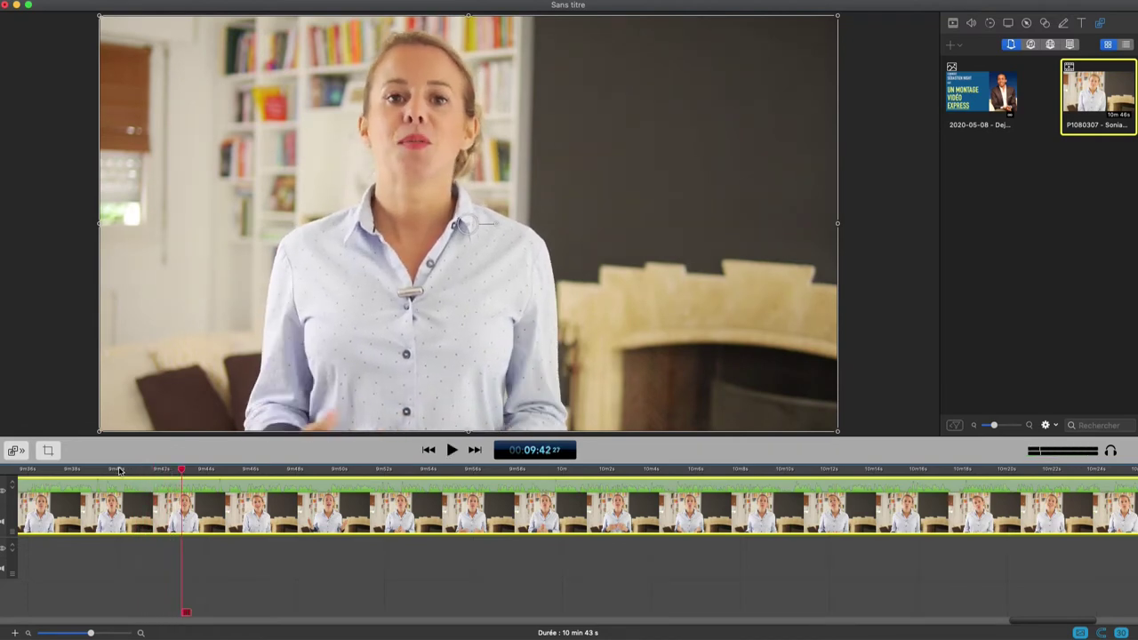
- Play the passage from about 9:30 to 9:47 to look for a cut point
left_click_drag(1086, 621, 1058, 624)
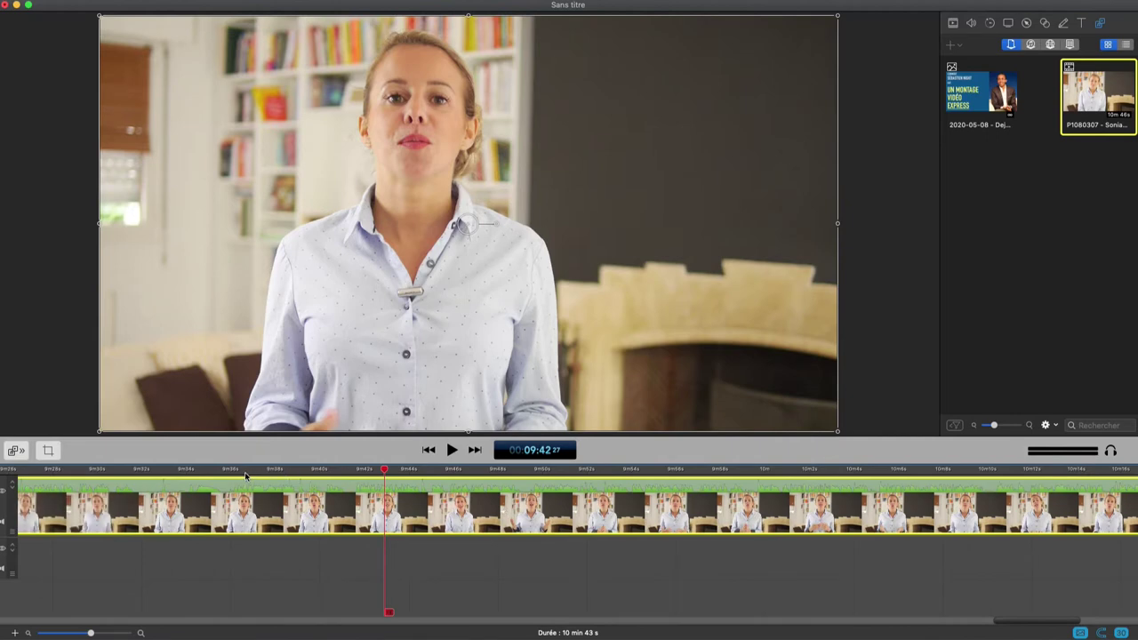
left_click(103, 471)
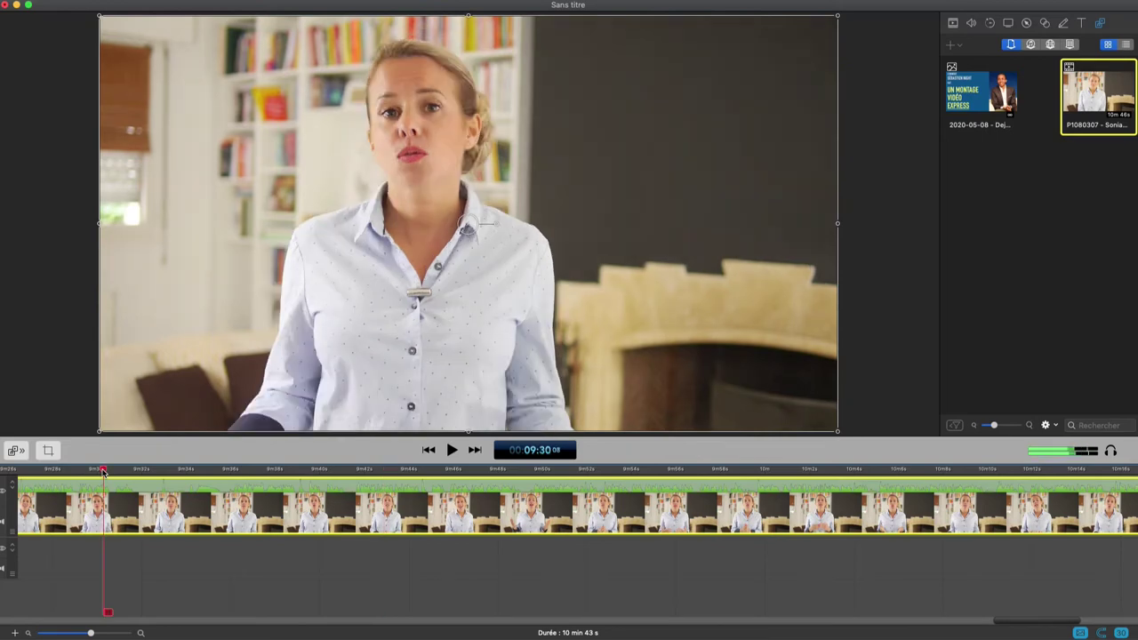
key("space")
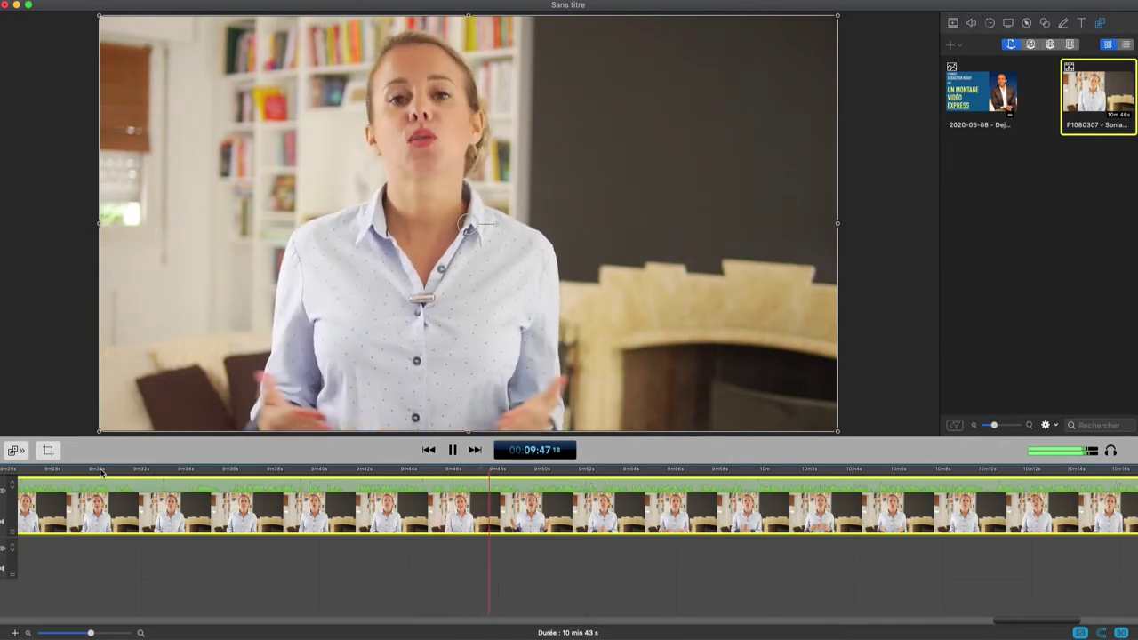
key("space")
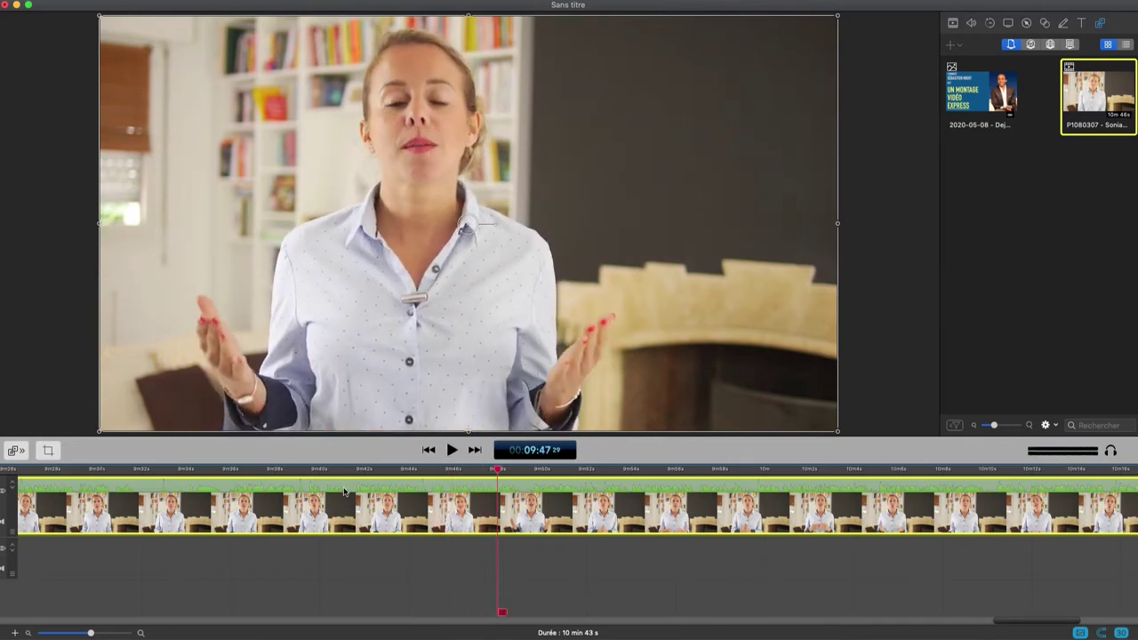
- Split the video clip at 9:41:04 and select the part after the cut
left_click(345, 469)
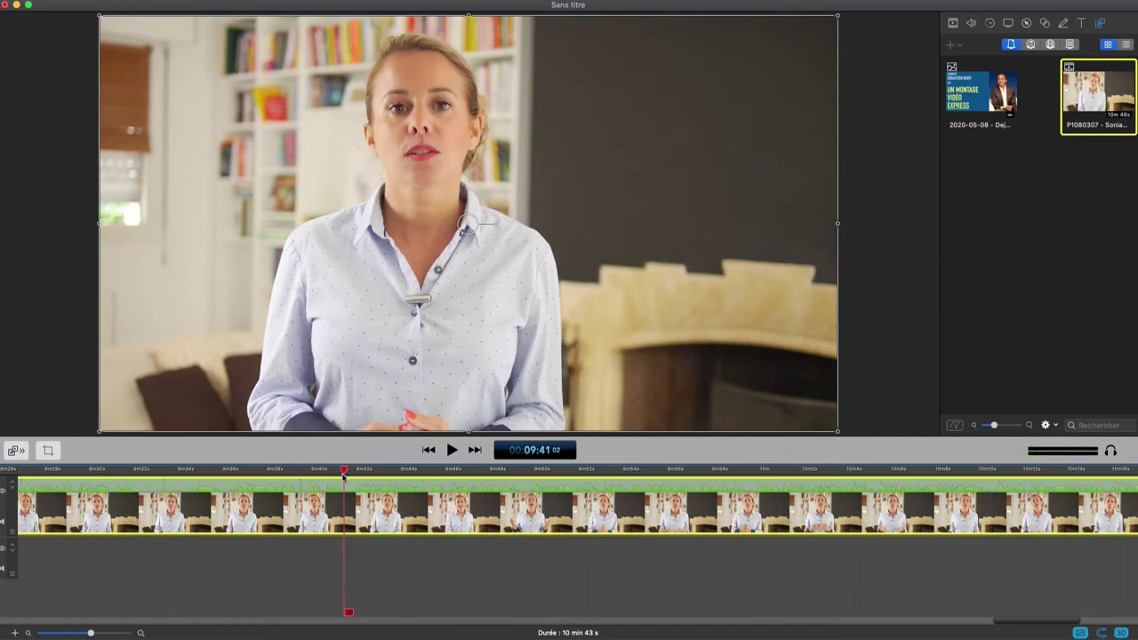
mouse_move(340, 475)
left_mouse_down()
mouse_move(354, 472)
mouse_move(345, 481)
left_mouse_up()
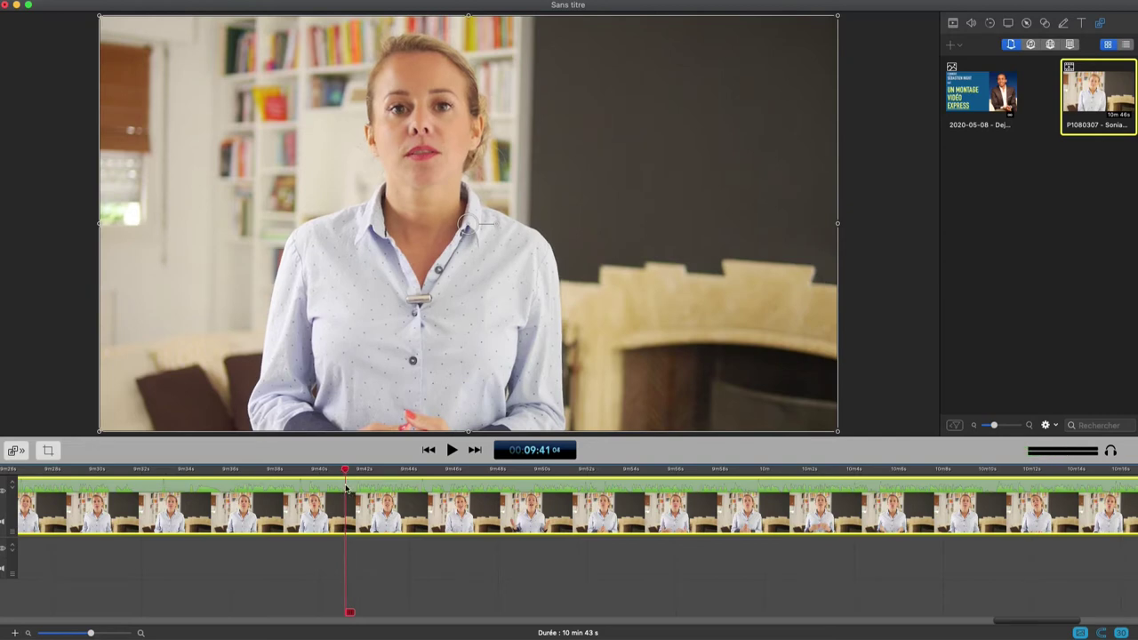
key("super+b")
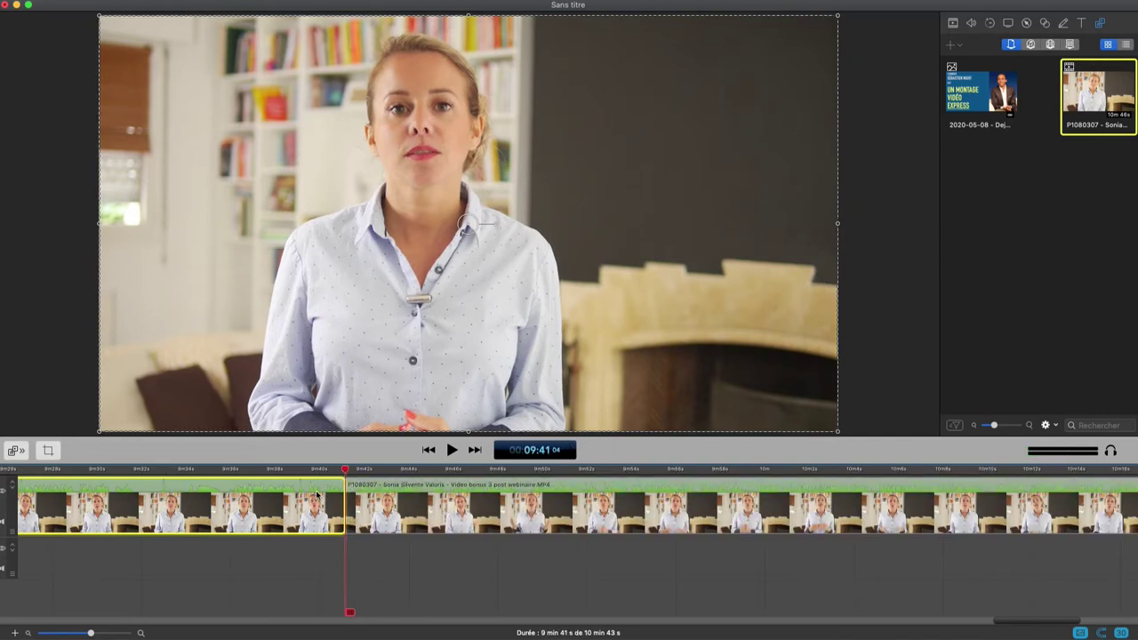
right_click(318, 494)
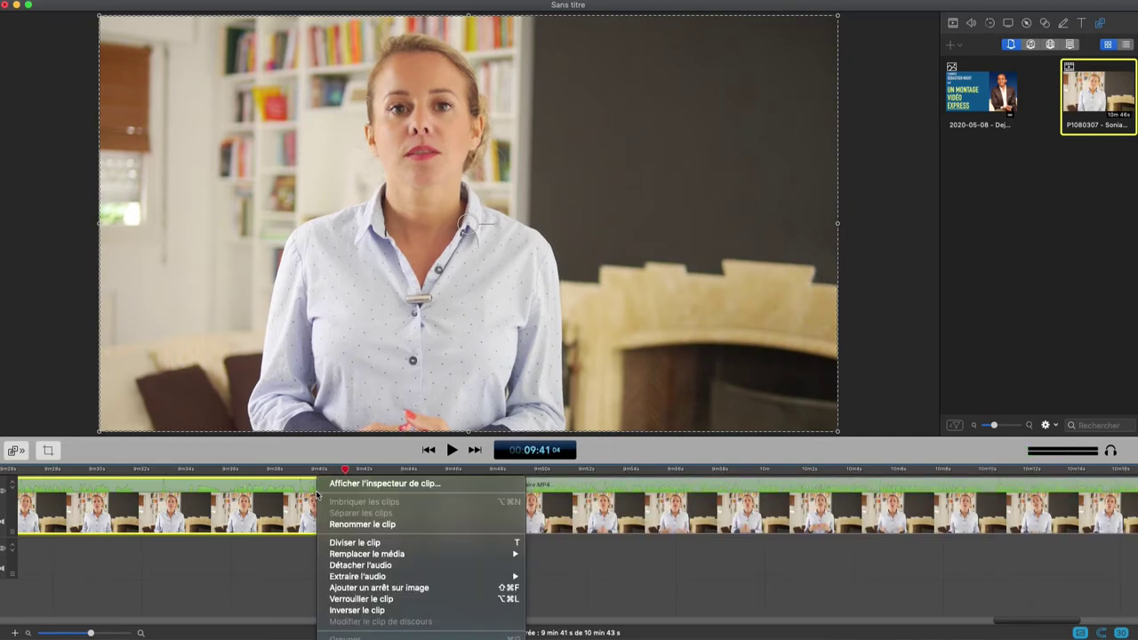
left_click(292, 540)
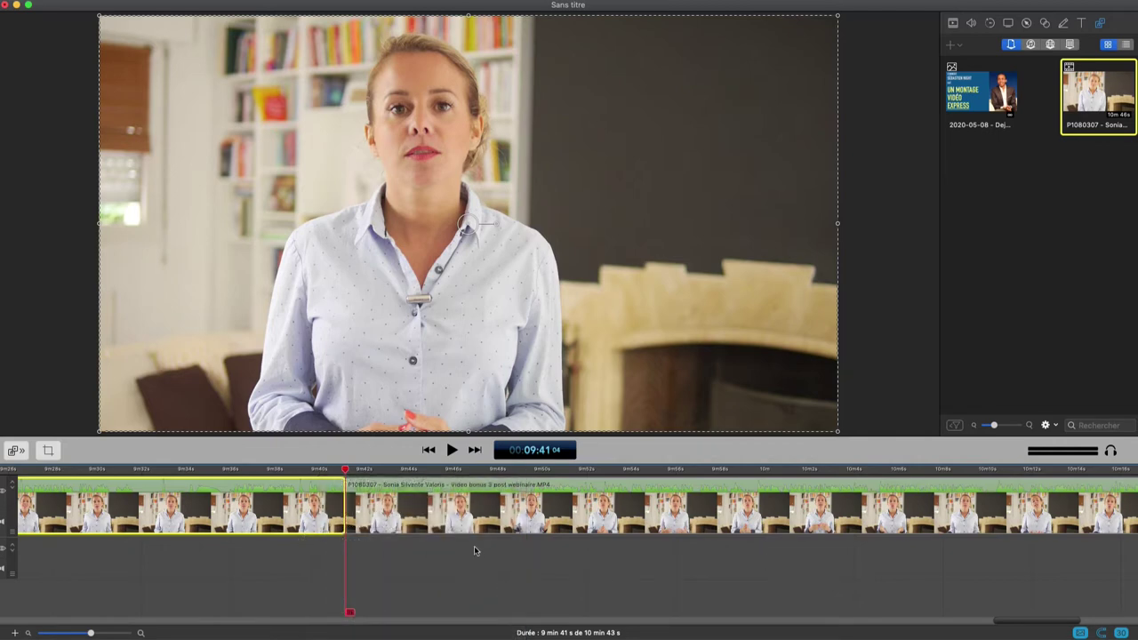
left_click(431, 520)
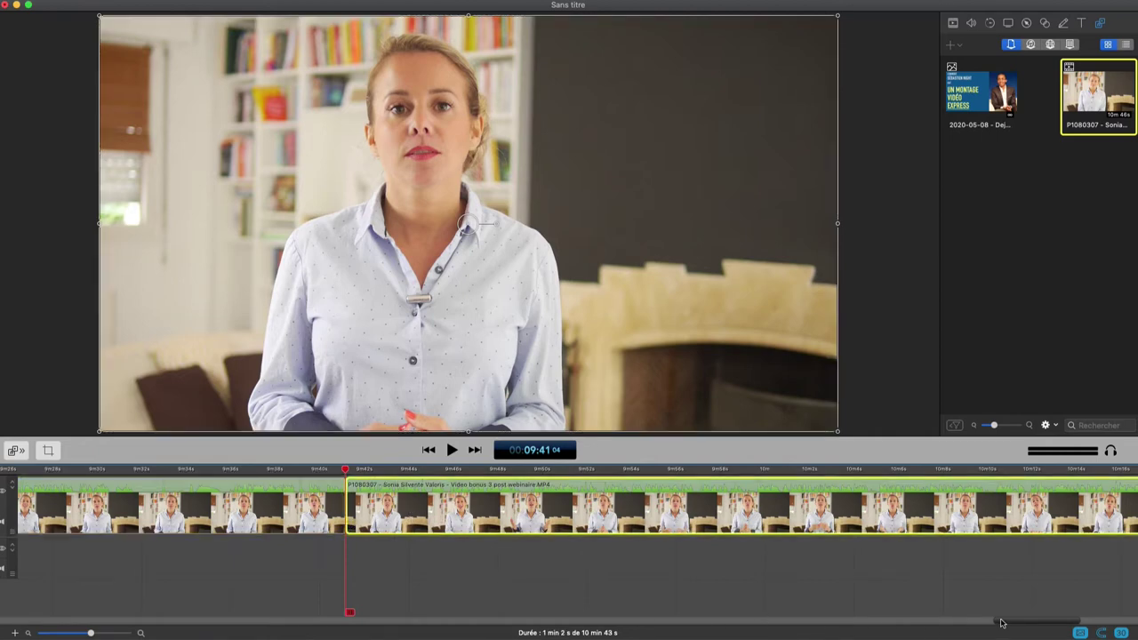
- Check the part after the split by playing short excerpts from about 9:48 and 9:59
left_click_drag(1004, 624, 989, 623)
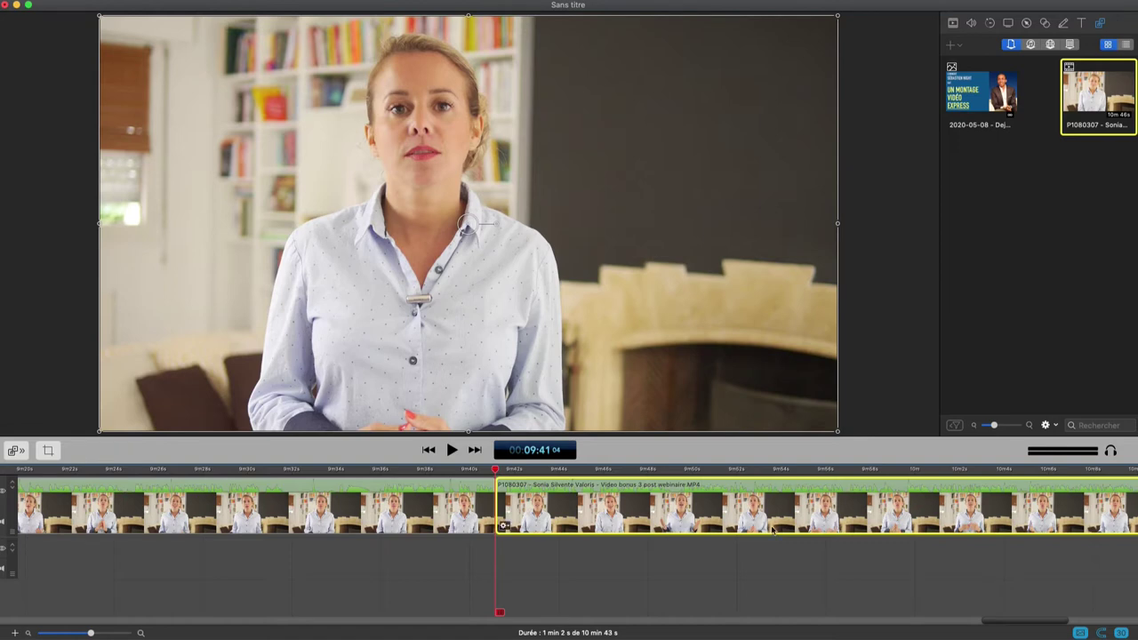
left_click(895, 471)
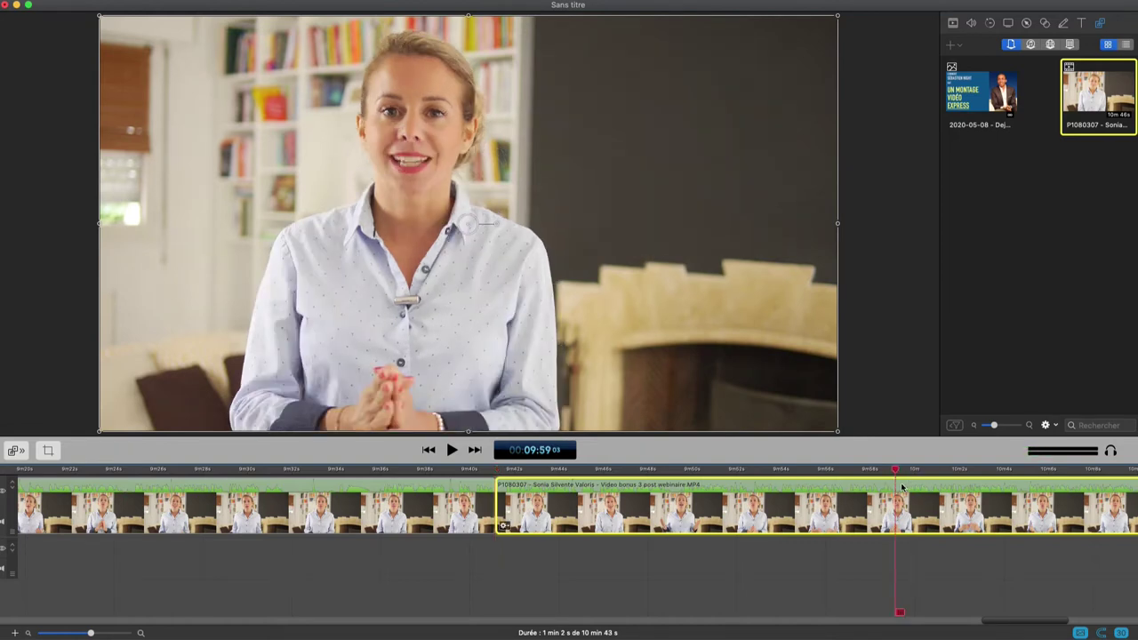
left_click(666, 470)
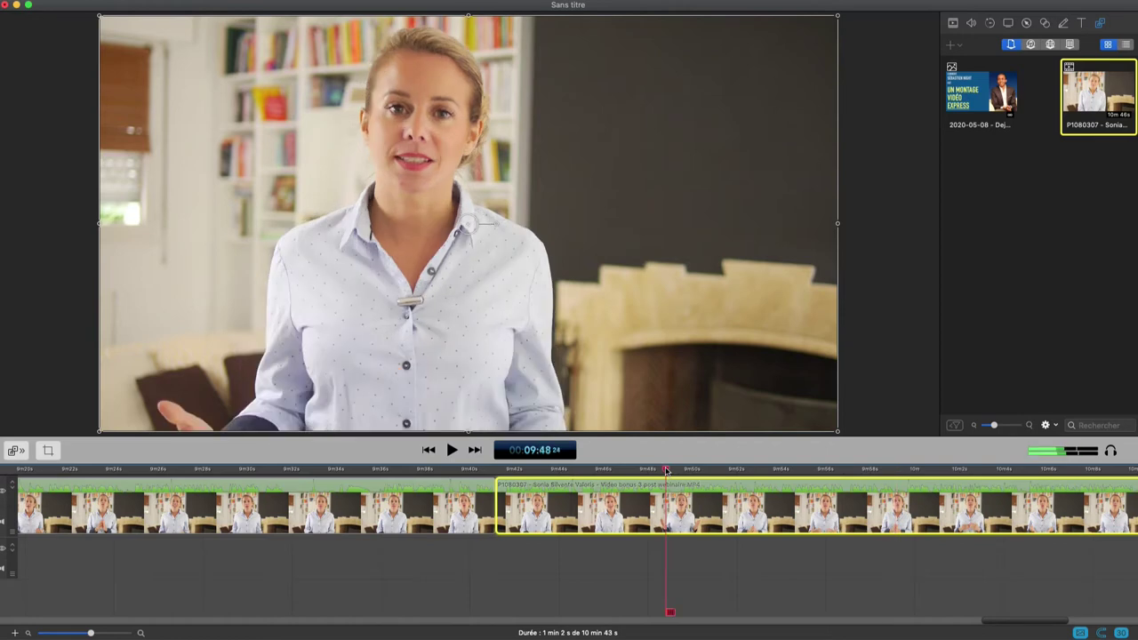
key("space")
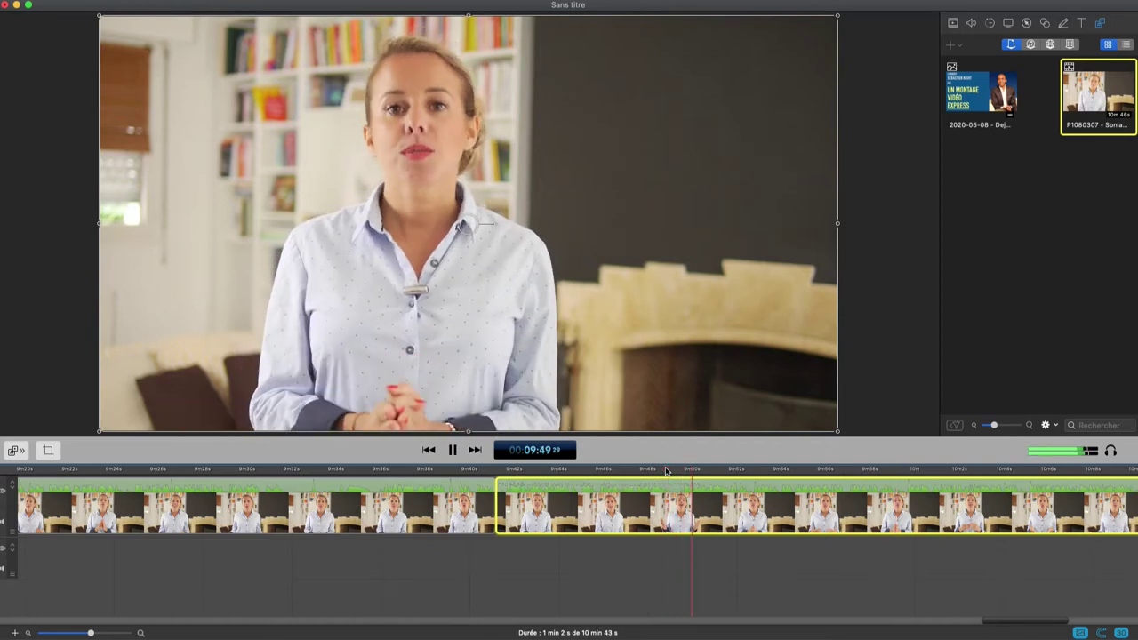
key("space")
left_click(884, 470)
key("space")
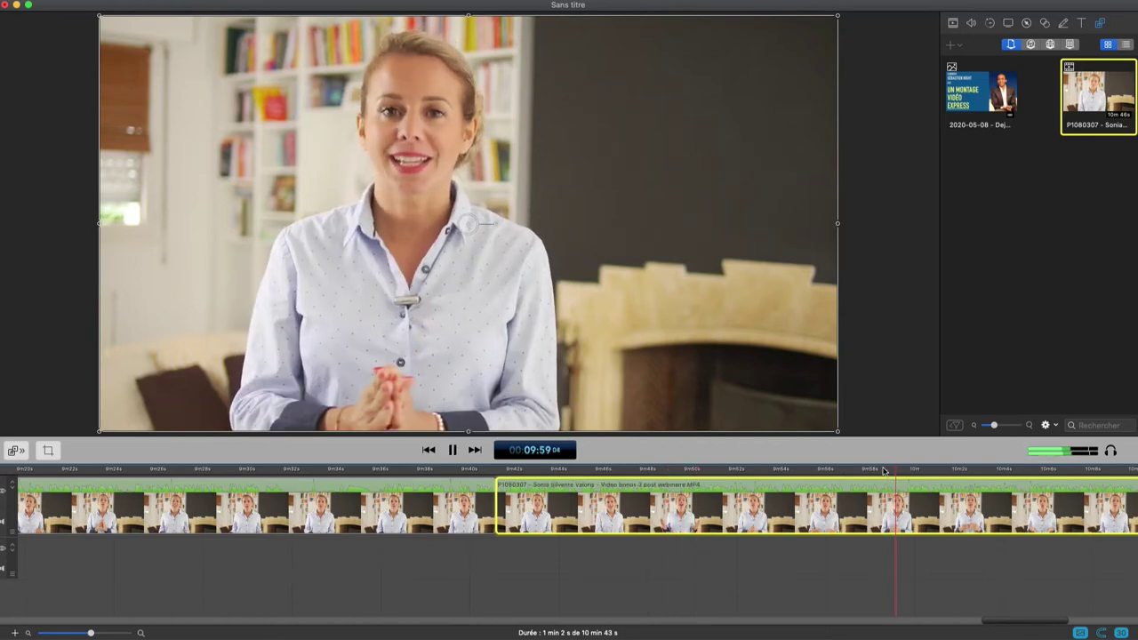
key("space")
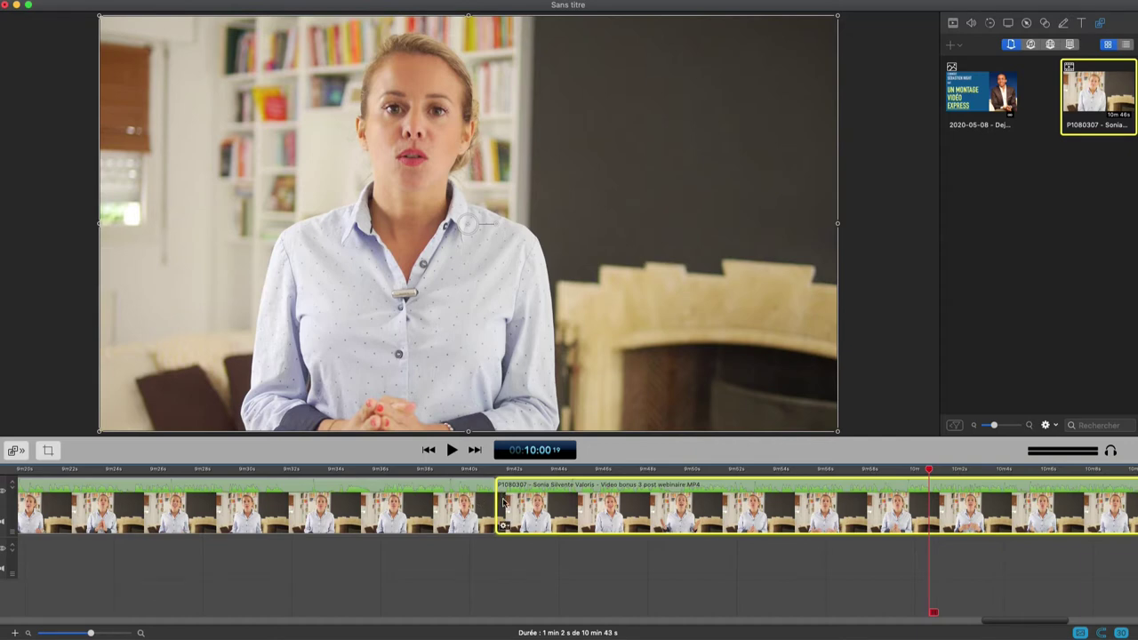
- Undo the clip split at about 9:41 and restore it
left_click(494, 532)
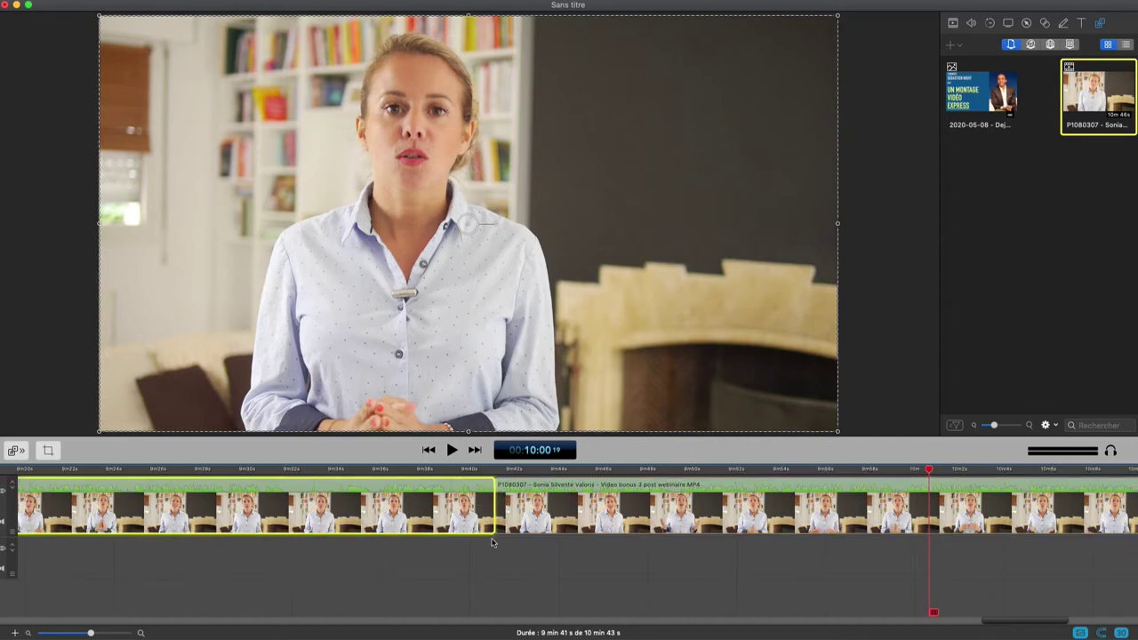
key("super+z")
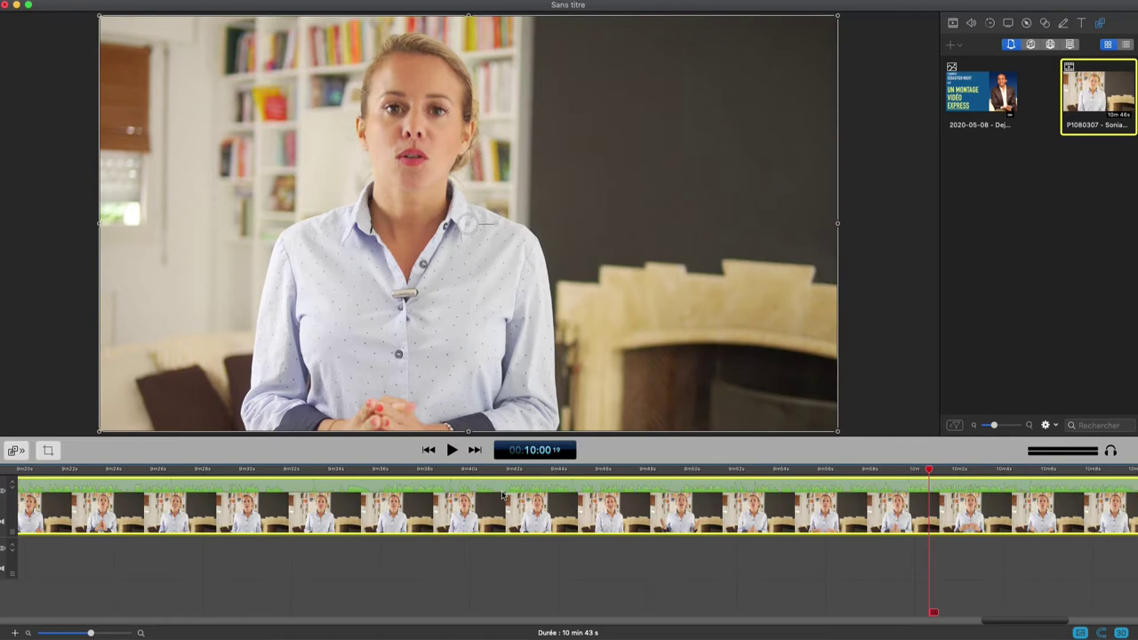
left_click(373, 471)
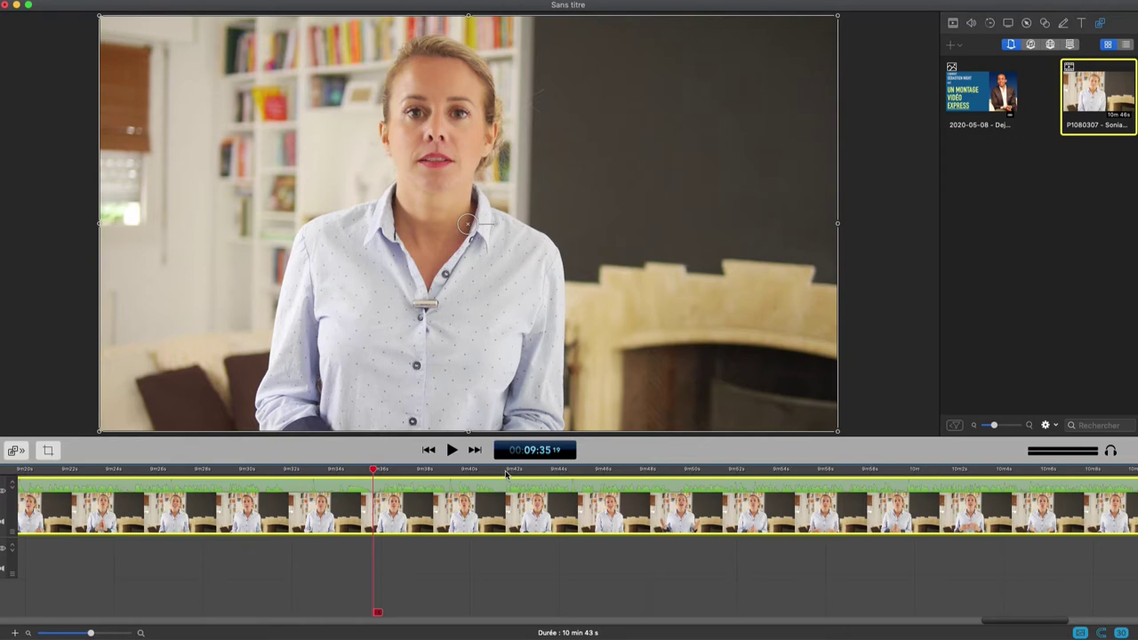
key("super+b")
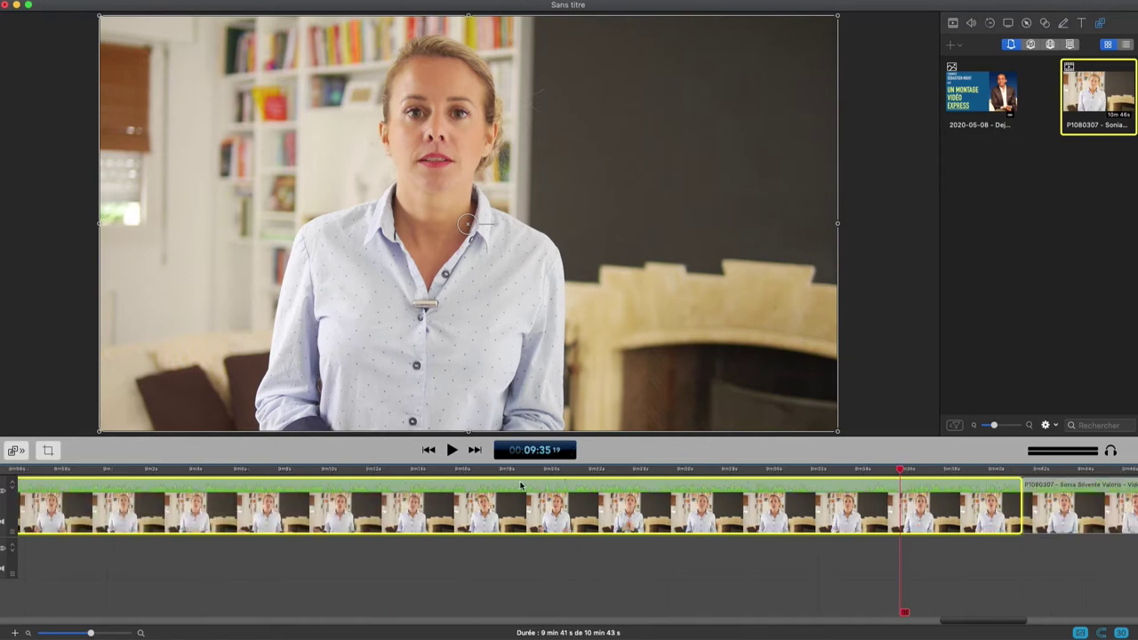
- Play the first few seconds after the split at 9:41 twice to check where the kept part starts
left_click(1021, 469)
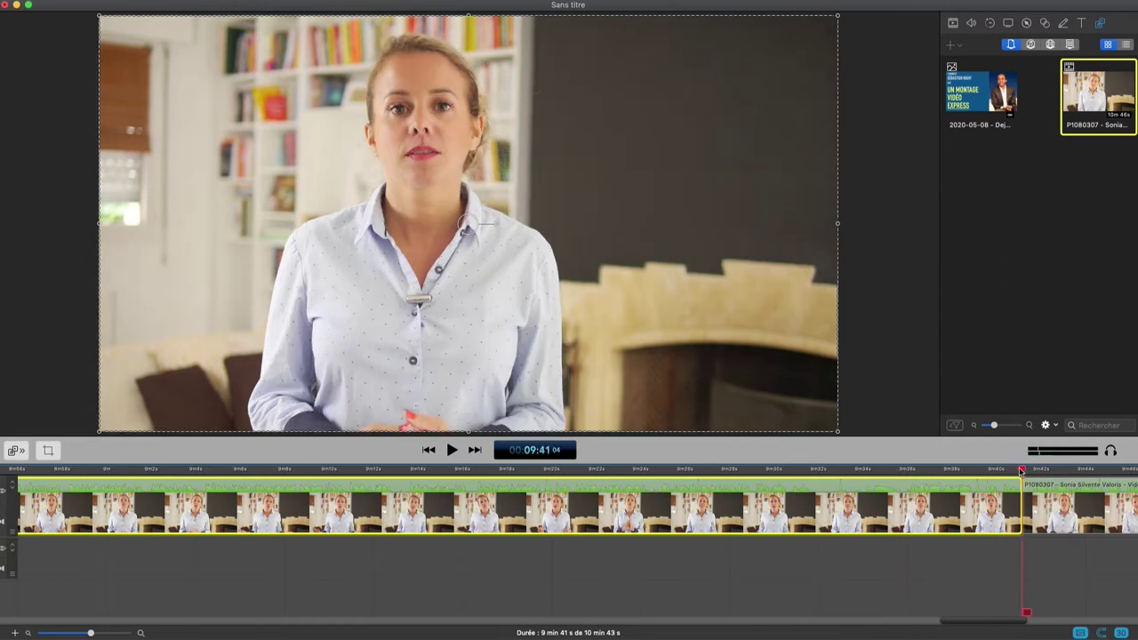
key("space")
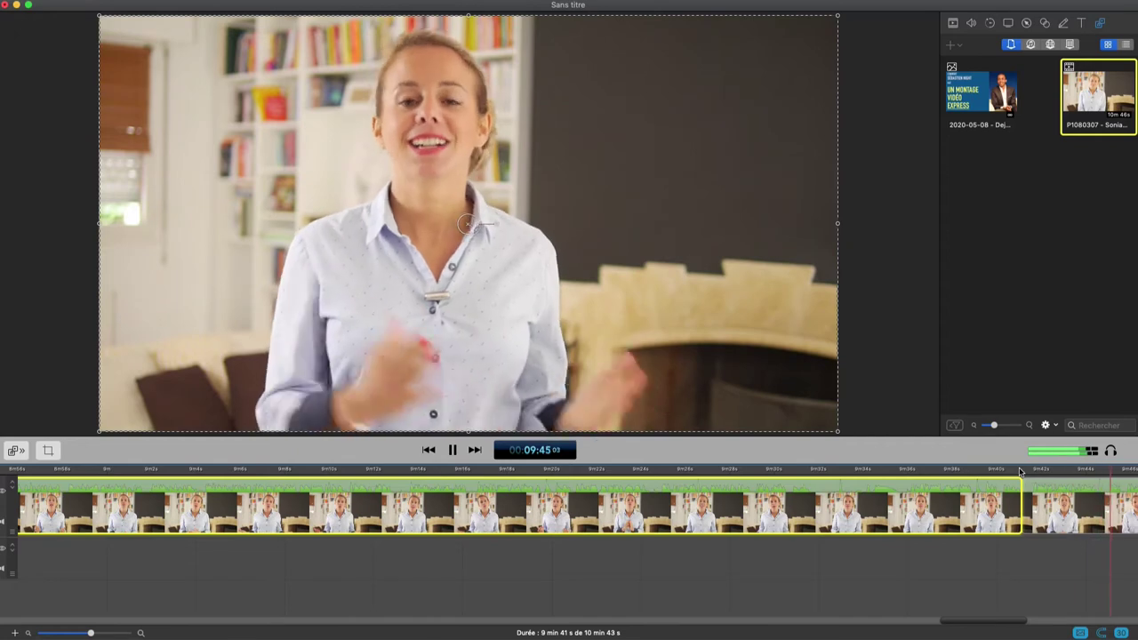
key("space")
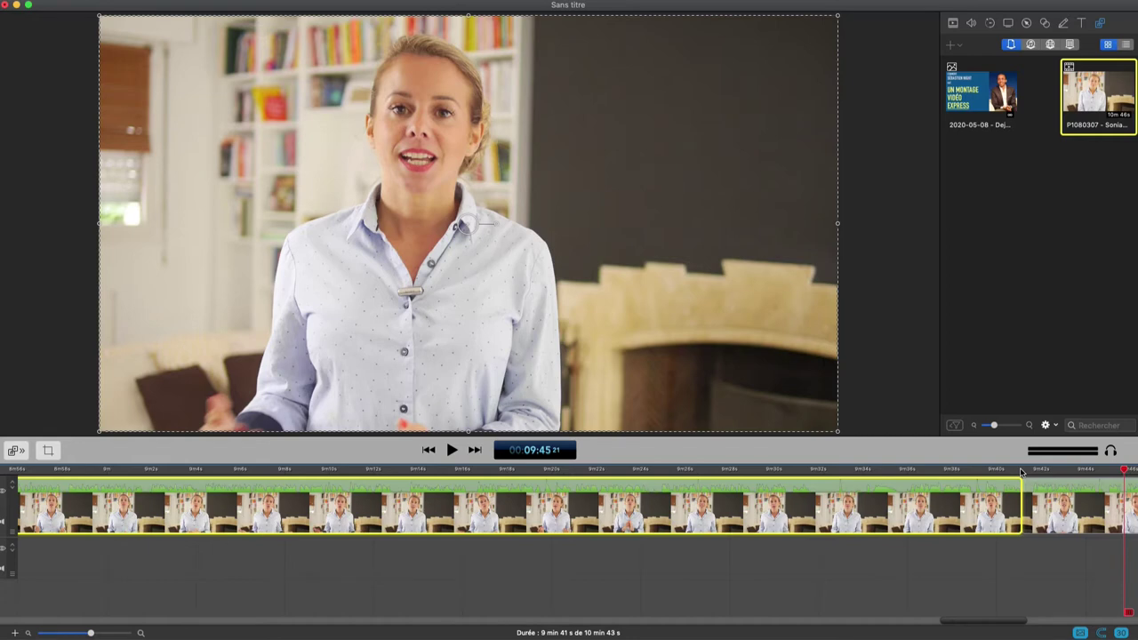
left_click(1021, 471)
key("space")
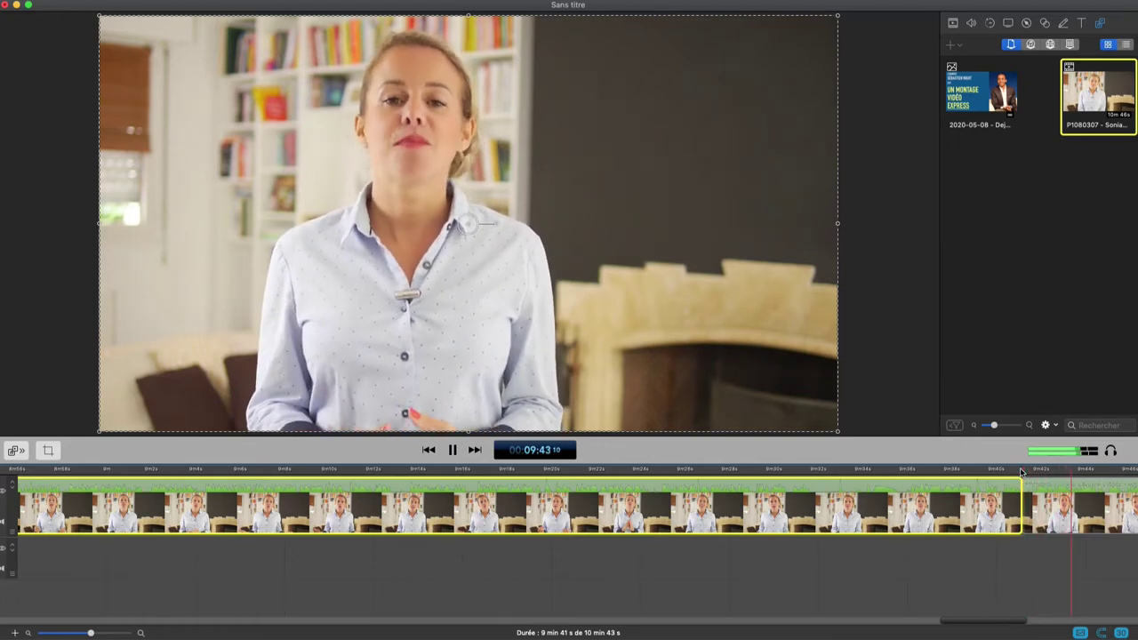
key("space")
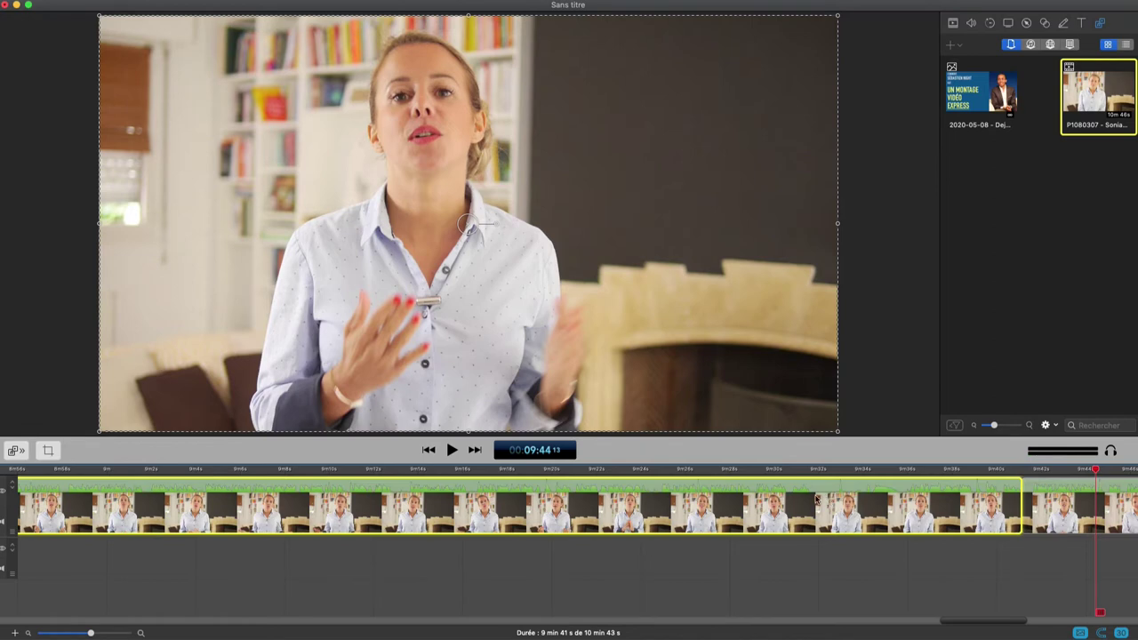
- Listen to excerpts before the split from about 9:25 and 9:16, and return the playhead to about 9:16
left_click(661, 472)
key("space")
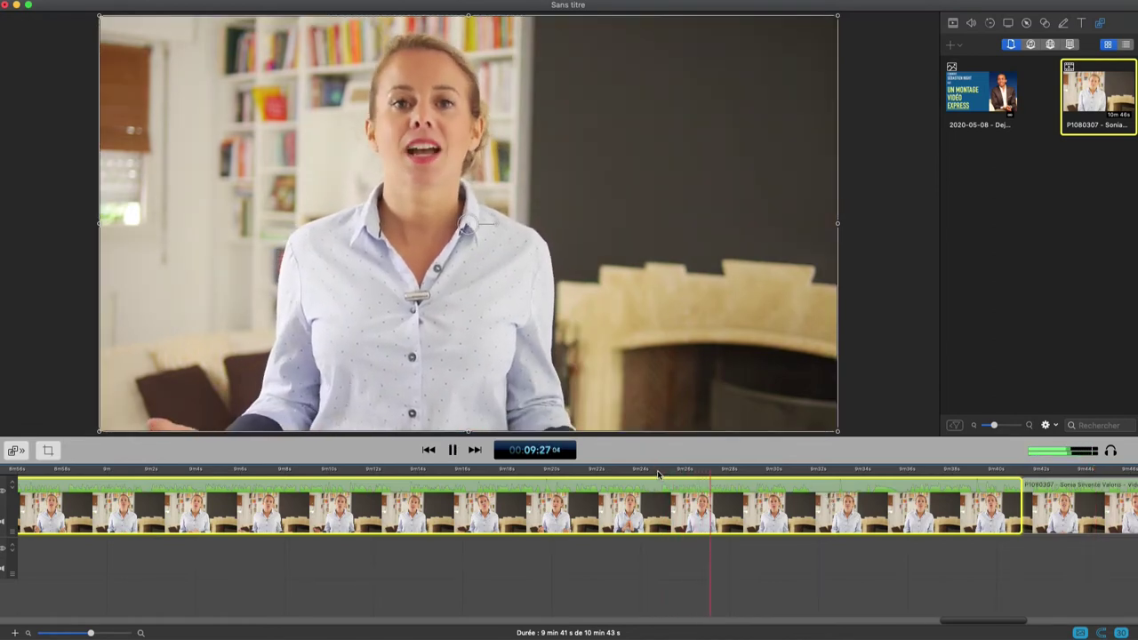
key("space")
left_click(476, 471)
key("space")
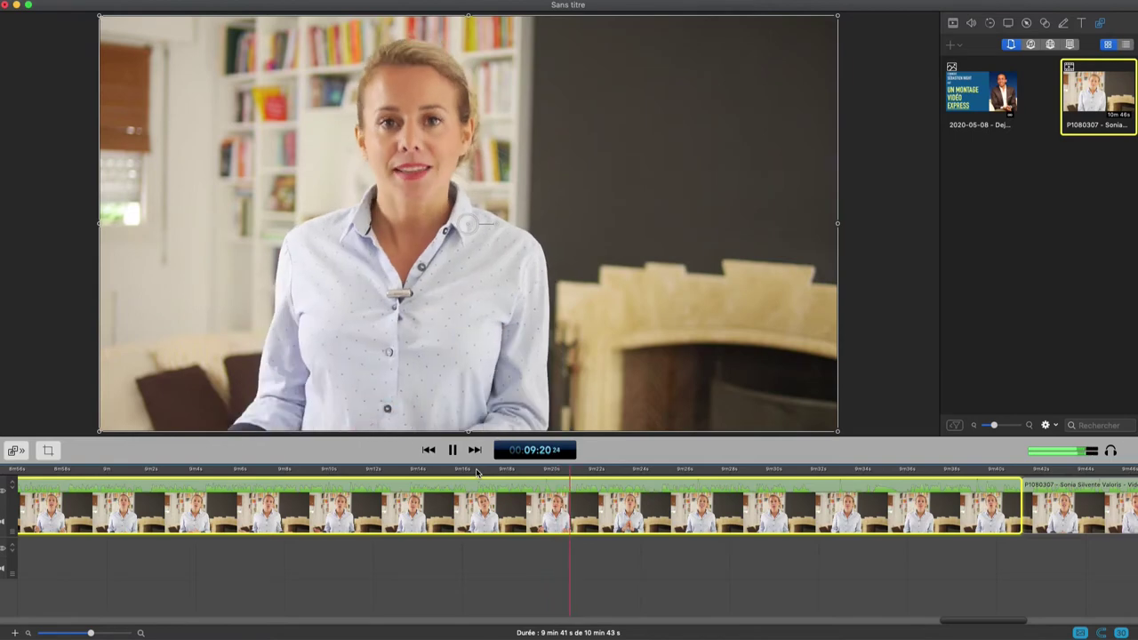
key("space")
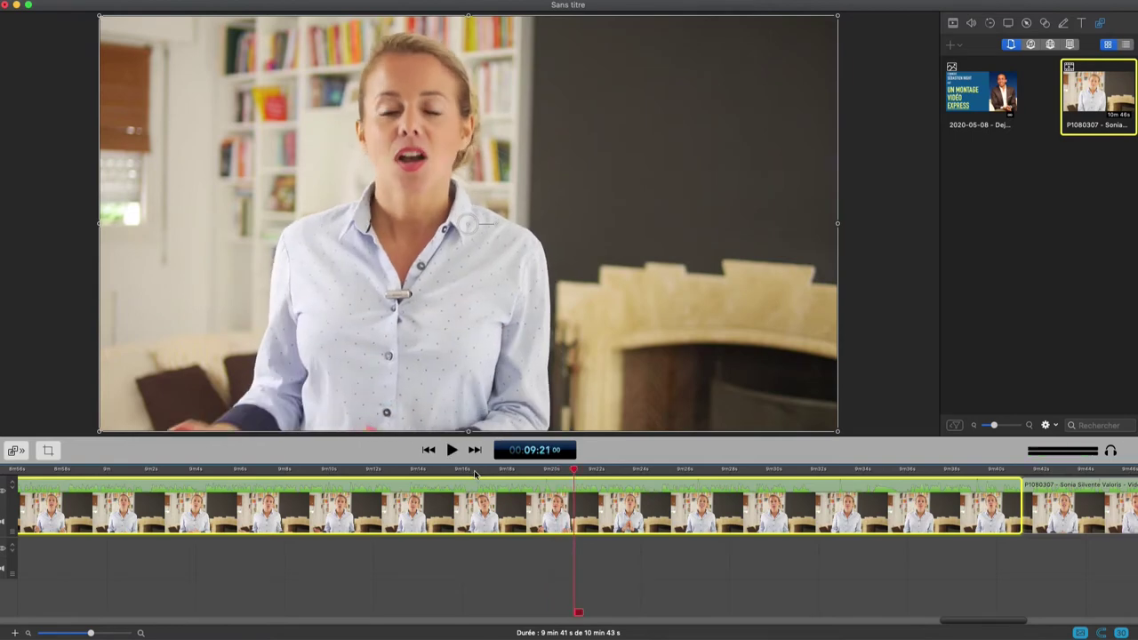
left_click(474, 474)
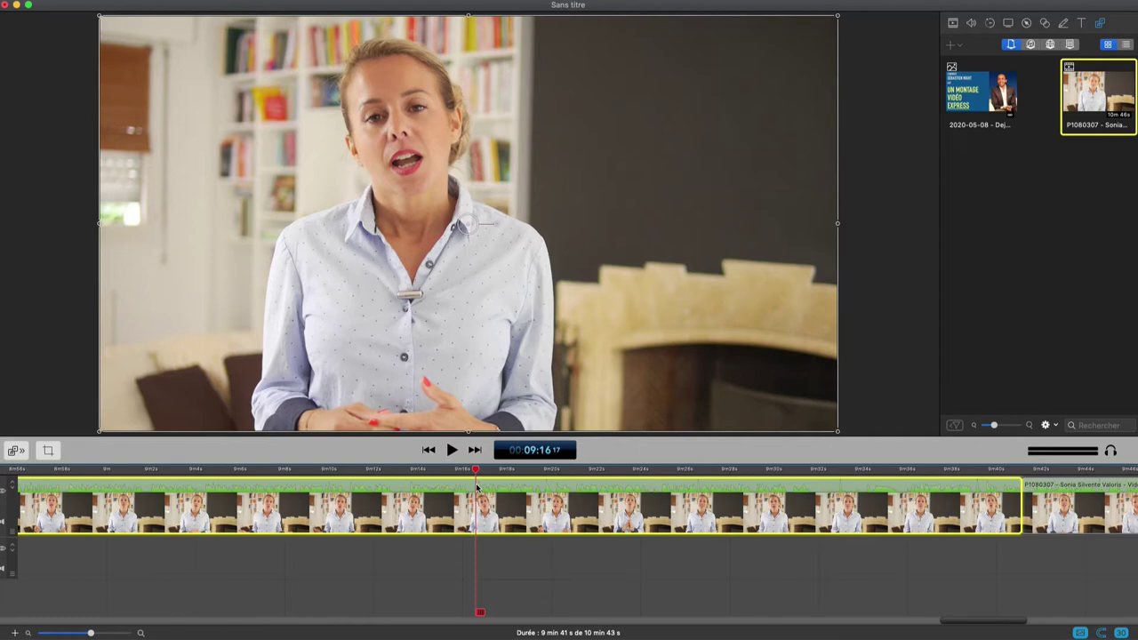
- Play briefly from about 9:16, fine-tune the playhead to 9:16 frame 17, and split the clip there
key("space")
key("space")
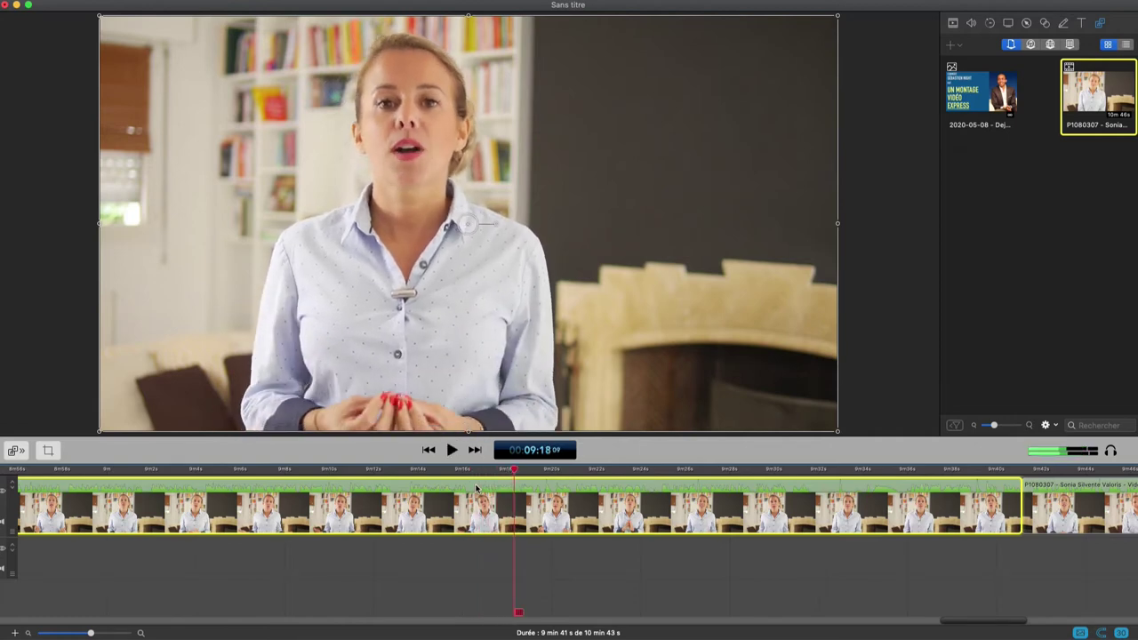
left_click(475, 470)
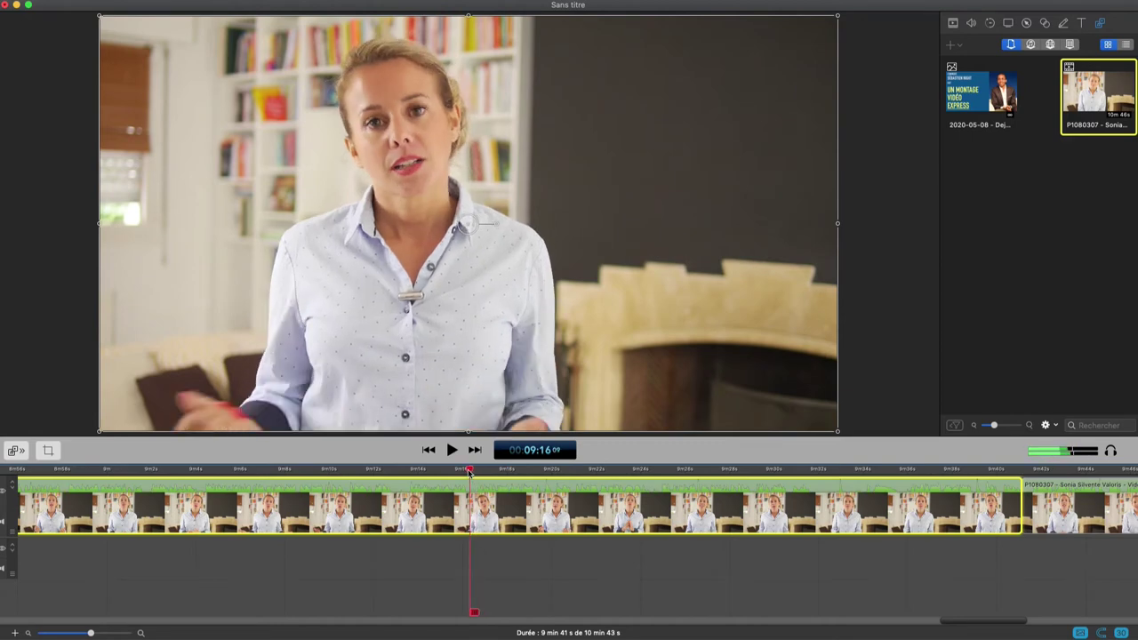
left_click(476, 471)
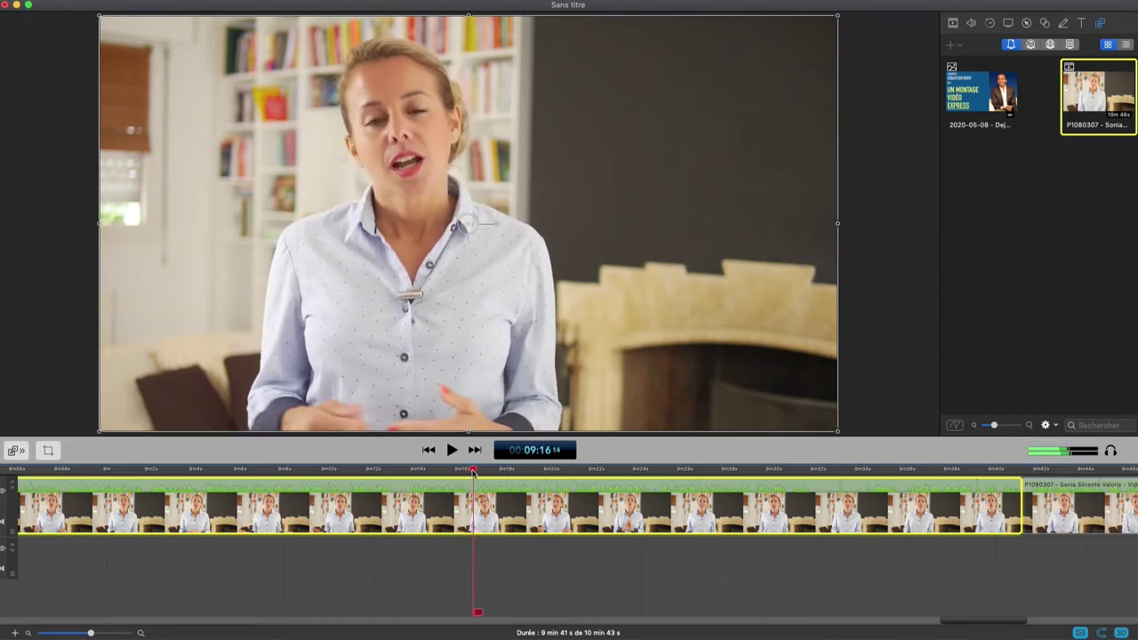
left_click(468, 472)
left_click(475, 471)
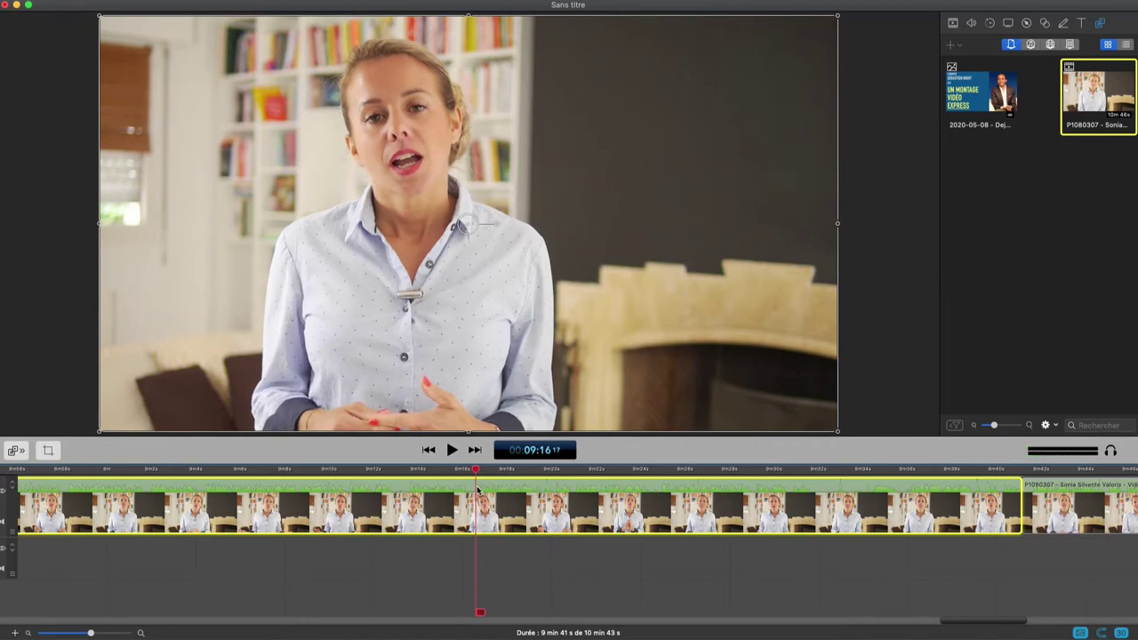
key("super+b")
- Delete the section between the 9:16 and 9:41 splits and close the resulting gap in the timeline
left_click(558, 499)
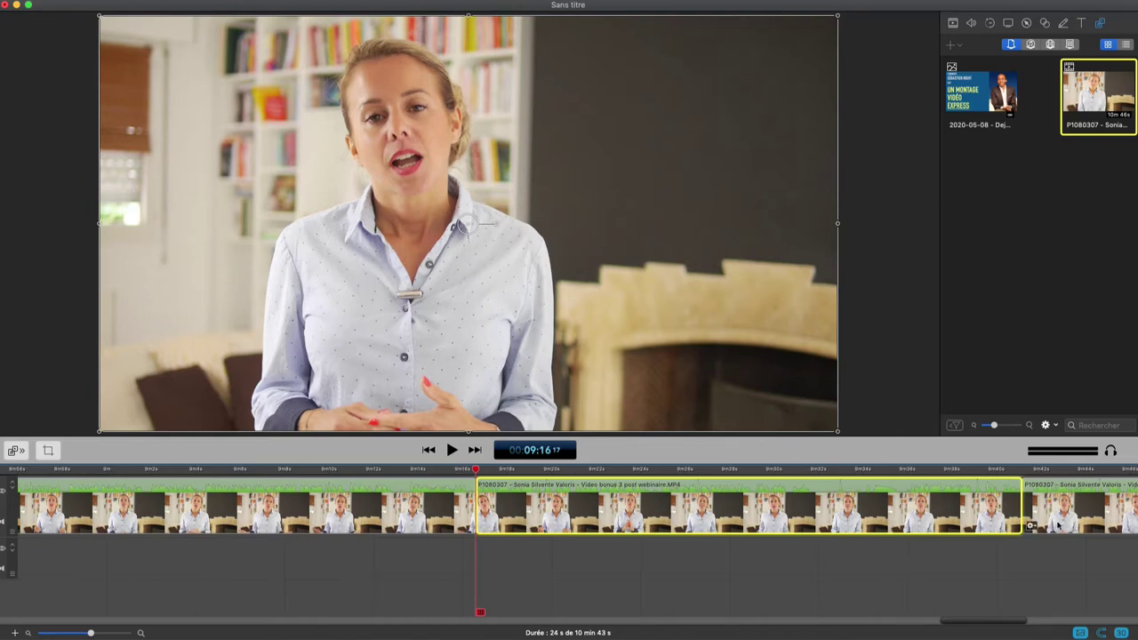
left_click(1084, 505)
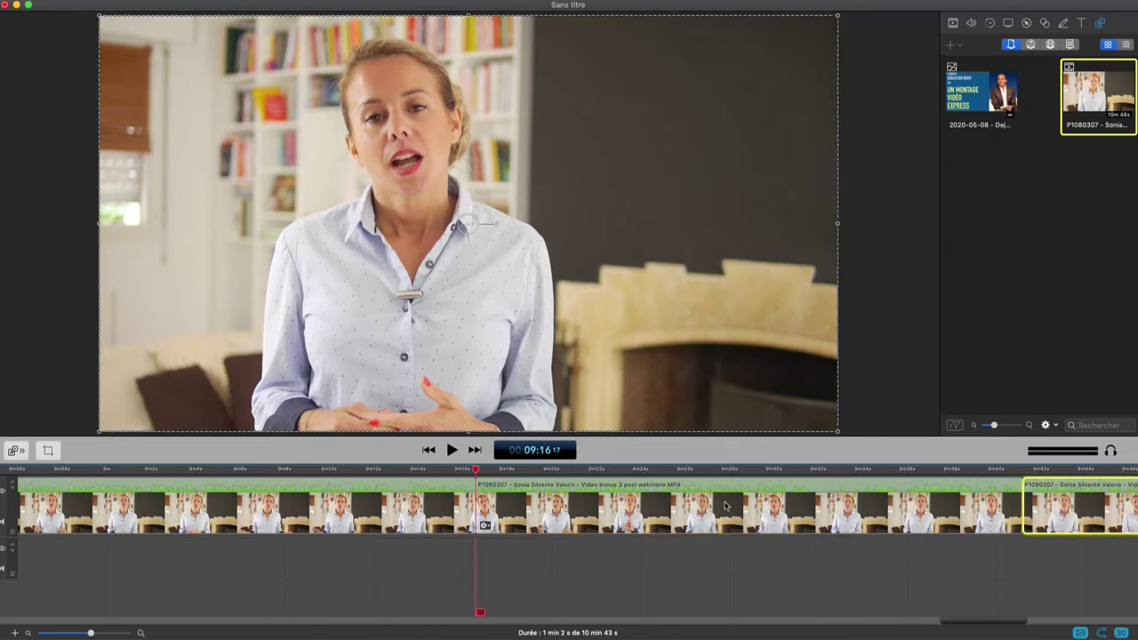
left_click(725, 506)
key("Delete")
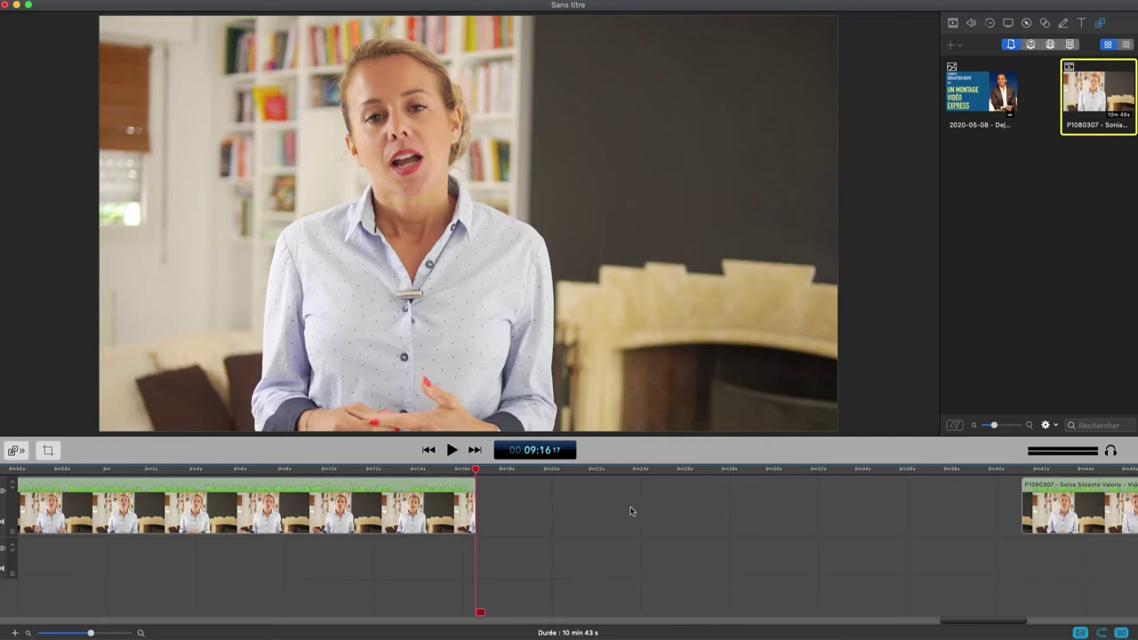
left_click(531, 504)
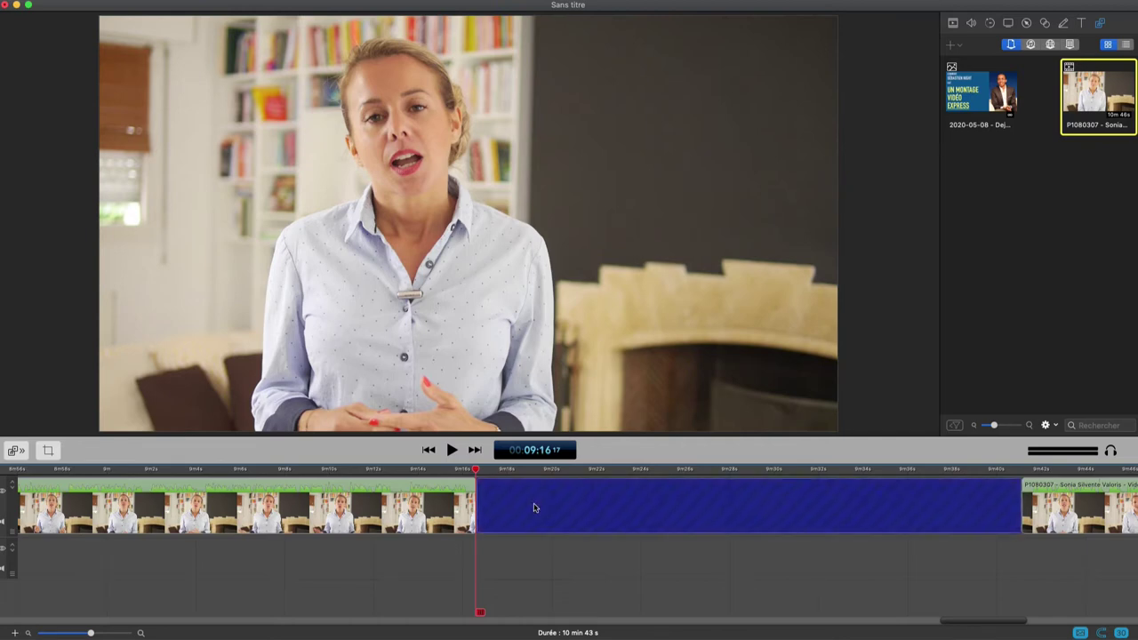
right_click(530, 504)
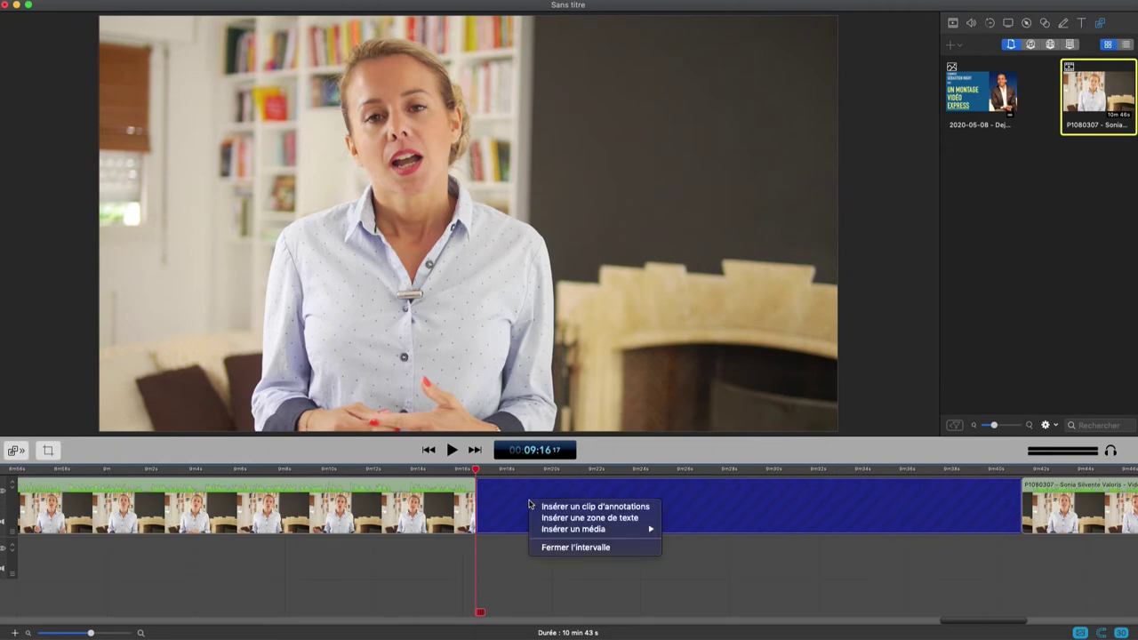
left_click(552, 548)
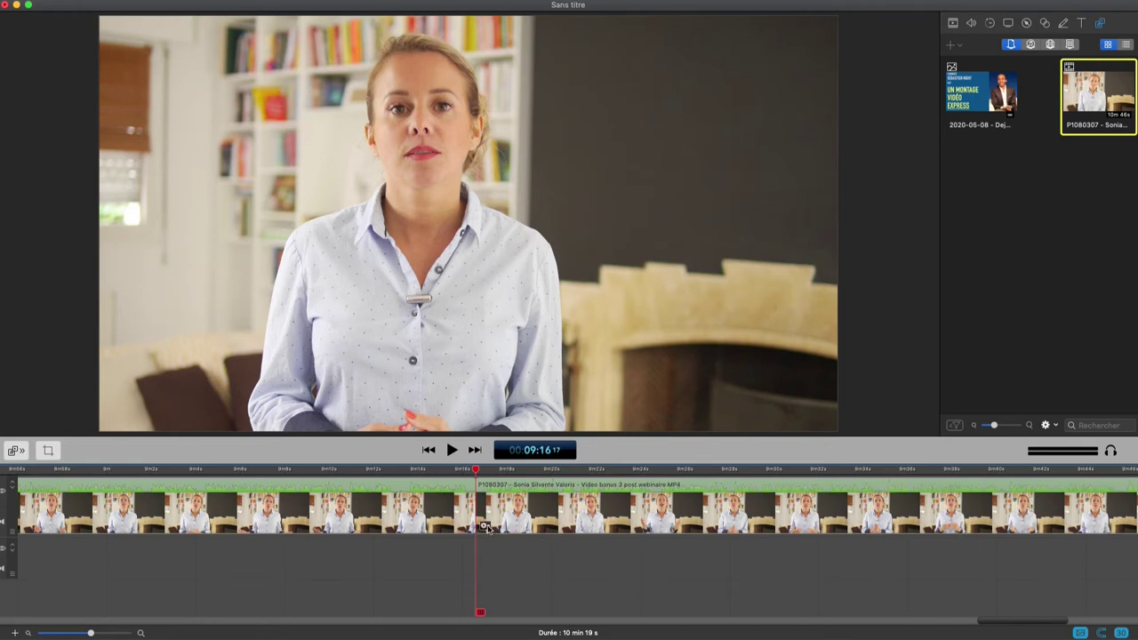
- Check the new join at 9:16 by playing across it from about 9:15 and again from about 9:14
left_click_drag(997, 626, 969, 624)
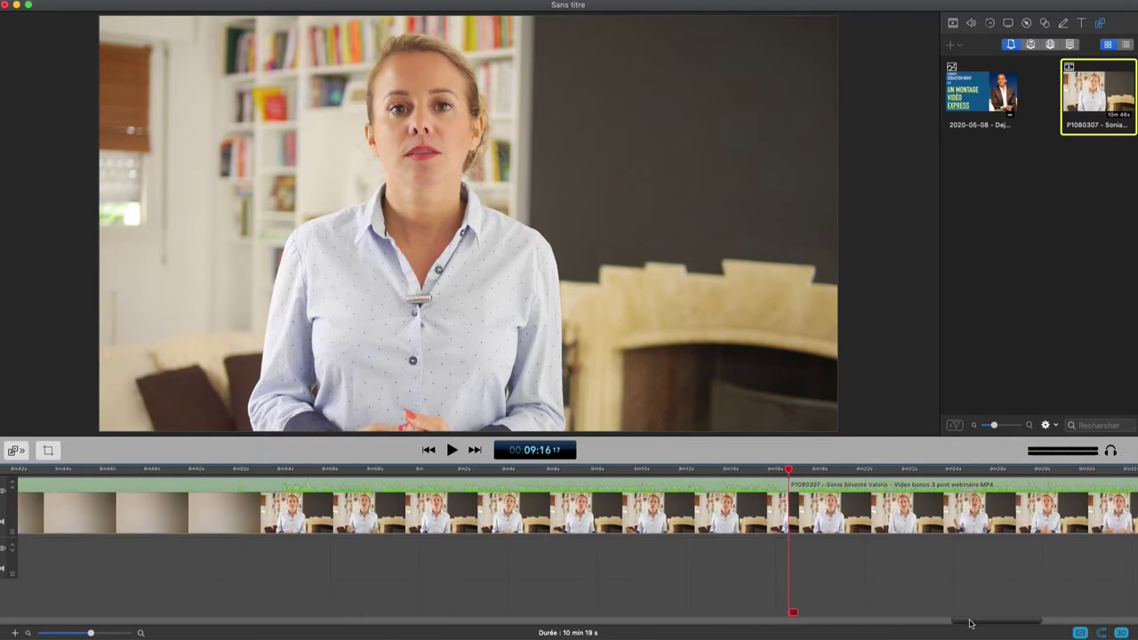
left_click_drag(980, 623, 986, 623)
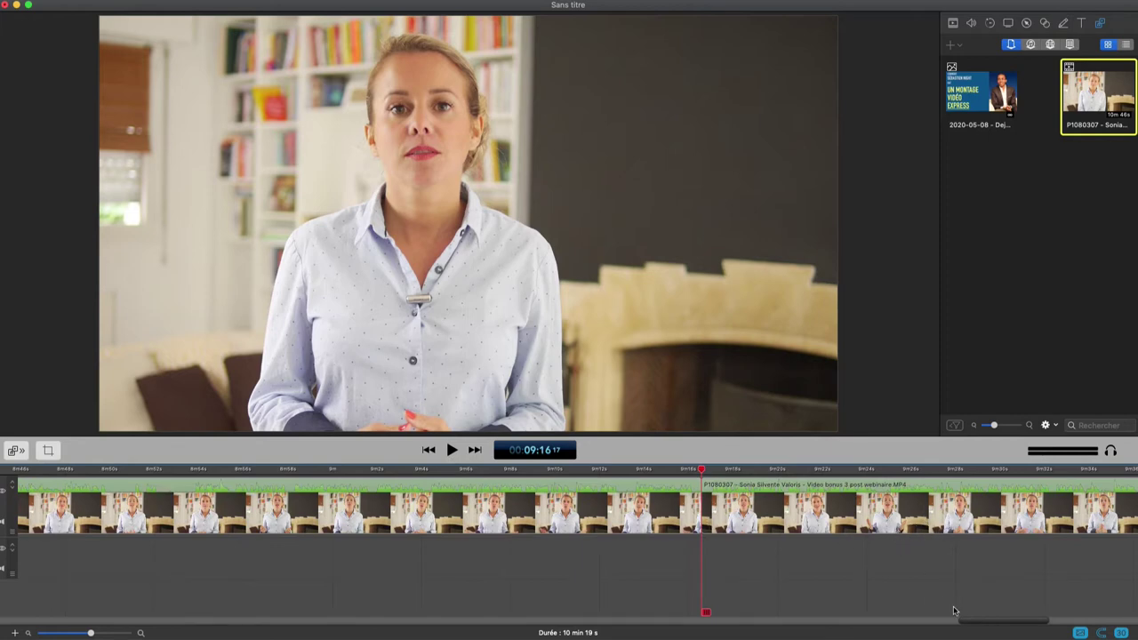
left_click_drag(967, 622, 957, 622)
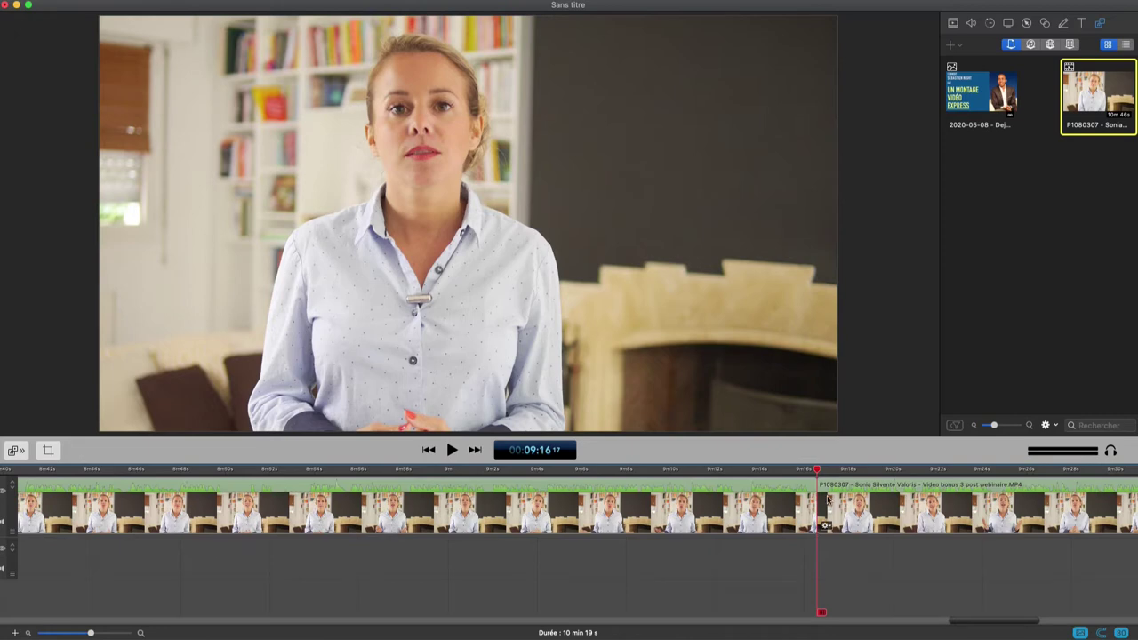
left_click(808, 471)
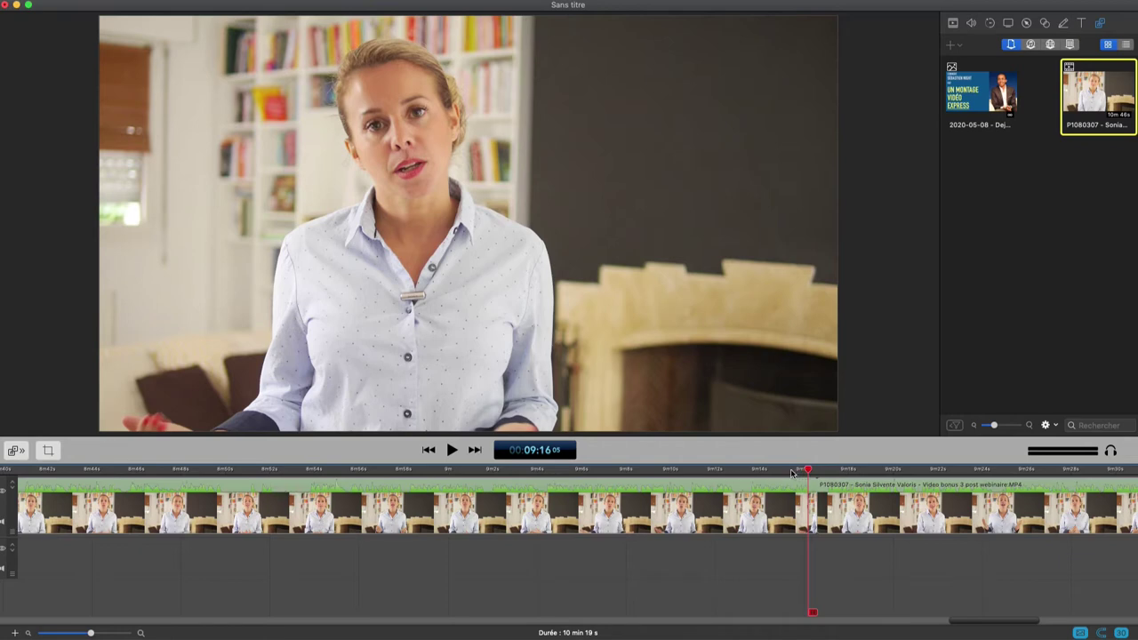
left_click(792, 471)
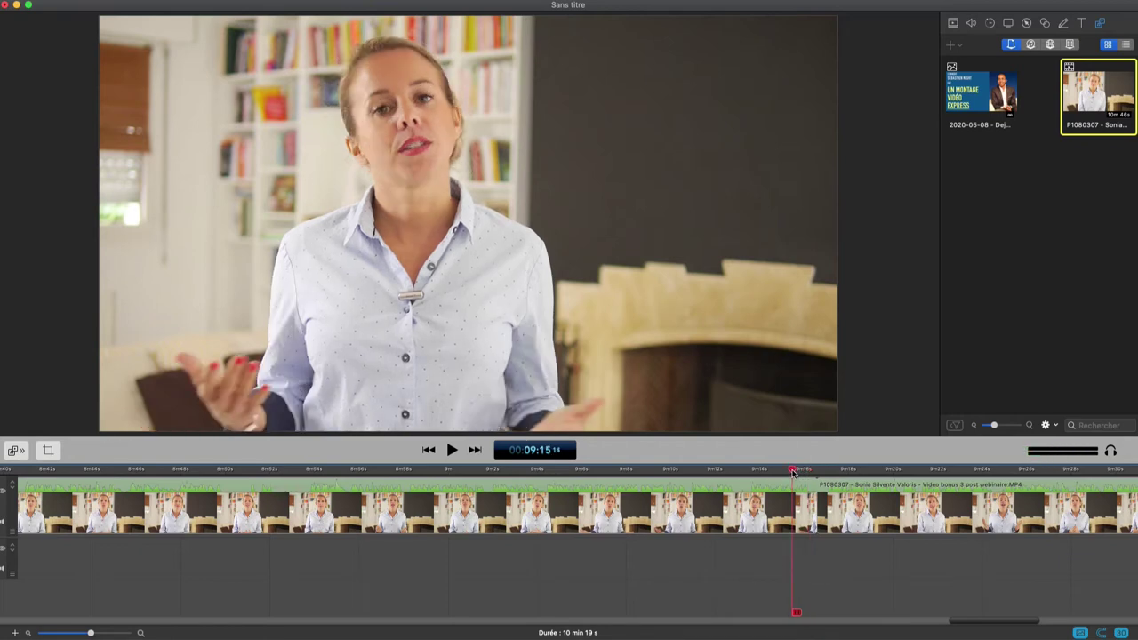
key("space")
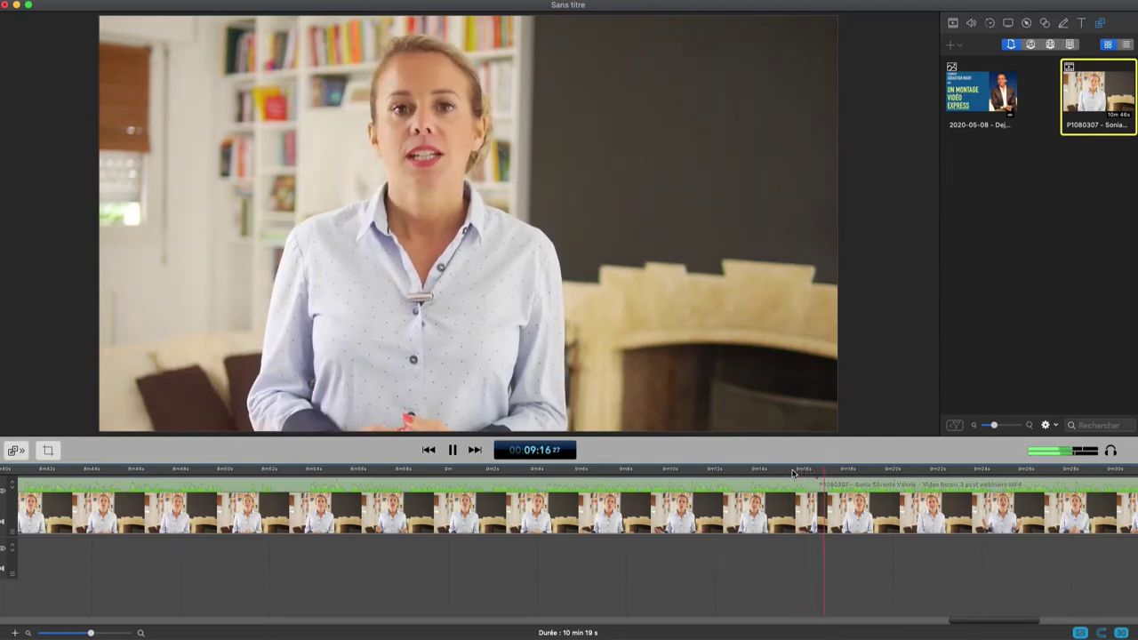
key("space")
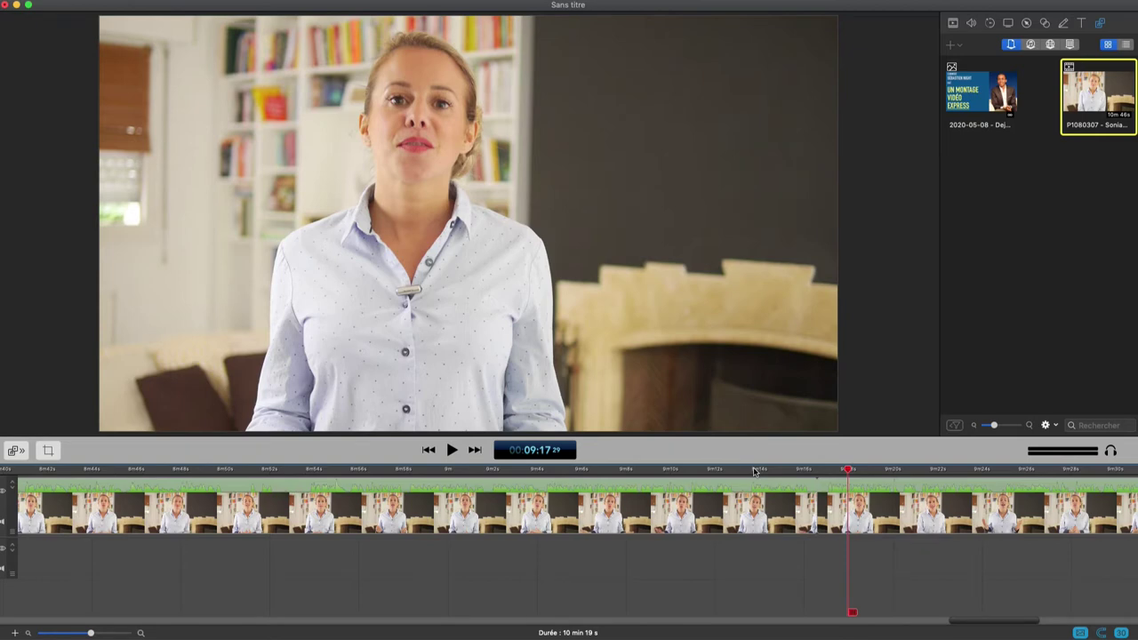
left_click(753, 469)
key("space")
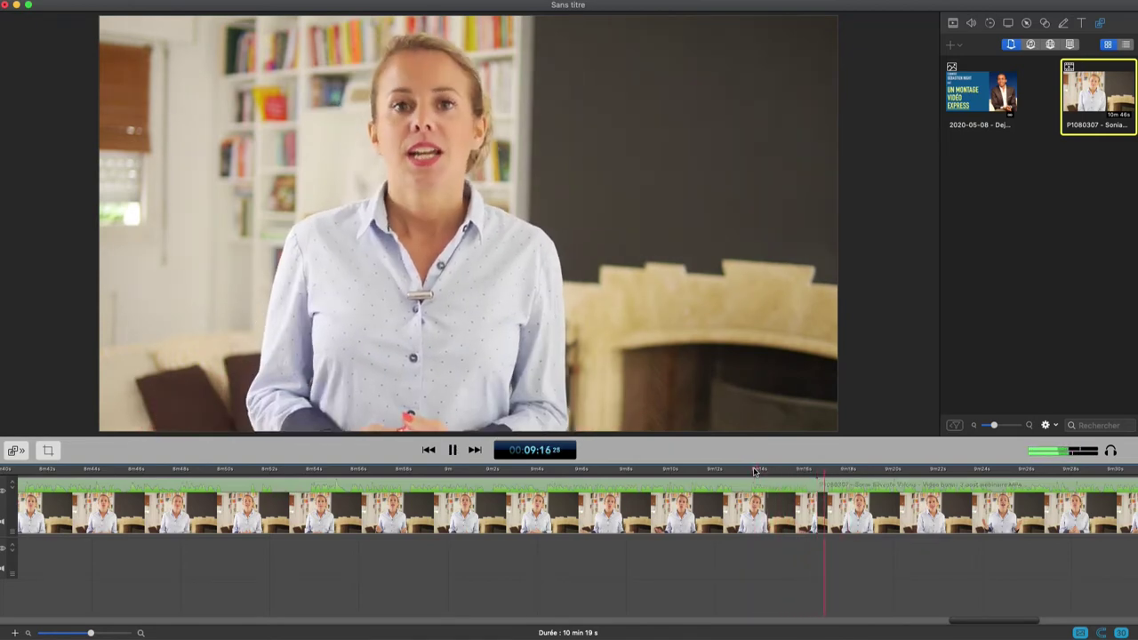
key("space")
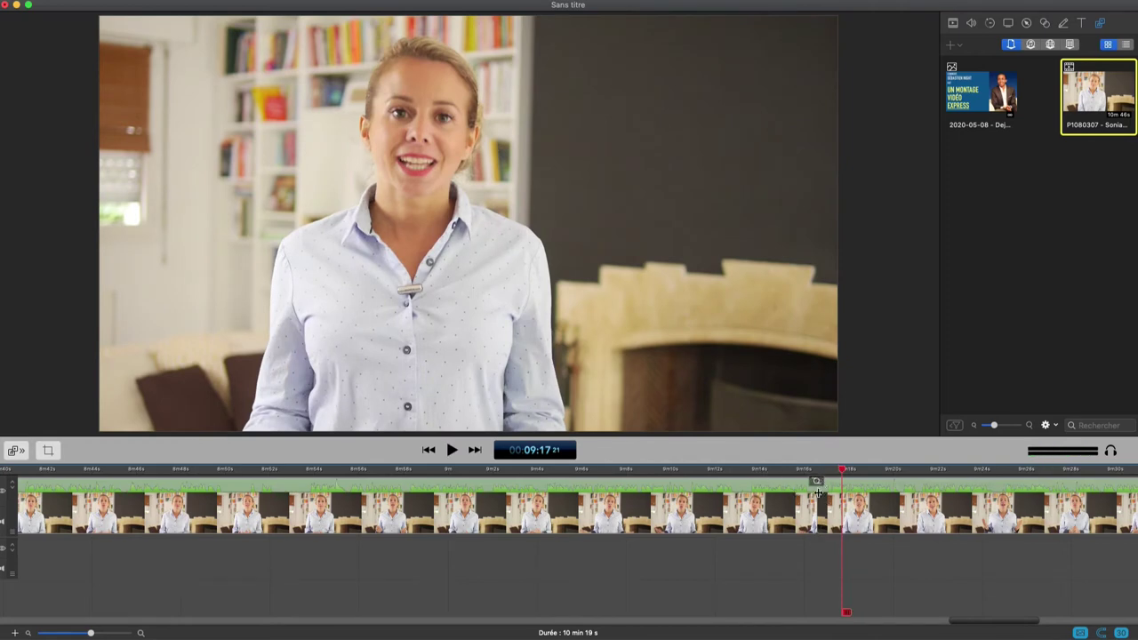
- Trim a few frames off the start of the clip after the 9:16 join and close the small gap
left_click_drag(817, 492, 819, 499)
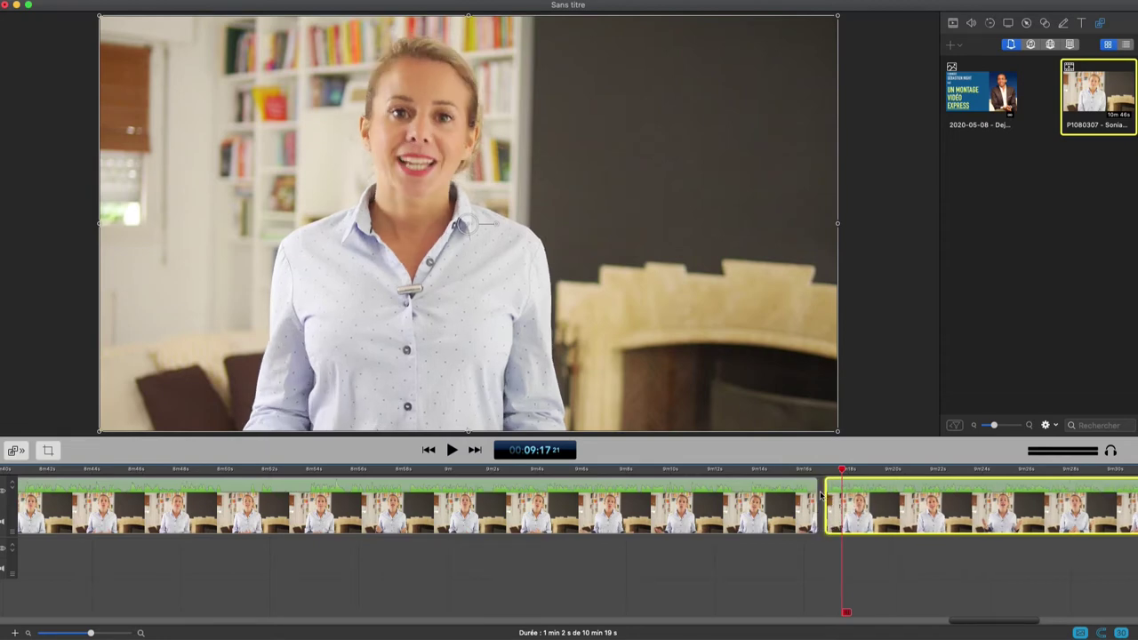
left_click(821, 496)
right_click(819, 495)
left_click(849, 538)
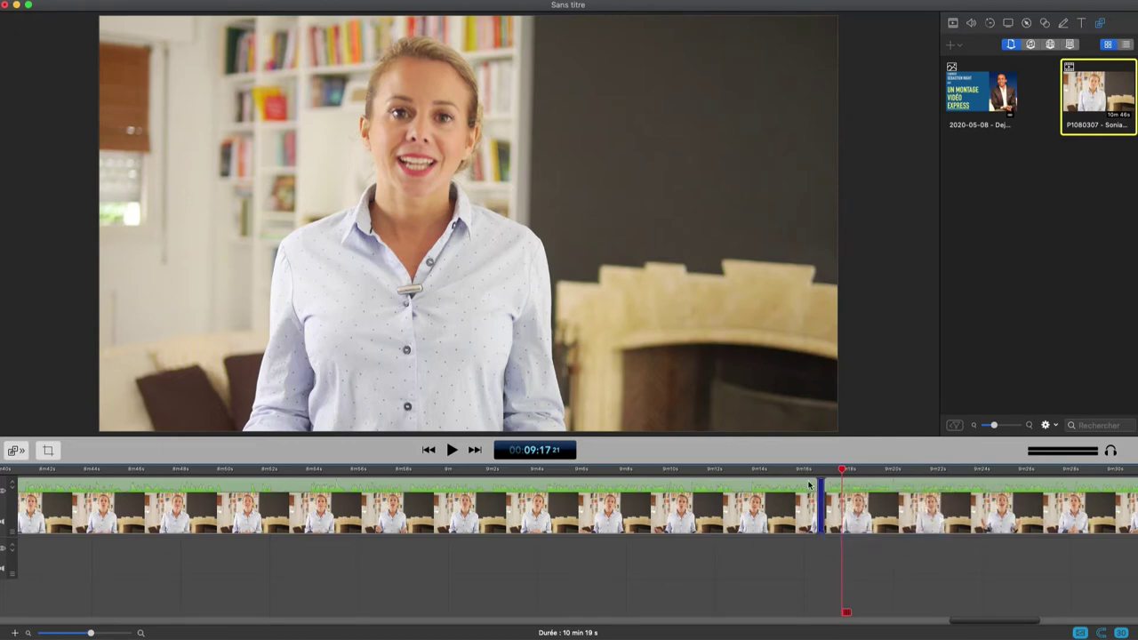
- Play across the trimmed join at 9:16 and scrub through the frames just before it
left_click(785, 469)
key("space")
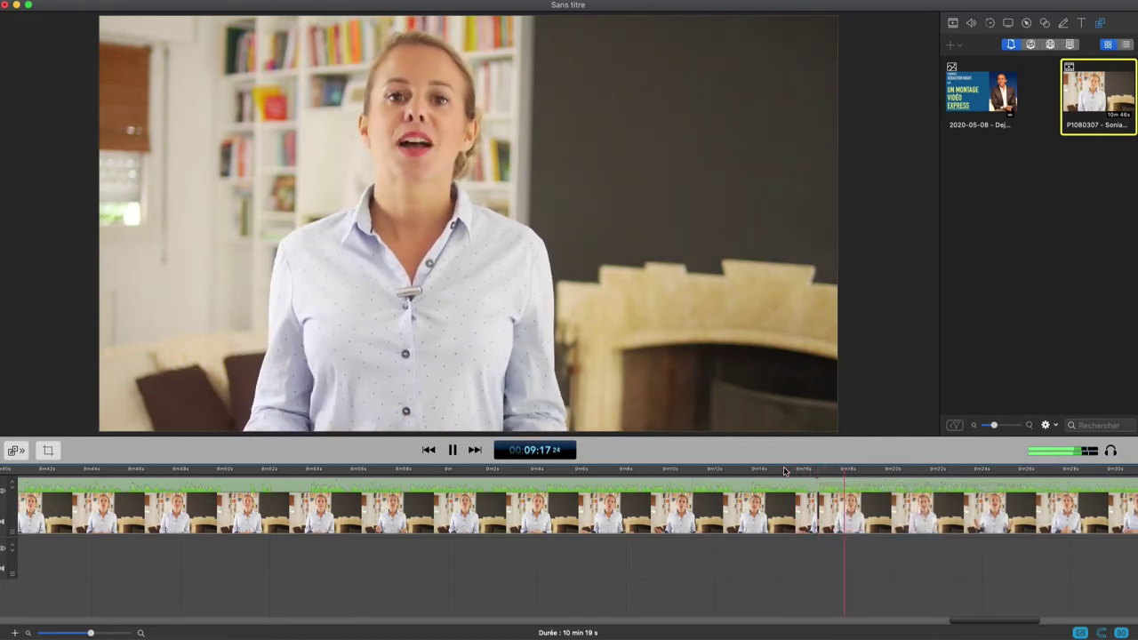
key("space")
left_click(818, 469)
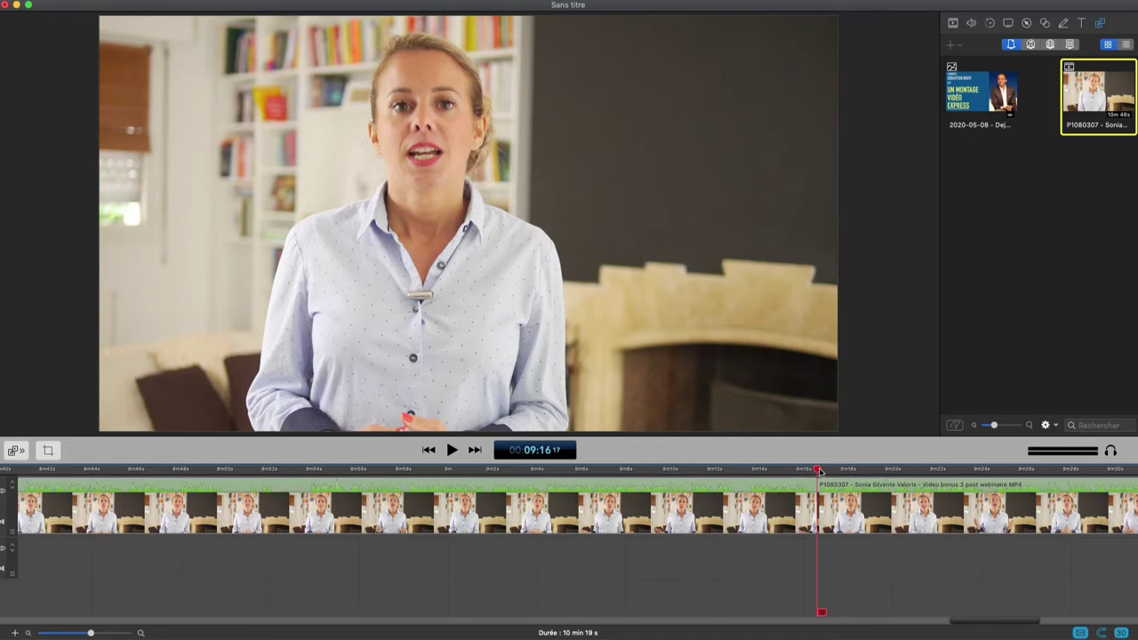
left_click_drag(820, 471, 810, 471)
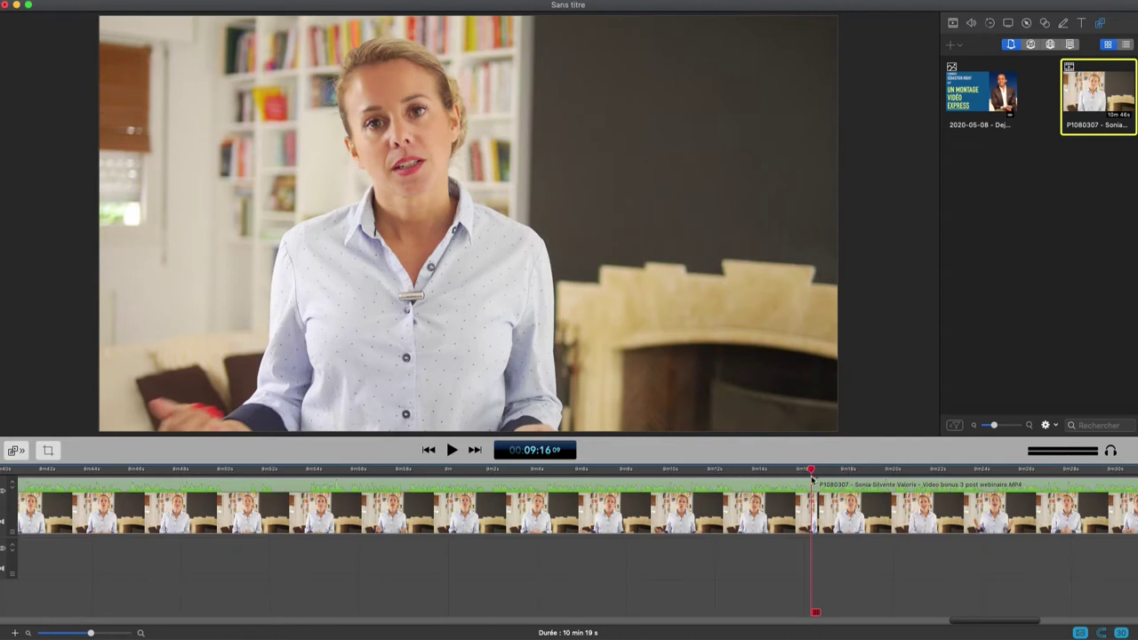
- Listen to short excerpts of the clip before the join, from about 9:13 and 9:01
left_click(733, 472)
key("space")
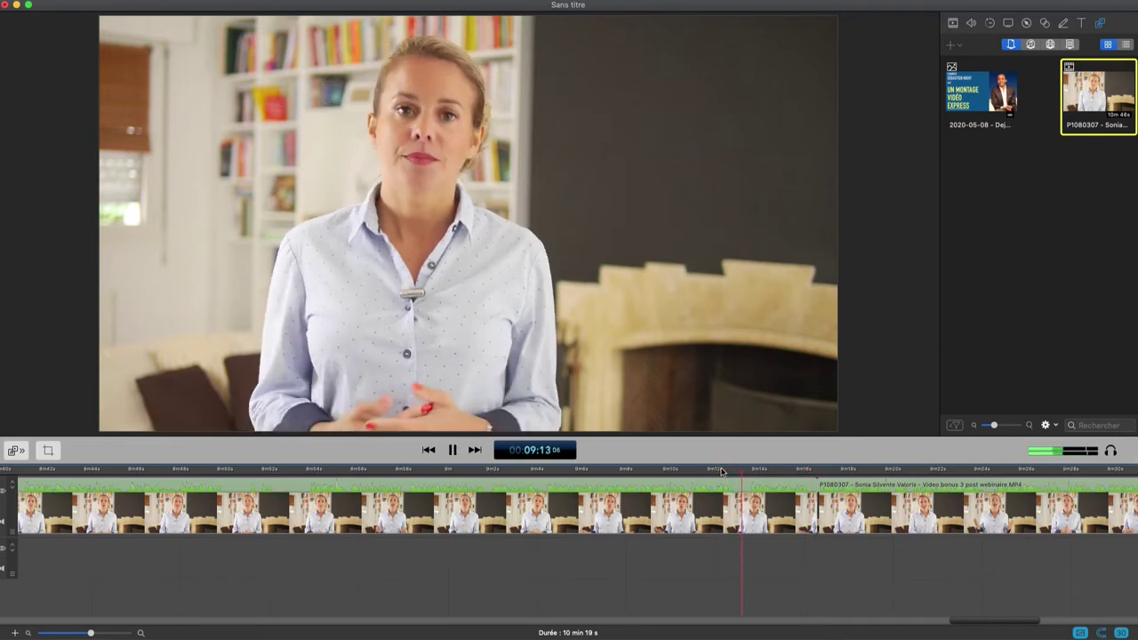
key("space")
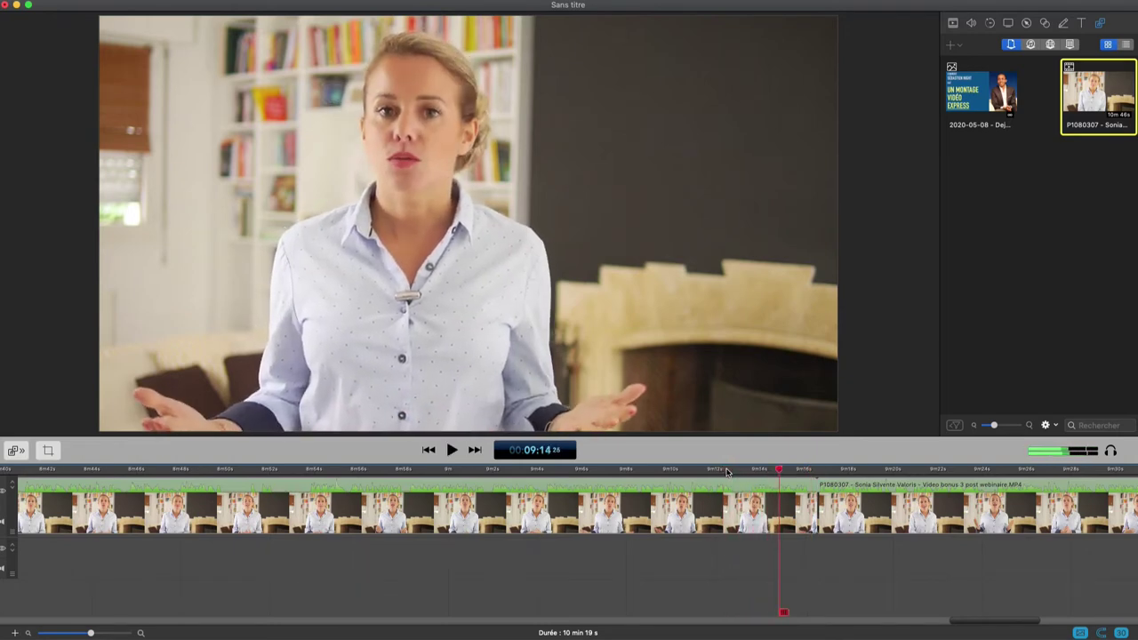
left_click(532, 472)
left_click(476, 471)
key("space")
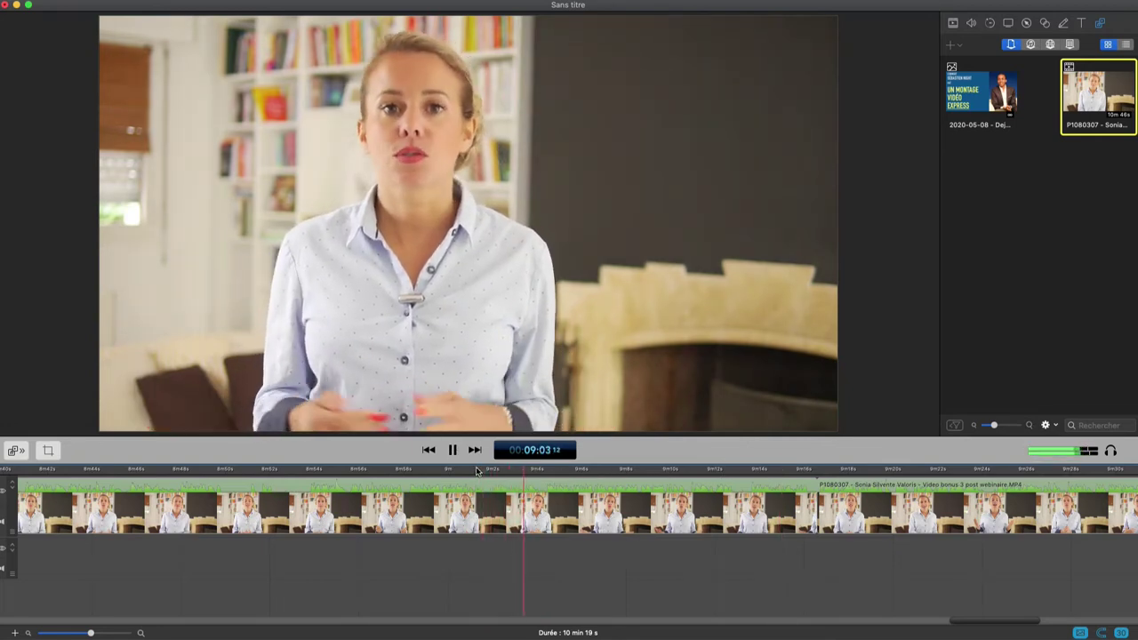
key("space")
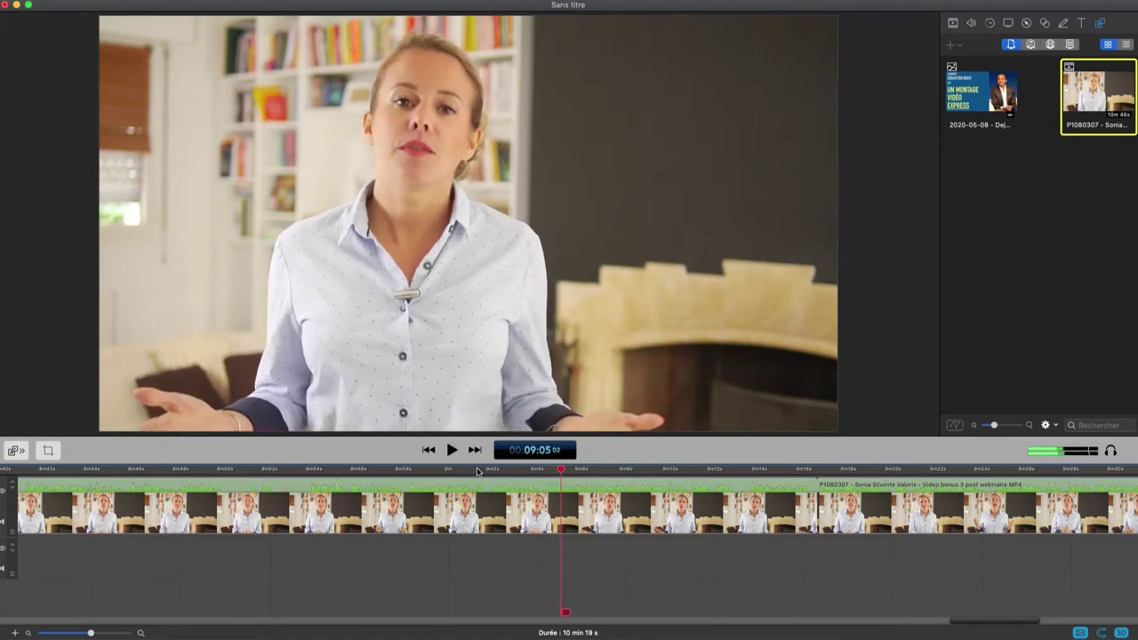
- Play excerpts from about 8:50 and 8:53 to locate the cut point, and split the clip at 8:53 frame 19
left_click(275, 487)
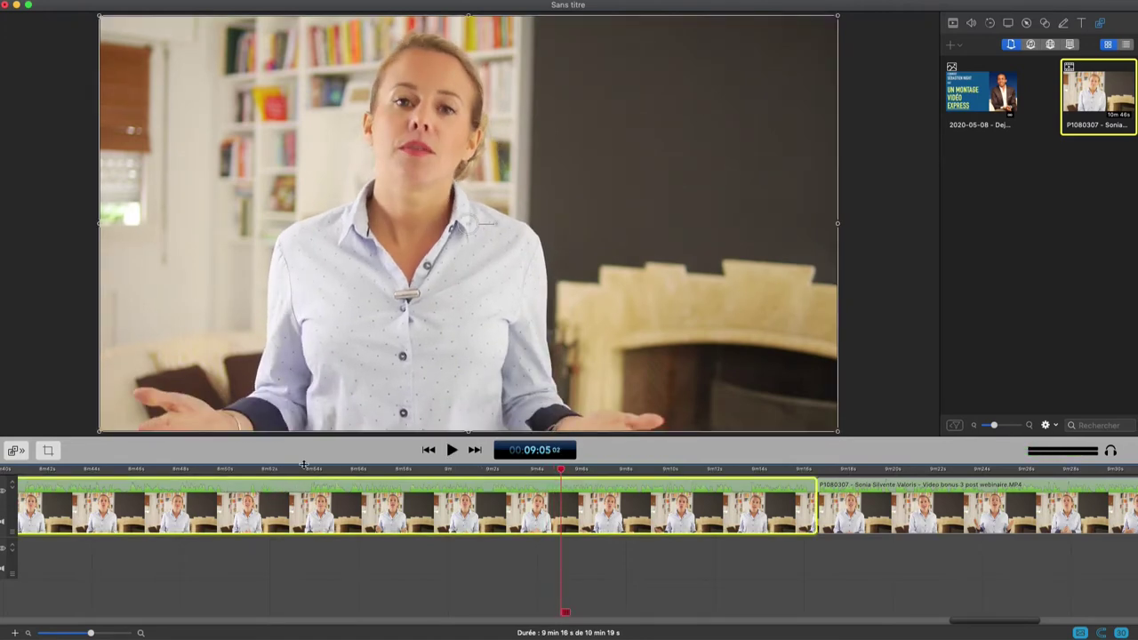
left_click(222, 468)
key("space")
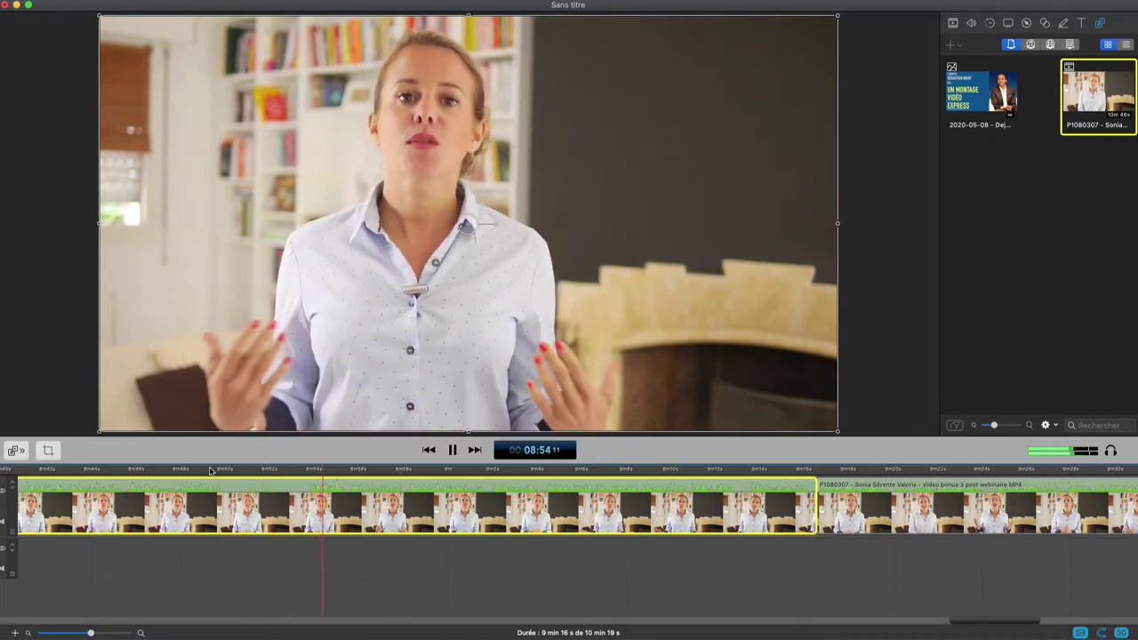
key("space")
left_click(309, 471)
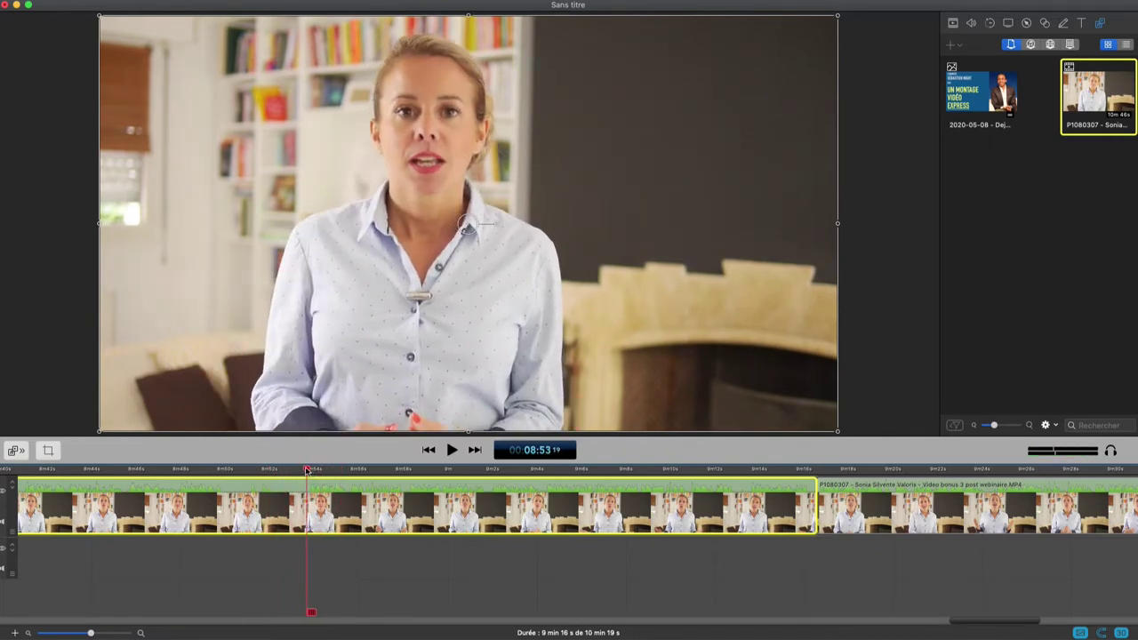
key("space")
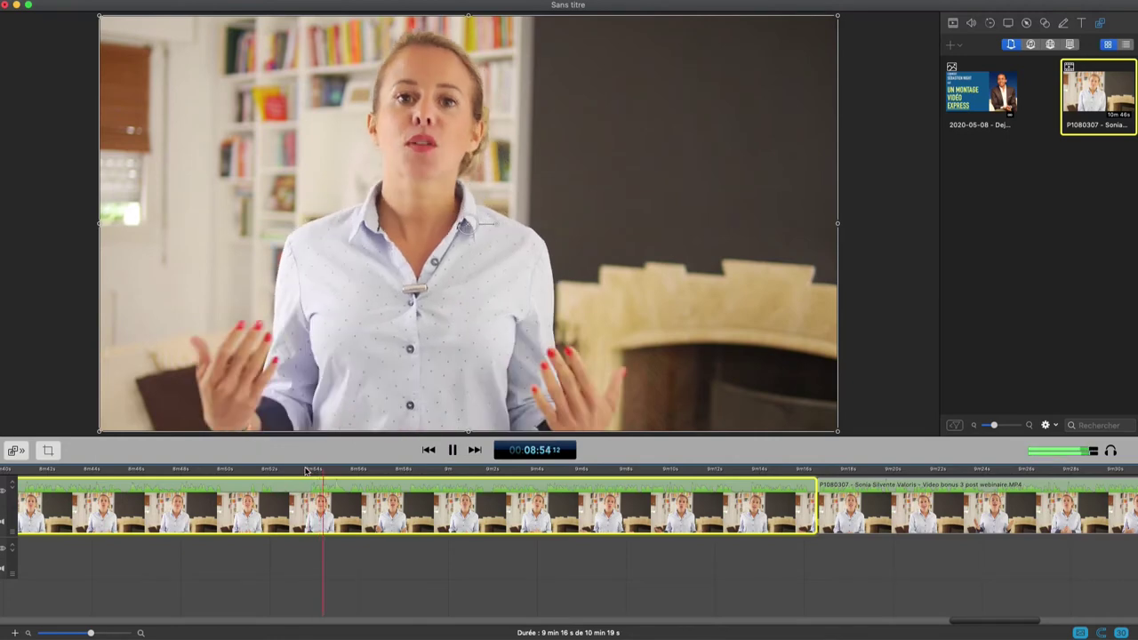
left_click(307, 470)
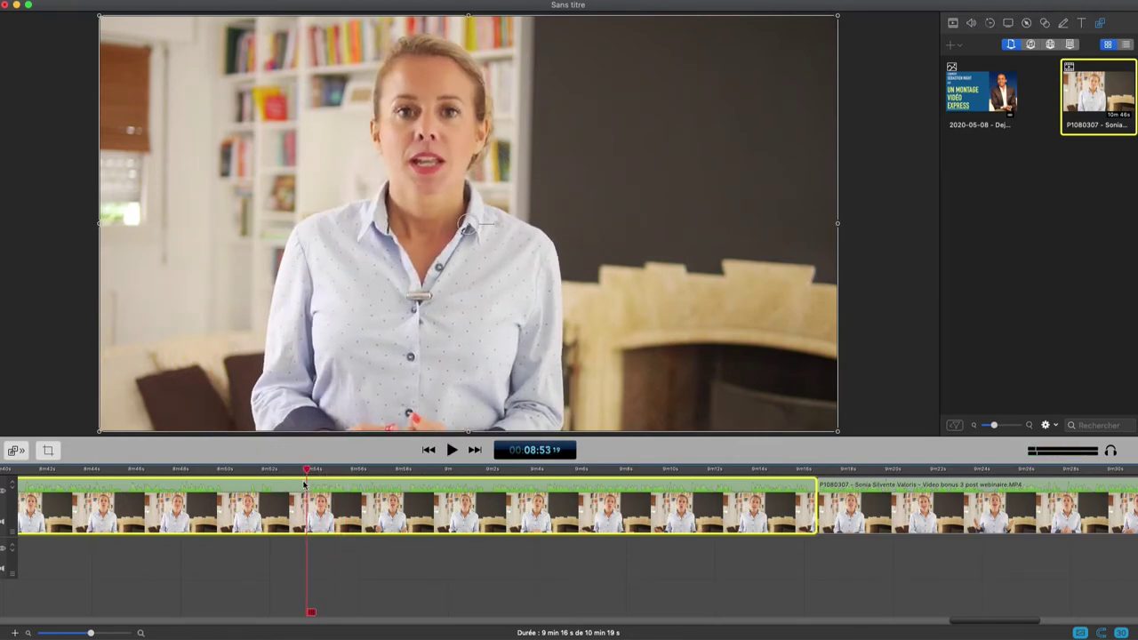
key("super+b")
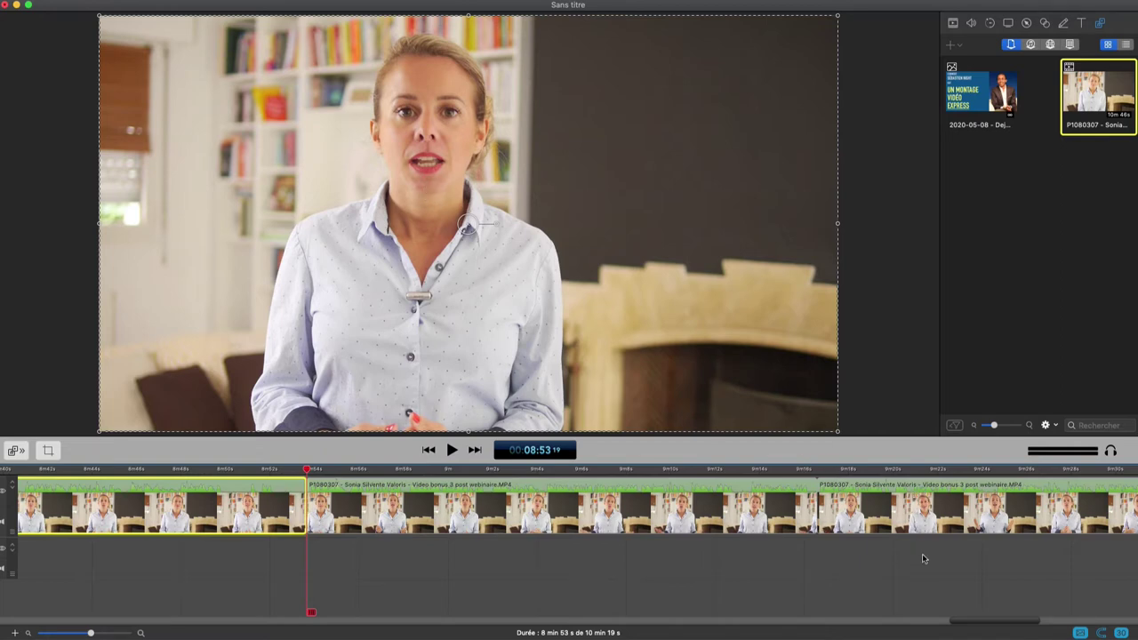
left_click_drag(958, 619, 921, 615)
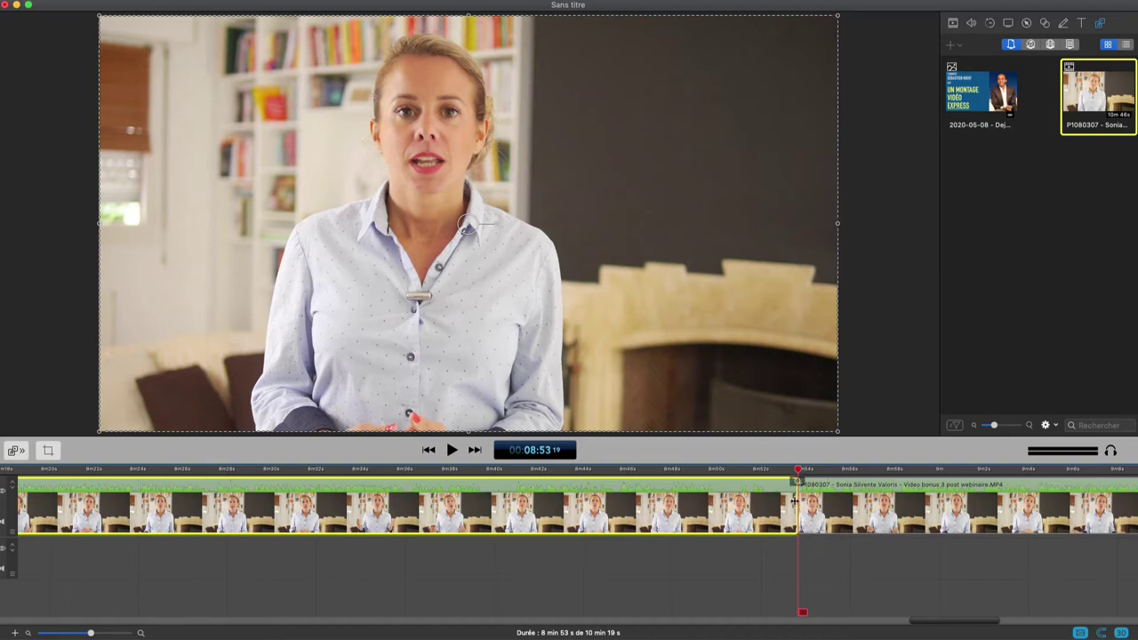
- Select the clip after the 8:53 split and play its opening seconds
left_click(822, 485)
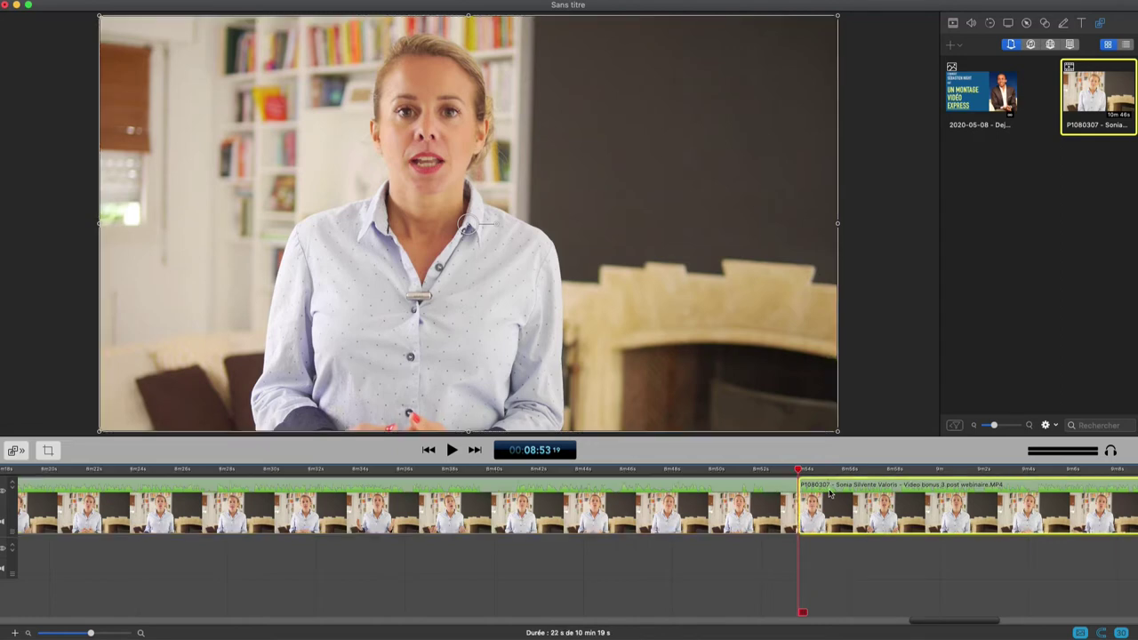
mouse_move(921, 620)
left_mouse_down()
mouse_move(947, 623)
mouse_move(922, 625)
left_mouse_up()
key("space")
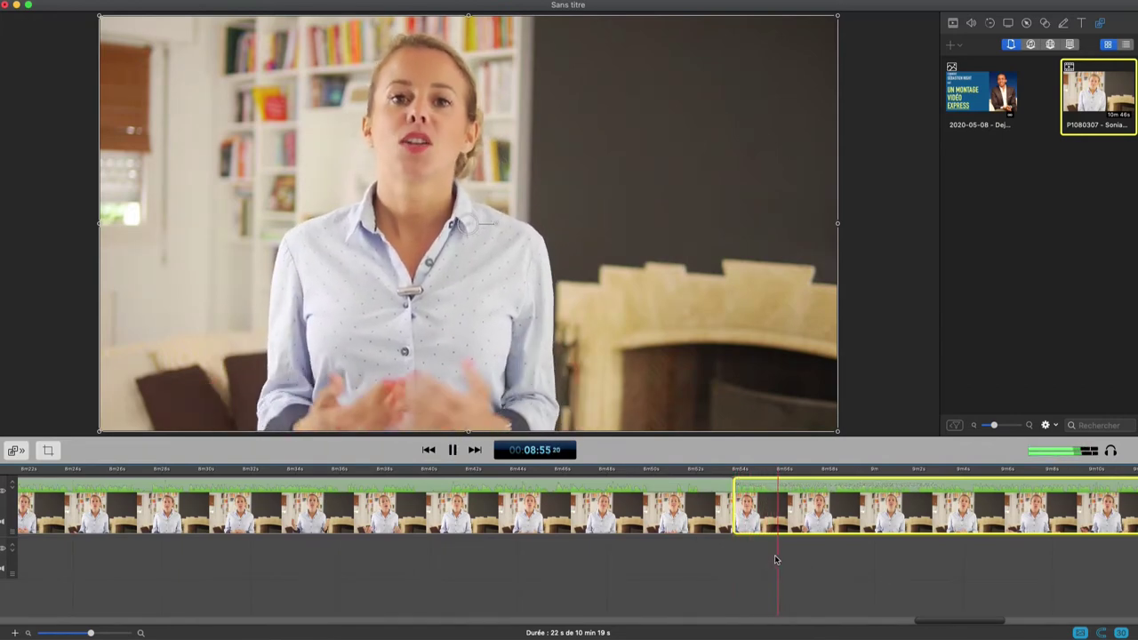
key("space")
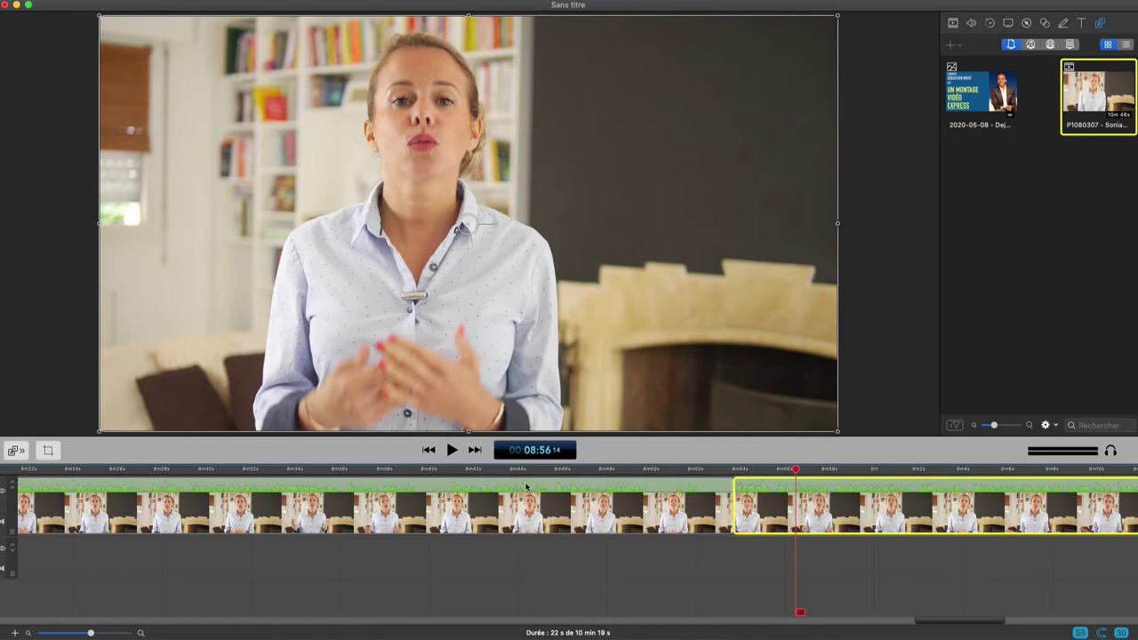
- Play and scrub excerpts around 8:40 to locate the cut point, and split the clip at 8:39 frame 27
left_click(450, 471)
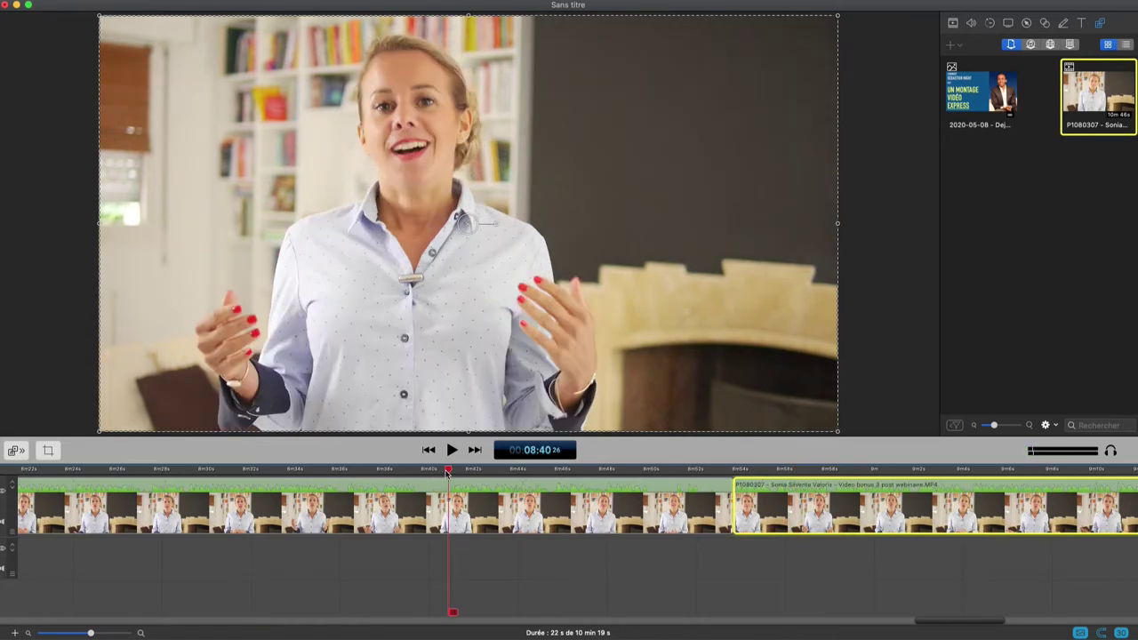
key("space")
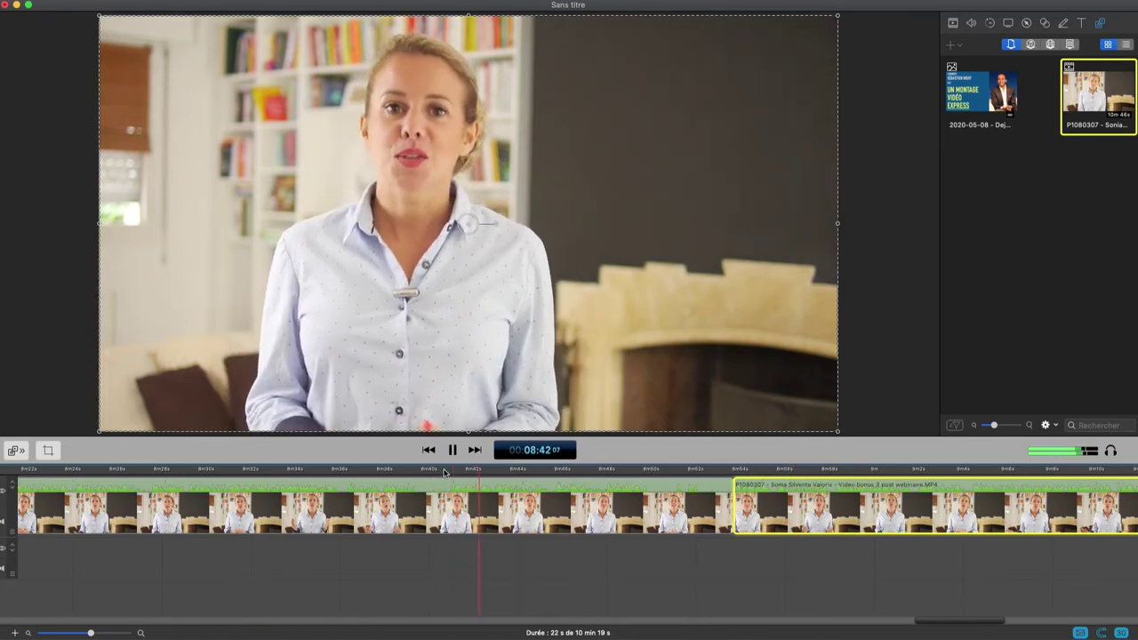
left_click(451, 471)
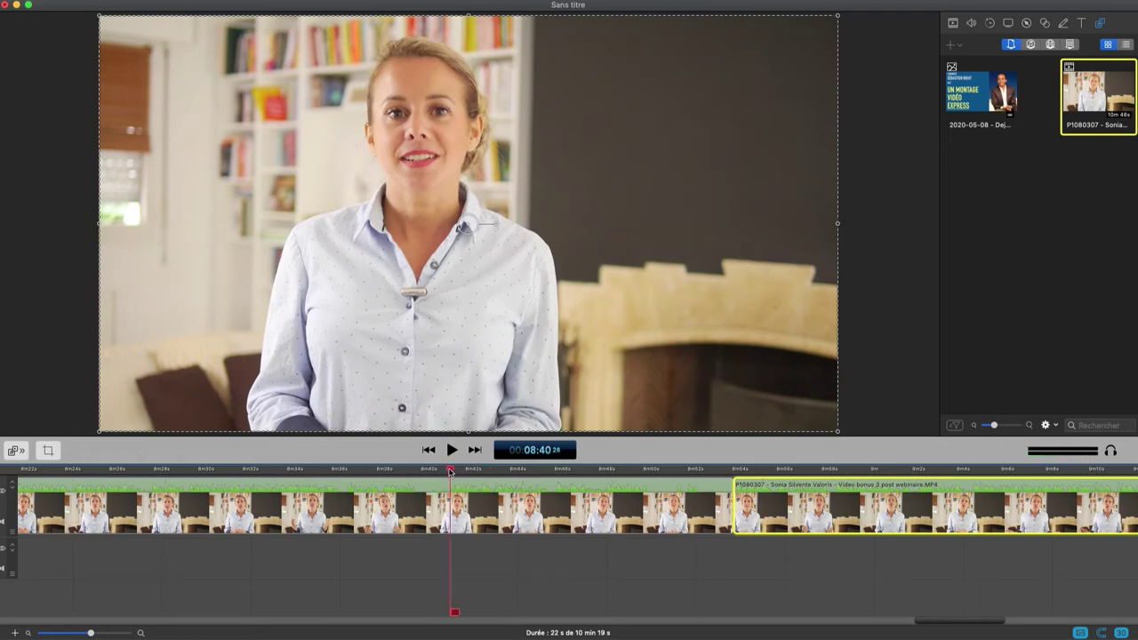
left_click_drag(451, 471, 369, 471)
key("space")
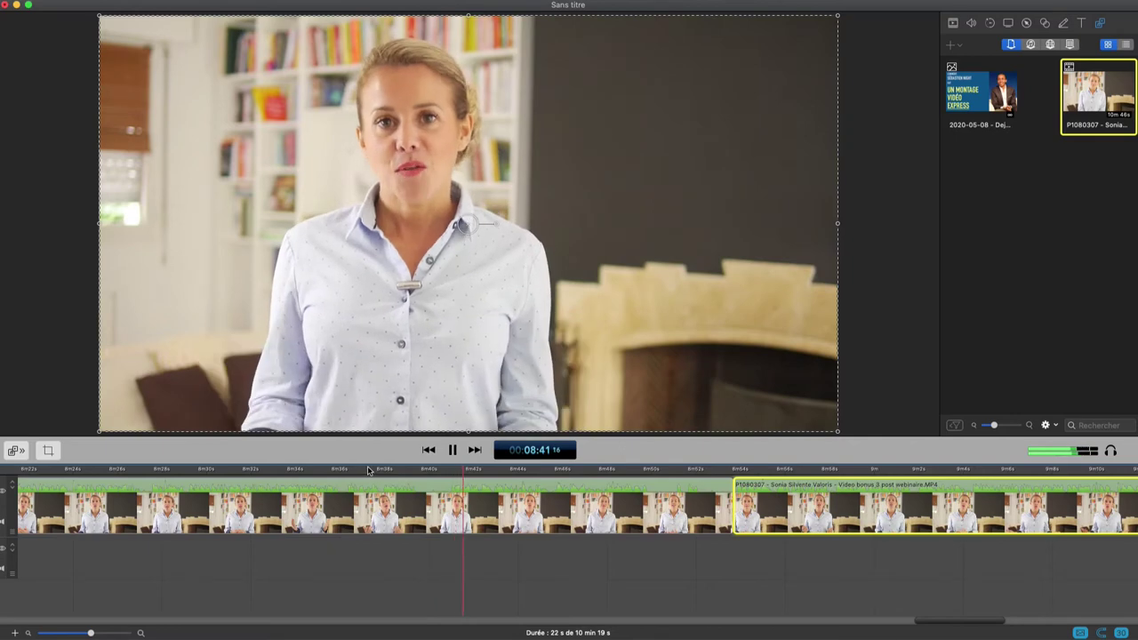
key("space")
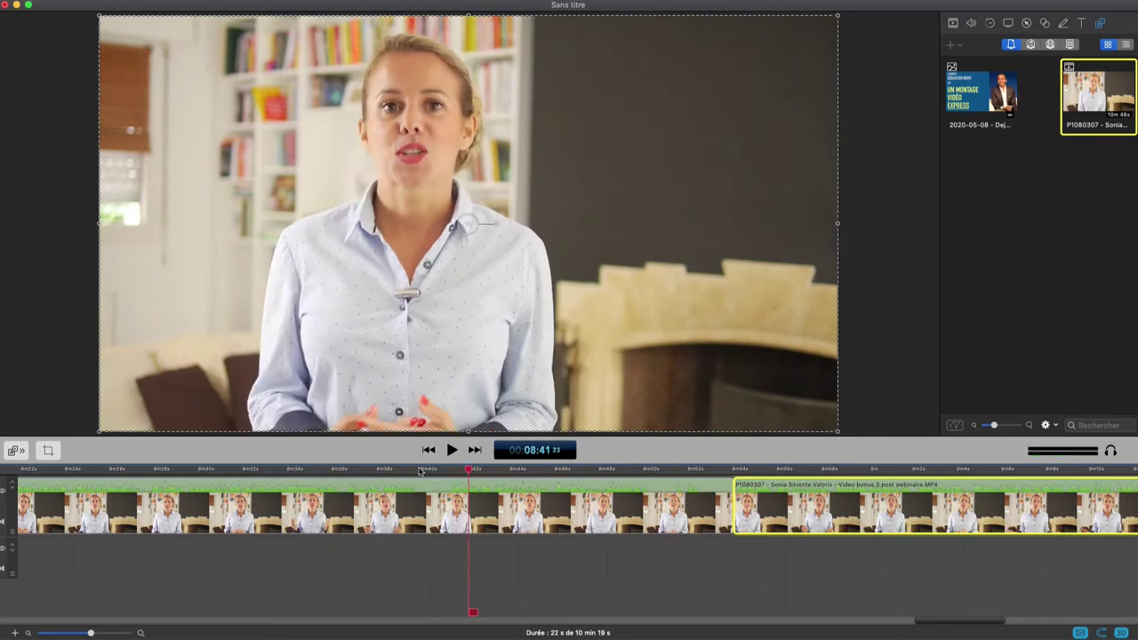
mouse_move(421, 471)
left_mouse_down()
mouse_move(450, 474)
mouse_move(417, 474)
mouse_move(428, 475)
left_mouse_up()
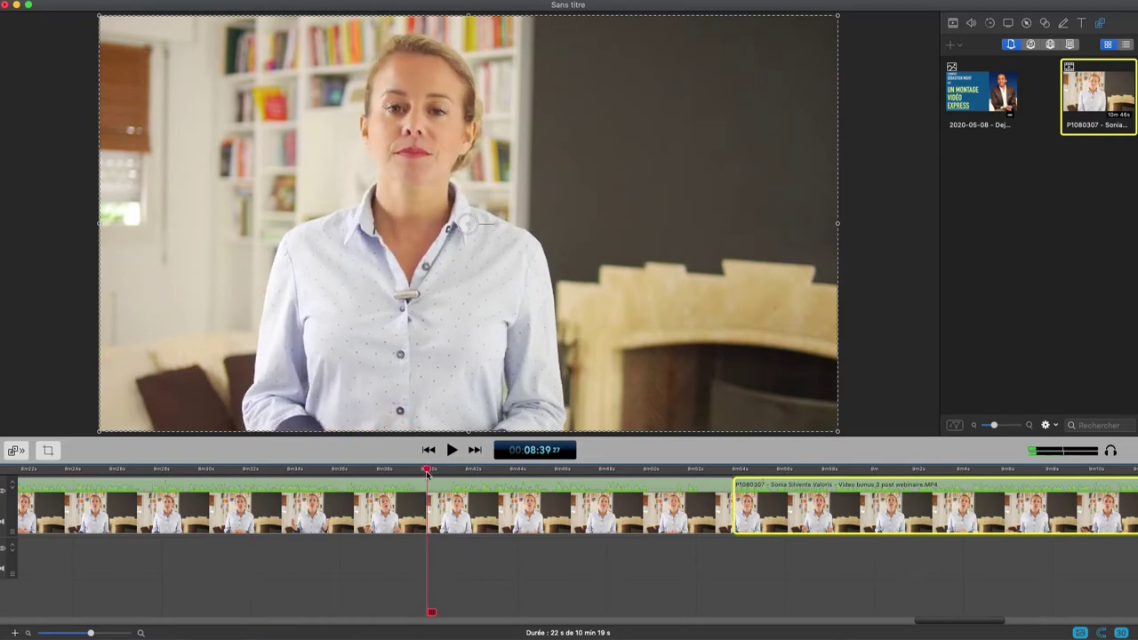
left_click(430, 495)
key("t")
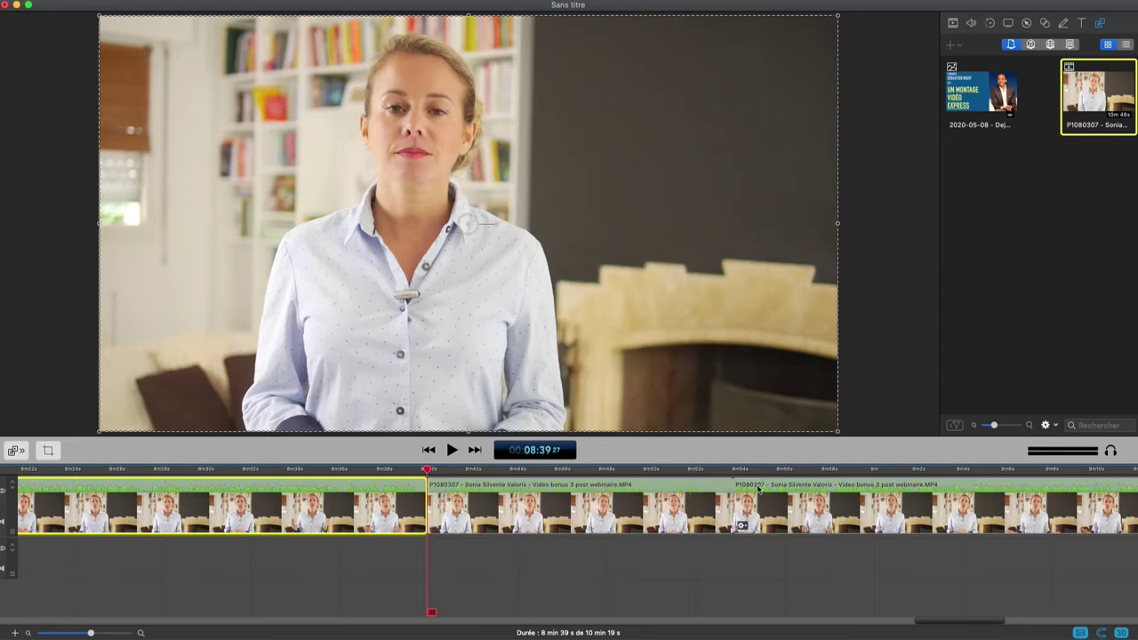
- Play the beginning of the clip that starts at 8:53 frame 19 to check the retake
left_click(734, 471)
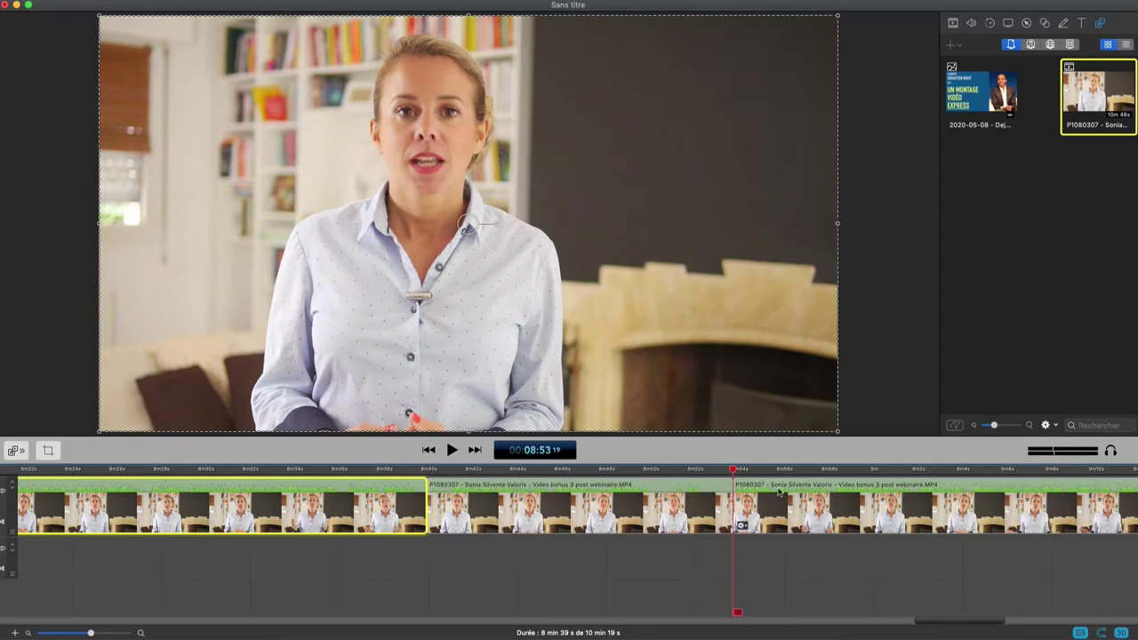
key("space")
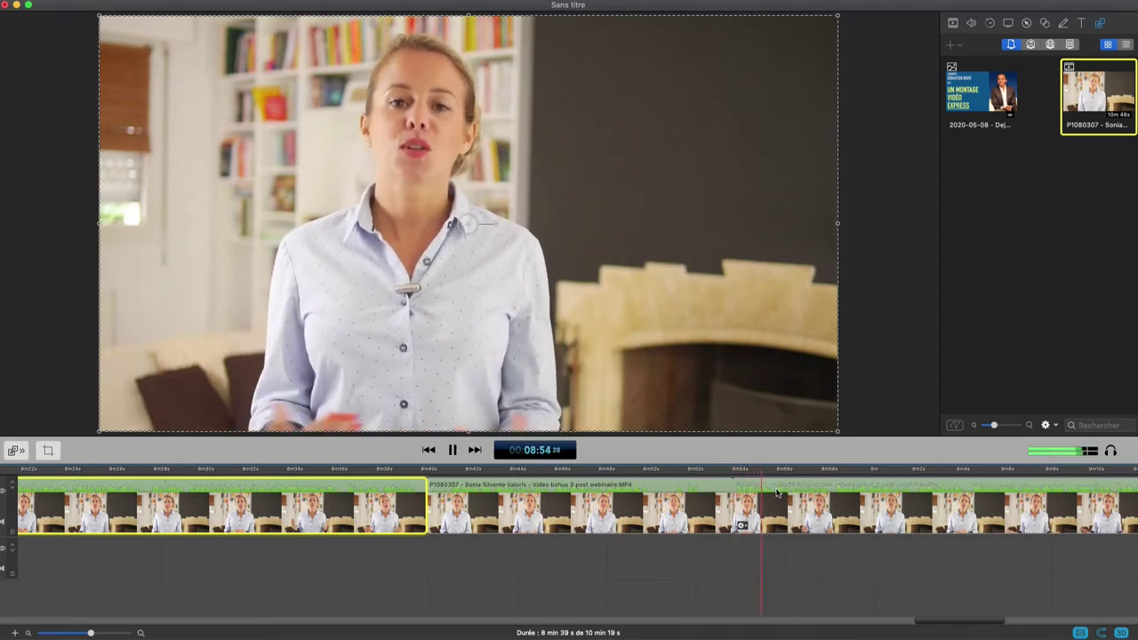
key("space")
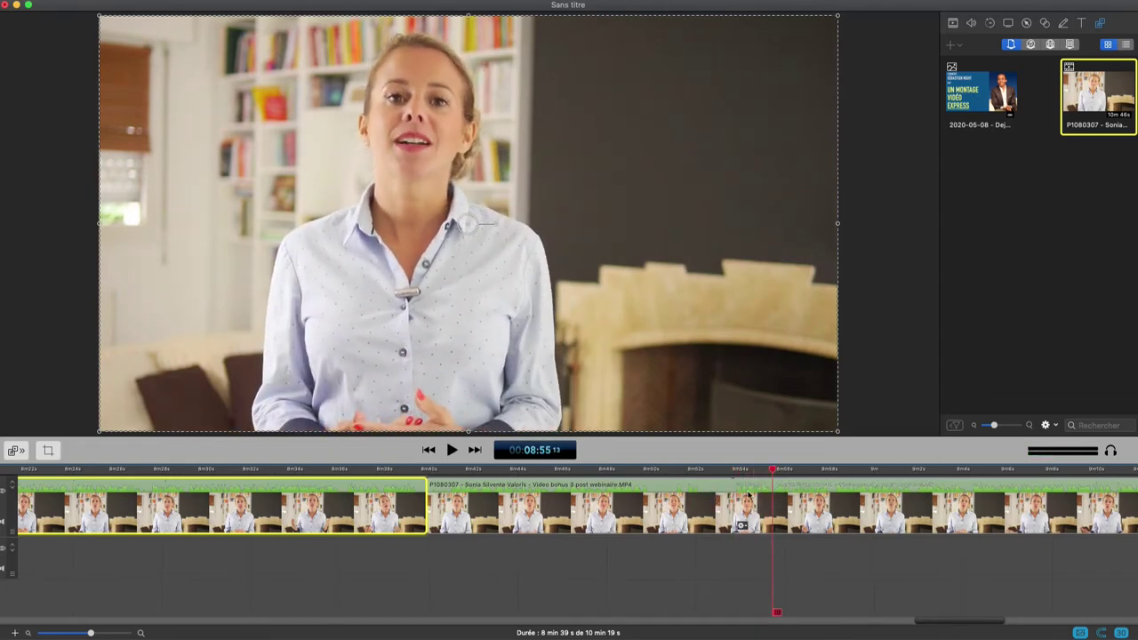
- Compare the two takes from 8:40 and 8:53, delete the section between the 8:39 and 8:53 splits, and close the gap
left_click(740, 498)
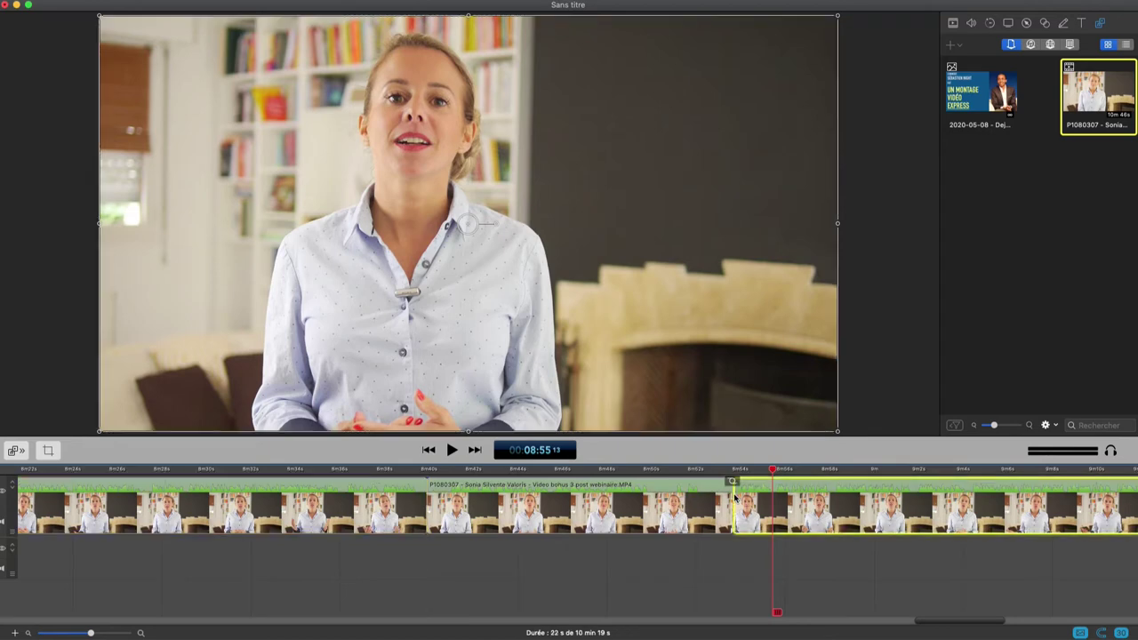
left_click(673, 498)
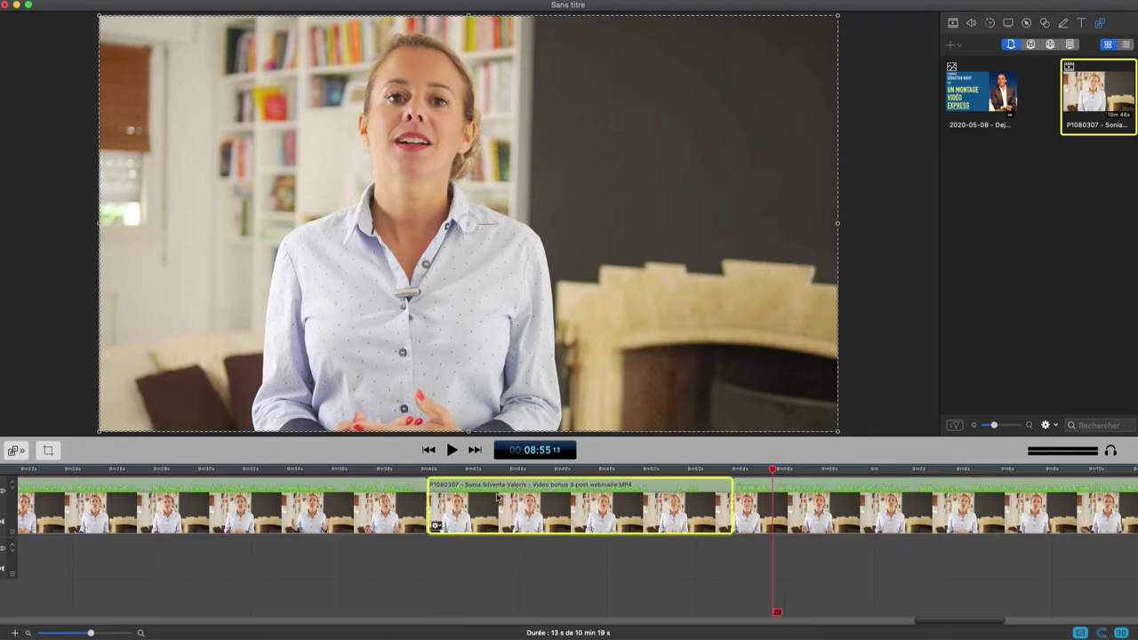
left_click(447, 471)
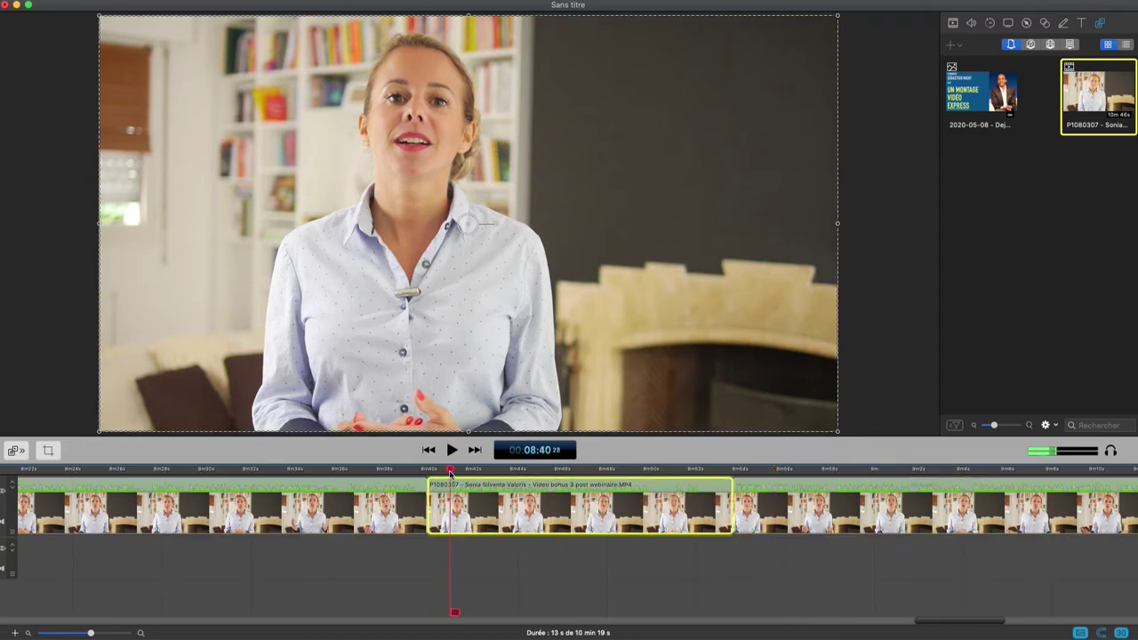
left_click_drag(447, 474, 494, 472)
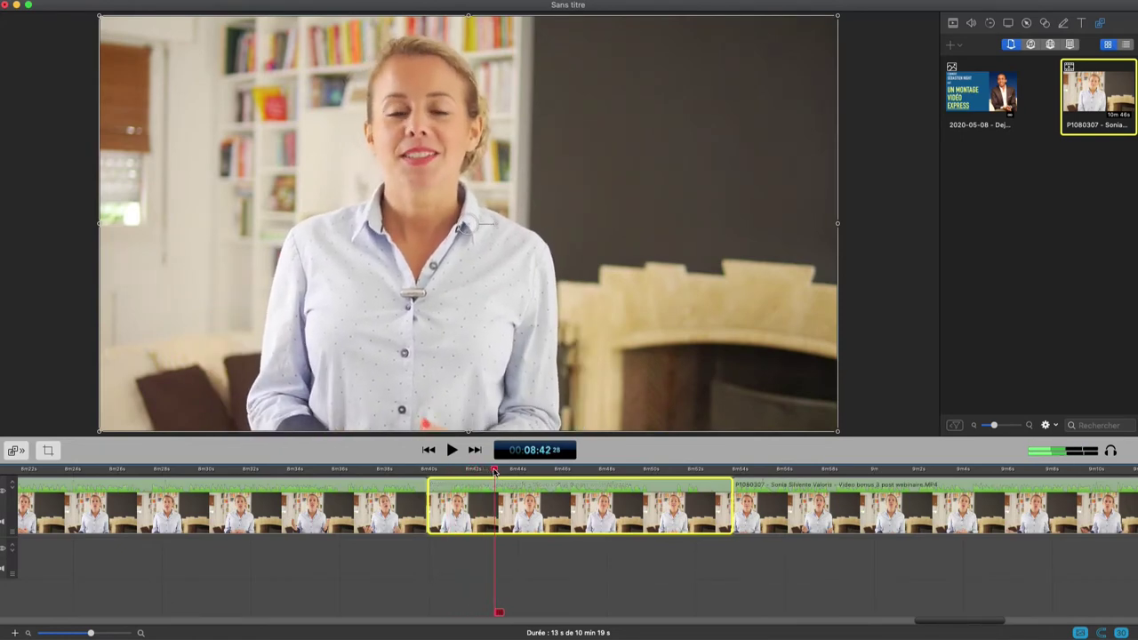
left_click_drag(736, 470, 781, 470)
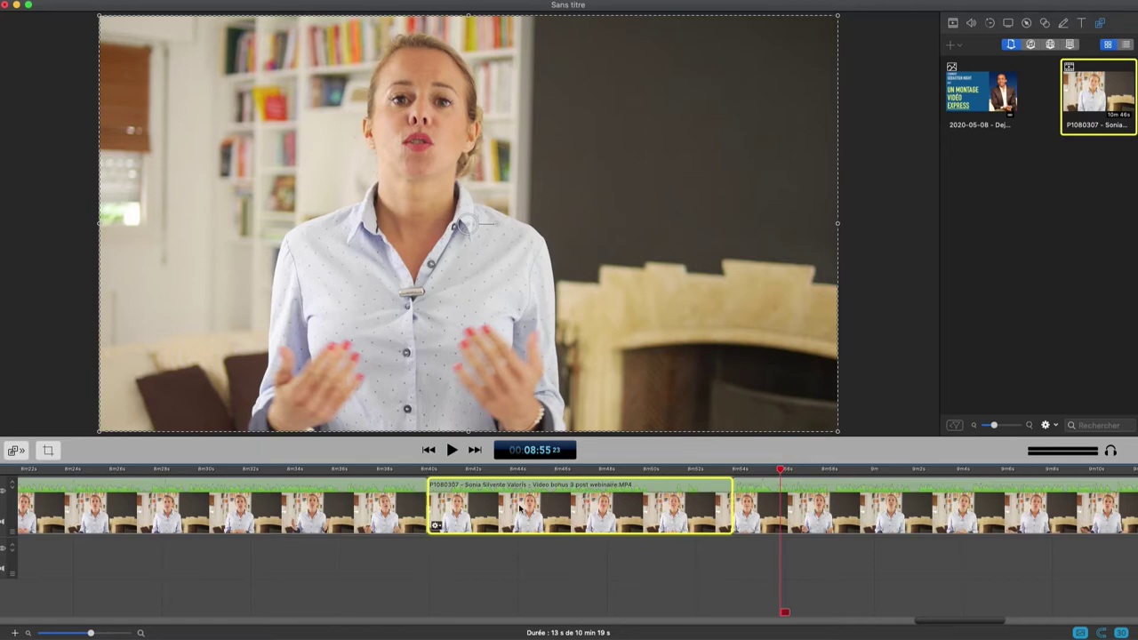
key("Delete")
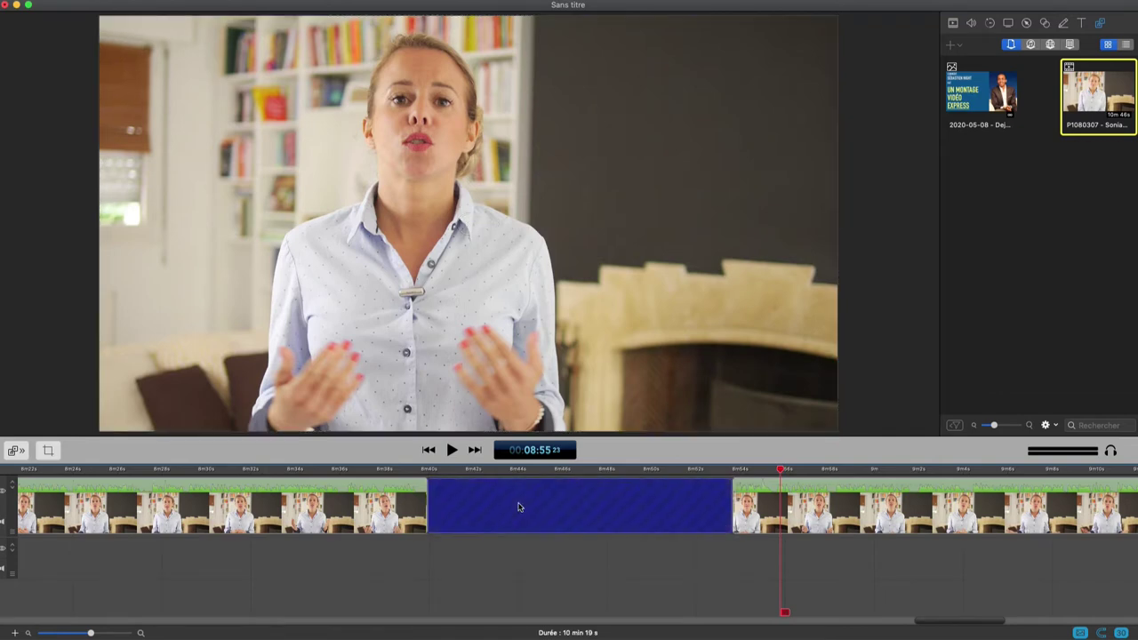
key("Delete")
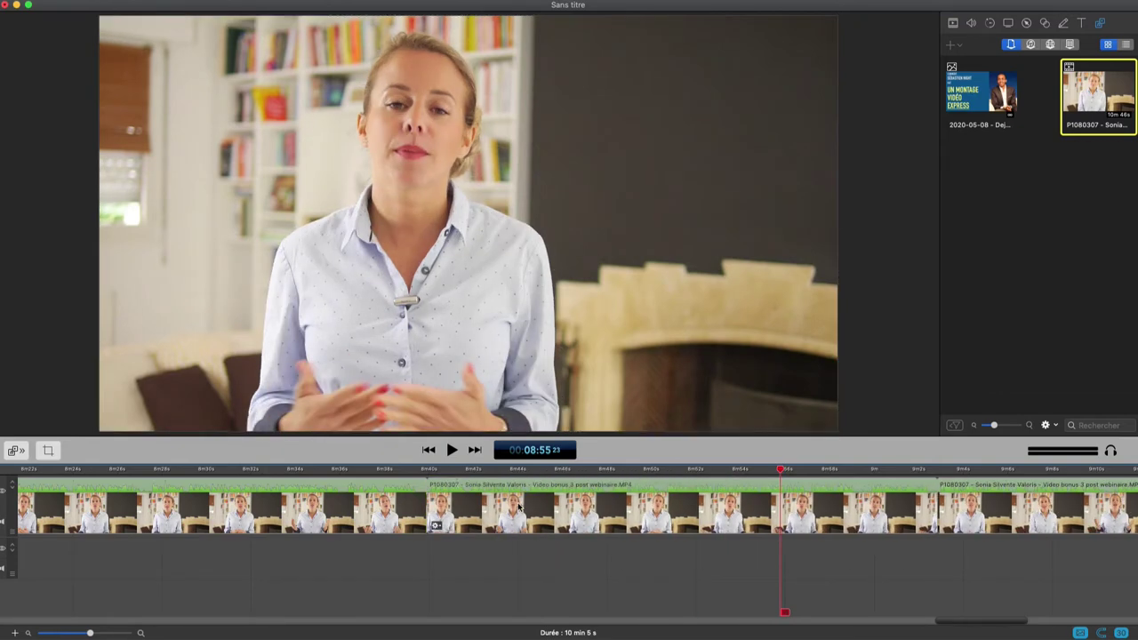
- Play across the new join at 8:39 and return the playhead to the join
left_click(368, 469)
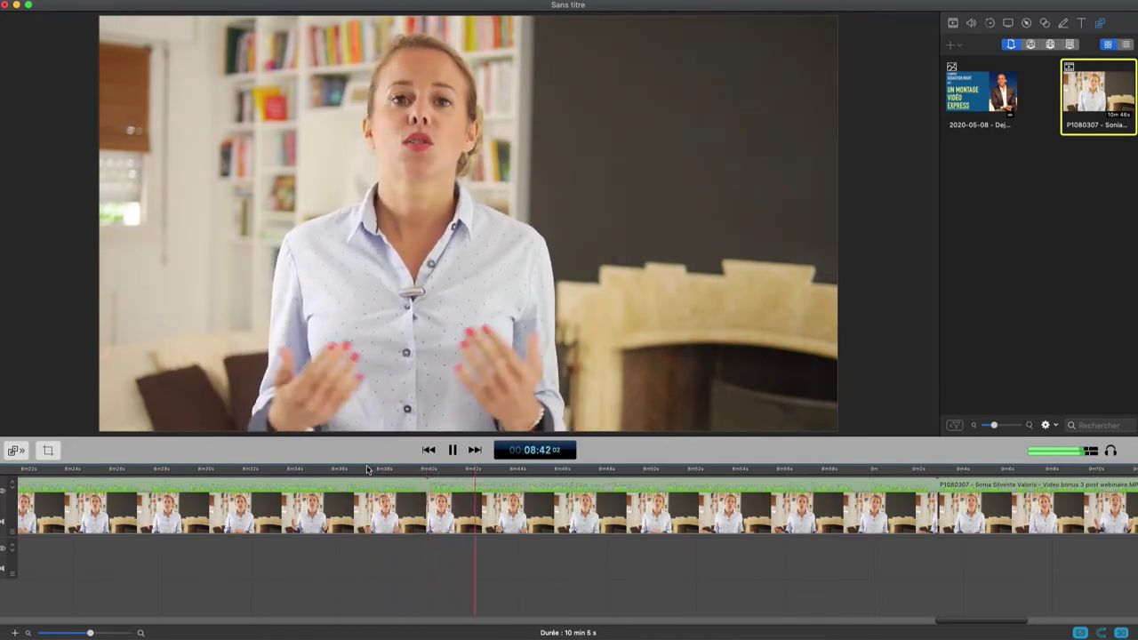
key("space")
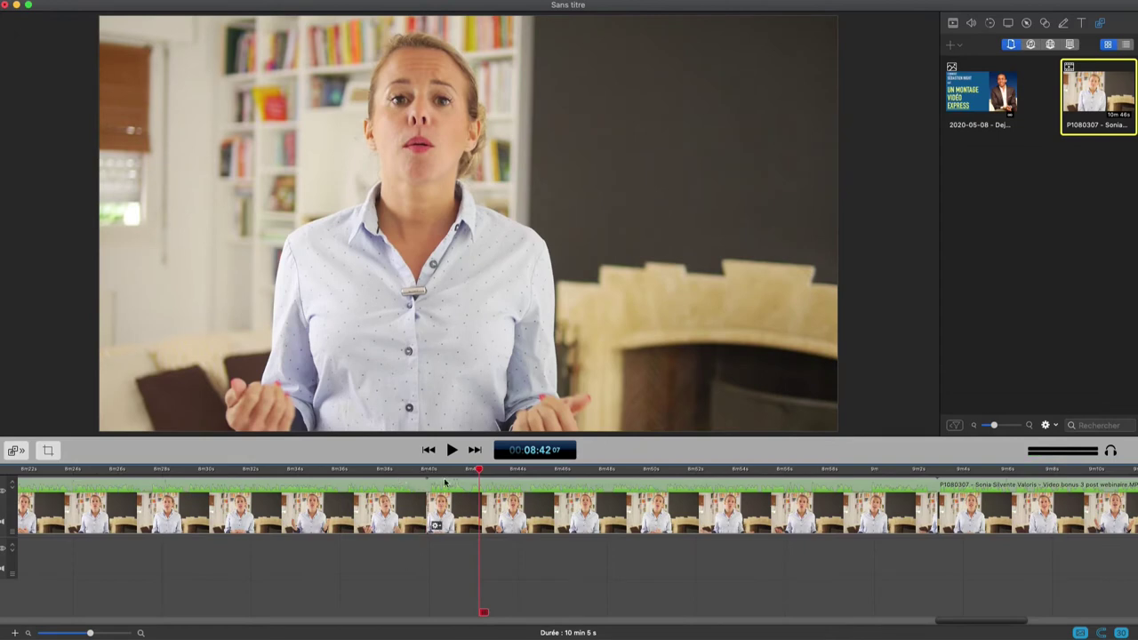
key("Up")
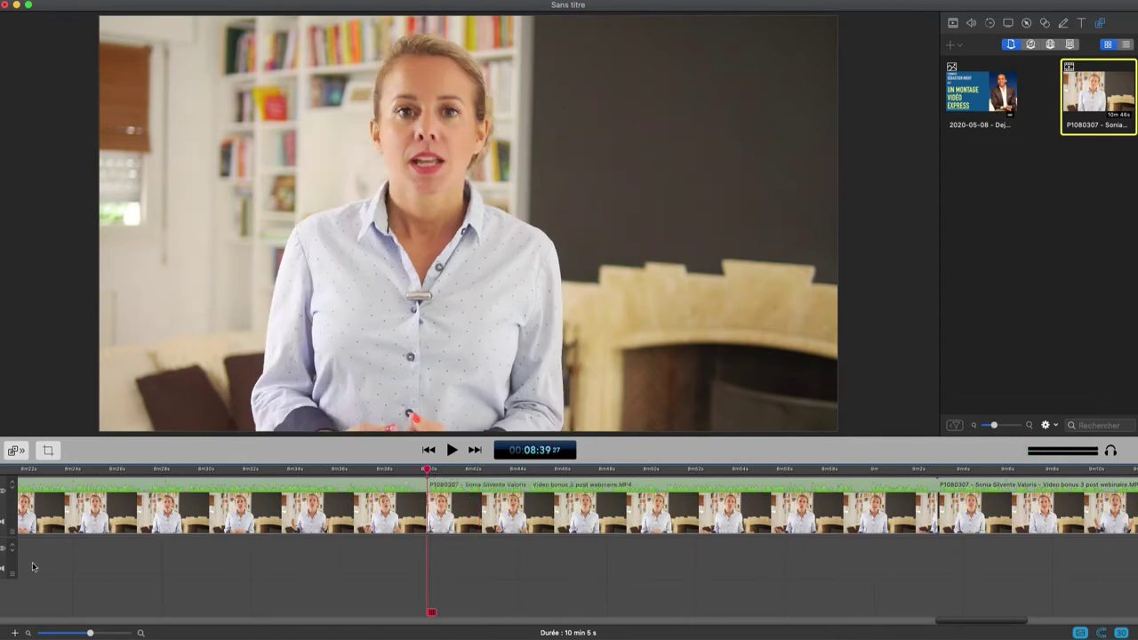
- Trim about a quarter of a second off the start of the clip after the 8:39 join and close the small gap
left_click(140, 633)
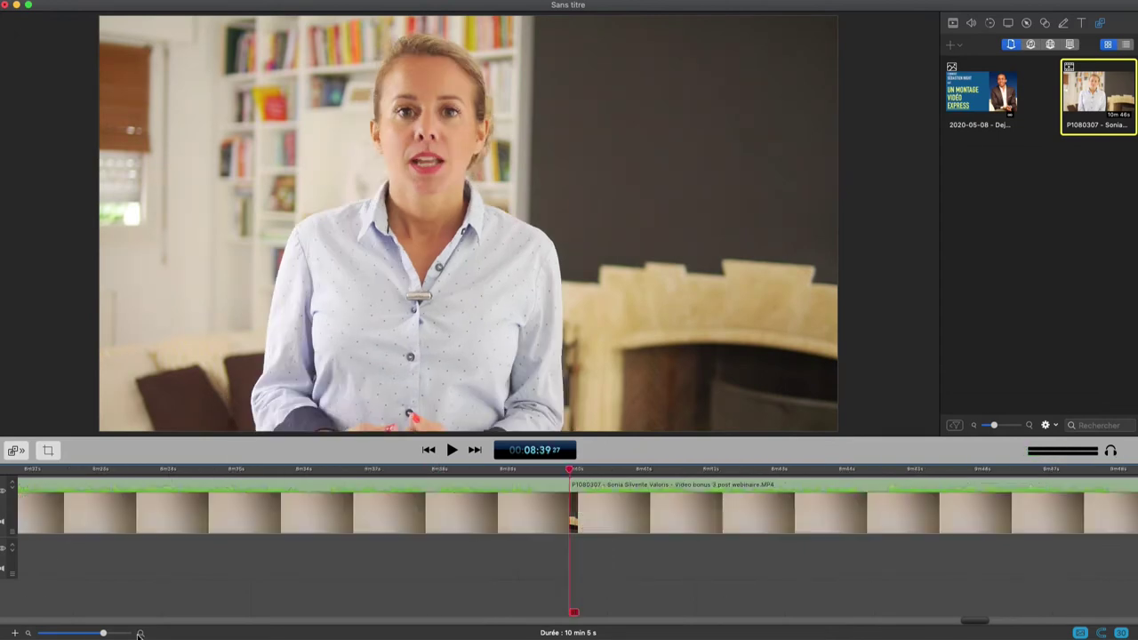
left_click(577, 498)
left_click_drag(577, 497, 618, 493)
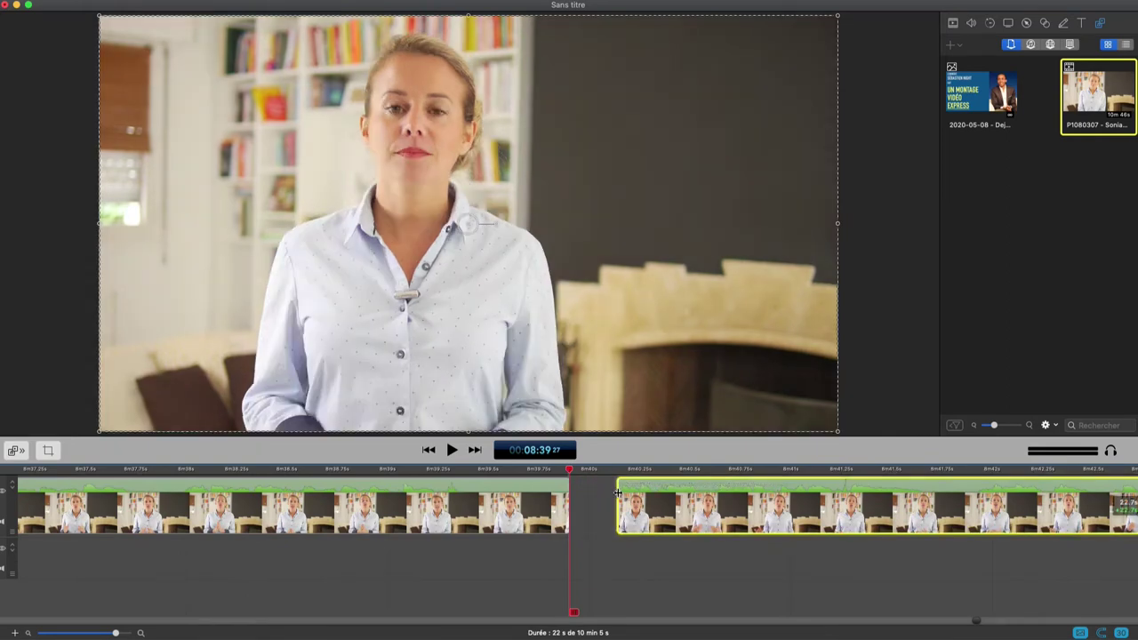
left_click(594, 503)
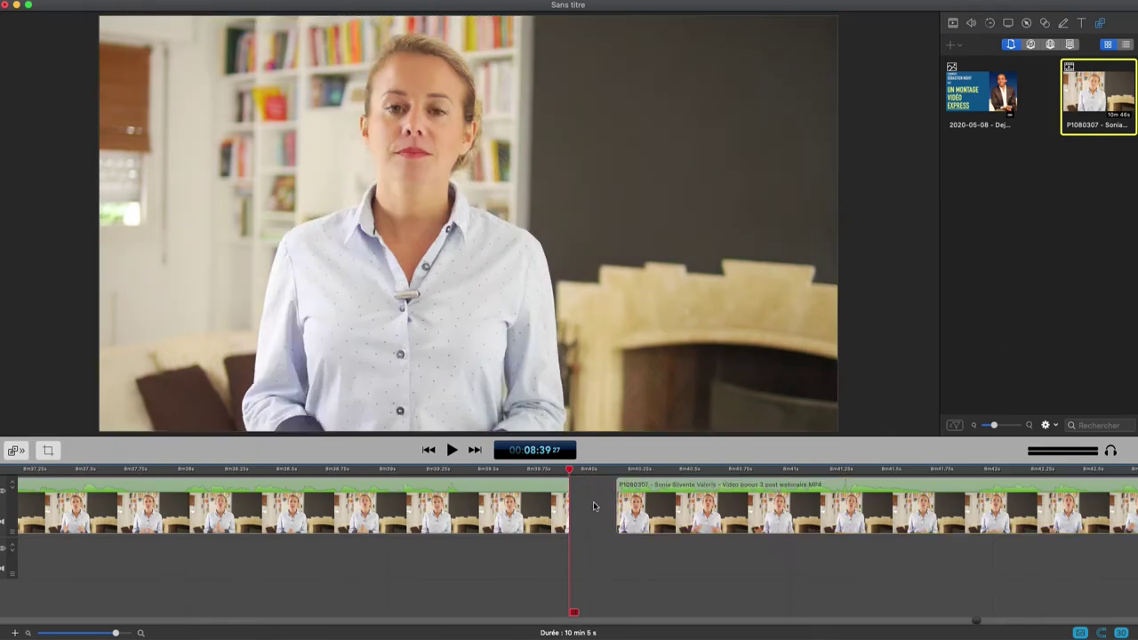
key("Delete")
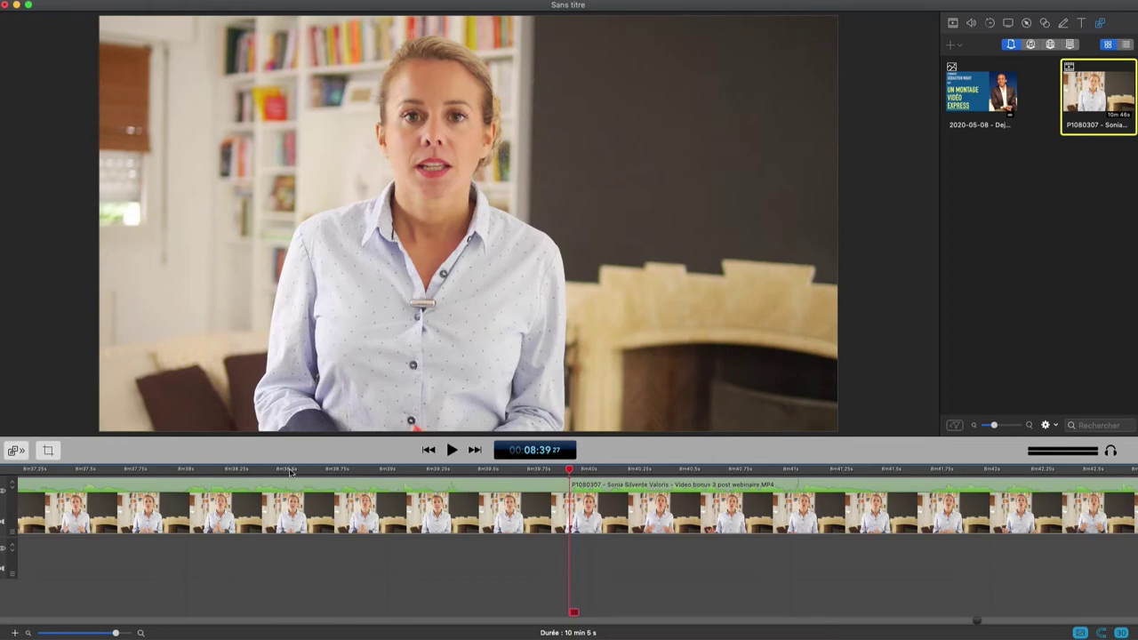
- Play across the trimmed join at 8:39 to check the transition
left_click(249, 471)
left_click(451, 450)
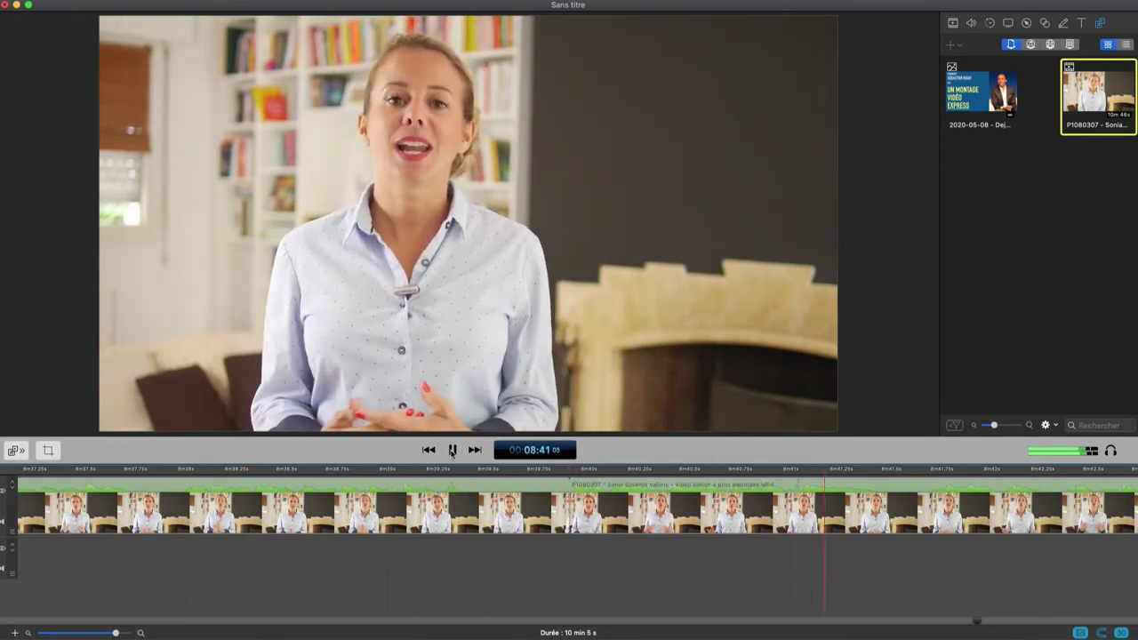
left_click(451, 450)
- Listen to short excerpts of the clip before the 8:39 join, from about 8:35 and 8:28
left_click_drag(114, 633, 100, 633)
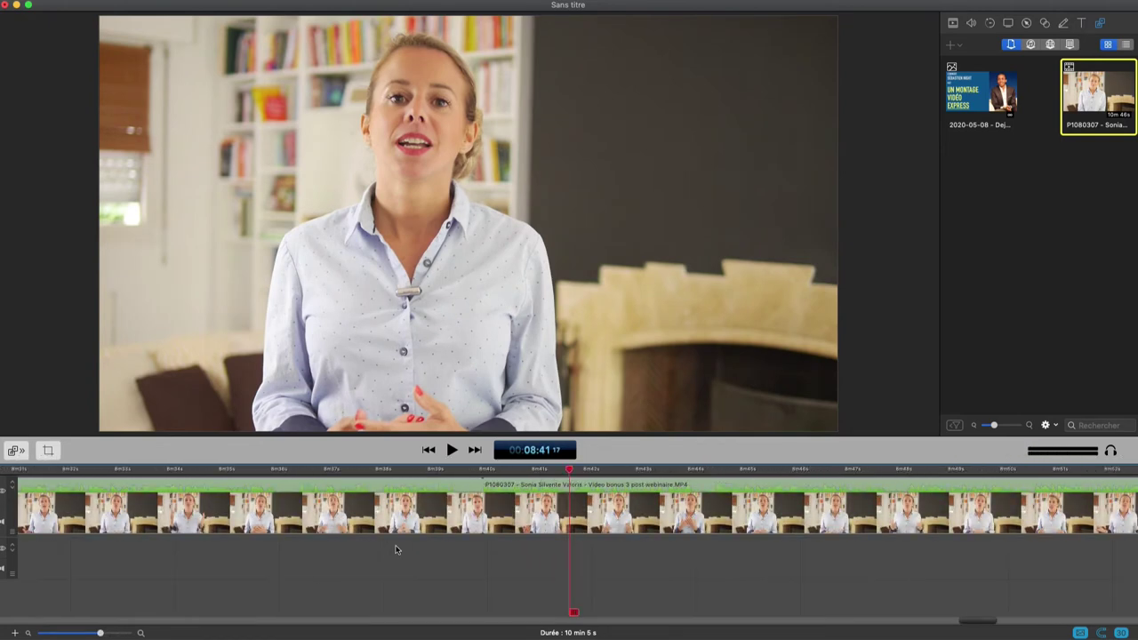
left_click(497, 524)
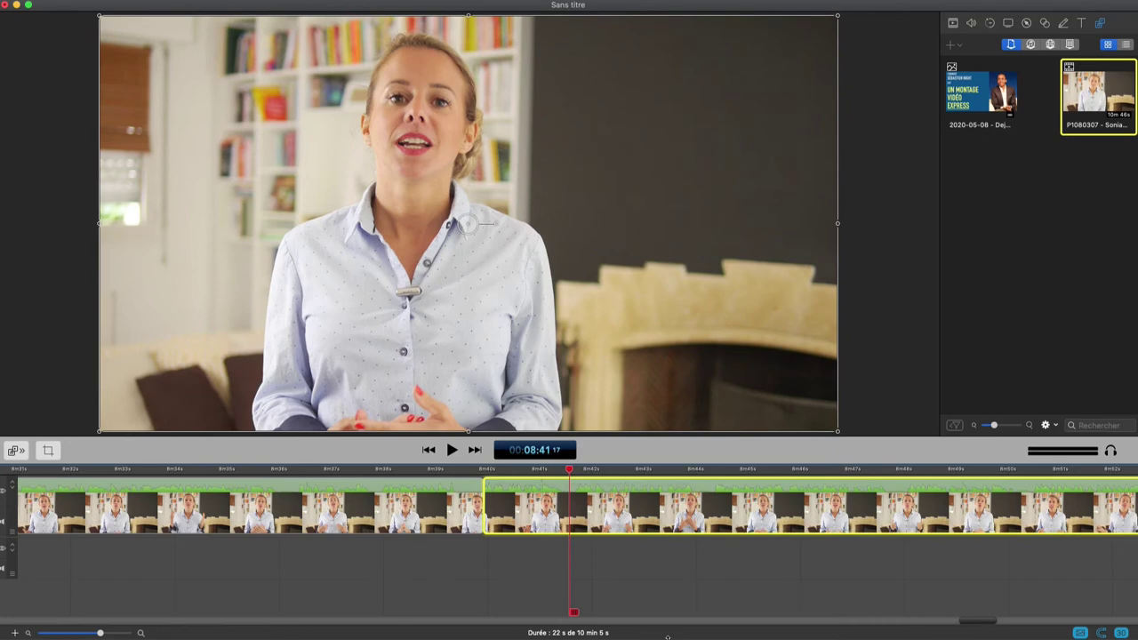
left_click_drag(962, 623, 951, 623)
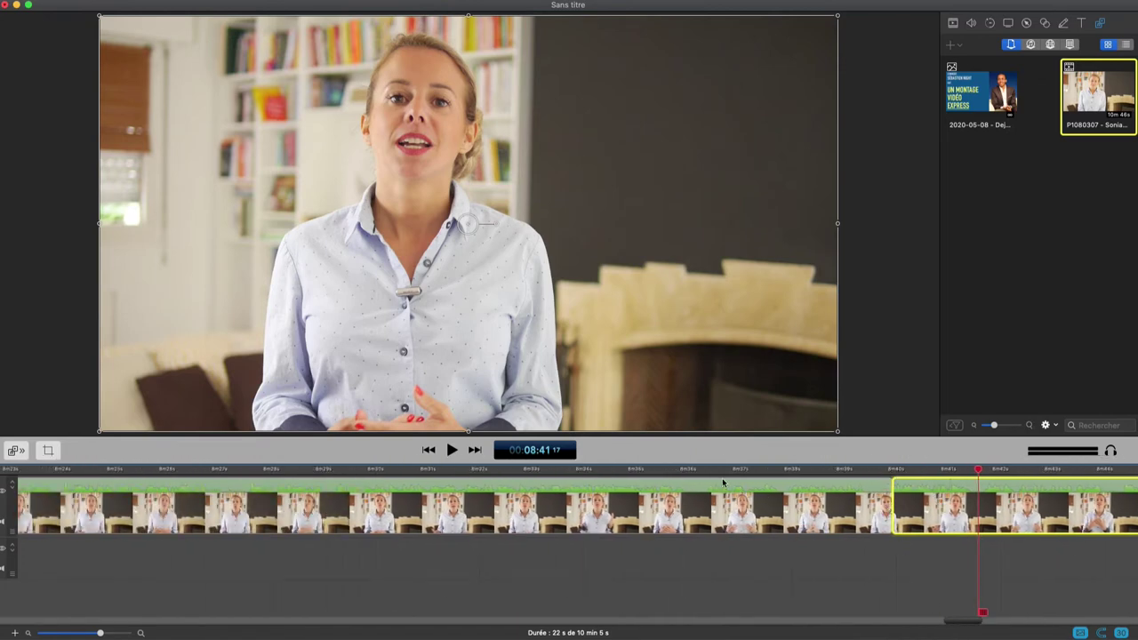
left_click(669, 469)
key("space")
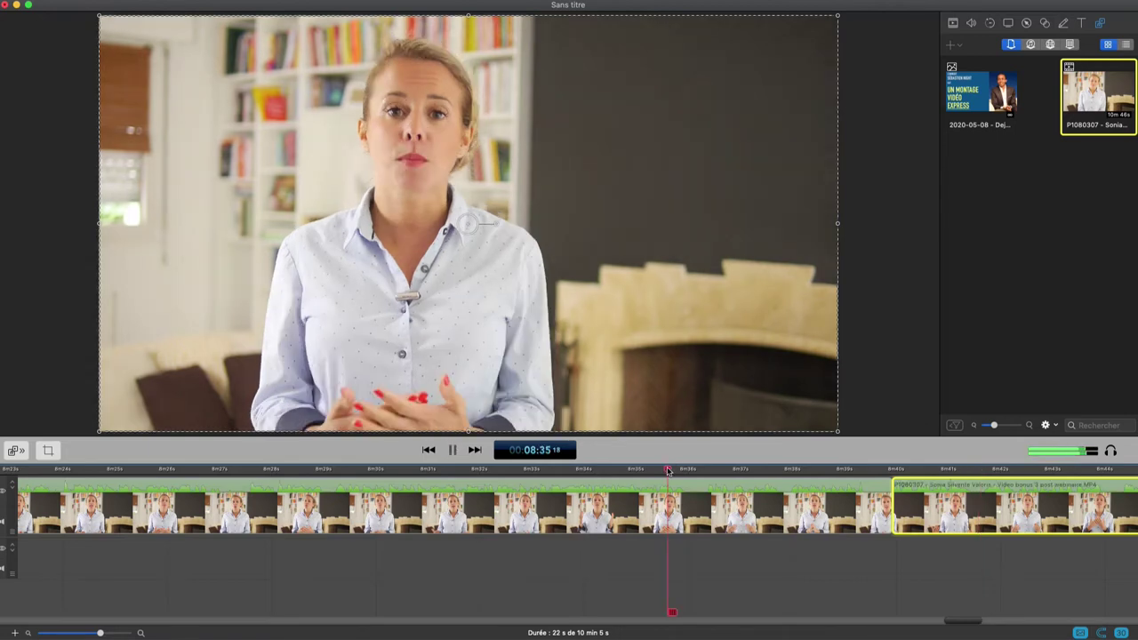
key("space")
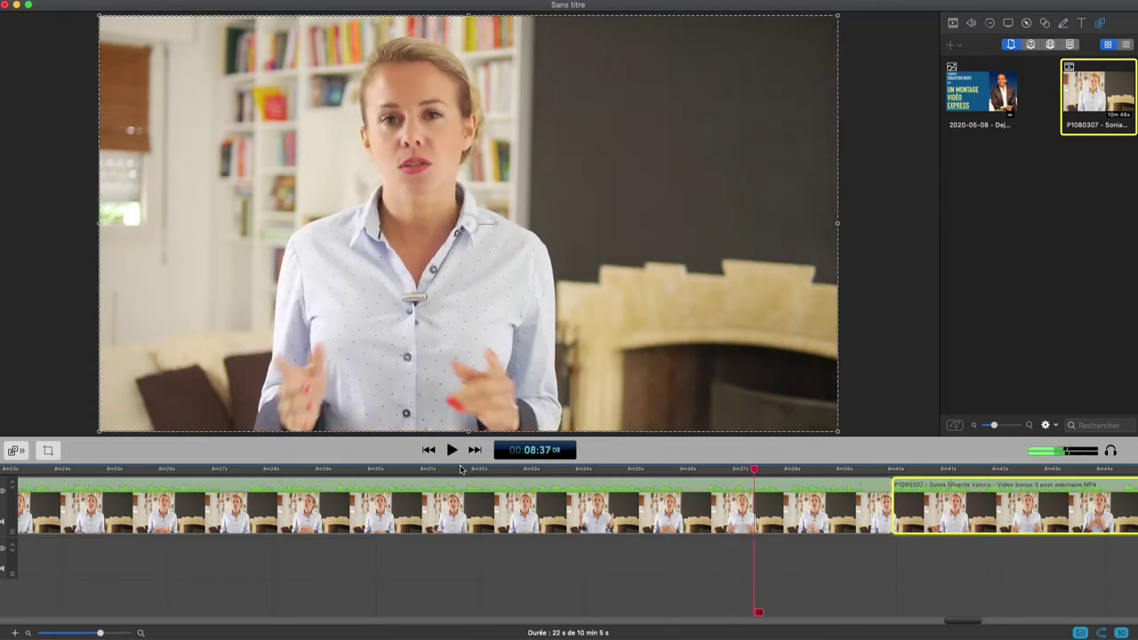
left_click(304, 466)
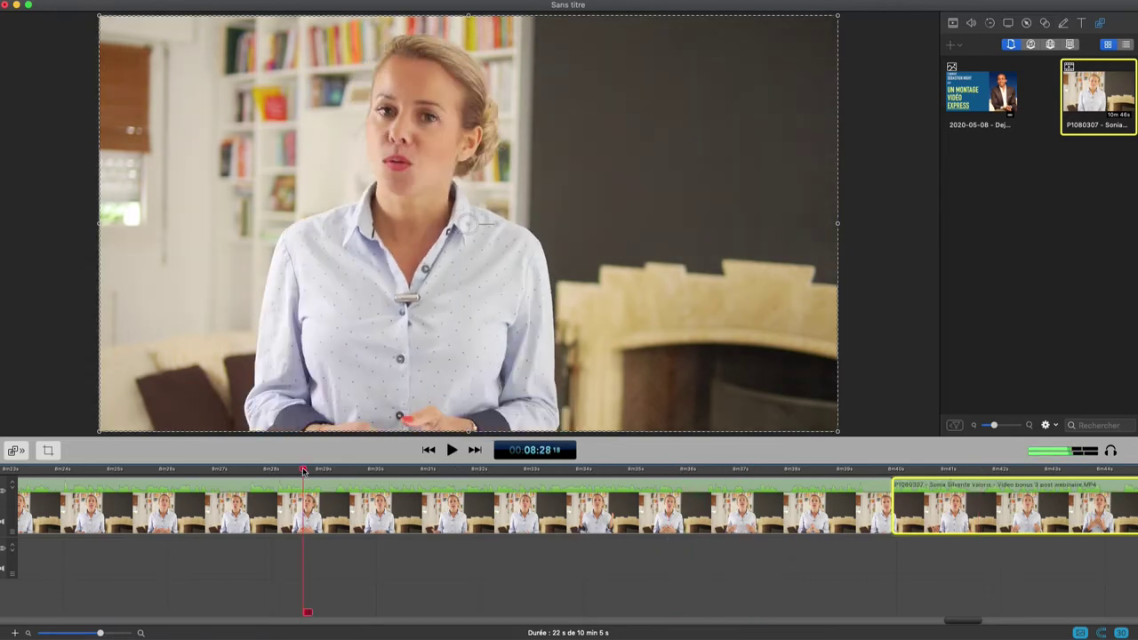
key("space")
key("space")
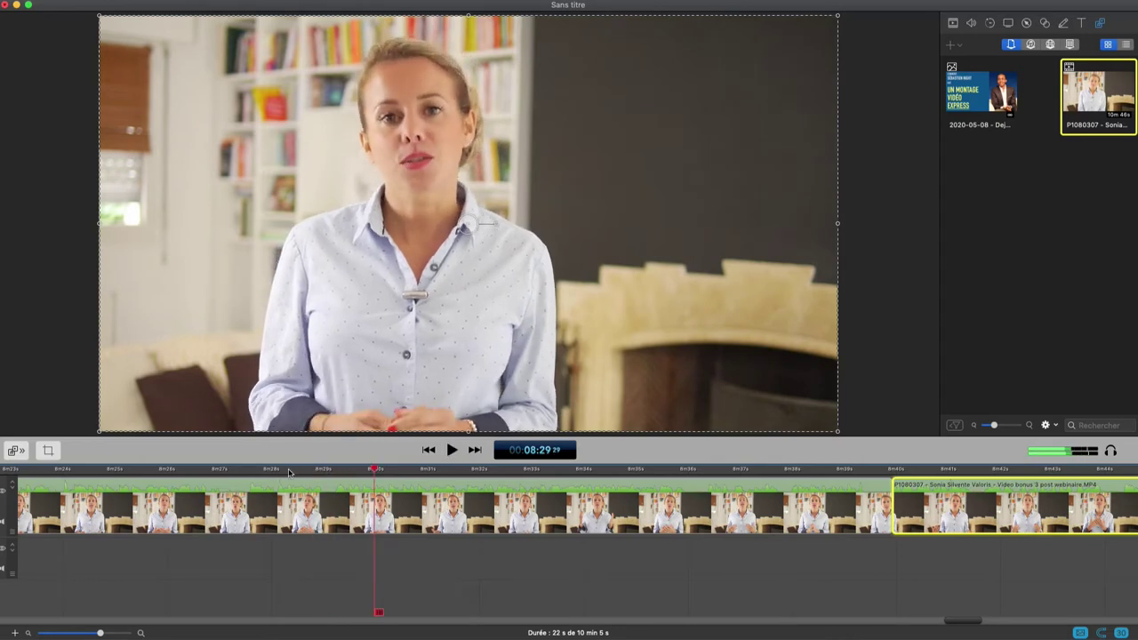
- Listen to short excerpts of the clip from about 8:26 and 8:23, working backwards
left_click(196, 473)
key("space")
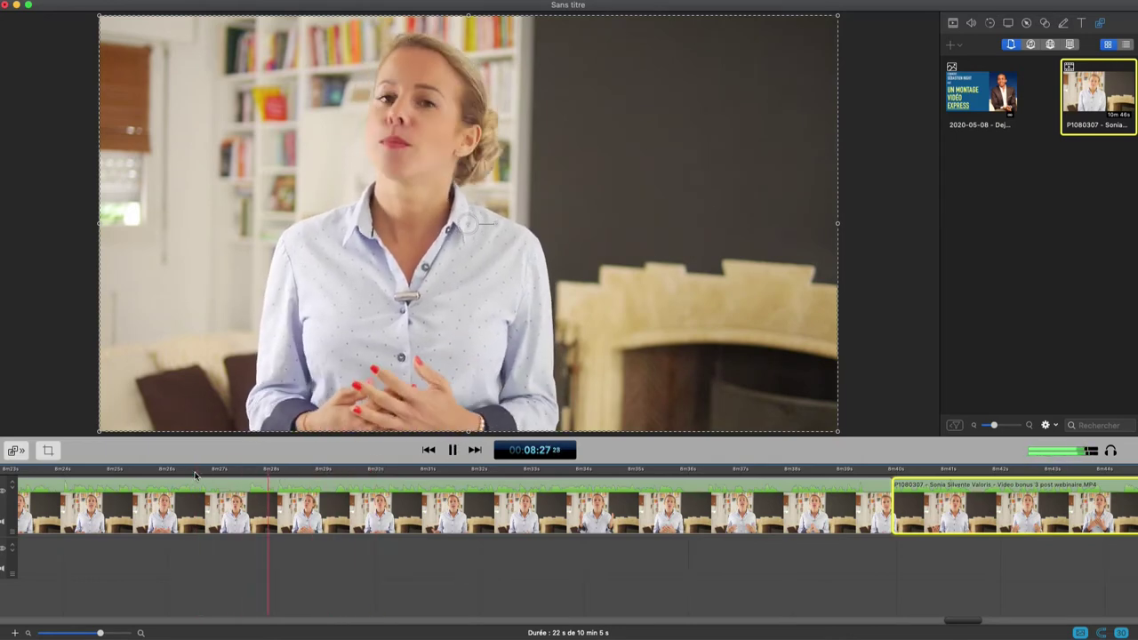
key("space")
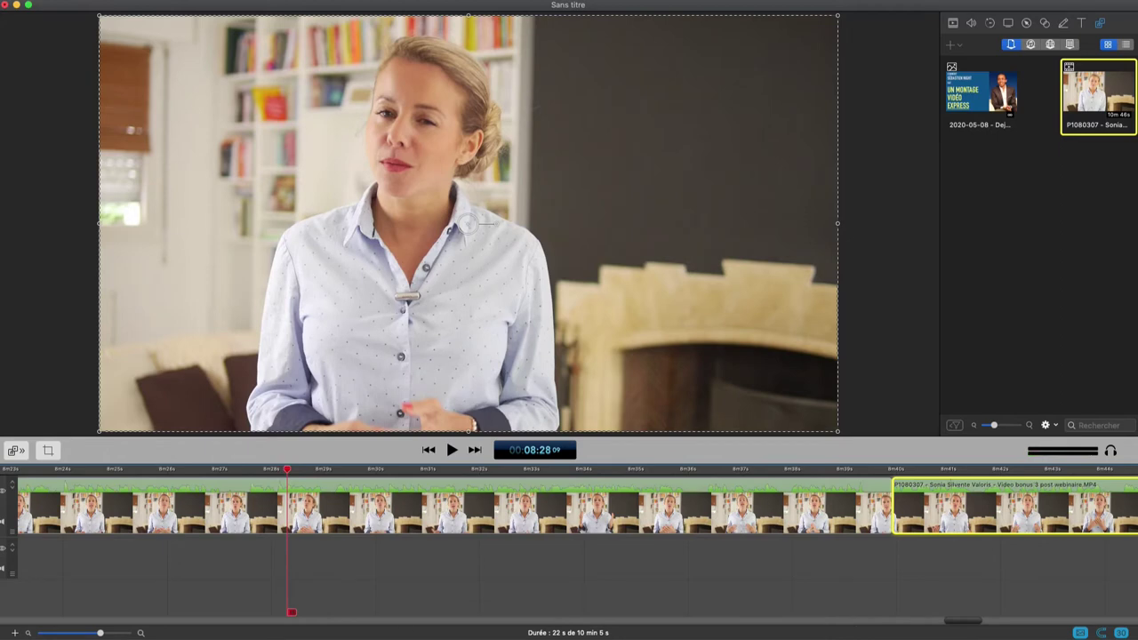
left_click(100, 633)
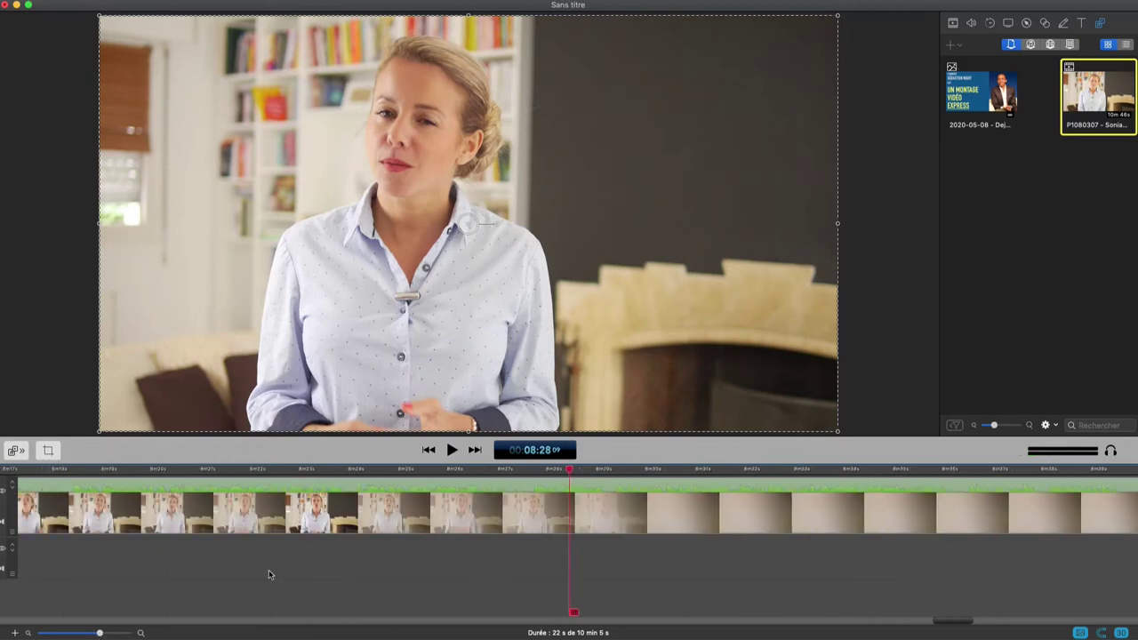
left_click(484, 472)
key("space")
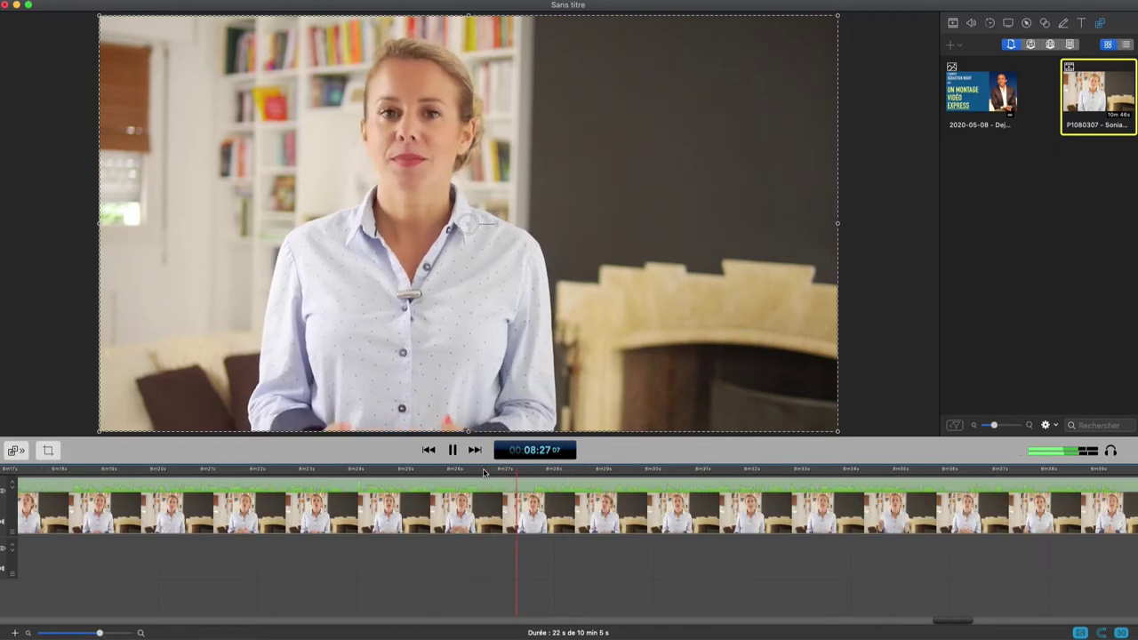
left_click(330, 473)
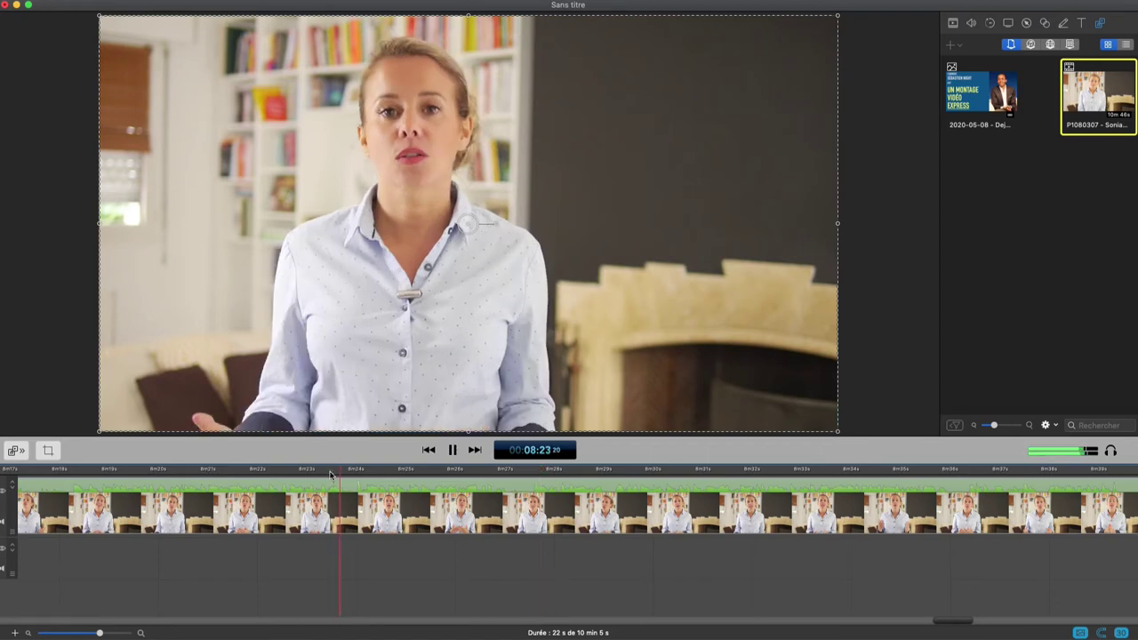
key("space")
- Listen to the passage from about 8:16 to 8:19 and place the playhead just after 8:18
left_click(31, 472)
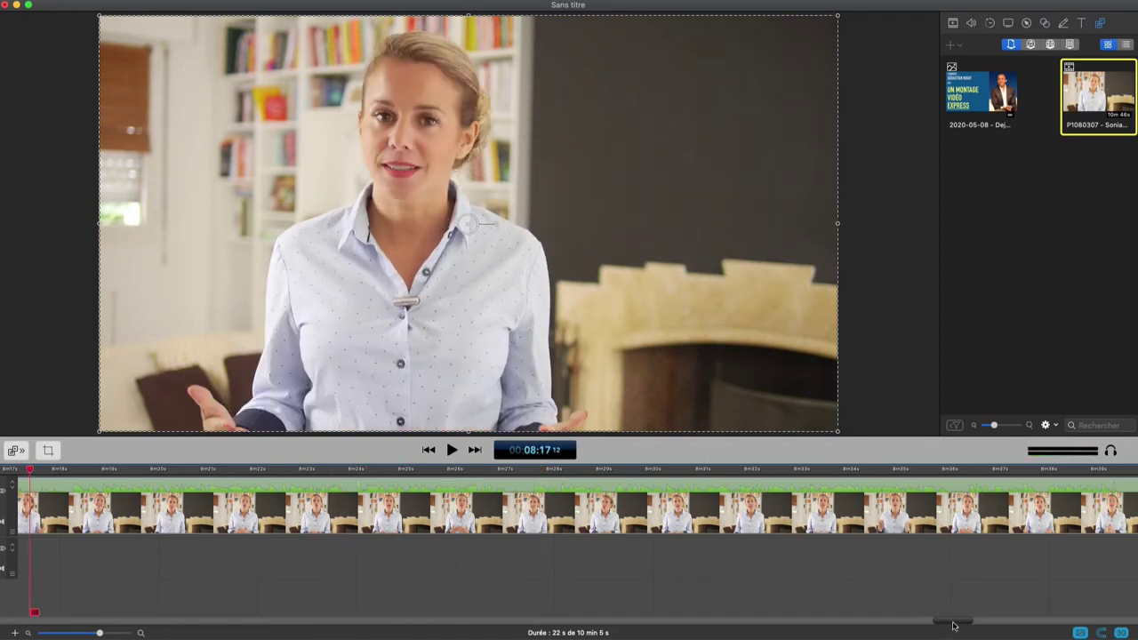
scroll(952, 626, "left", 10)
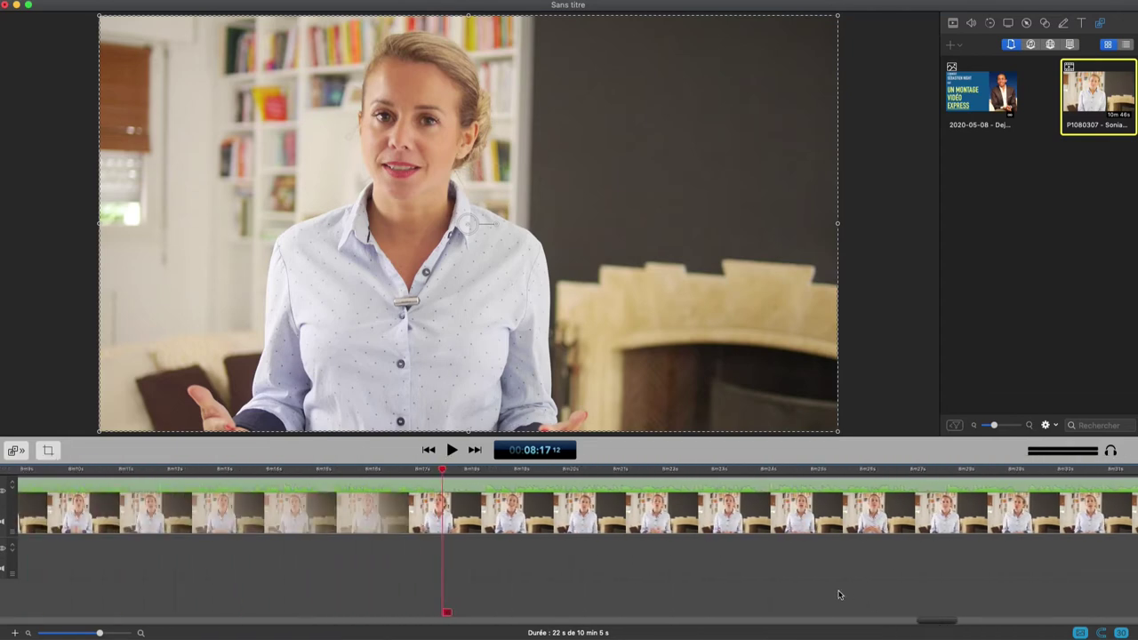
left_click(405, 473)
key("space")
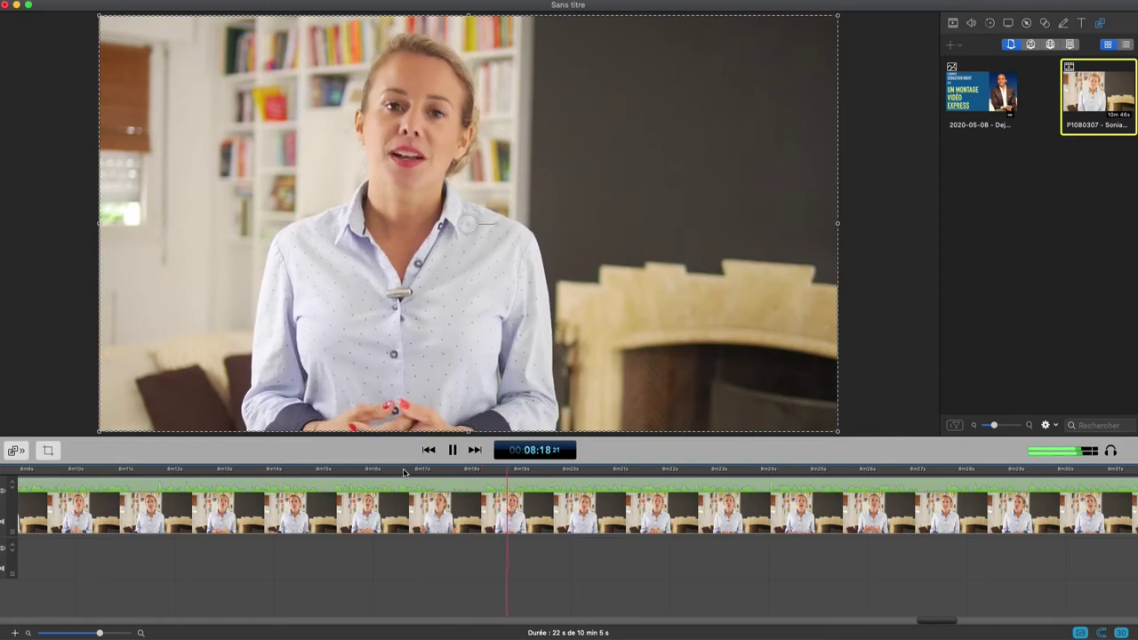
key("space")
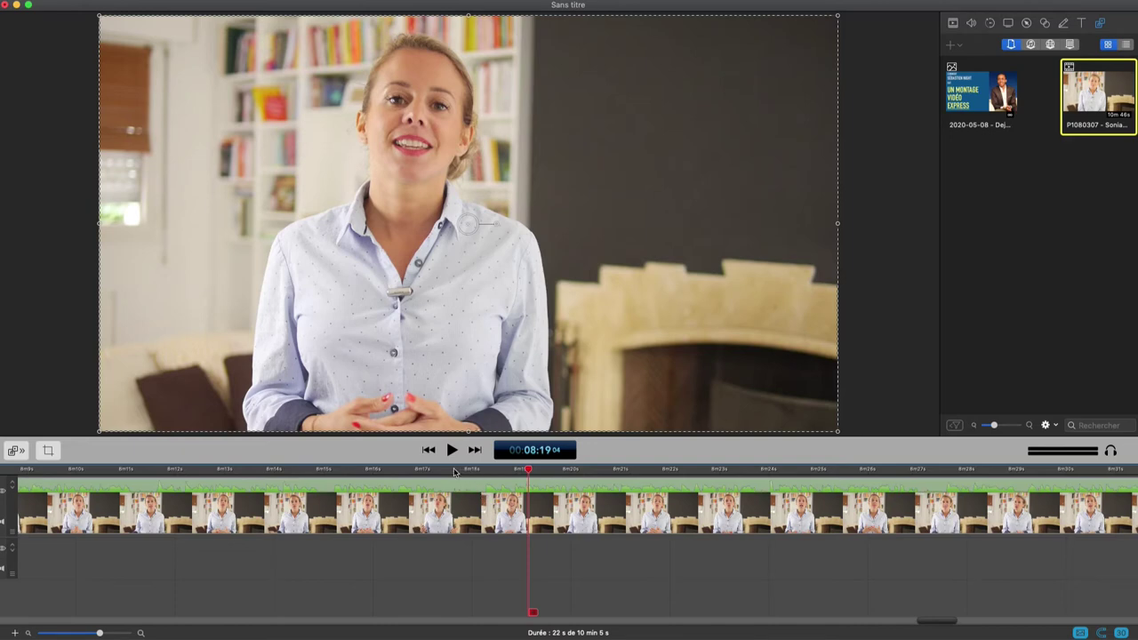
left_click(454, 472)
left_click(479, 472)
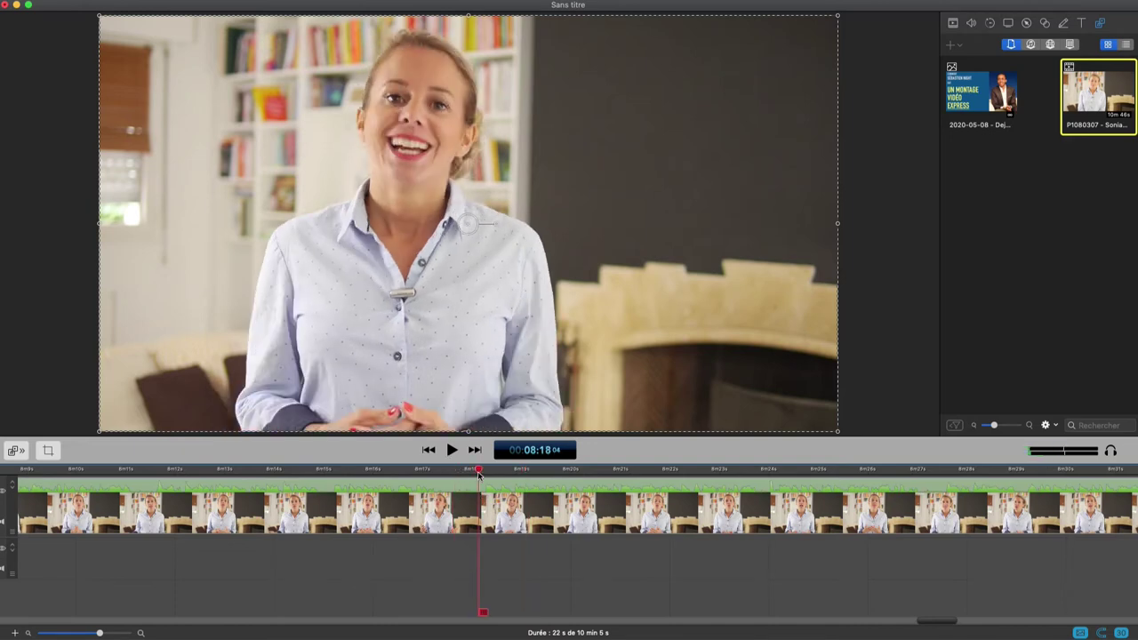
left_click(480, 472)
left_click(481, 472)
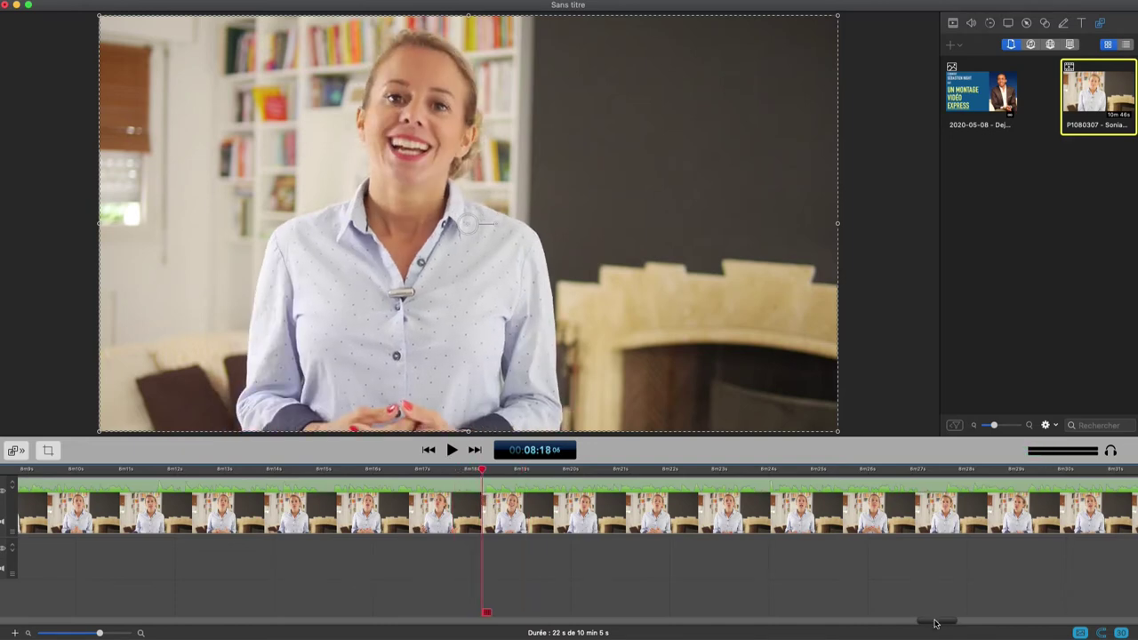
- Listen to short excerpts of the clip from about 8:15, 8:10 and 8:05, working backwards
left_click_drag(934, 624, 921, 624)
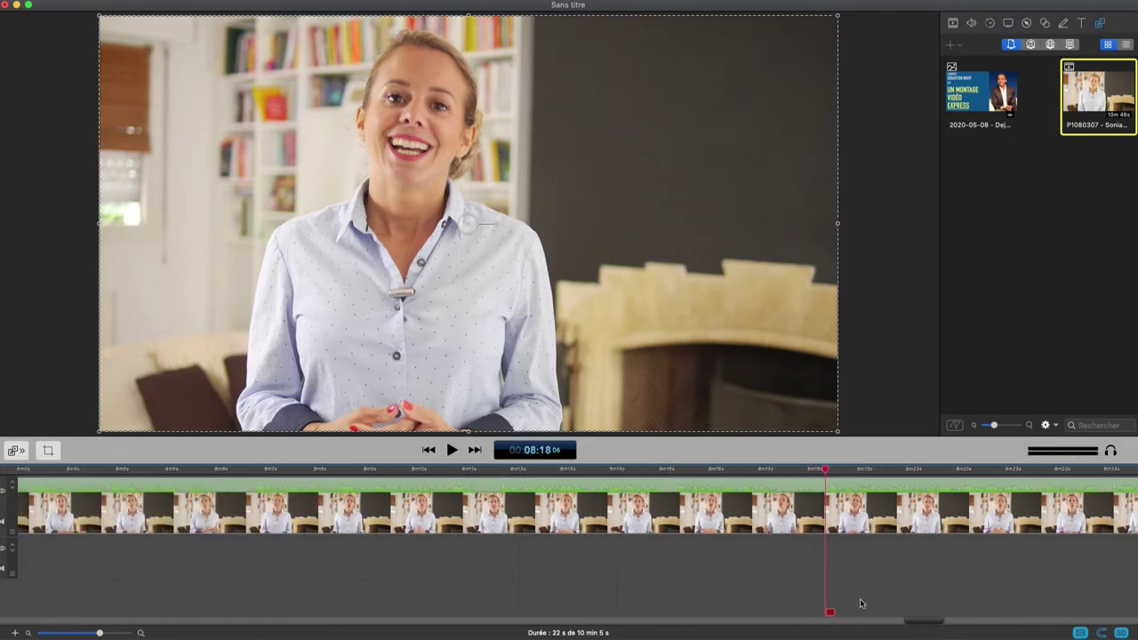
left_click(658, 472)
key("space")
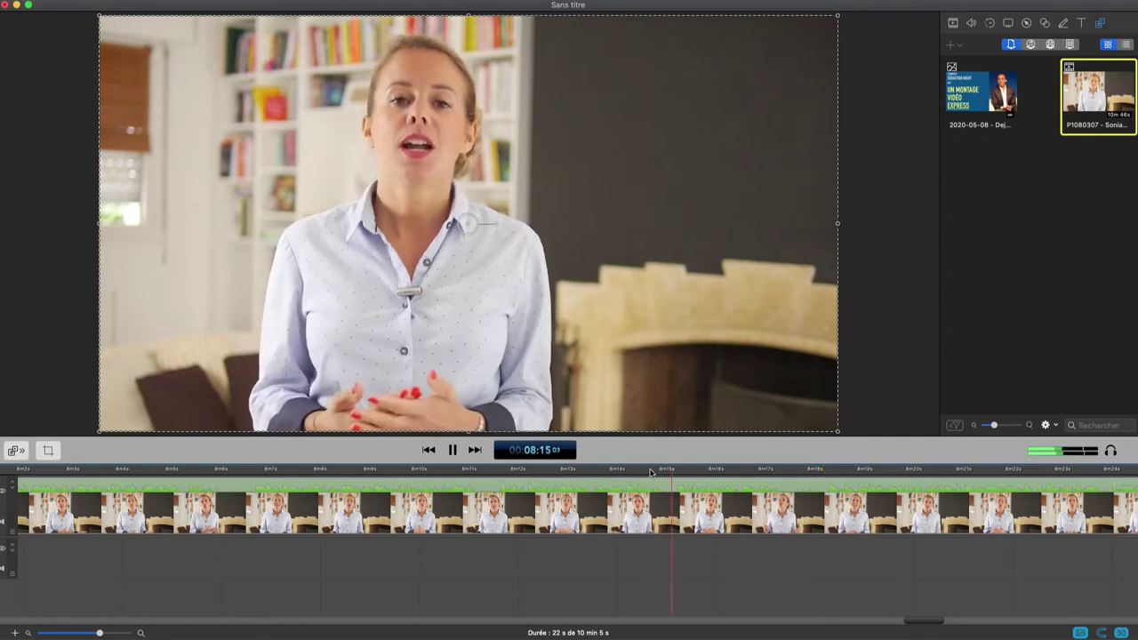
left_click(457, 471)
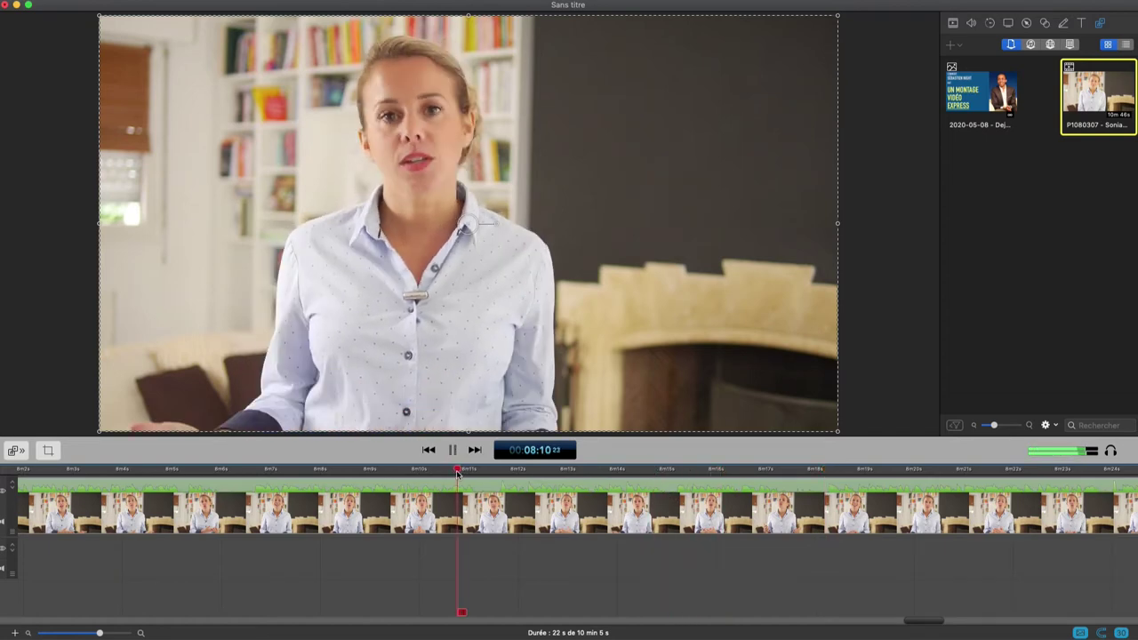
key("space")
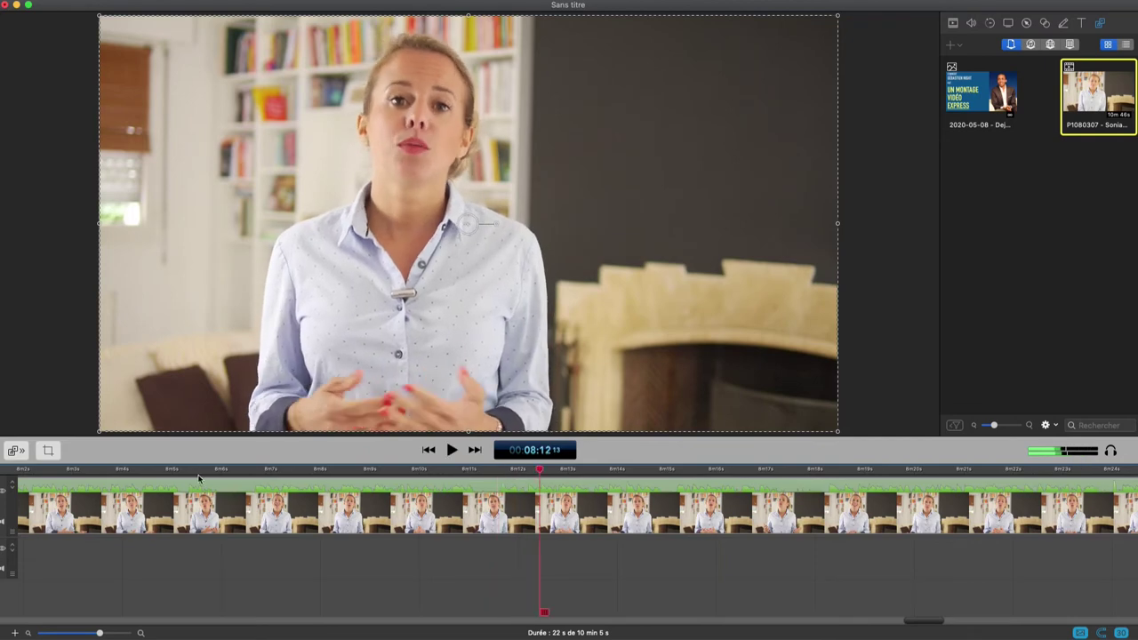
left_click(184, 471)
key("space")
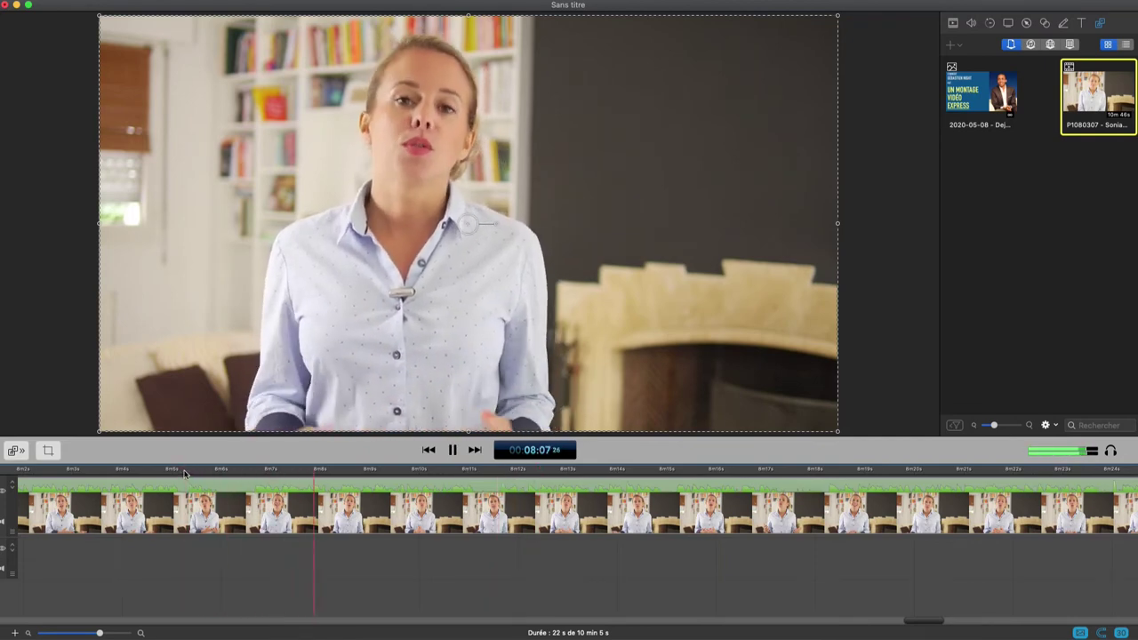
key("space")
- Check the frame near 8:05 and listen to short excerpts from about 8:00 and 7:55
scroll(932, 577, "left", 10)
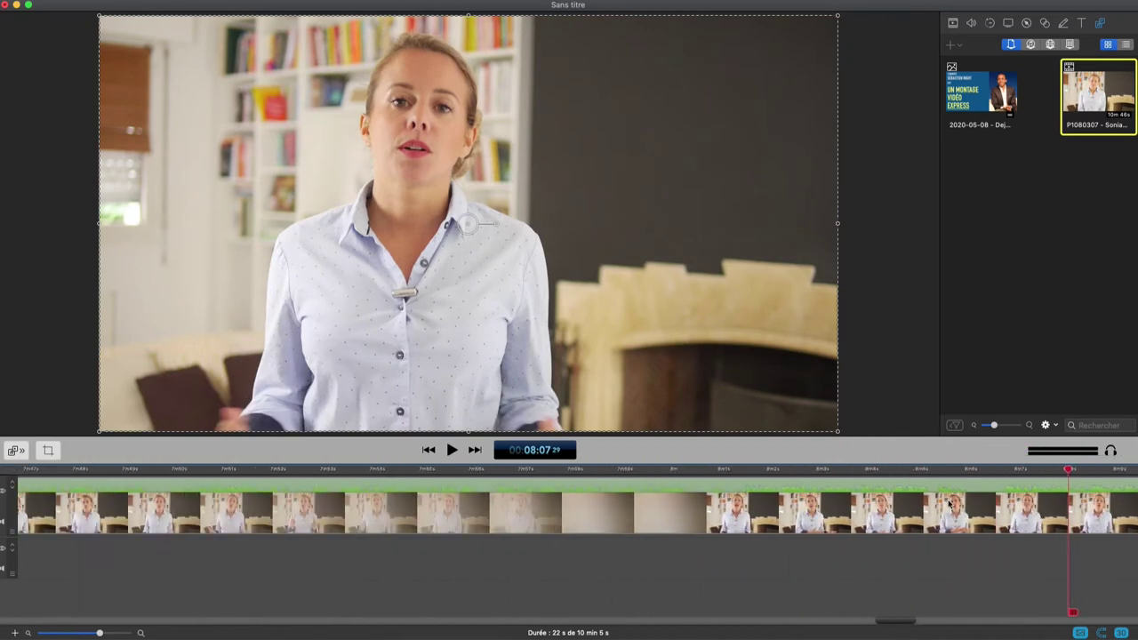
left_click(959, 471)
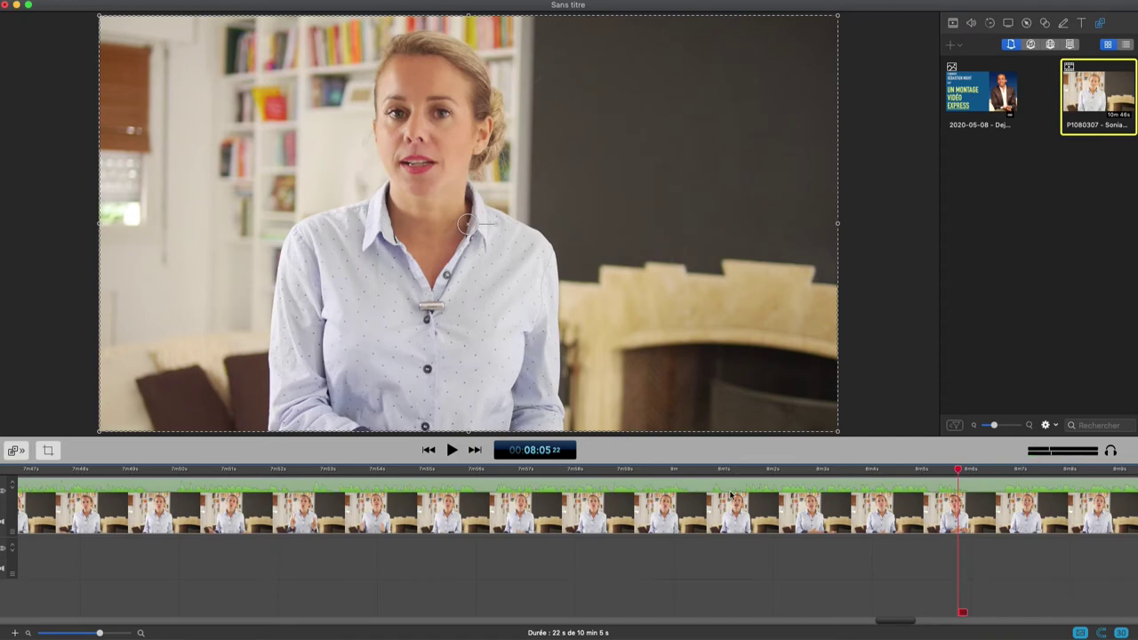
left_click(658, 471)
key("space")
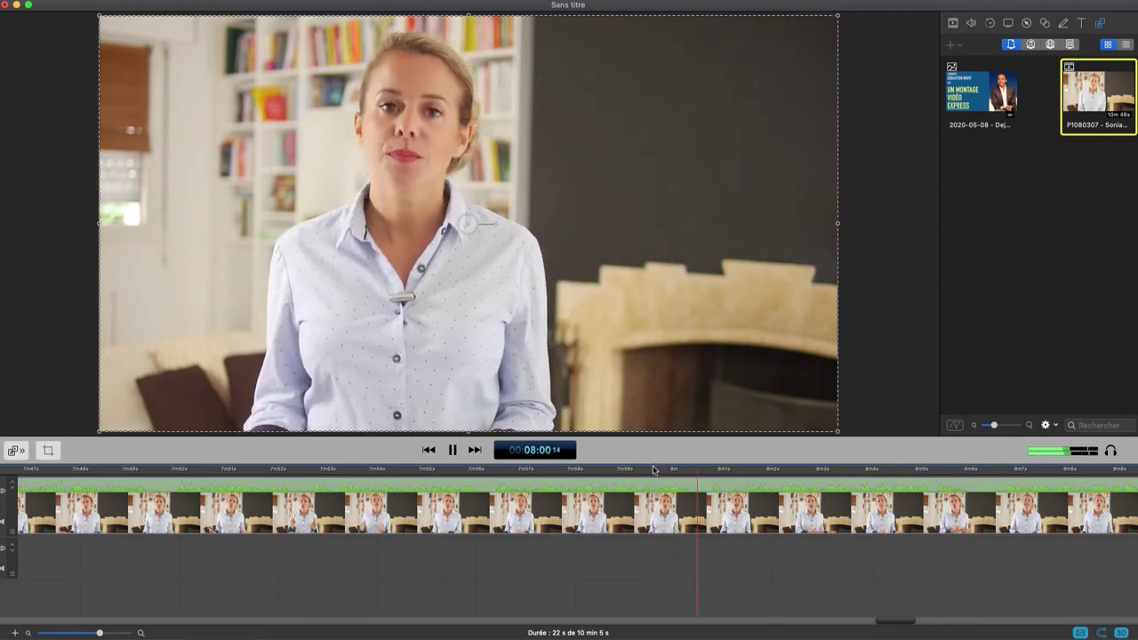
key("space")
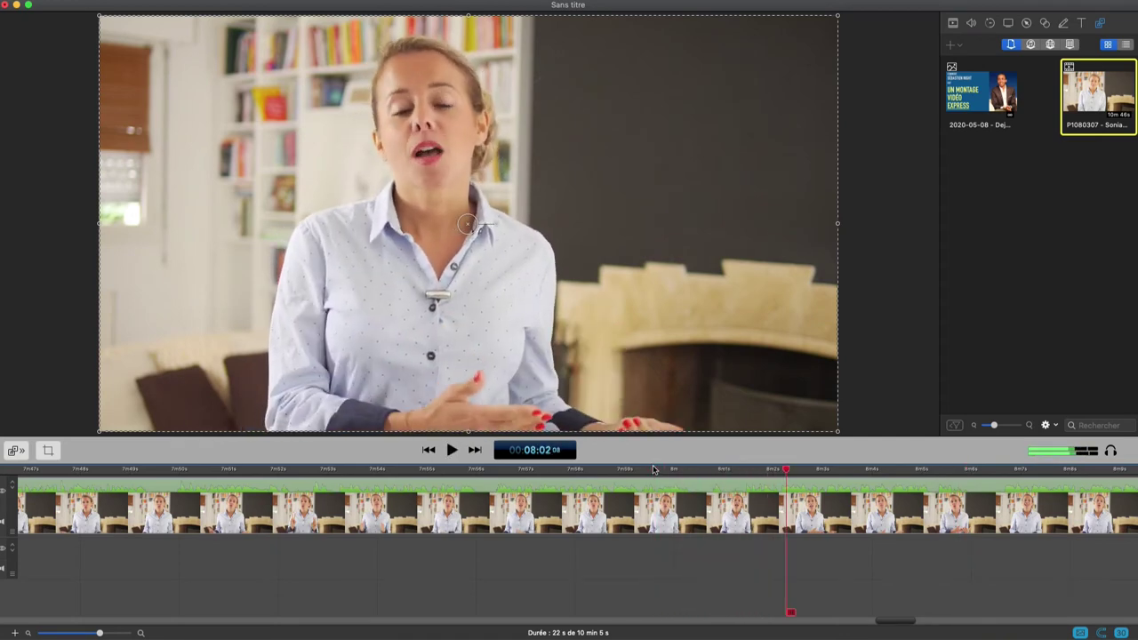
left_click(454, 478)
key("space")
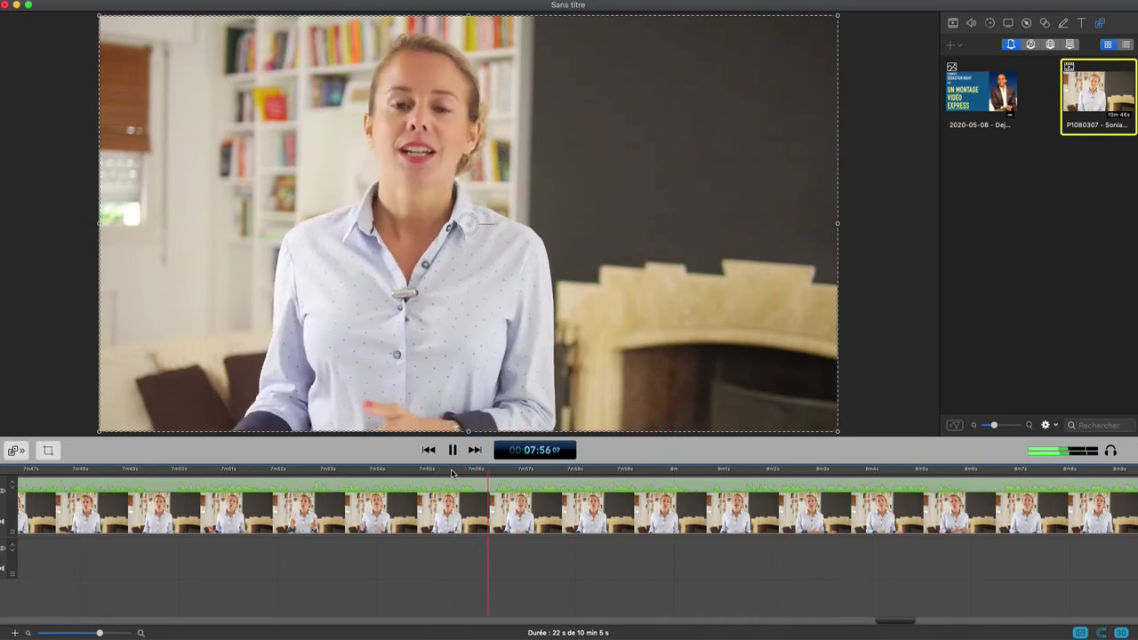
key("space")
- Listen to short excerpts of the clip from about 7:52 and 7:48
left_click(280, 473)
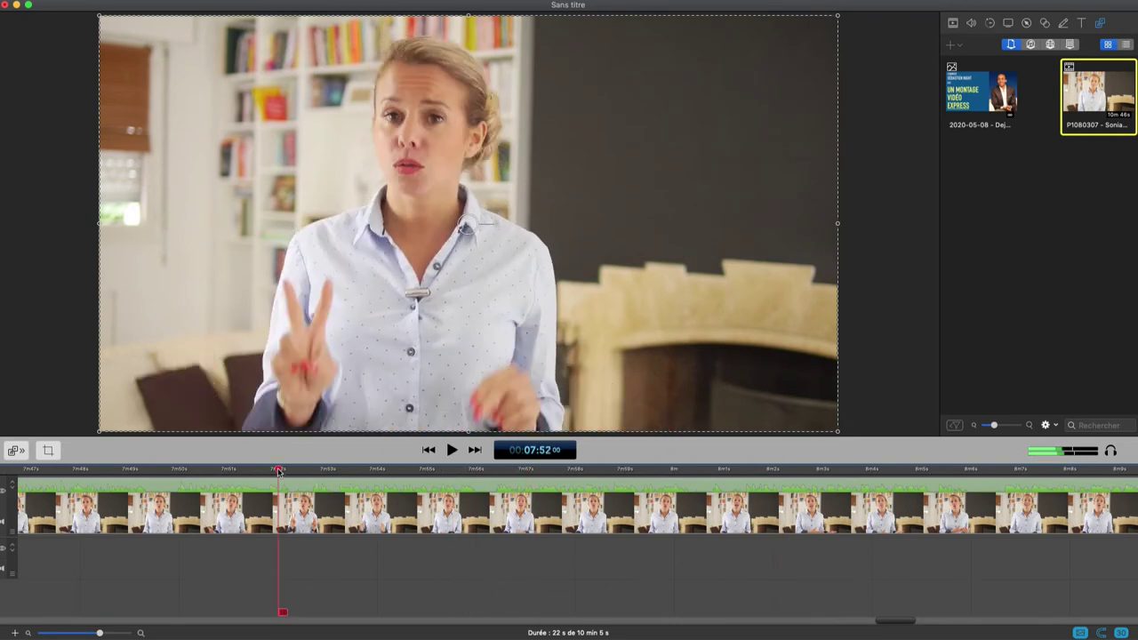
key("space")
key("space")
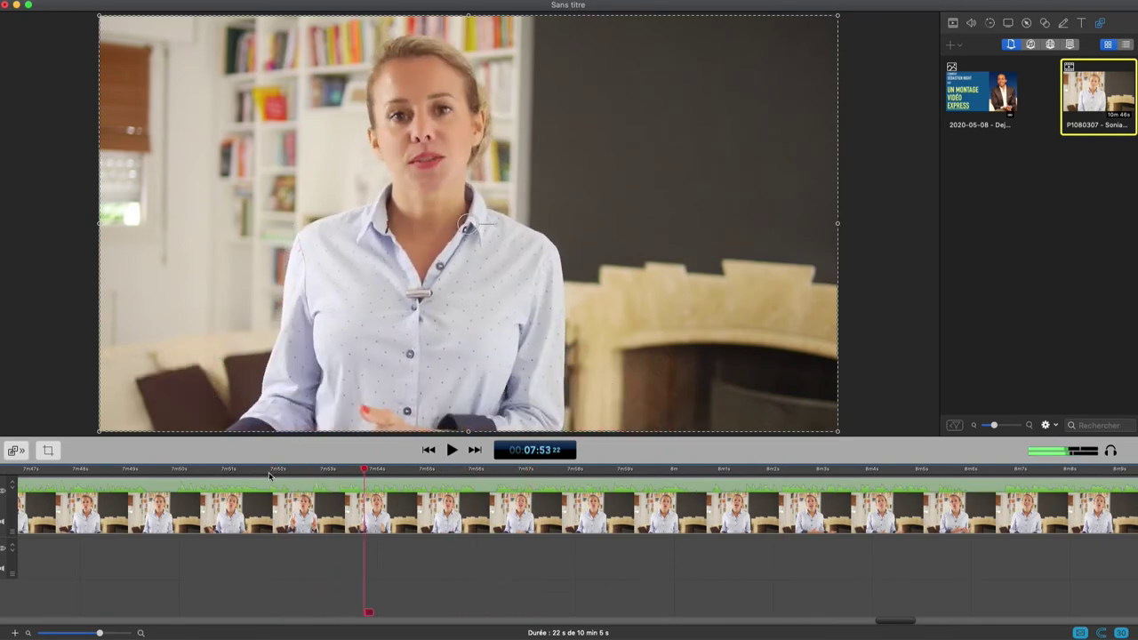
left_click(110, 471)
key("space")
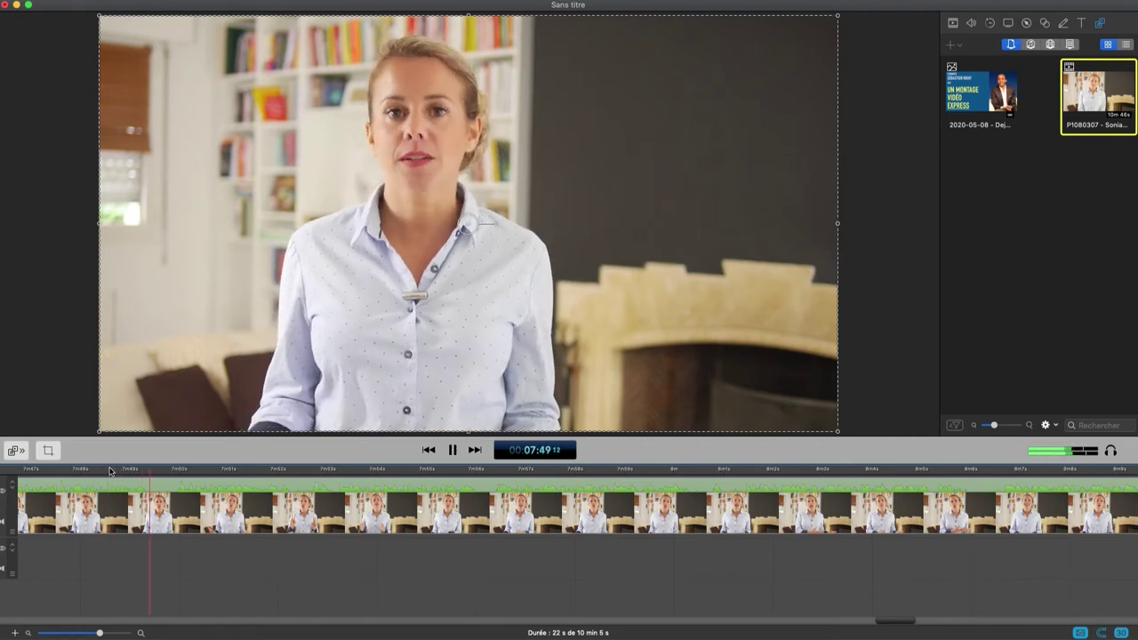
key("space")
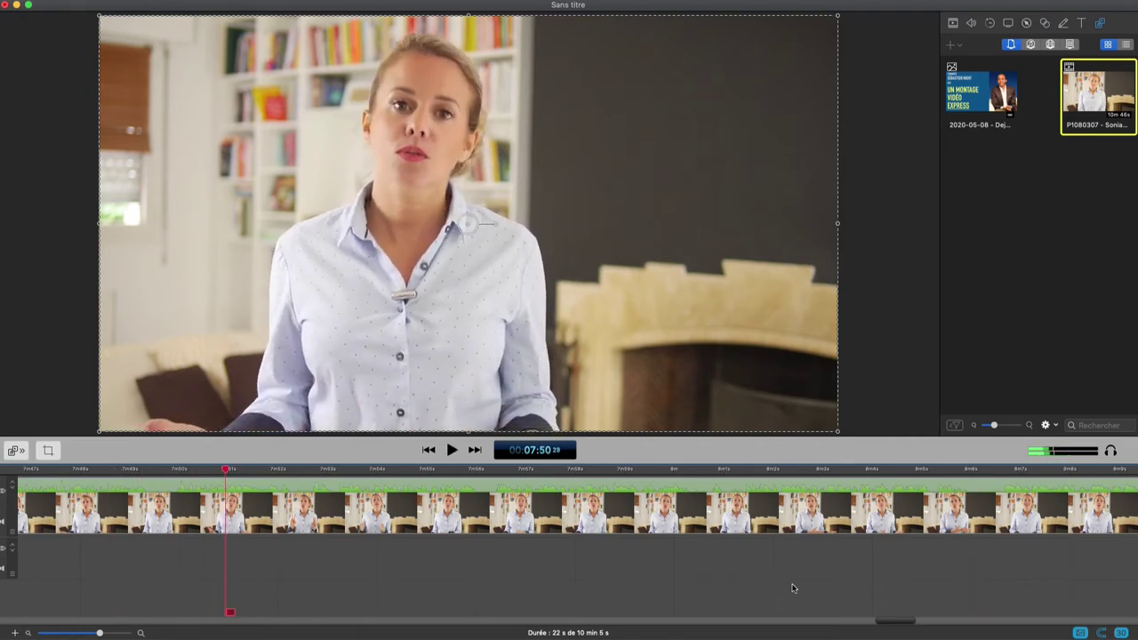
- Listen to short excerpts of the clip from about 7:44, 7:39 and 7:35, working backwards
left_click_drag(899, 621, 861, 629)
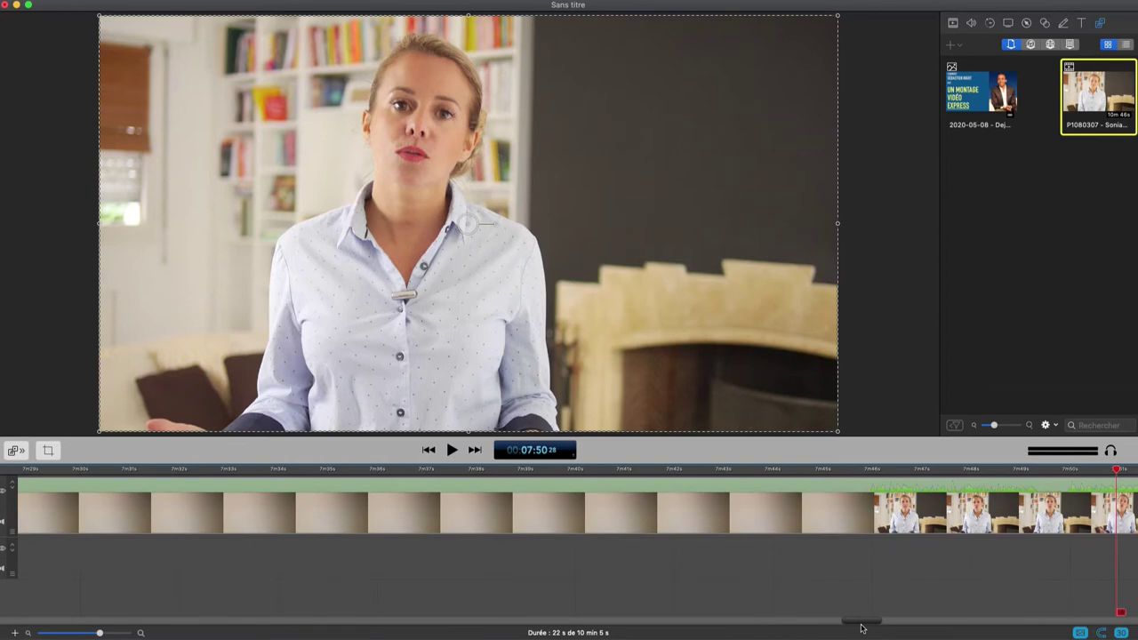
left_click(781, 469)
key("space")
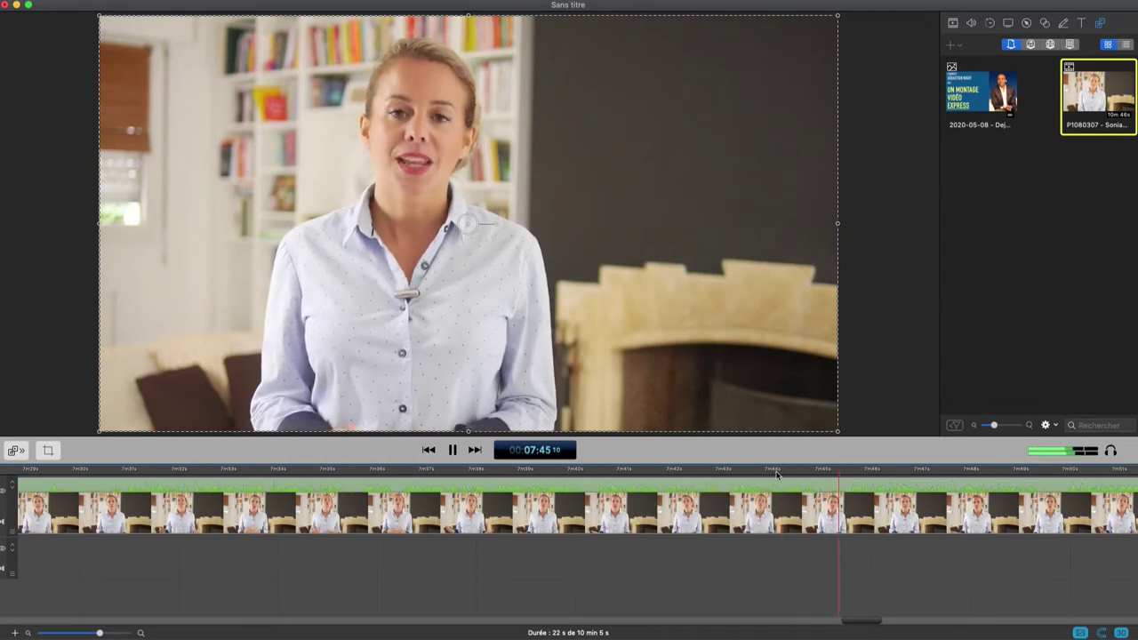
key("space")
left_click(550, 469)
key("space")
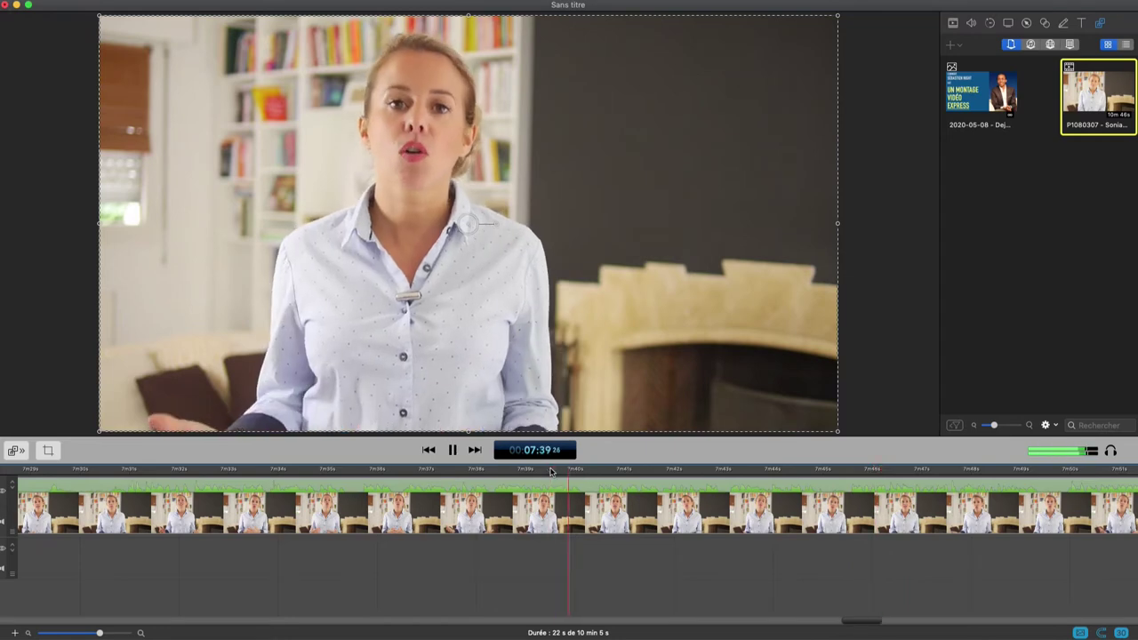
key("space")
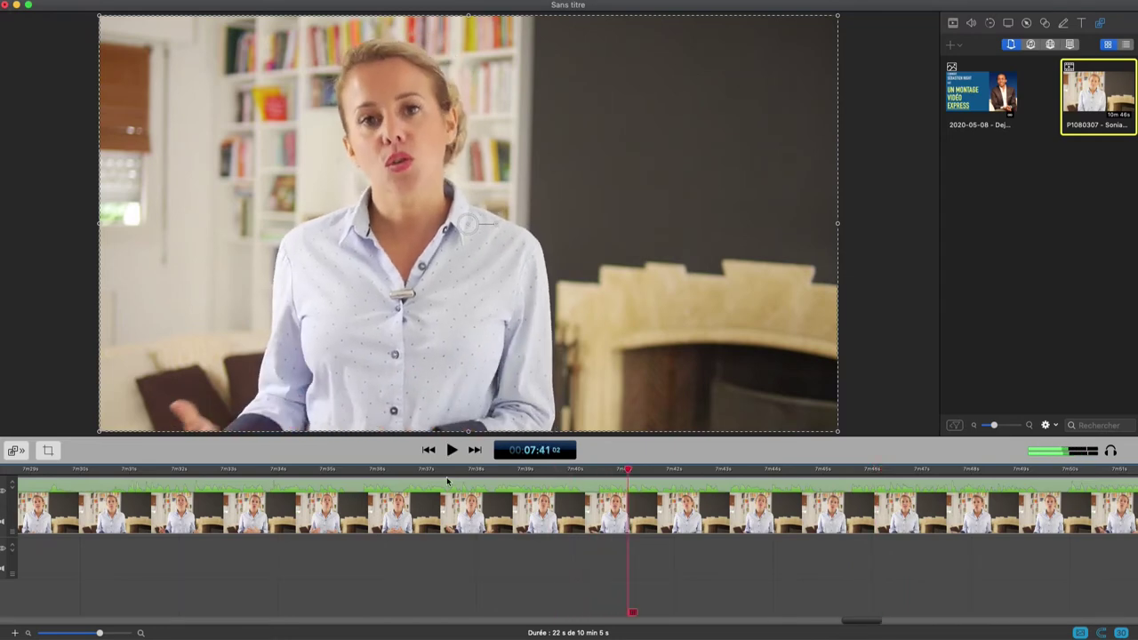
left_click(324, 471)
key("space")
key("space")
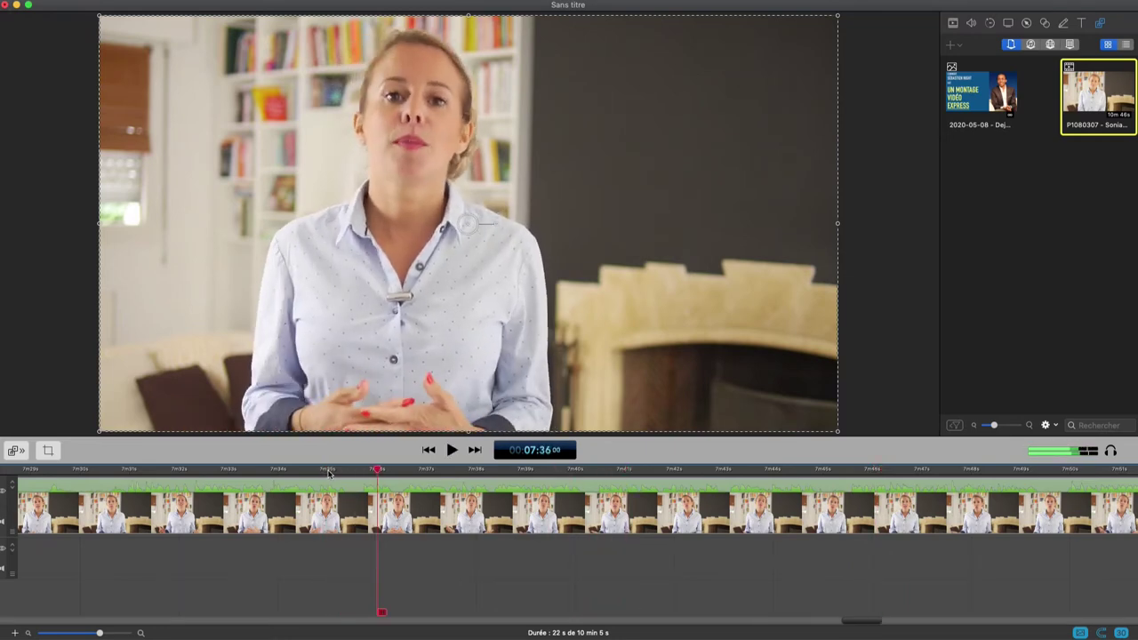
- Listen to the passage from about 7:28 to 7:33 and replay it from about 7:30
left_click_drag(864, 620, 826, 619)
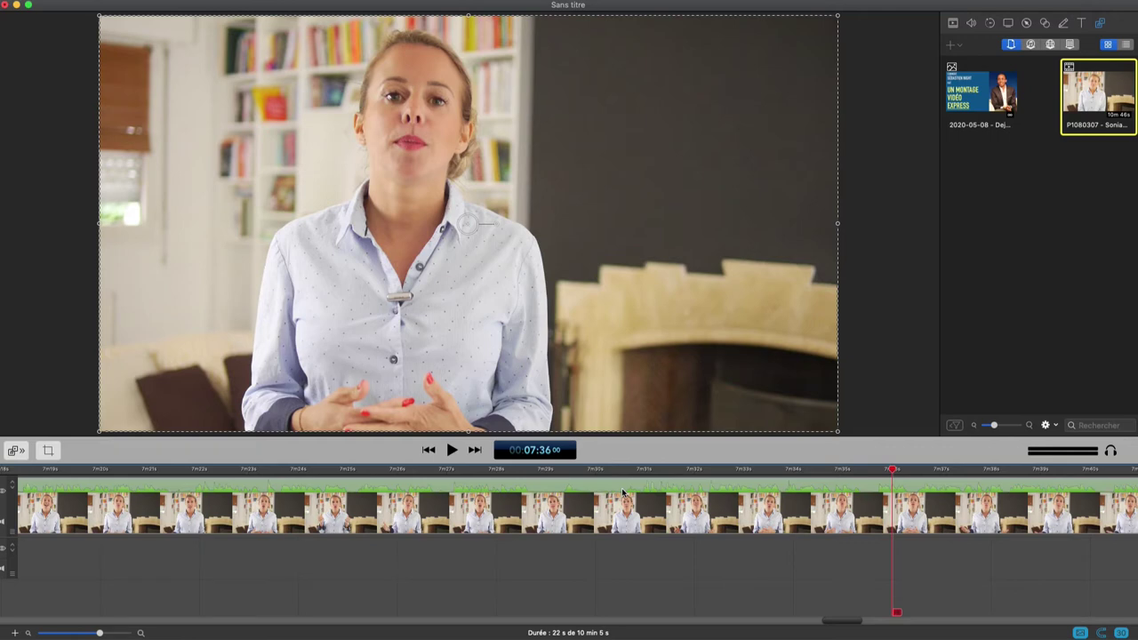
left_click(501, 470)
key("space")
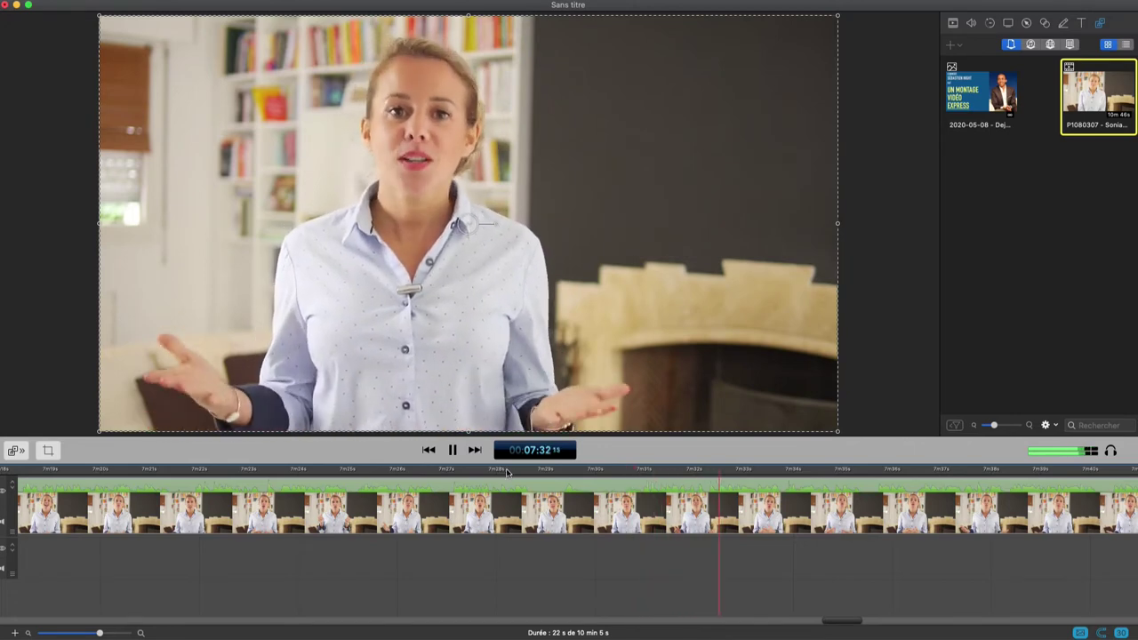
key("space")
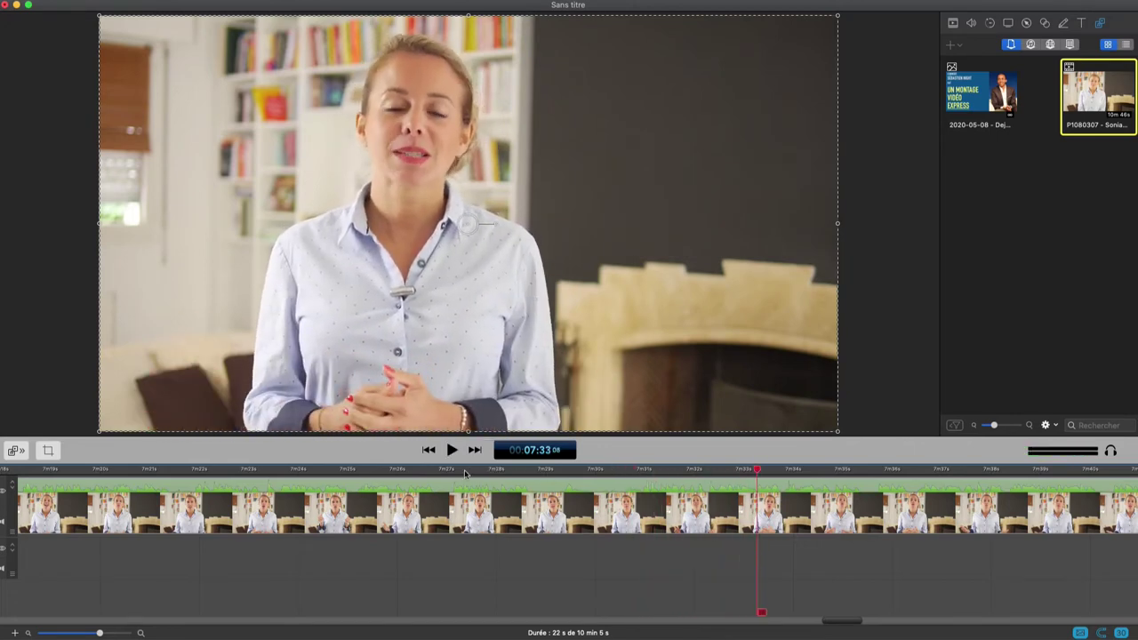
left_click(620, 469)
key("space")
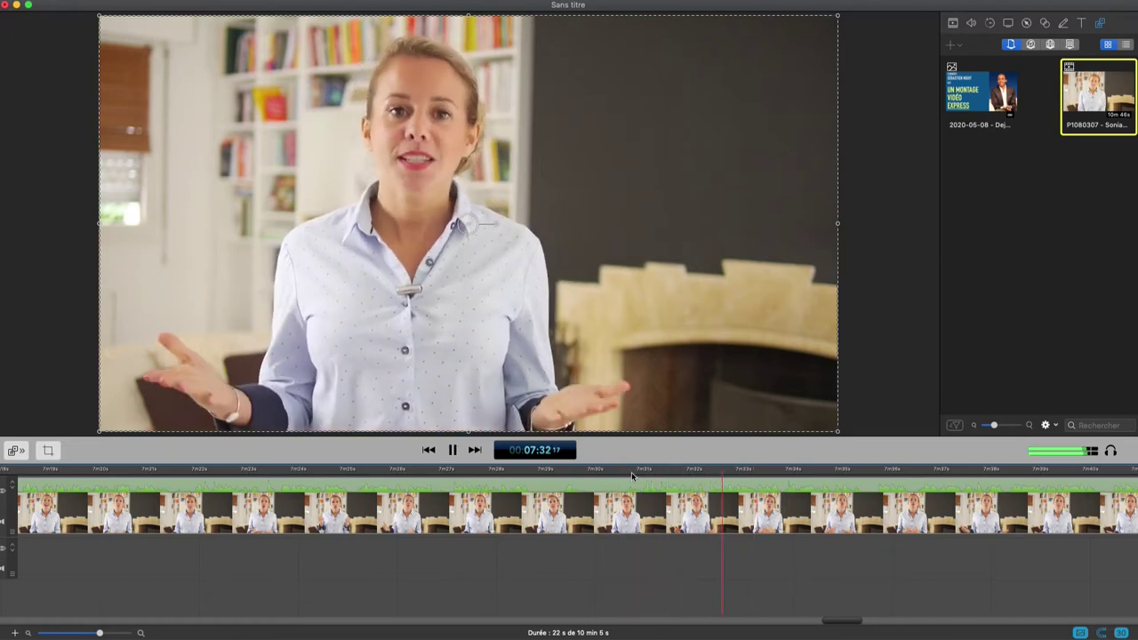
key("space")
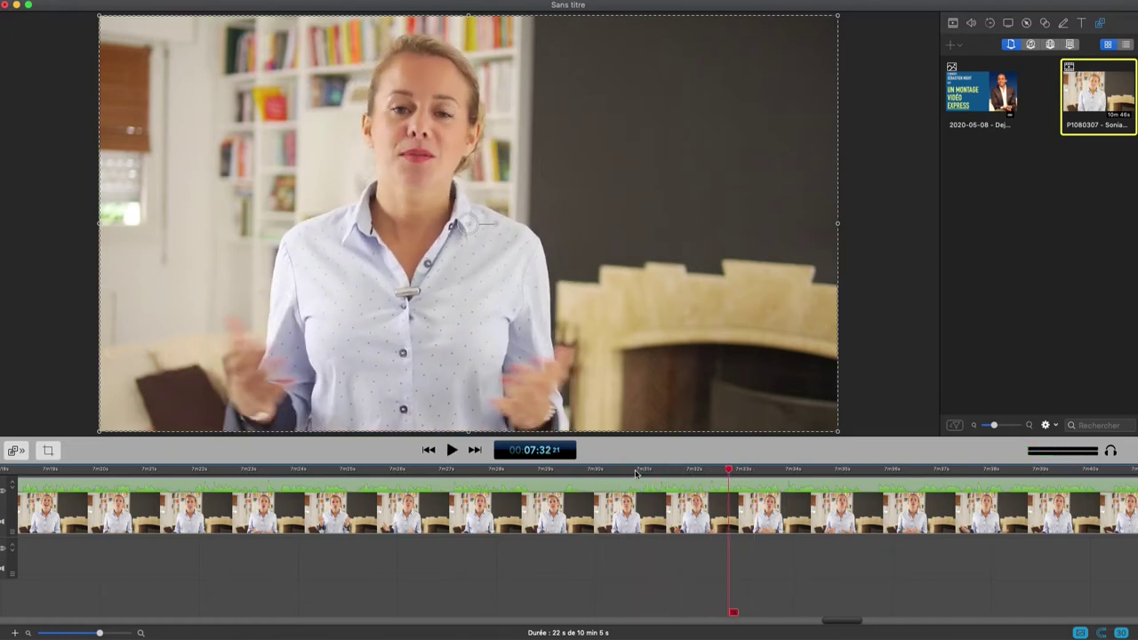
- Replay the passage from about 7:31 and again from about 7:30 to locate where the sentence starts
left_click(643, 472)
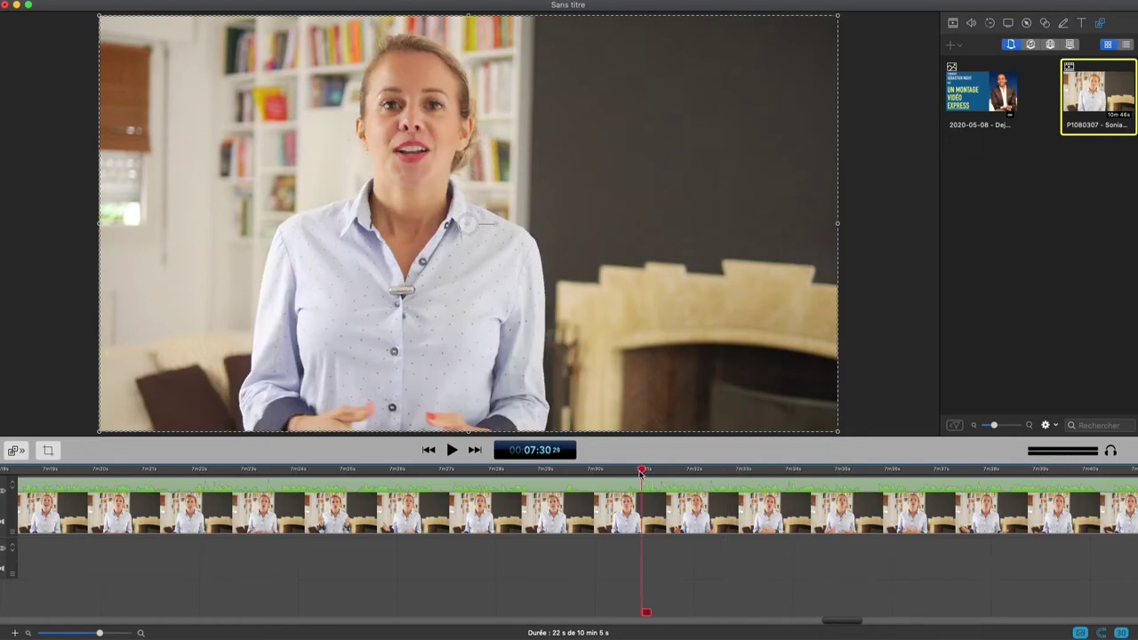
key("space")
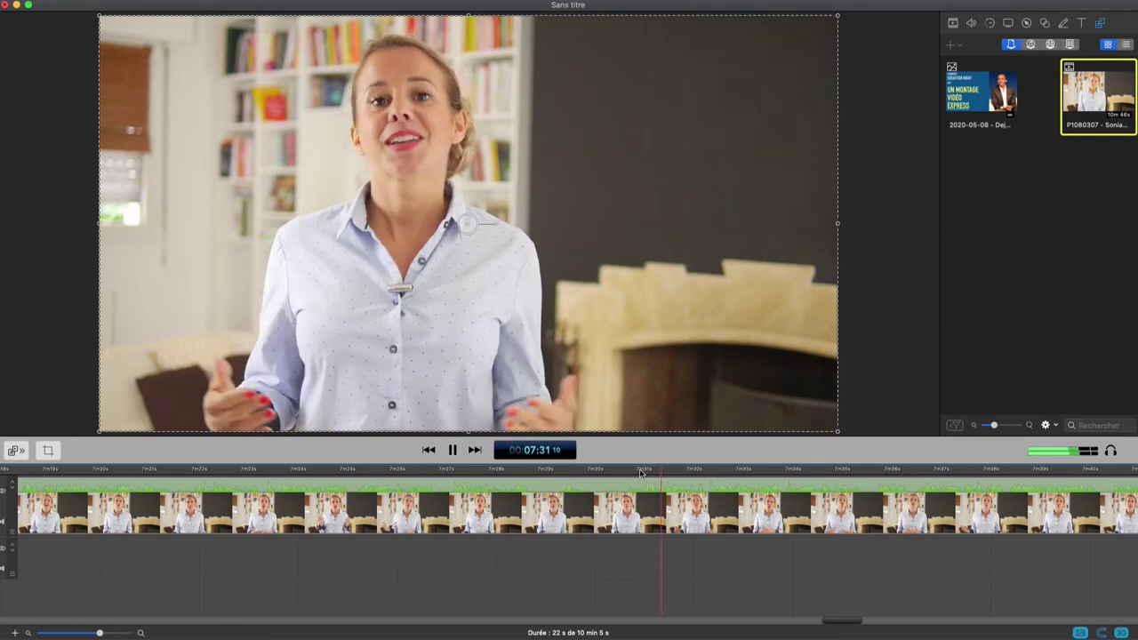
key("space")
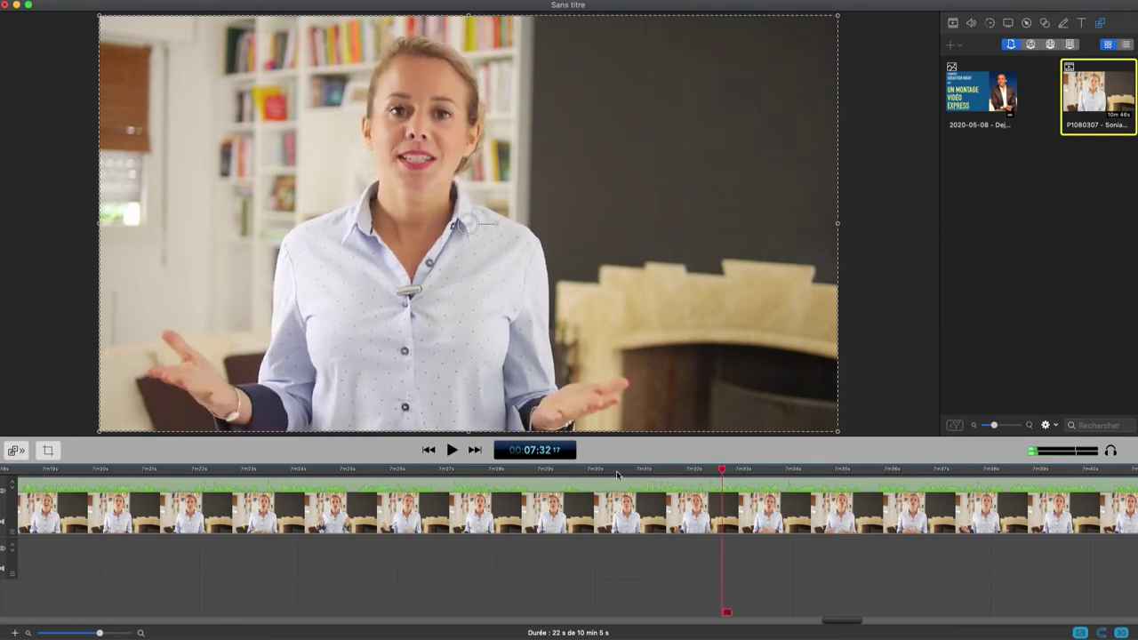
left_click(617, 471)
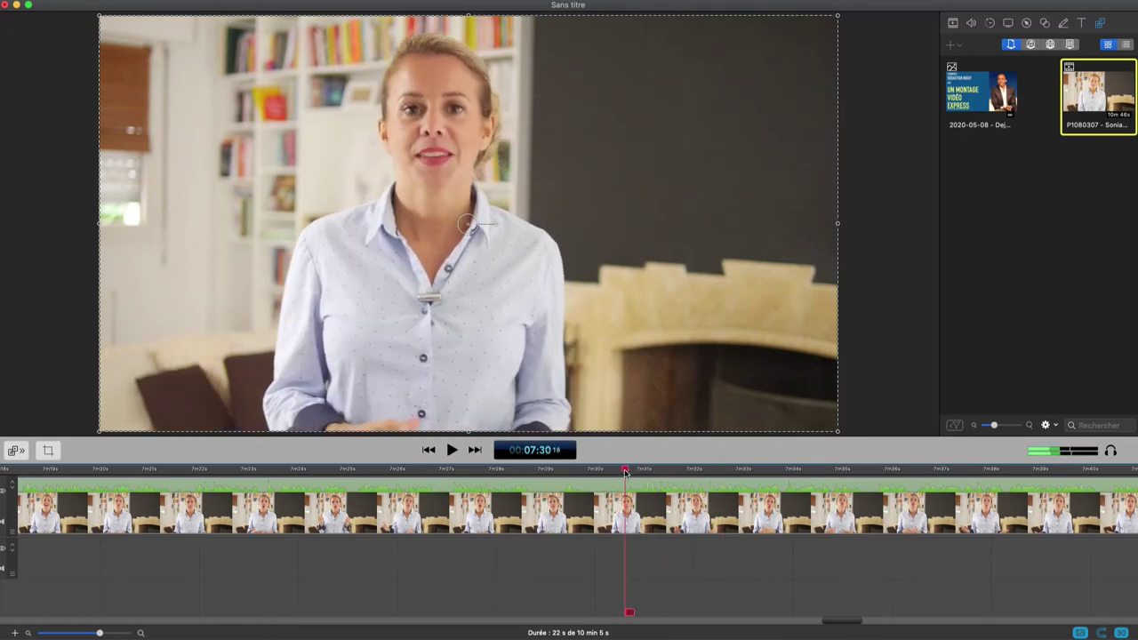
left_click(619, 471)
key("space")
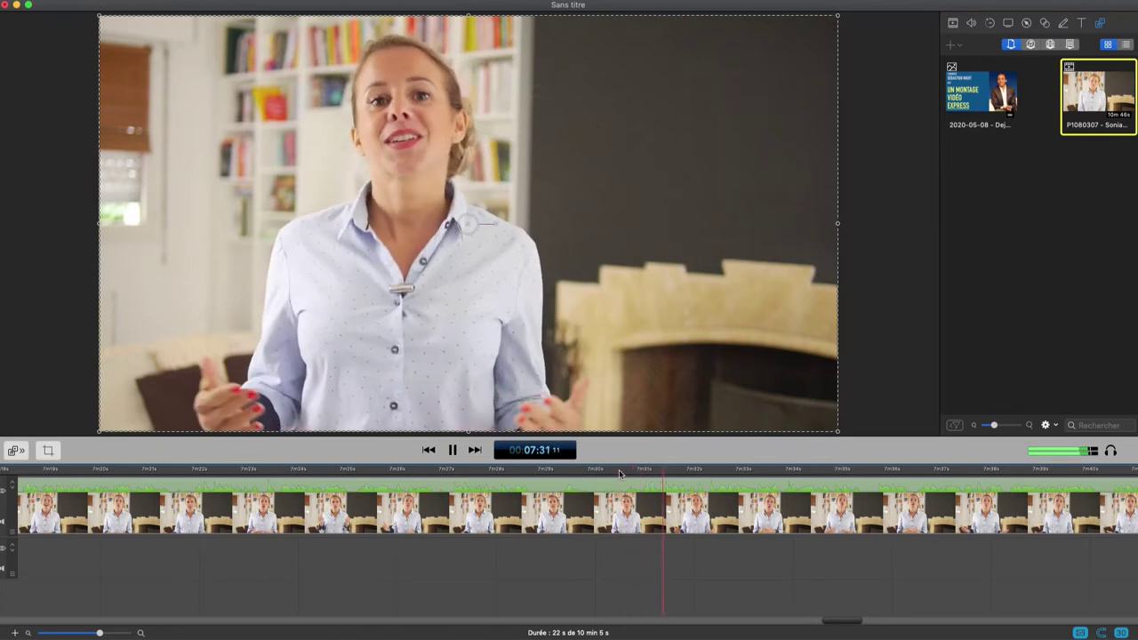
- Split the clip at 7:30:15 and listen from the cut to about 7:33
left_click(620, 471)
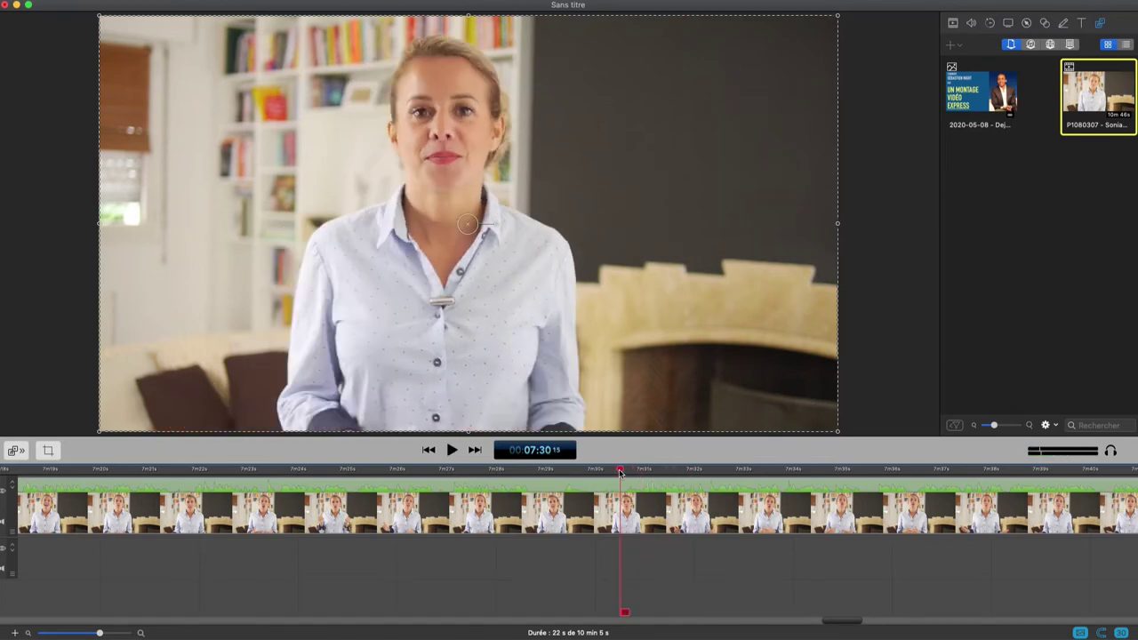
left_click(621, 489)
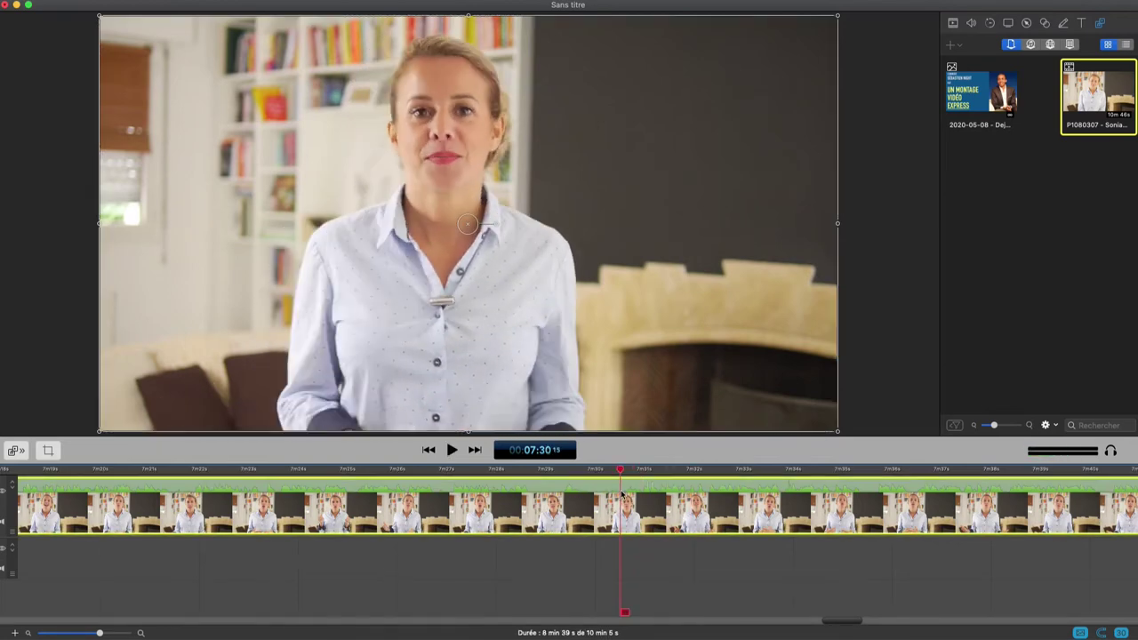
key("super+b")
key("space")
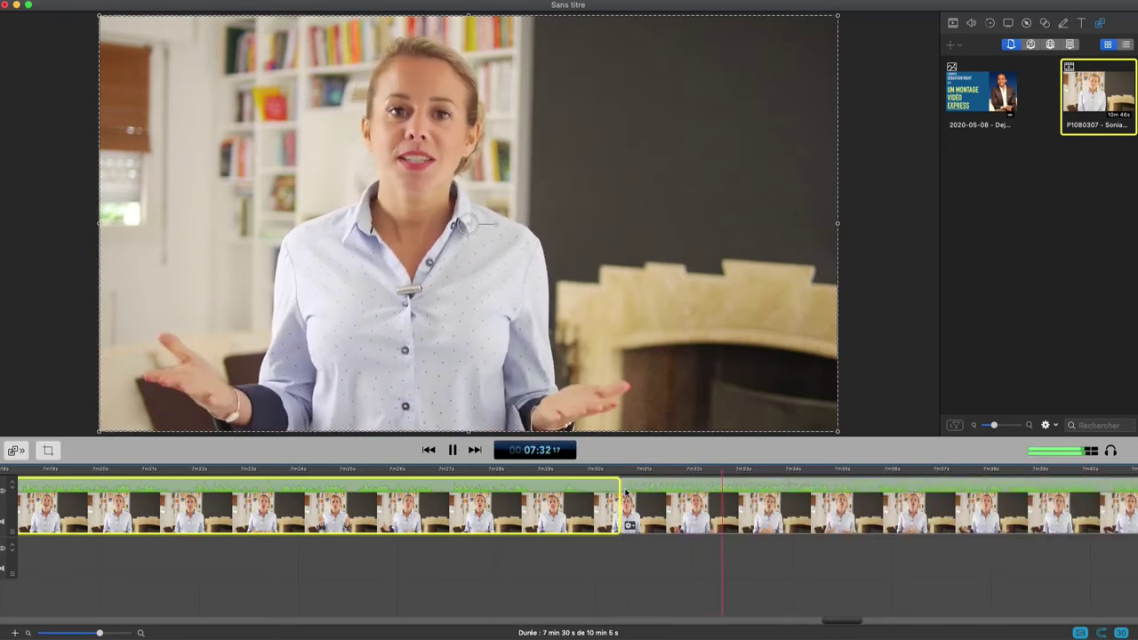
key("space")
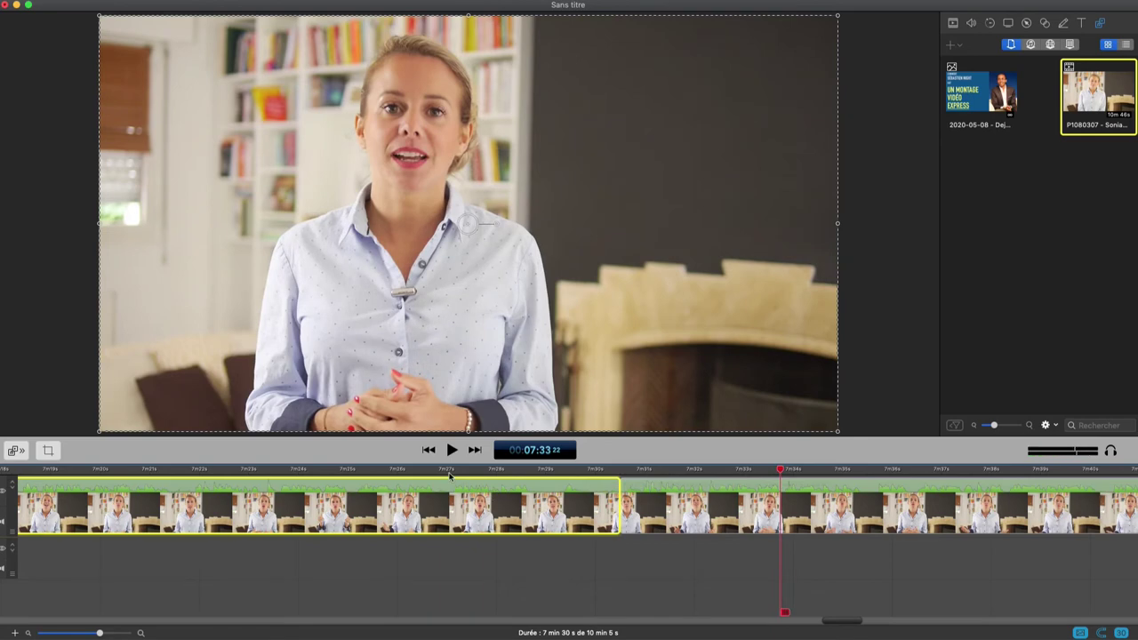
- Listen to short excerpts working backwards from about 7:27 and 7:25, then from before 7:24
left_click(452, 472)
key("space")
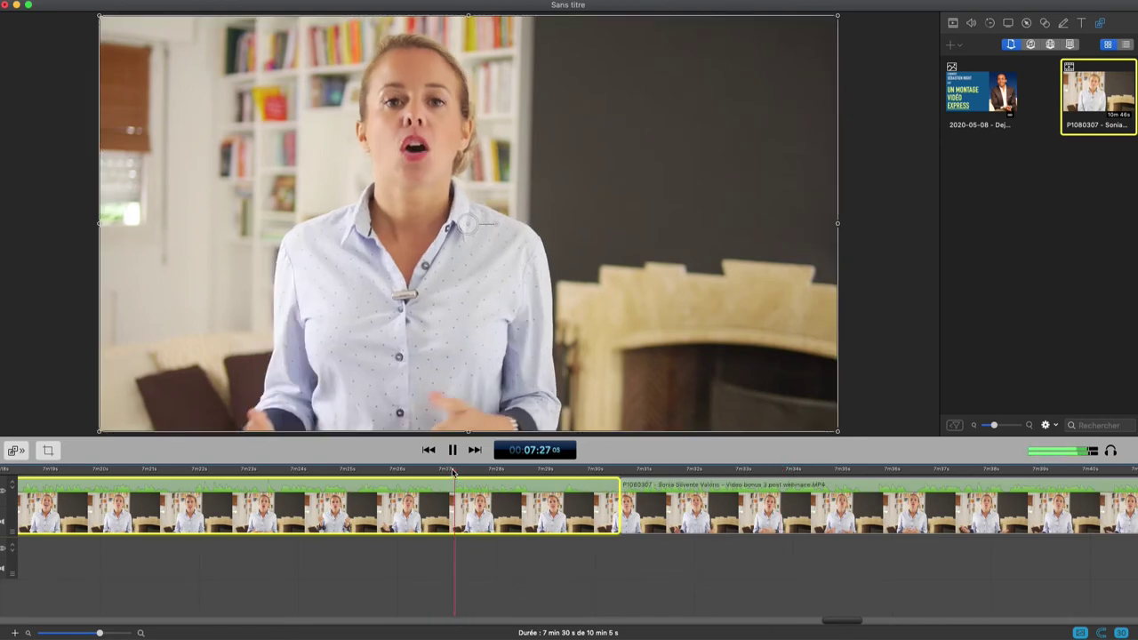
key("space")
left_click(352, 471)
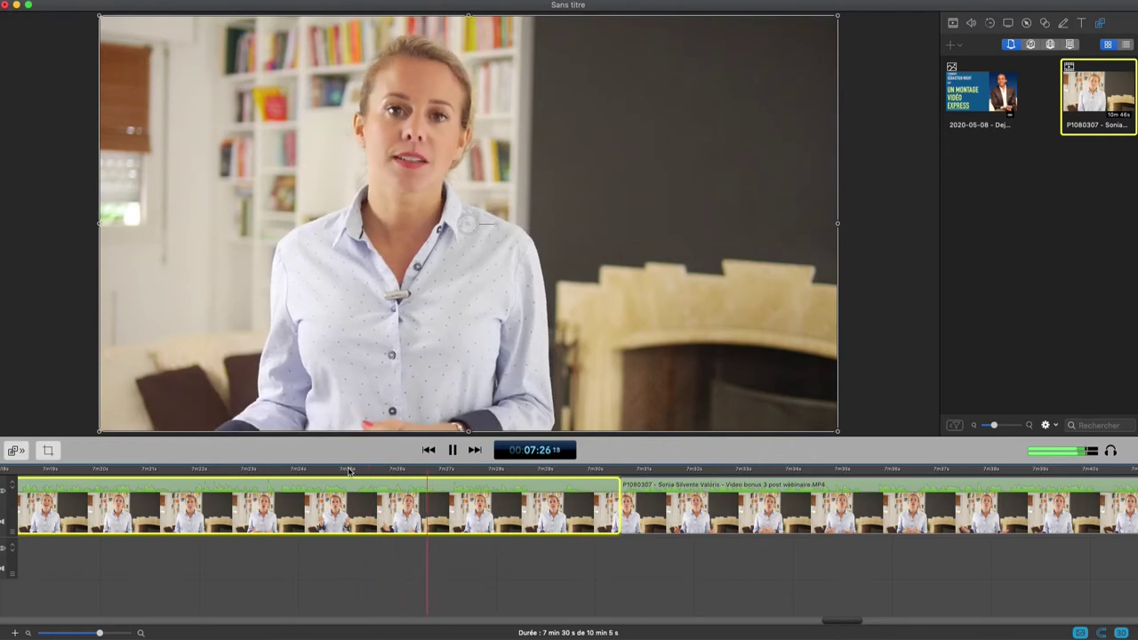
key("space")
key("space")
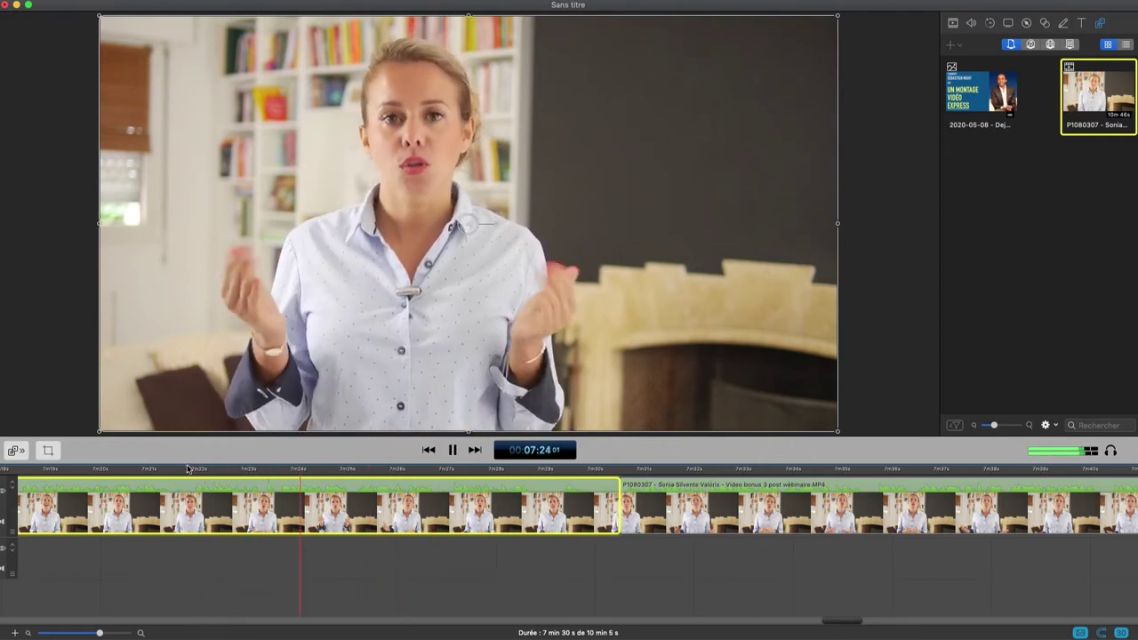
key("space")
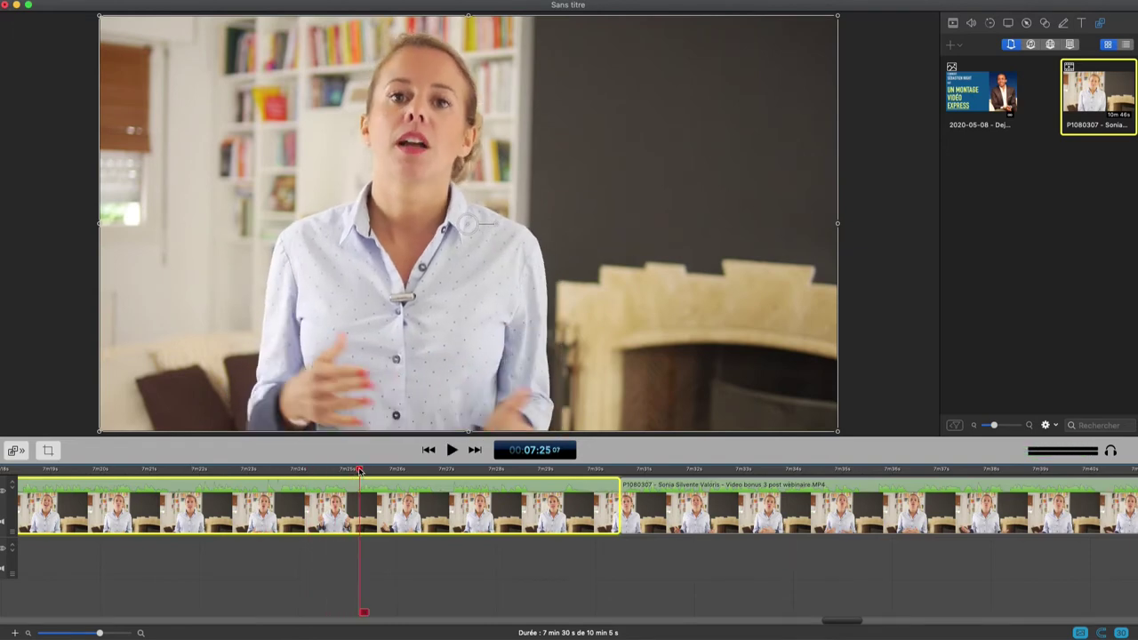
- Listen to the passage from about 7:20 and split the clip at 7:25:04
left_click_drag(359, 471, 353, 471)
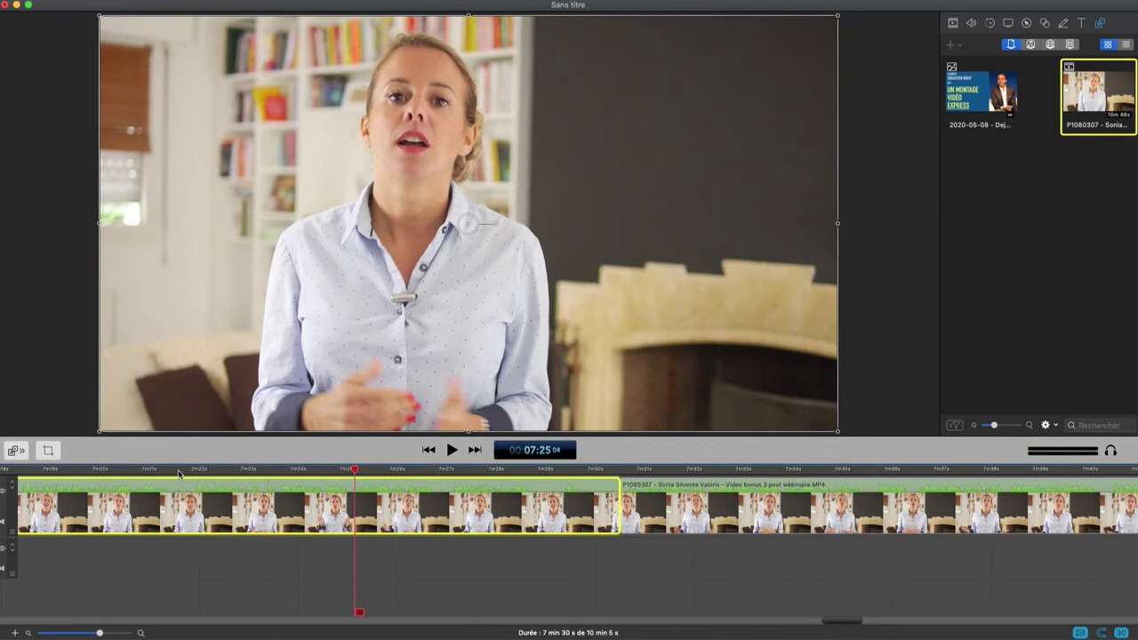
left_click(142, 471)
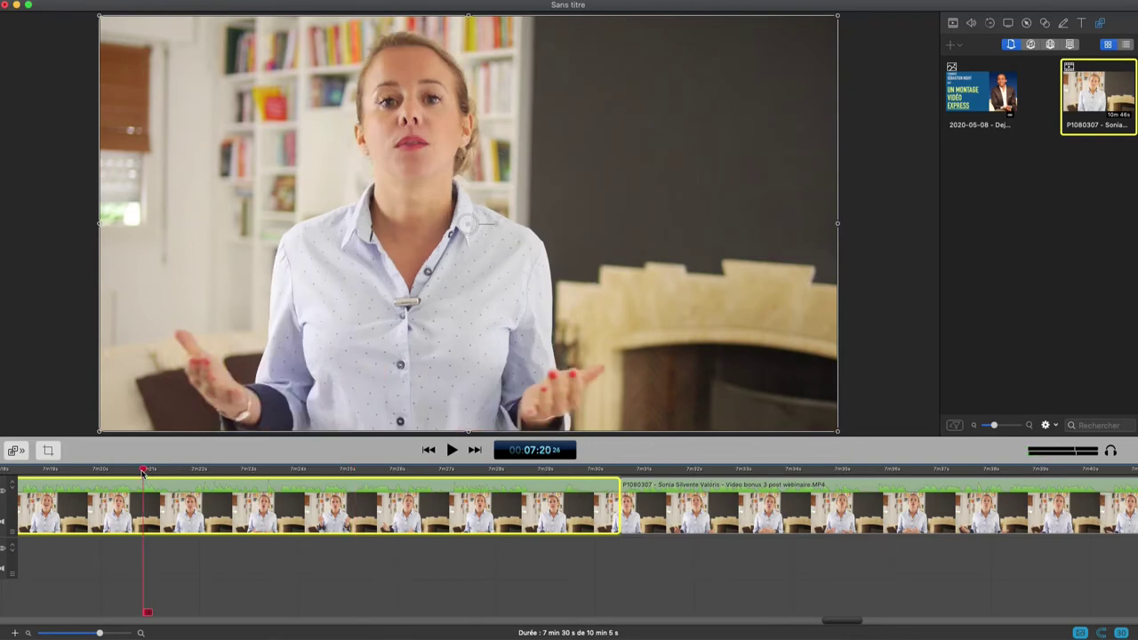
key("space")
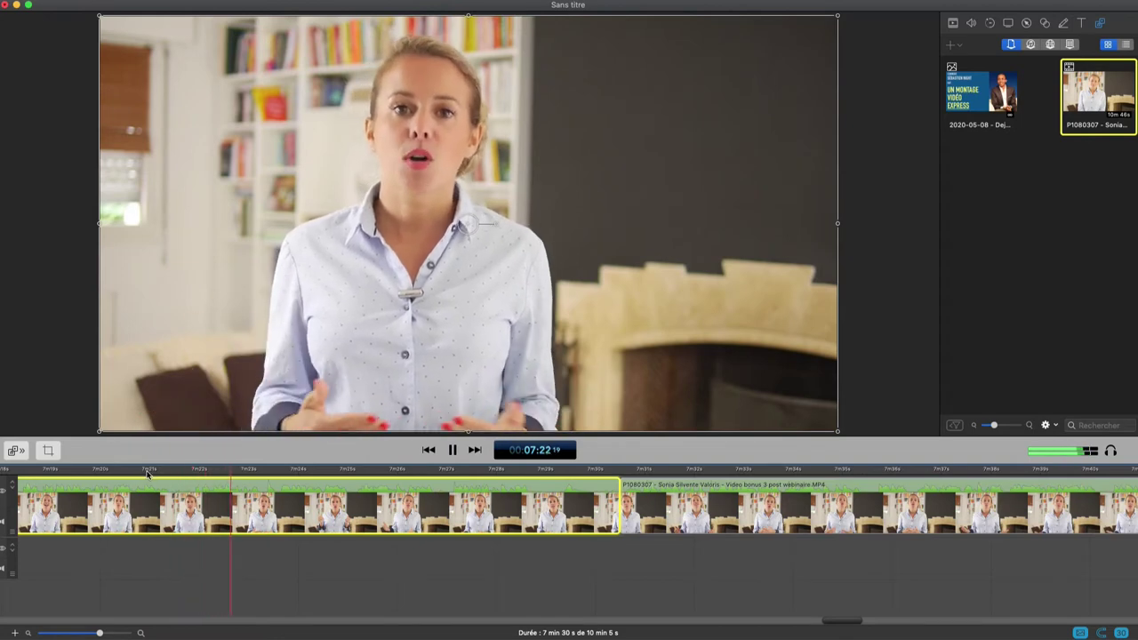
left_click(360, 469)
left_click(356, 490)
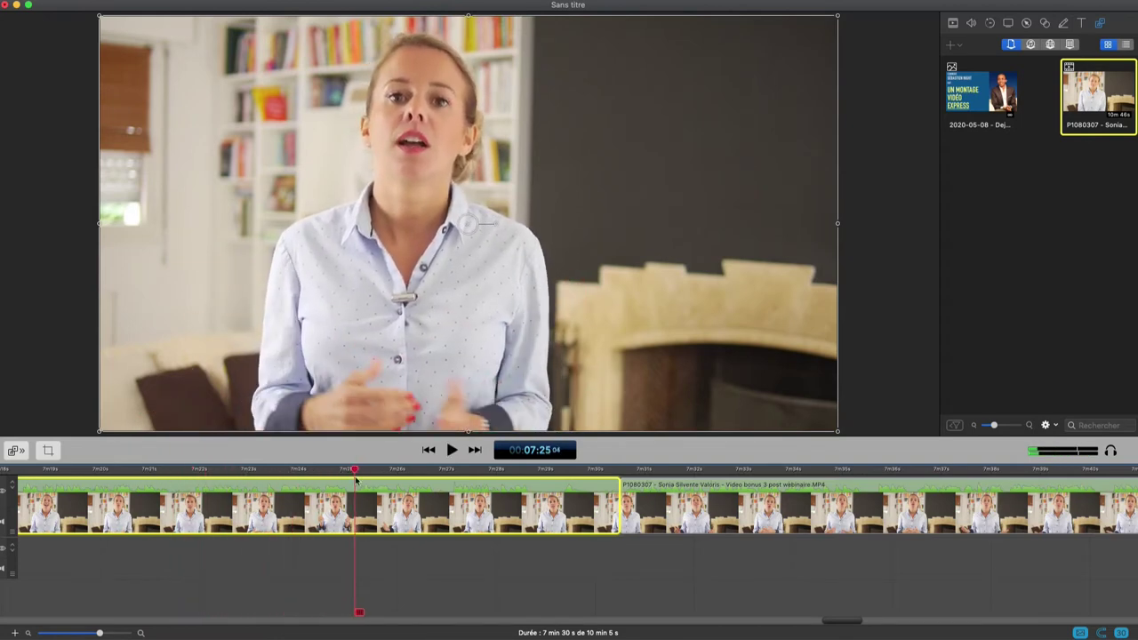
key("t")
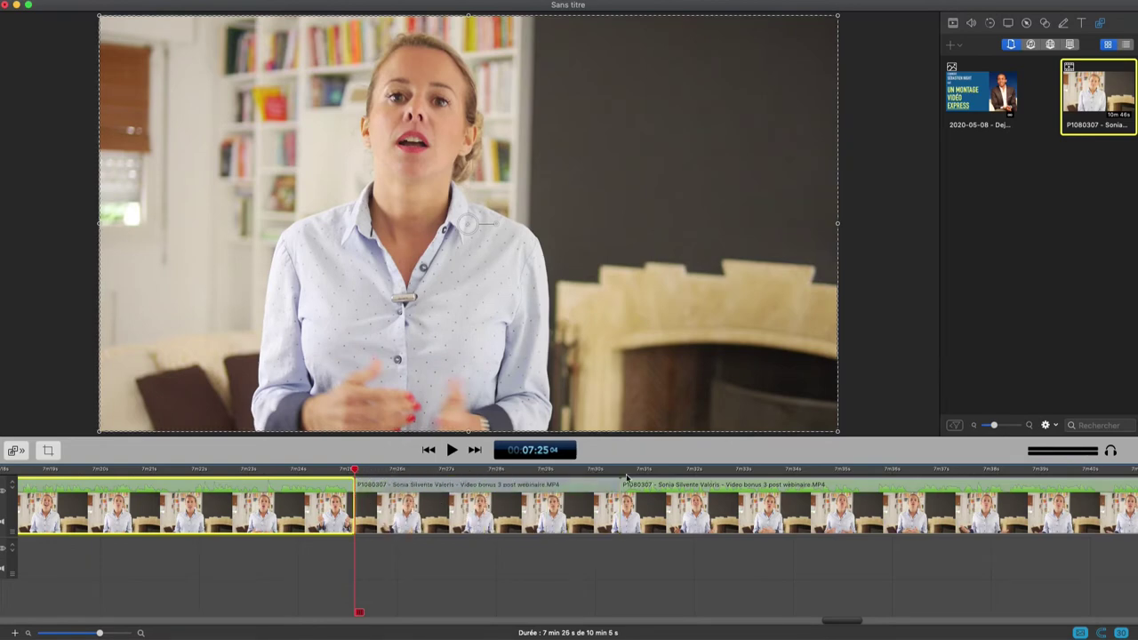
- Listen from the cut at about 7:30 and split the clip again at 7:33:24
left_click(620, 469)
key("space")
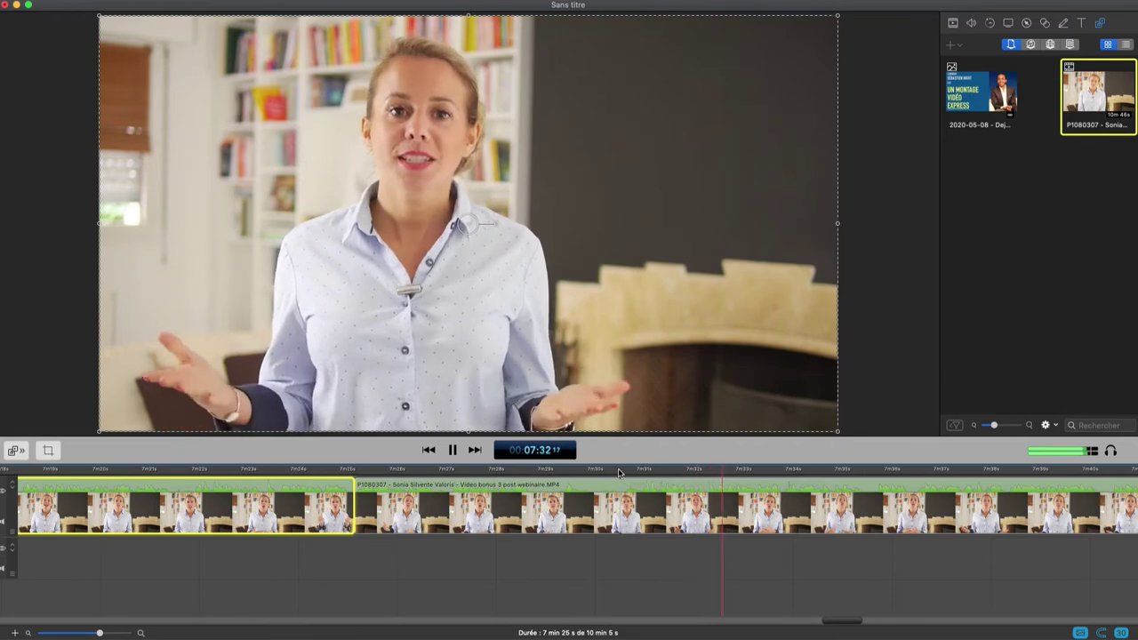
key("space")
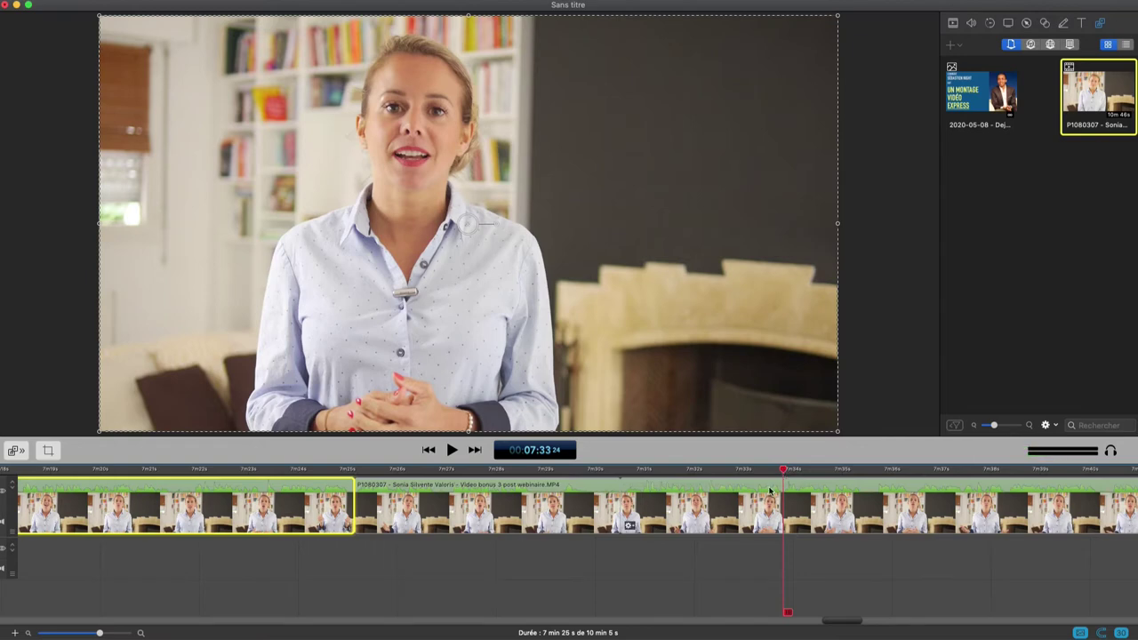
left_click(766, 494)
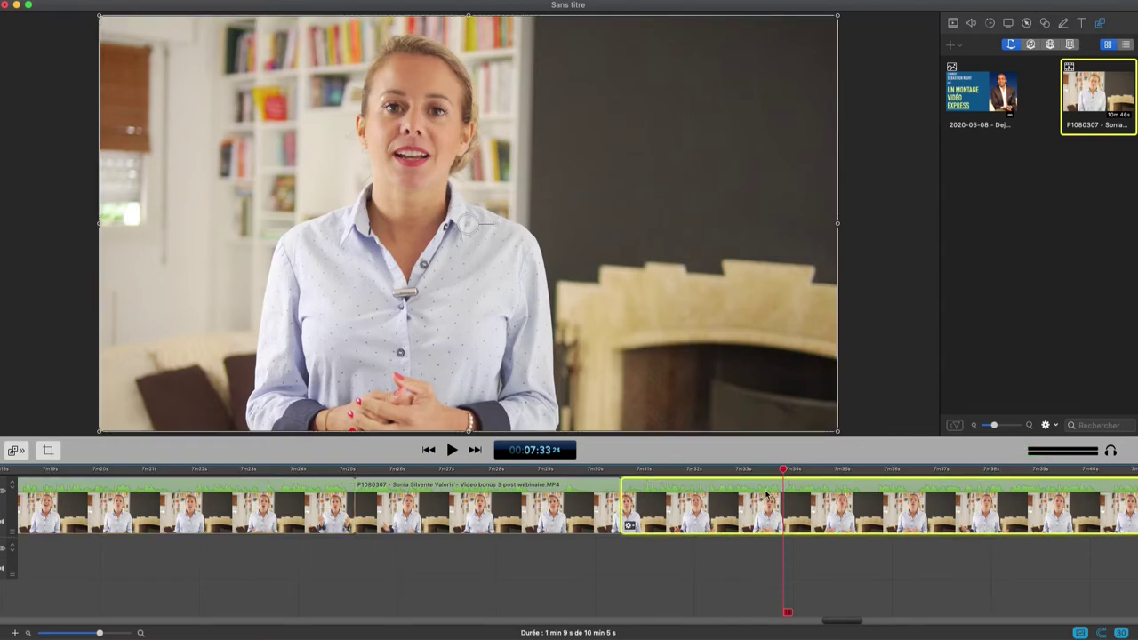
key("super+b")
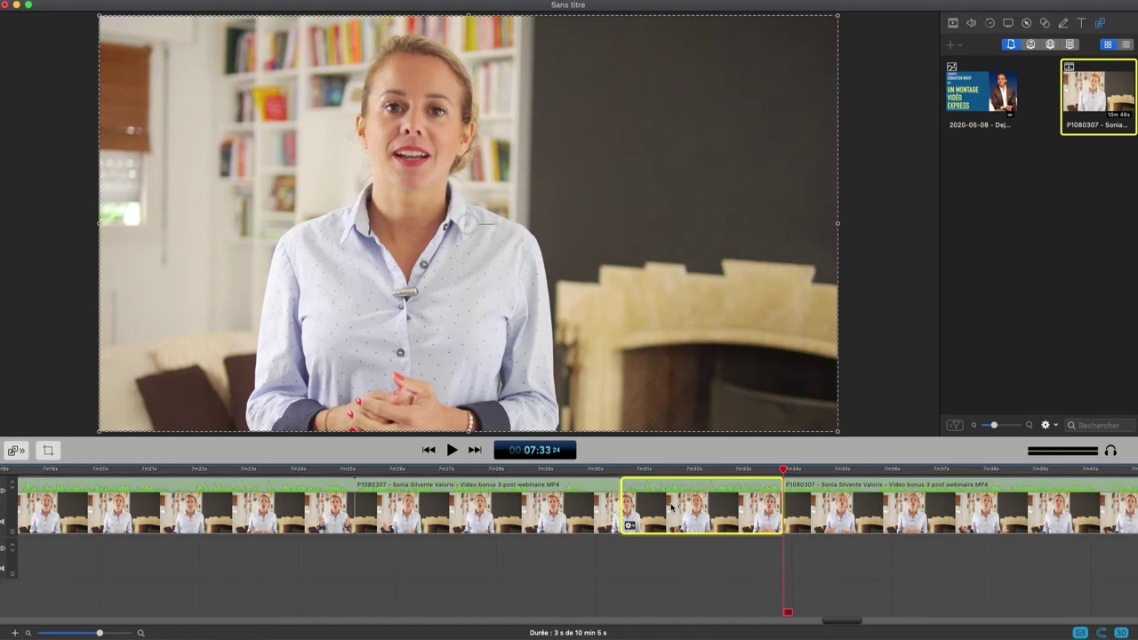
- Delete the two adjacent pieces between about 7:25 and 7:34 and close the gap they leave
left_click(548, 503, "super")
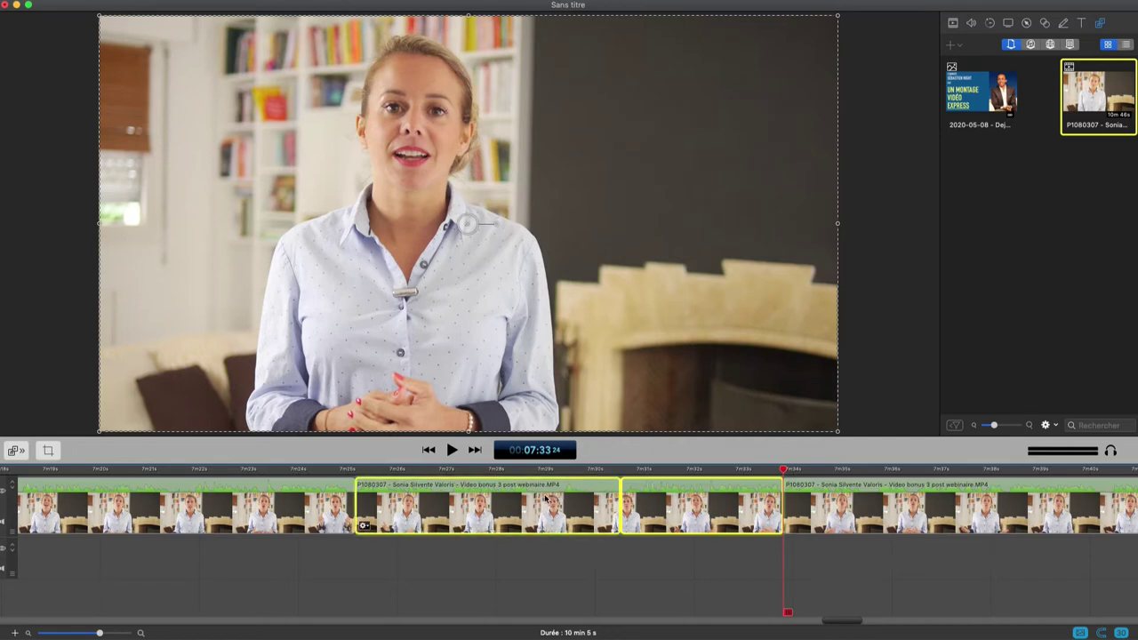
key("Delete")
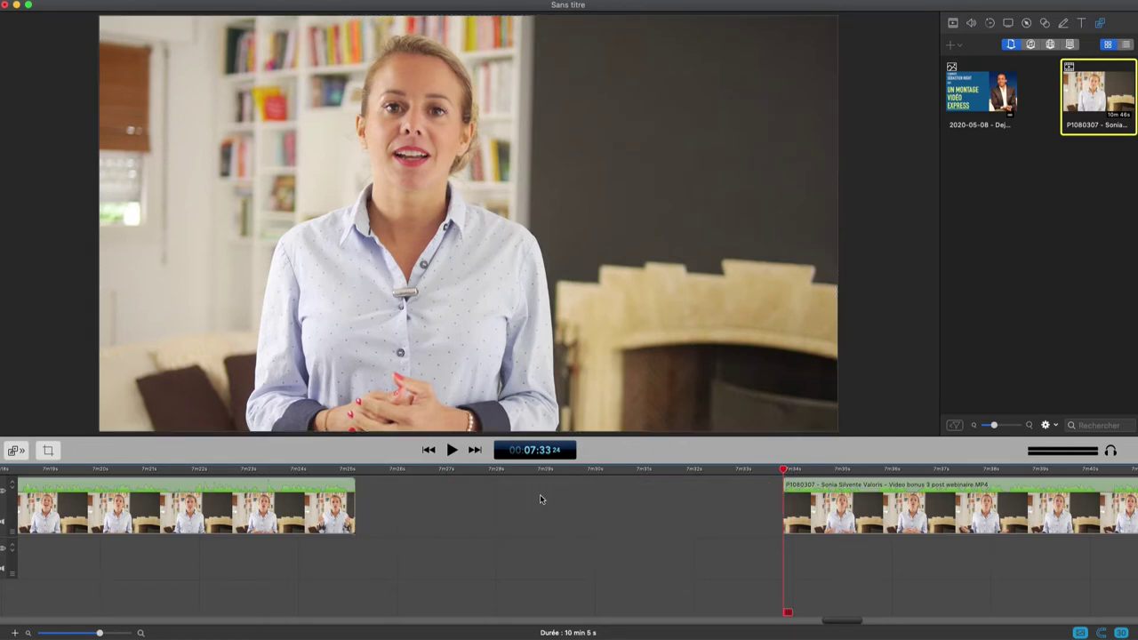
left_click(539, 494)
key("Delete")
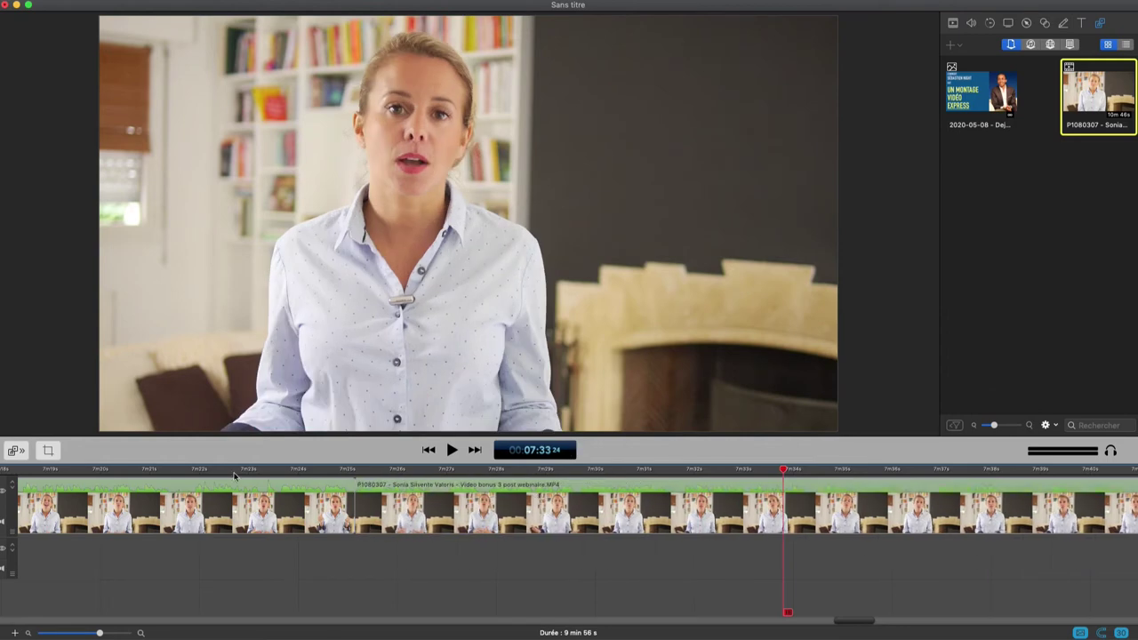
- Play across the new join at 7:25, starting from about 7:22
left_click(204, 470)
key("space")
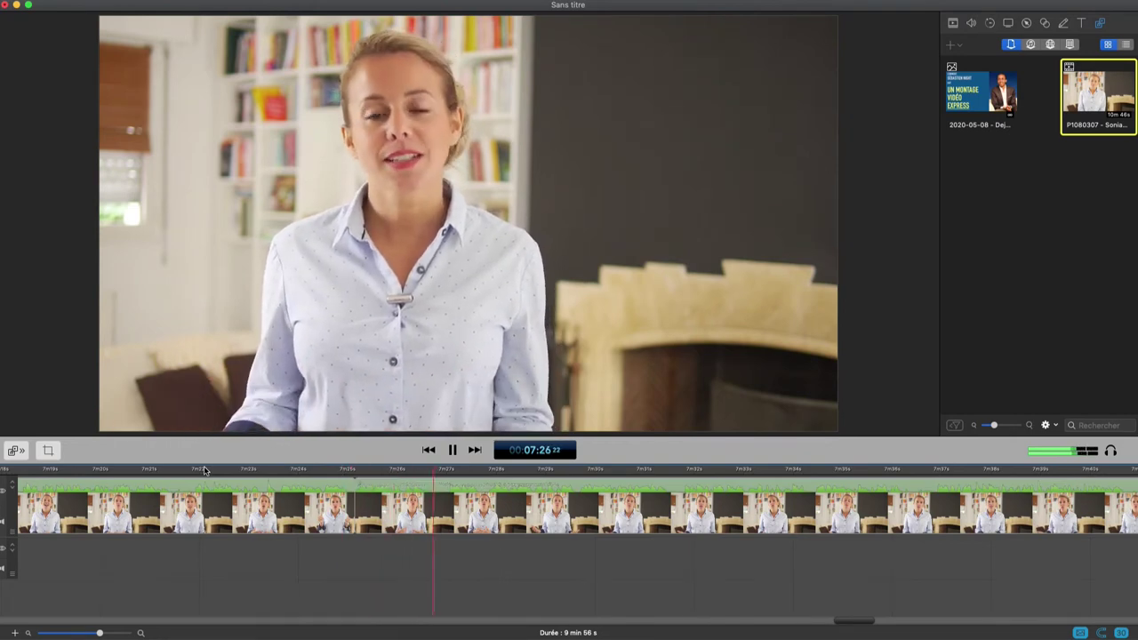
key("space")
- Undo the gap closing, extend the start of the following clip slightly earlier, and close the gap again
key("Delete")
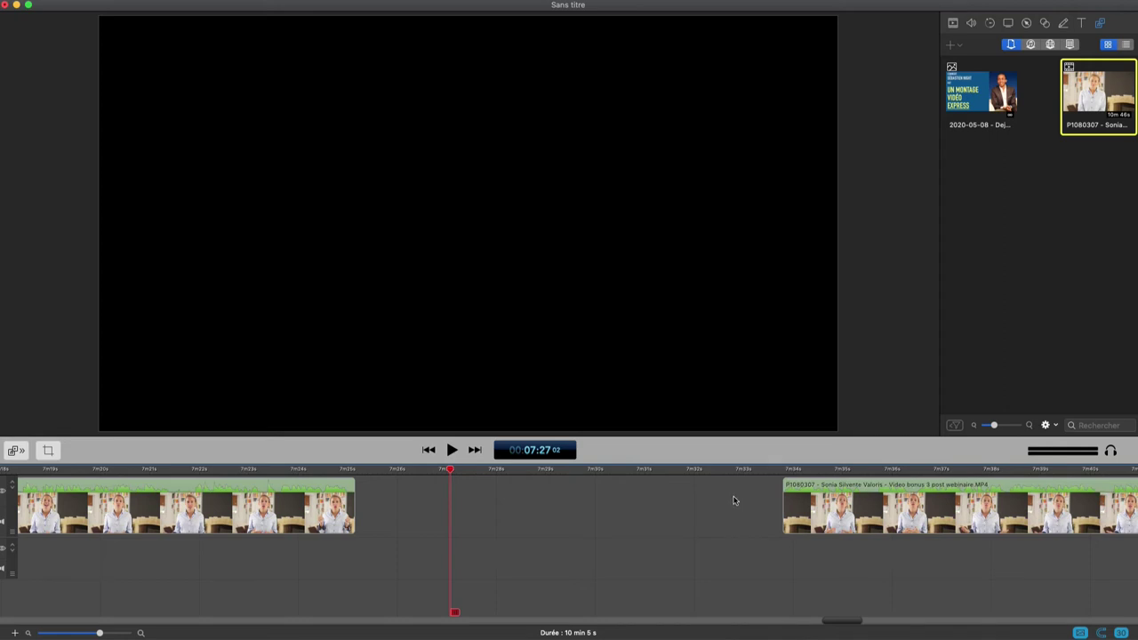
left_click(788, 502)
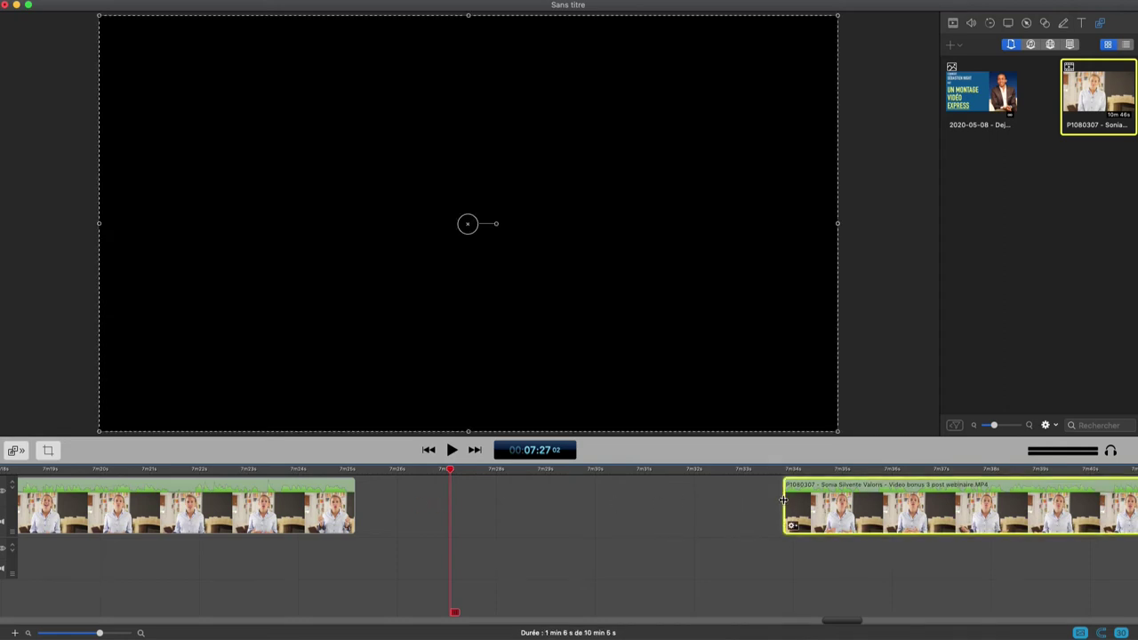
left_click_drag(783, 499, 775, 501)
left_click(747, 504)
key("BackSpace")
- Replay the adjusted join at 7:25 from about 7:24
left_click(293, 471)
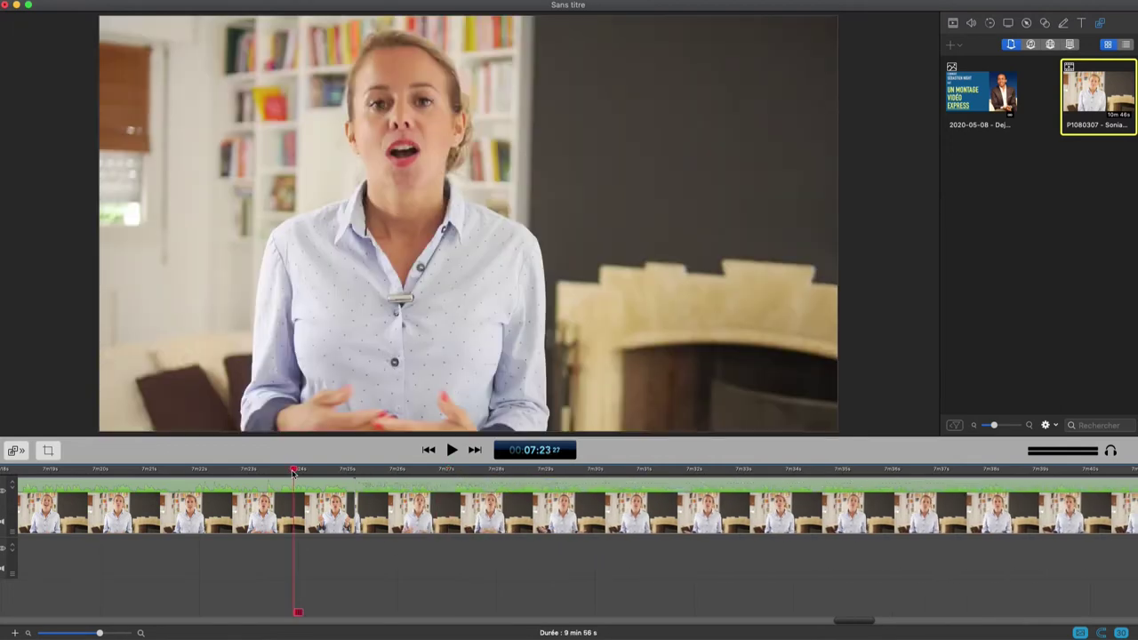
key("space")
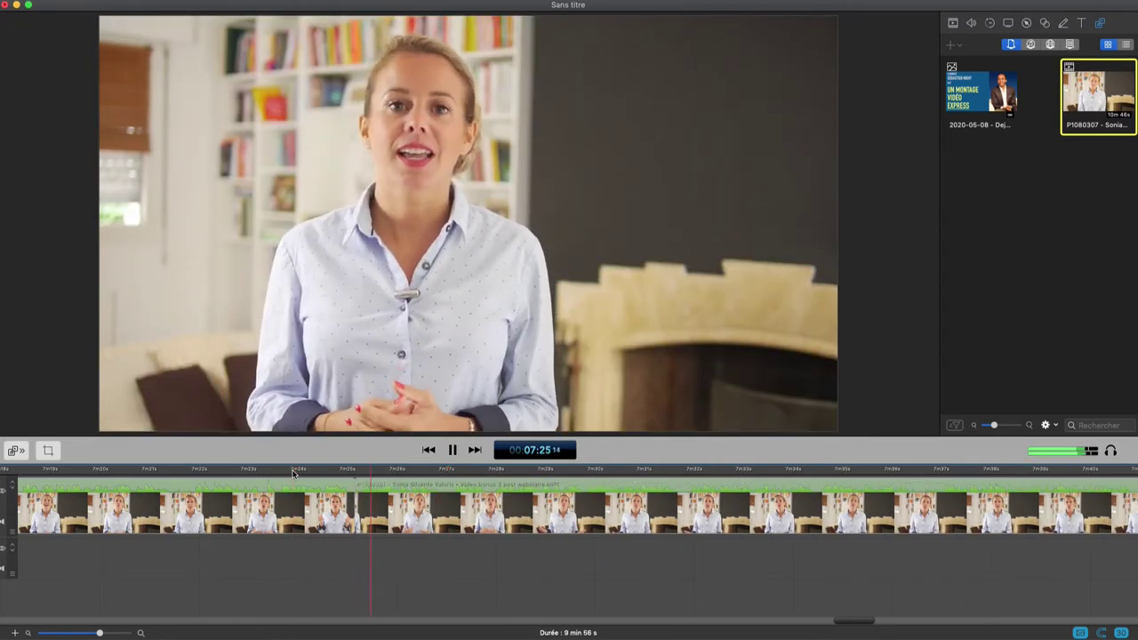
key("space")
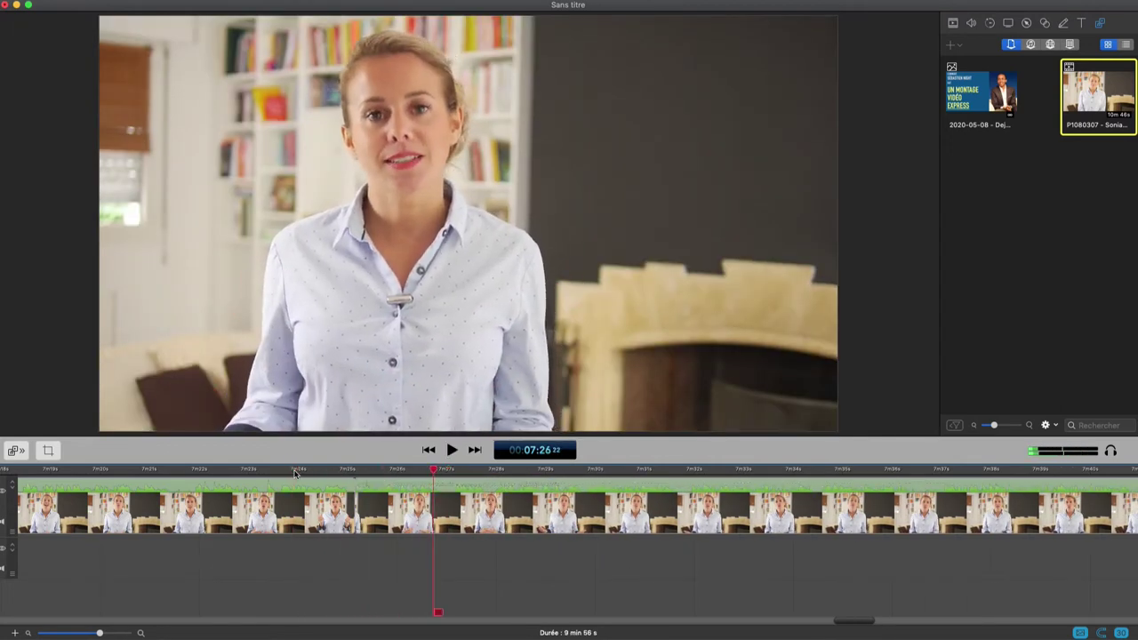
- Restore the two deleted pieces and delete only the one between about 7:25 and 7:30
key("super+z")
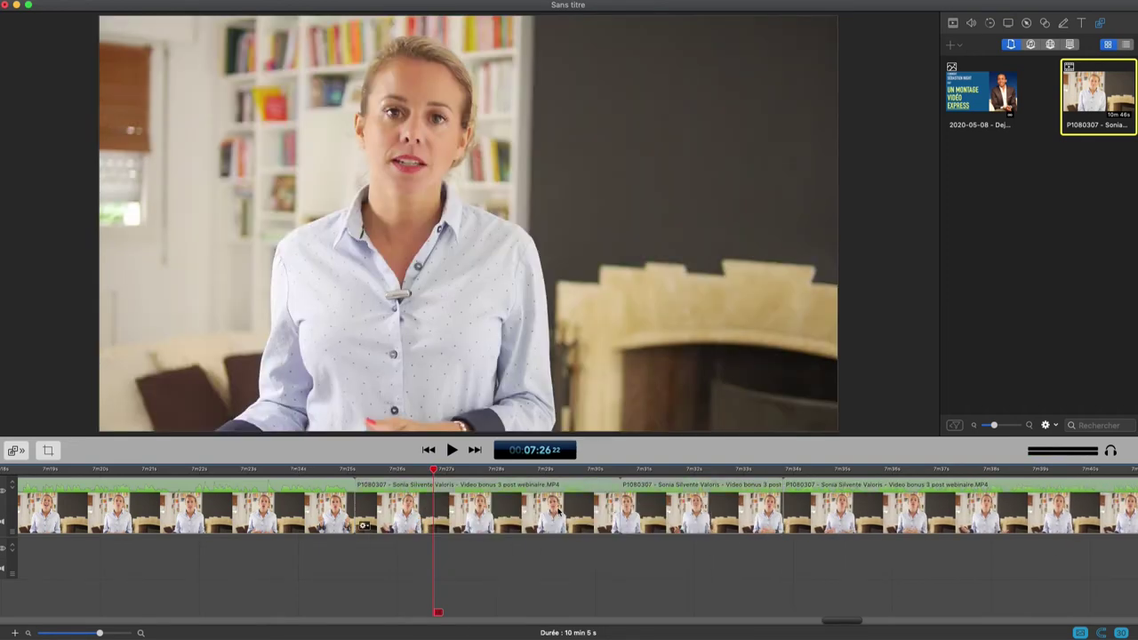
left_click(620, 502)
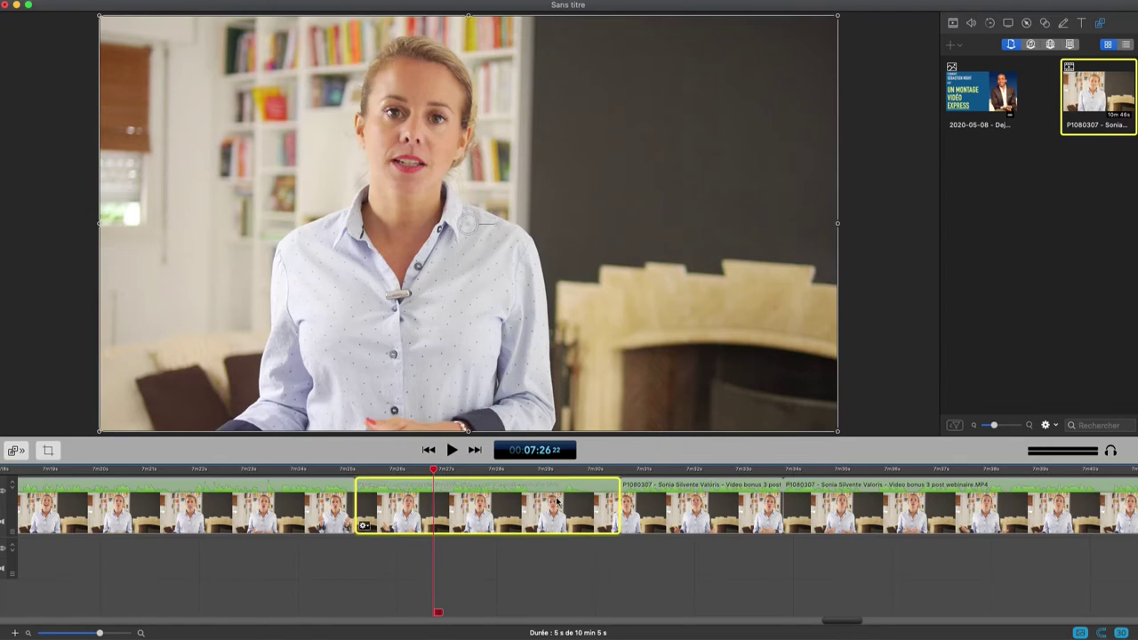
key("Delete")
- Split the clip before the gap at 7:21:17 and delete the piece running from there to 7:25
left_click_drag(193, 474, 176, 476)
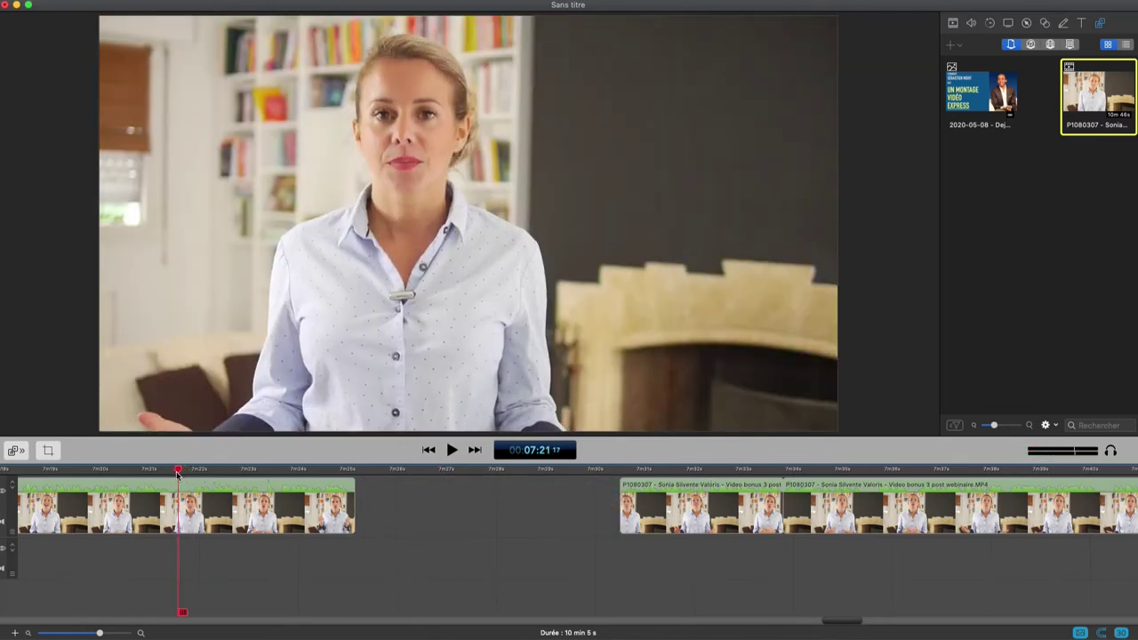
left_click(183, 498)
key("super+b")
left_click(211, 495)
key("Delete")
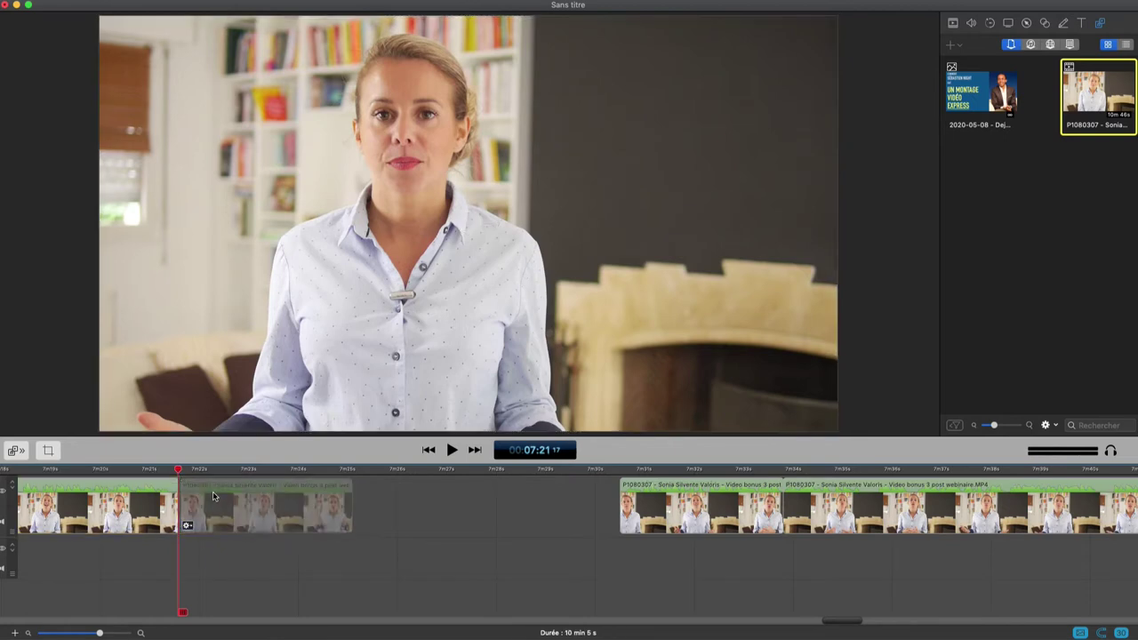
- Close the gap after 7:21:17 and play across the new join, returning the playhead to 7:21:26
left_click(211, 495)
key("Delete")
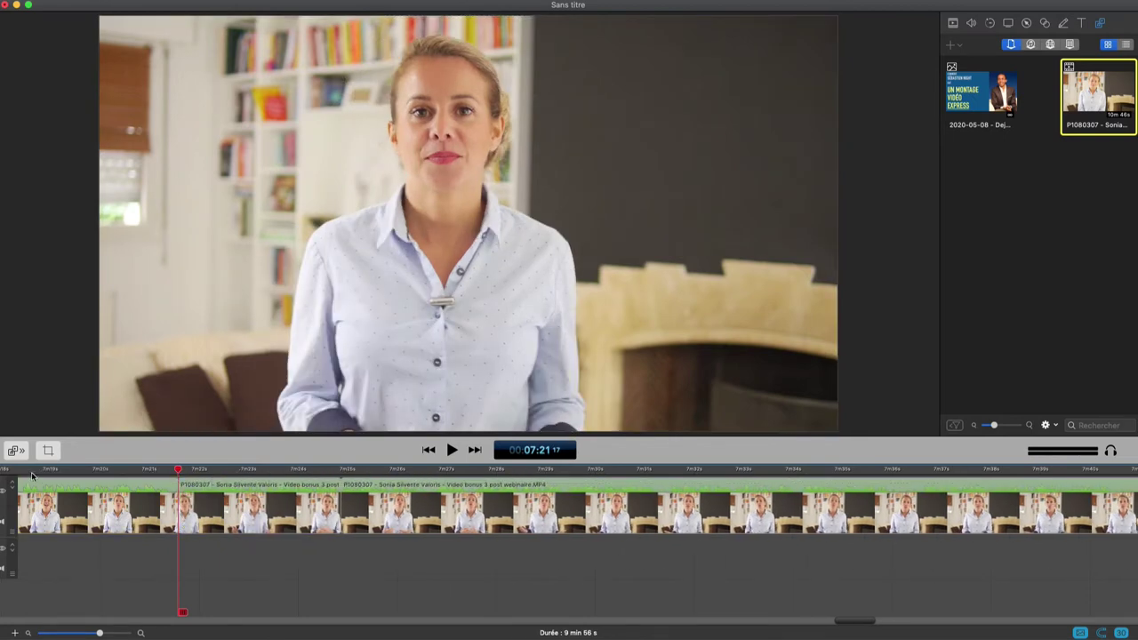
key("space")
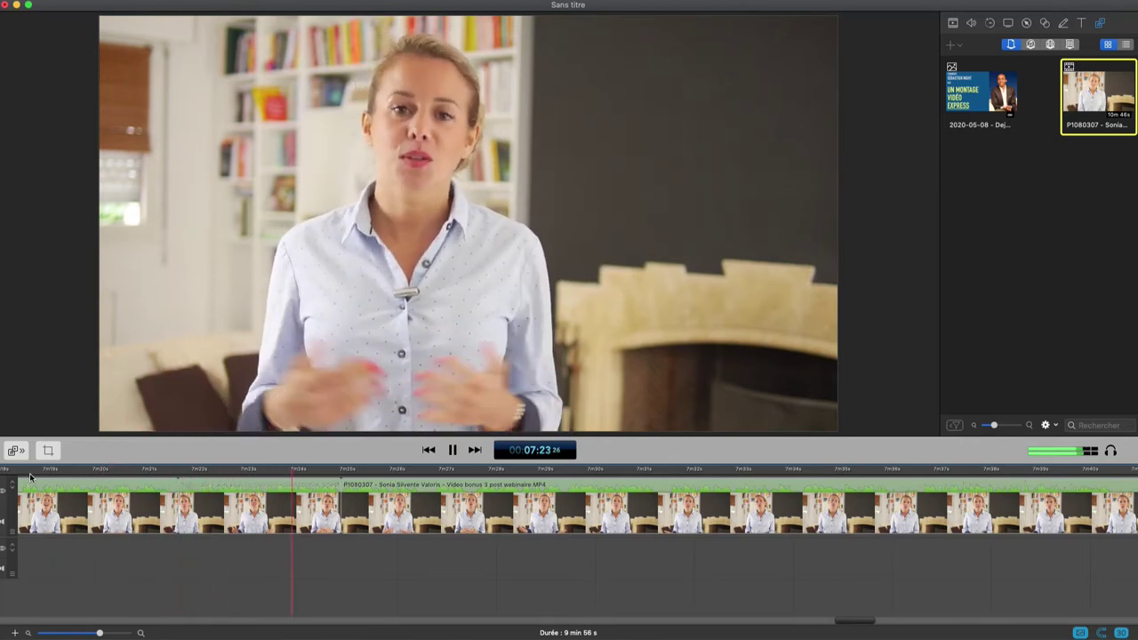
key("space")
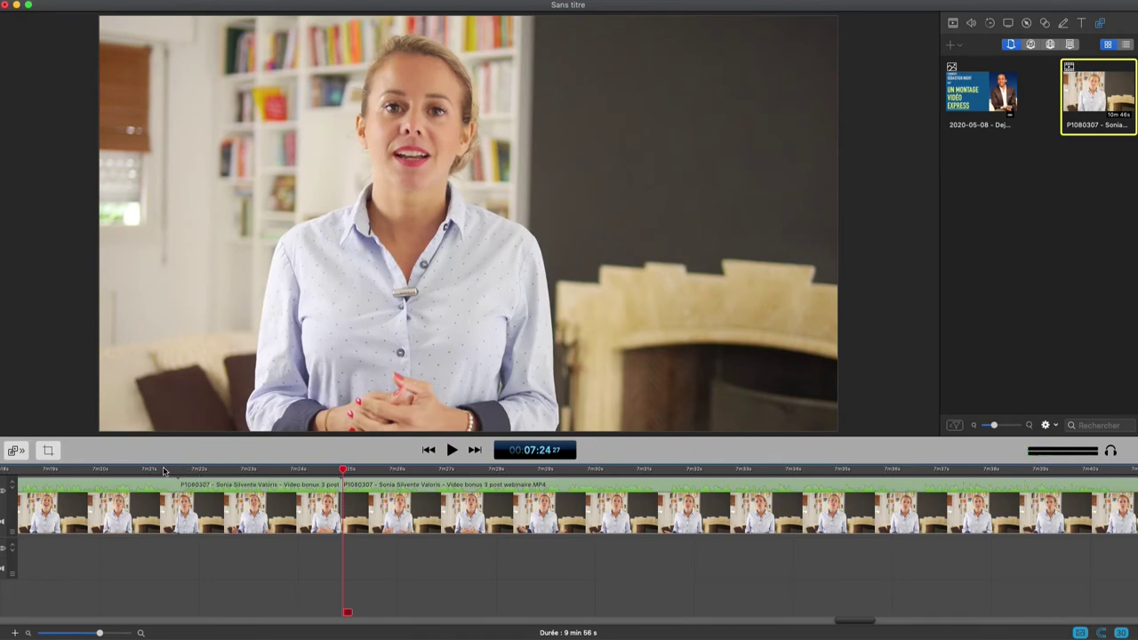
left_click_drag(167, 469, 193, 469)
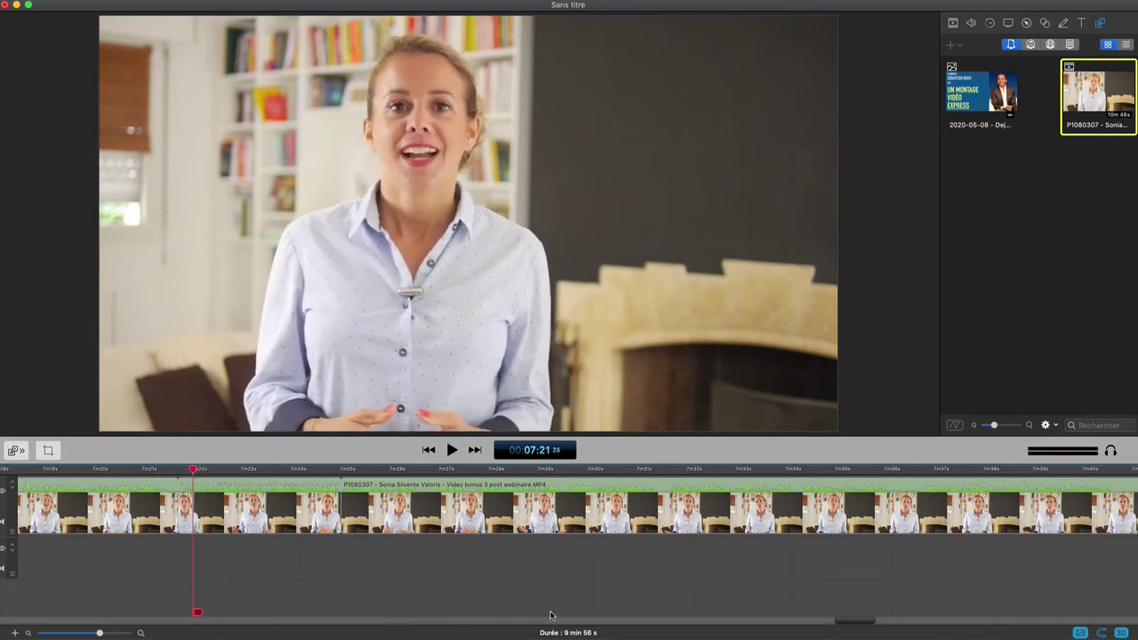
- Review the footage leading up to the join by playing from about 7:17 to 7:19
left_click_drag(854, 623, 827, 623)
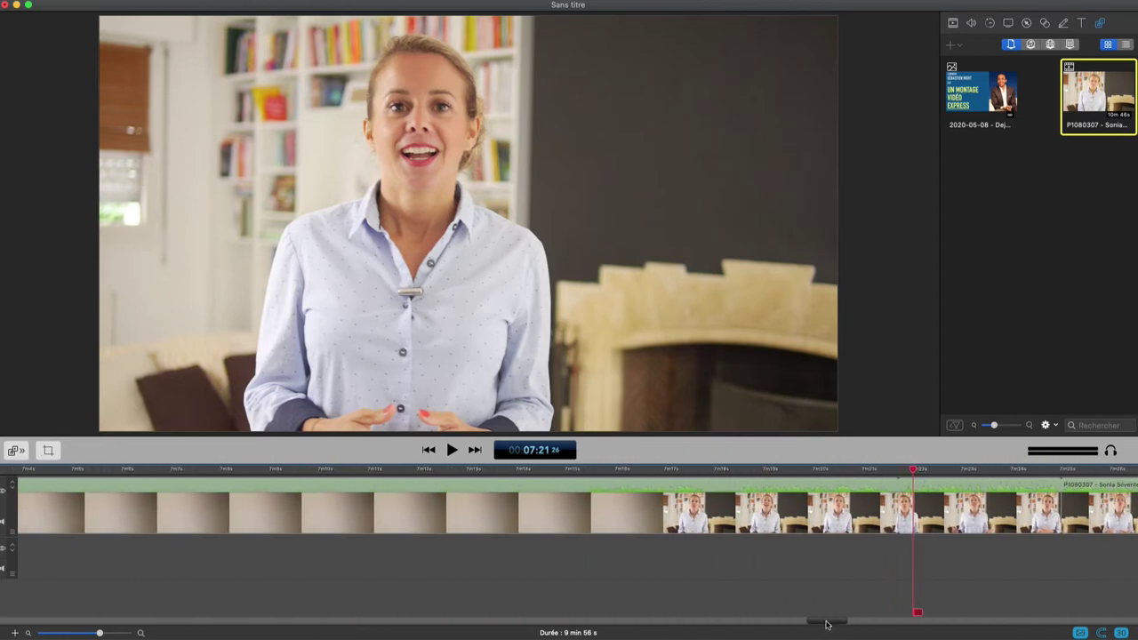
left_click(685, 469)
key("space")
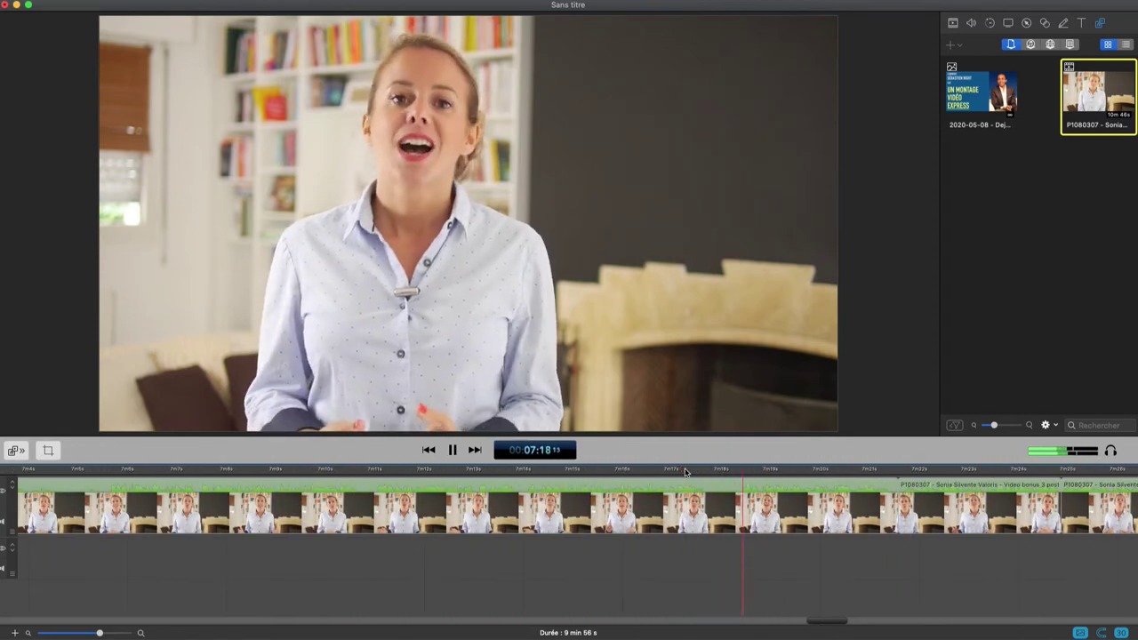
key("space")
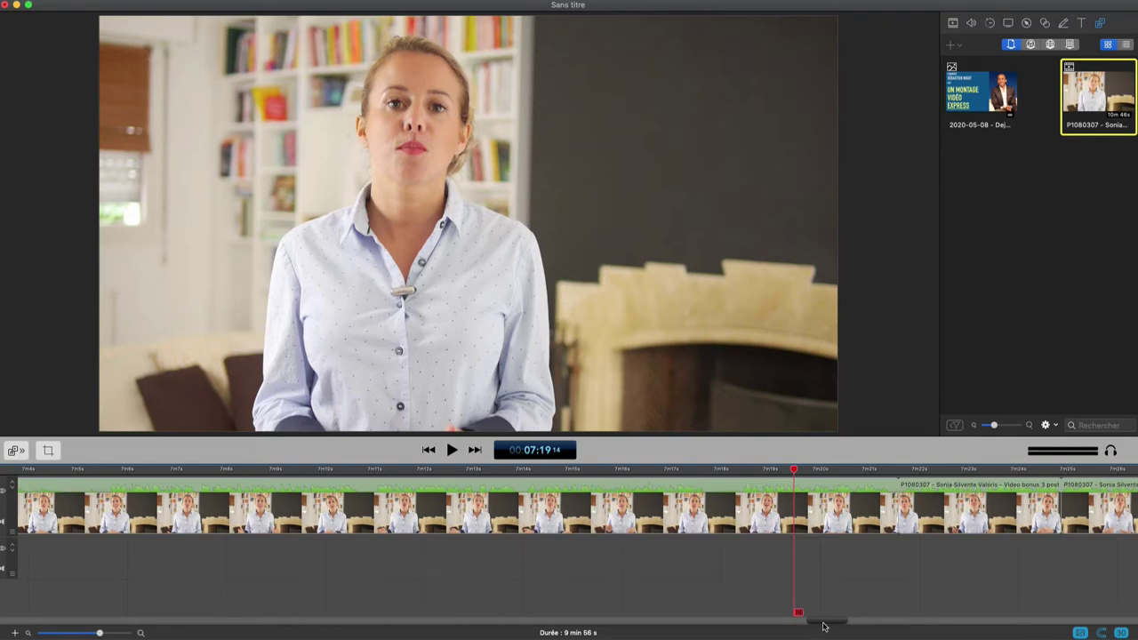
- Examine the earlier footage for a cut point by playing short passages from about 7:10, 7:05 and 7:03
left_click_drag(822, 627, 810, 626)
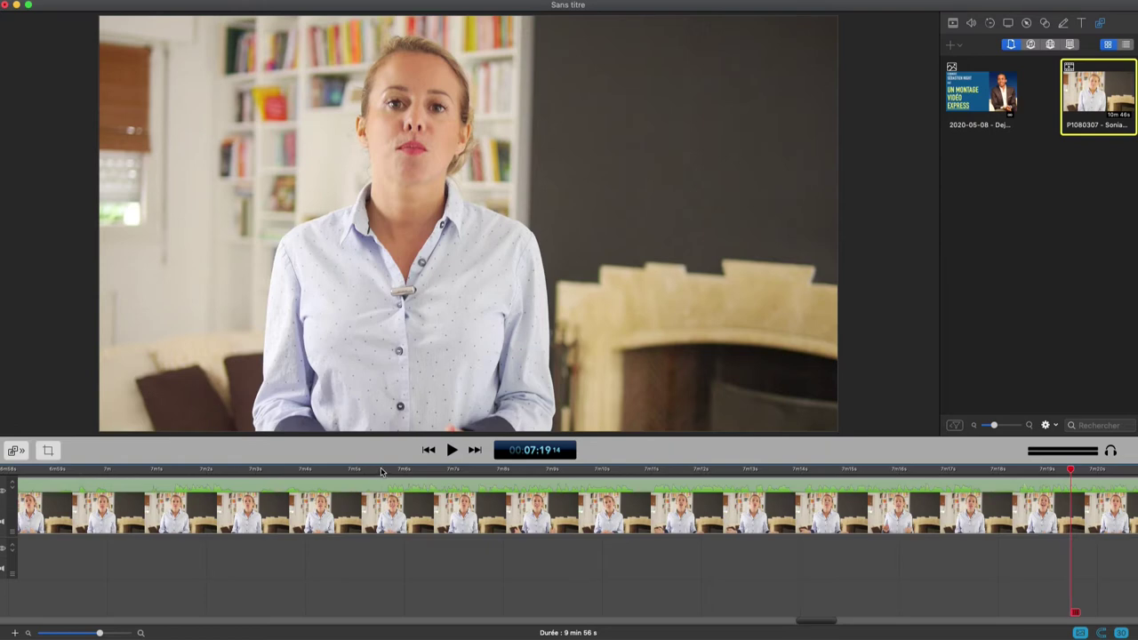
left_click(381, 471)
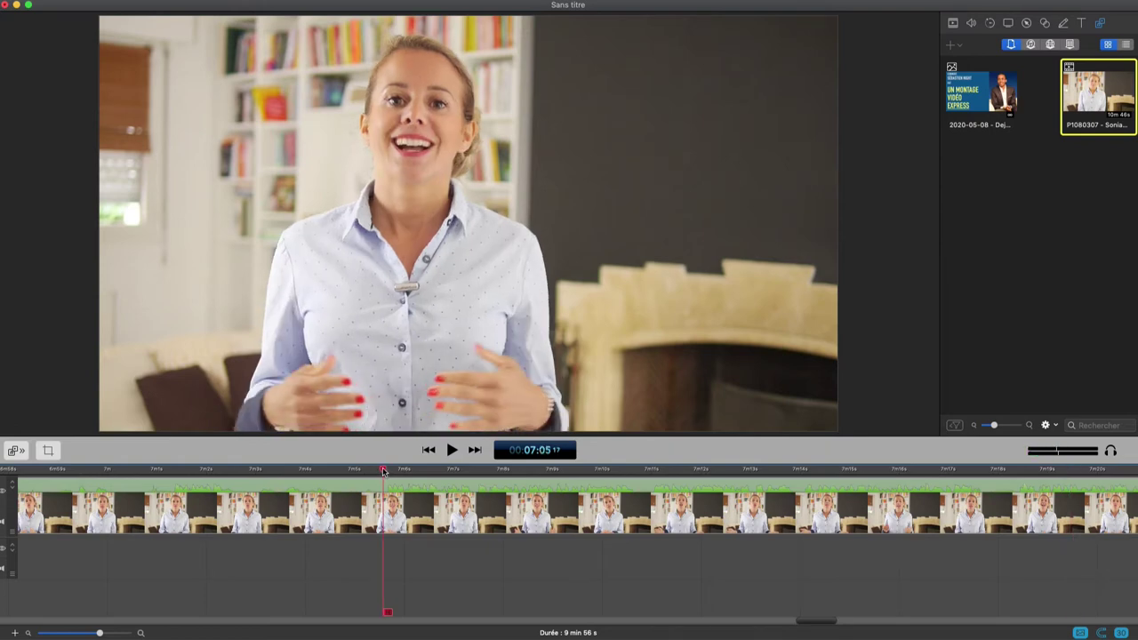
left_click(626, 471)
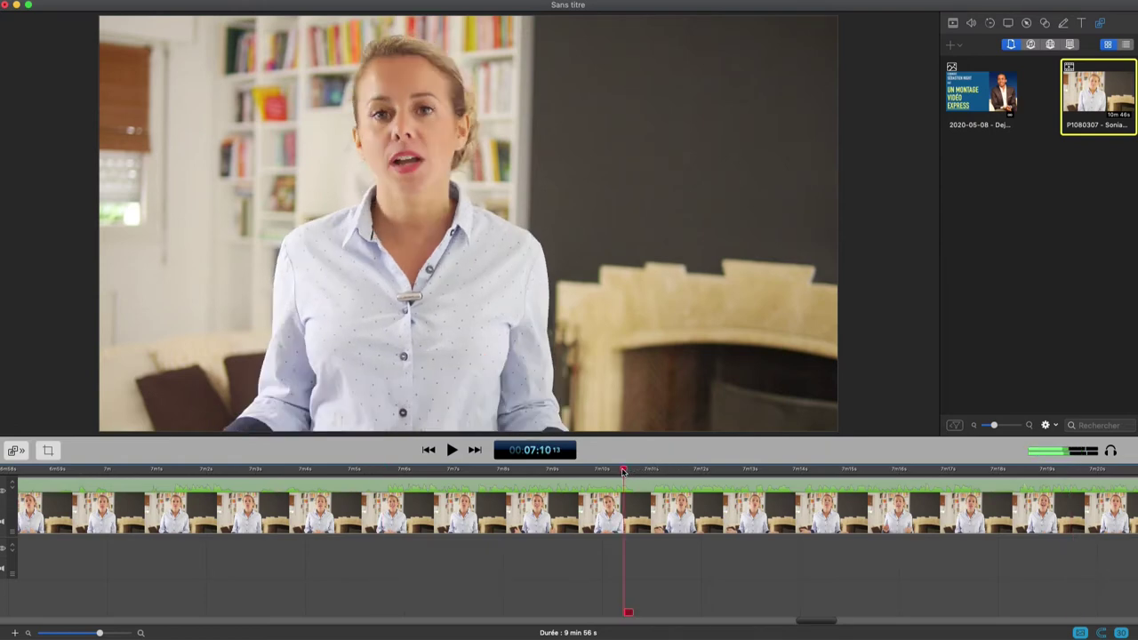
key("space")
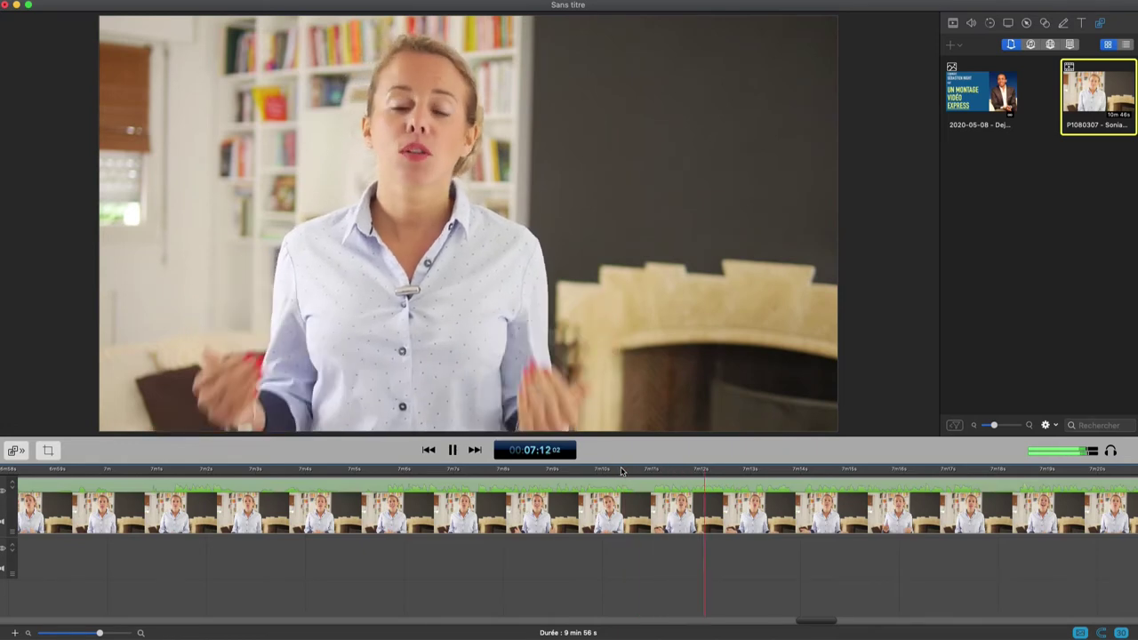
key("space")
left_click(360, 472)
key("space")
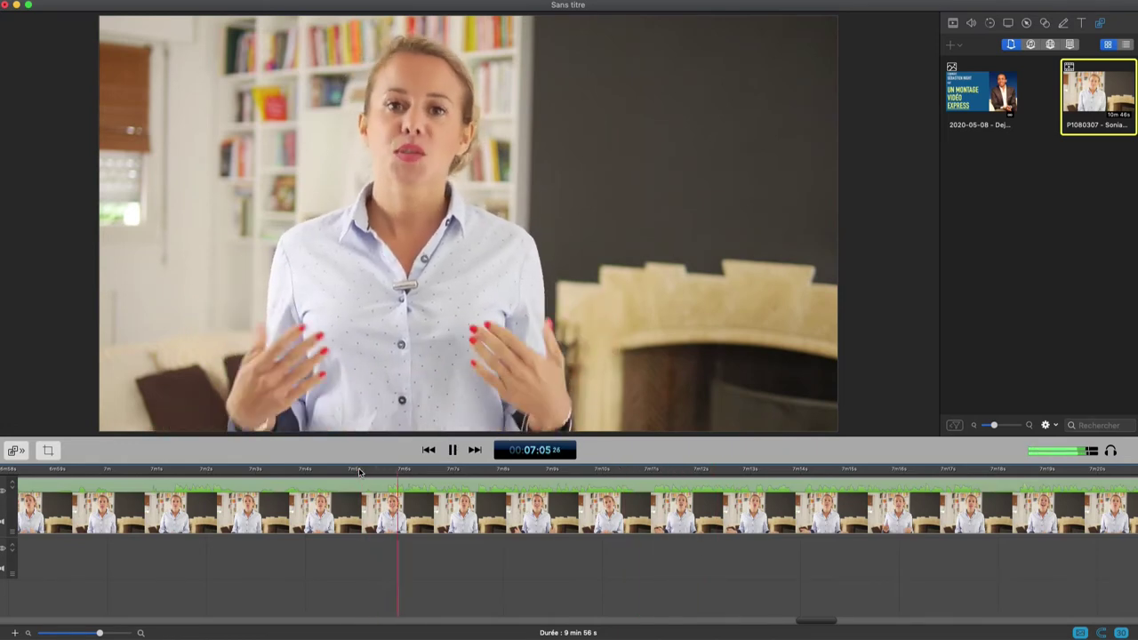
key("space")
left_click(277, 471)
key("space")
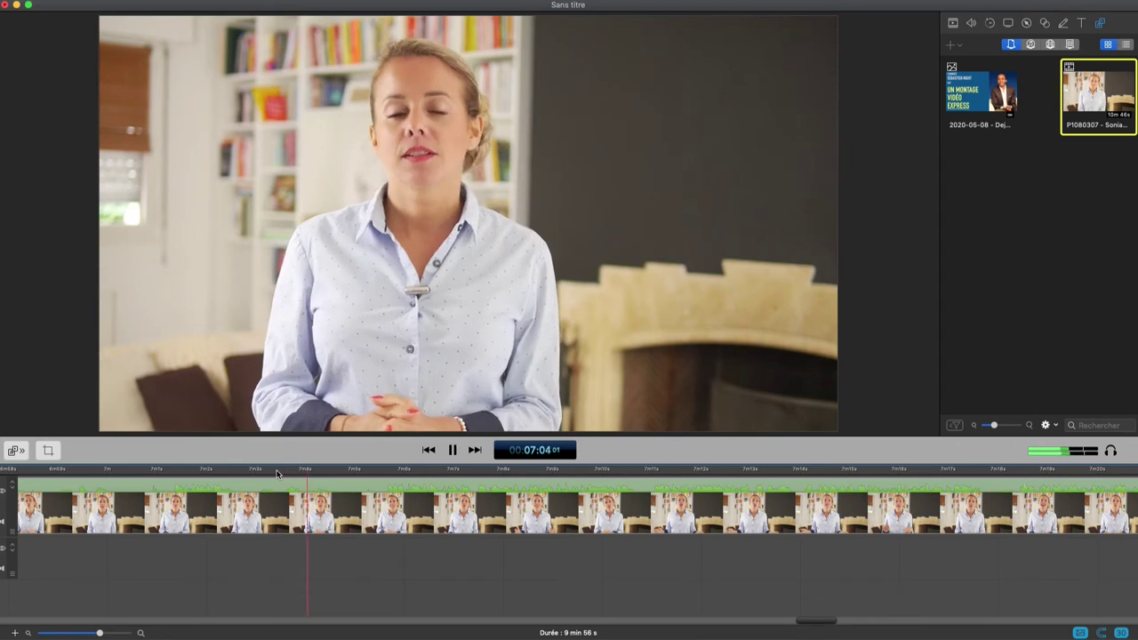
key("space")
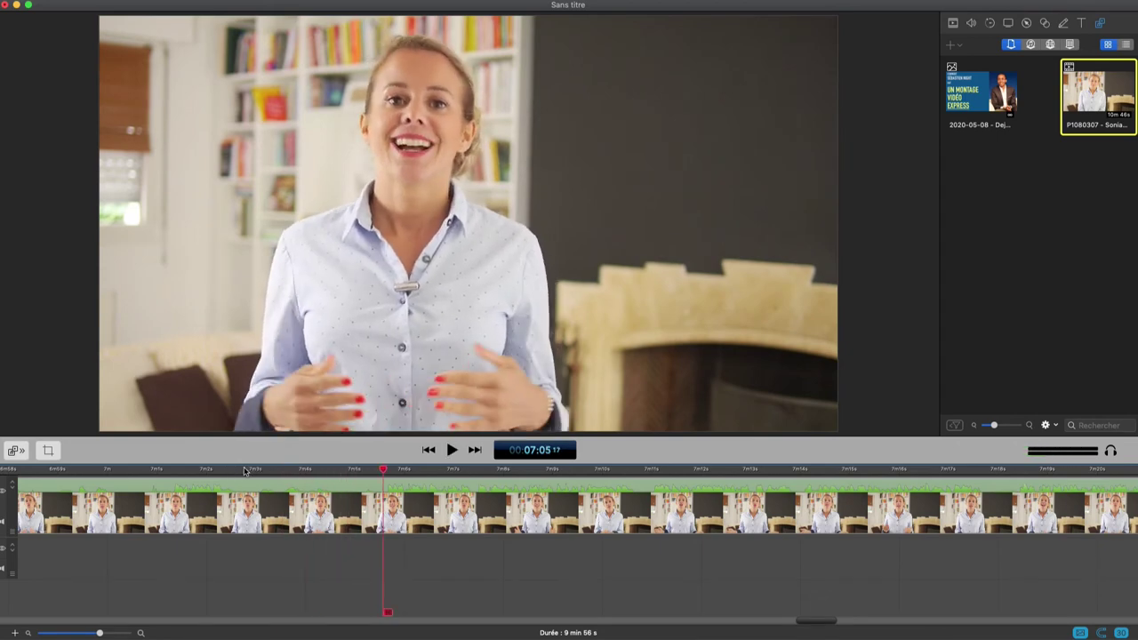
- Split the long clip at 7:05:18
left_click(384, 471)
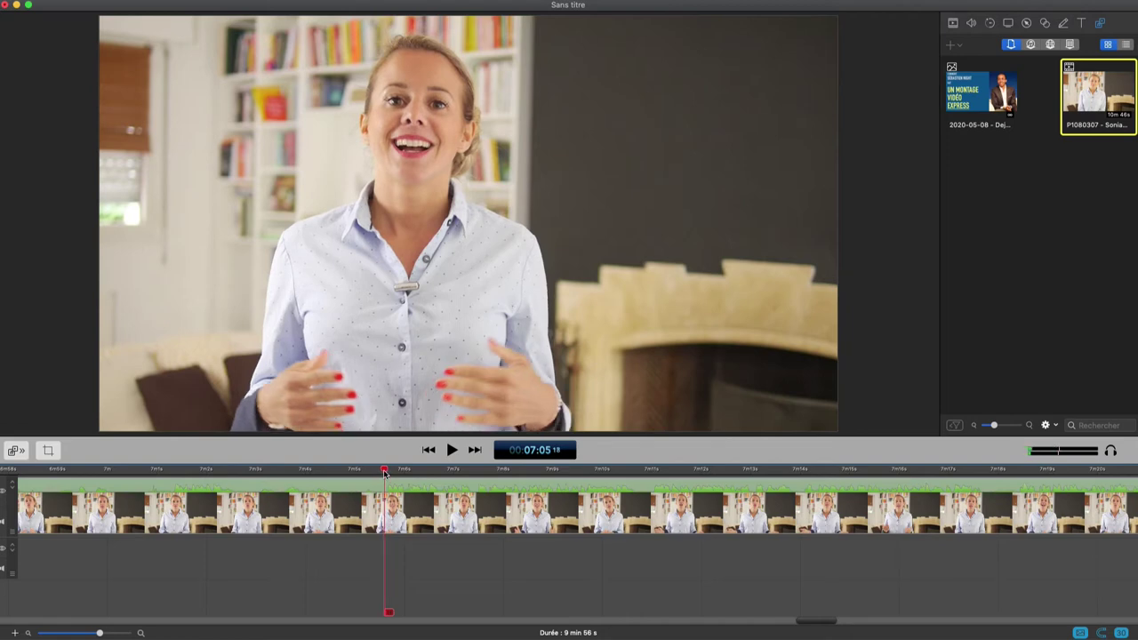
left_click(383, 484)
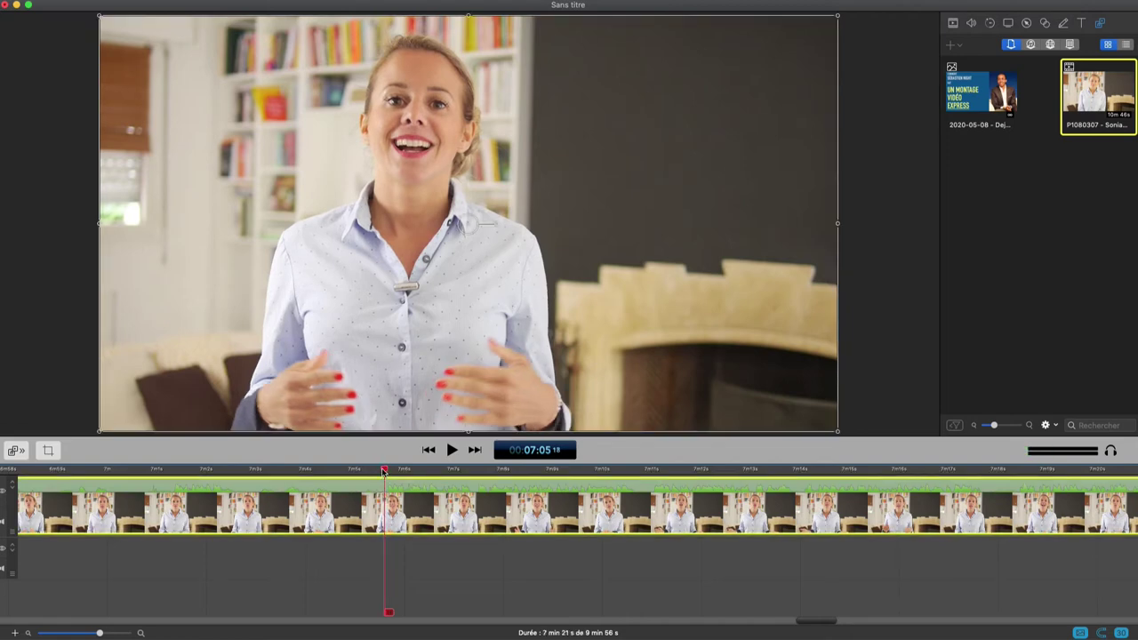
mouse_move(384, 471)
left_mouse_down()
mouse_move(364, 473)
mouse_move(384, 474)
left_mouse_up()
key("super+b")
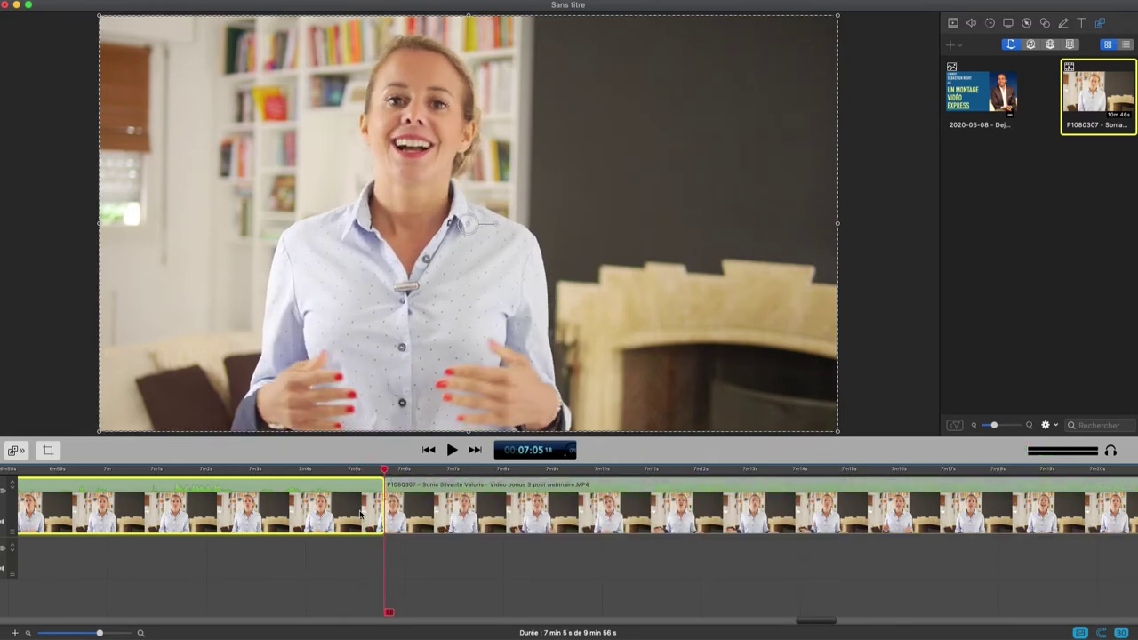
- Compare both sides of the split at 7:05:18 by playing from about 7:01 and from the split itself
left_click_drag(801, 622, 788, 618)
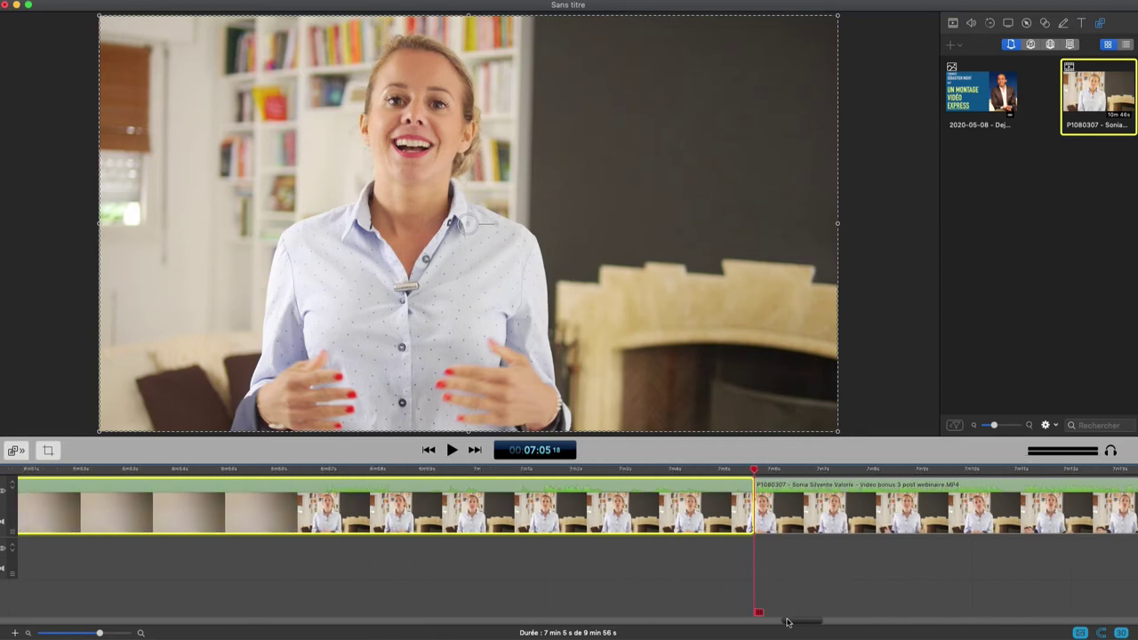
left_click(568, 471)
key("space")
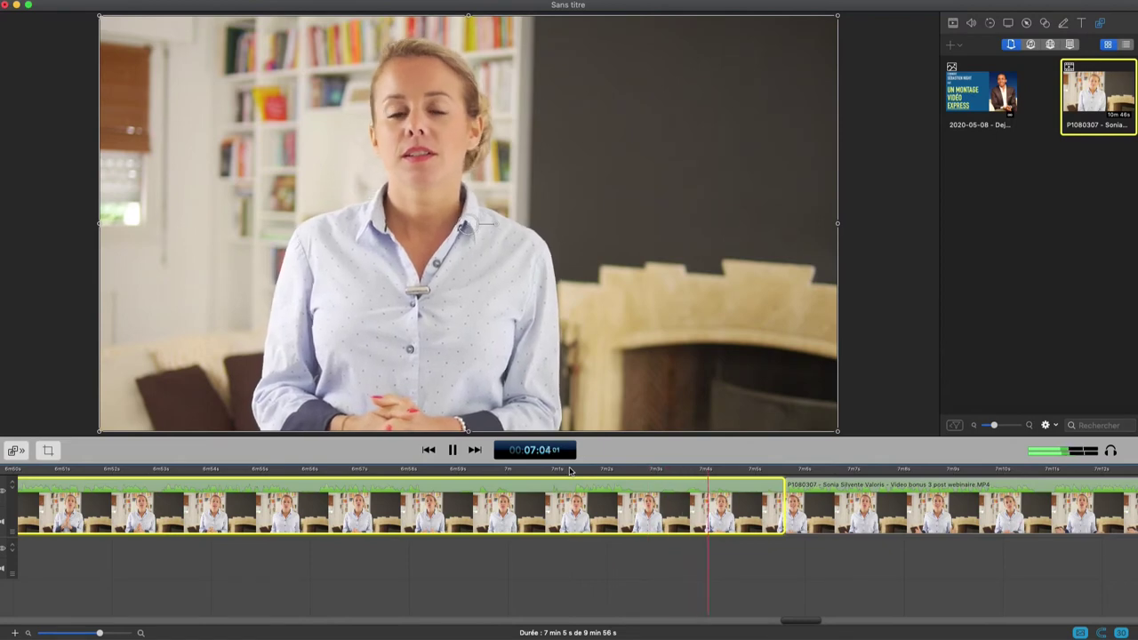
key("space")
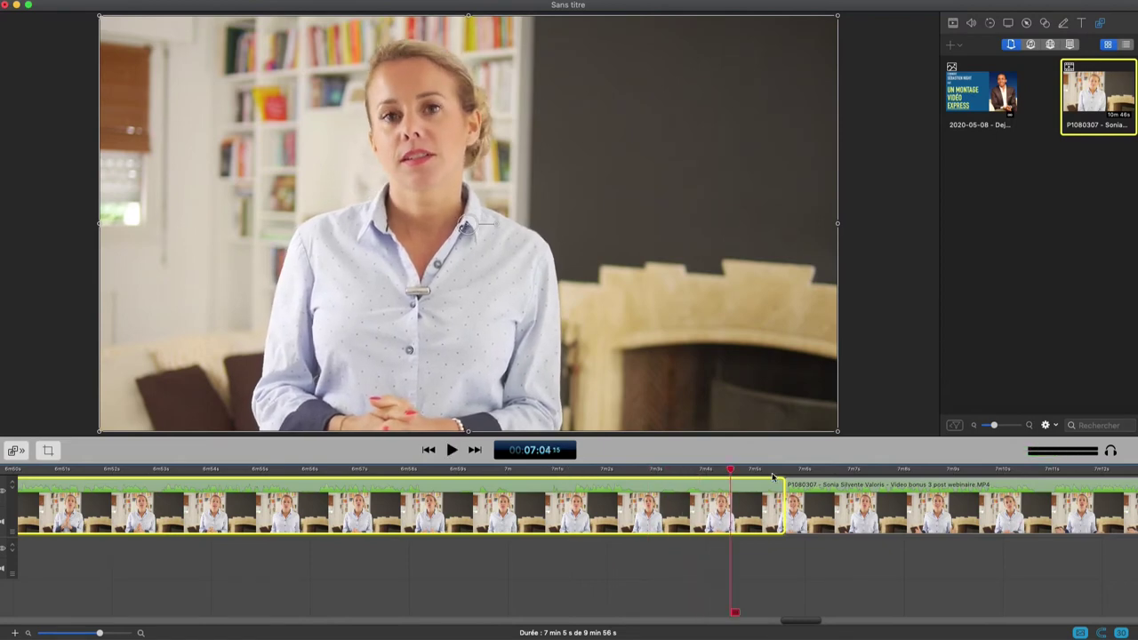
left_click(784, 471)
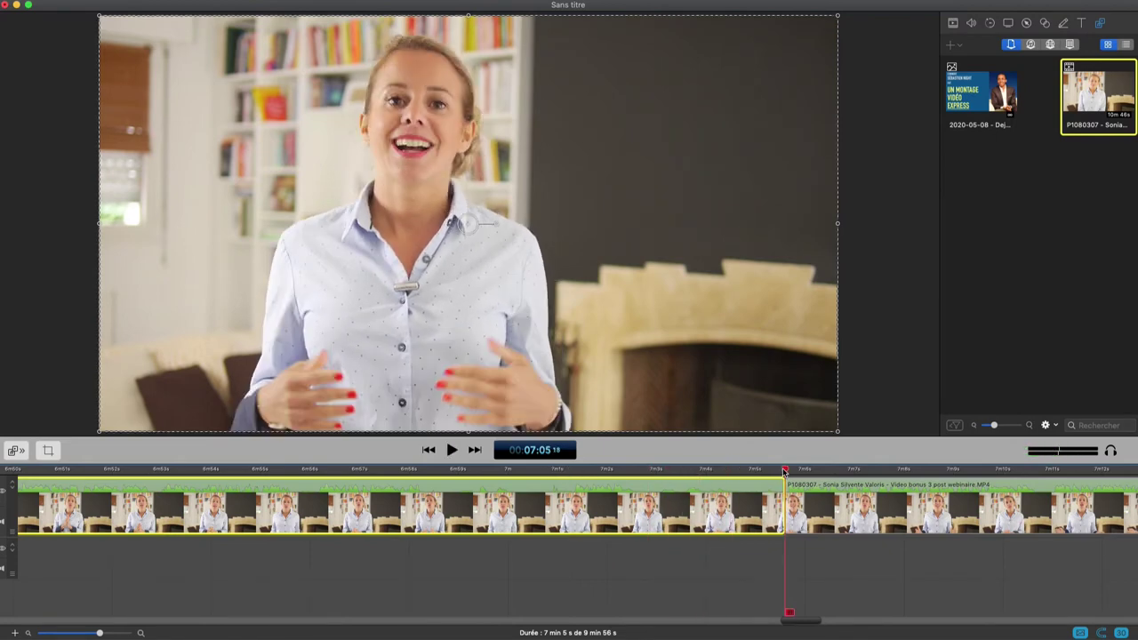
key("space")
key("space")
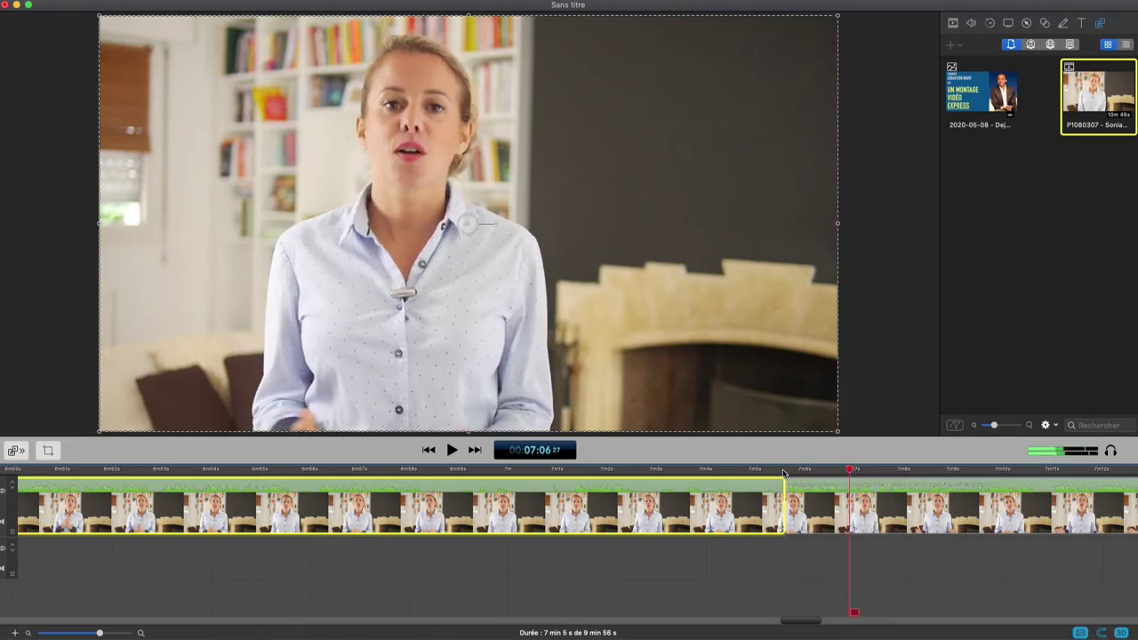
- Review the footage before the split in backward jumps, playing from about 6:56, 6:53 and 6:49
left_click(314, 471)
key("space")
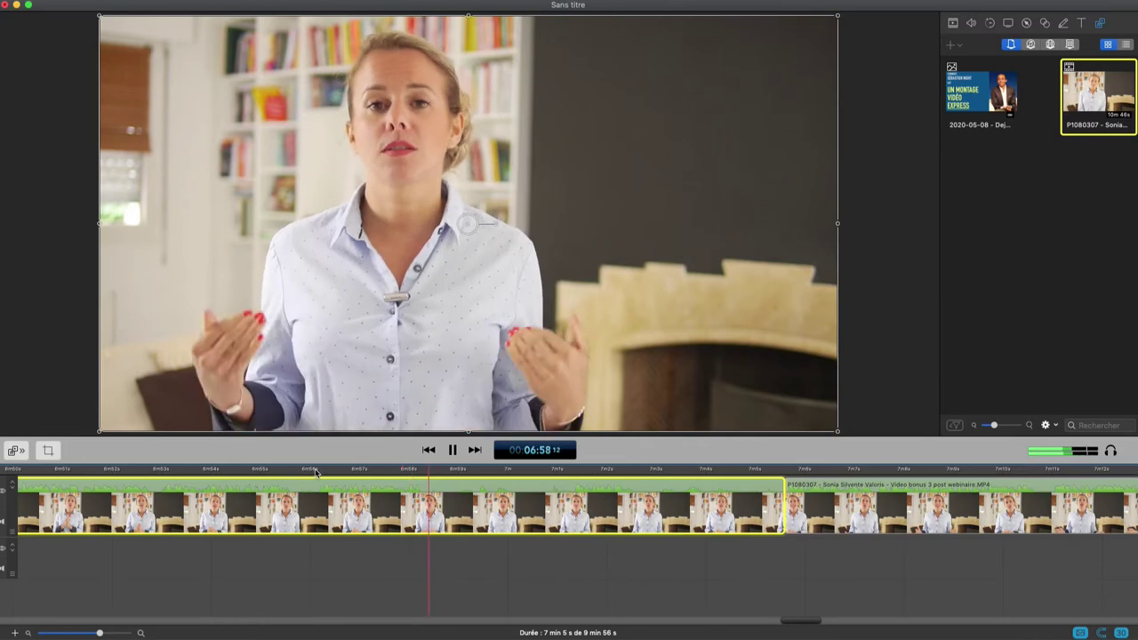
left_click(158, 476)
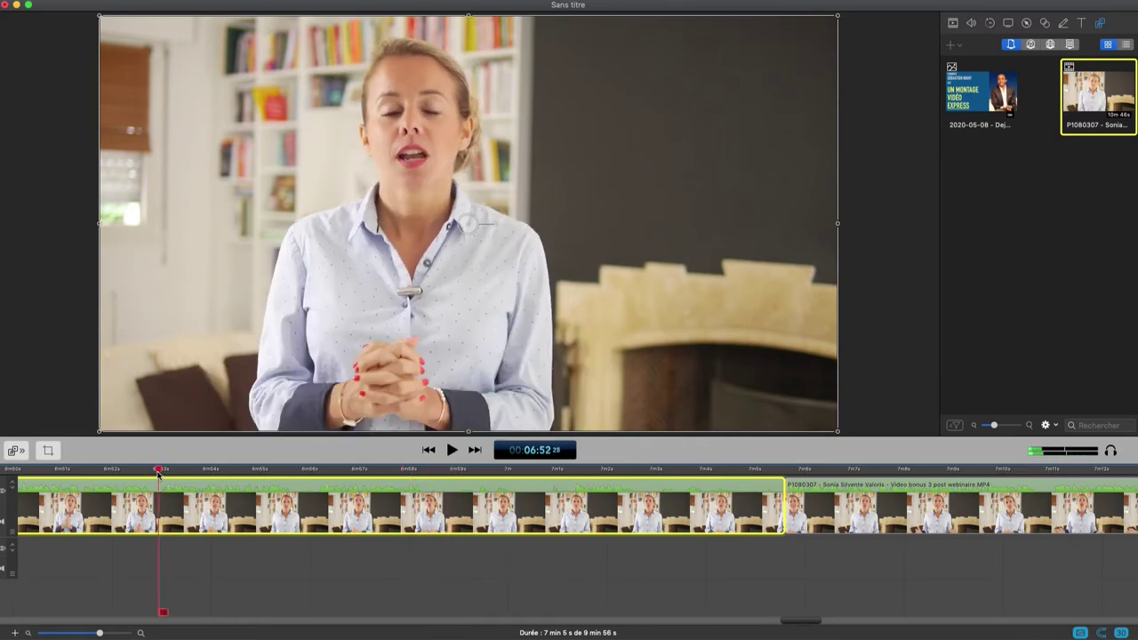
key("space")
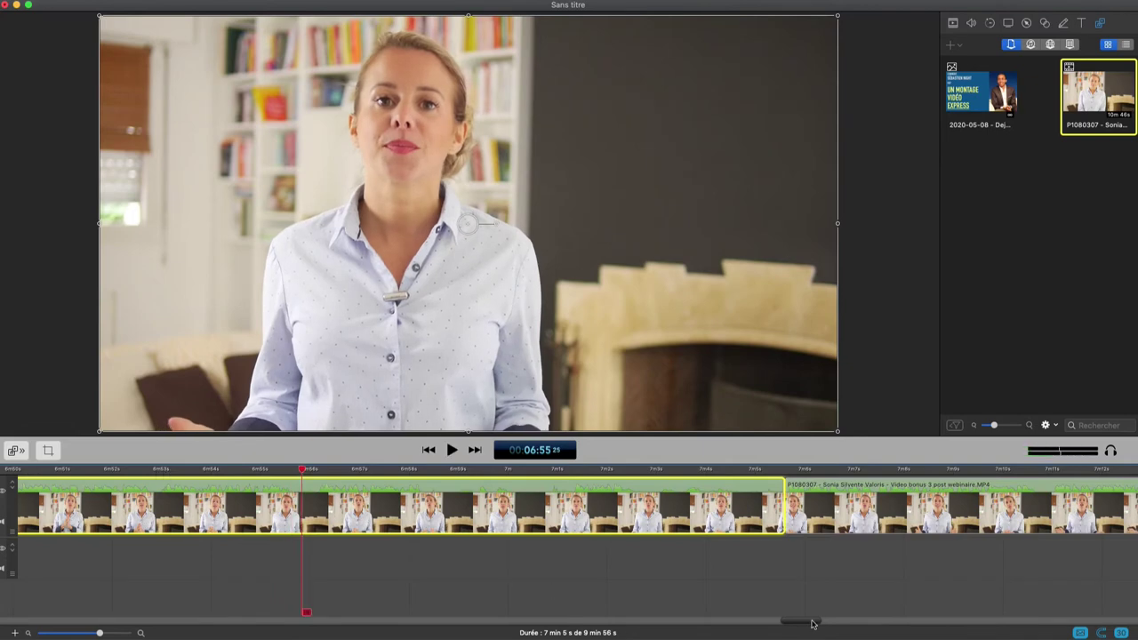
left_click_drag(812, 624, 803, 625)
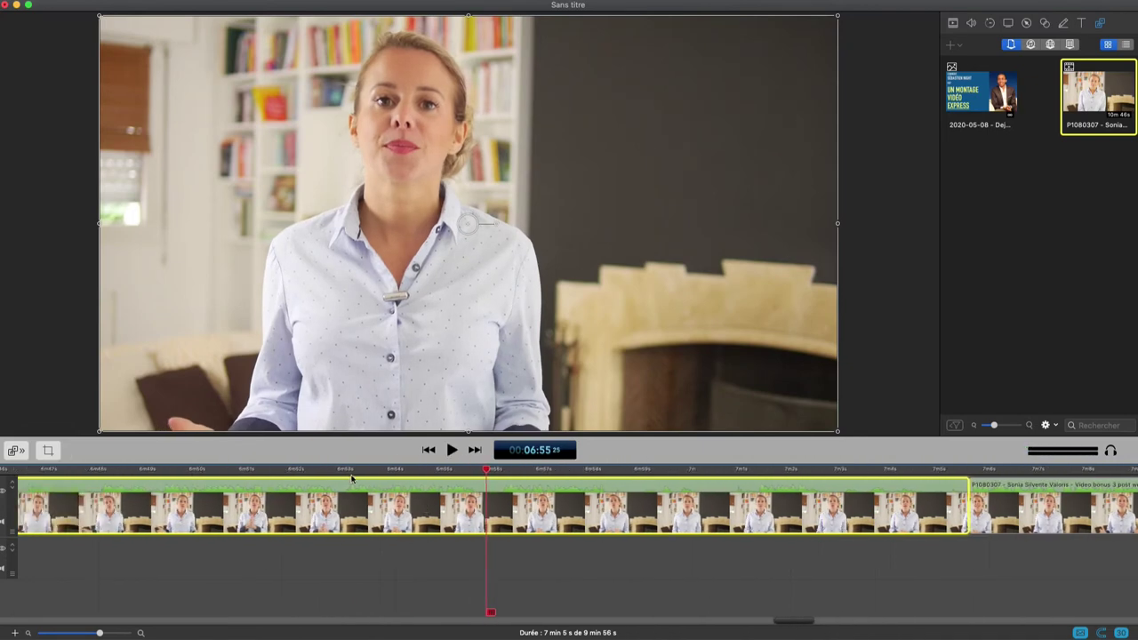
left_click(165, 473)
key("space")
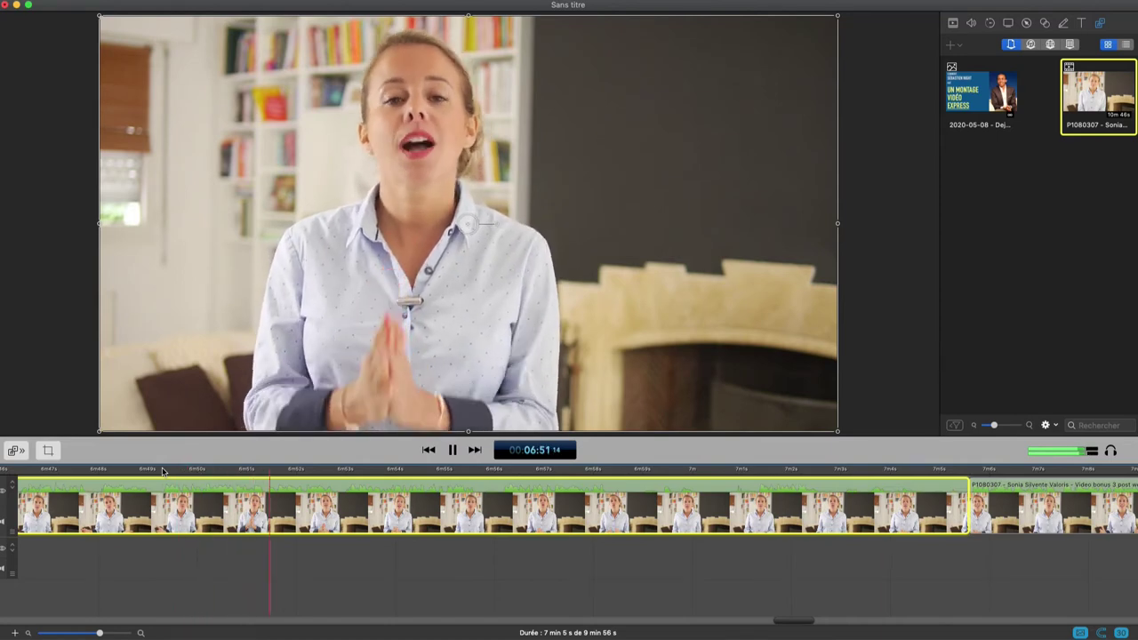
key("space")
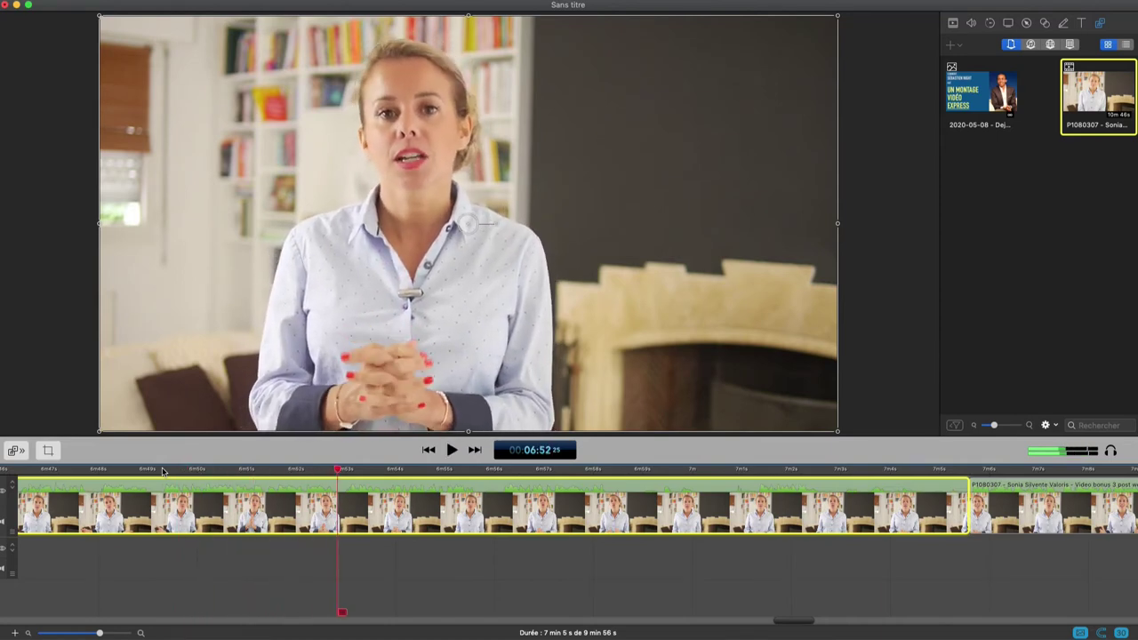
- Check the footage at 6:47:22 and play the passage from about 6:43
left_click(86, 470)
left_click(786, 629)
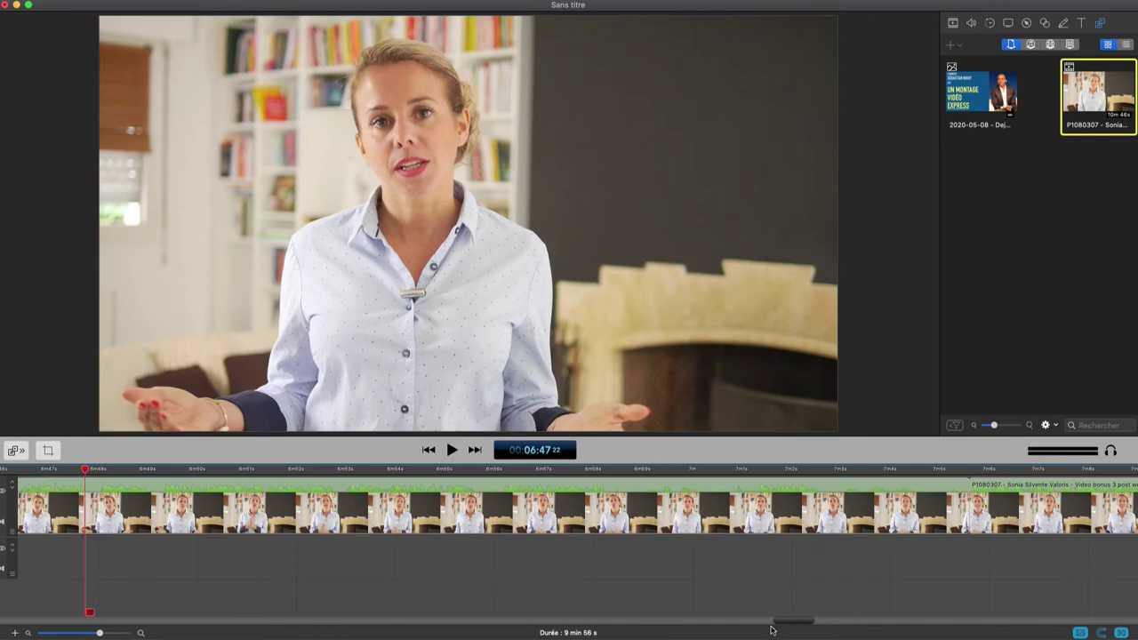
left_click_drag(781, 626, 764, 626)
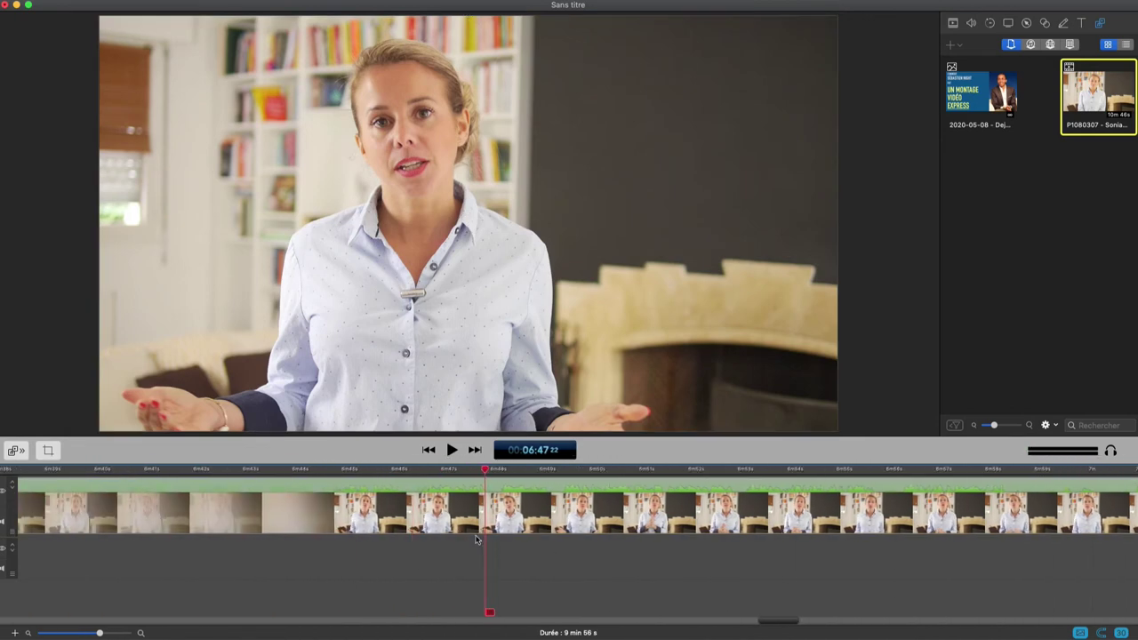
left_click(269, 471)
key("space")
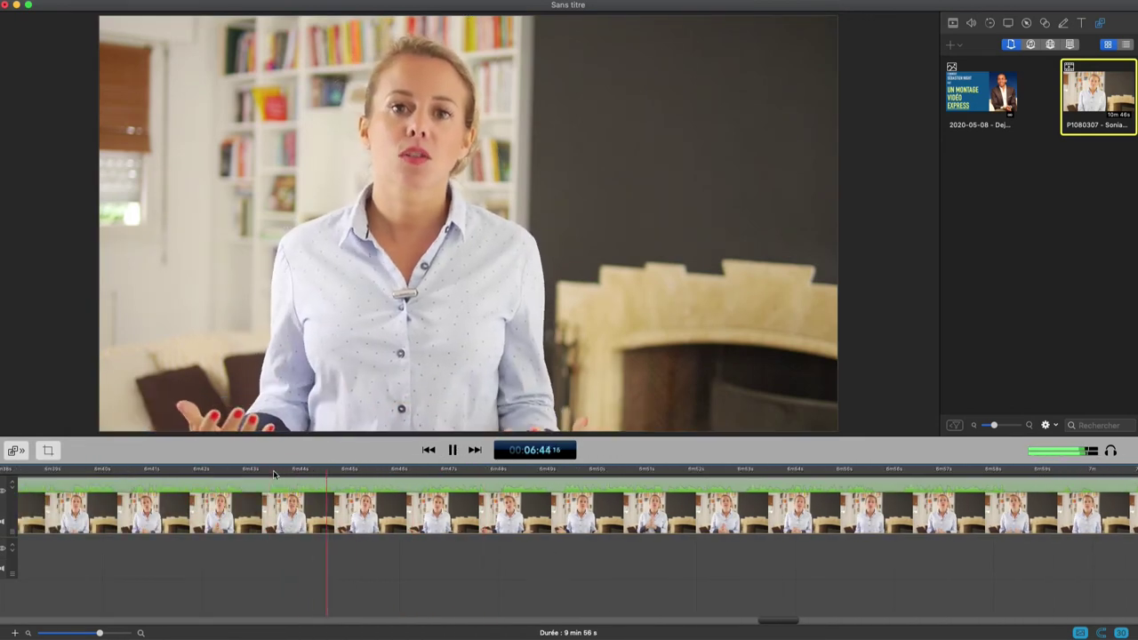
key("space")
- Preview the passage from 6:43:01 and split the clip at that point
left_click_drag(265, 471, 253, 471)
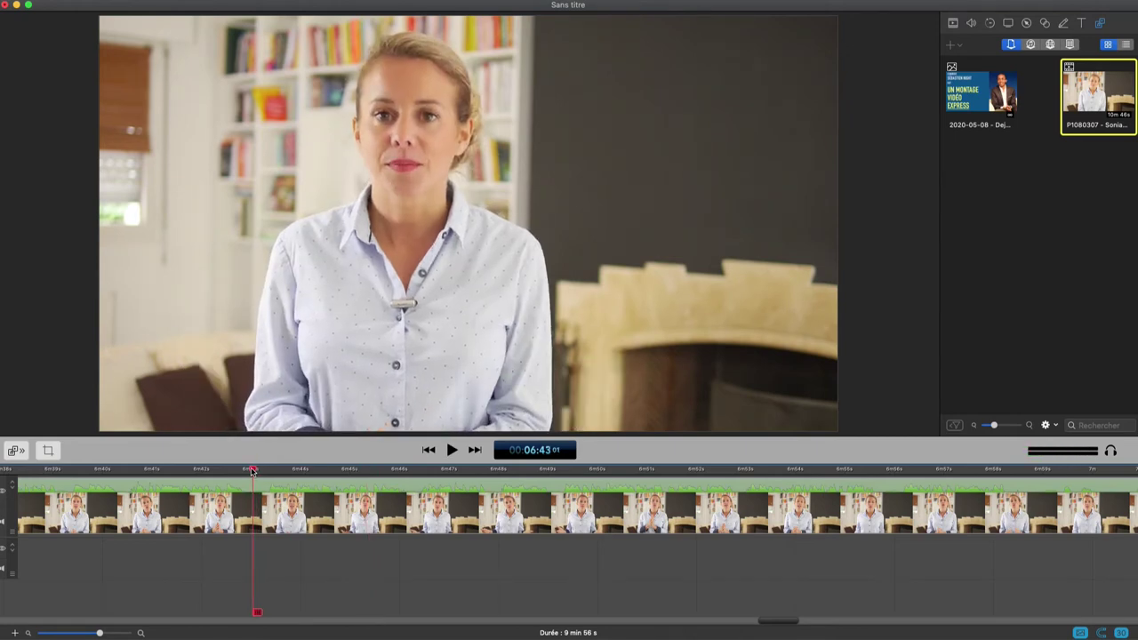
key("space")
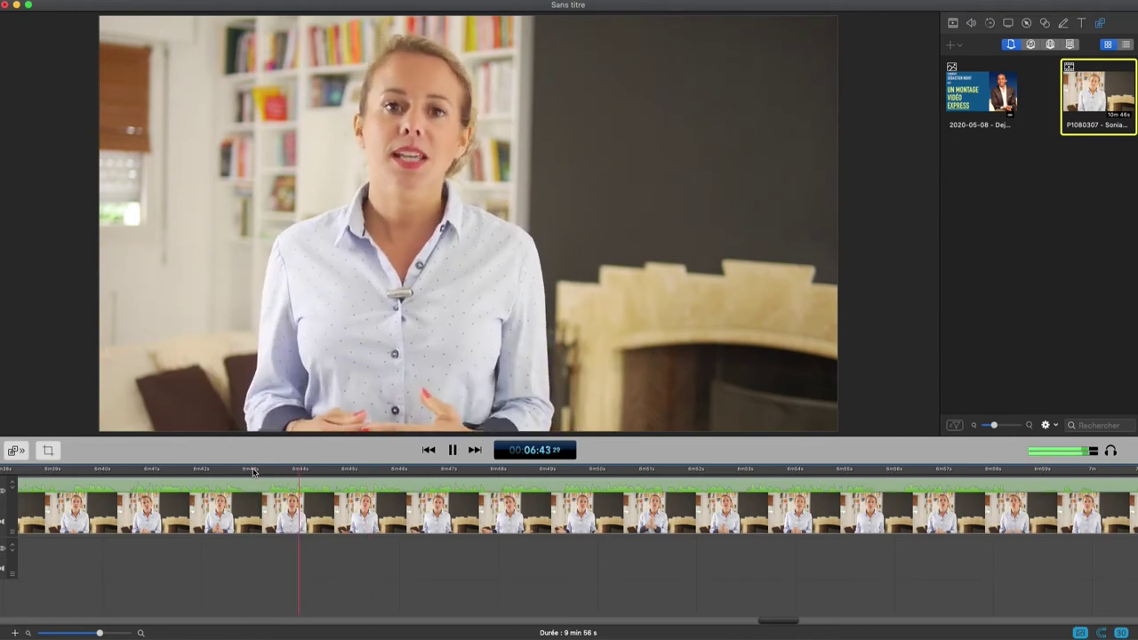
left_click(252, 468)
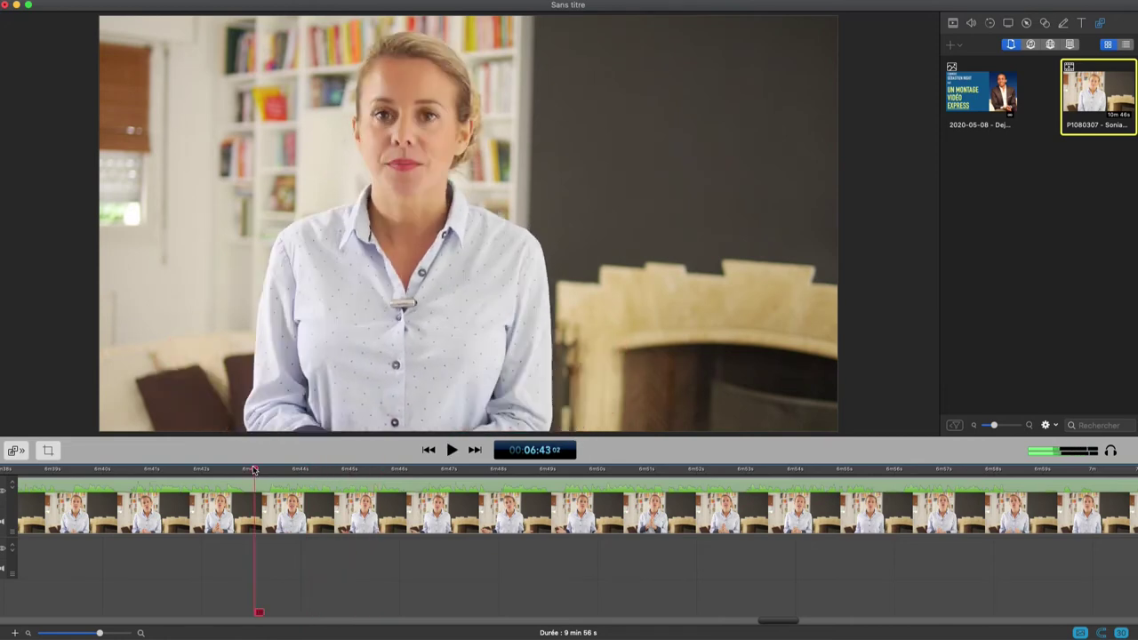
left_click(255, 494)
key("super+b")
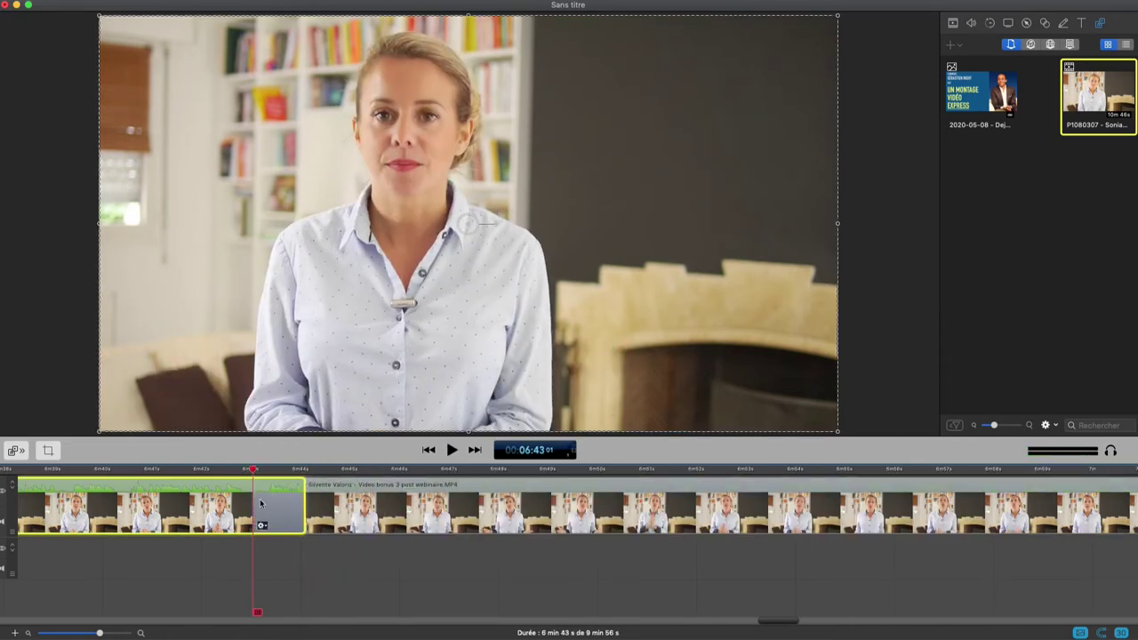
- Delete the short leftover section after the split at 6:43:01, close the gap and play the footage following the new join
left_click(295, 494)
key("Delete")
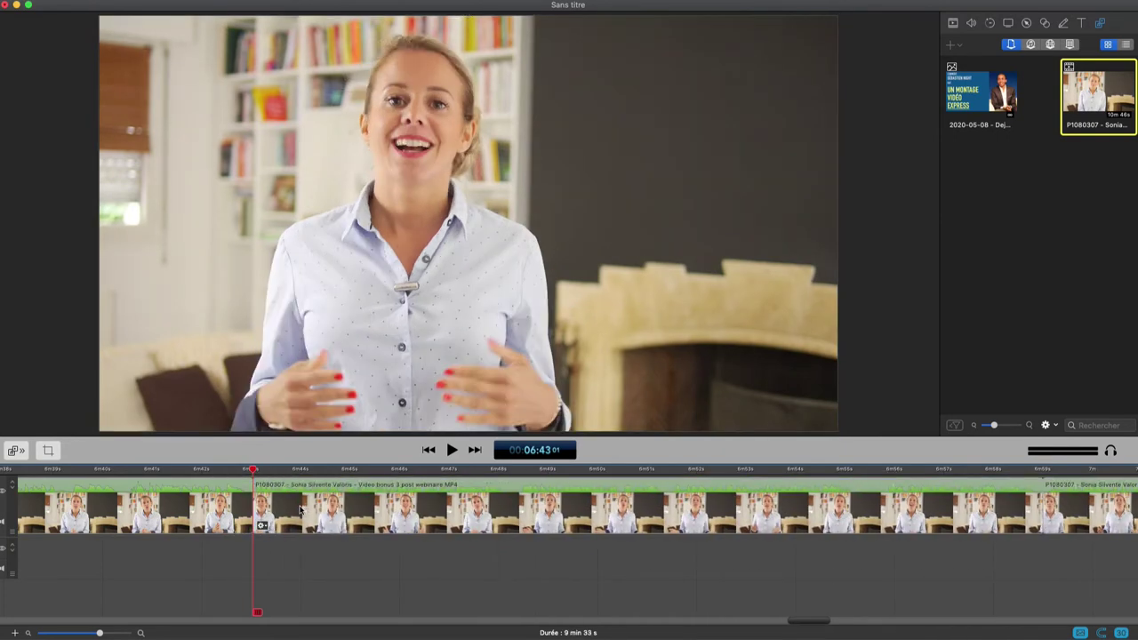
key("space")
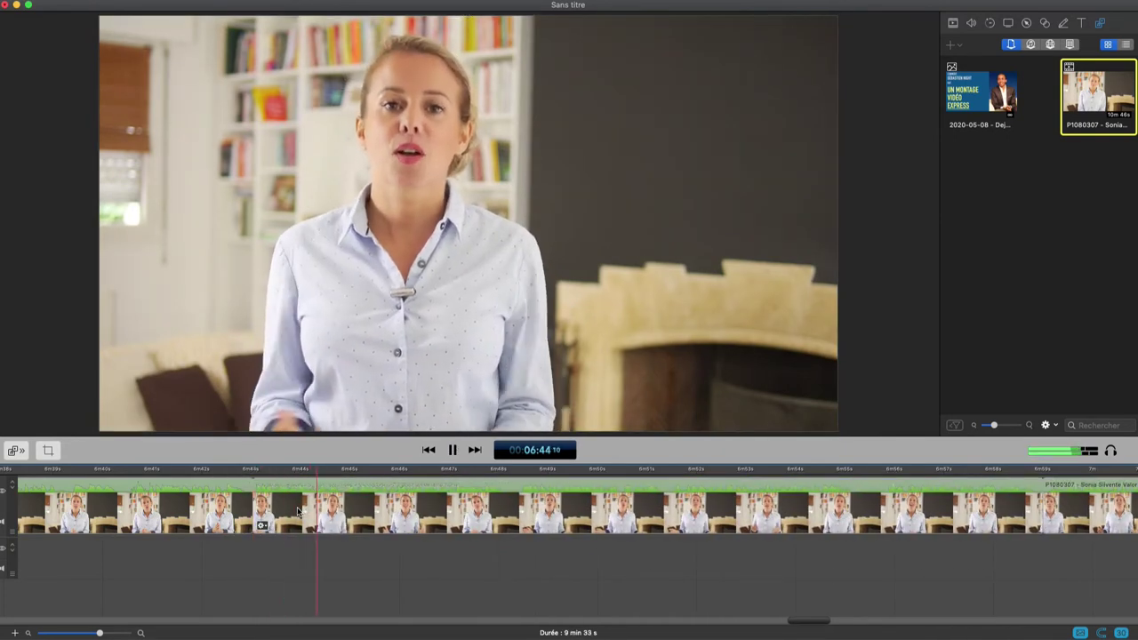
key("space")
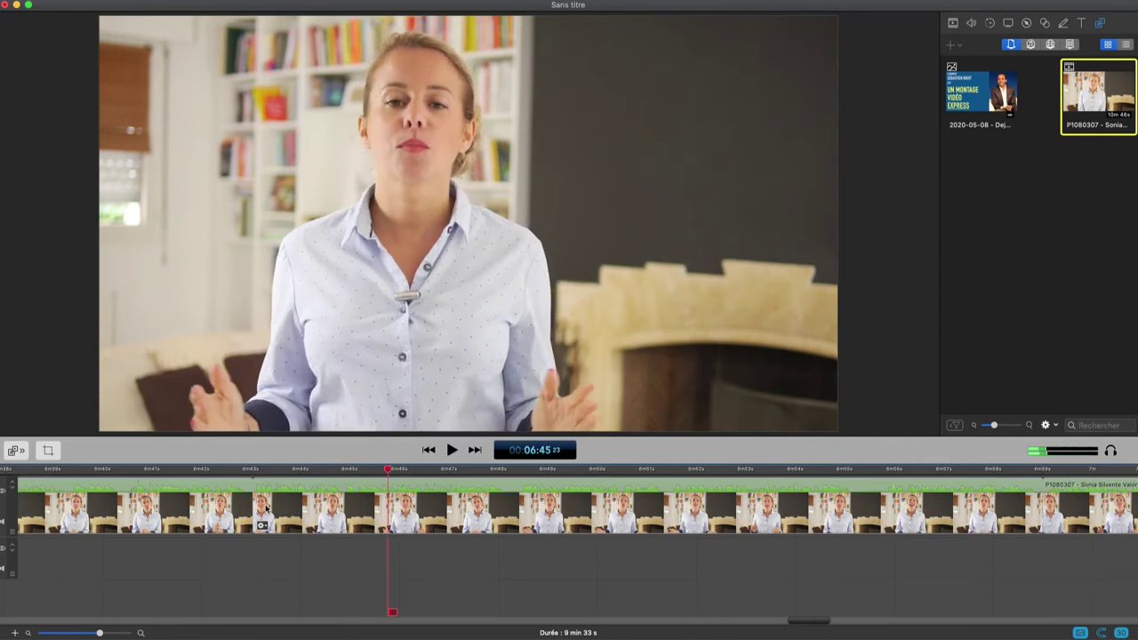
- Play across the new join starting from about 6:40
left_click(105, 469)
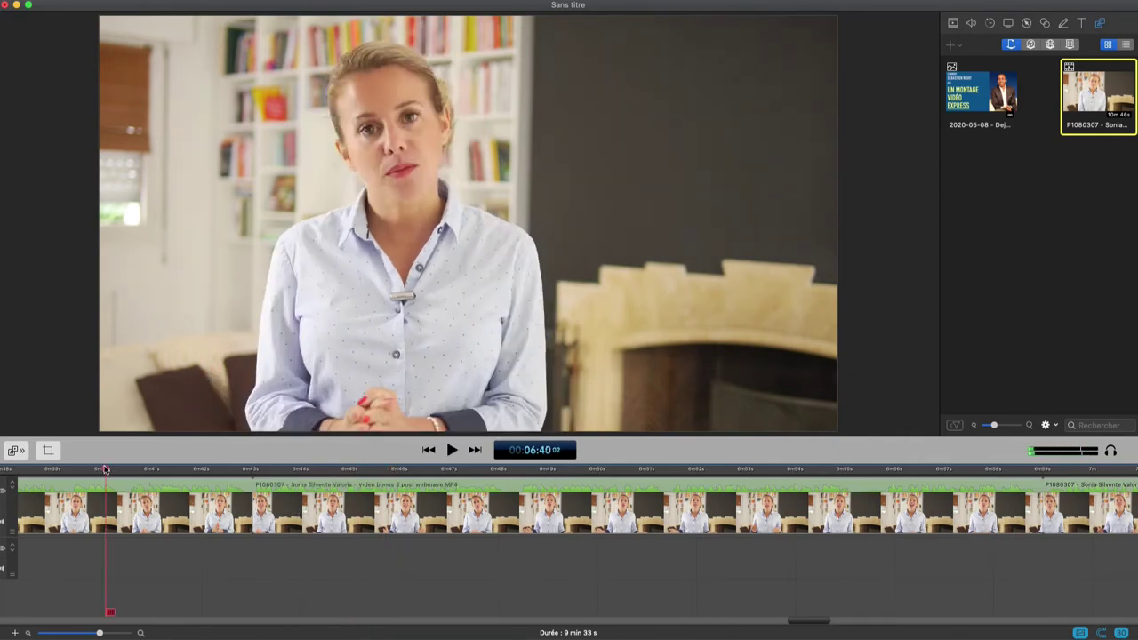
key("space")
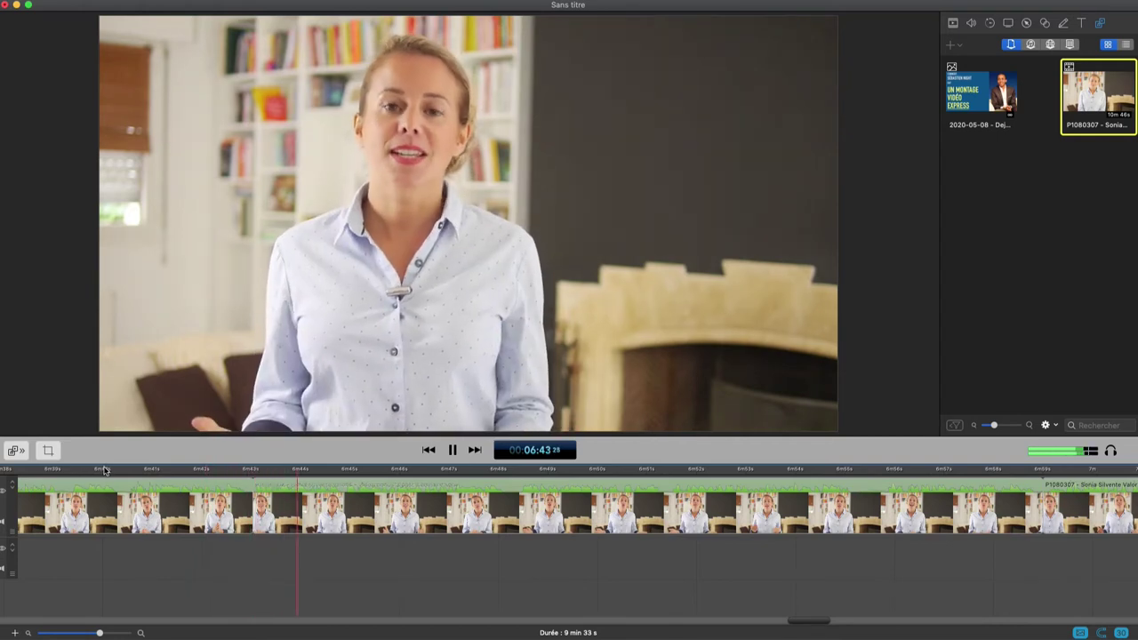
key("space")
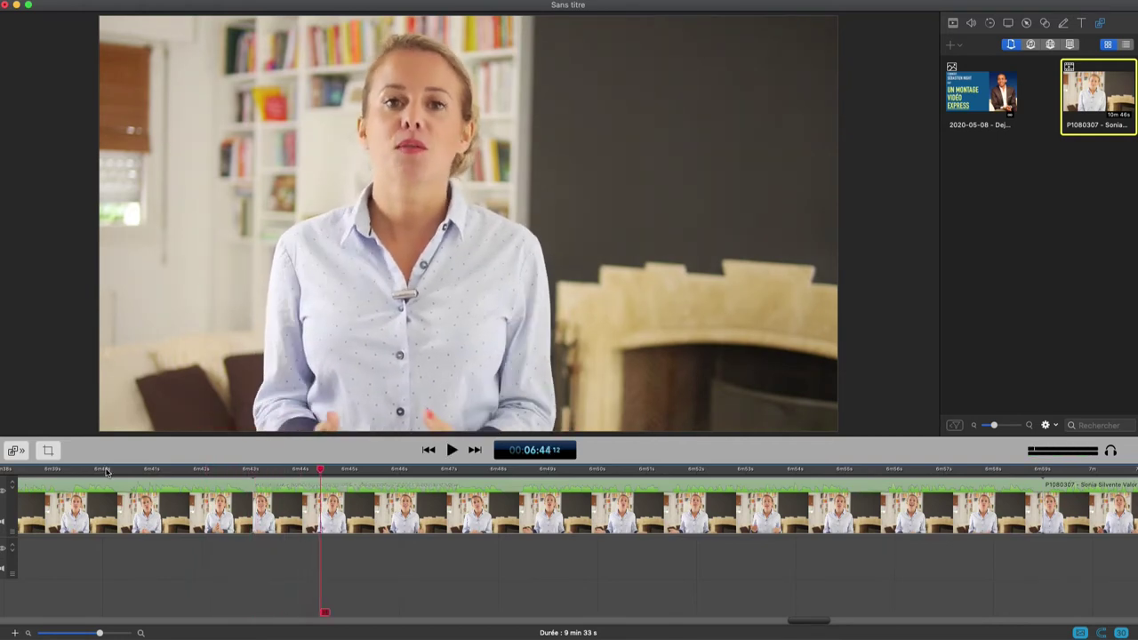
- Undo the gap removal, lengthen the end of the preceding clip by 0.2 s and close the gap again
key("Delete")
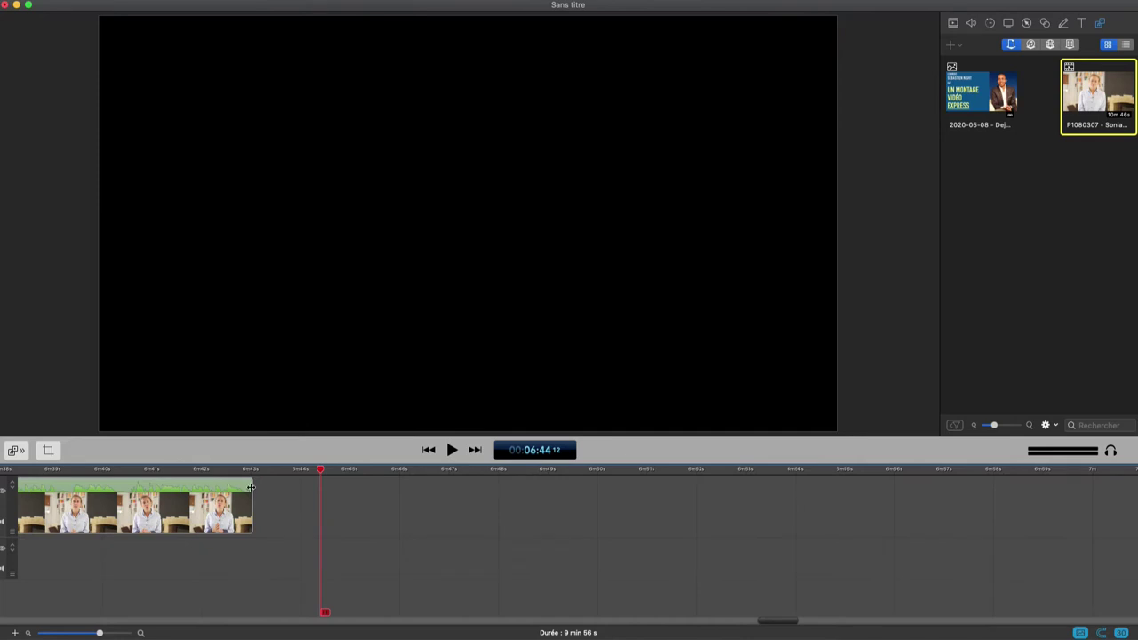
left_click_drag(252, 486, 260, 489)
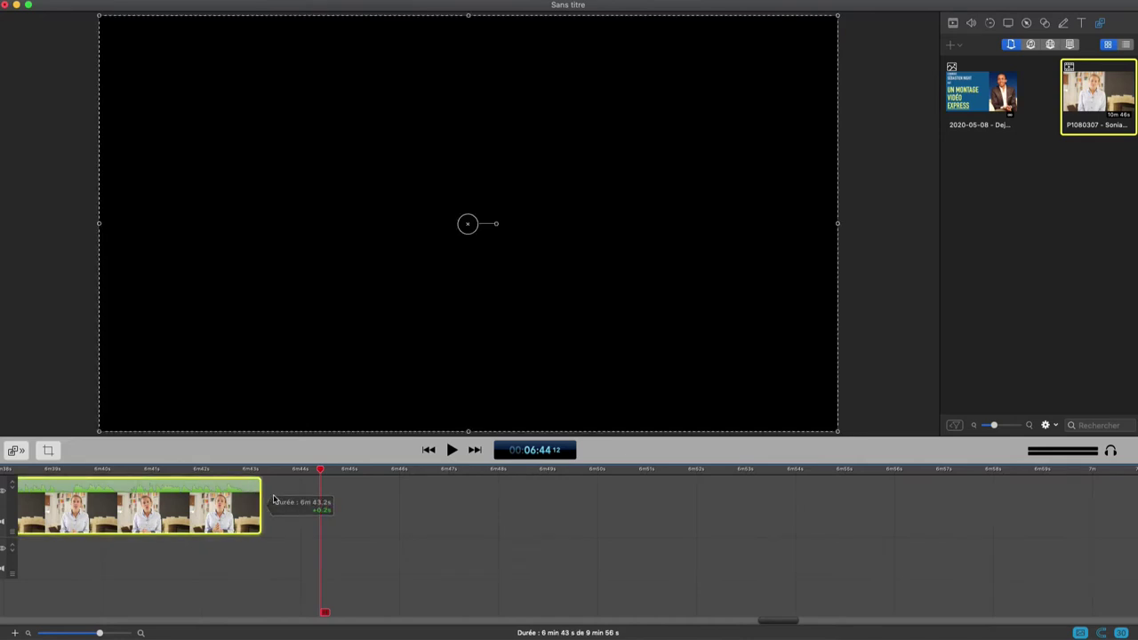
key("super+z")
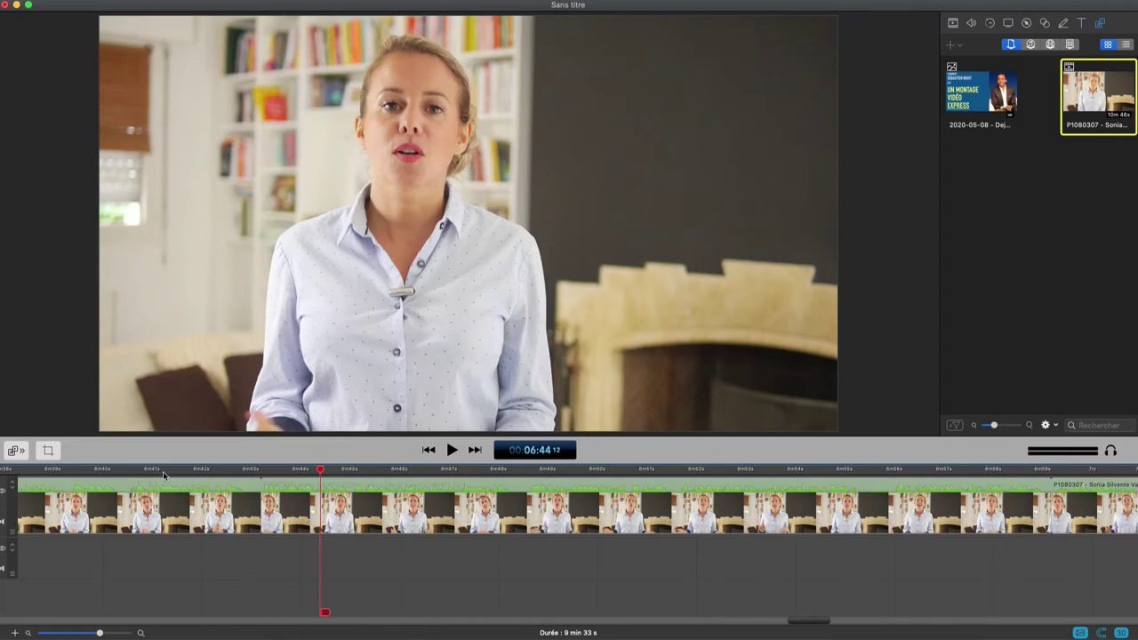
- Play the adjusted join from 6:40:29 to check the transition
left_click(151, 471)
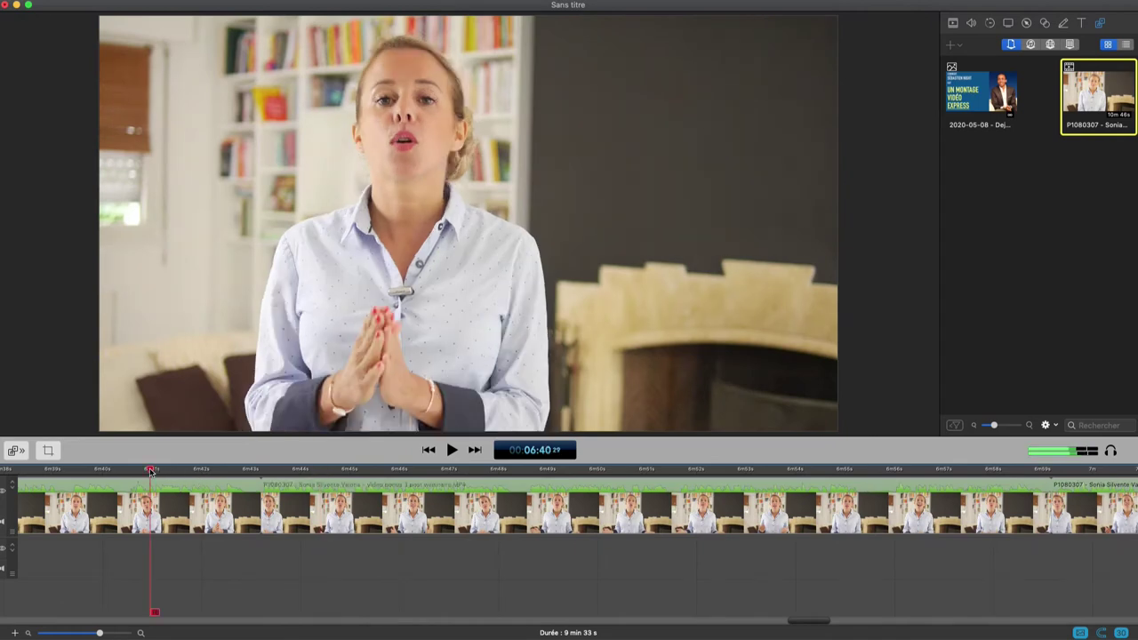
key("space")
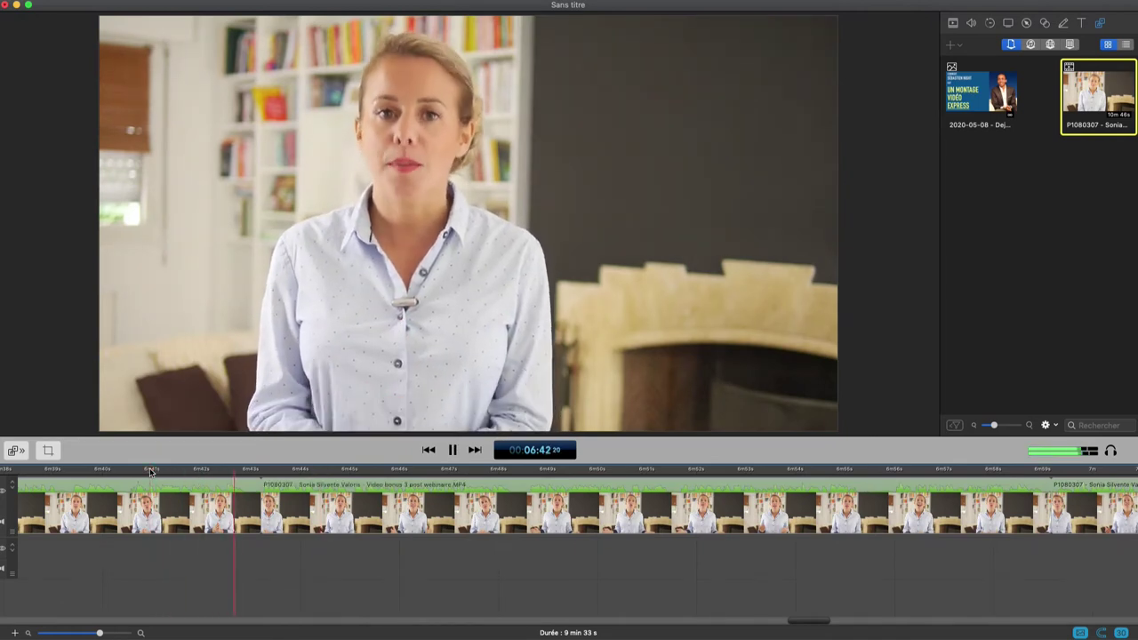
key("space")
- Reopen the gap after the first clip and trim that clip's end to a duration of 6m 43.1s
left_click(275, 503)
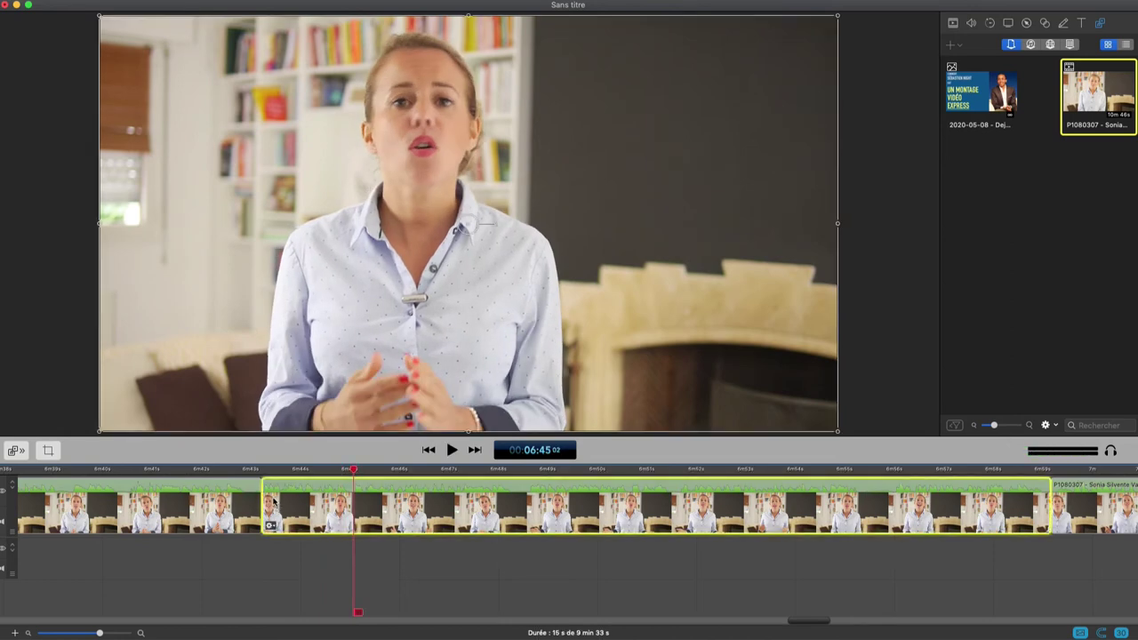
key("Delete")
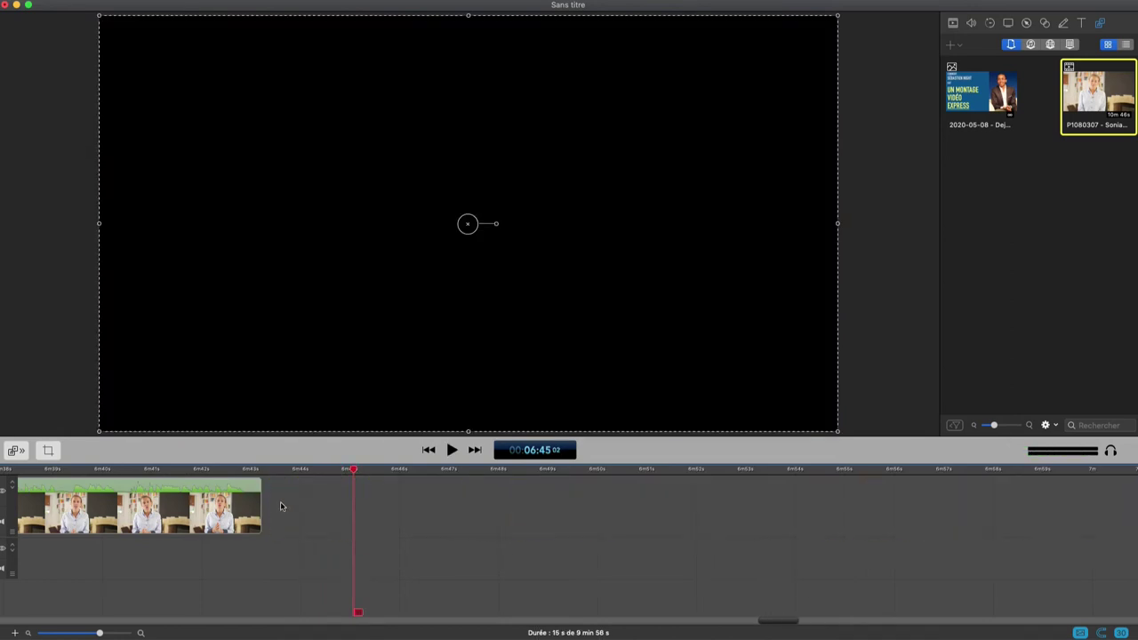
left_click(258, 503)
left_click_drag(258, 501, 256, 500)
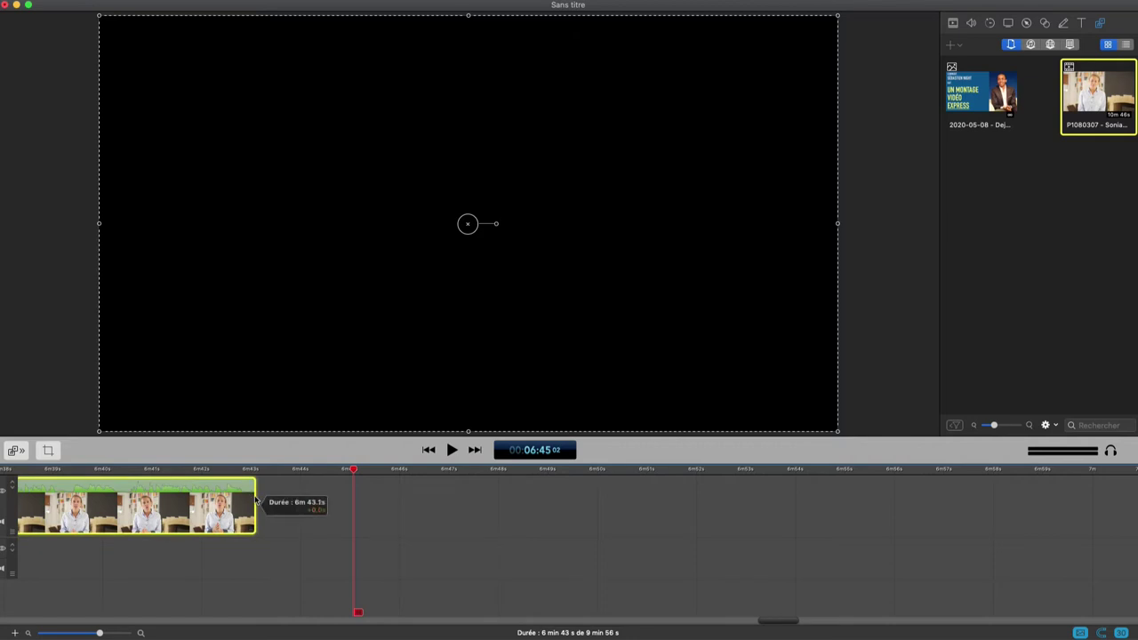
- Extend the start of the clip after the gap slightly earlier, and delete the gap between the two clips
scroll(884, 629, "right", 10)
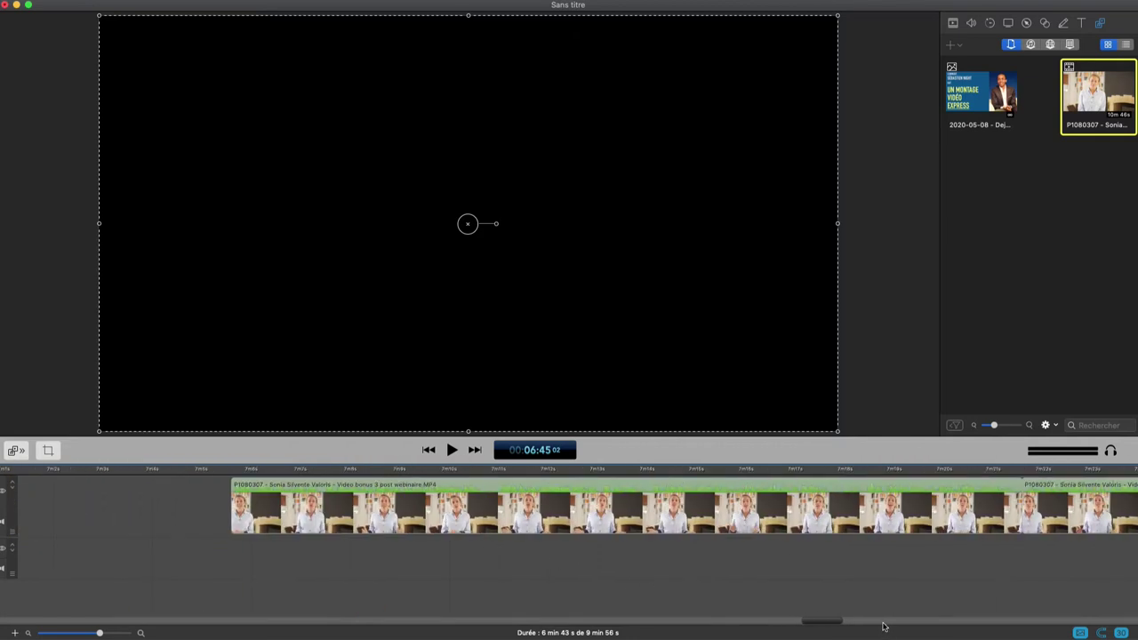
left_click(229, 496)
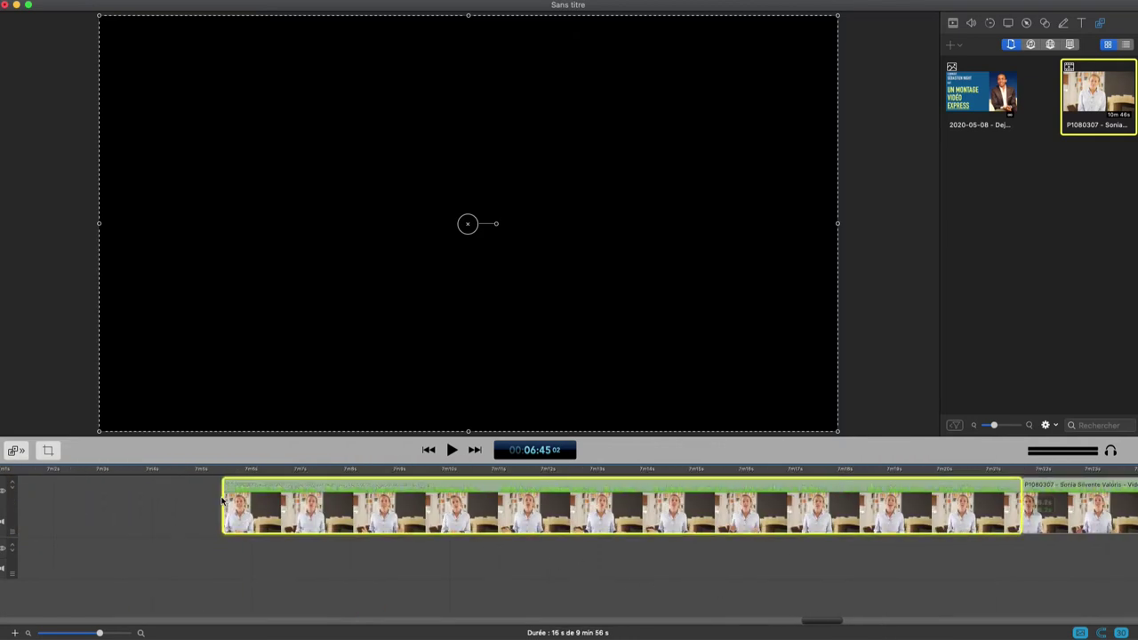
left_click(213, 502)
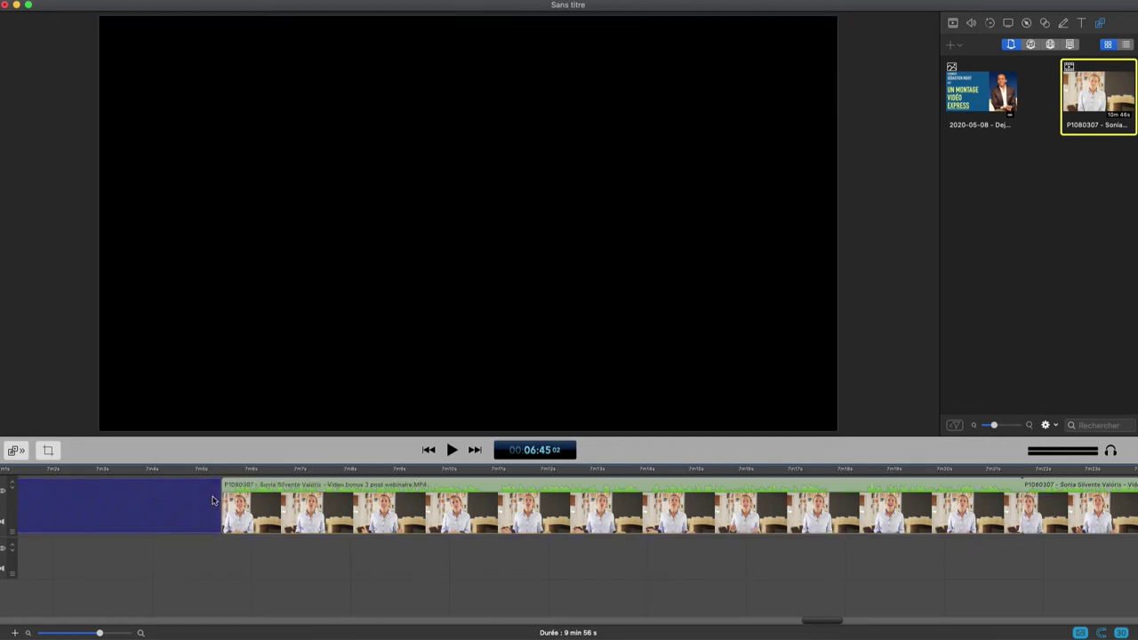
left_click(770, 622)
left_click(560, 515)
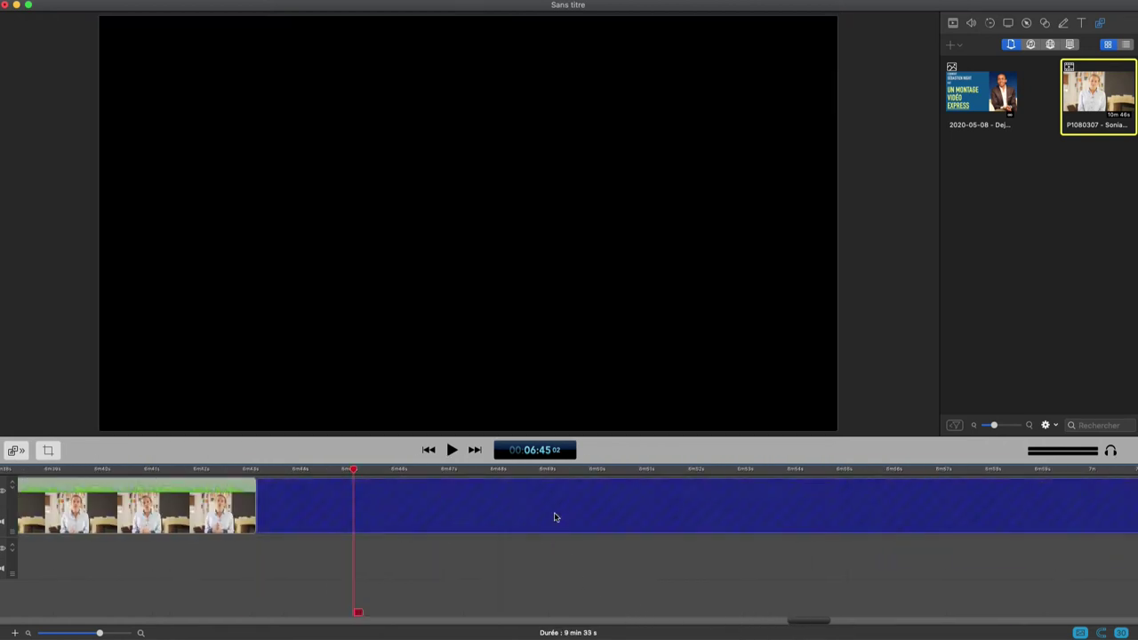
key("Delete")
- Check the retrimmed join near 6:43 by playing from about 6:42 and again from about 6:40
left_click(215, 468)
key("space")
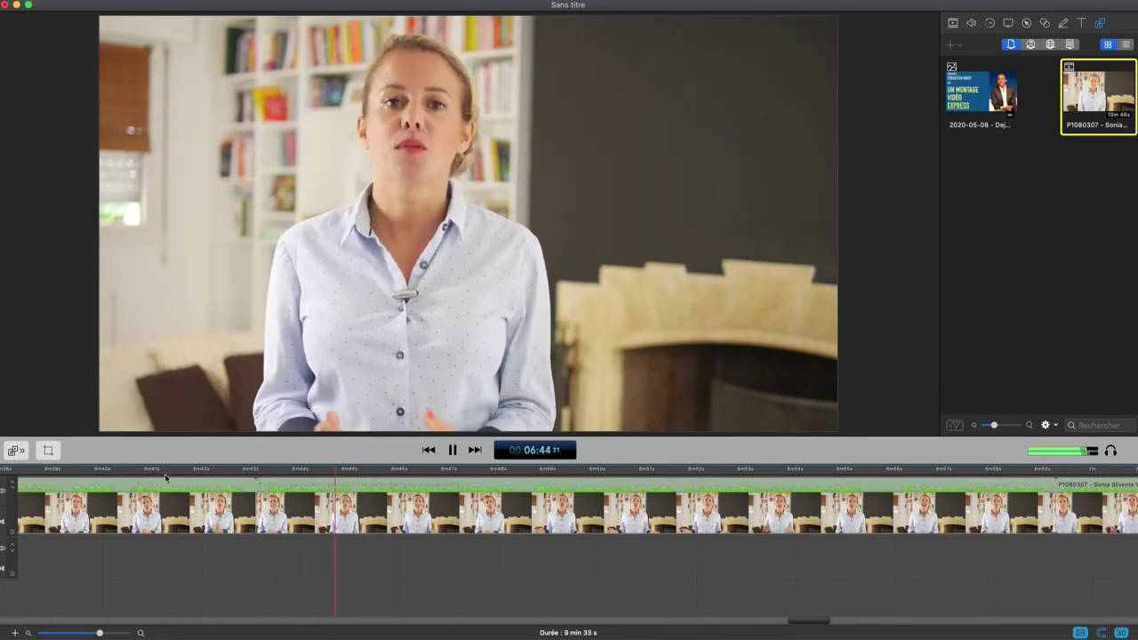
left_click(121, 469)
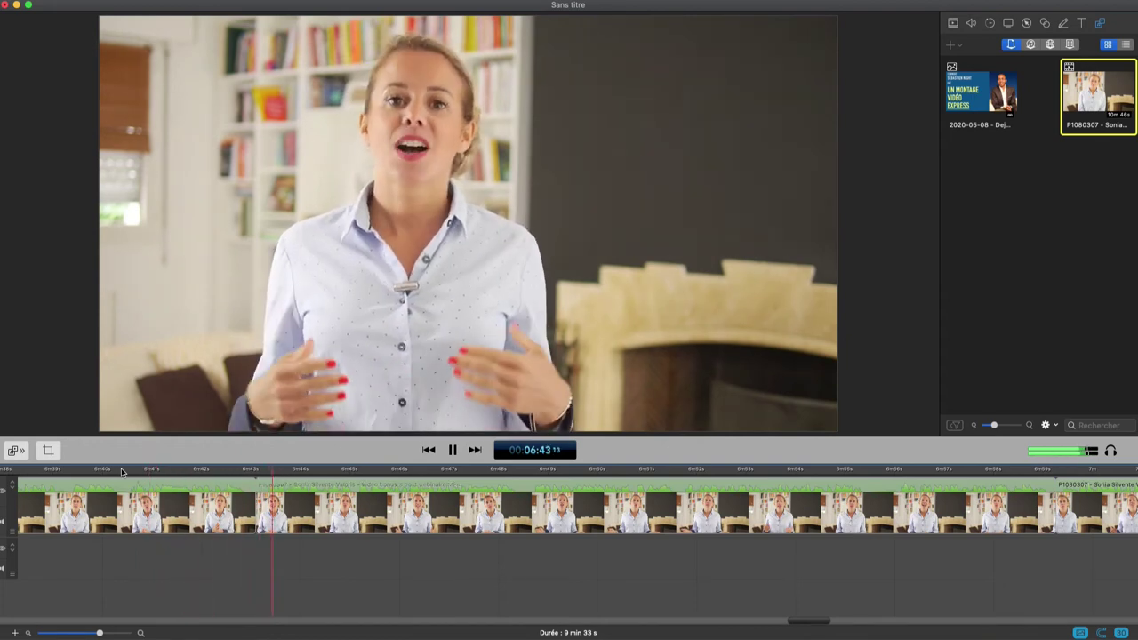
key("space")
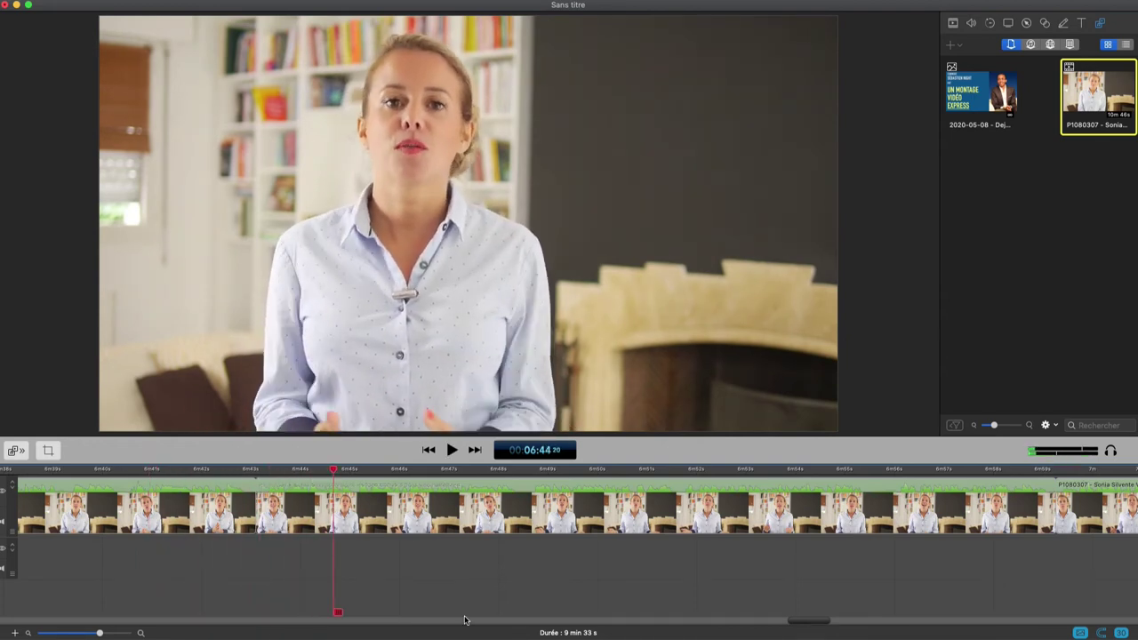
- Review the footage before the join by playing short passages from about 6:40 and from 6:38:28
scroll(462, 623, "left", 10)
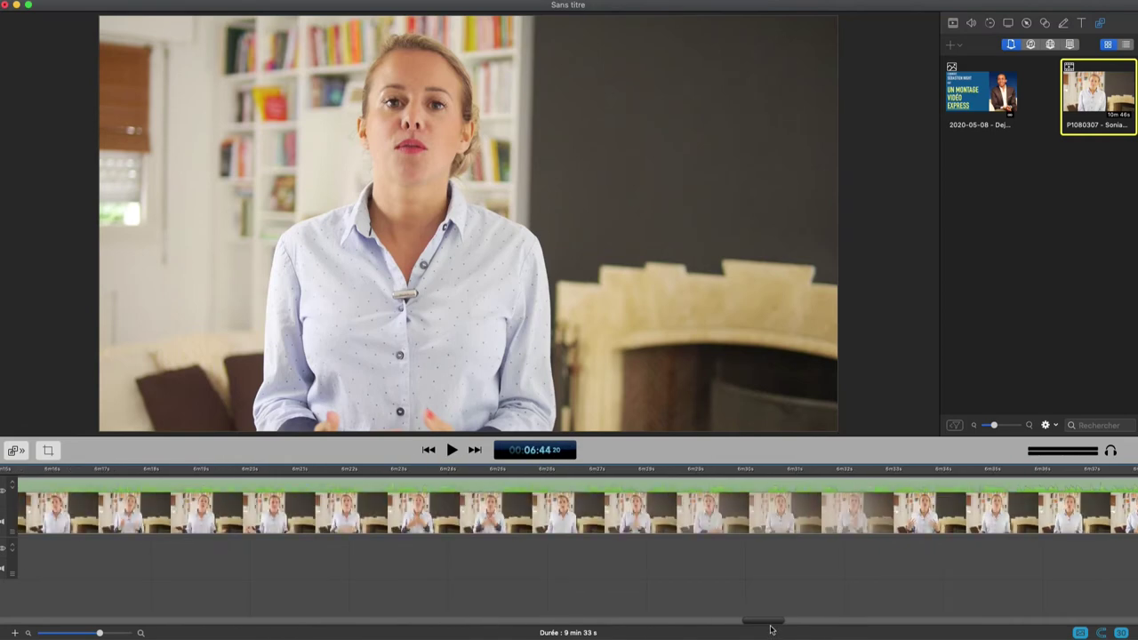
scroll(796, 624, "right", 4)
scroll(795, 625, "left", 5)
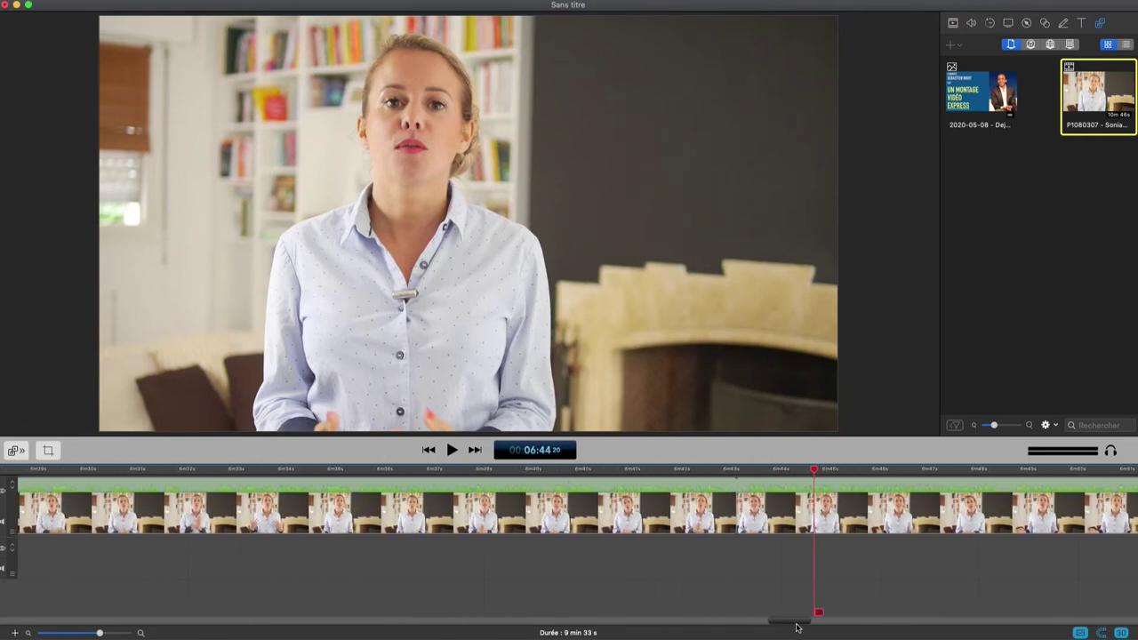
scroll(791, 626, "left", 4)
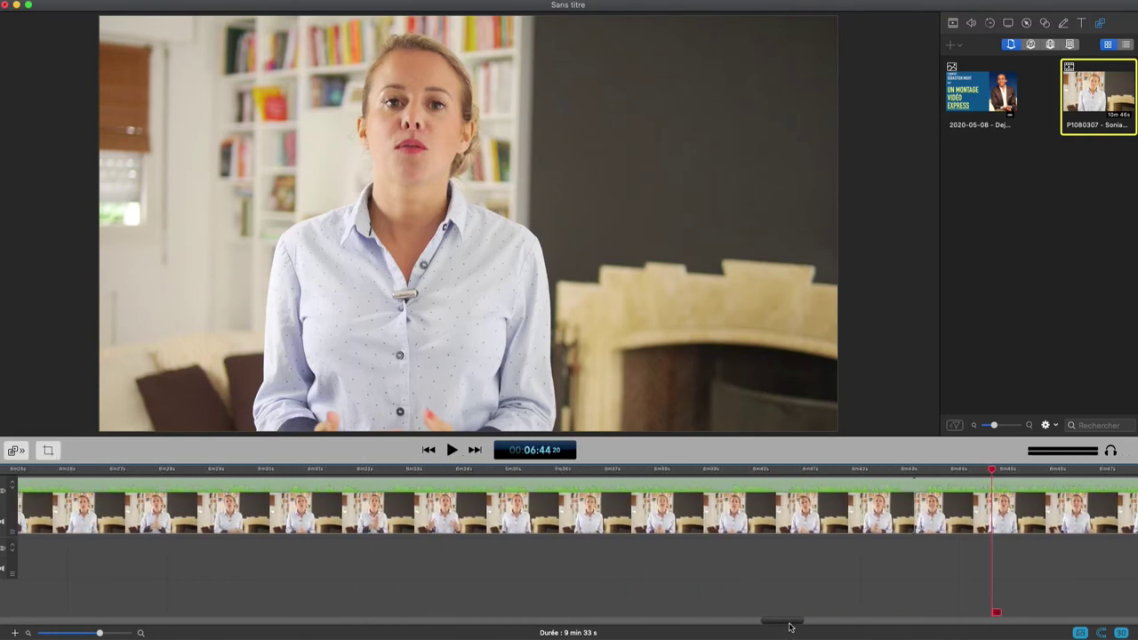
left_click(774, 470)
key("space")
left_click(709, 472)
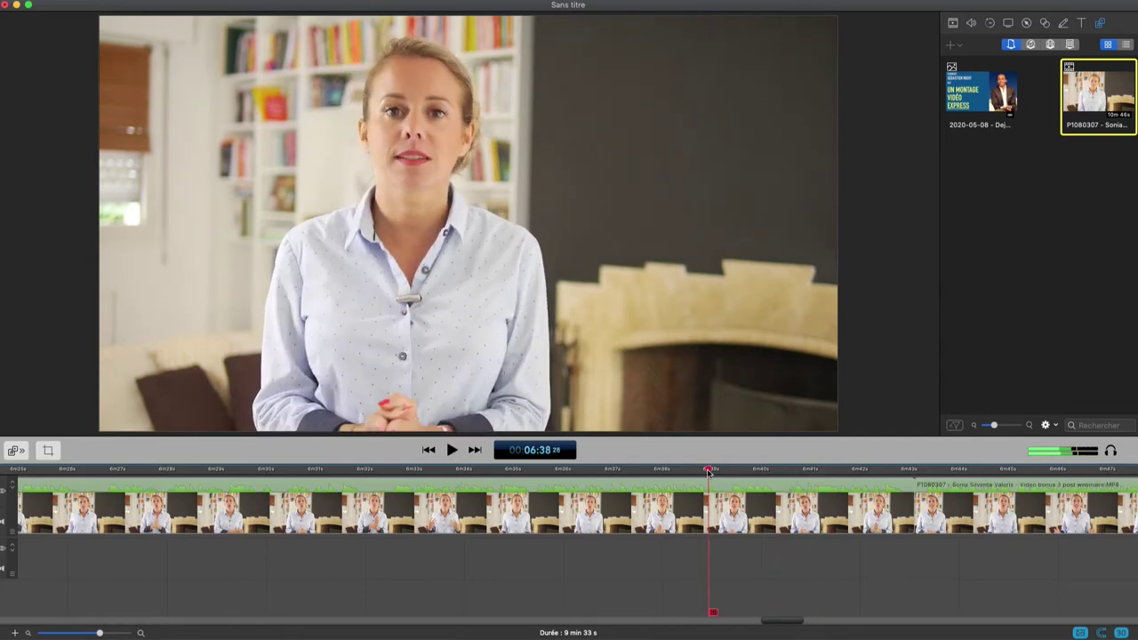
key("space")
key("space")
- Continue the backward review with short passages from 6:31:12 and from about 6:25
left_click(336, 471)
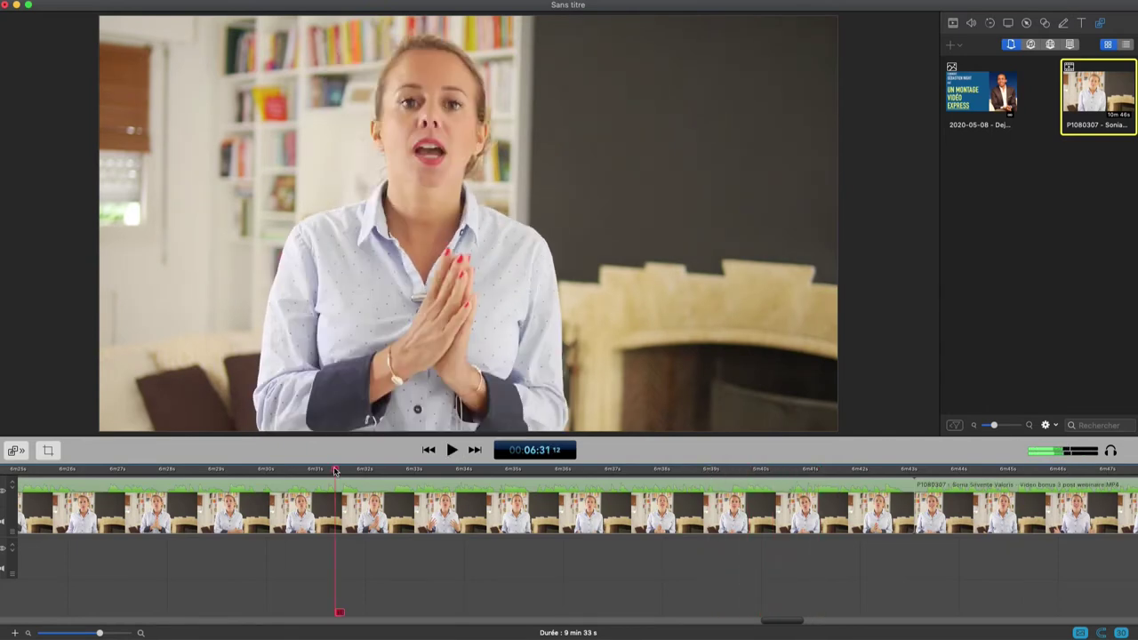
key("space")
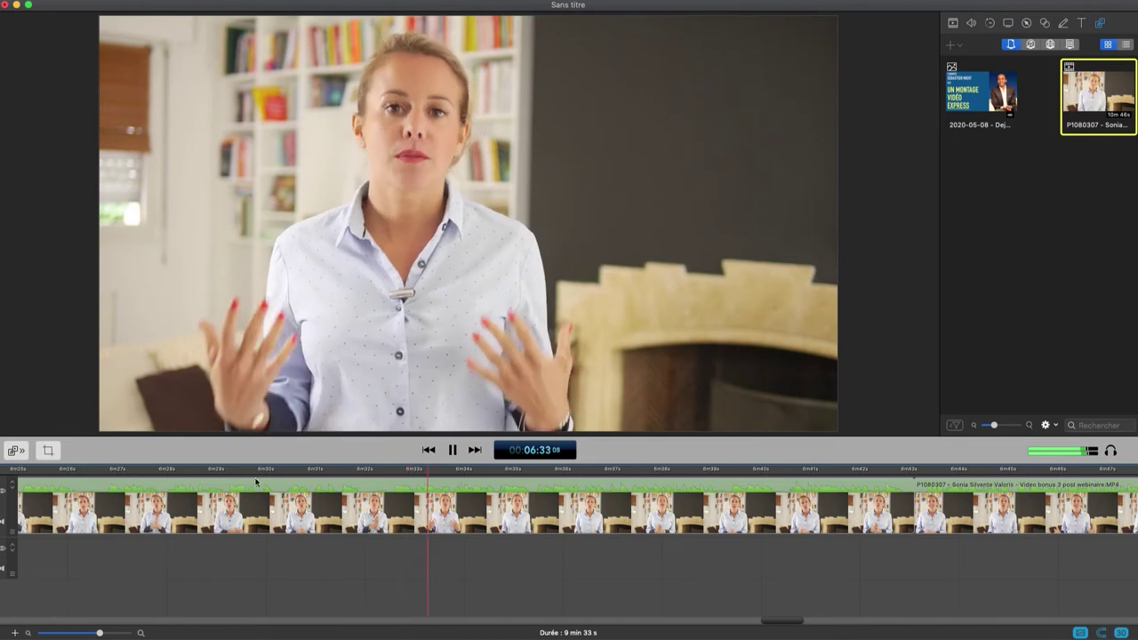
key("space")
left_click(49, 474)
key("space")
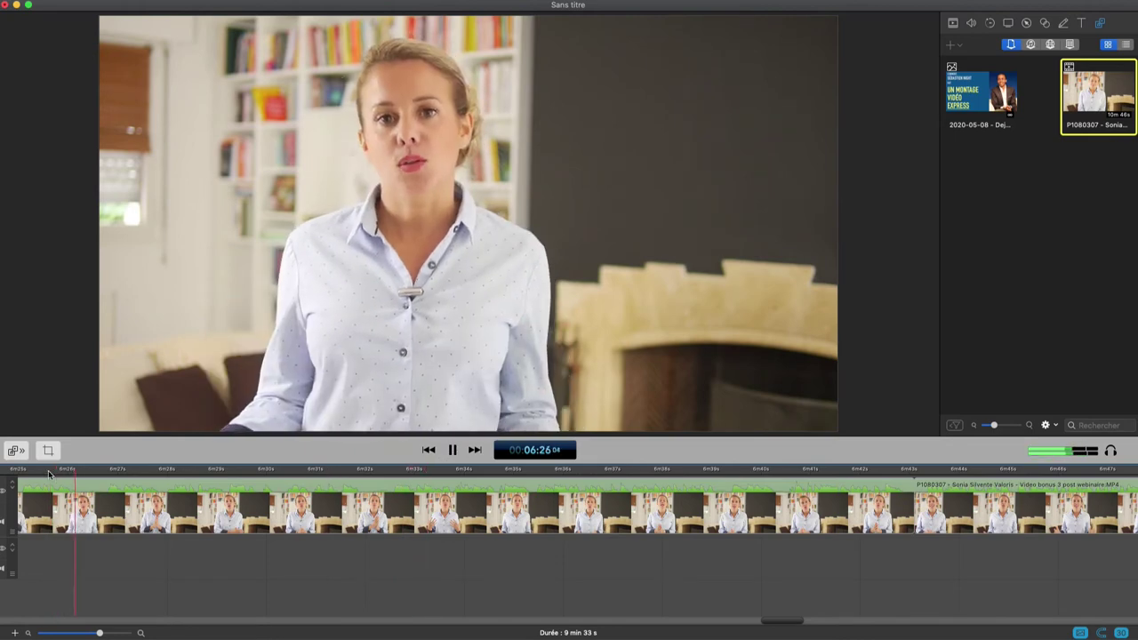
key("space")
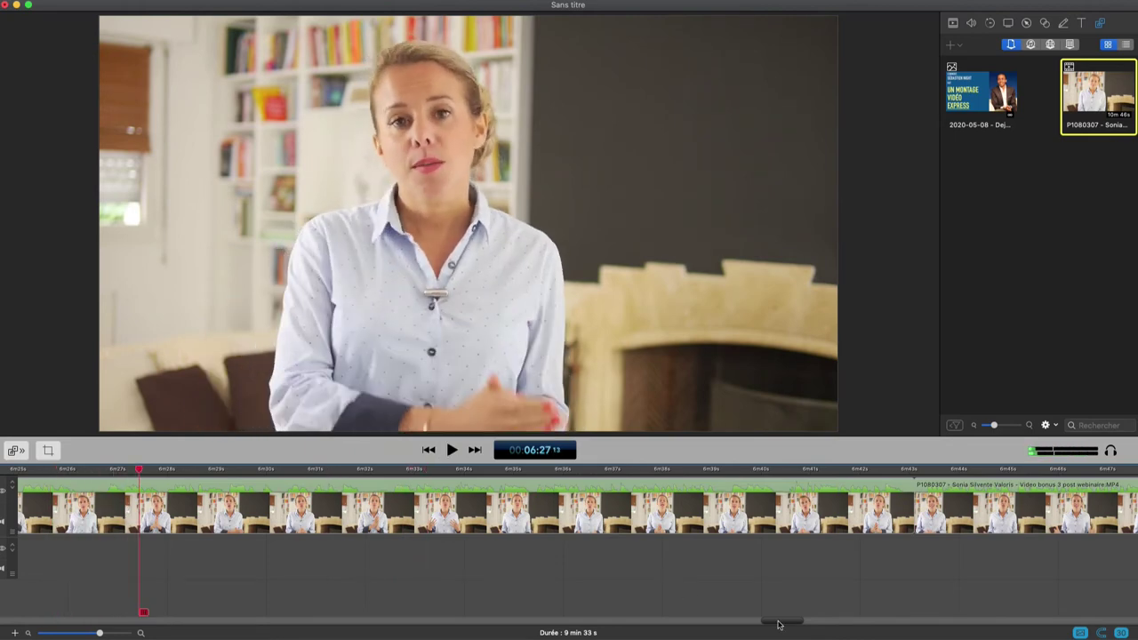
- Continue the backward review by playing short passages from about 6:22 and from 6:14:23
left_click_drag(778, 623, 742, 626)
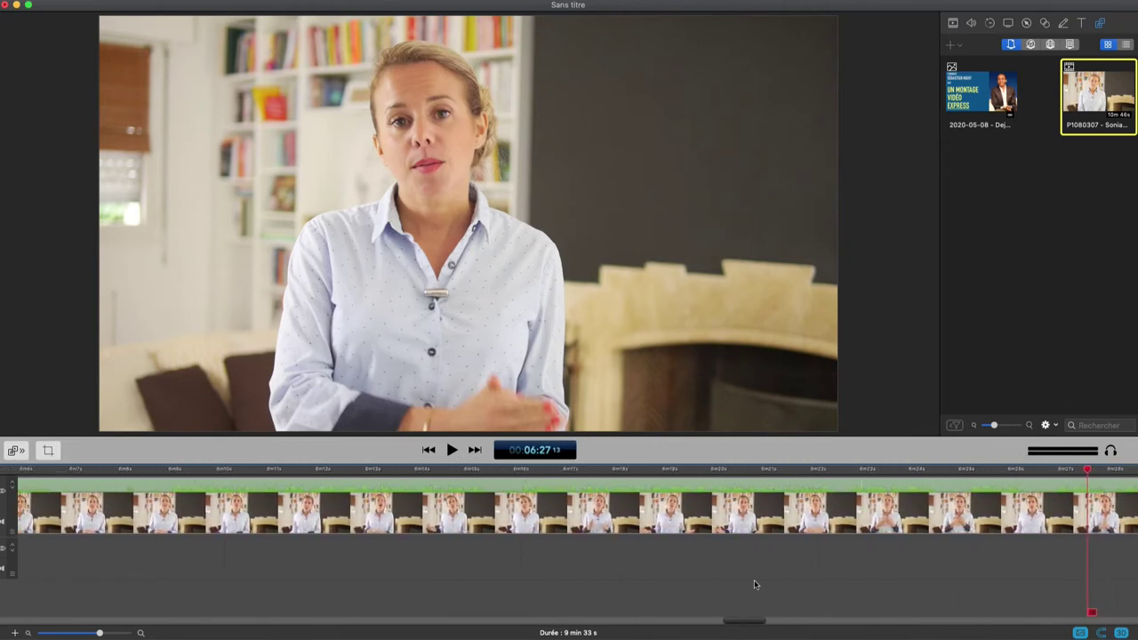
left_click(816, 471)
key("space")
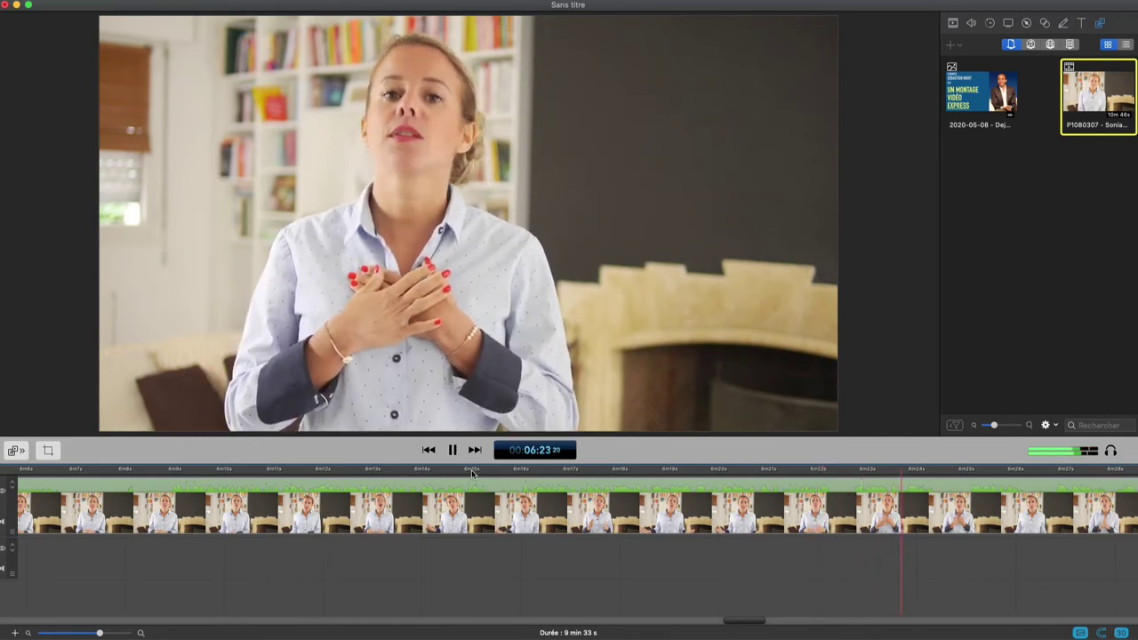
key("space")
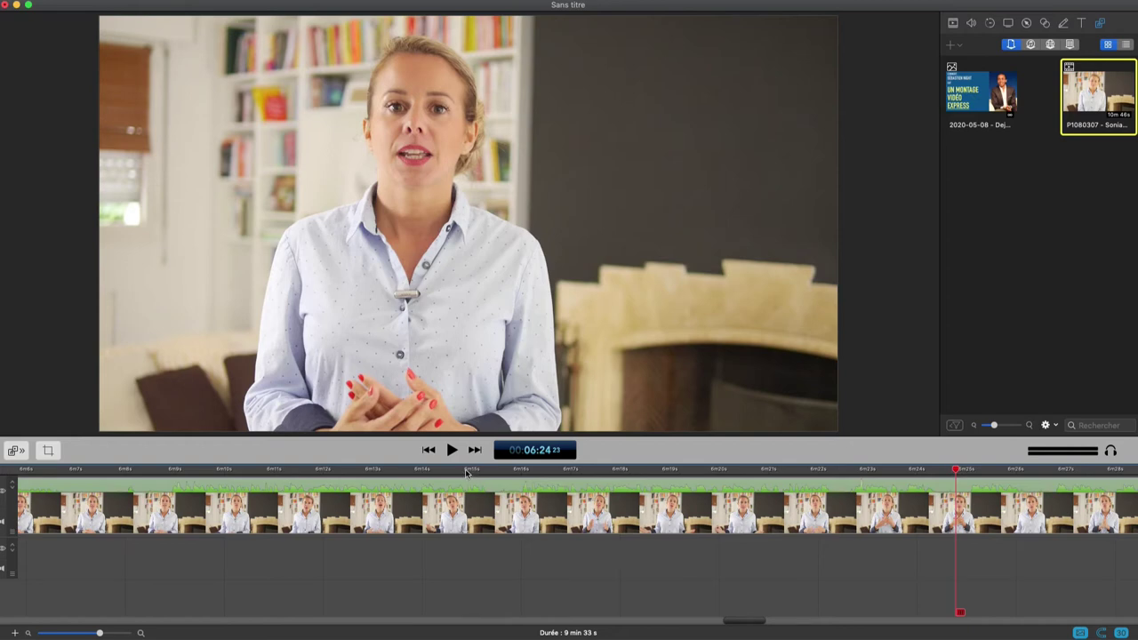
left_click(462, 469)
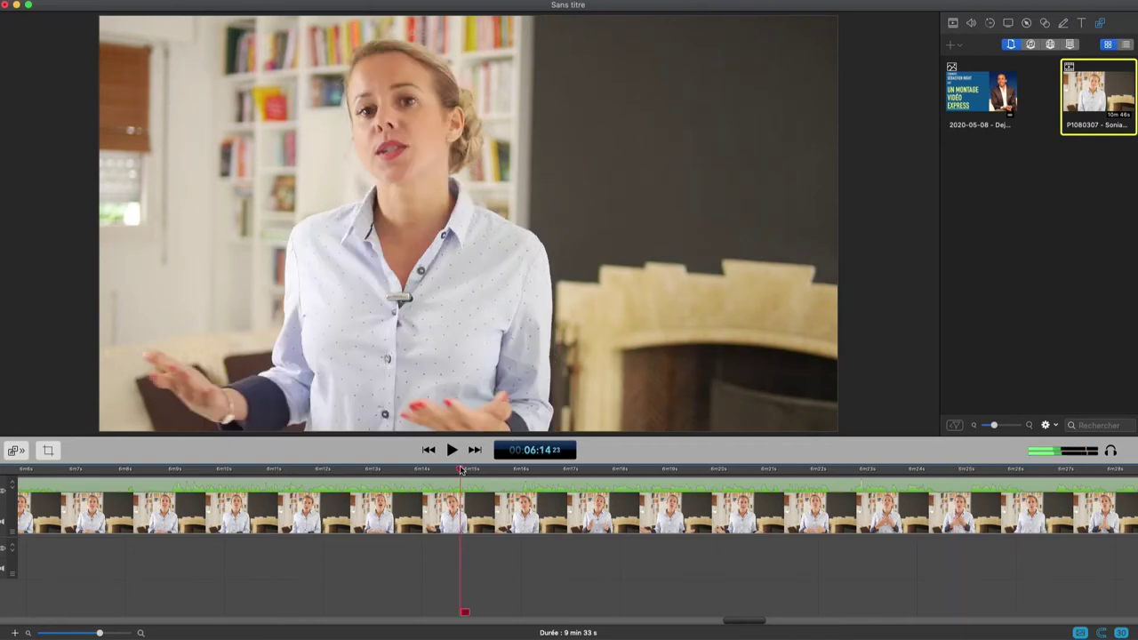
key("space")
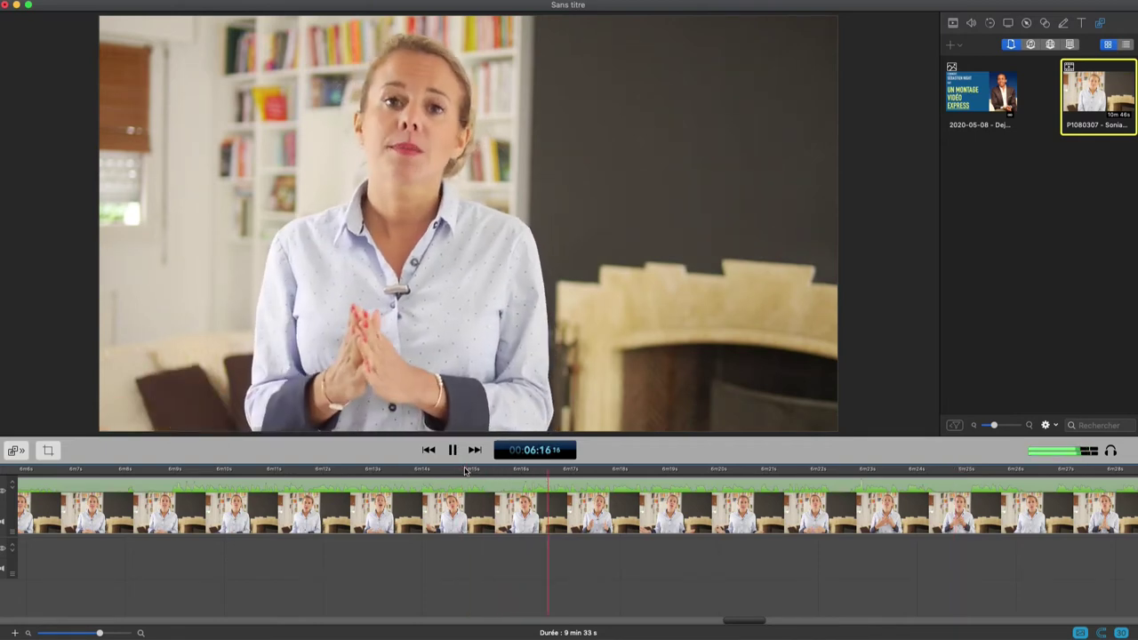
key("space")
- Play from 6:07:09 to find the cut point, and split the clip at 6:08:26
left_click(91, 471)
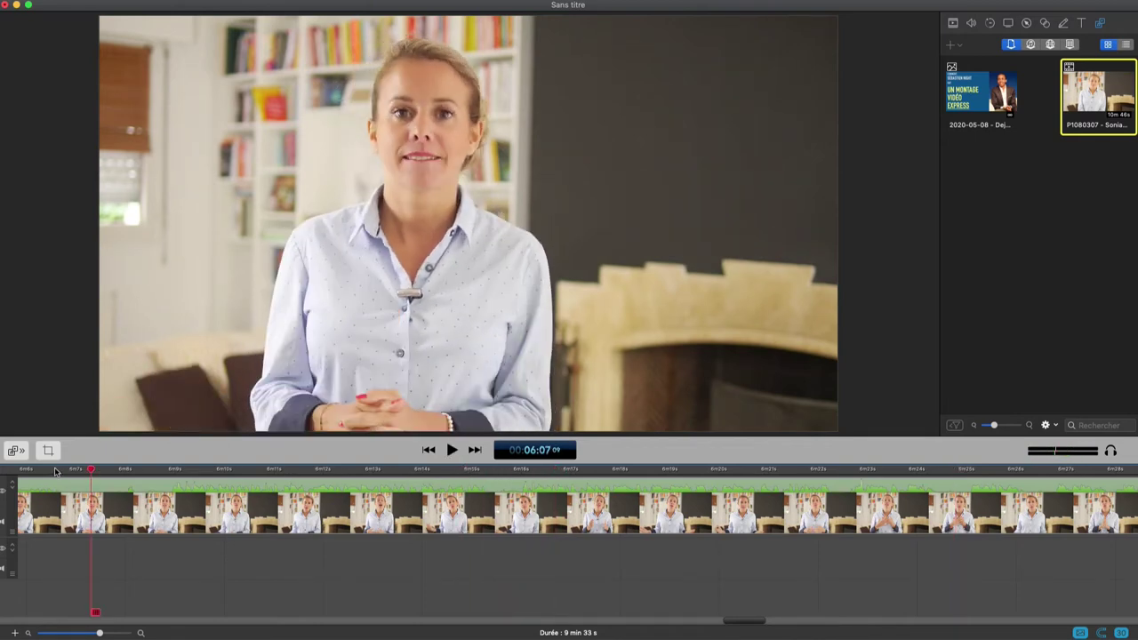
key("space")
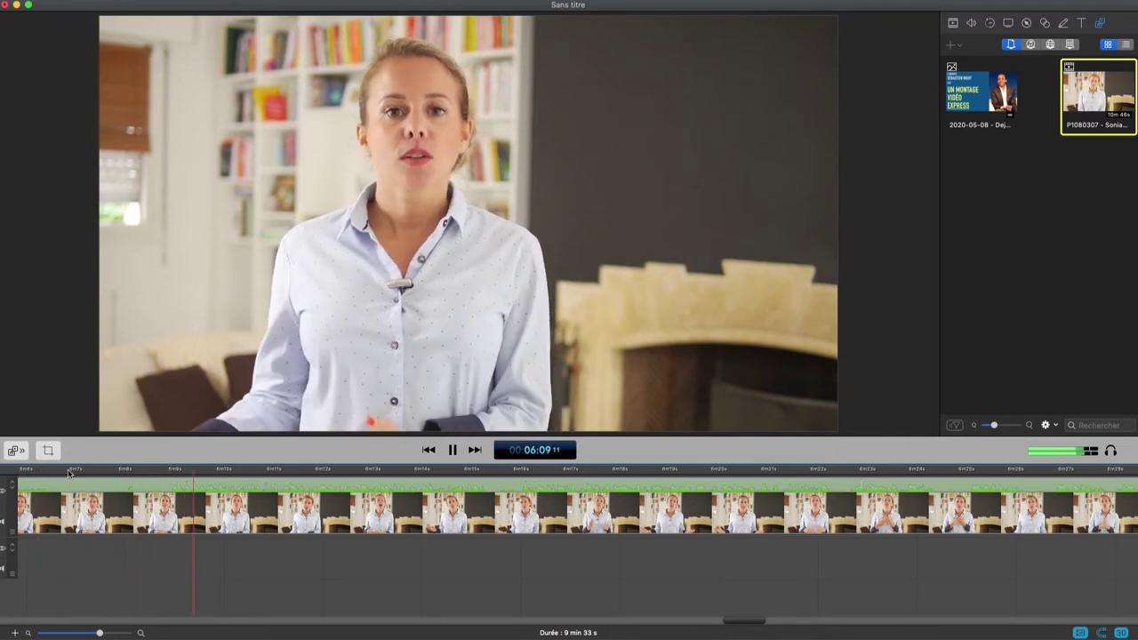
key("space")
left_click(168, 471)
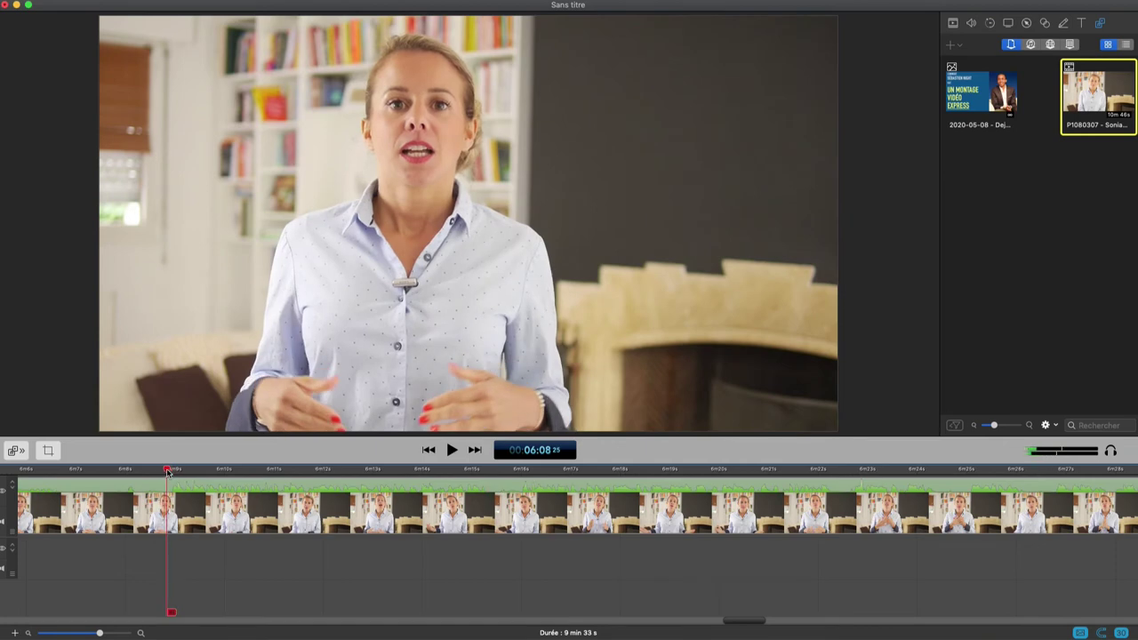
left_click(158, 472)
left_click(145, 472)
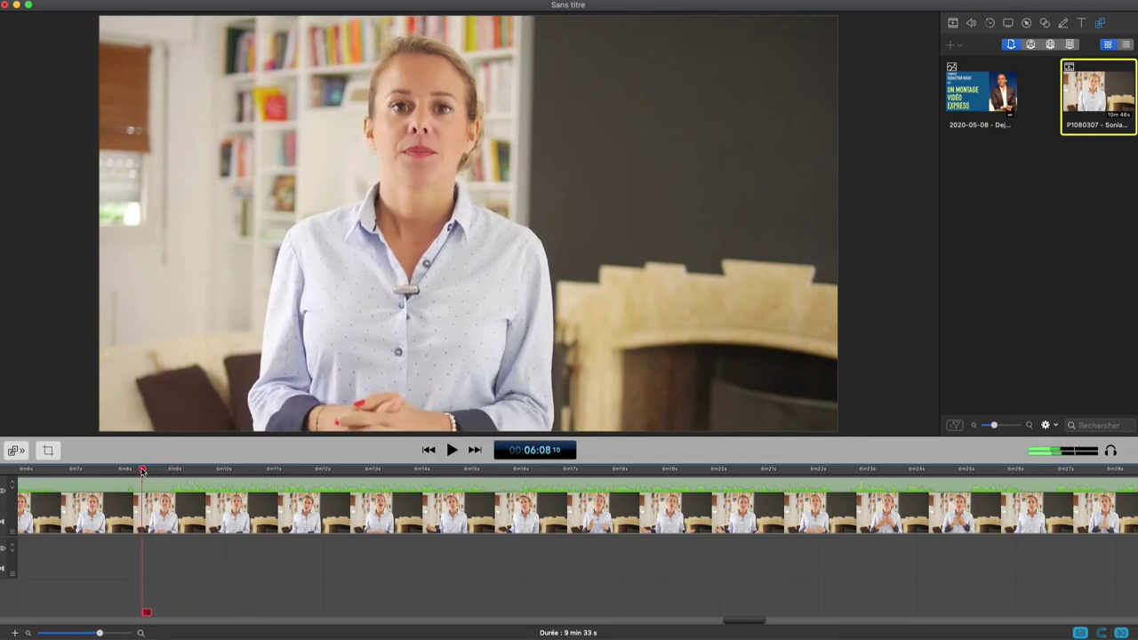
left_click(169, 472)
left_click(226, 507)
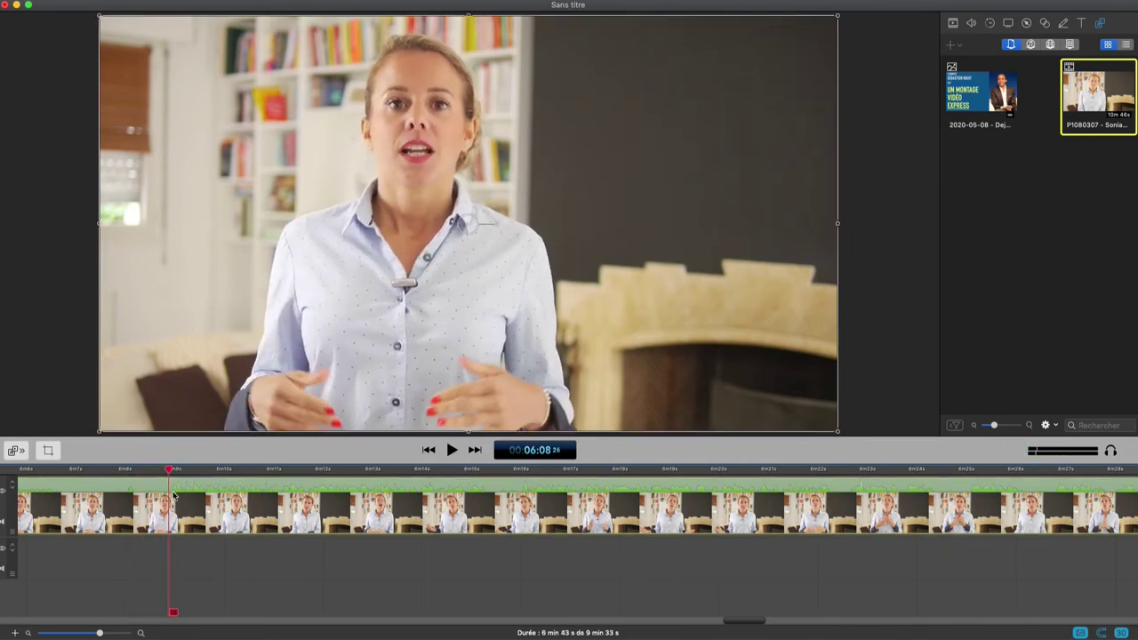
key("super+b")
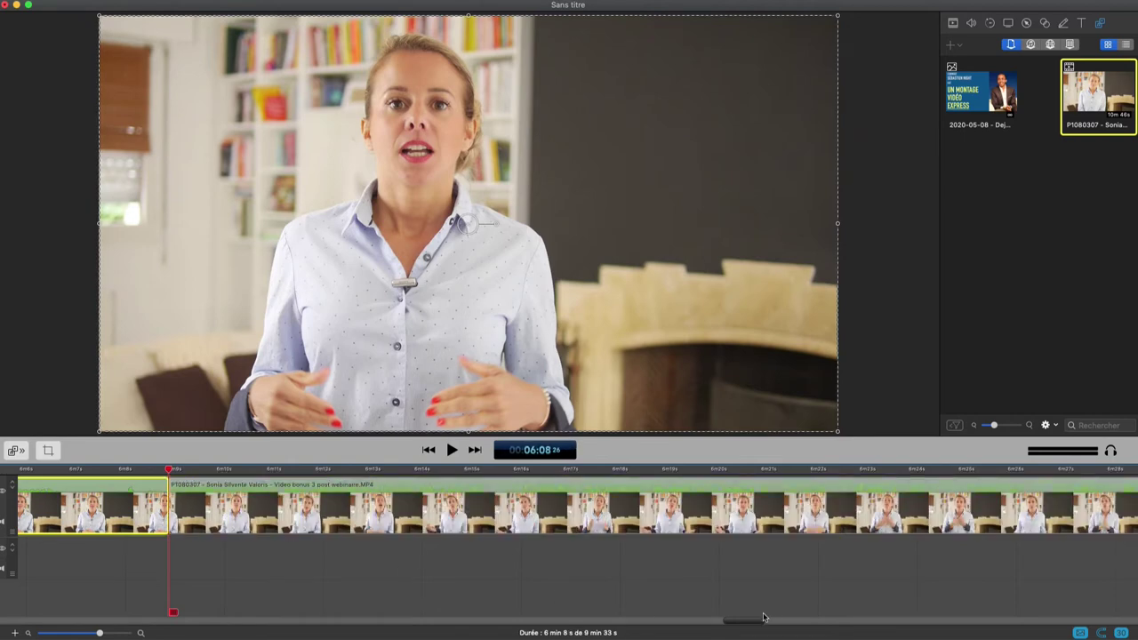
- Play onward from the new split, and sample the footage before it from about 5:56
scroll(729, 621, "left", 10)
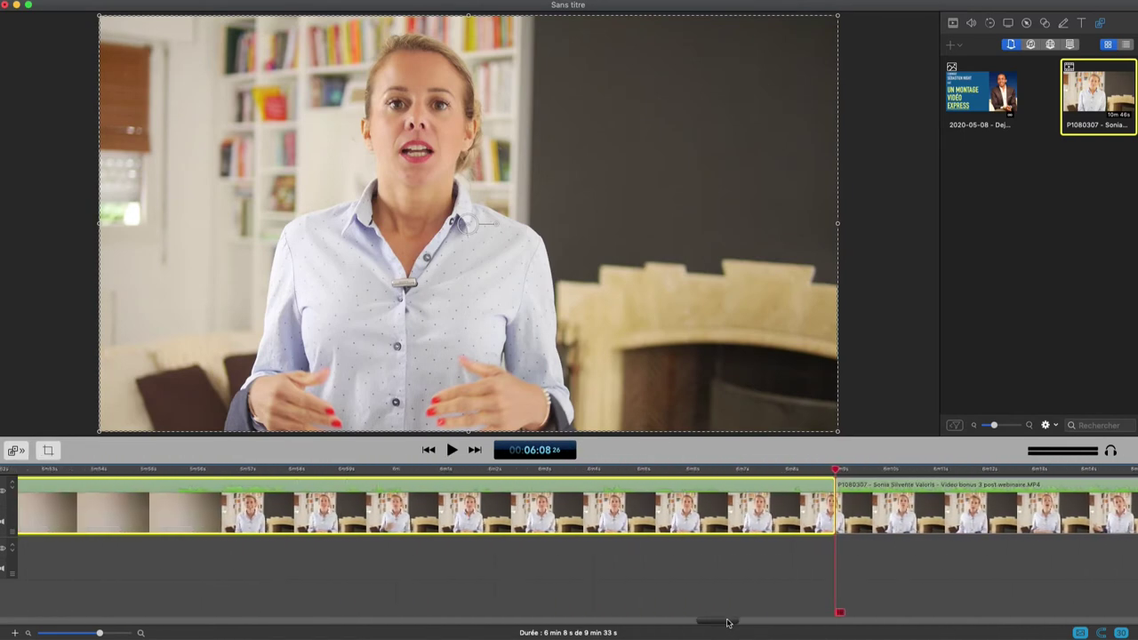
scroll(727, 622, "left", 4)
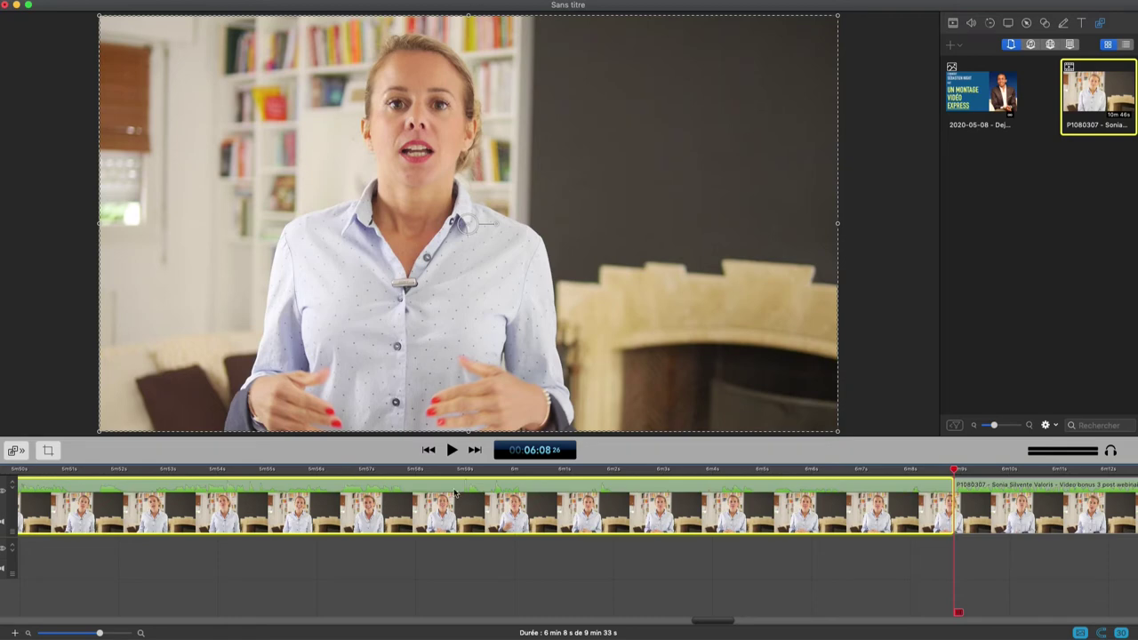
key("space")
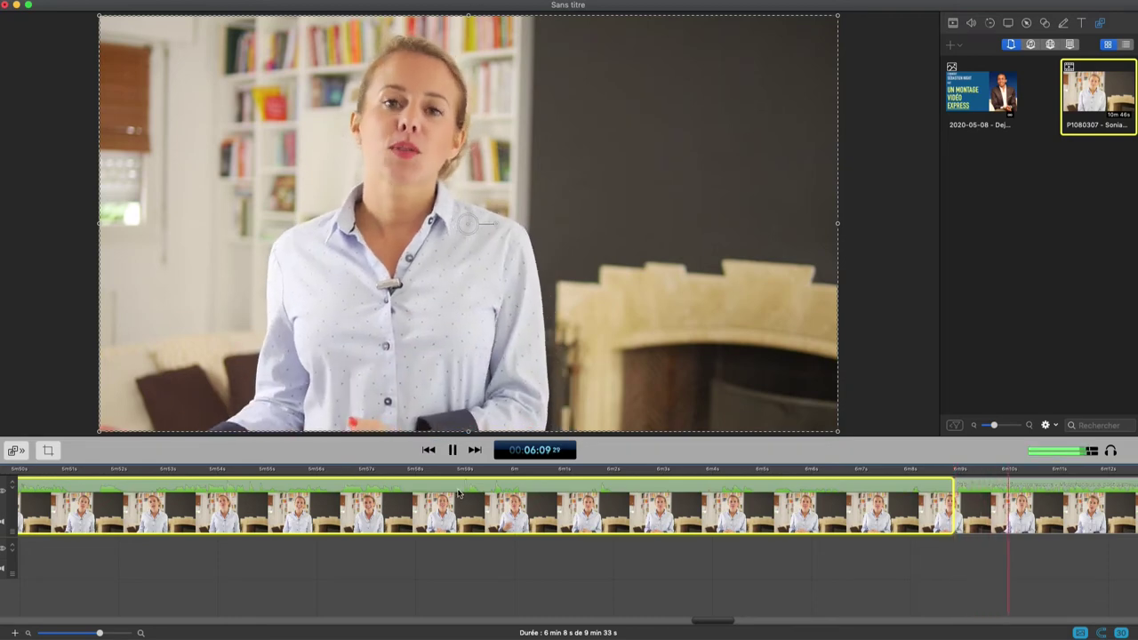
key("space")
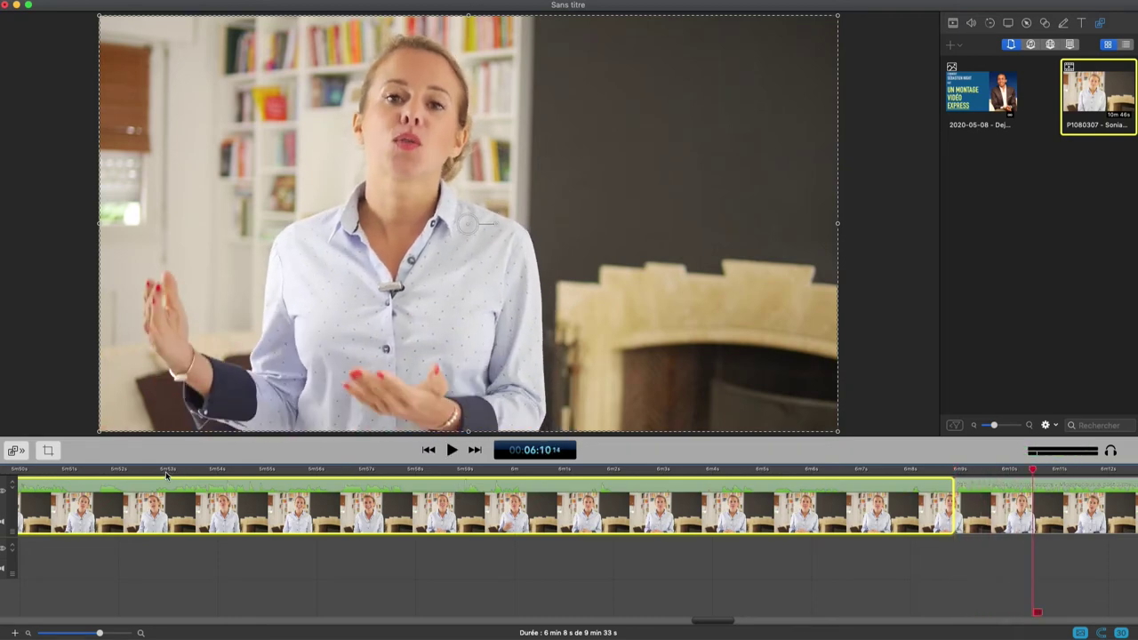
left_click(343, 485)
key("space")
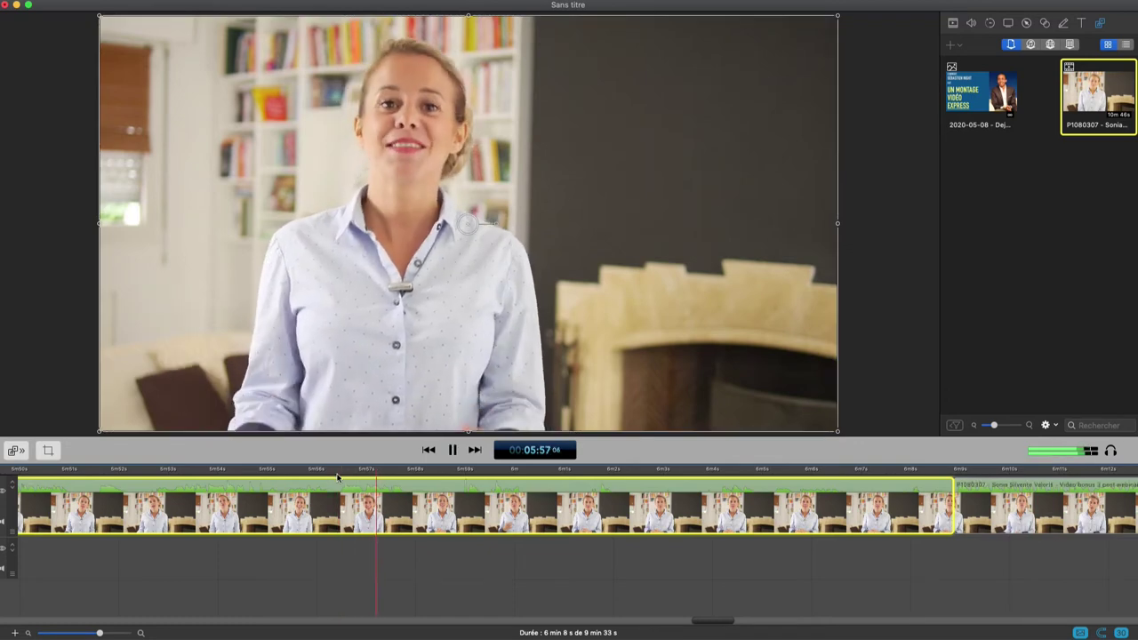
key("space")
- Review further back with short passages from 5:52:17, about 5:49 and about 5:43
left_click(148, 469)
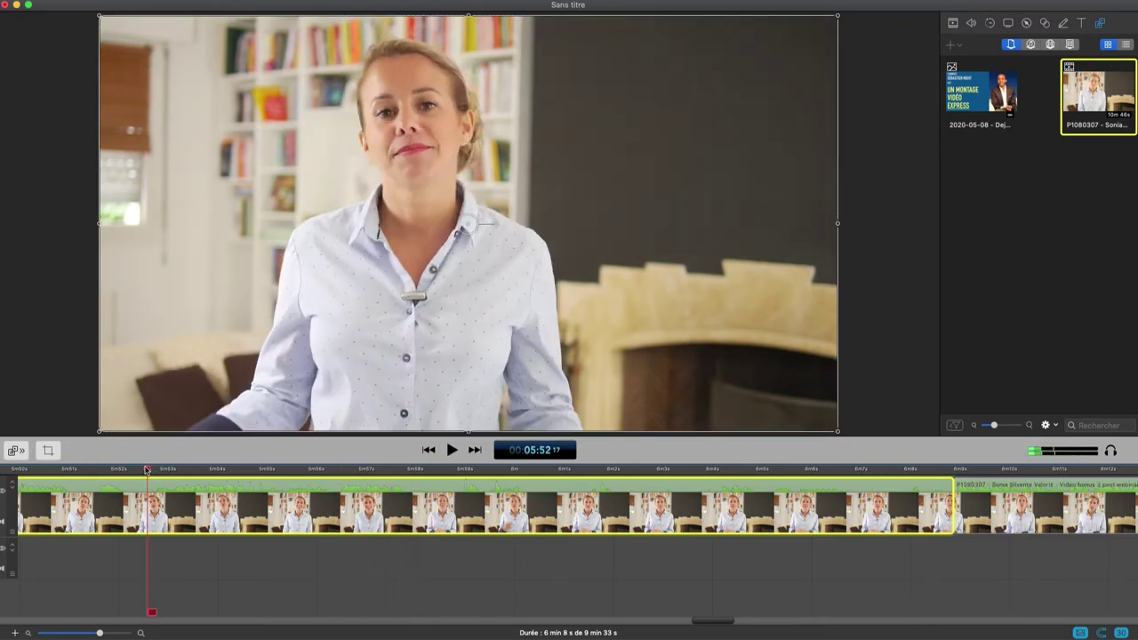
key("space")
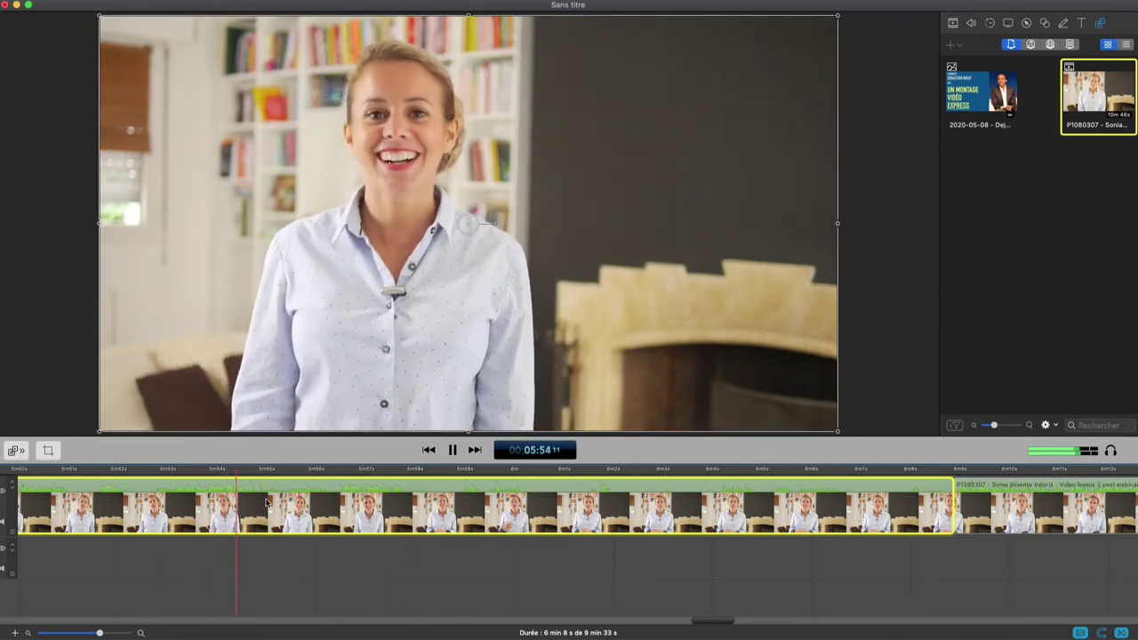
key("space")
left_click_drag(707, 621, 692, 621)
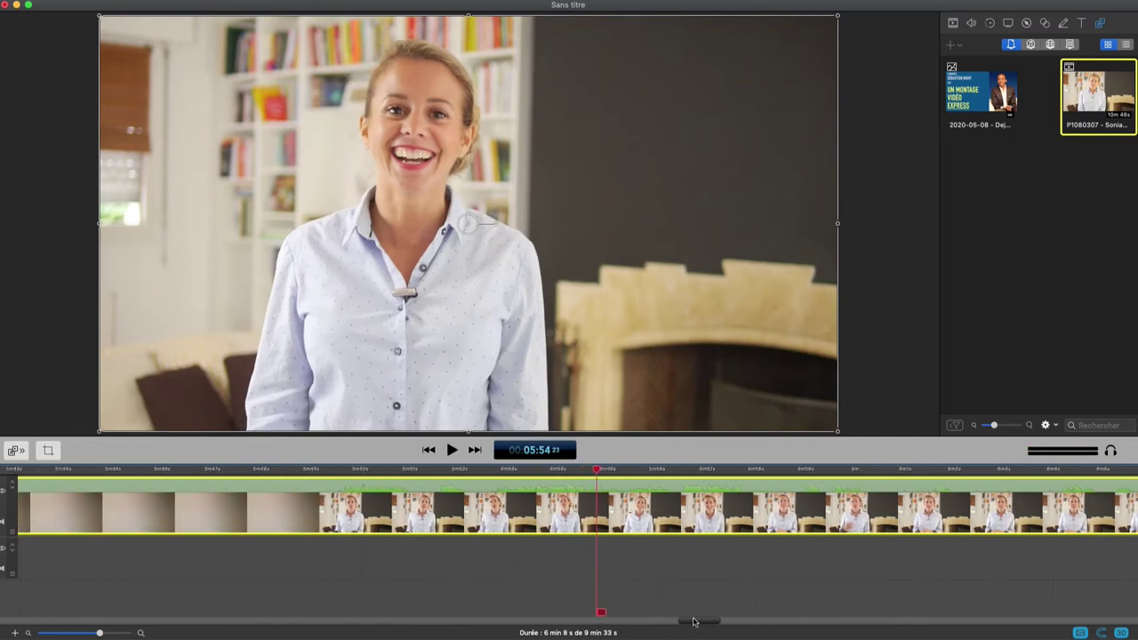
left_click(326, 472)
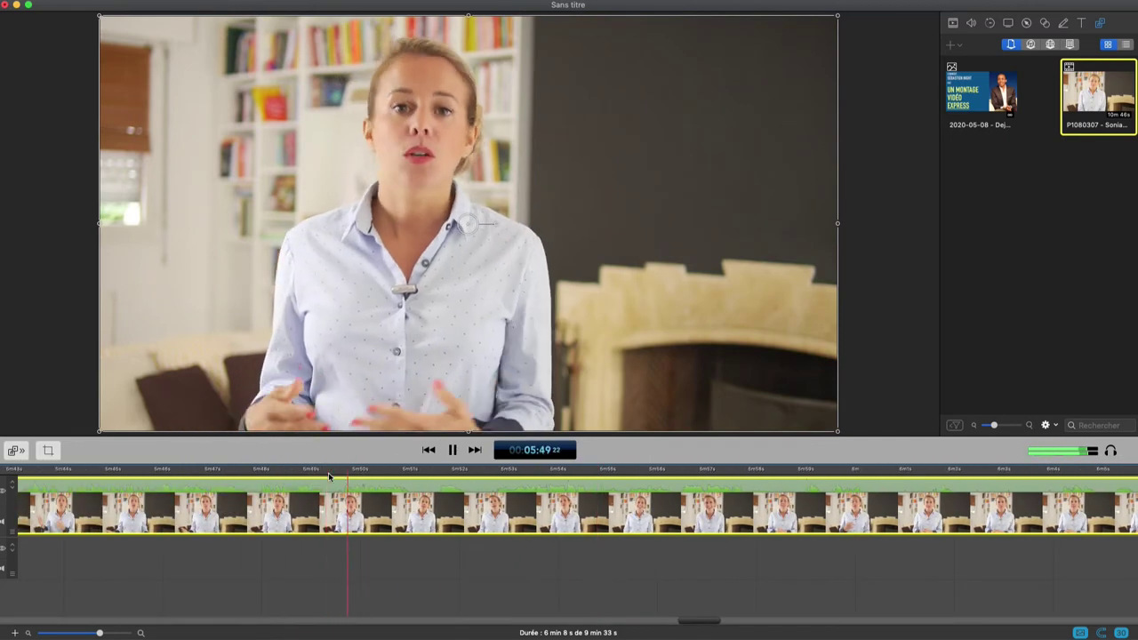
left_click(55, 474)
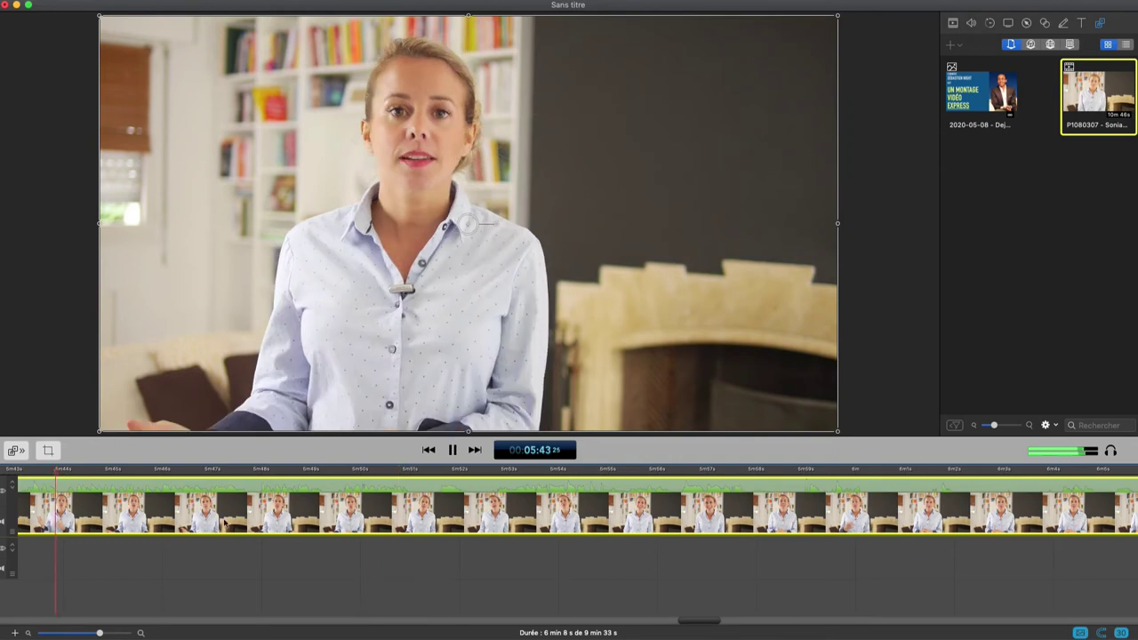
- Play from 5:43:03 to find the start of the unwanted section, and split the clip at 5:43:02
left_click_drag(694, 624, 675, 624)
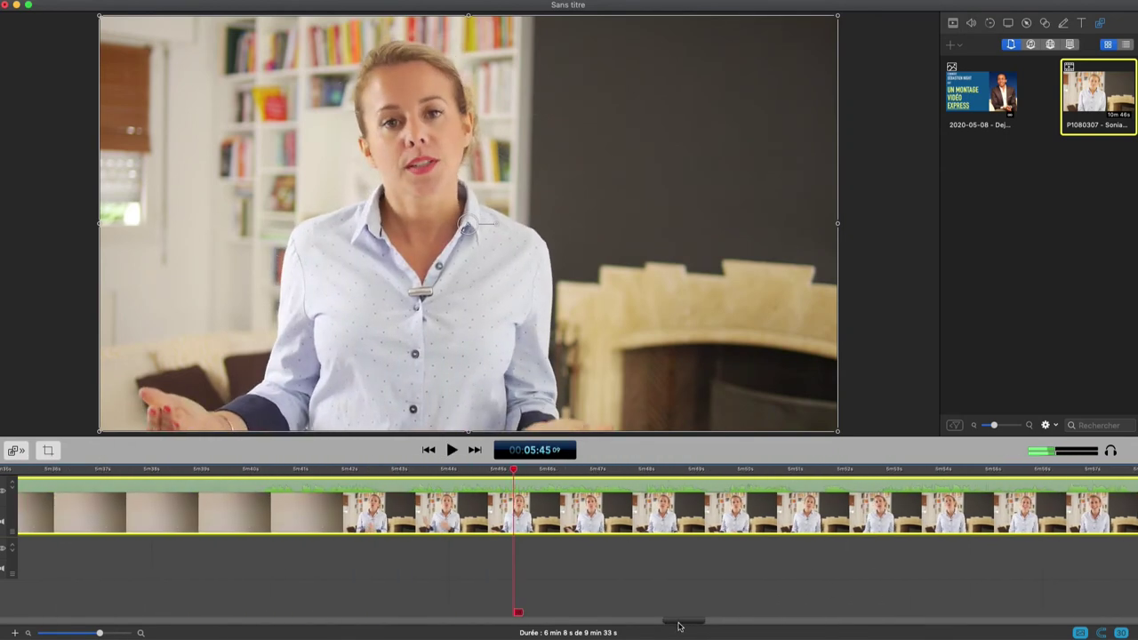
left_click(405, 471)
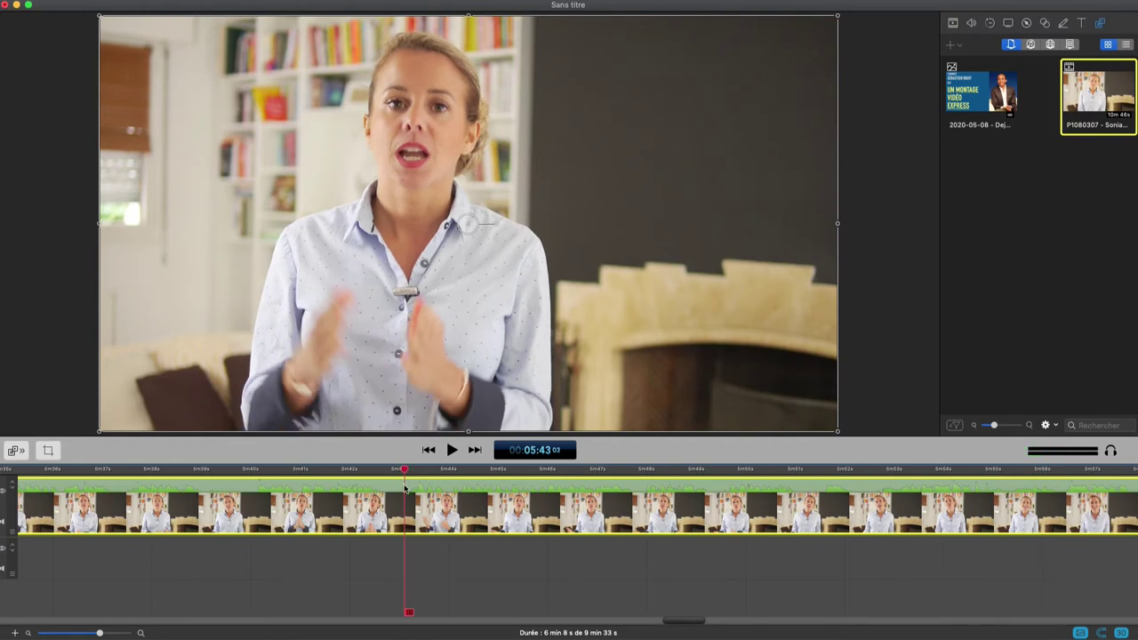
key("space")
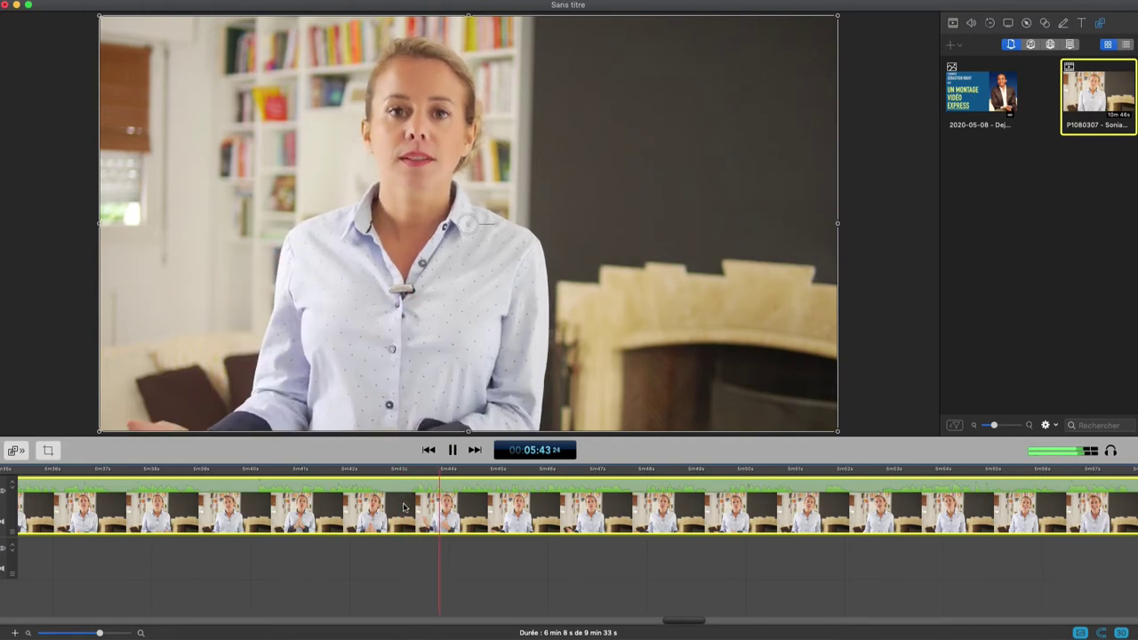
left_click(402, 471)
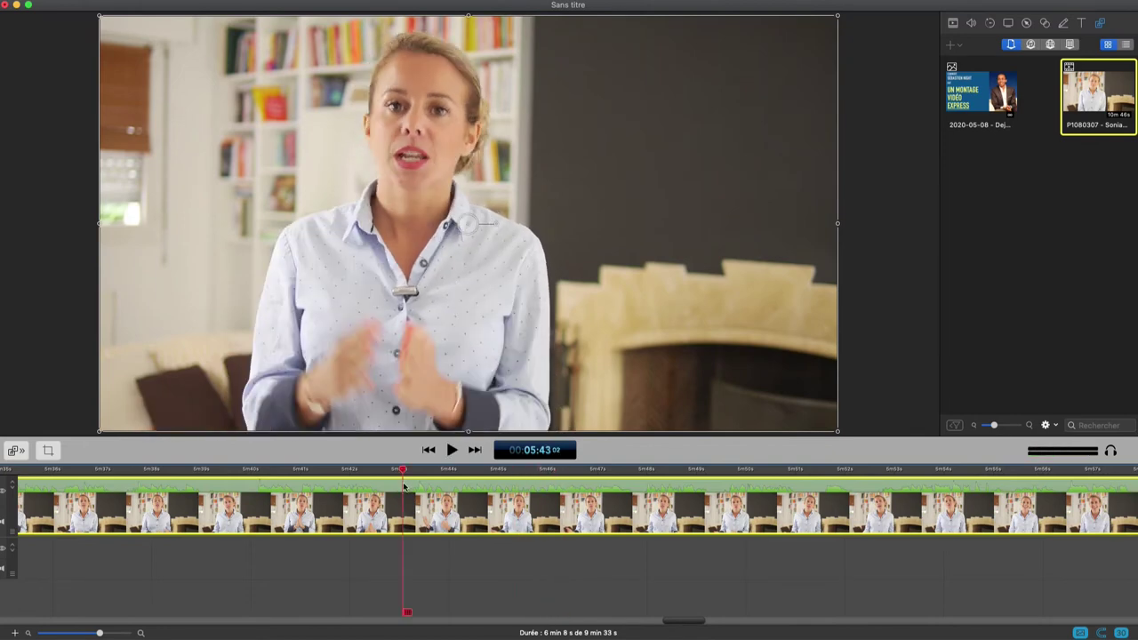
key("super+b")
- Delete the section between the 5:43:02 and 6:08:26 splits, close the gap, and play the join from 5:42:19
left_click(418, 499)
key("Delete")
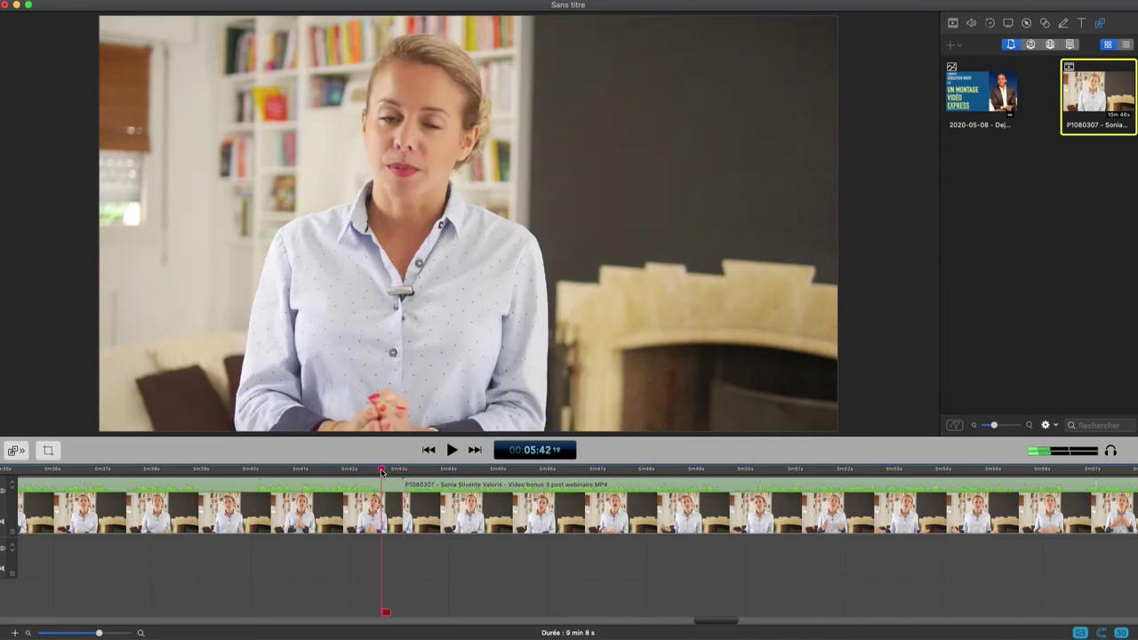
key("space")
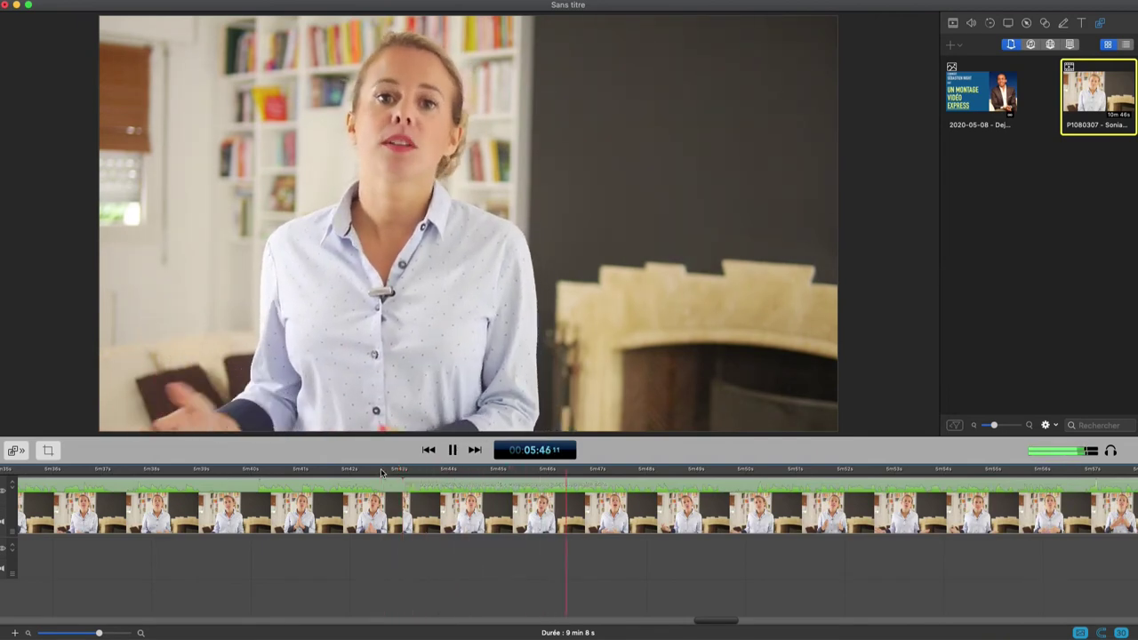
key("space")
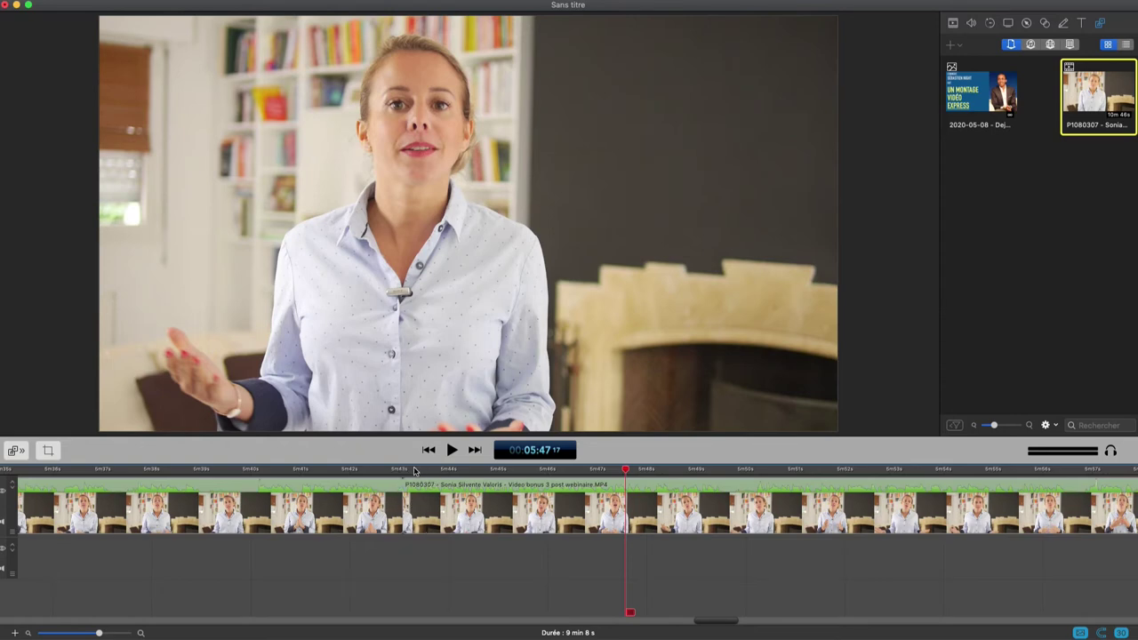
- Replay the join from just after 5:43 and again from the cut itself
left_click(414, 470)
key("space")
left_click(404, 470)
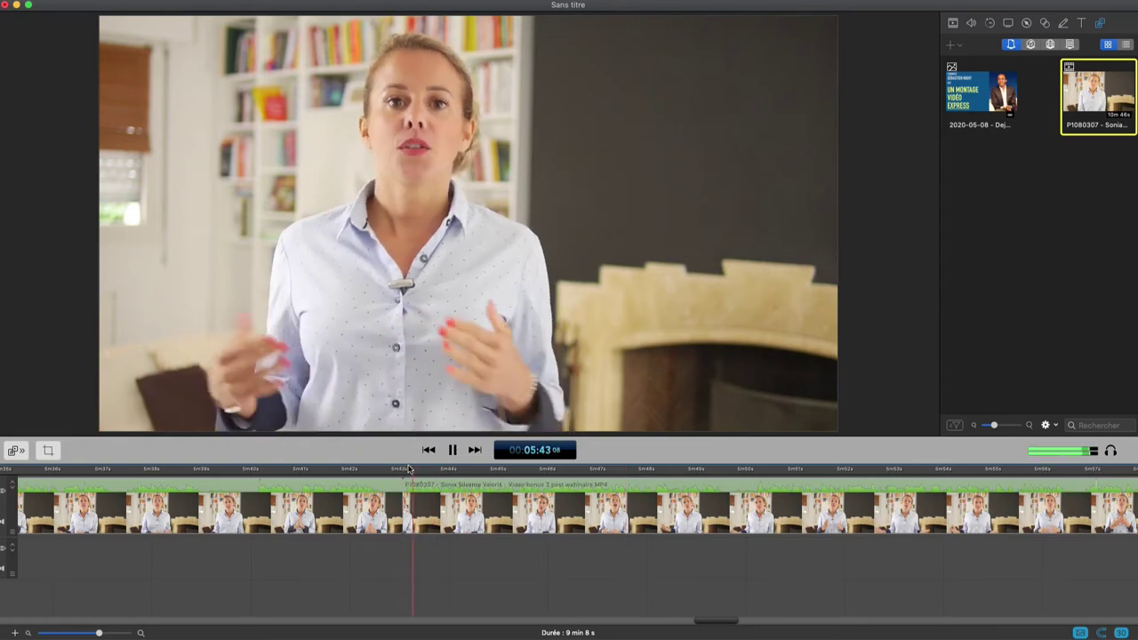
key("space")
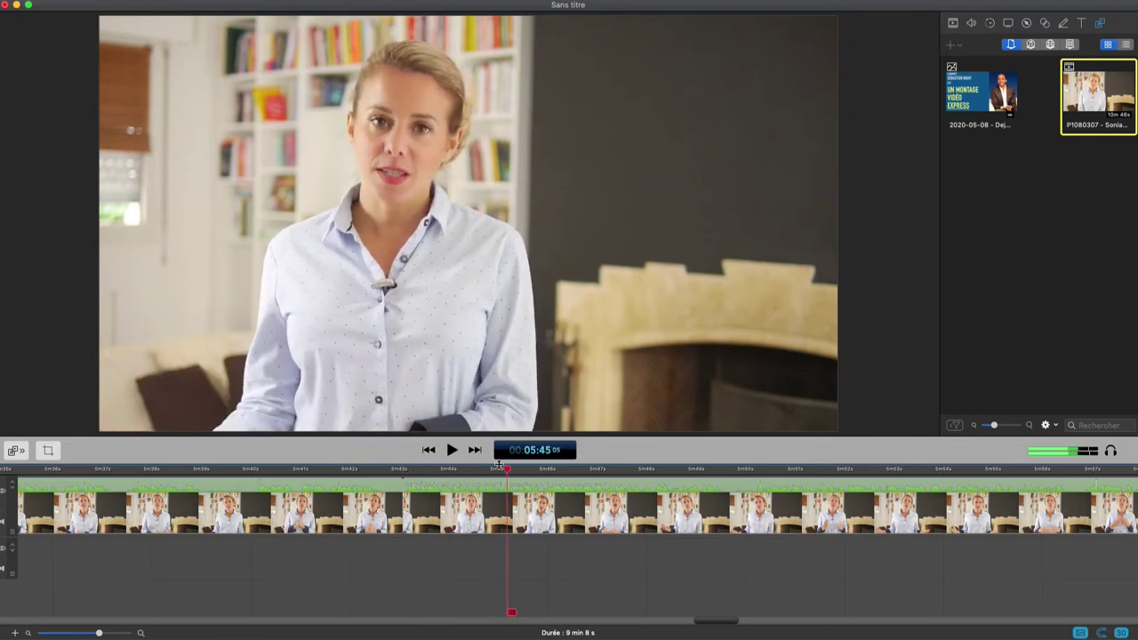
- Inspect the frame at 5:44:29, and undo the gap closing and the deletion of the section
left_click(496, 471)
left_click(497, 471)
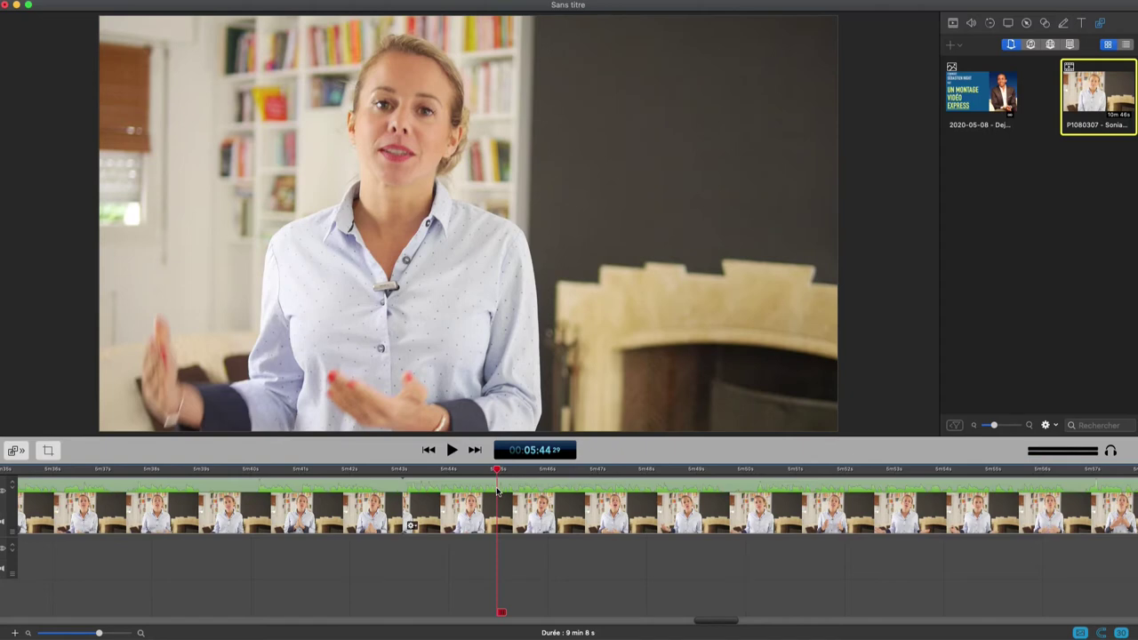
key("Delete")
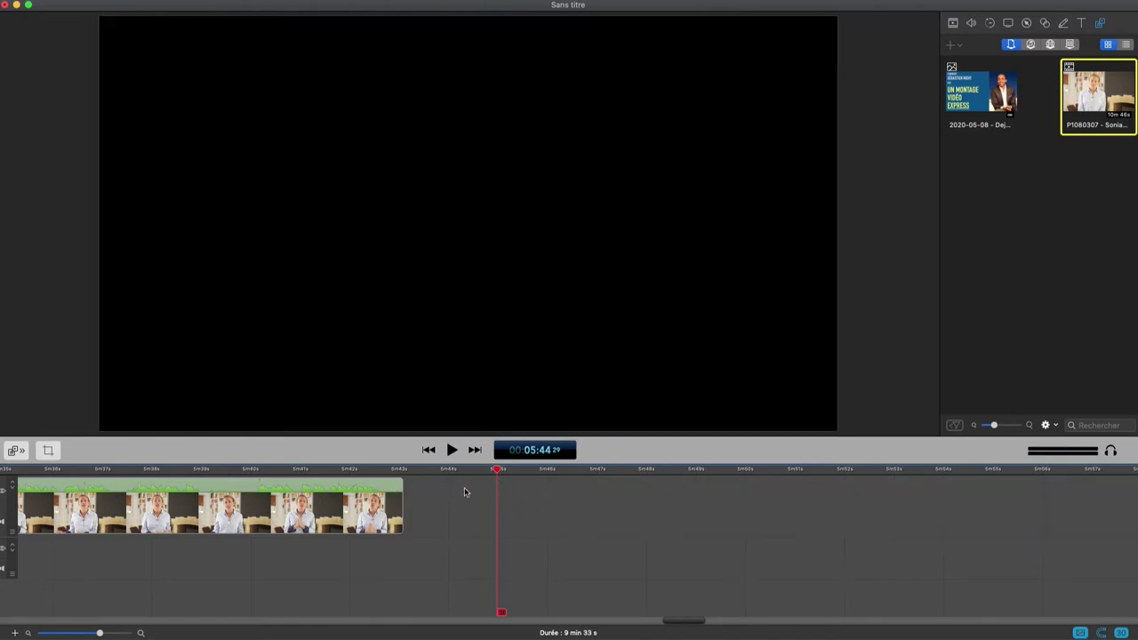
key("super+z")
- Play the restored section from the split at 5:43:02 to compare its wording with the other take
left_click(397, 469)
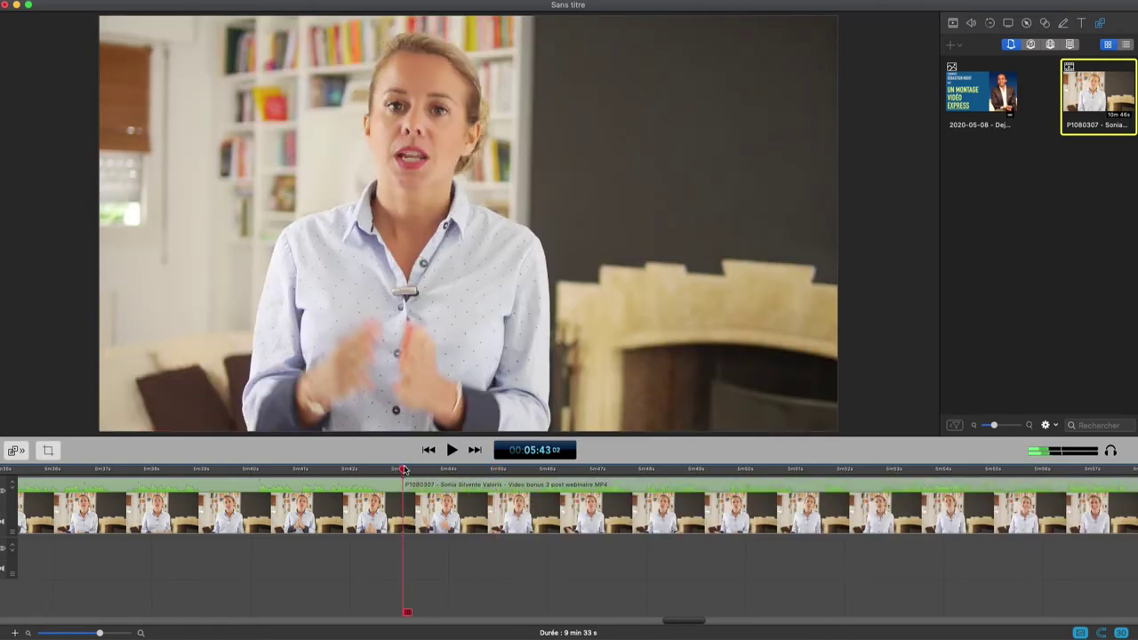
key("space")
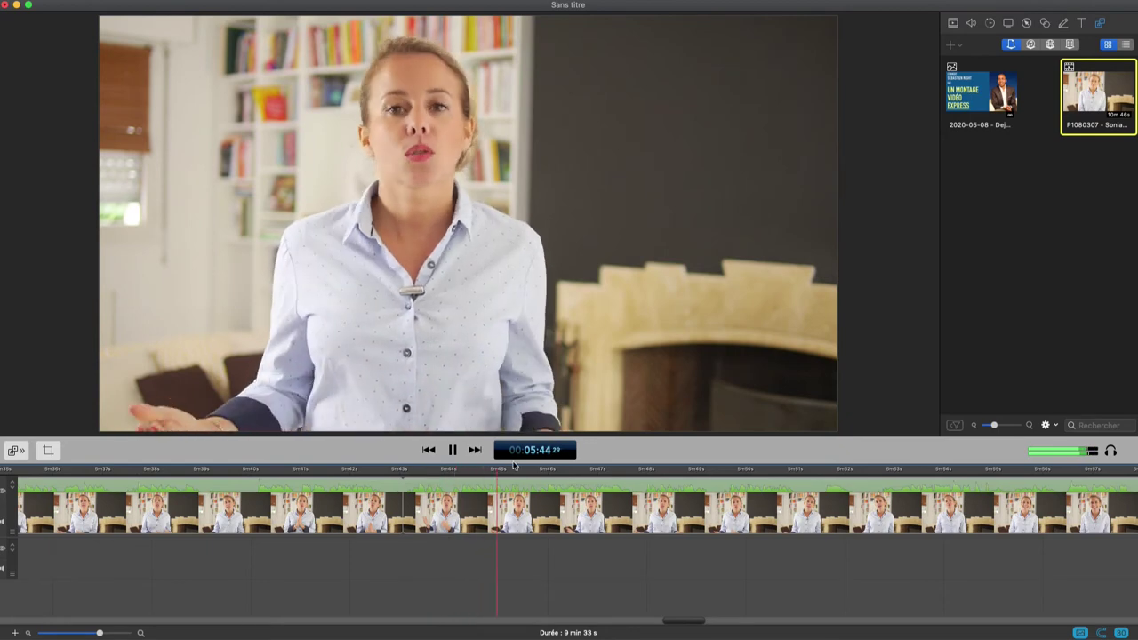
key("space")
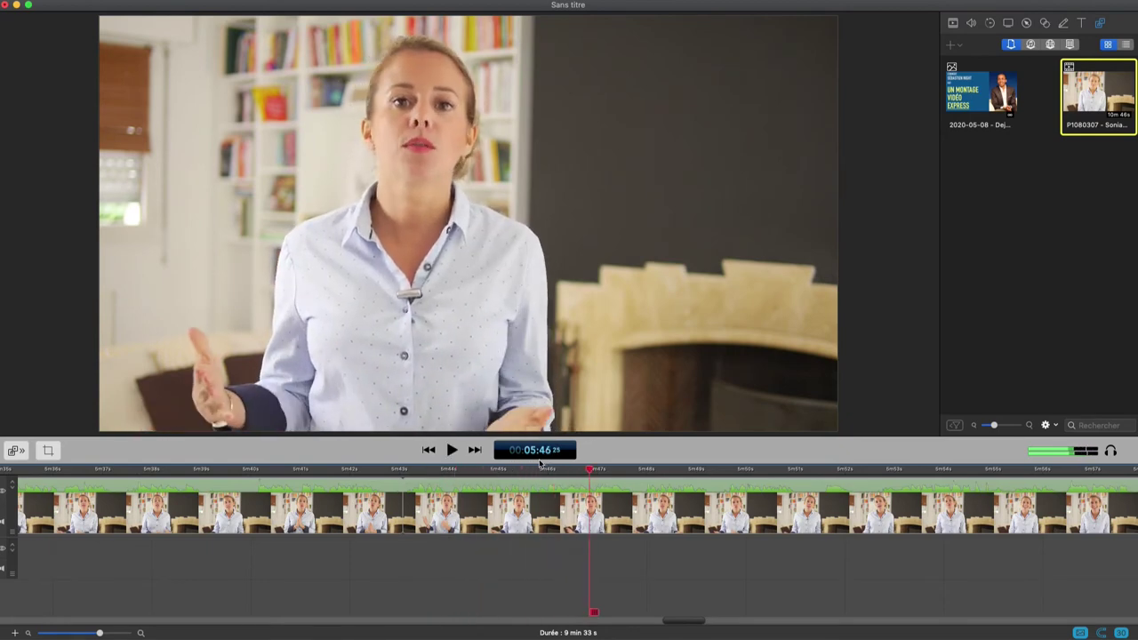
- Play around 5:45 to find the cut point, split the clip at 5:45:13, and delete the section that follows it
left_click(531, 468)
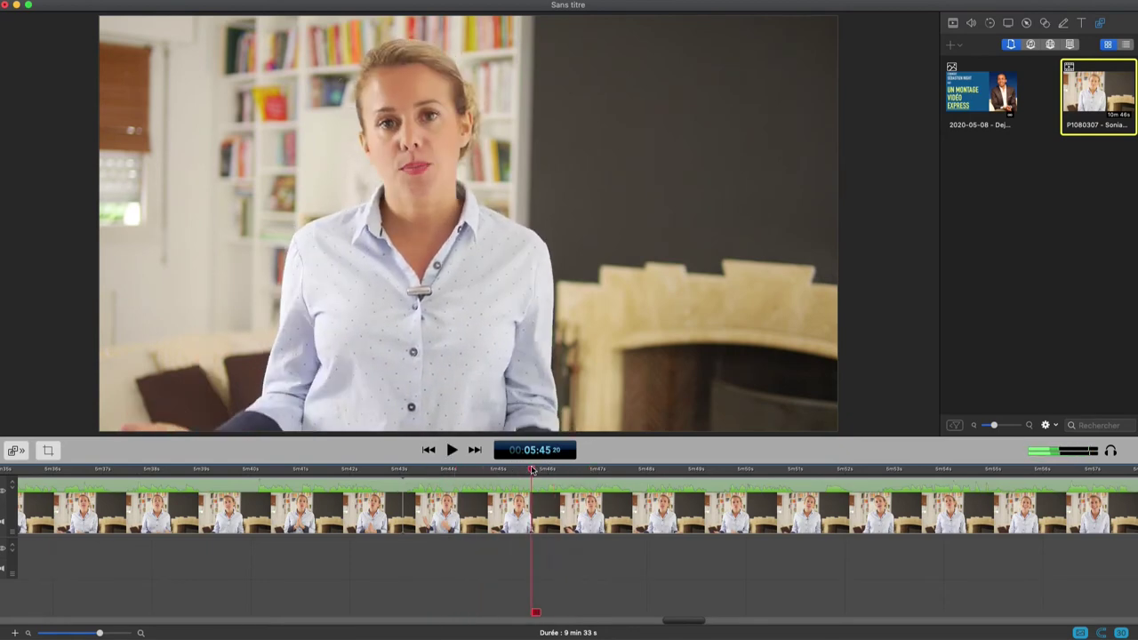
key("space")
key("space")
left_click(529, 468)
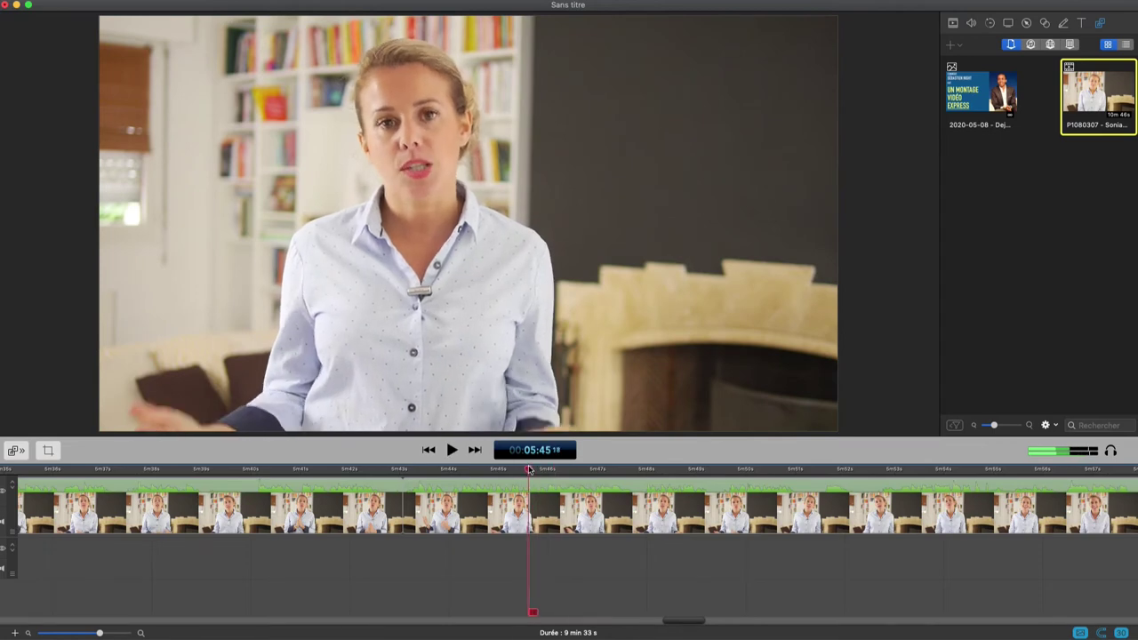
key("space")
key("space")
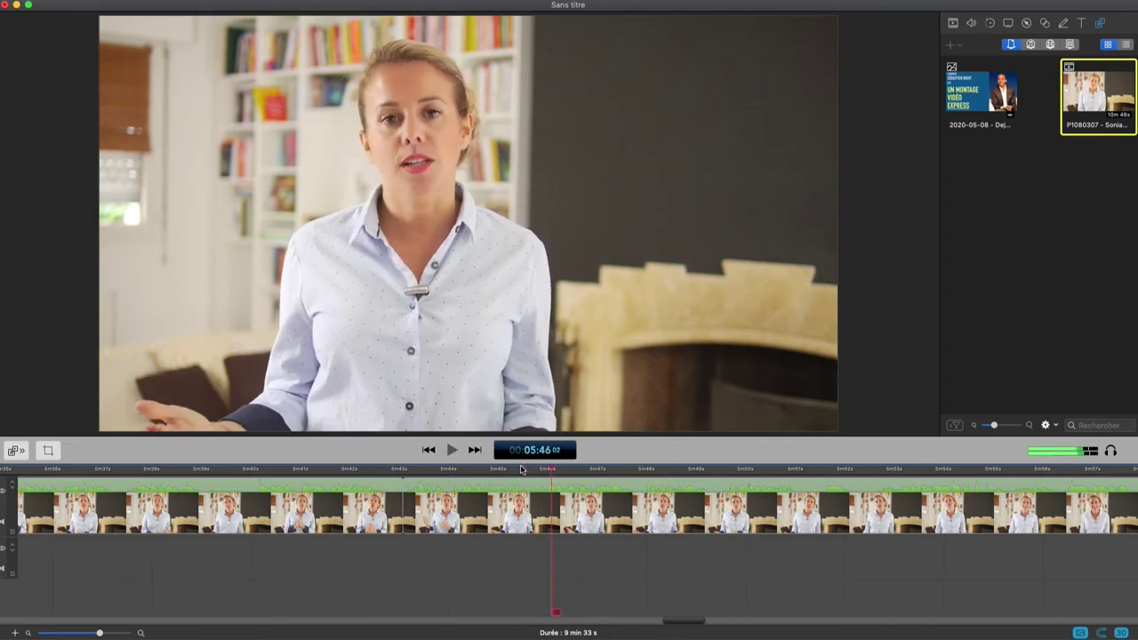
left_click(522, 469)
left_click(522, 490)
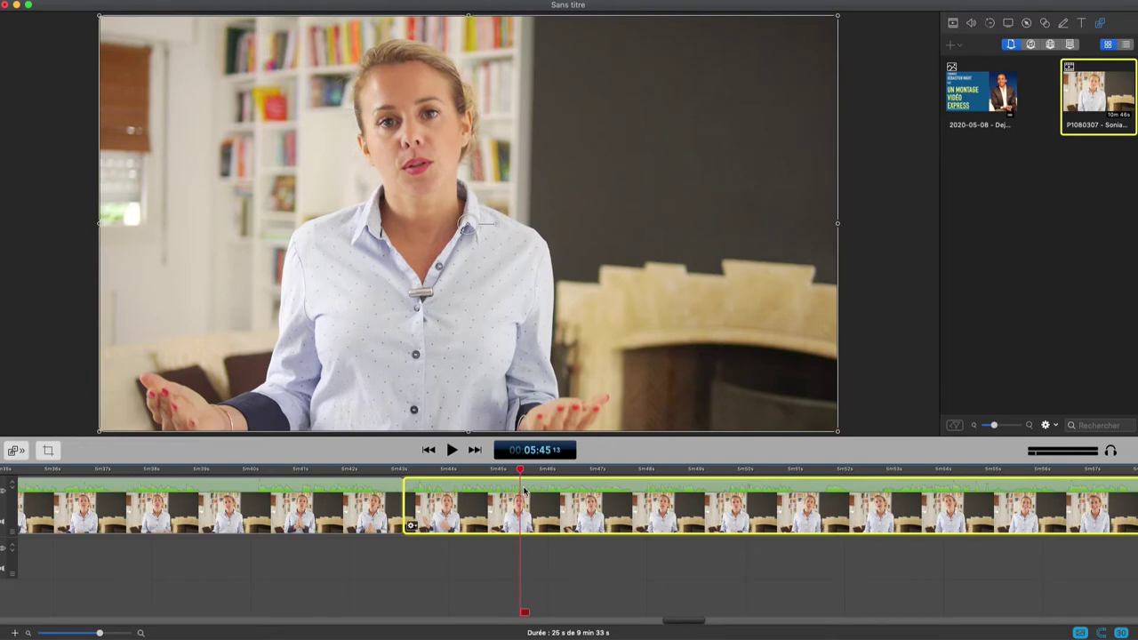
key("t")
left_click(572, 515)
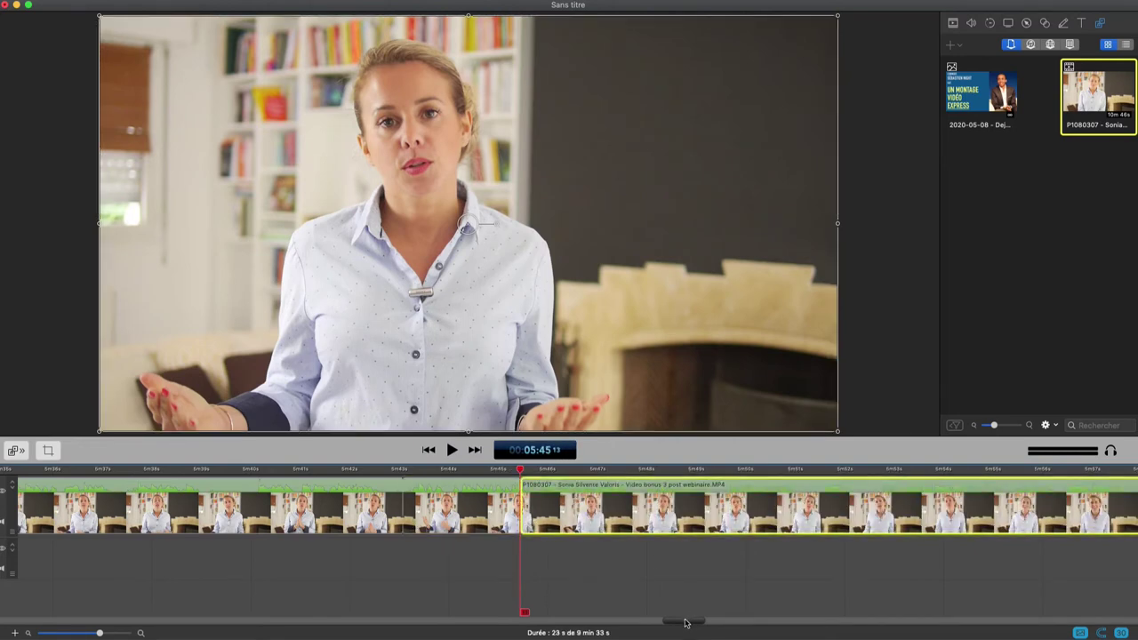
- Find the restart point after 6:09, split the clip at 6:10:24, delete the short piece before it, and close the gap
left_click_drag(683, 625, 725, 613)
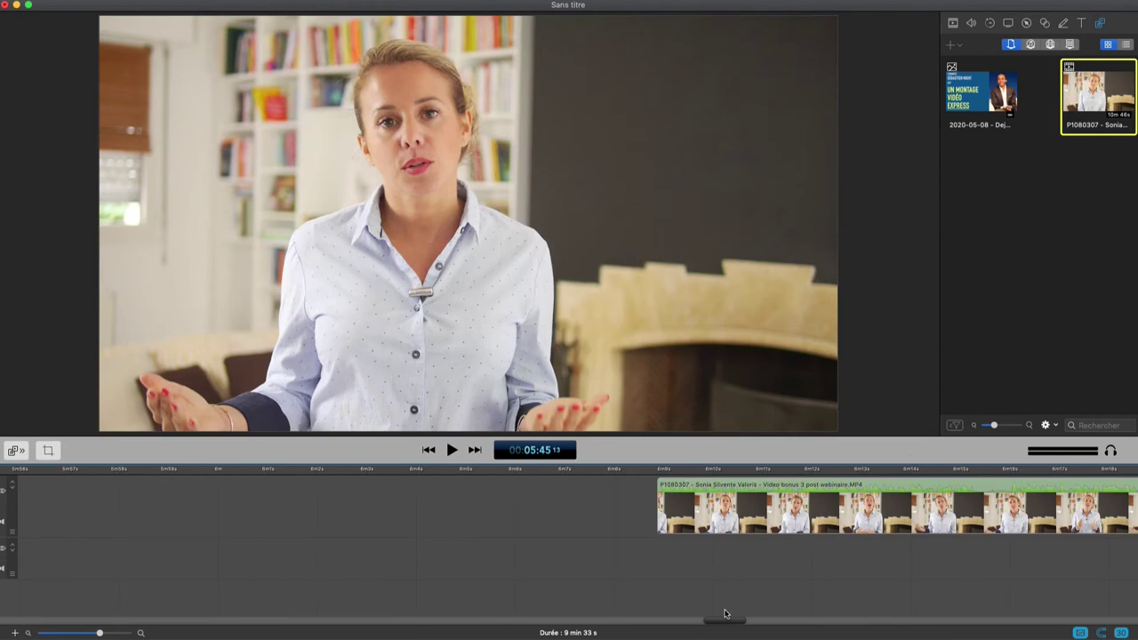
left_click(691, 468)
key("space")
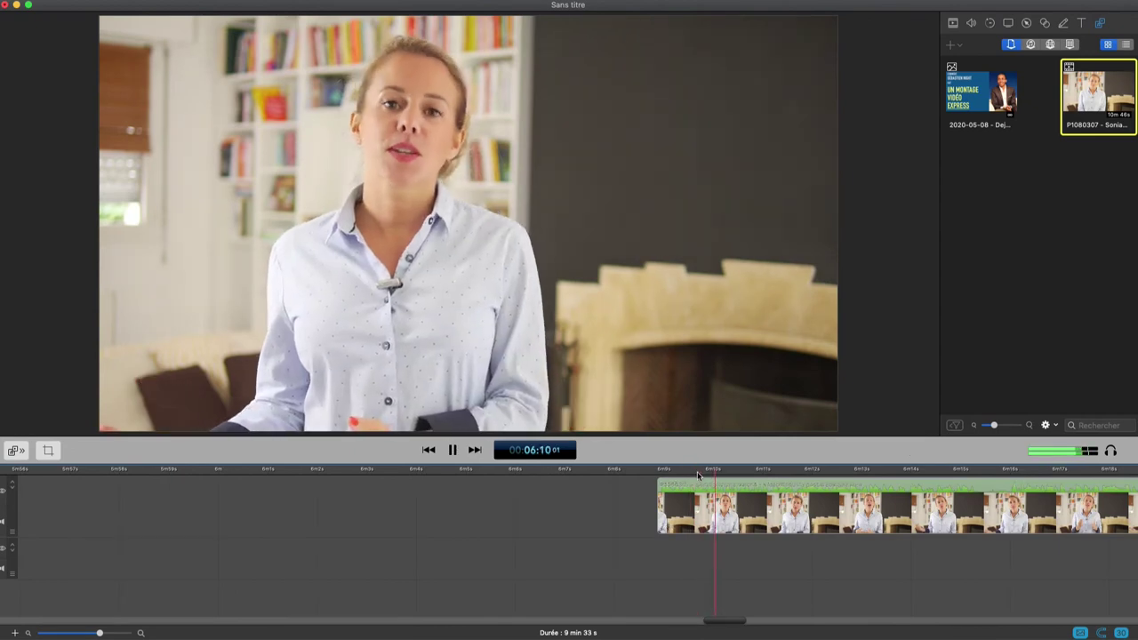
left_click(753, 469)
left_click(754, 470)
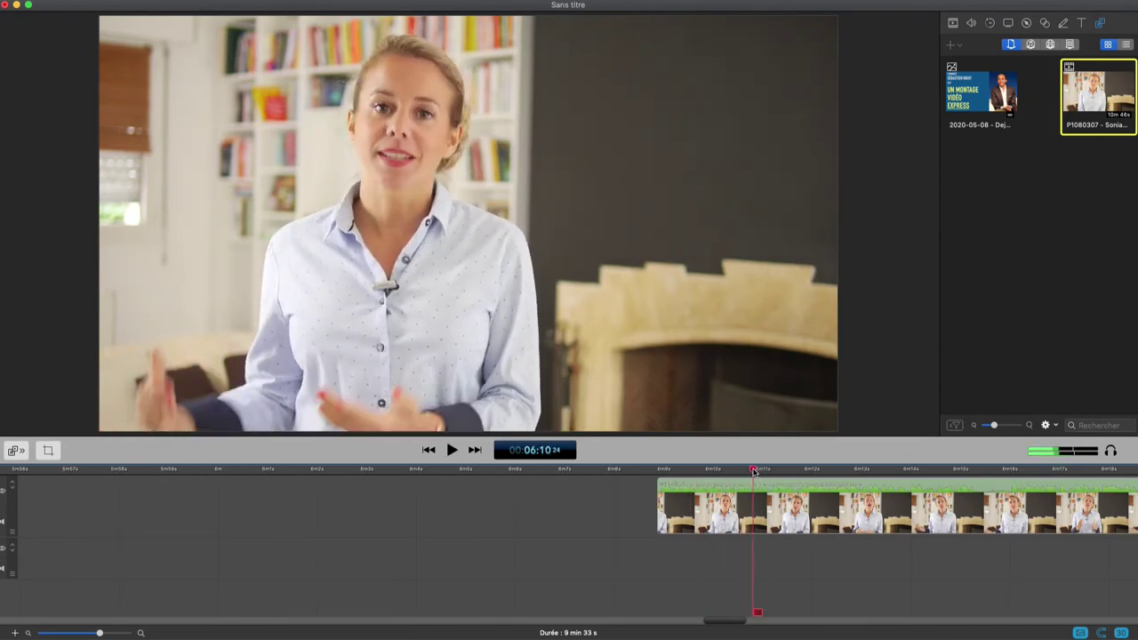
key("super+b")
left_click(736, 503)
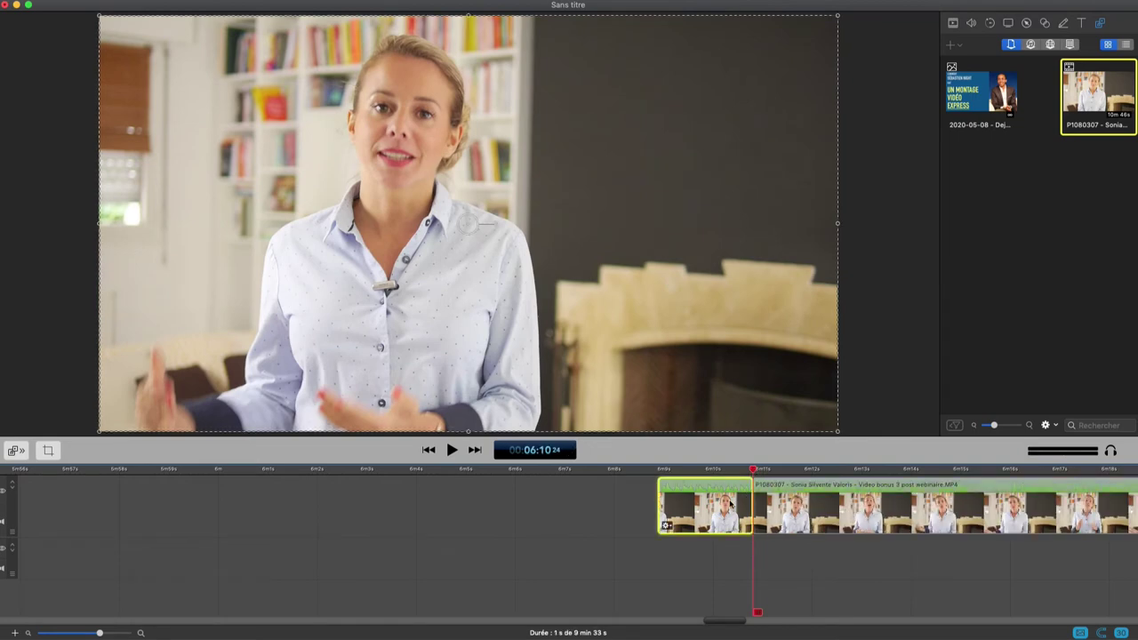
key("Delete")
left_click(721, 505)
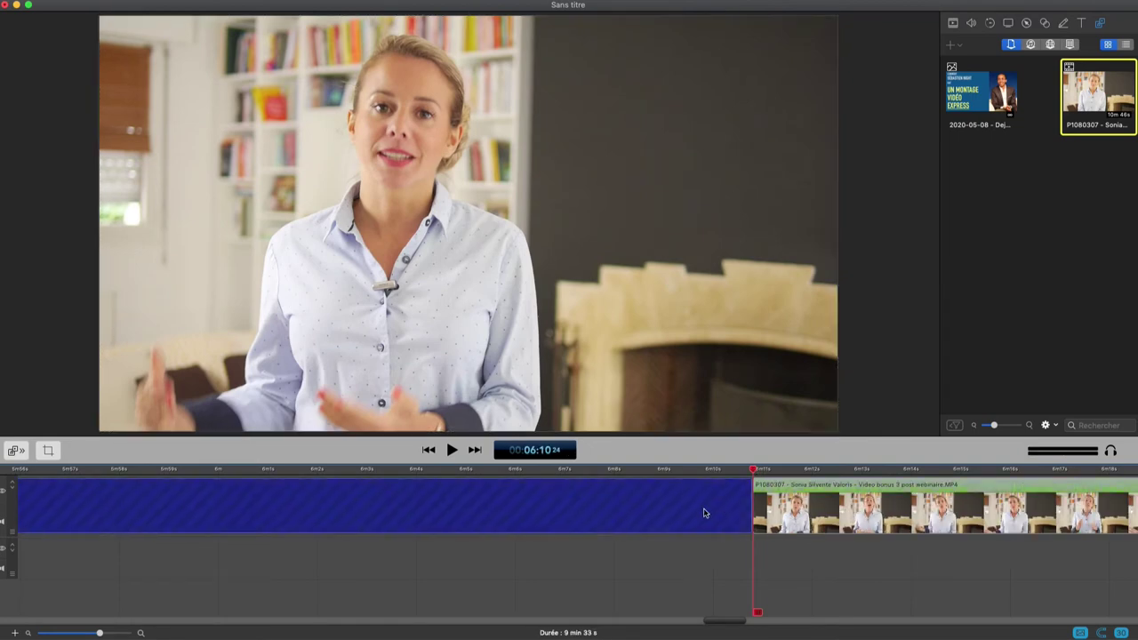
key("Delete")
- Play the join at 5:45:13 from just before 5:42, and replay it from around 5:44
left_click_drag(751, 619, 681, 622)
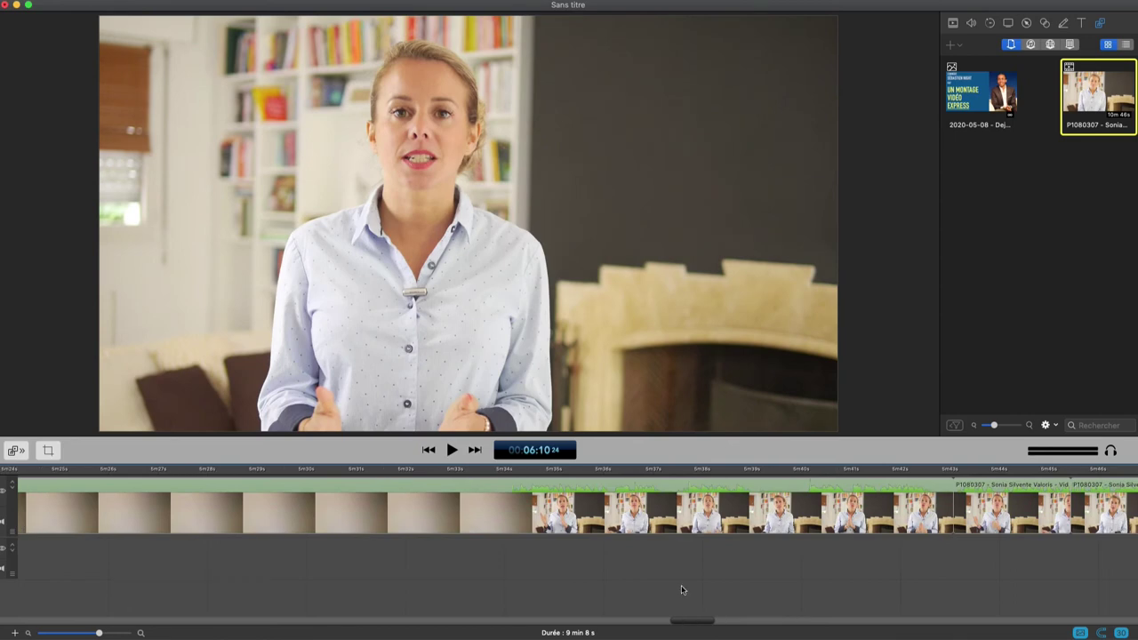
left_click(711, 511)
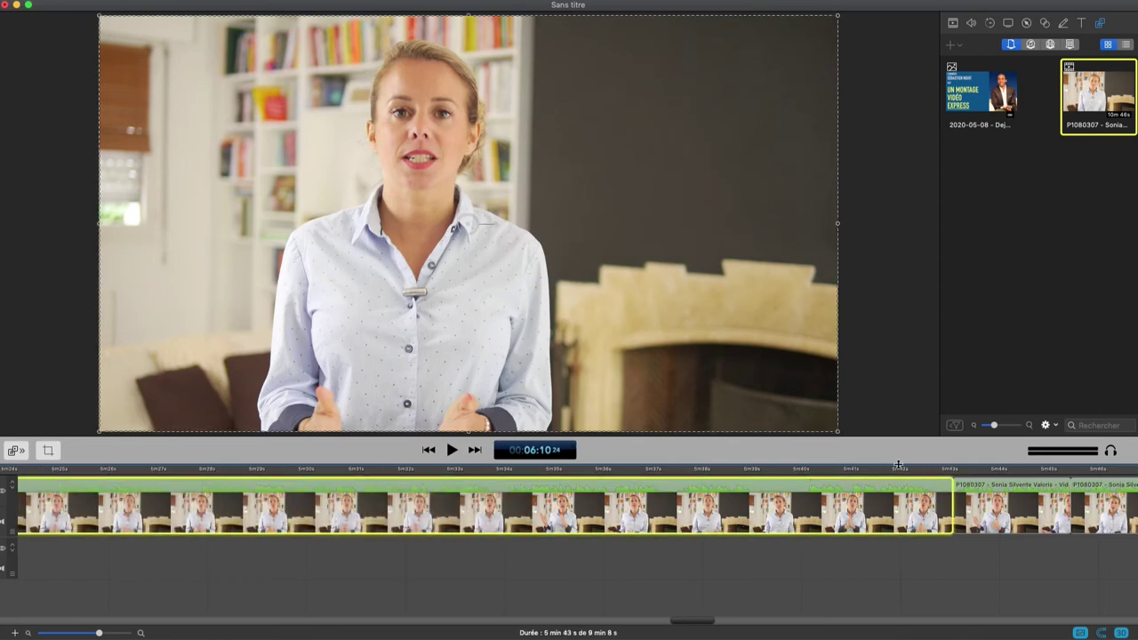
left_click_drag(702, 620, 620, 628)
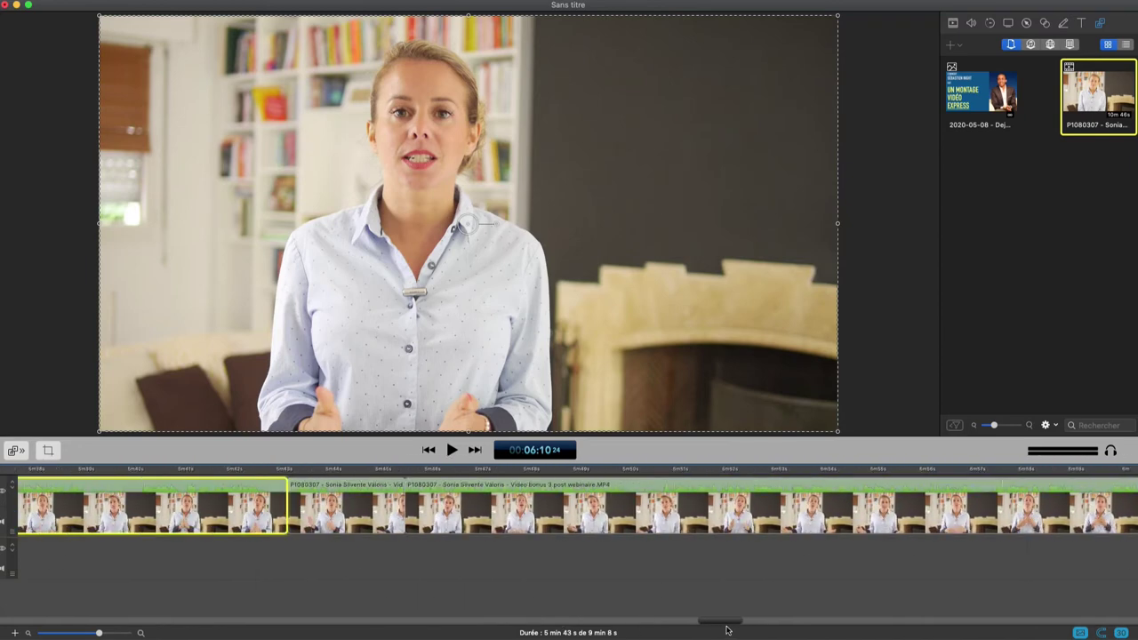
scroll(460, 533, "left", 2)
left_click(329, 469)
key("space")
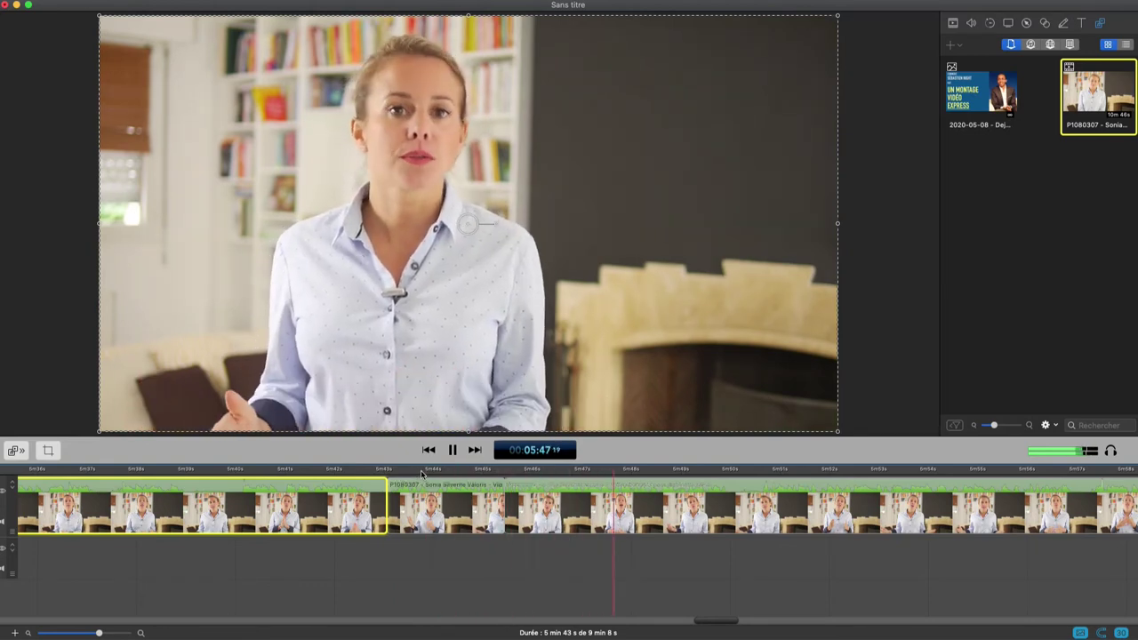
key("space")
left_click(461, 469)
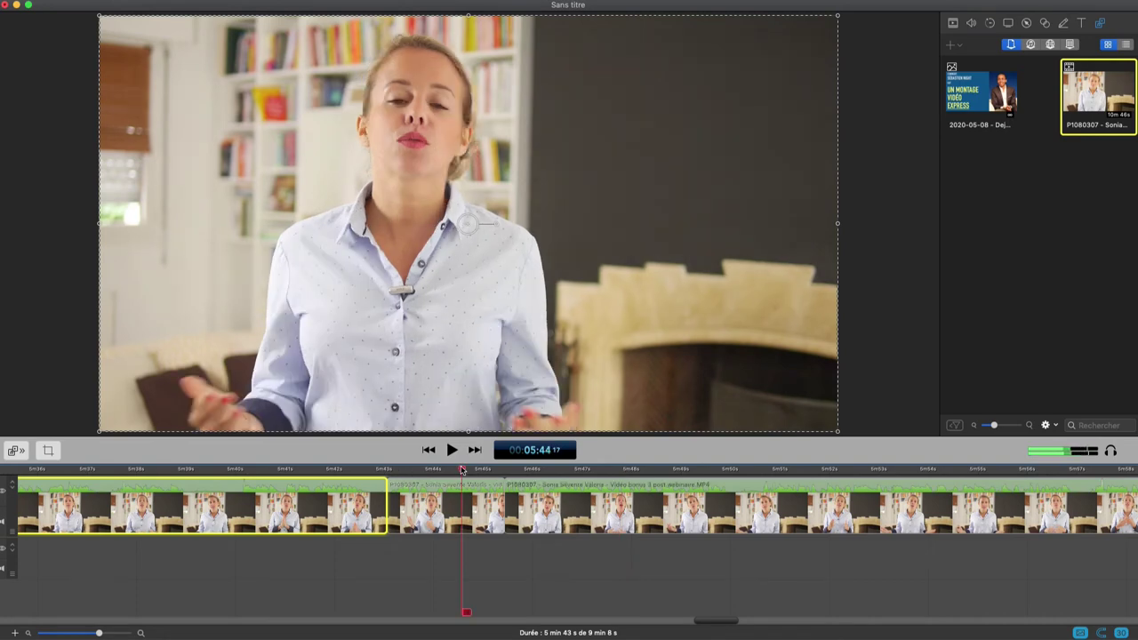
key("space")
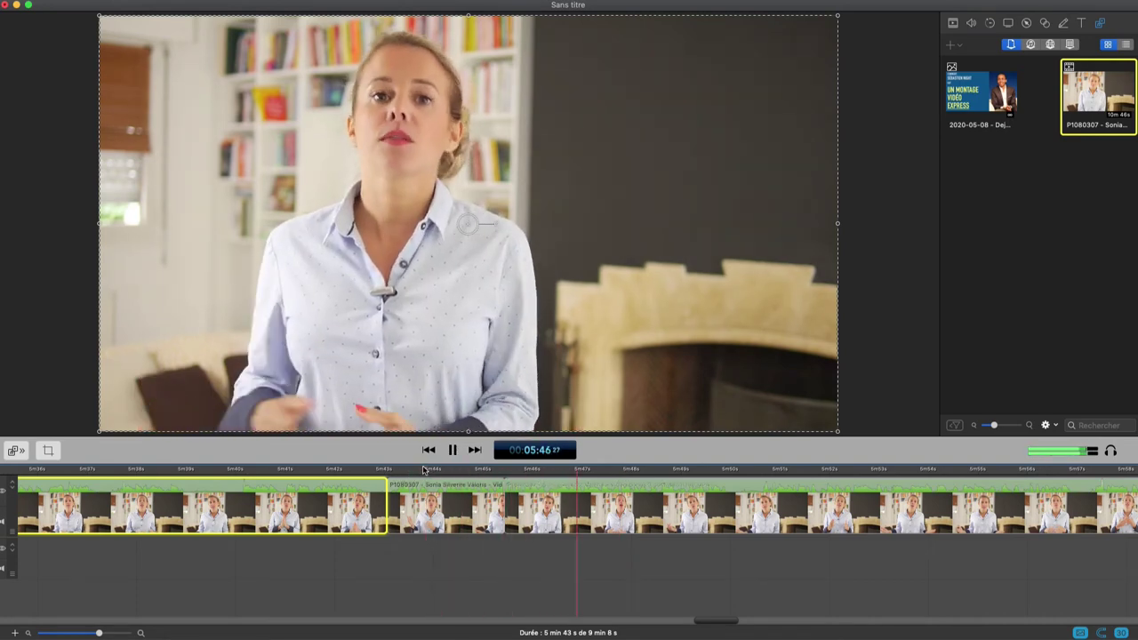
key("space")
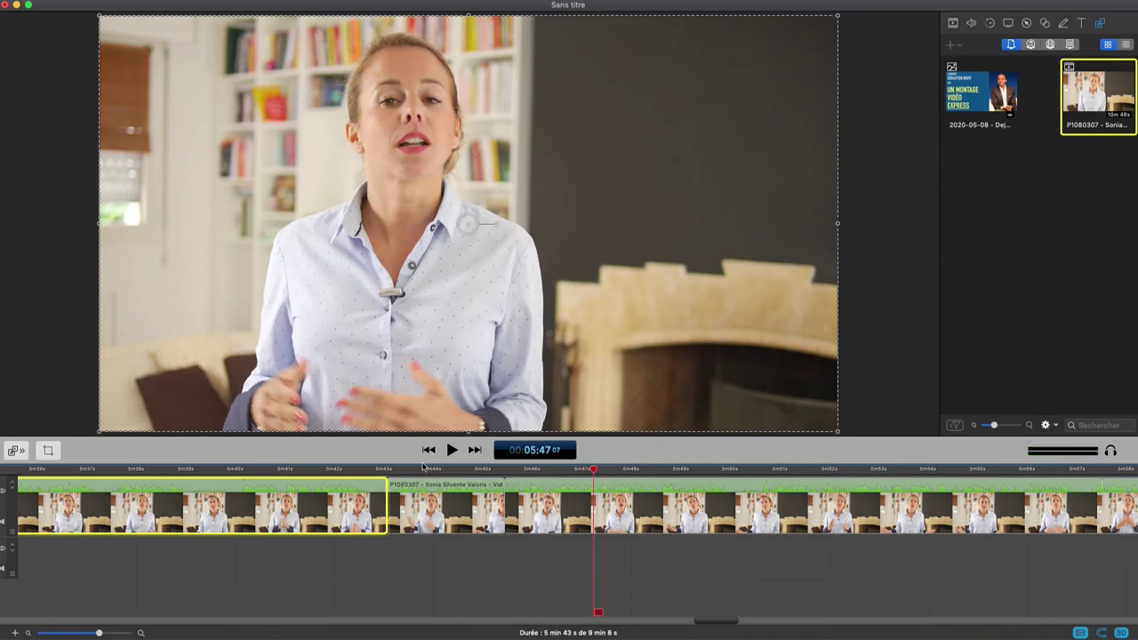
- Undo the last gap closing and the deletions on both sides of it, keeping the split at 5:45:13
key("super+z")
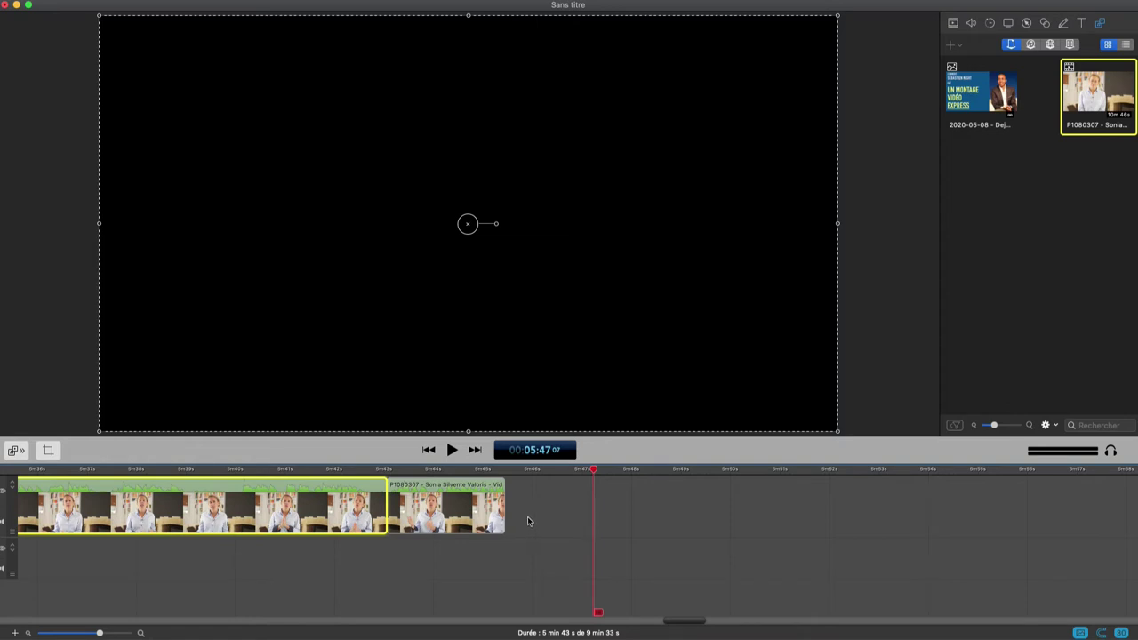
key("super+shift+z")
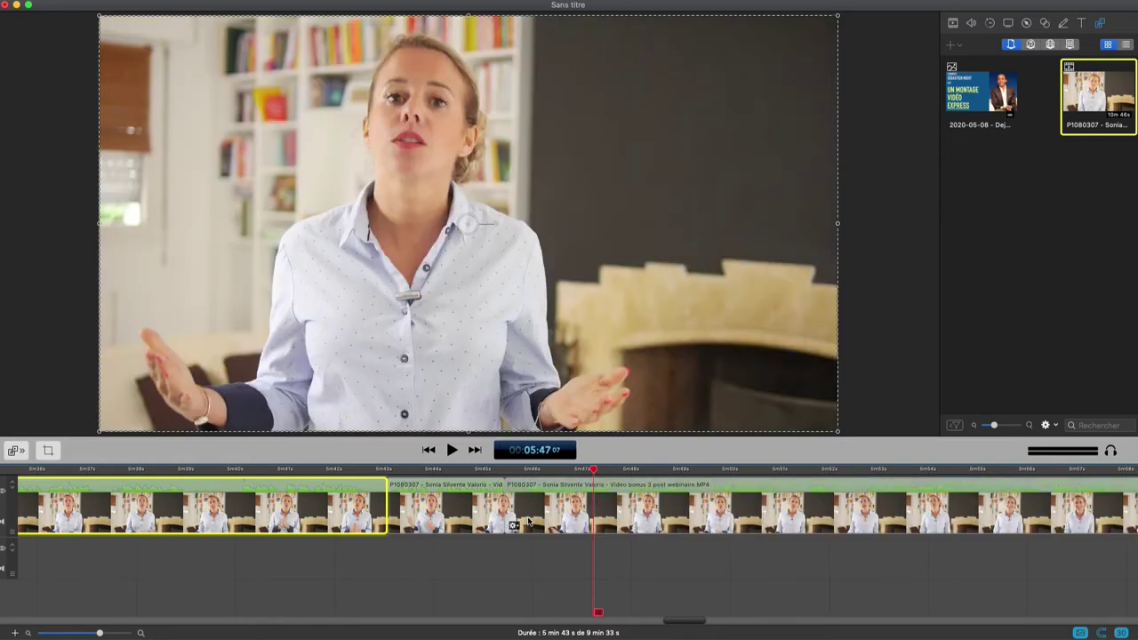
- Delete the two sections between 5:43:02 and 6:08:26, close the gap, and play the join from 5:40:18
left_click(472, 510)
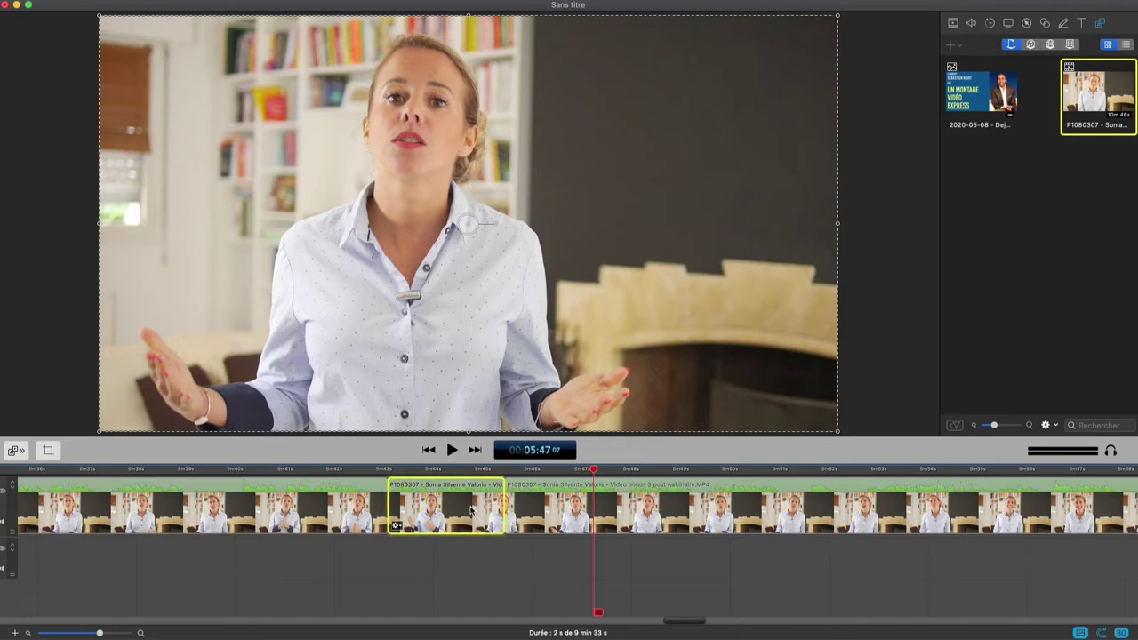
key("Delete")
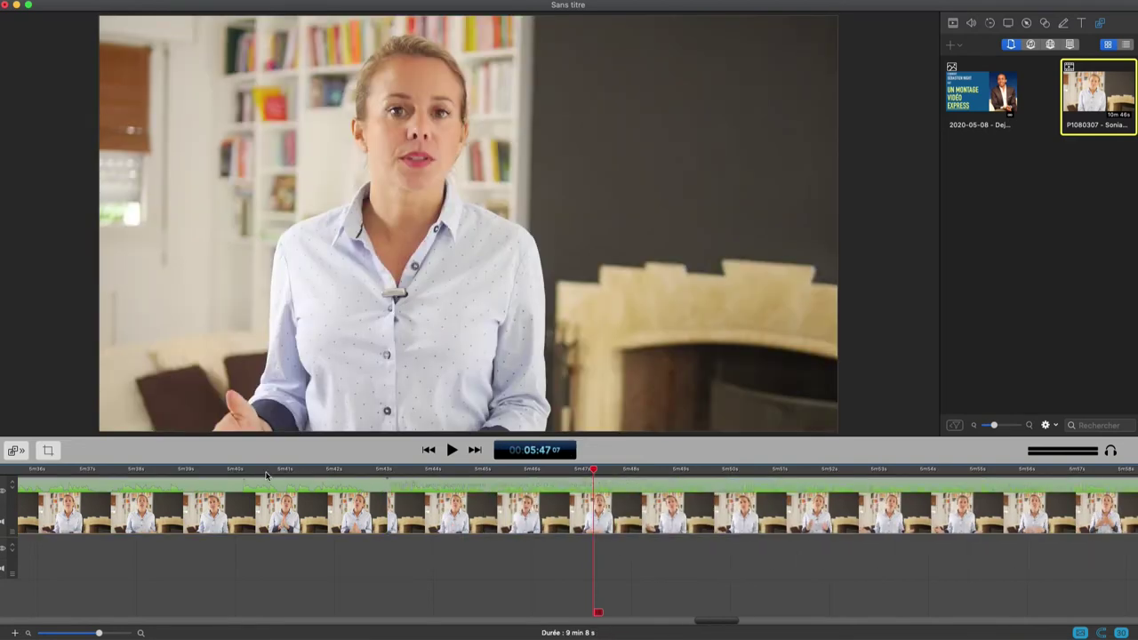
left_click(265, 474)
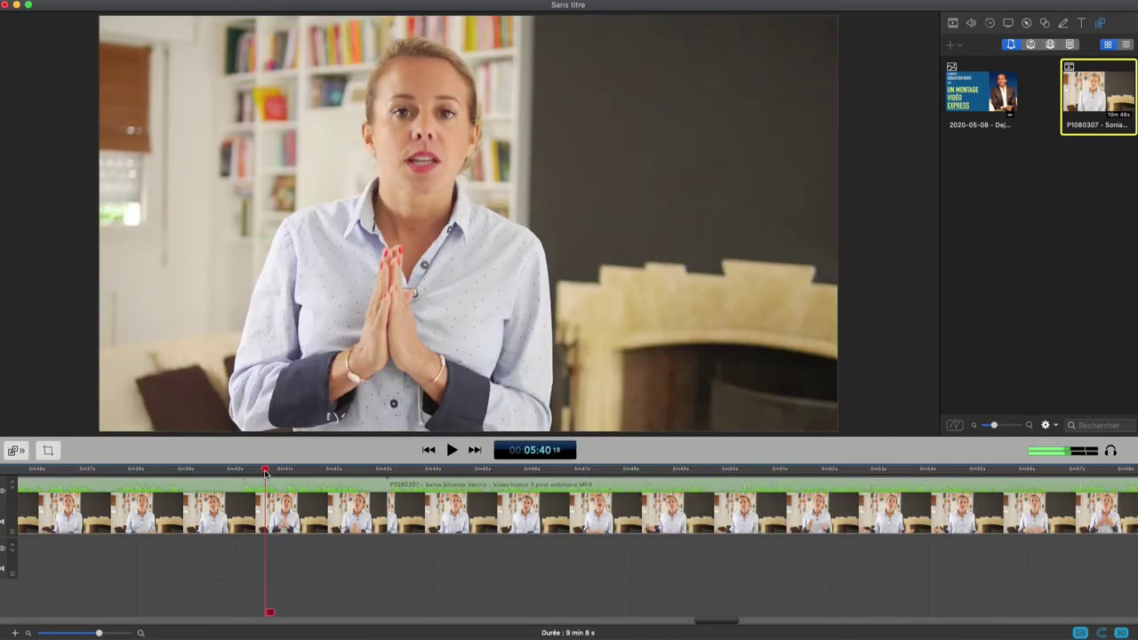
key("space")
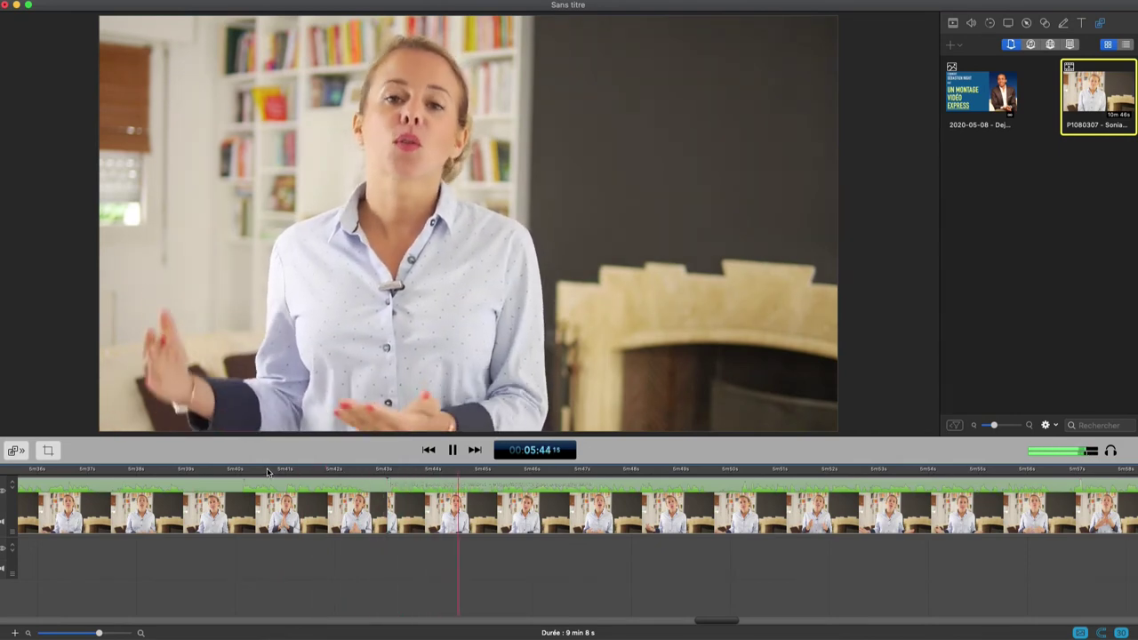
key("space")
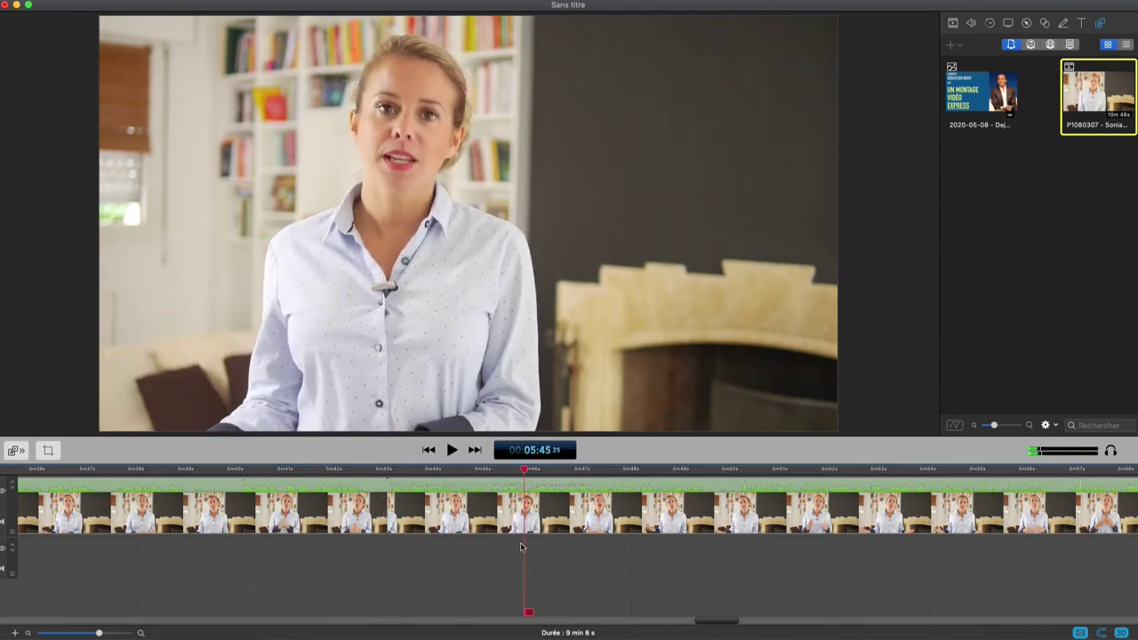
- Play the footage leading up to the join from around 5:39, and inspect the frame at 5:40:13
left_click_drag(709, 627, 698, 624)
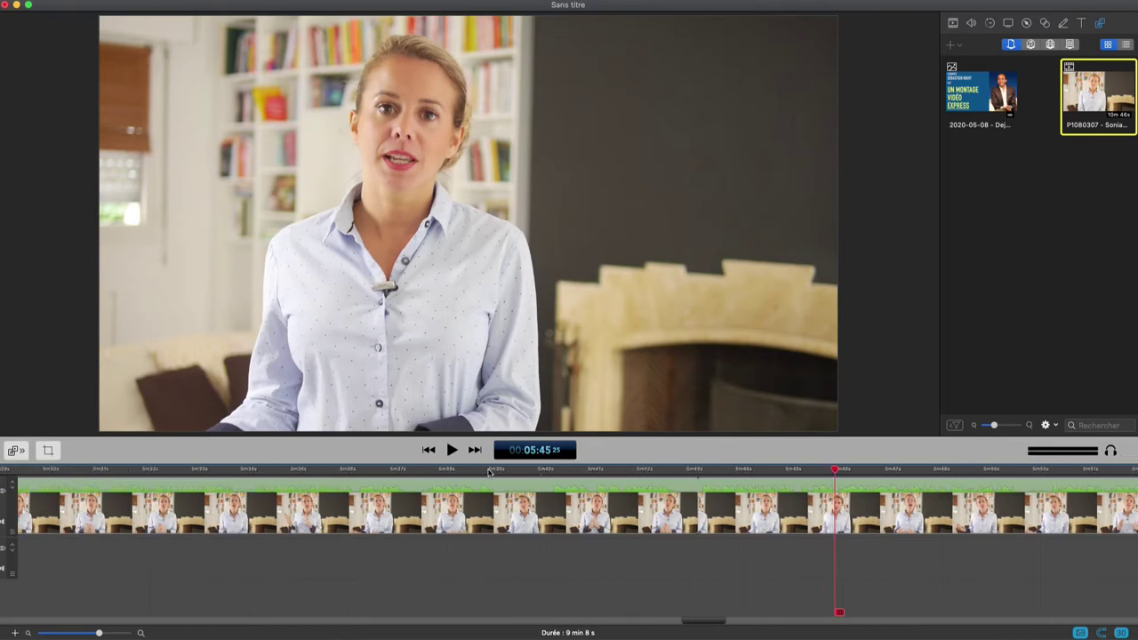
key("space")
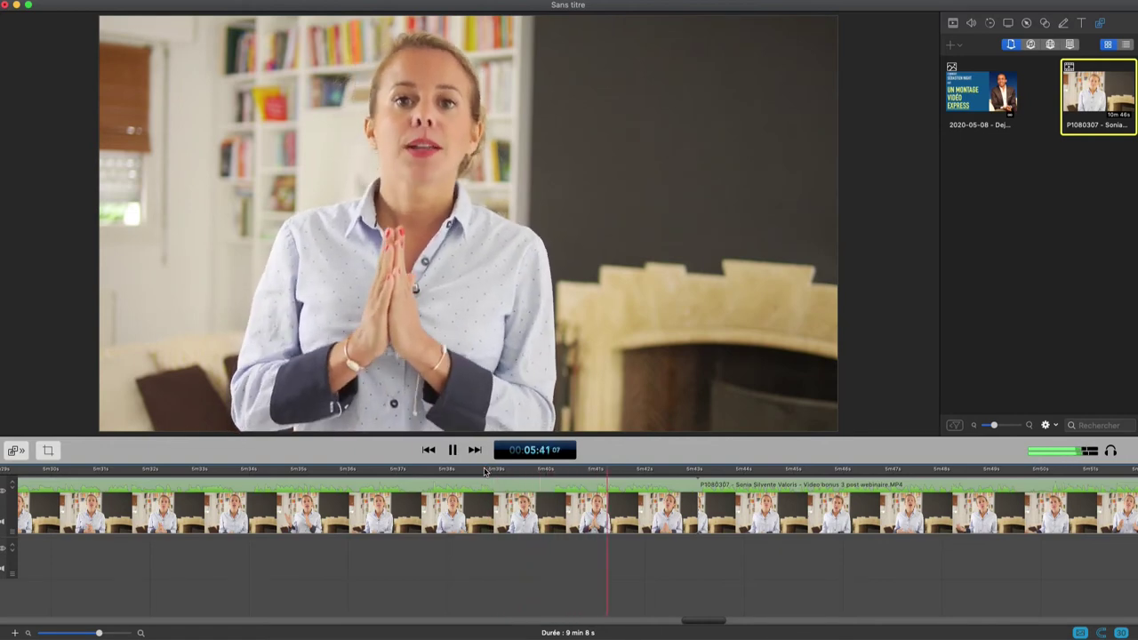
key("space")
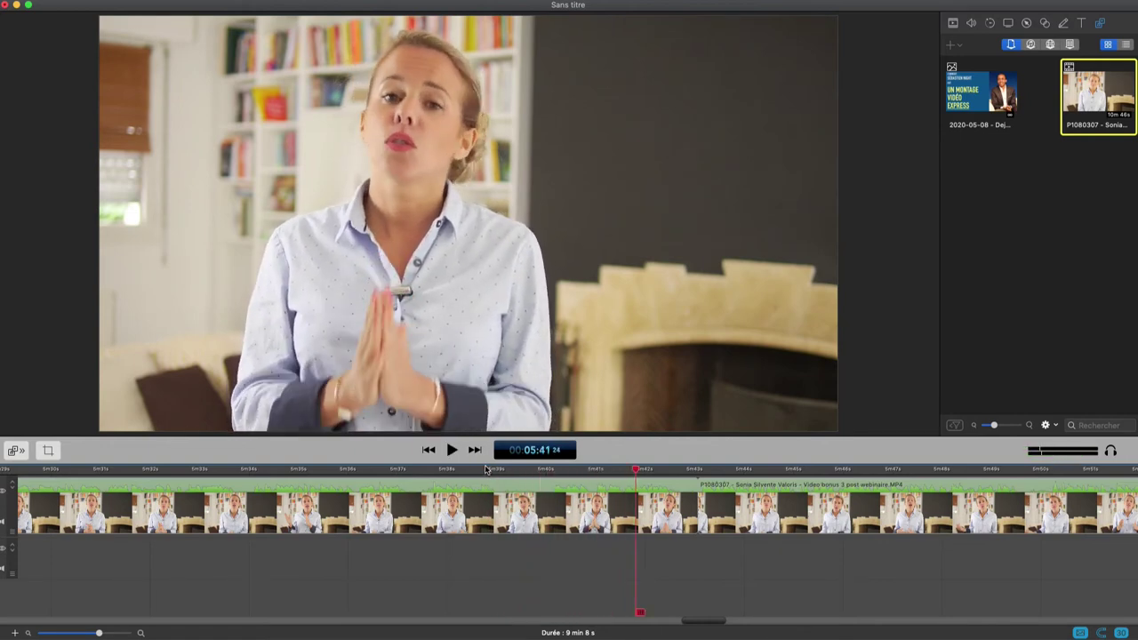
left_click_drag(485, 473, 566, 469)
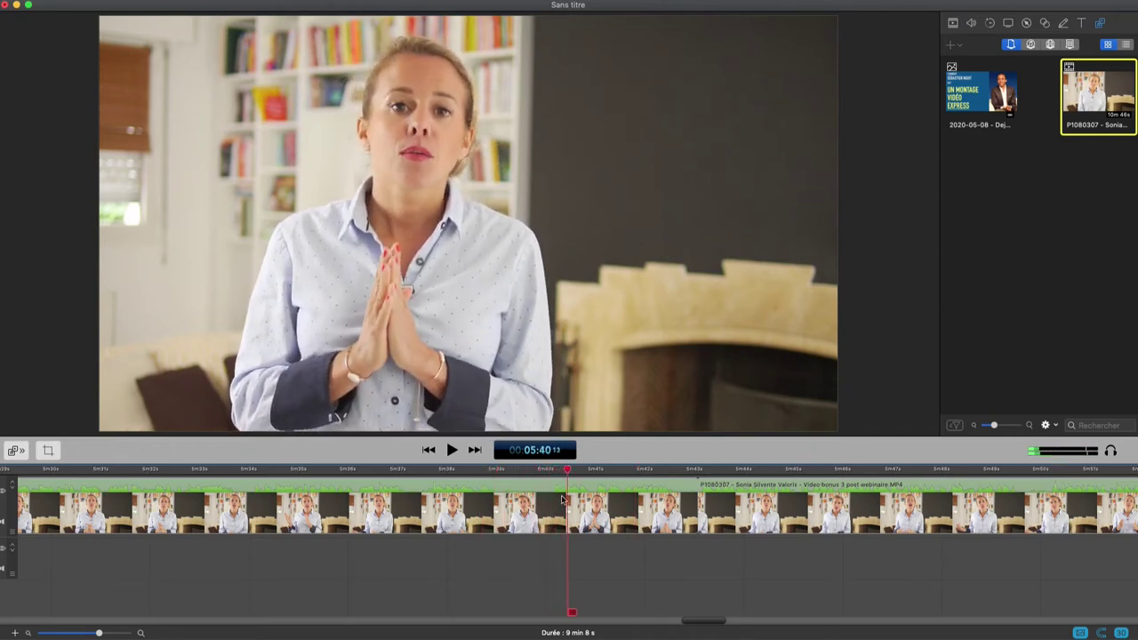
- Review the footage backwards from 5:40, playing short passages from around 5:27 and 5:23
left_click_drag(690, 622, 677, 624)
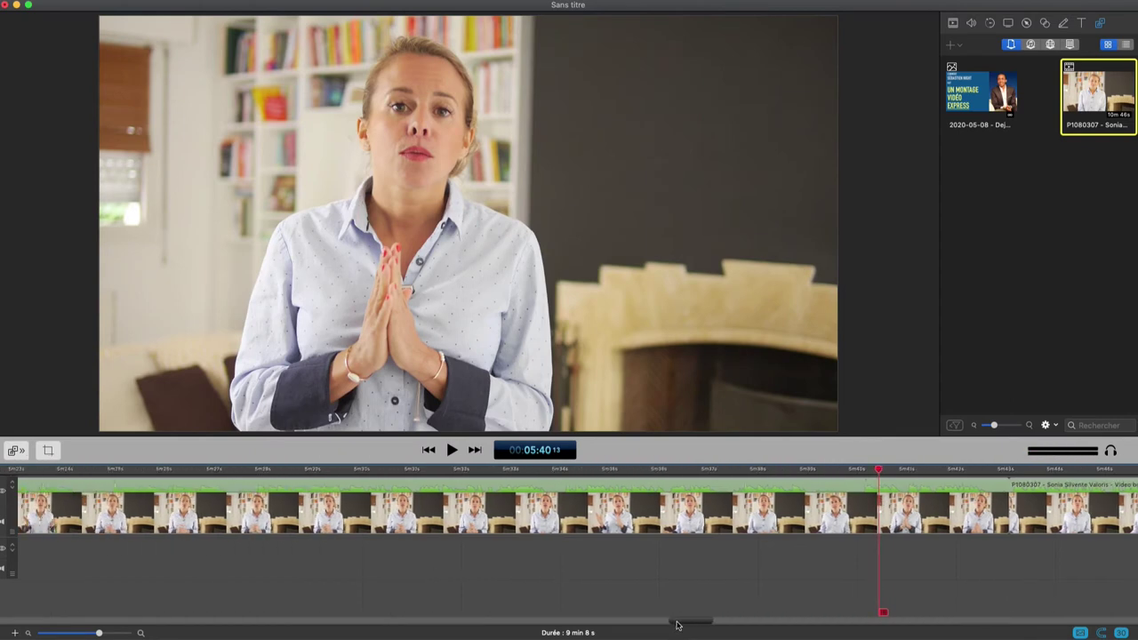
left_click_drag(678, 625, 668, 626)
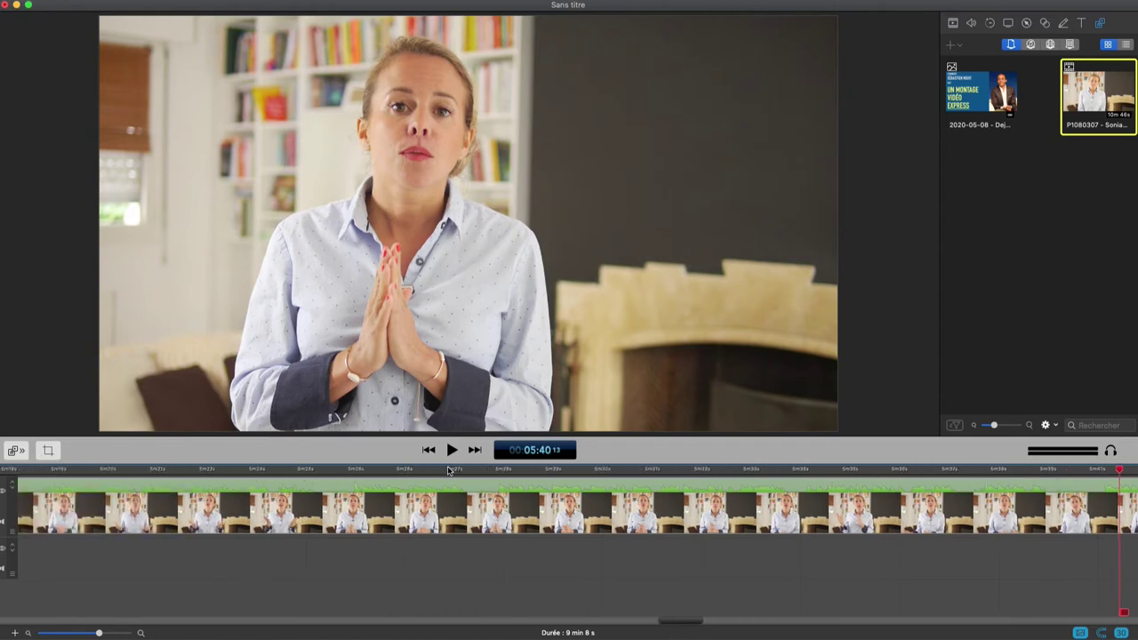
left_click(440, 470)
key("space")
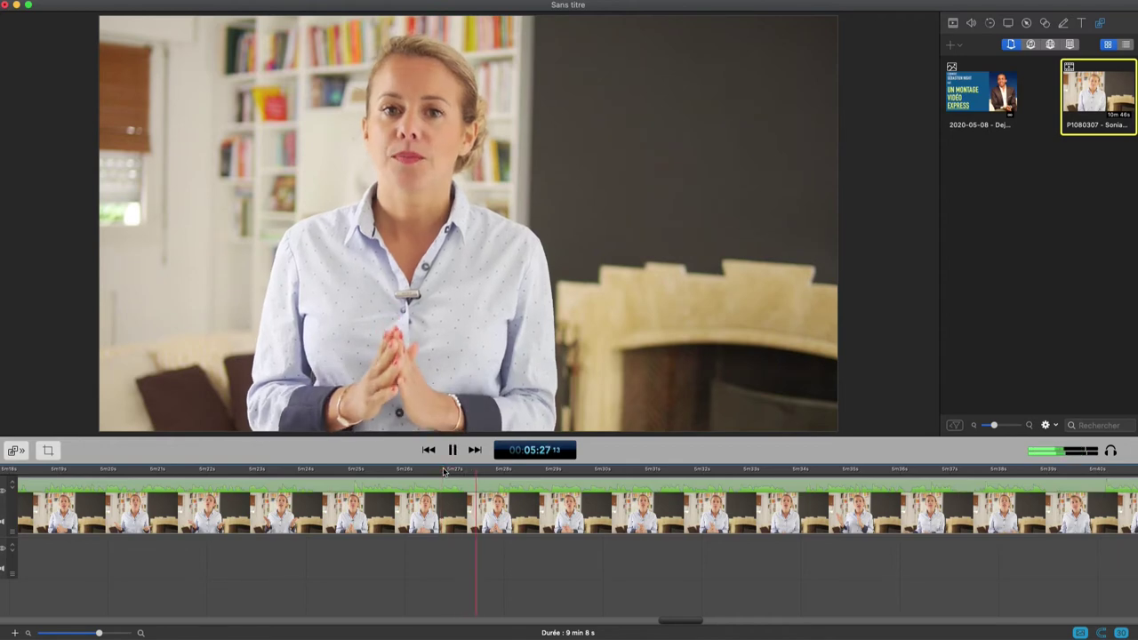
key("space")
left_click(279, 469)
key("space")
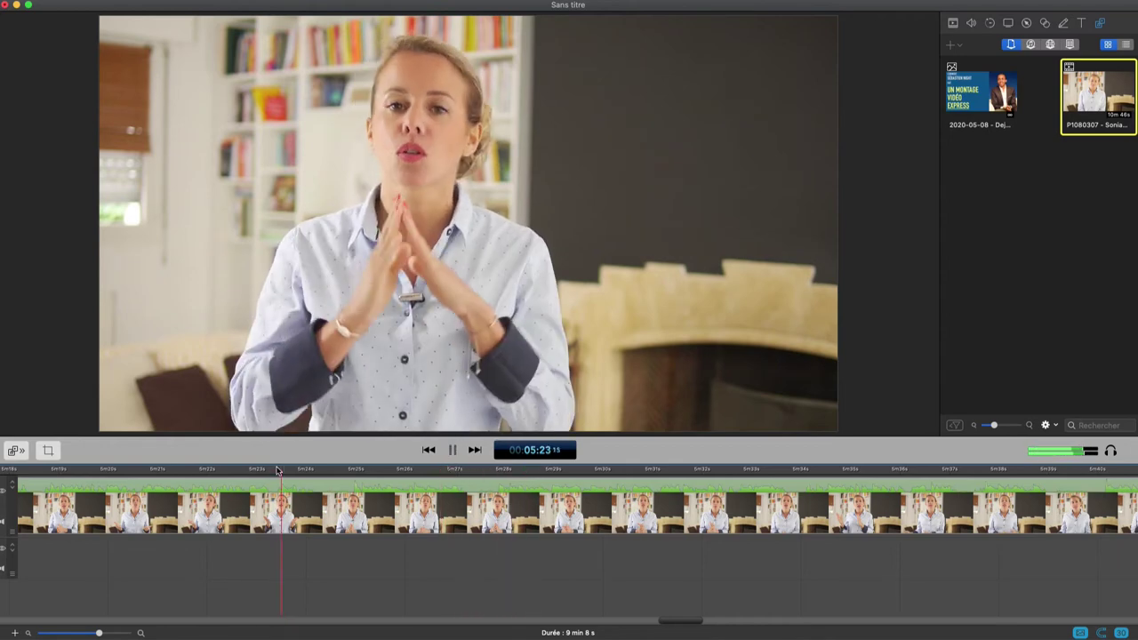
key("space")
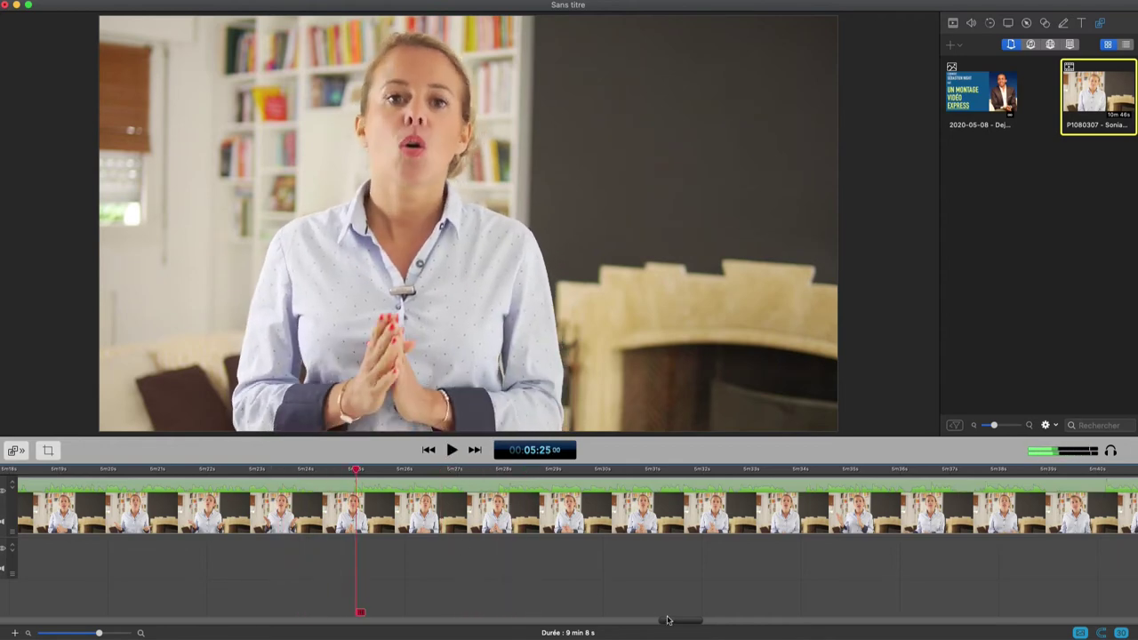
- Continue reviewing the clip backwards, playing short passages from around 5:14, 5:10 and 5:03
left_click_drag(674, 622, 658, 622)
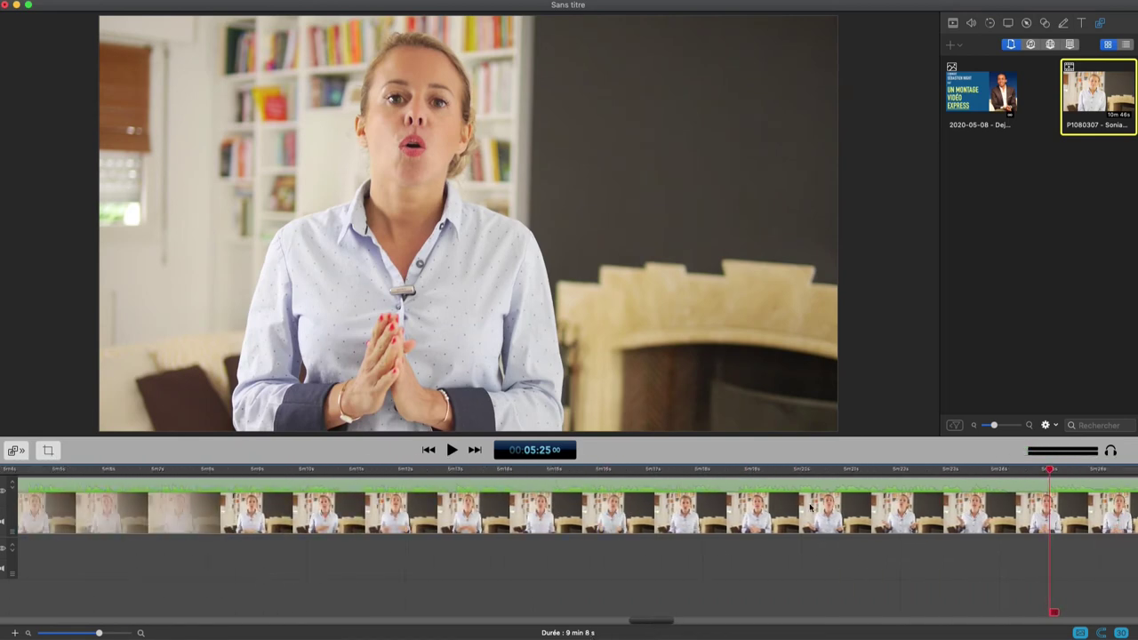
left_click(505, 472)
key("space")
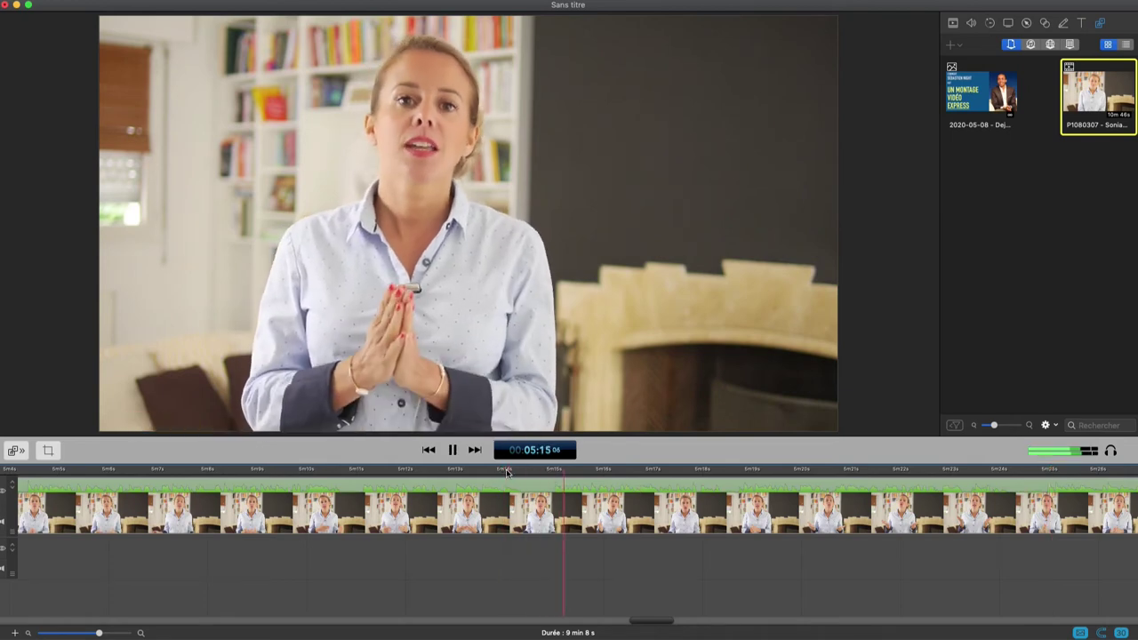
key("space")
left_click(330, 470)
key("space")
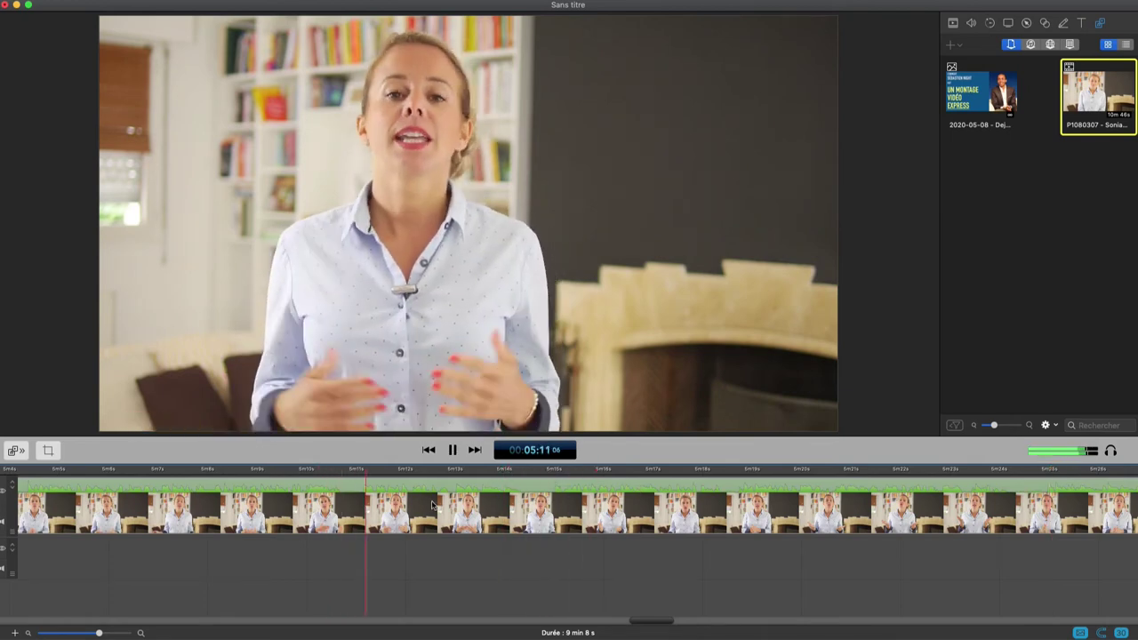
key("space")
left_click_drag(639, 622, 618, 622)
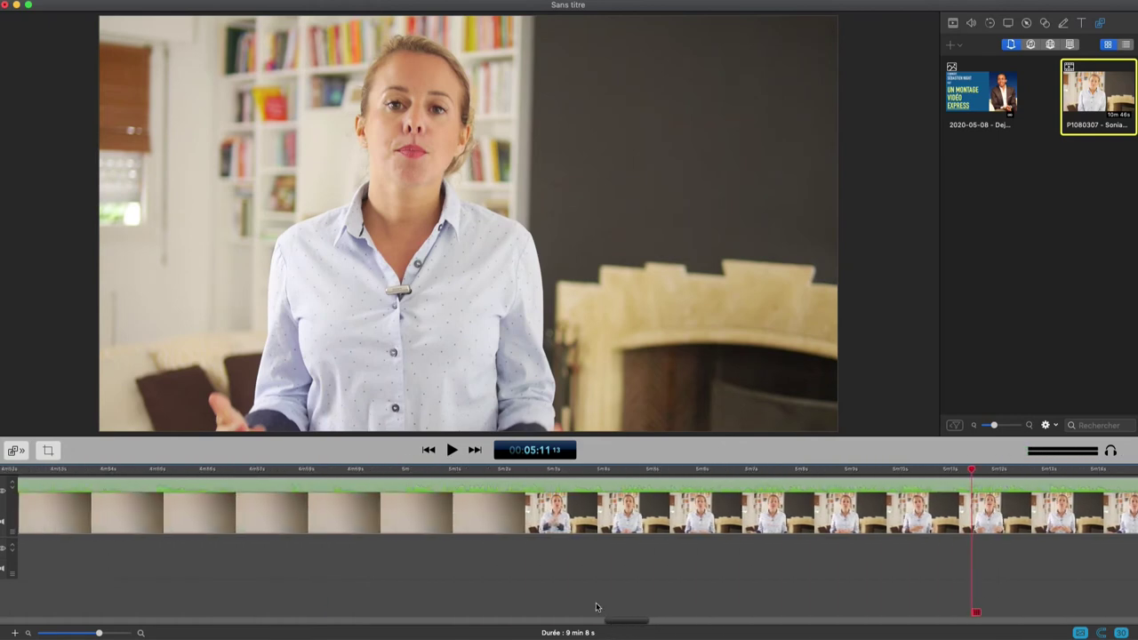
left_click(583, 472)
key("space")
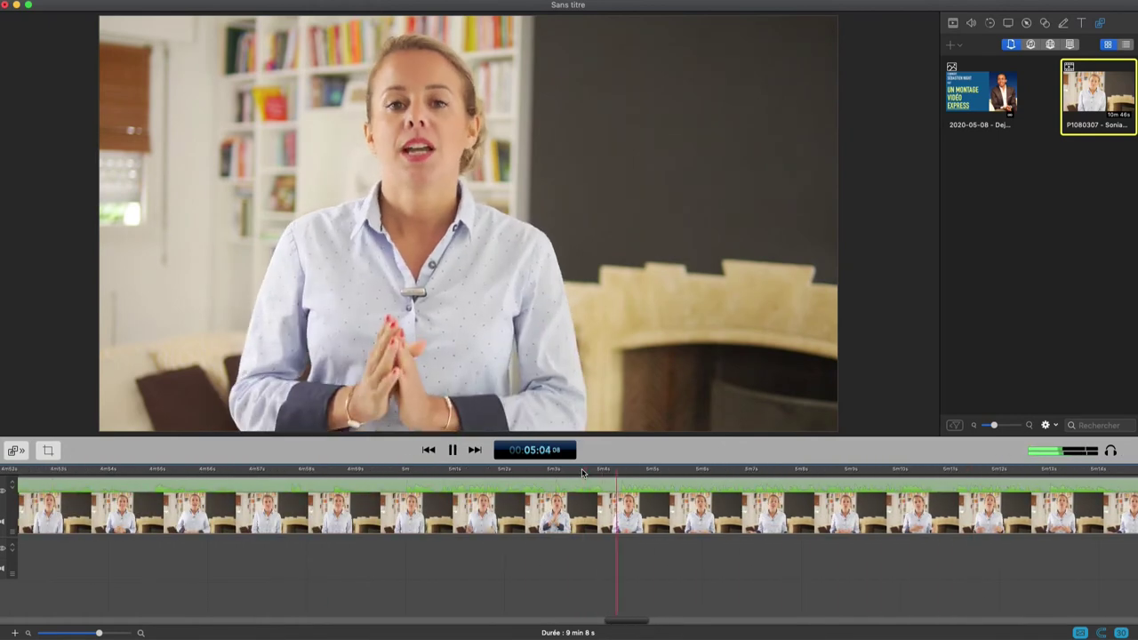
key("space")
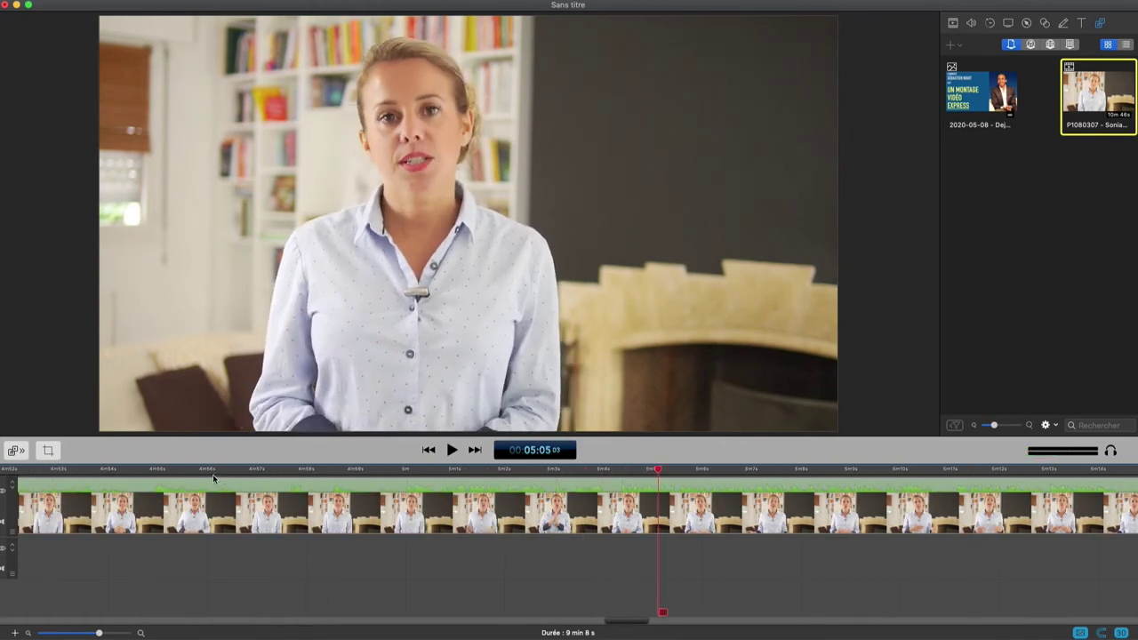
- Play the pause from 4:57:13, split the clip at 4:59:28 where the speech begins, and play on from the split
left_click(278, 472)
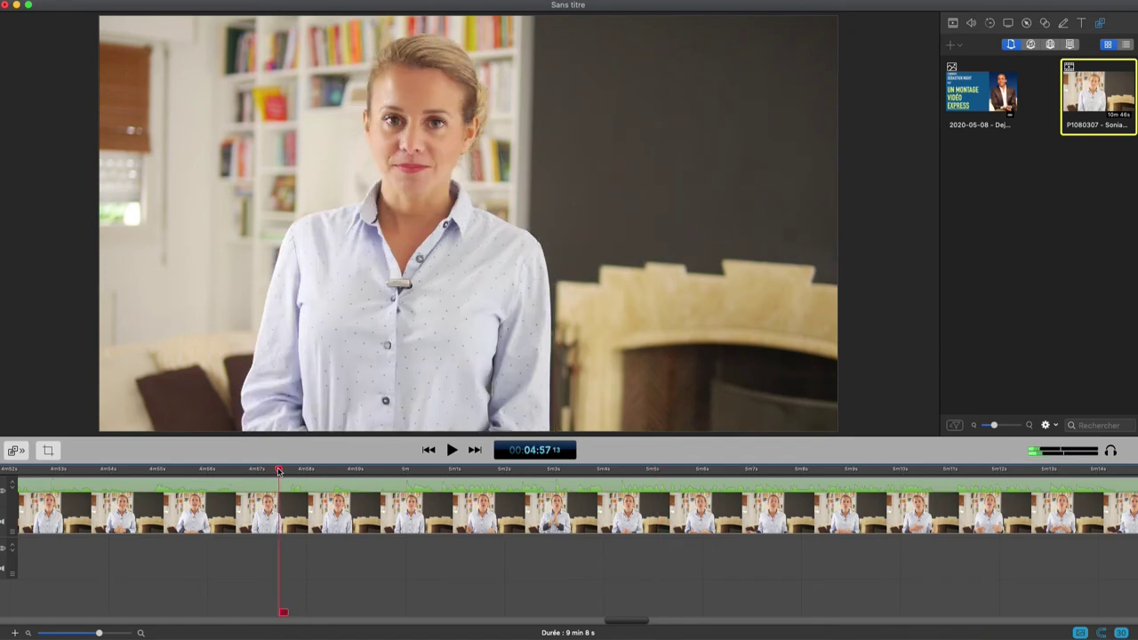
key("space")
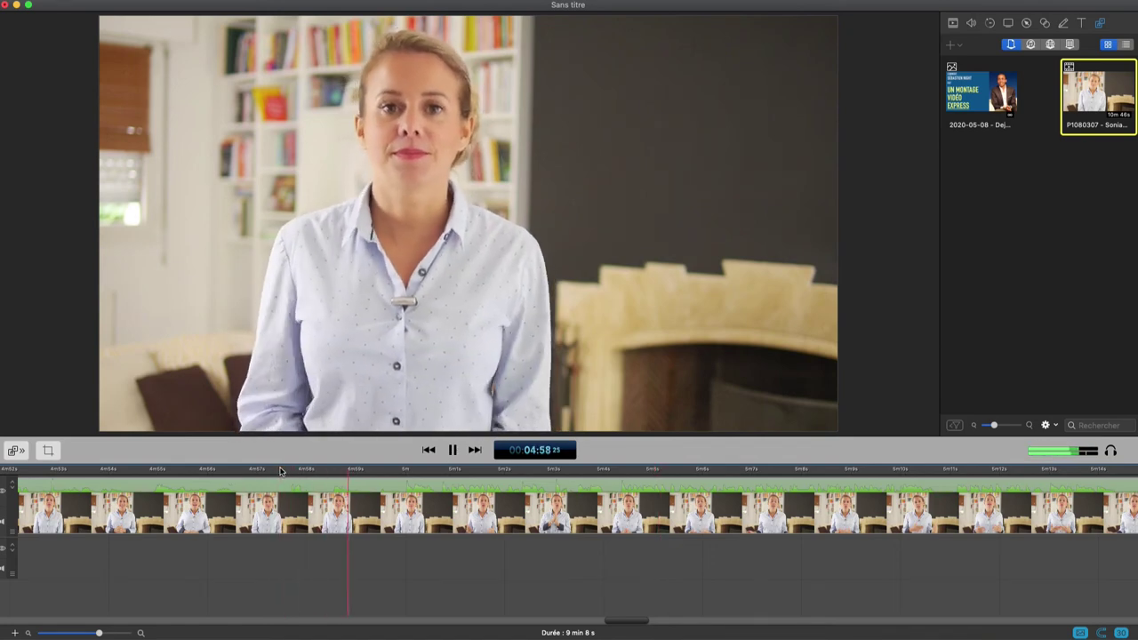
key("space")
left_click(402, 471)
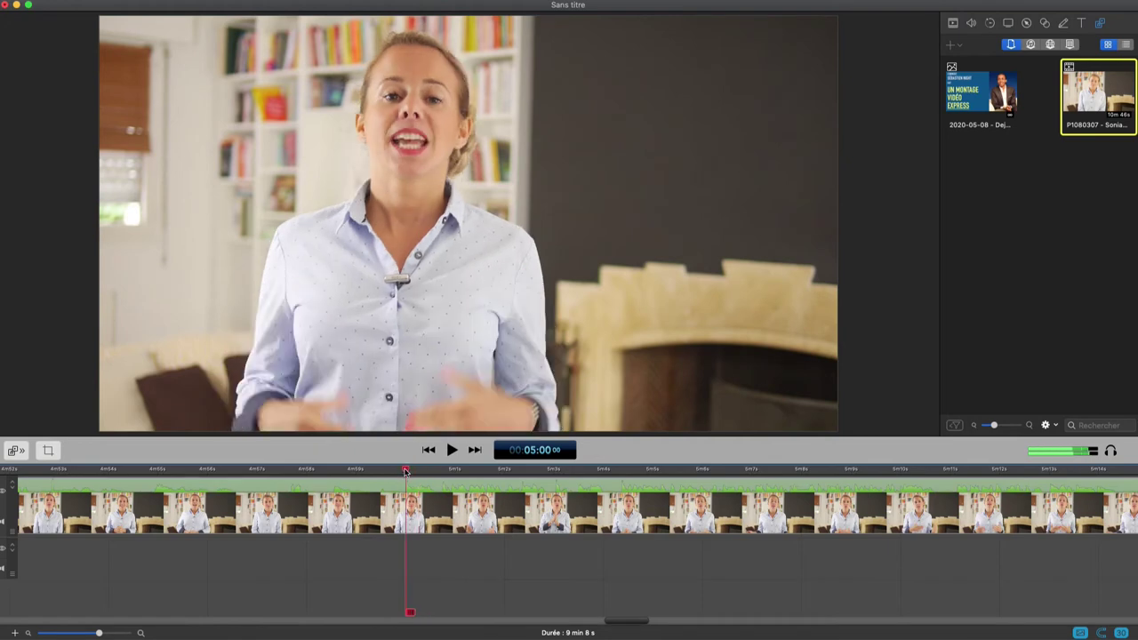
key("space")
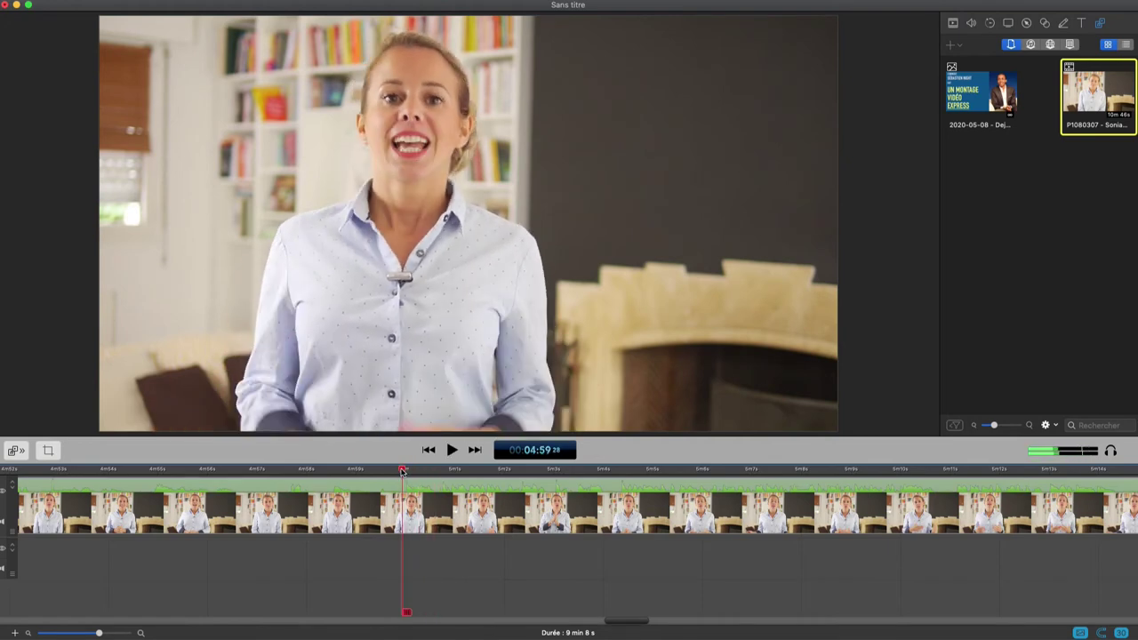
left_click(404, 491)
key("super+b")
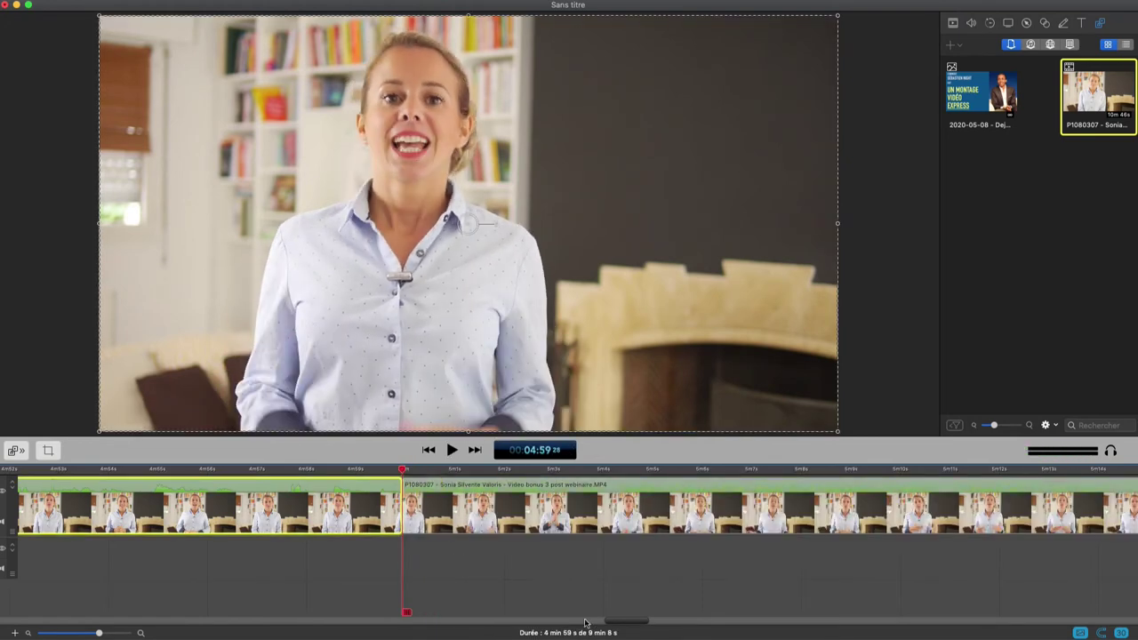
key("space")
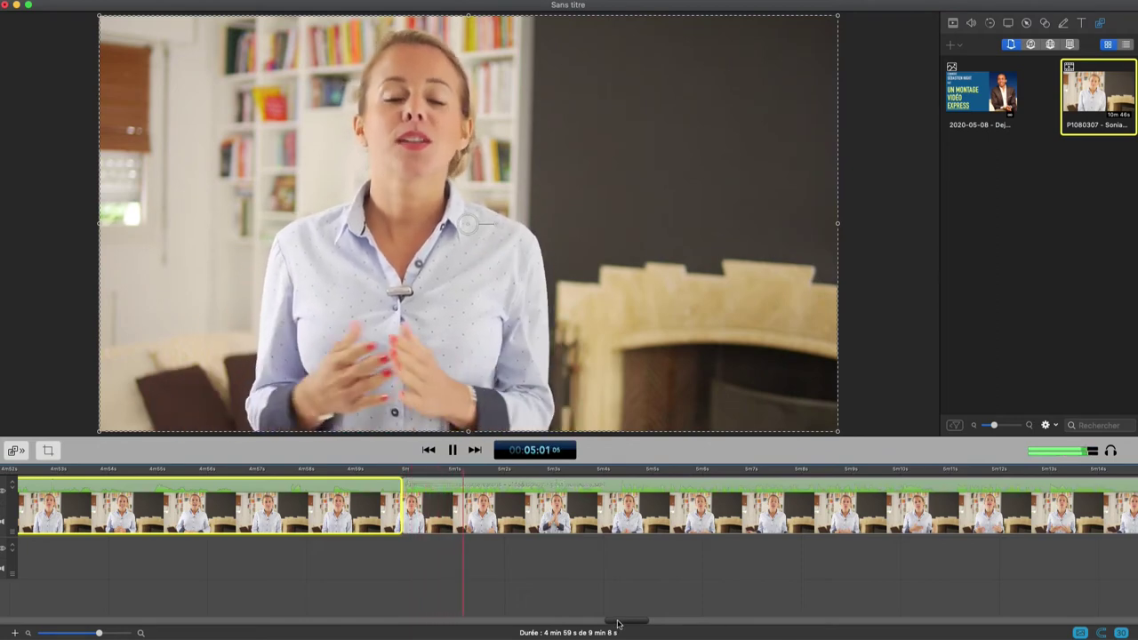
key("space")
- Review the footage before the 4:59:28 split backwards, playing short passages from around 4:45, 4:42 and 4:37
left_click_drag(618, 624, 591, 624)
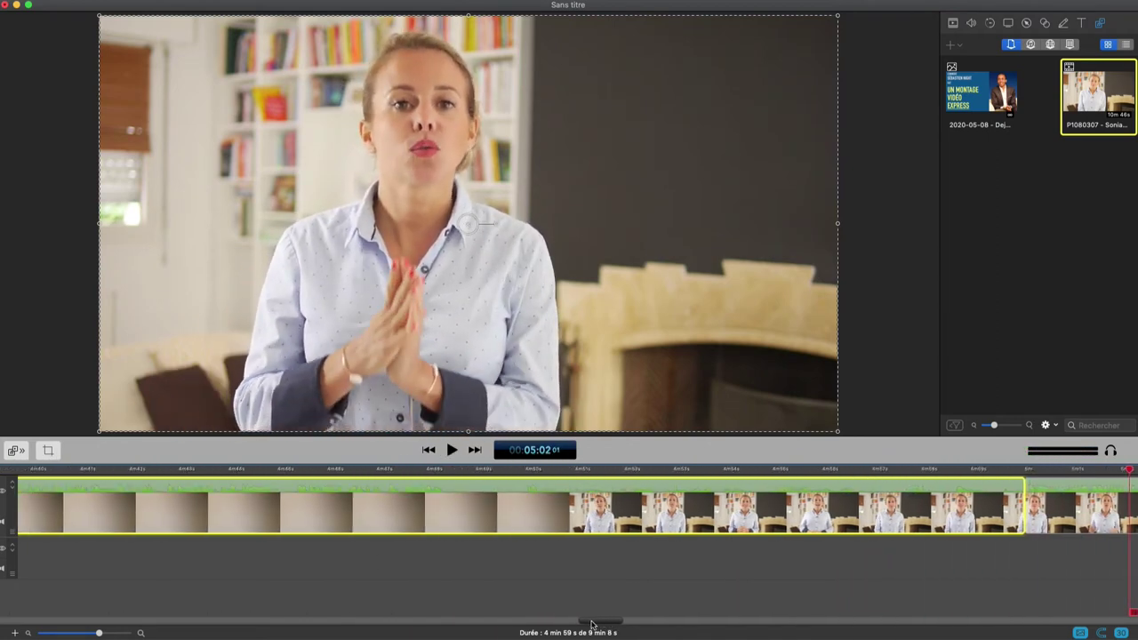
left_click(284, 471)
key("space")
key("space")
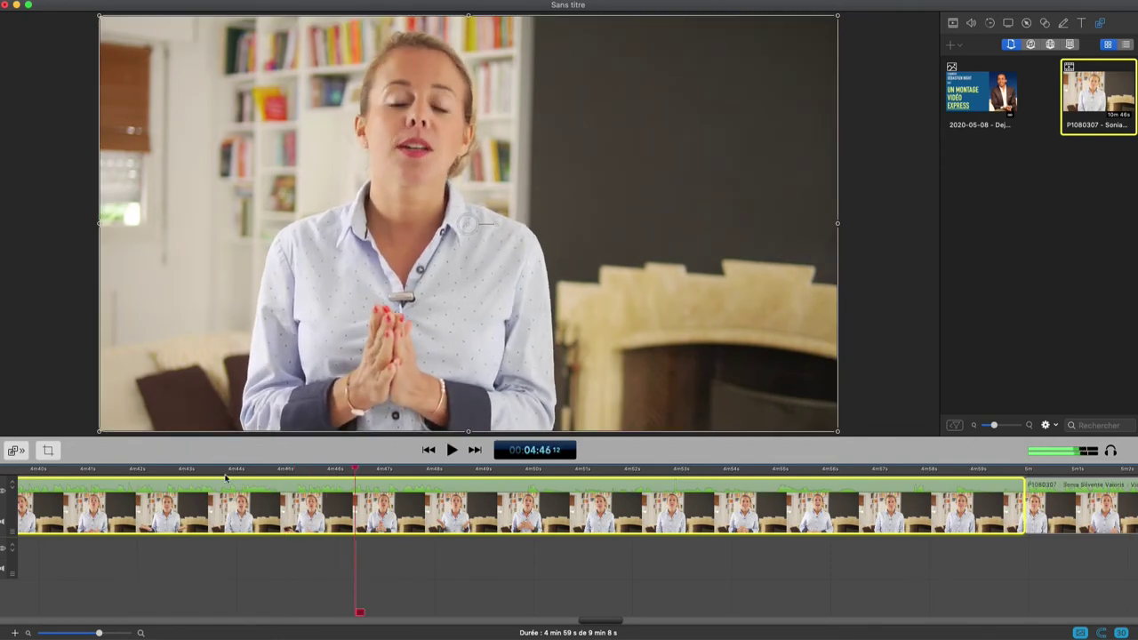
left_click(164, 471)
key("space")
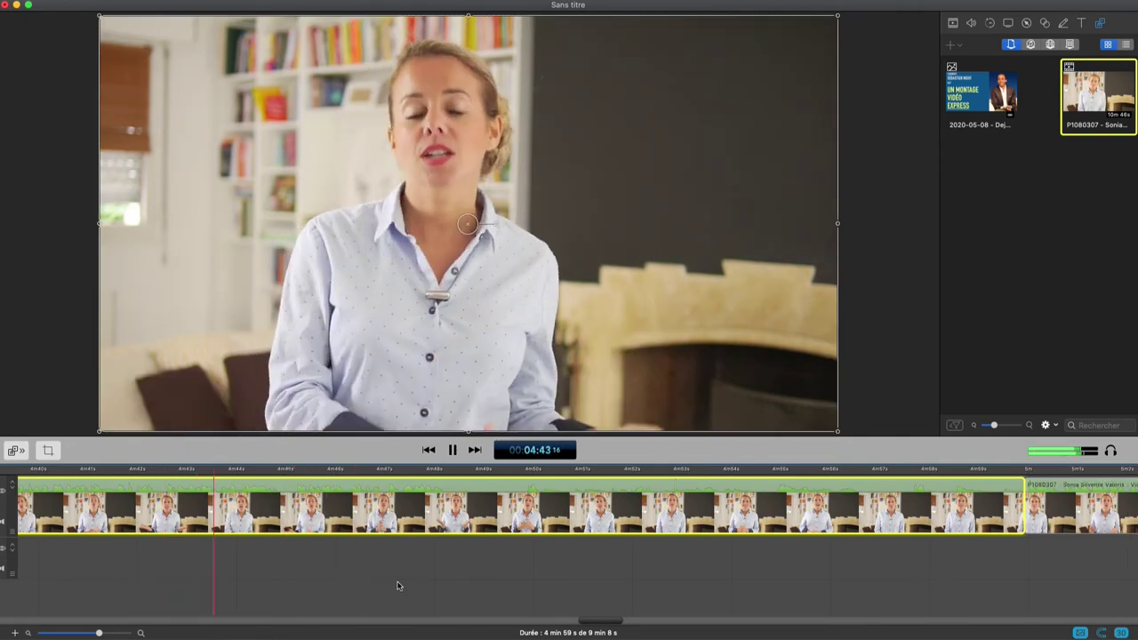
key("space")
left_click(564, 624)
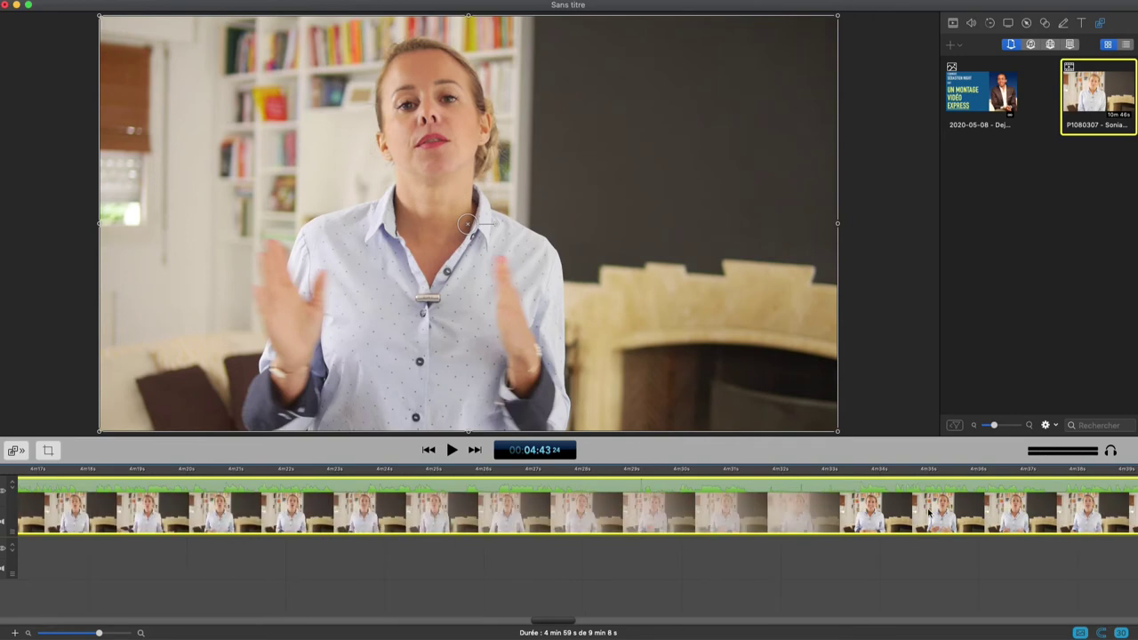
key("space")
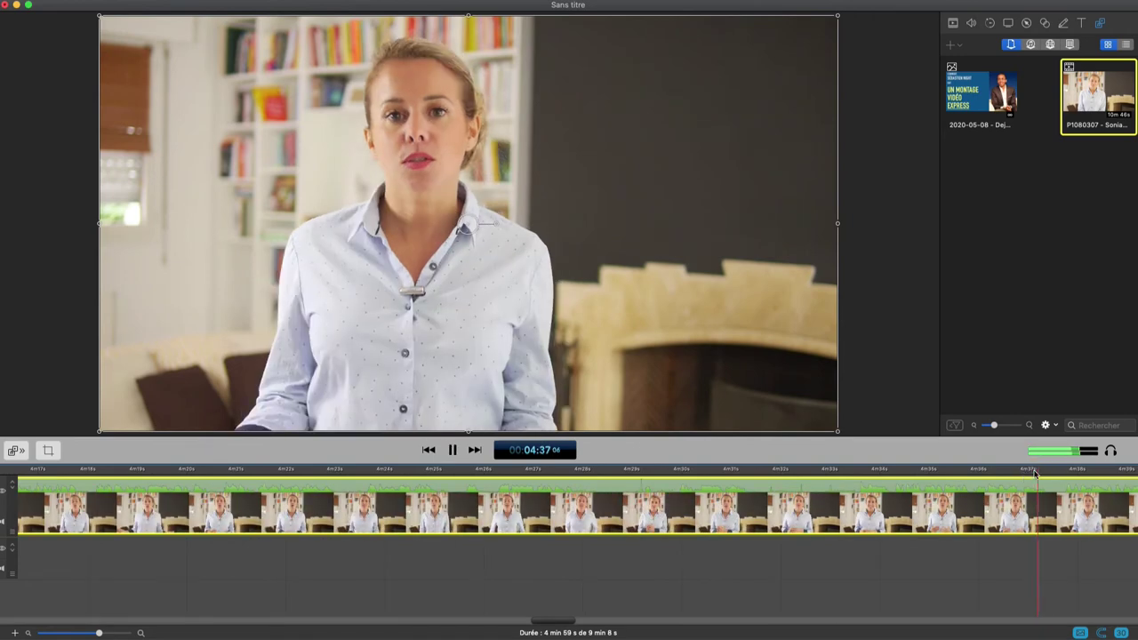
- Play short passages of the clip between about 4:31 and 4:34 to examine the delivery there
key("space")
left_click(854, 474)
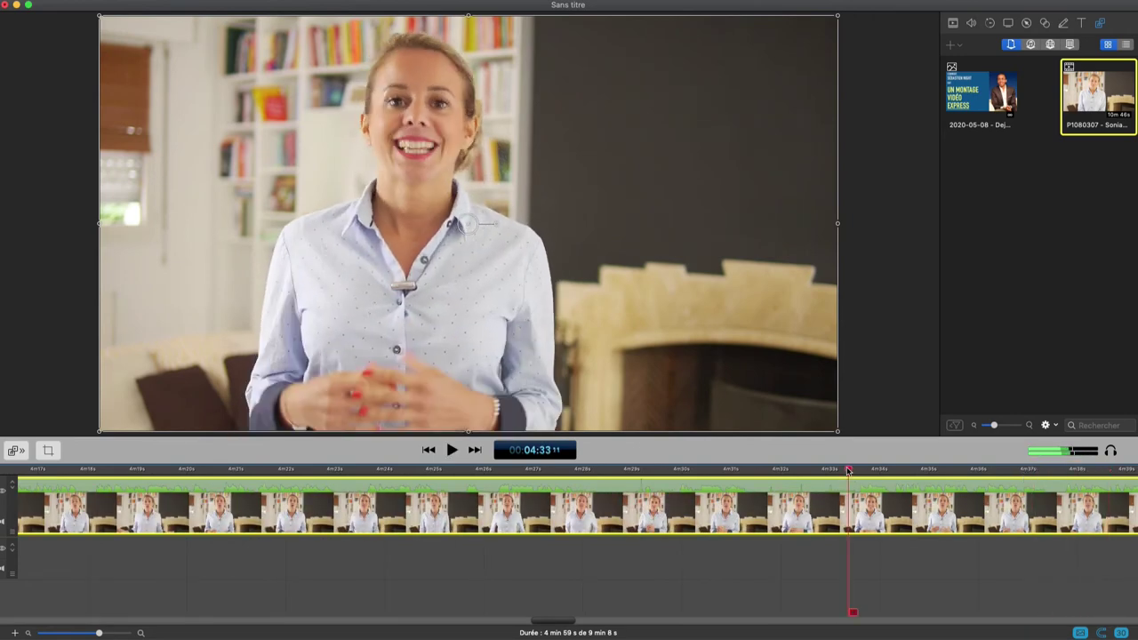
key("space")
key("space")
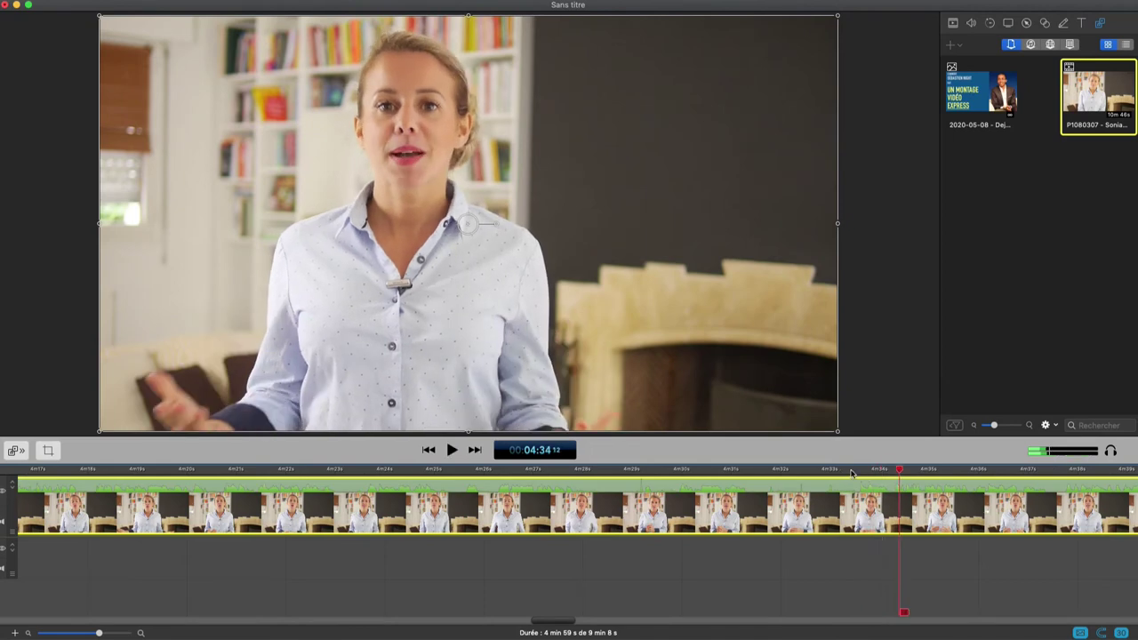
left_click(859, 473)
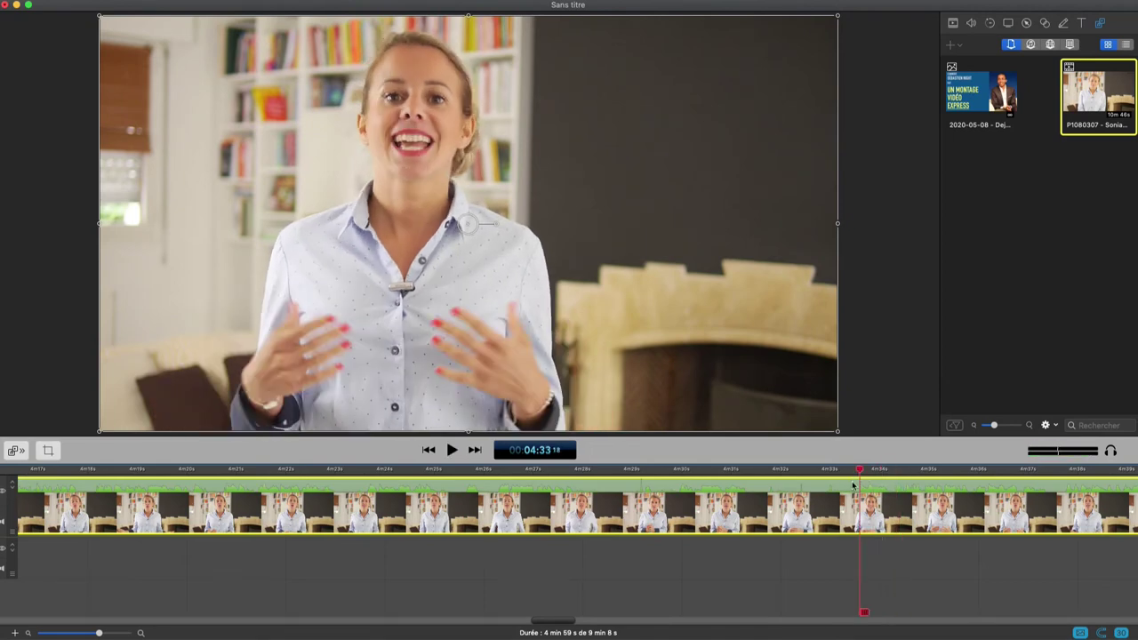
left_click(723, 471)
key("space")
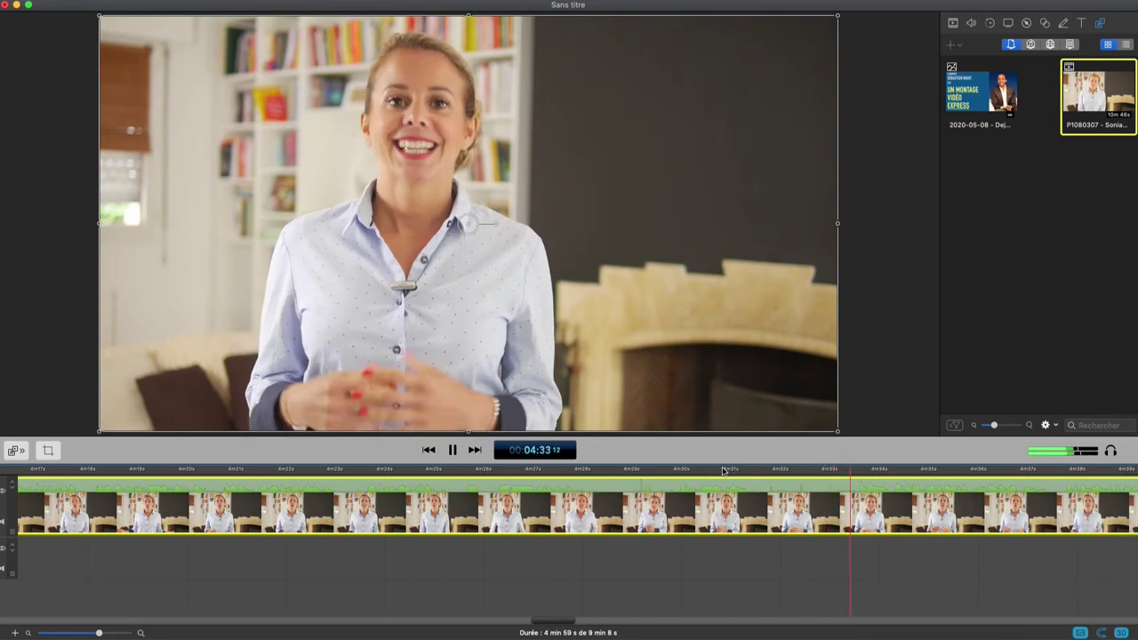
key("space")
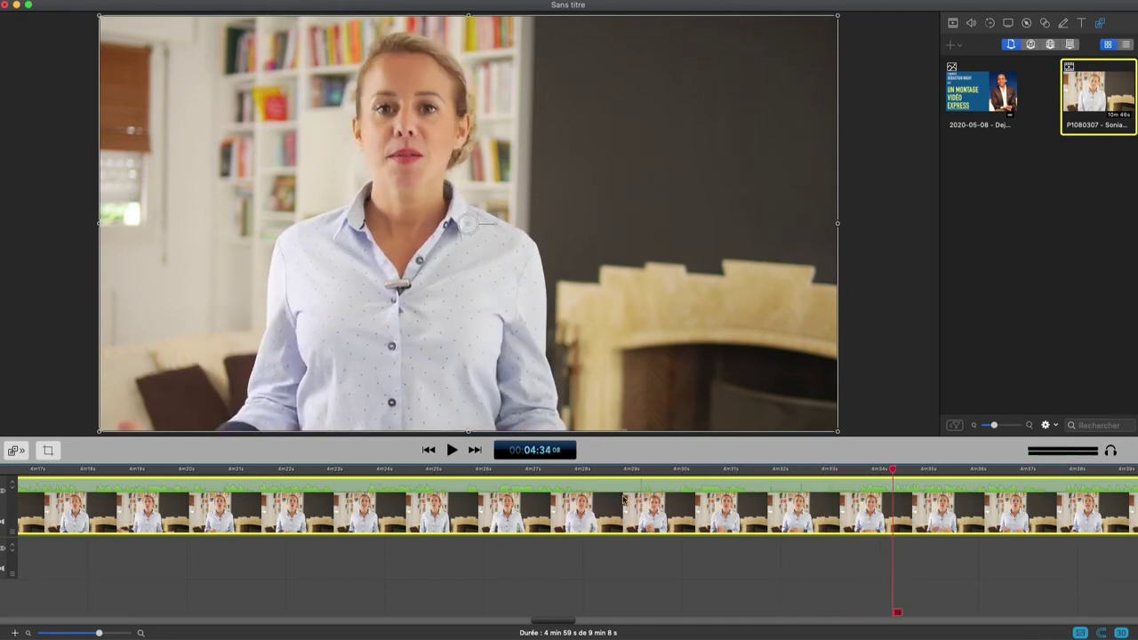
- Play passages from about 4:23 and 4:15 in the clip to look for the start of the faulty take
left_click(337, 470)
key("space")
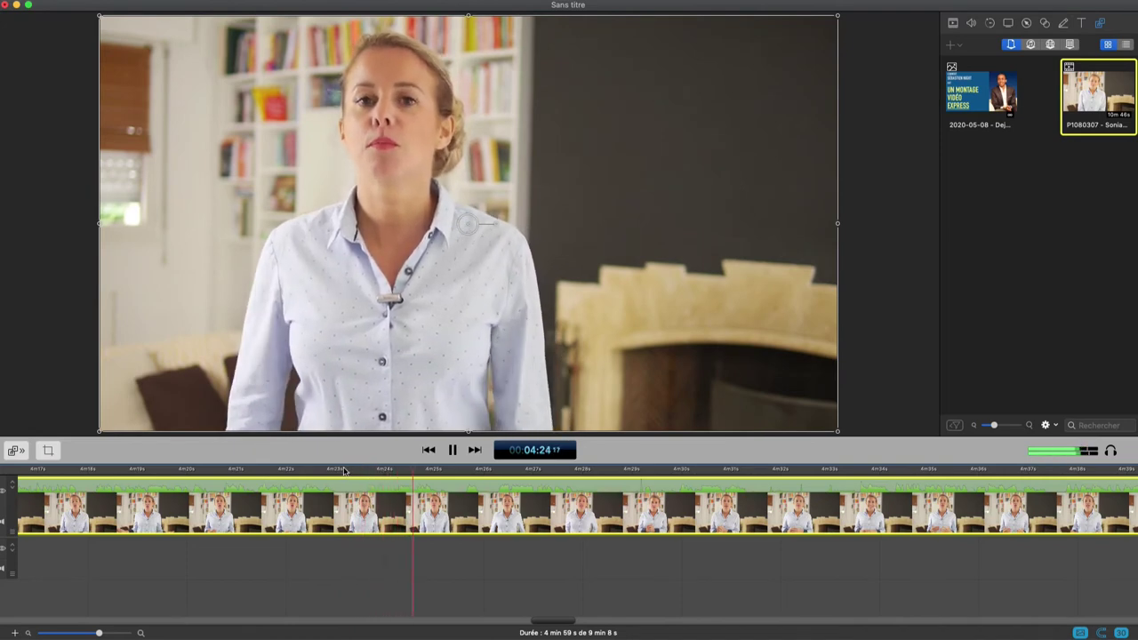
key("space")
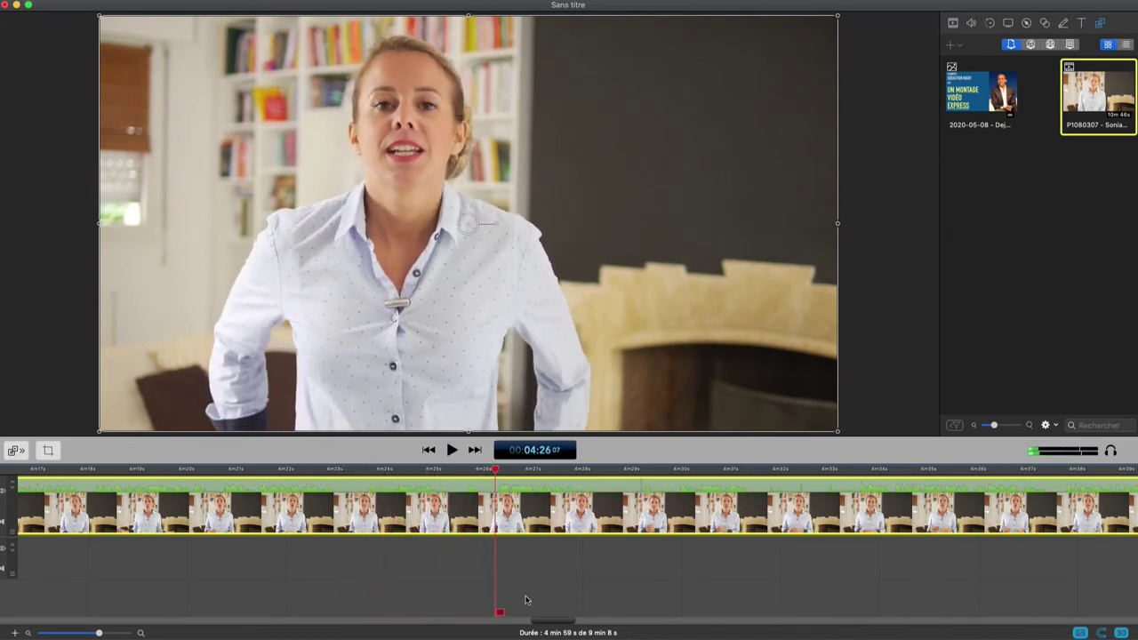
left_click_drag(550, 623, 528, 622)
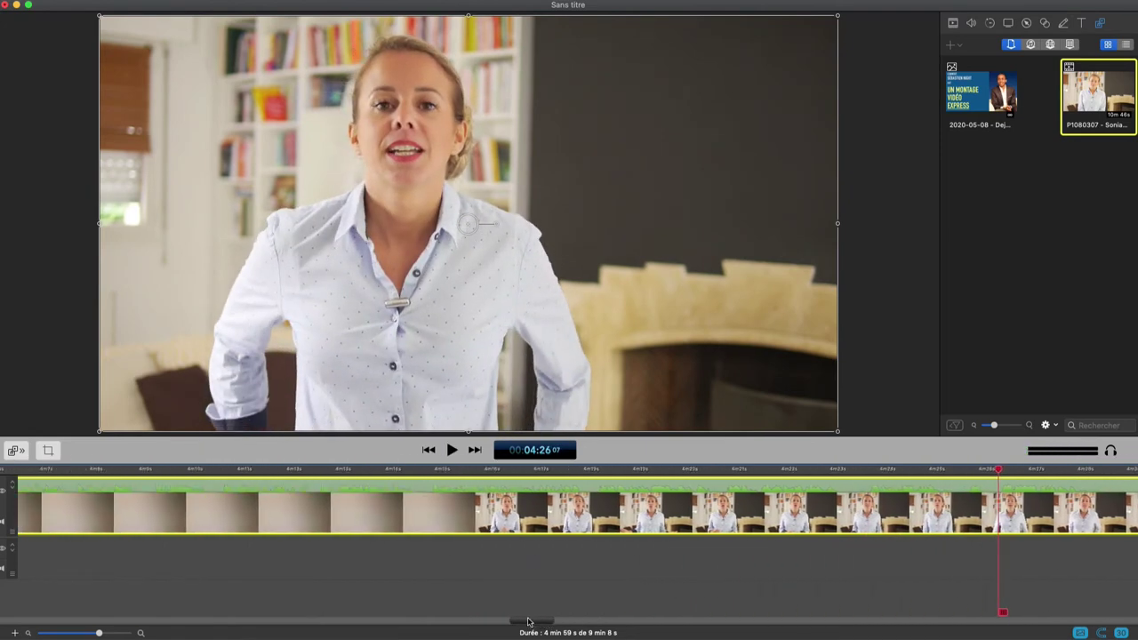
left_click(440, 481)
key("space")
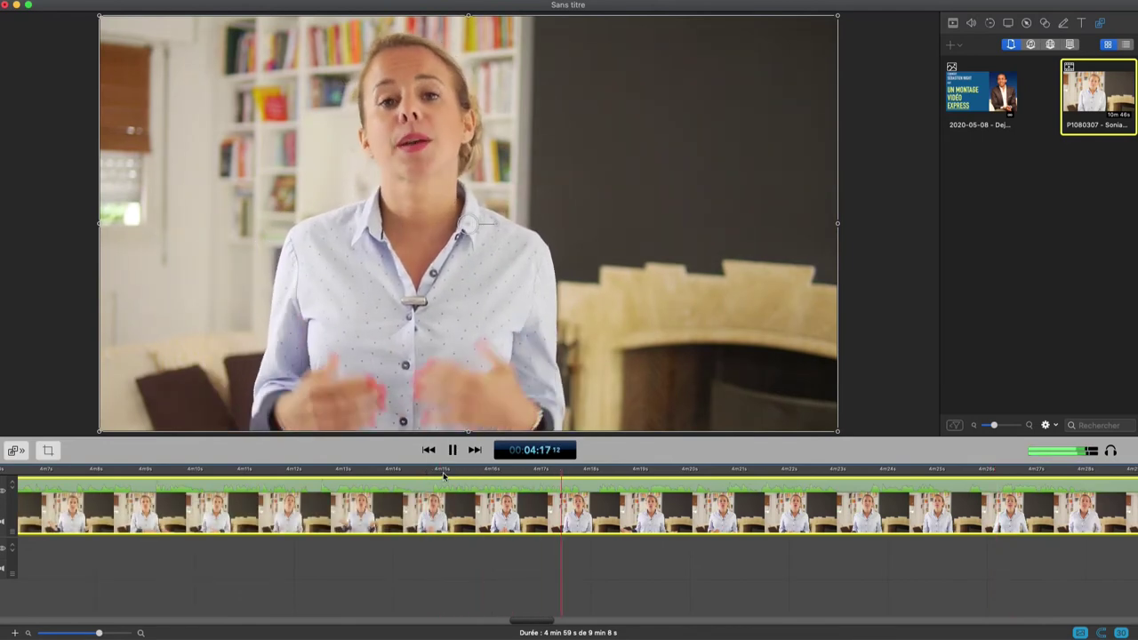
key("space")
- Play earlier passages from about 4:09 and 4:02 to keep looking for a suitable cut point
scroll(511, 622, "left", 5)
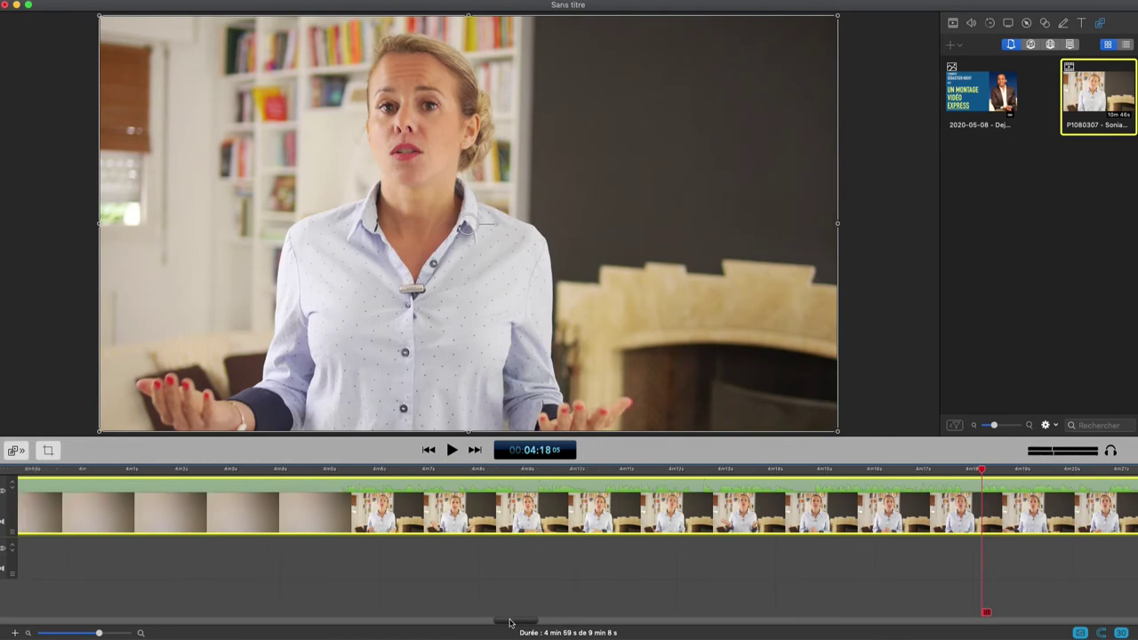
left_click(528, 468)
key("space")
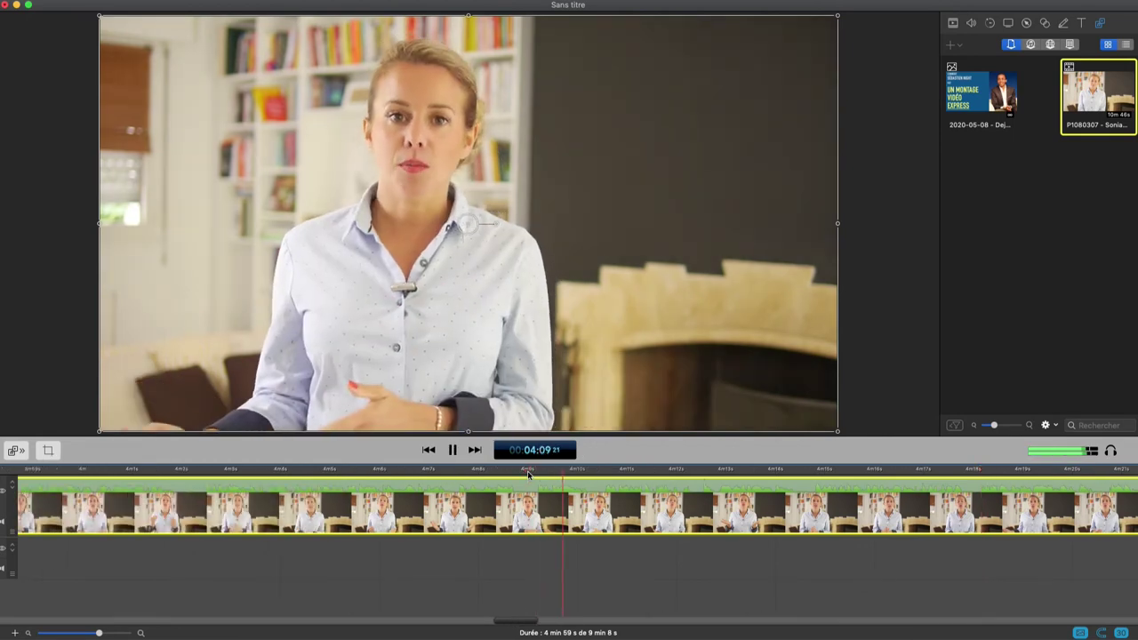
key("space")
left_click(202, 471)
key("space")
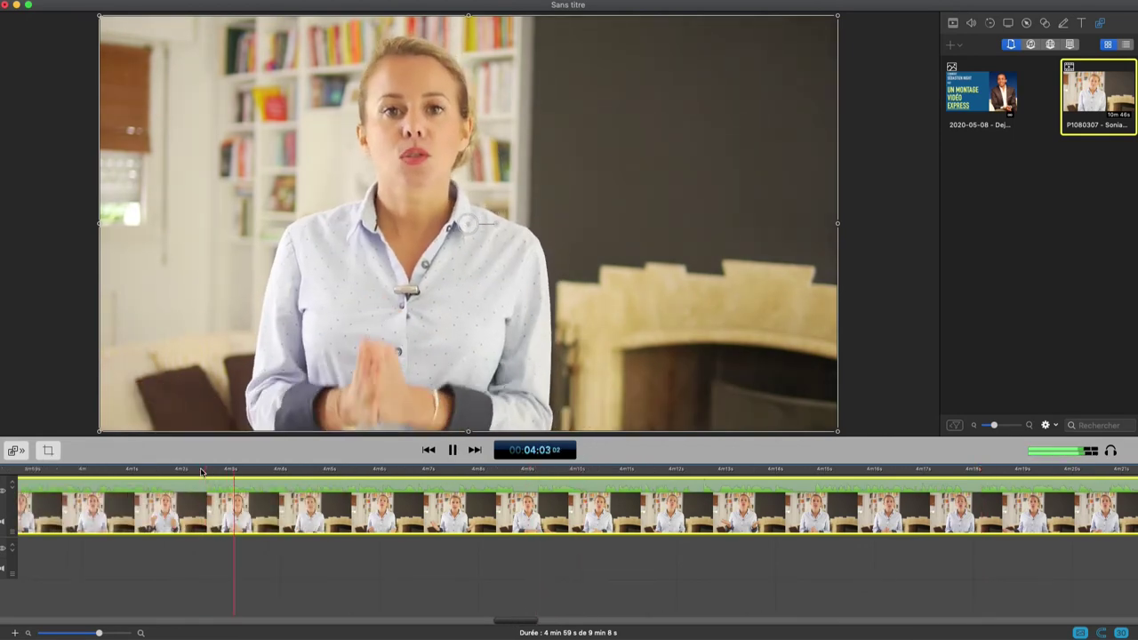
key("space")
- Split the clip at about 3:57:28 and ripple-delete the section immediately following the split
scroll(507, 623, "left", 10)
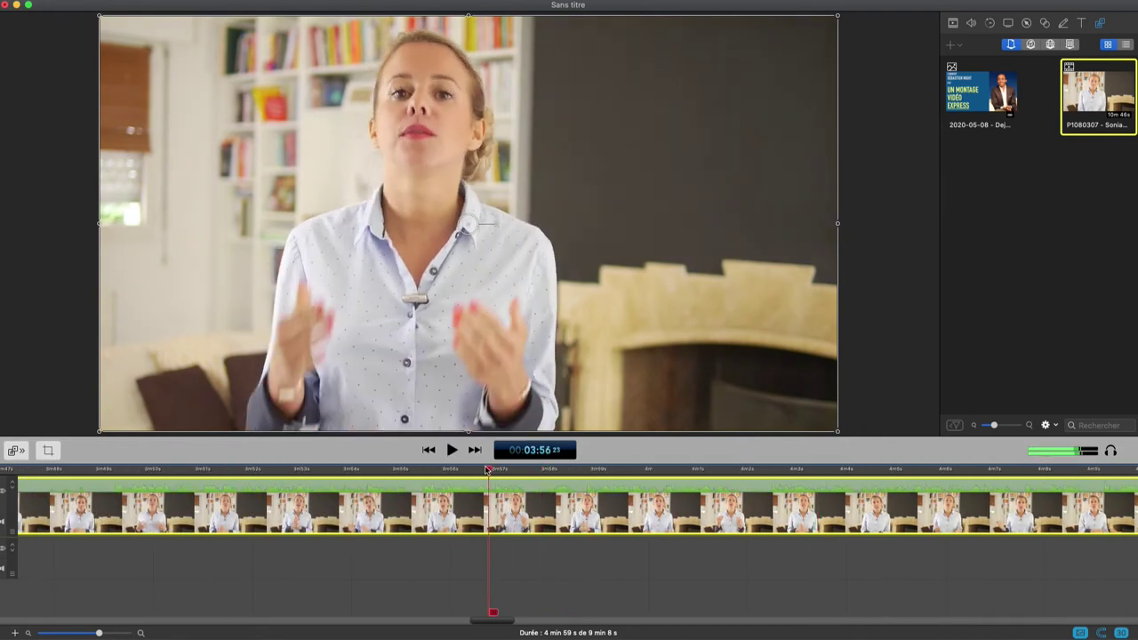
key("space")
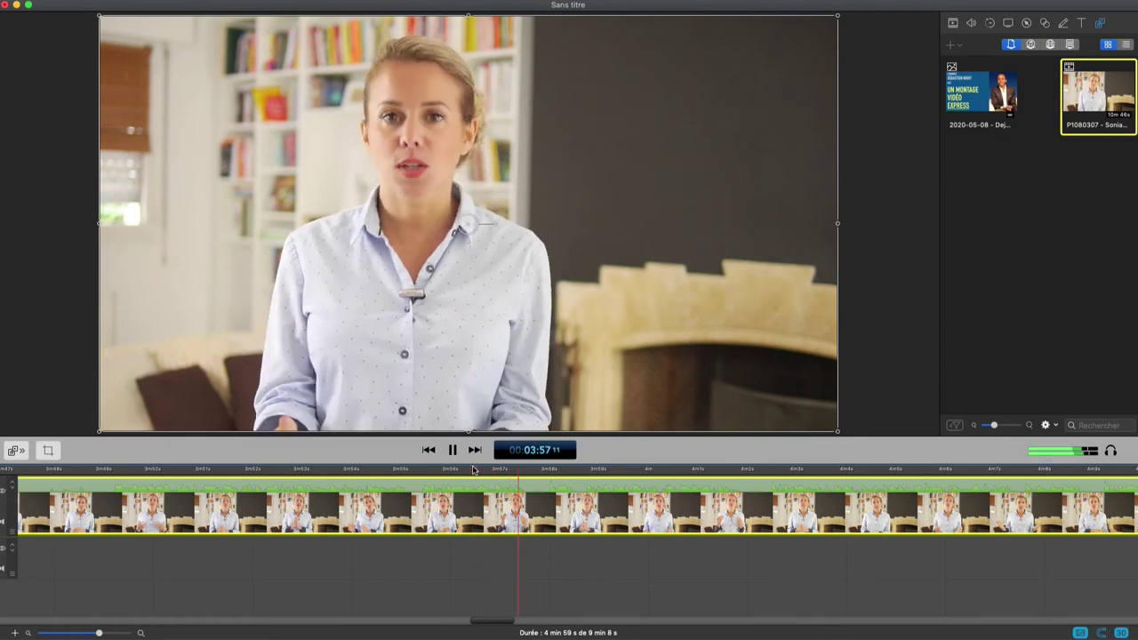
left_click(545, 472)
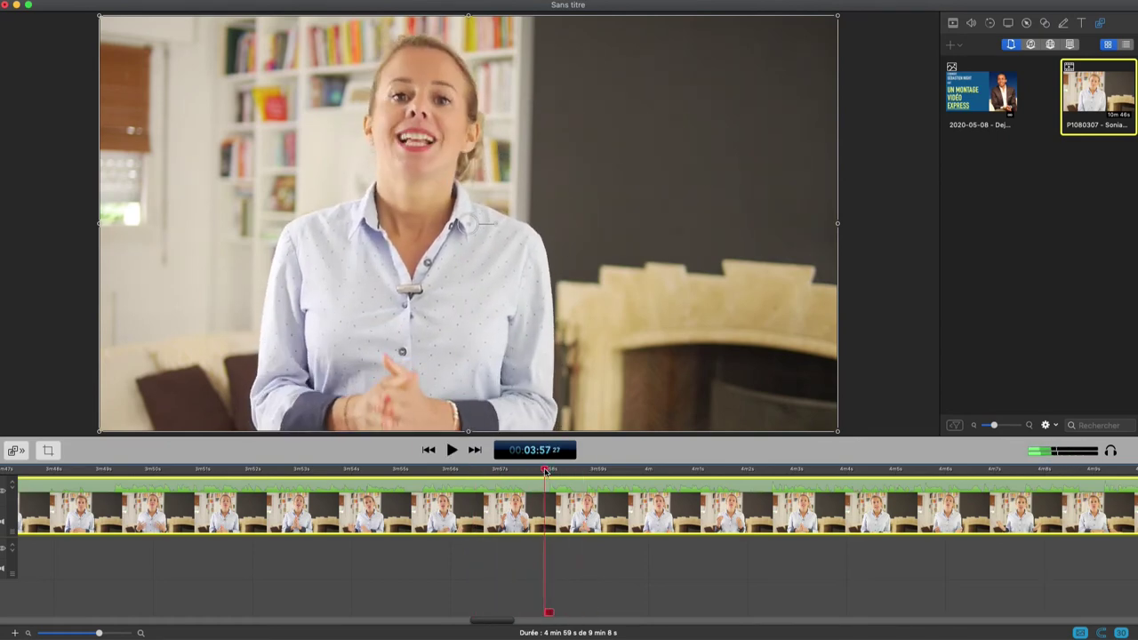
key("t")
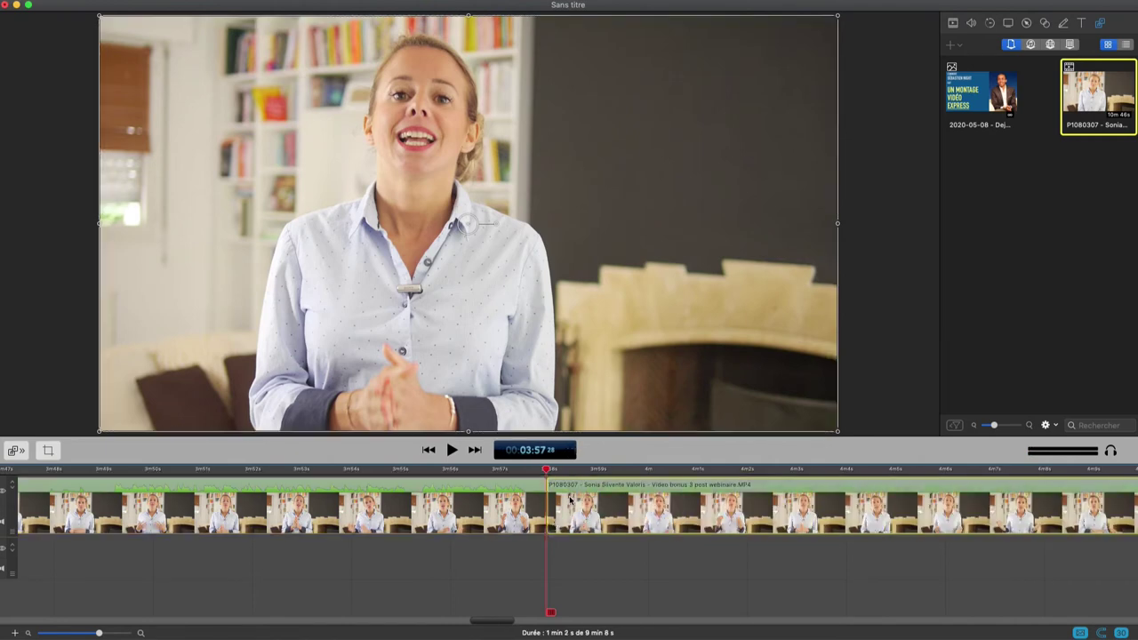
left_click(575, 511)
key("Delete")
key("Delete")
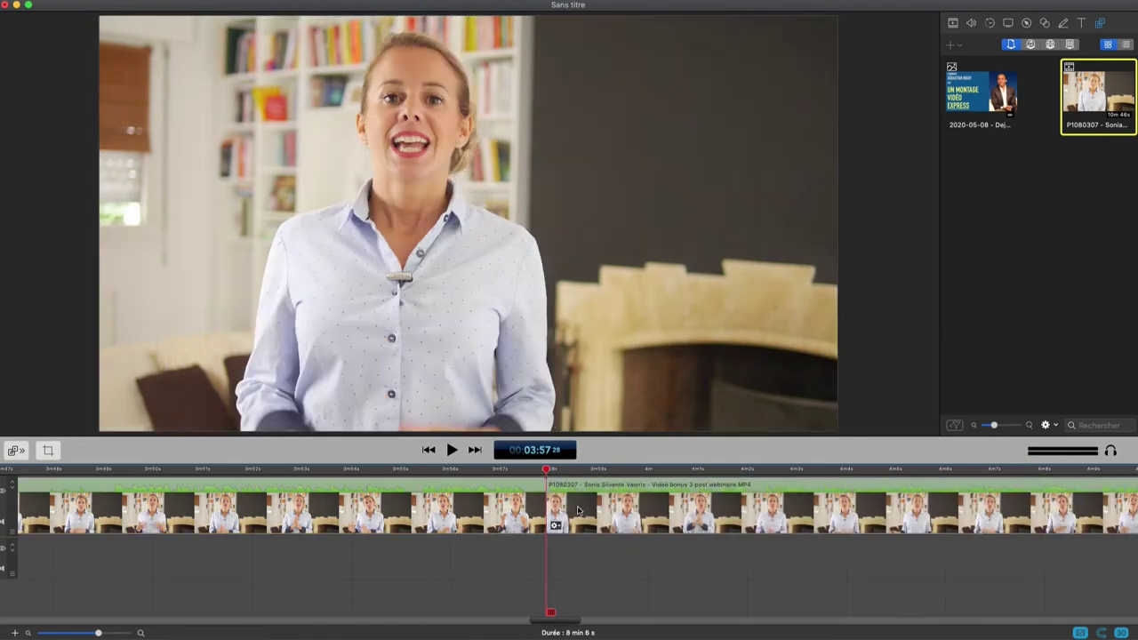
- Play the timeline from about 3:55 across the new join to check the cut
left_click(403, 471)
key("space")
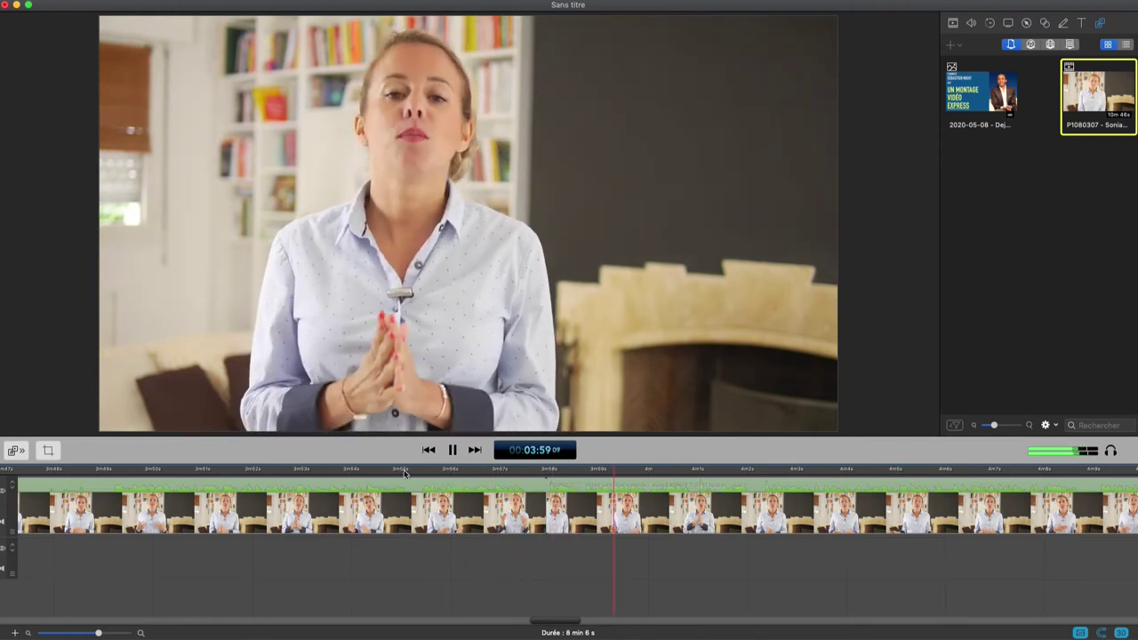
key("space")
- Locate the start of the sentence near 3:49 and split the clip at about 3:49:04
left_click_drag(560, 617, 538, 625)
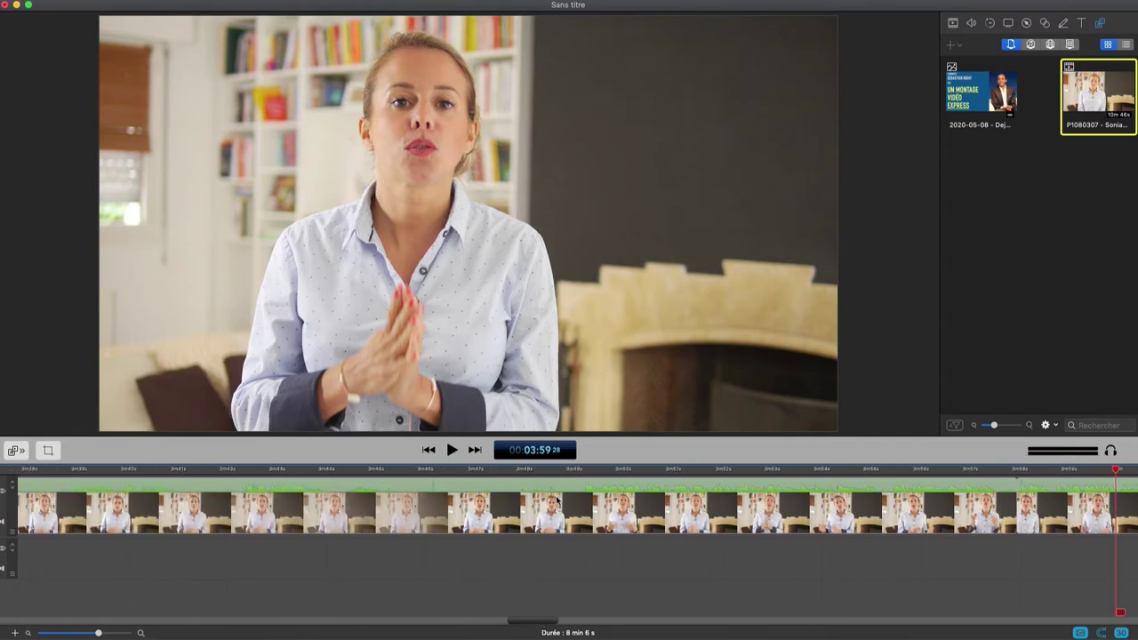
key("space")
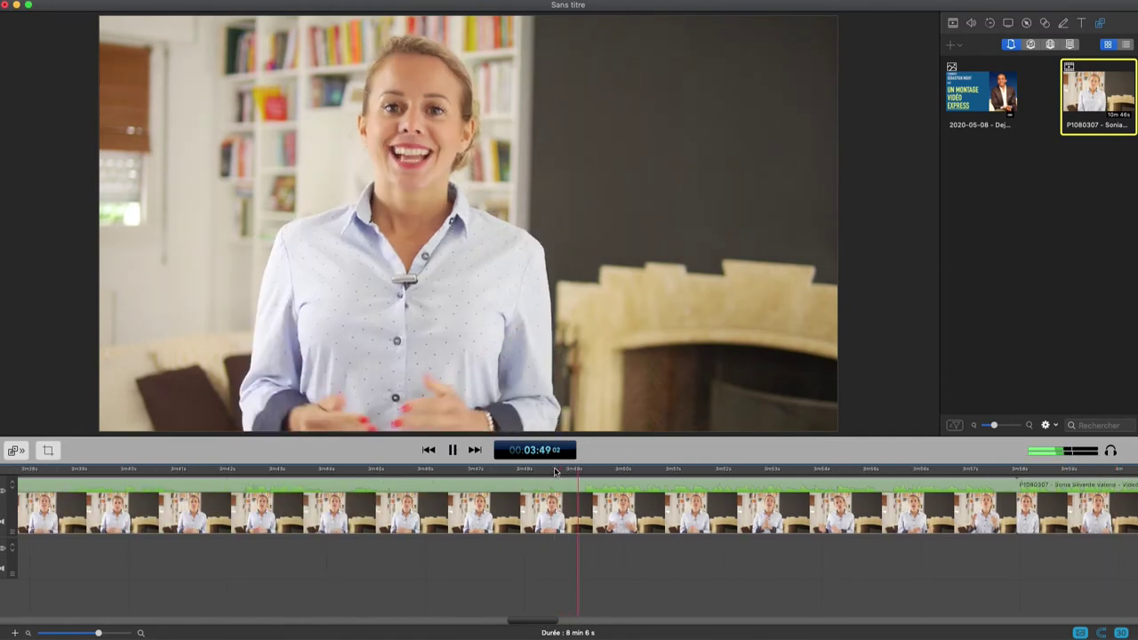
key("space")
left_click(579, 470)
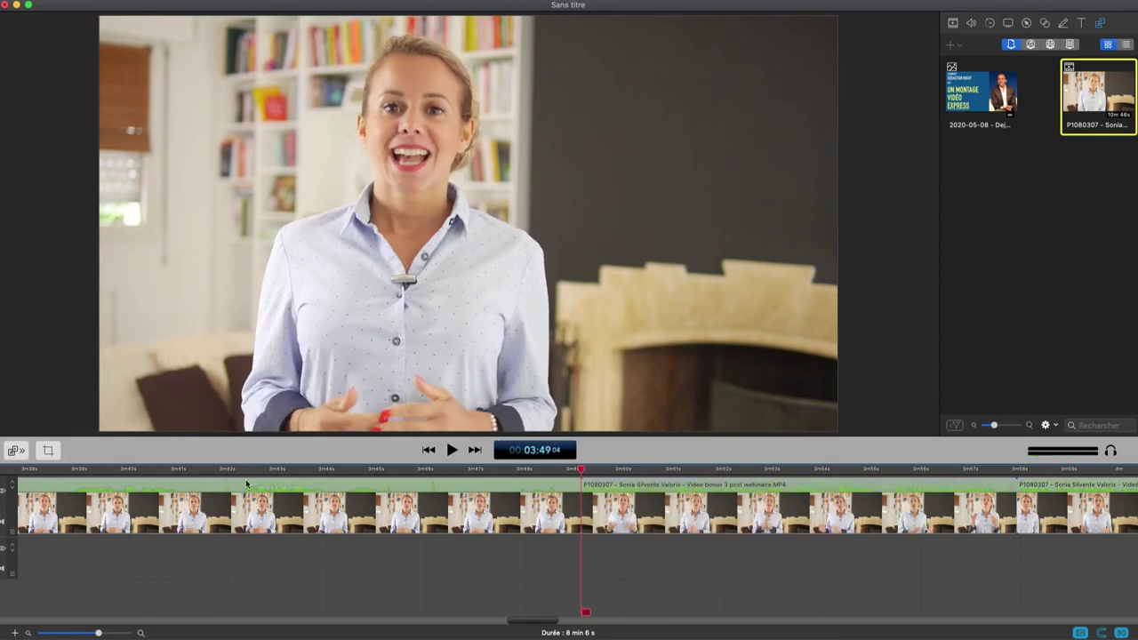
- Play passages from about 3:49, 3:42, 3:38 and 3:33 to examine the footage around and before the split
left_click_drag(549, 624, 529, 625)
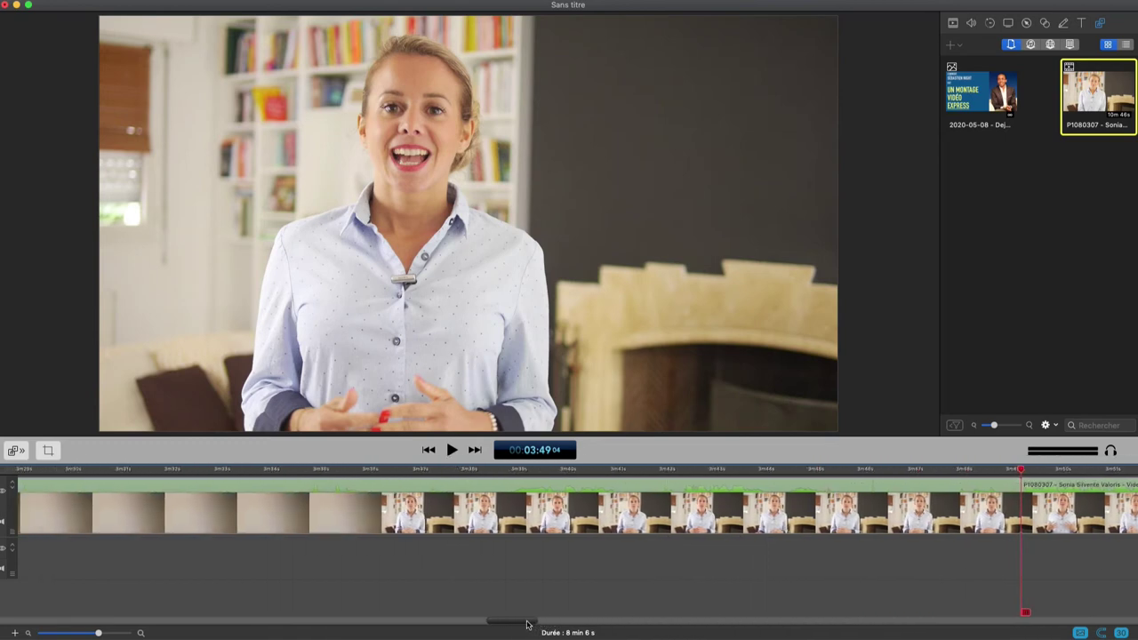
key("space")
key("space")
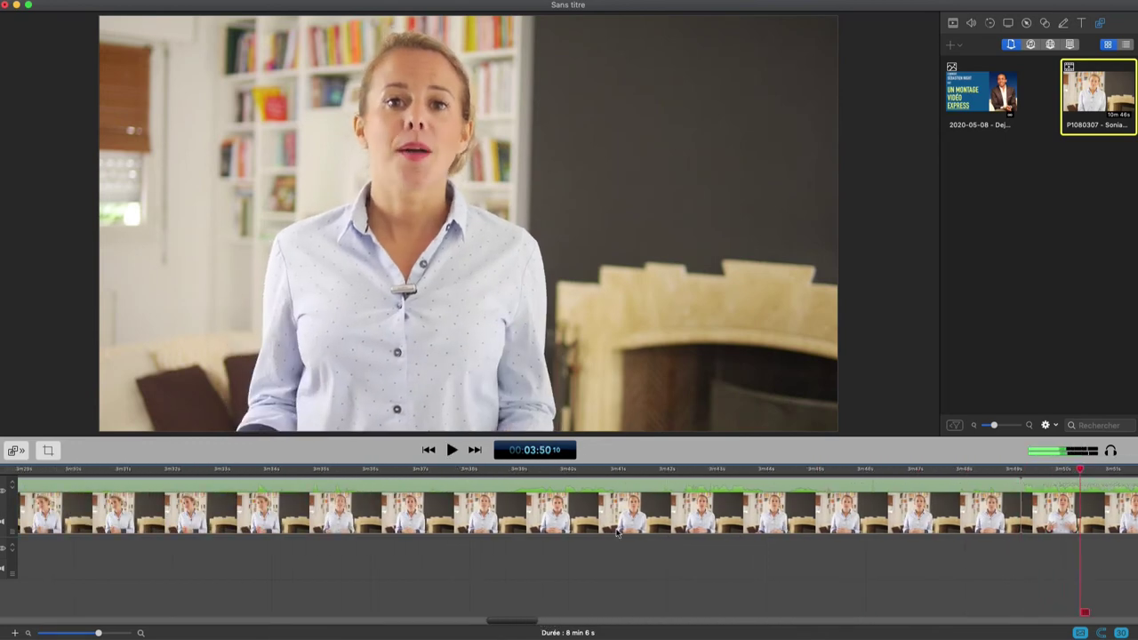
left_click(686, 471)
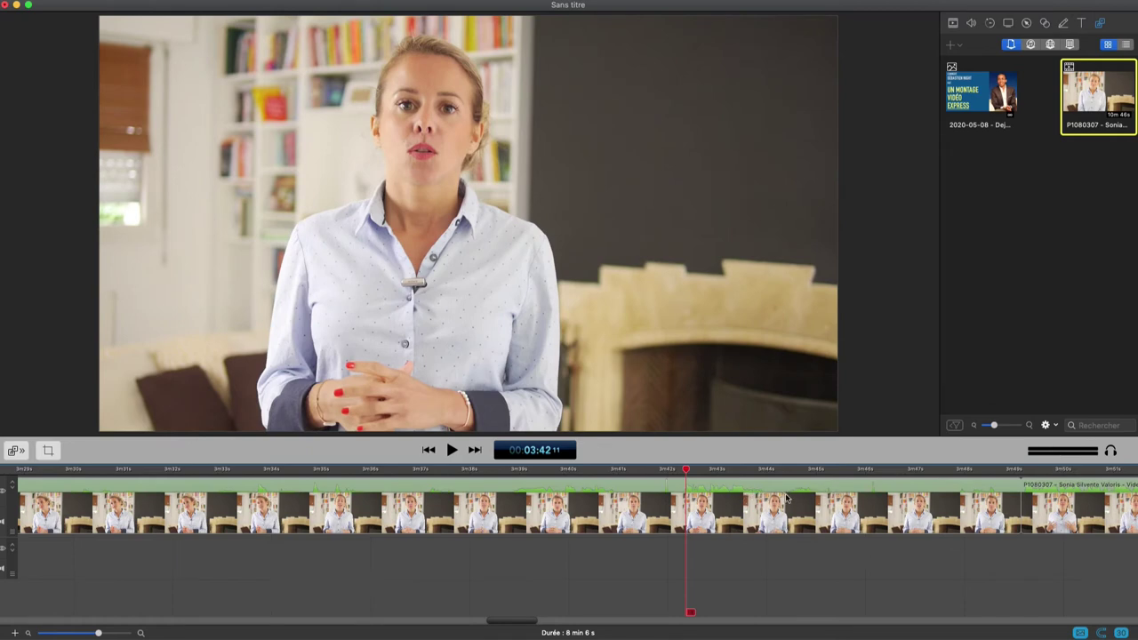
key("space")
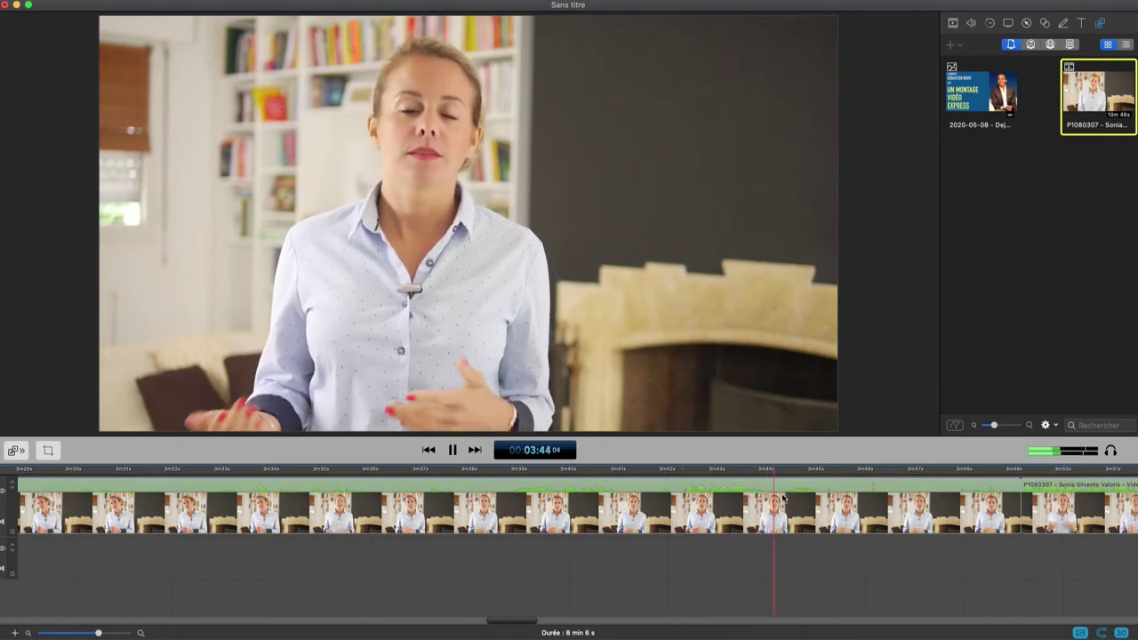
key("space")
left_click(511, 471)
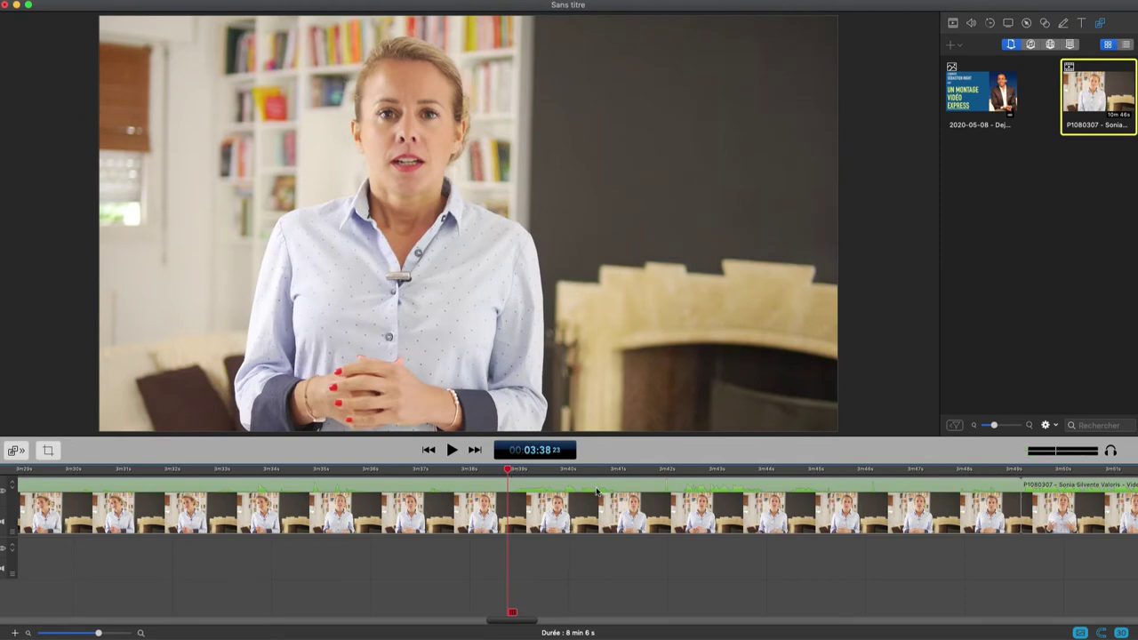
key("space")
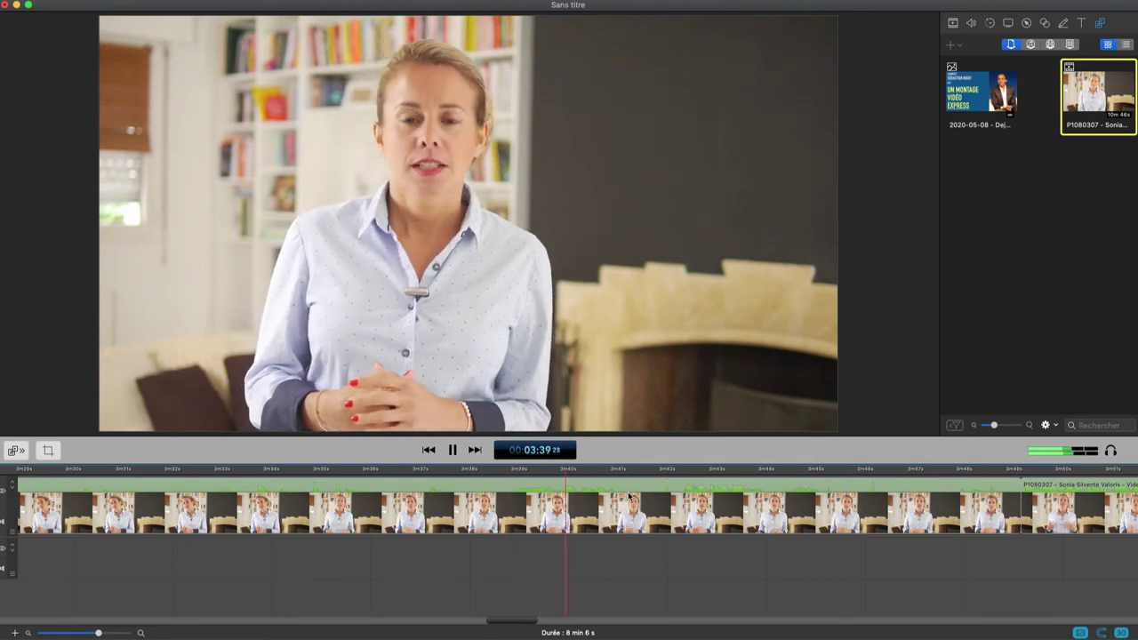
key("space")
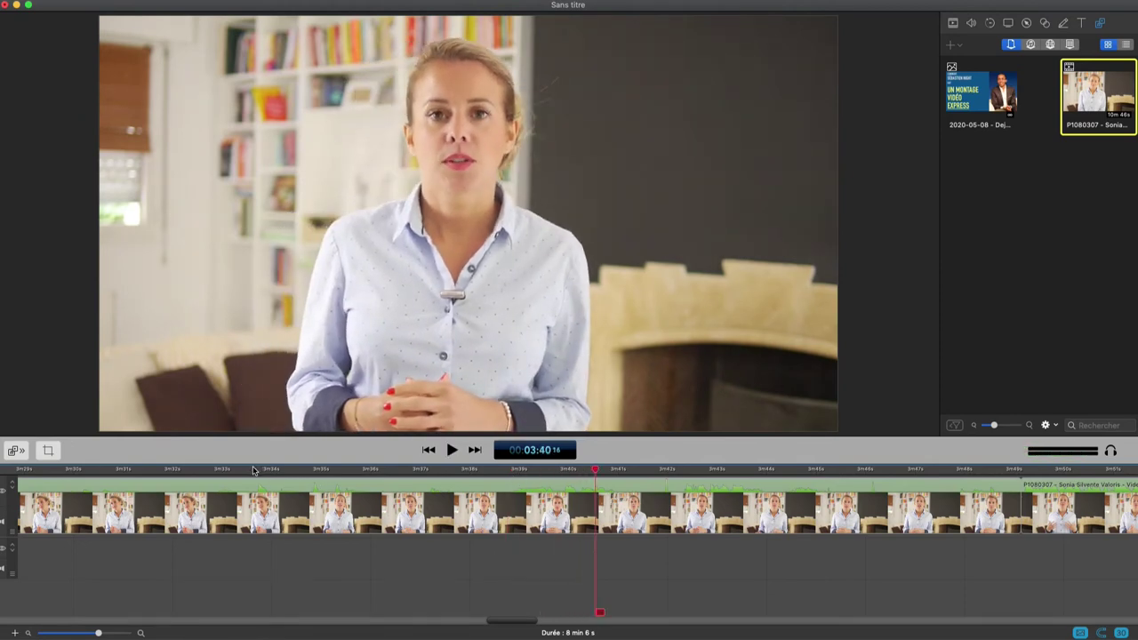
left_click(253, 471)
key("space")
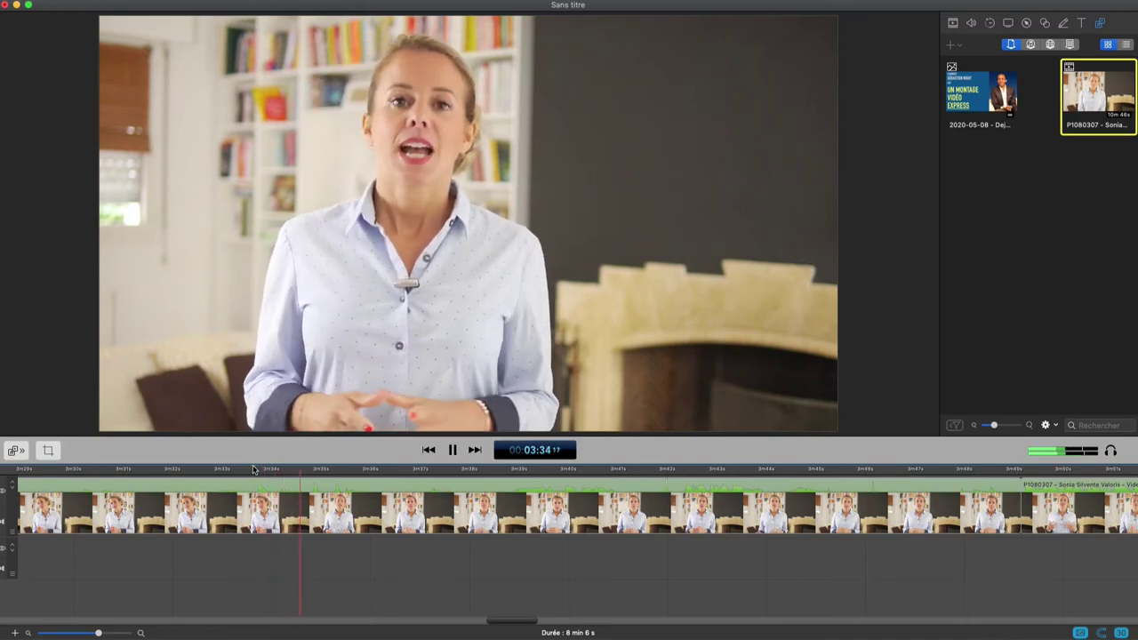
key("space")
- Play passages from about 3:24 and 3:22 to look further back for the other end of the cut
left_click_drag(520, 623, 497, 623)
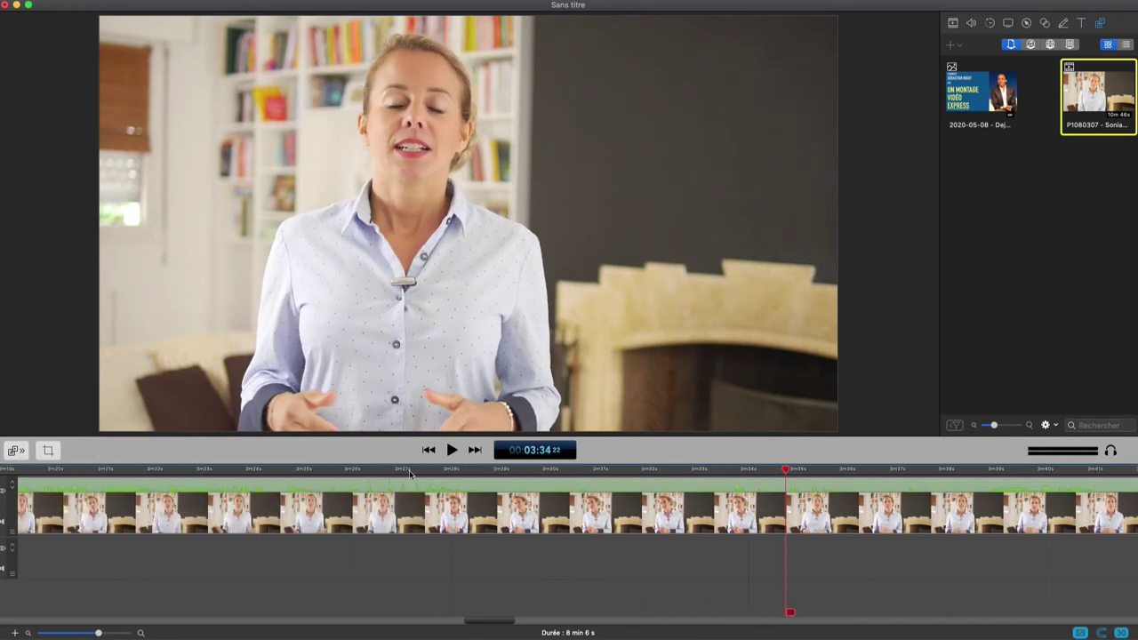
left_click(275, 471)
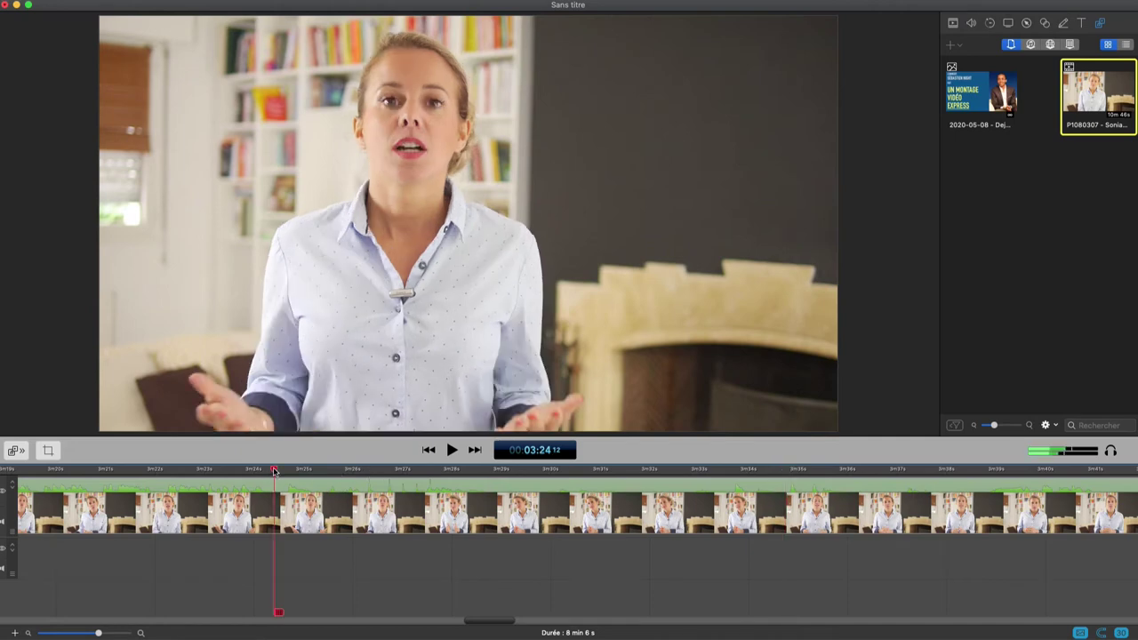
key("space")
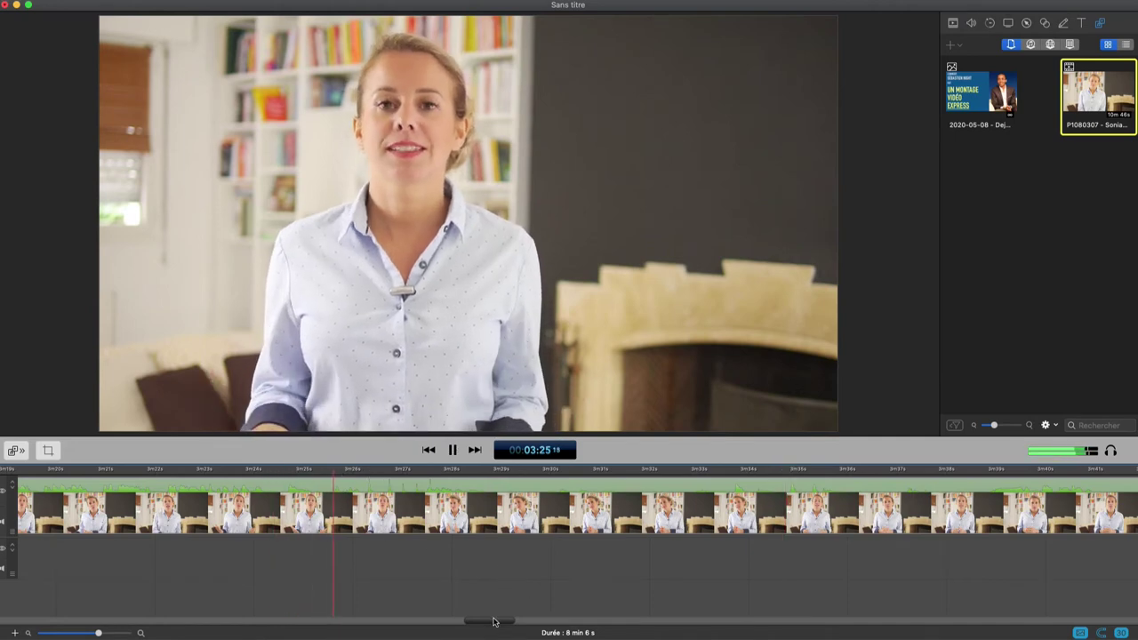
key("space")
left_click_drag(495, 623, 463, 623)
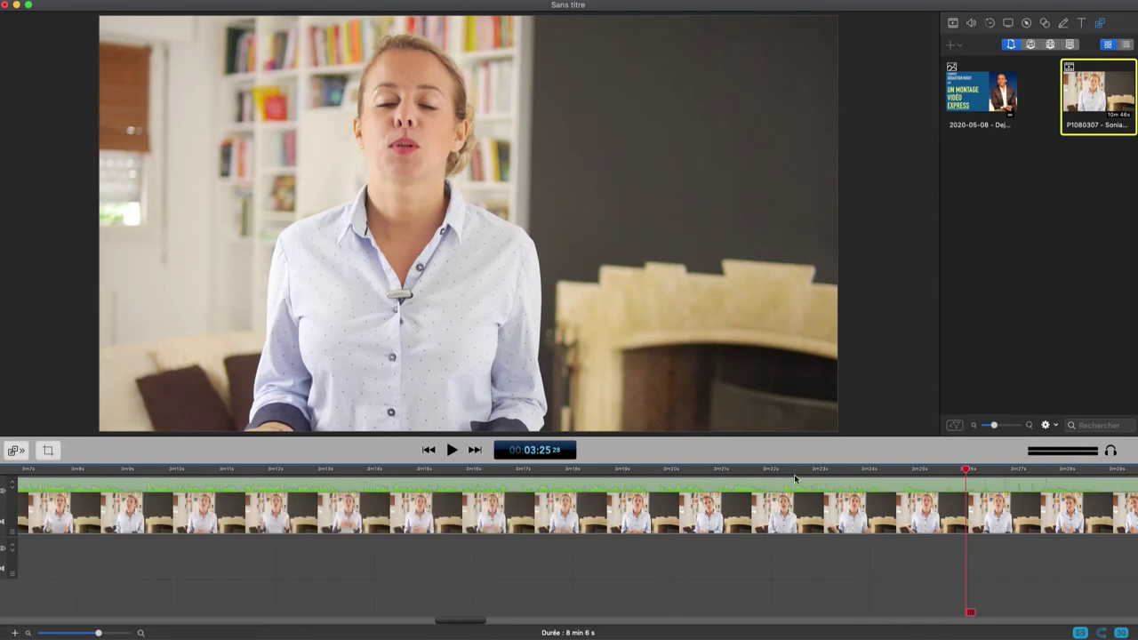
left_click(779, 472)
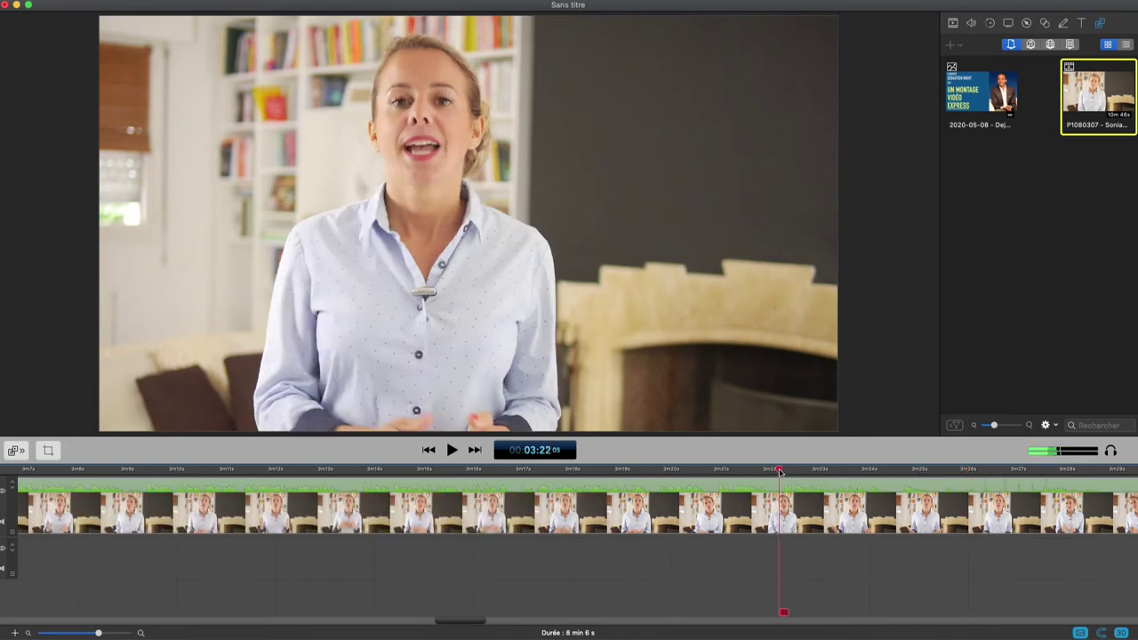
key("space")
key("space")
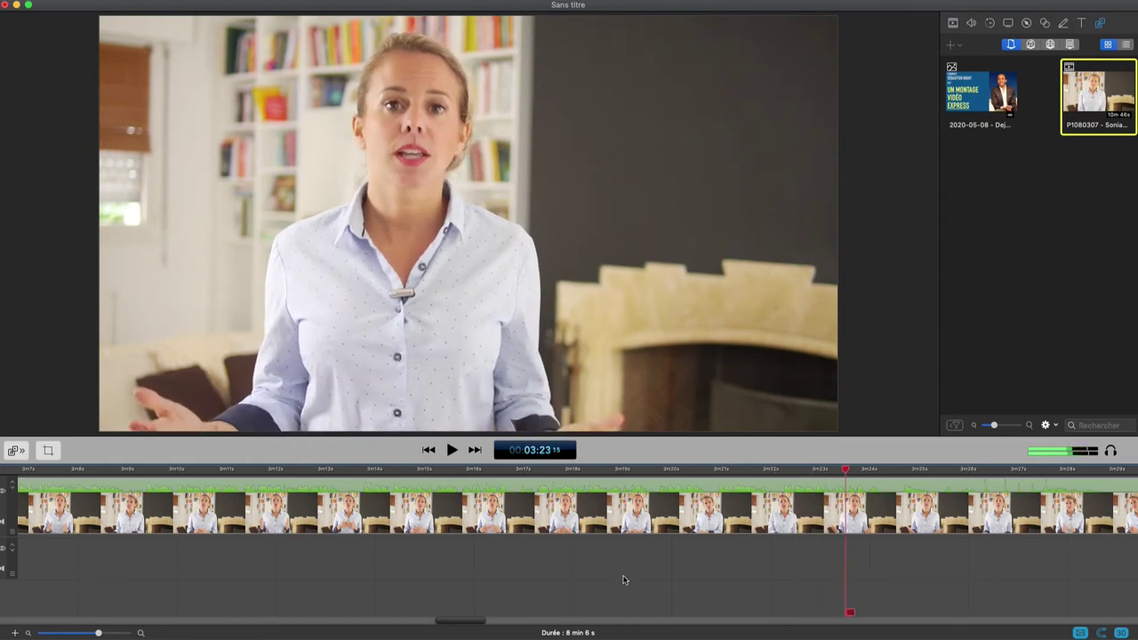
- Select the clip before the 3:49 split and play the footage from about 3:49:04
left_click_drag(474, 626, 553, 619)
left_click(536, 527)
left_click(466, 467)
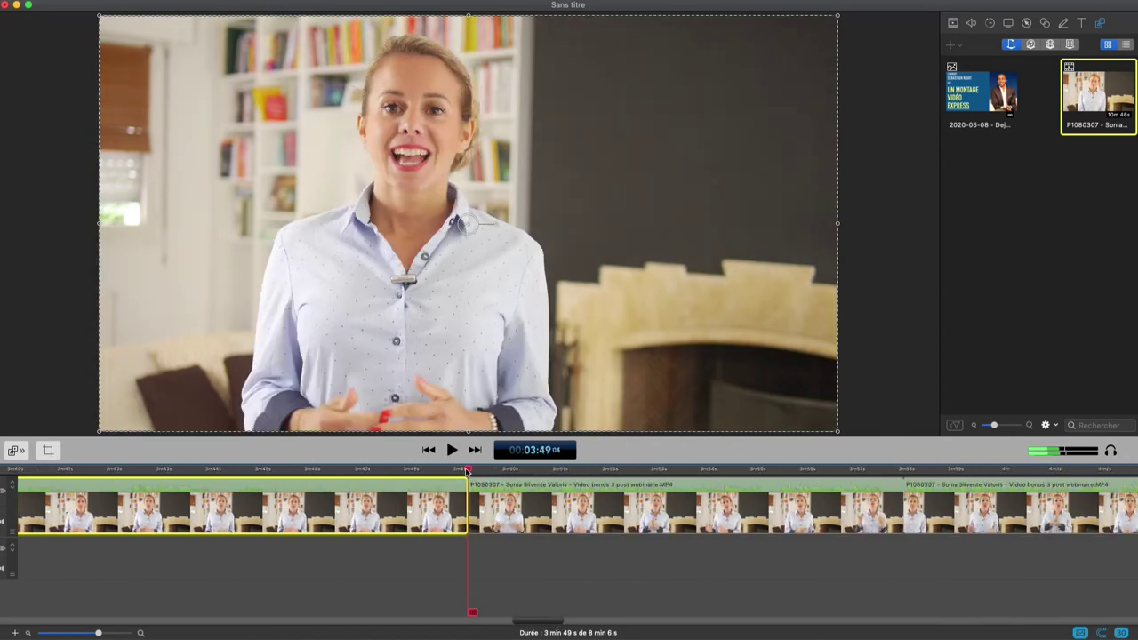
key("space")
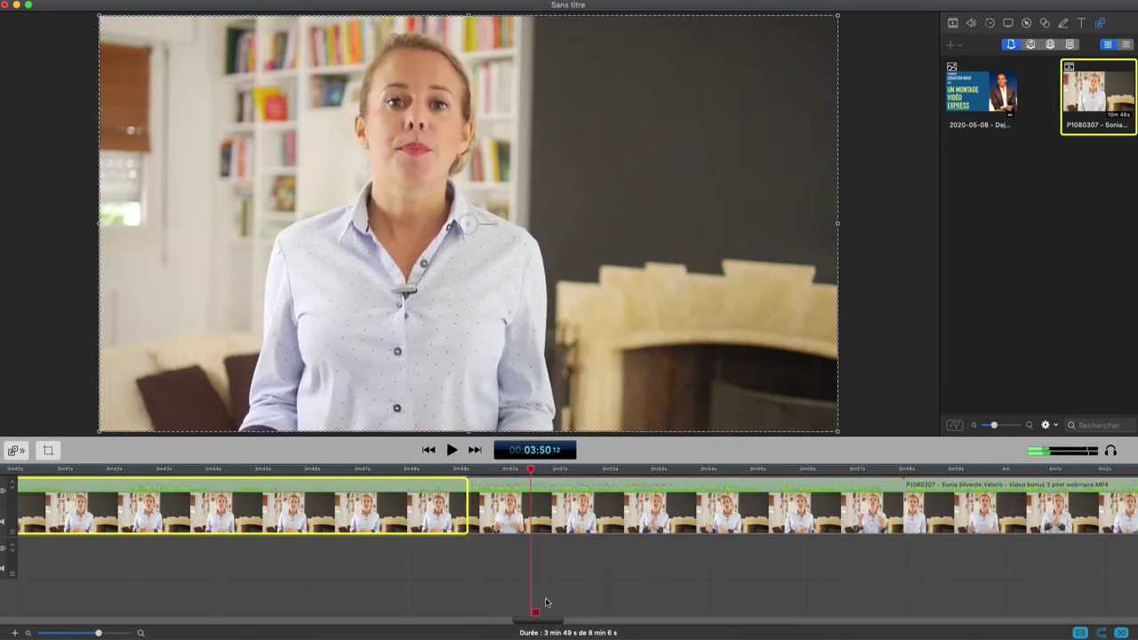
- Play passages from about 3:22 and 3:17 to look further back for the other end of the cut
left_click_drag(546, 603, 481, 602)
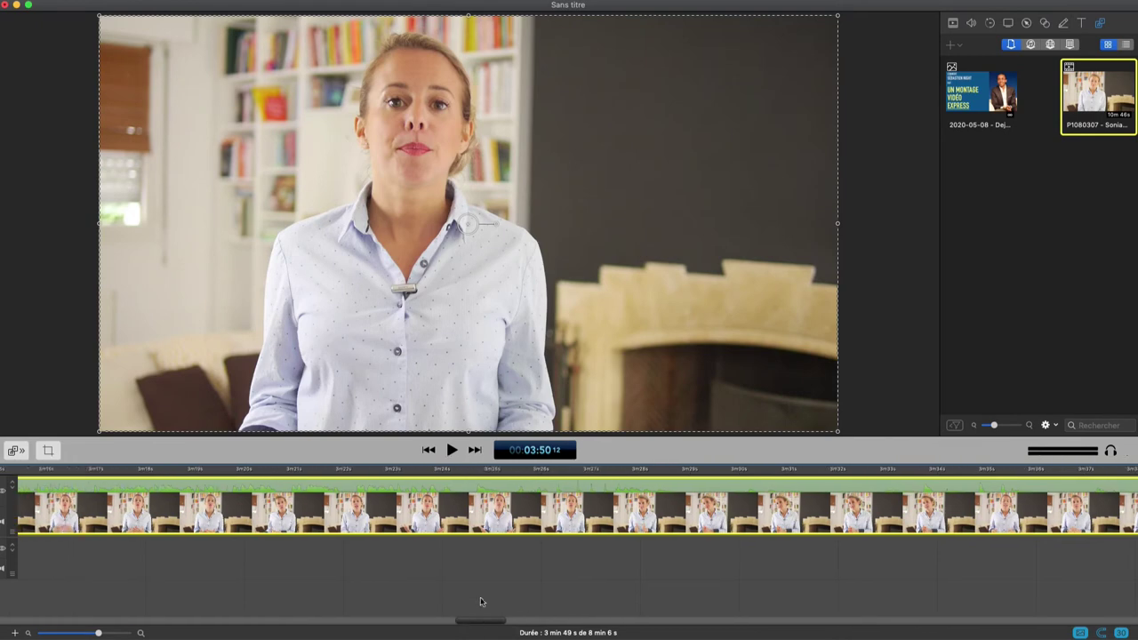
left_click(354, 469)
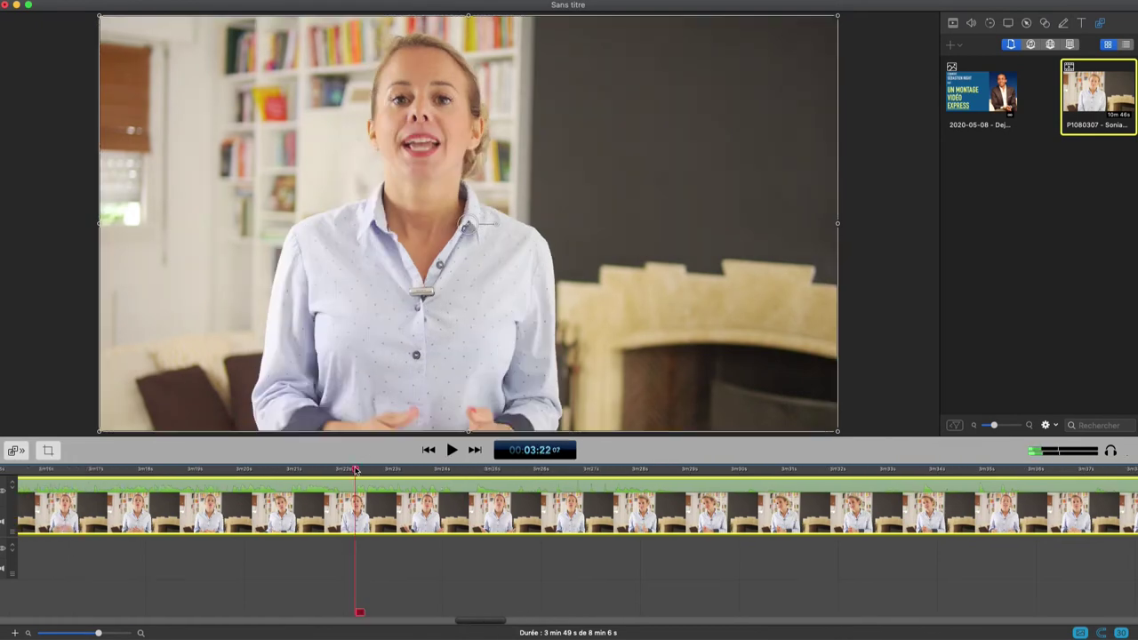
key("space")
key("space")
left_click(101, 469)
key("space")
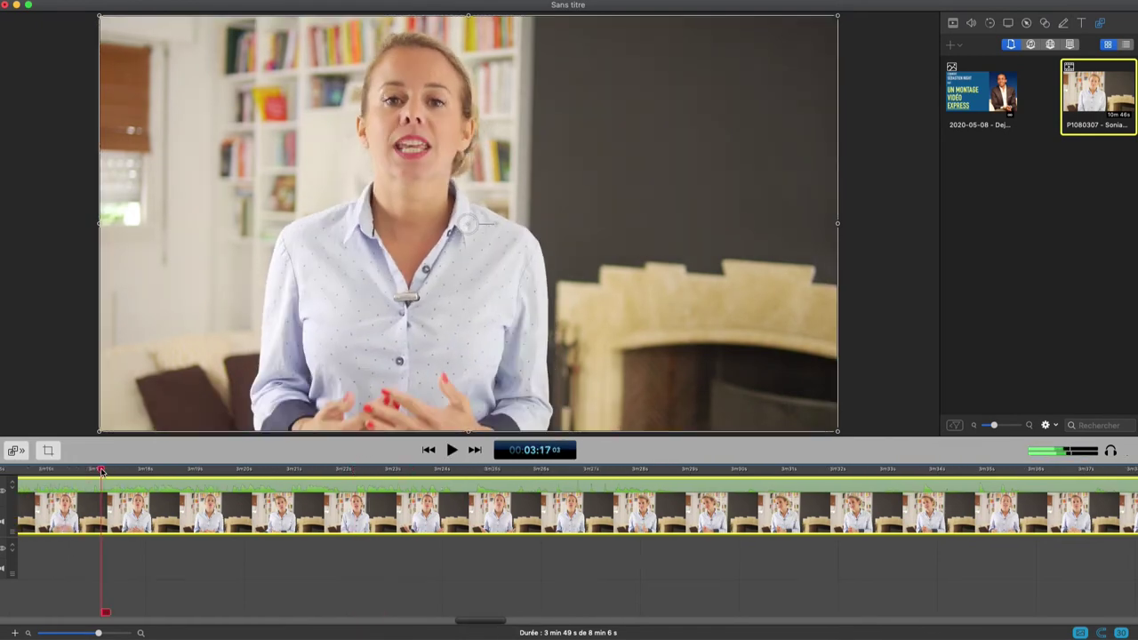
key("space")
- Play passages from about 3:01 and 2:58 to examine the earlier footage for the other end of the cut
left_click_drag(481, 625, 427, 627)
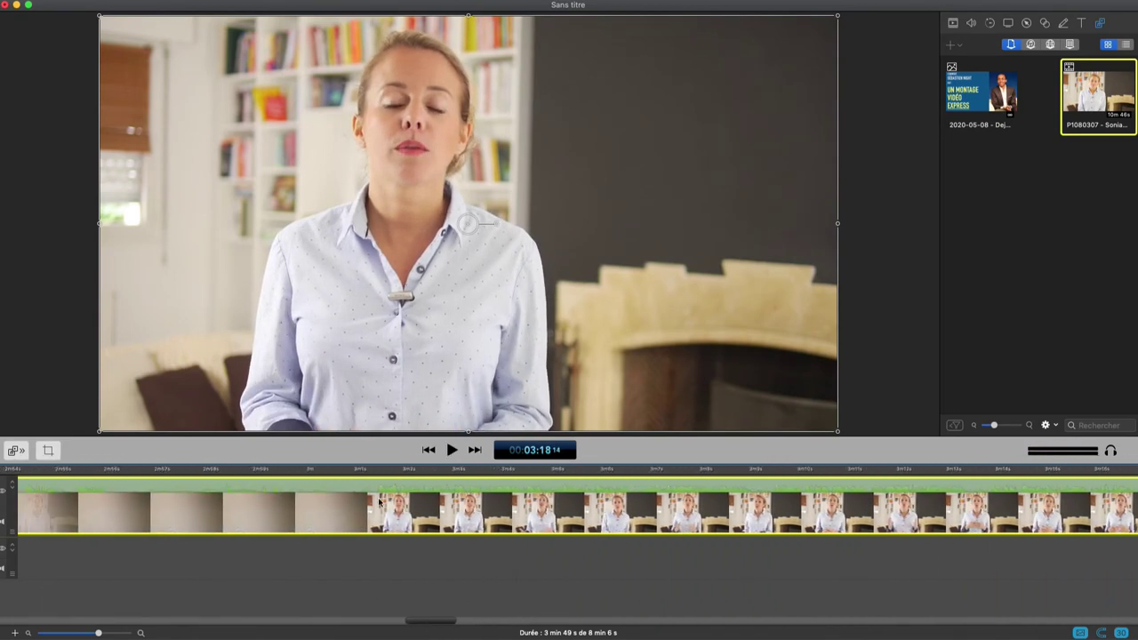
left_click(375, 469)
key("space")
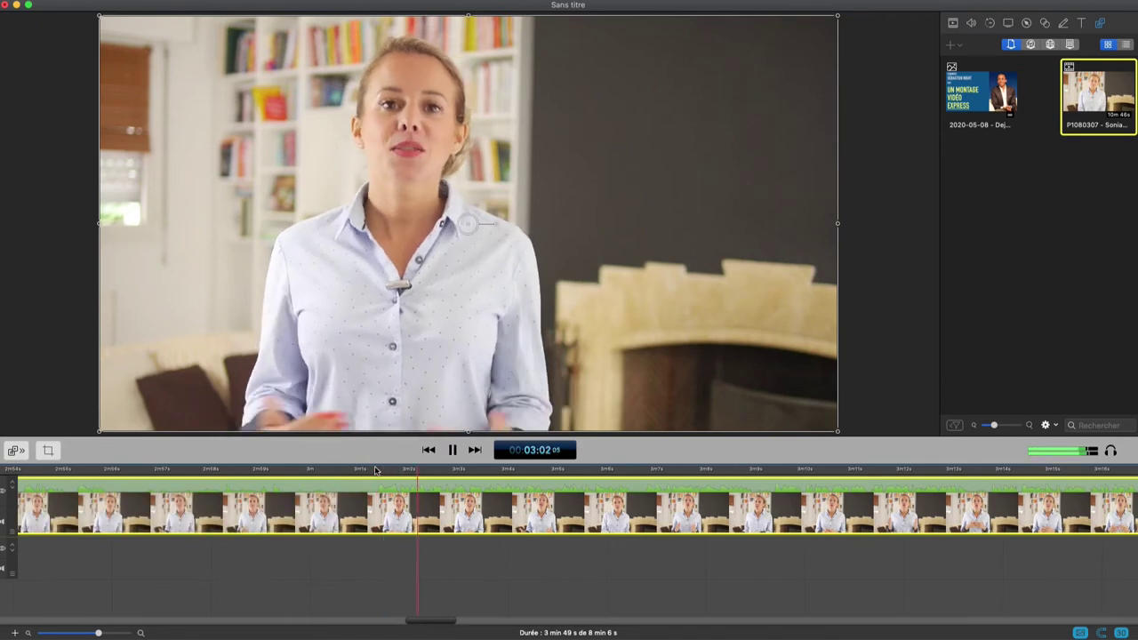
key("space")
left_click(374, 470)
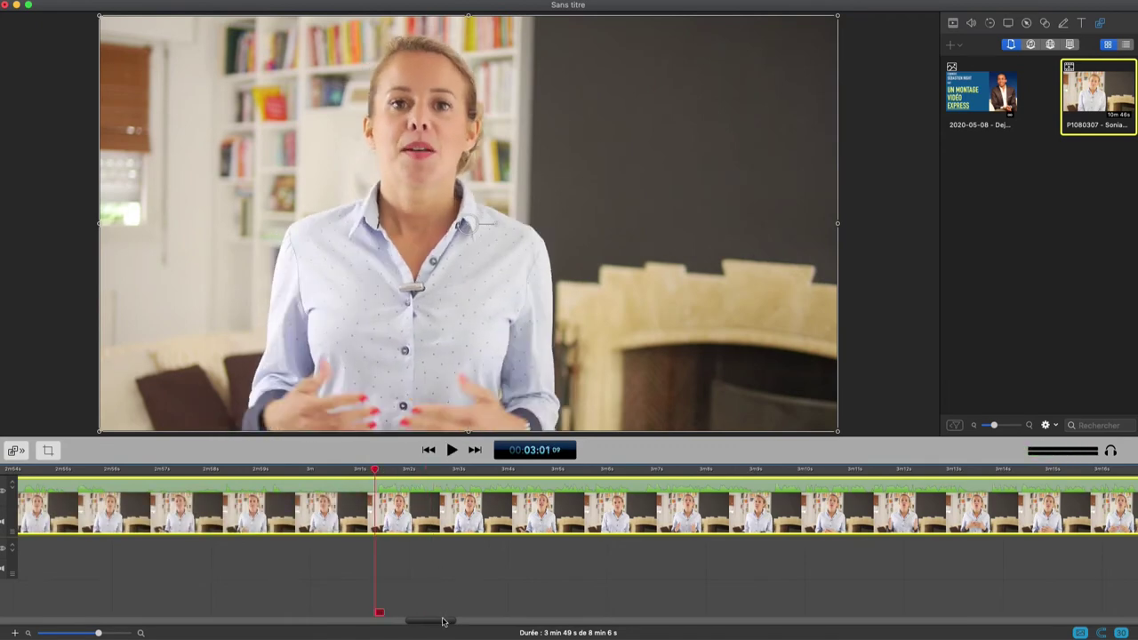
left_click_drag(442, 621, 431, 621)
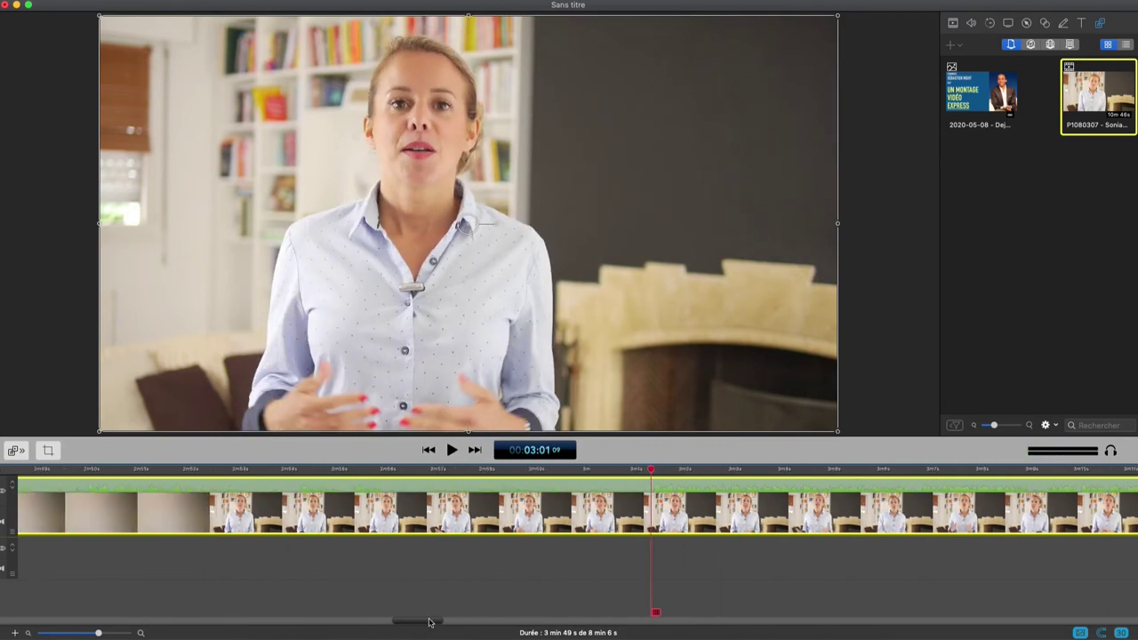
left_click(481, 472)
key("space")
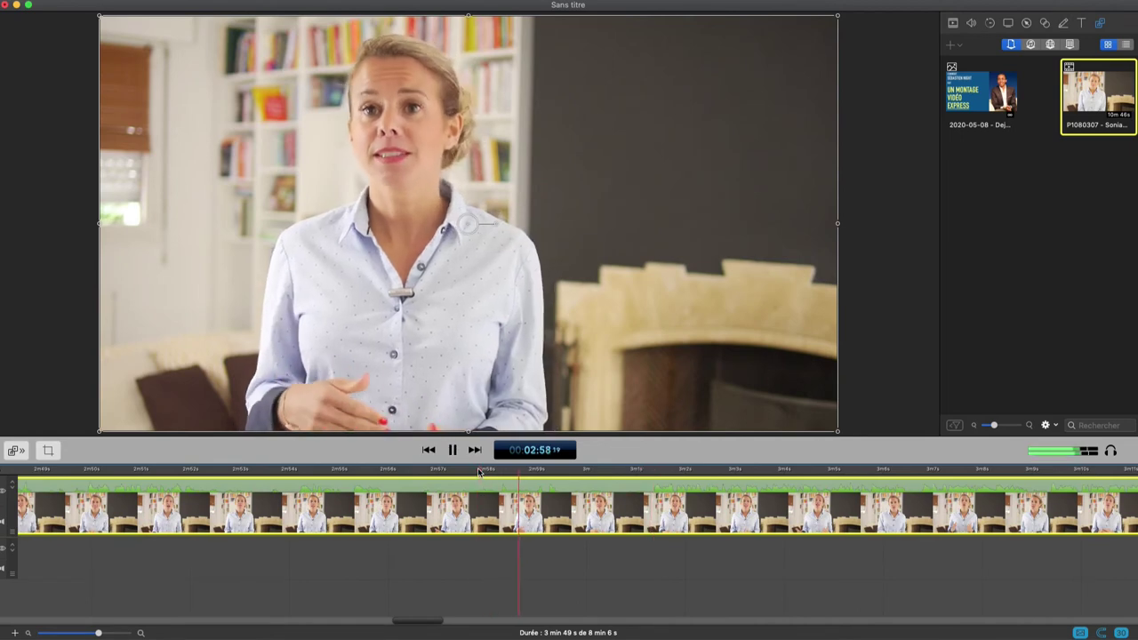
key("space")
- Play passages from about 2:54, 2:45 and 2:36 to find where the faulty take begins
left_click_drag(416, 622, 393, 626)
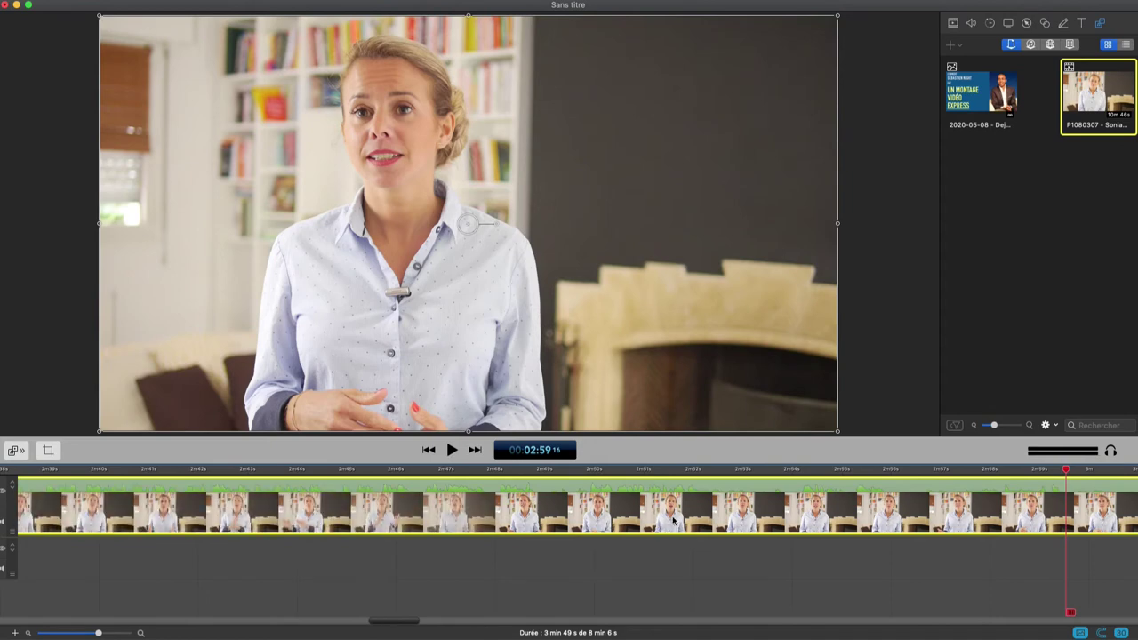
left_click(782, 471)
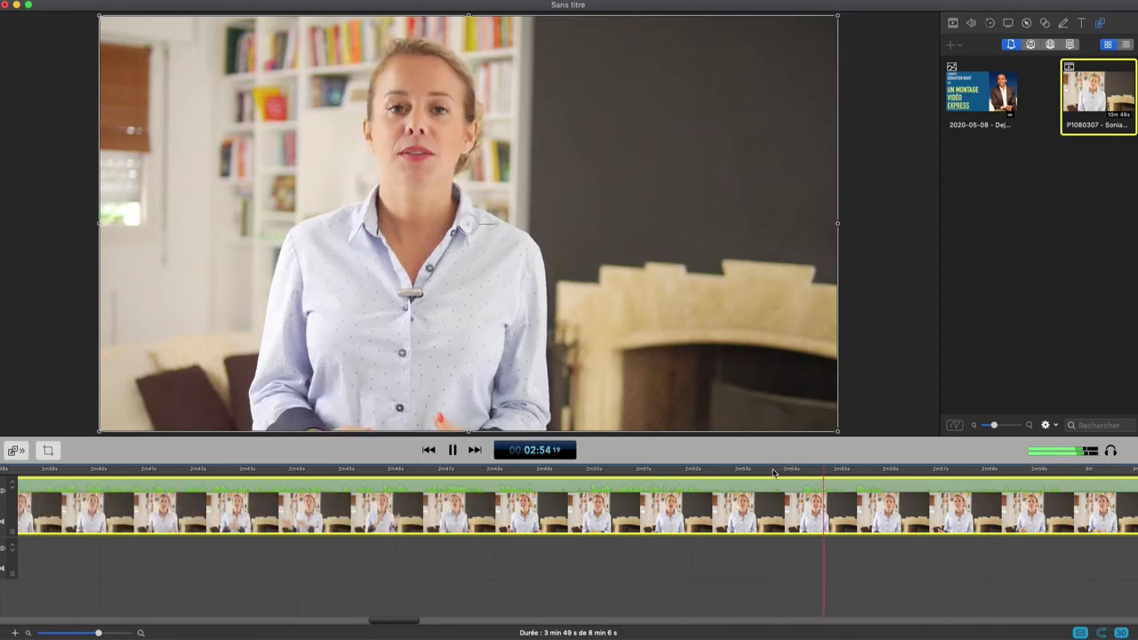
left_click(340, 471)
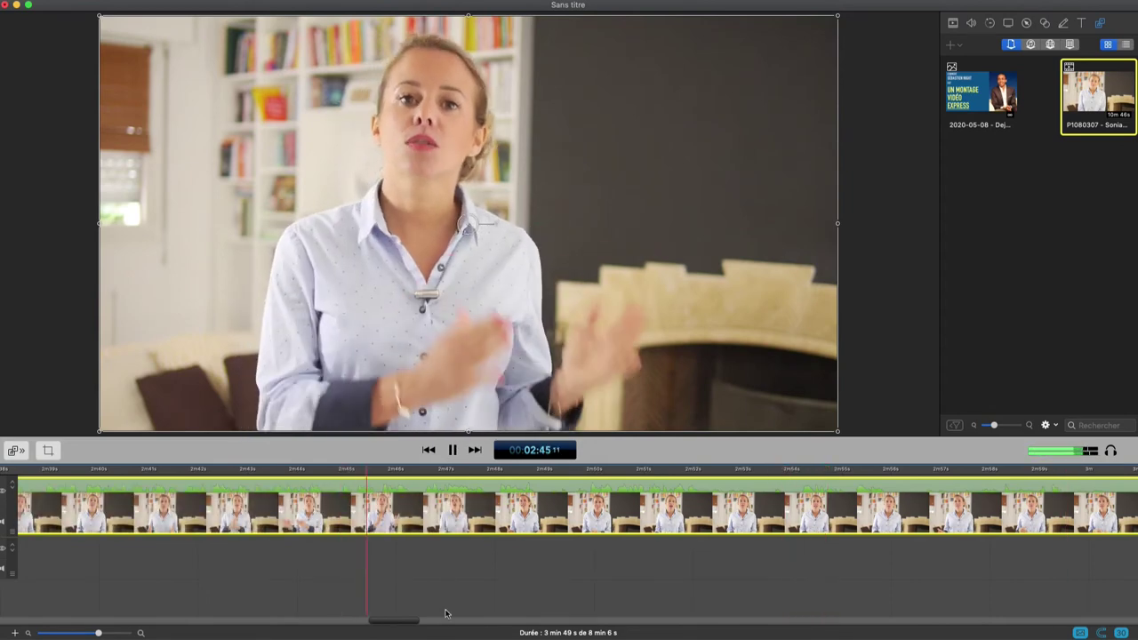
key("space")
scroll(394, 625, "left", 5)
scroll(394, 625, "left", 3)
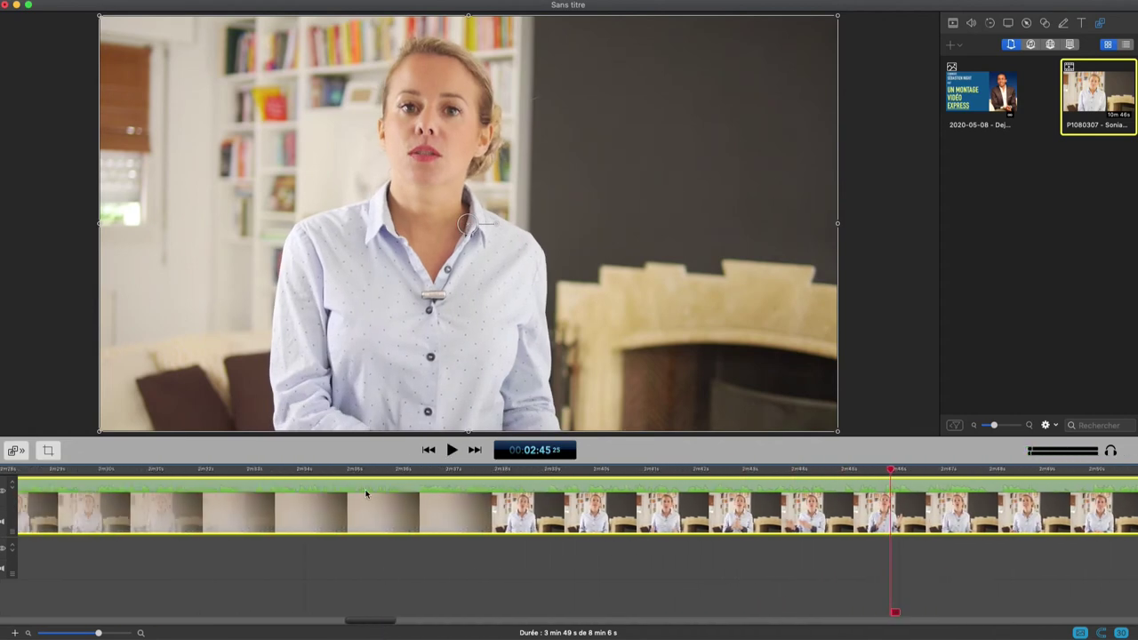
left_click(418, 469)
key("space")
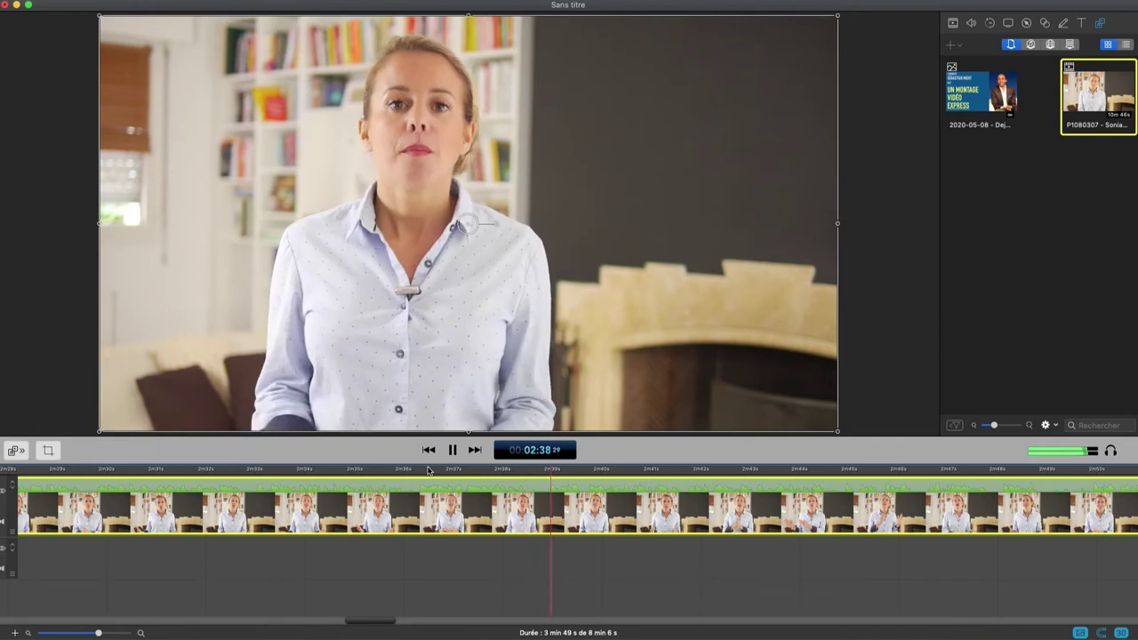
key("space")
- Split the clip at about 2:38:25 and delete the segment from there to the 3:49 split
left_click(547, 469)
left_click(544, 469)
key("space")
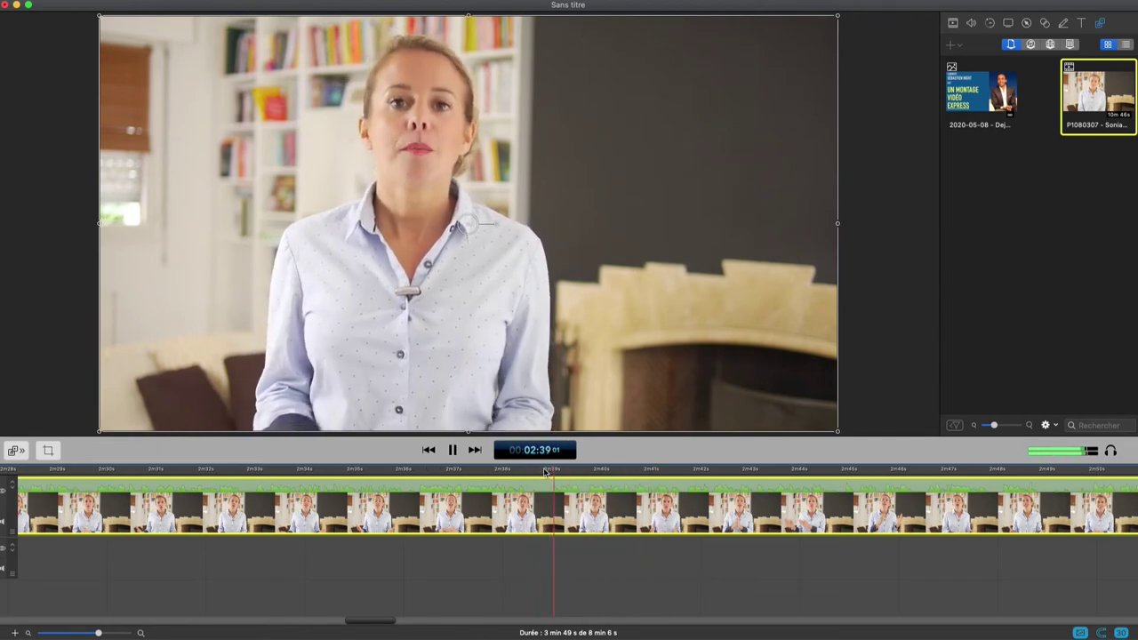
key("space")
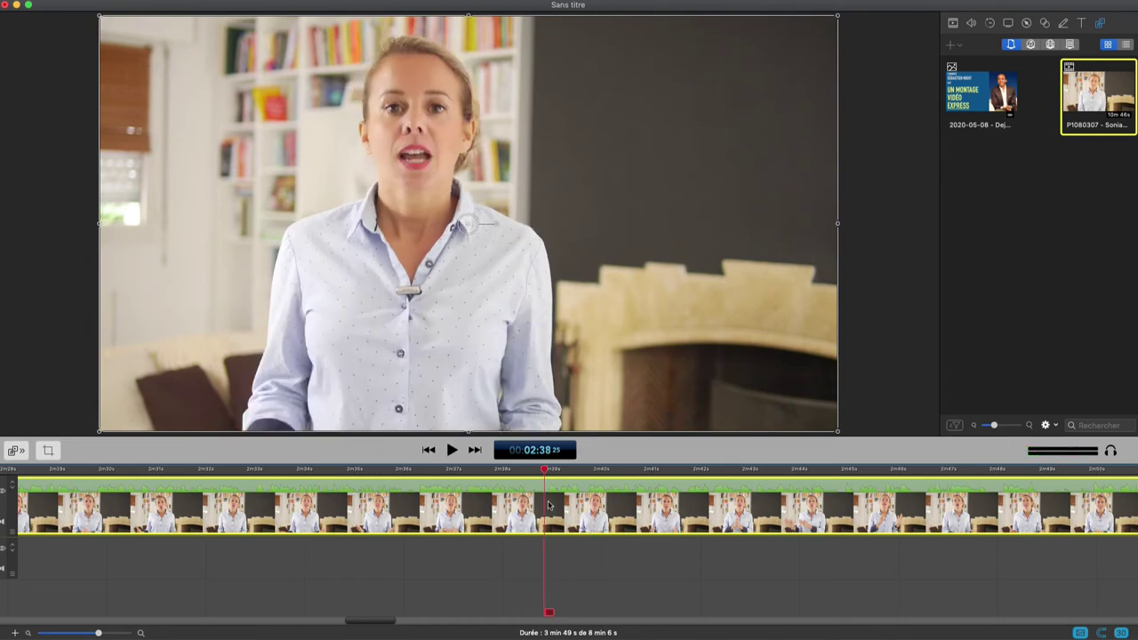
key("super+b")
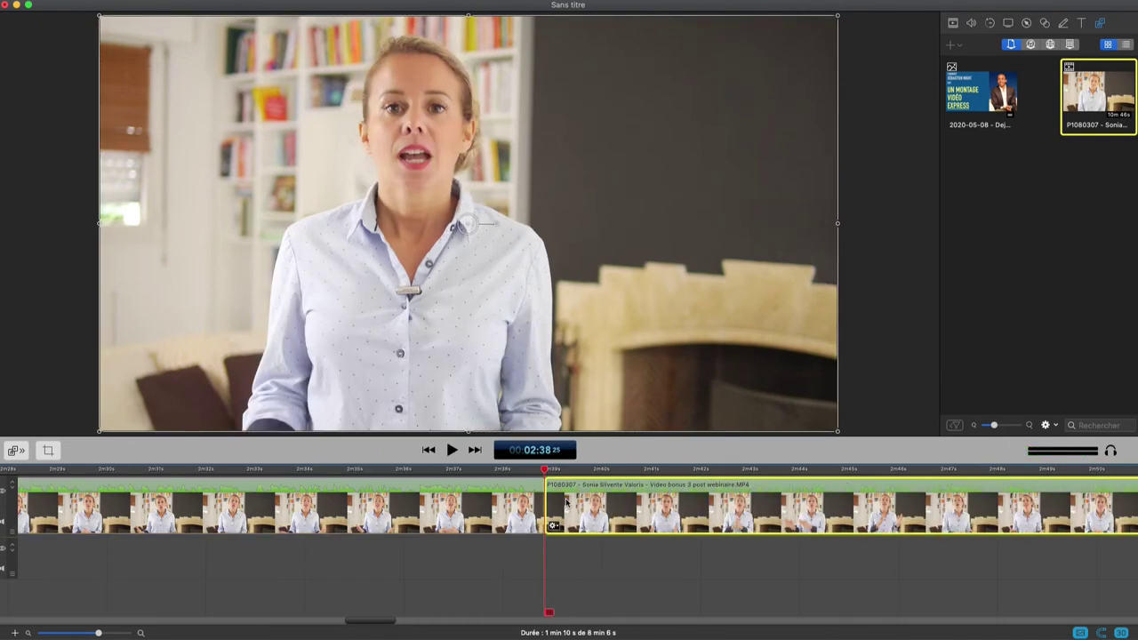
key("Delete")
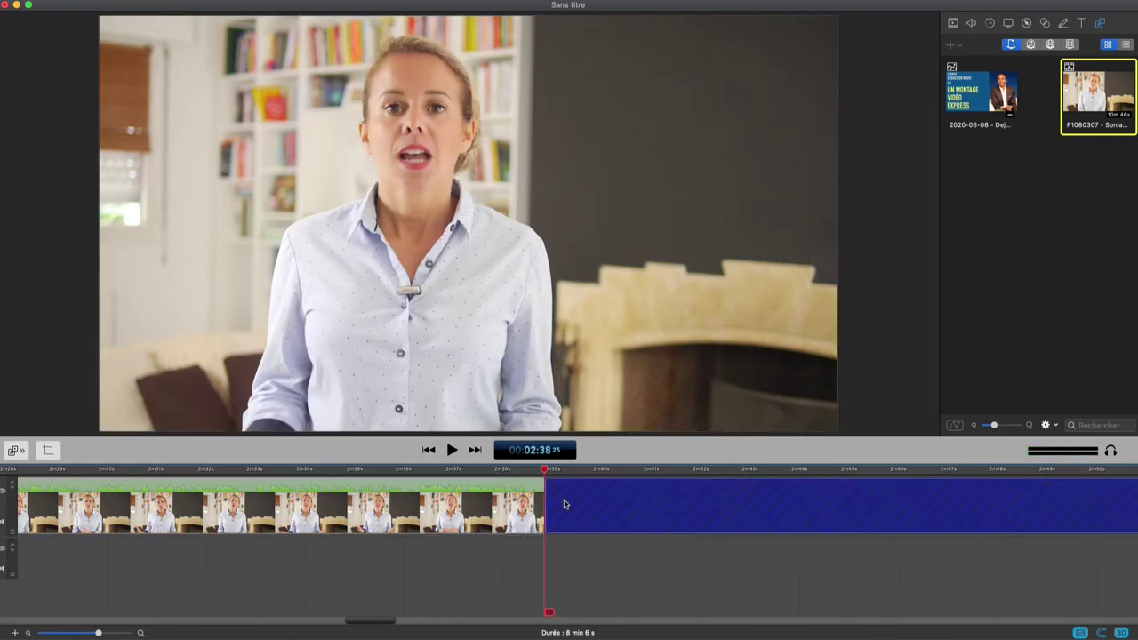
- Play the timeline from about 2:35 across the new join to check the cut
left_click(390, 472)
key("space")
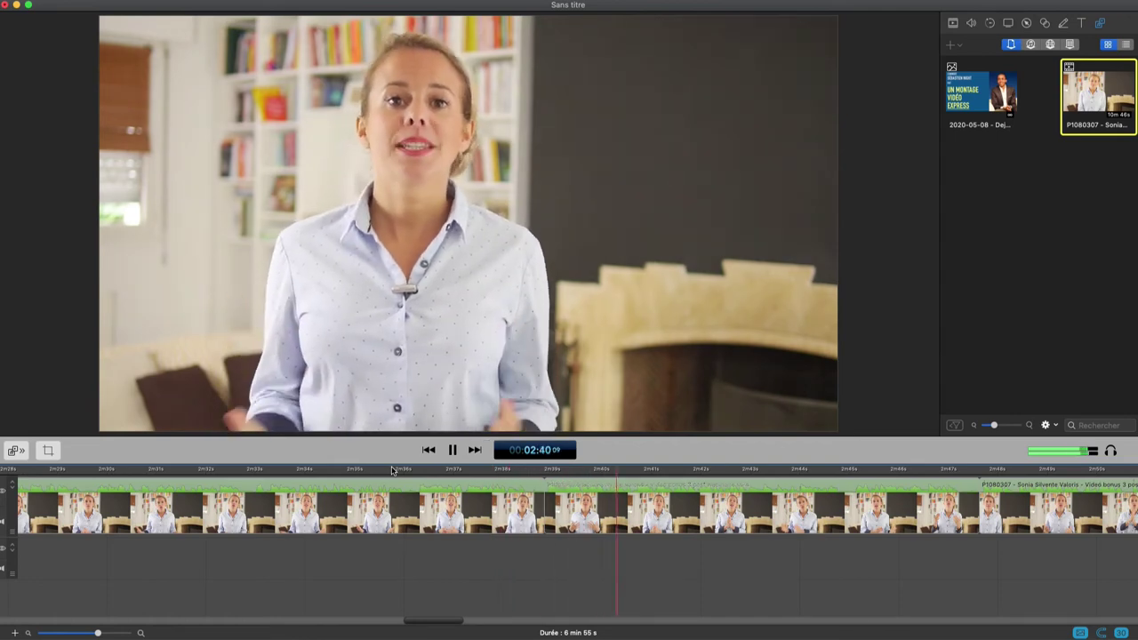
key("space")
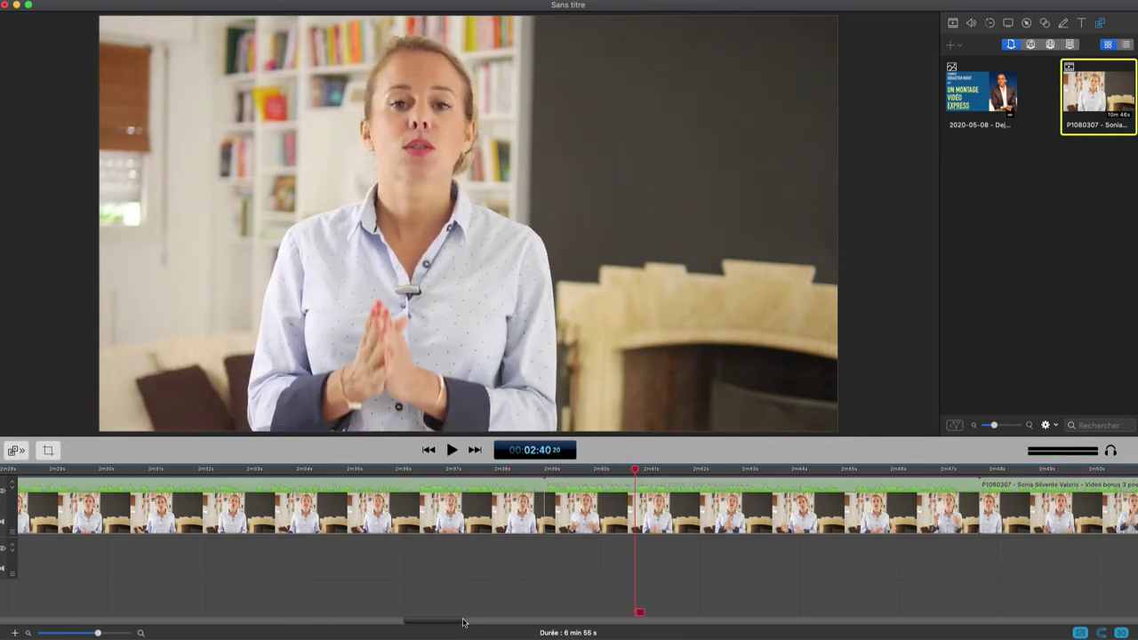
- Locate the start of the sentence near 2:27 and split the clip at about 2:27:01
left_click_drag(454, 623, 415, 624)
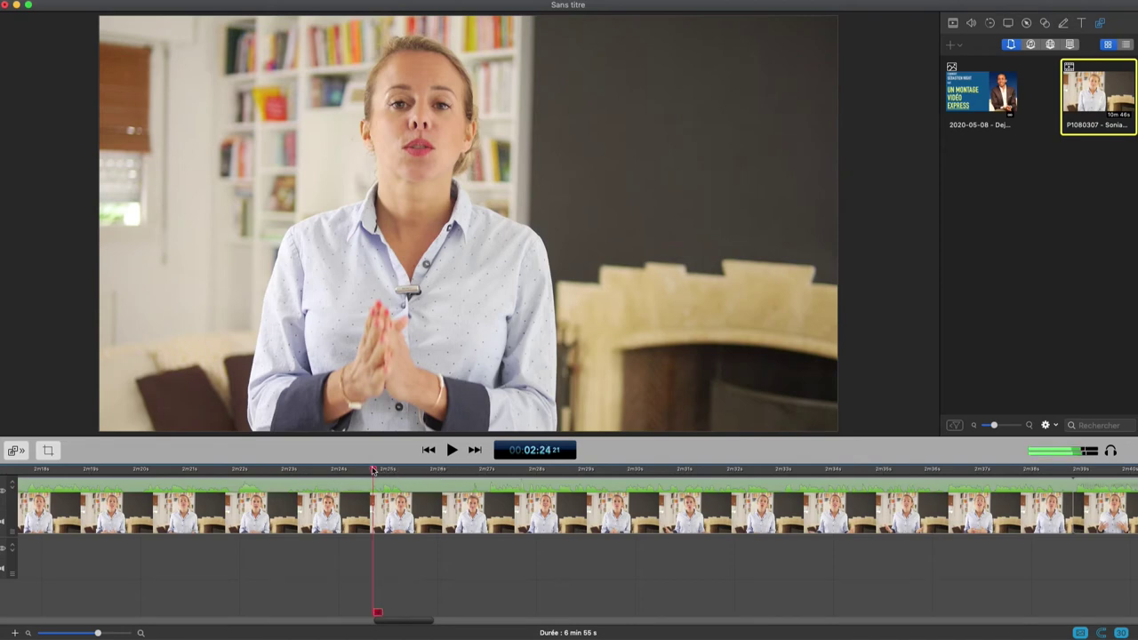
key("space")
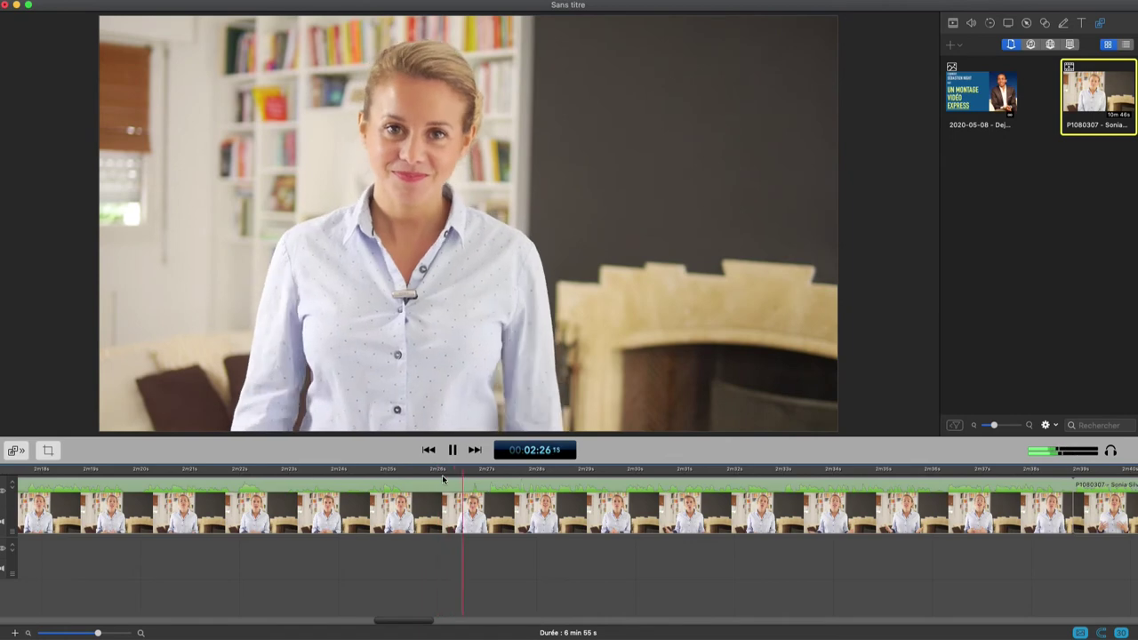
left_click(488, 471)
key("space")
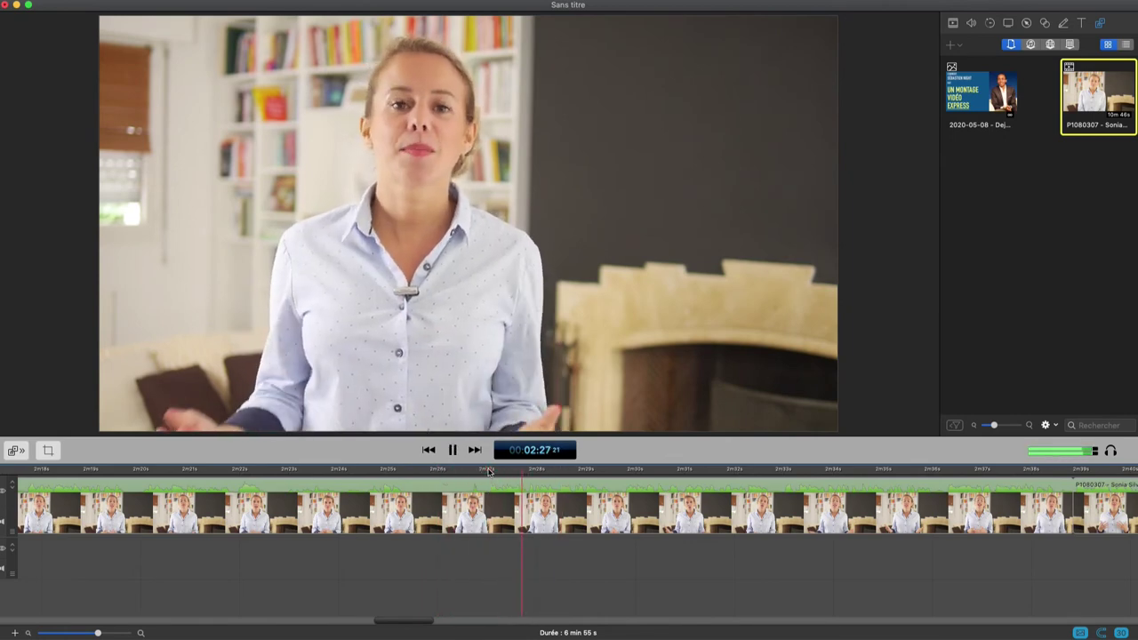
left_click(488, 471)
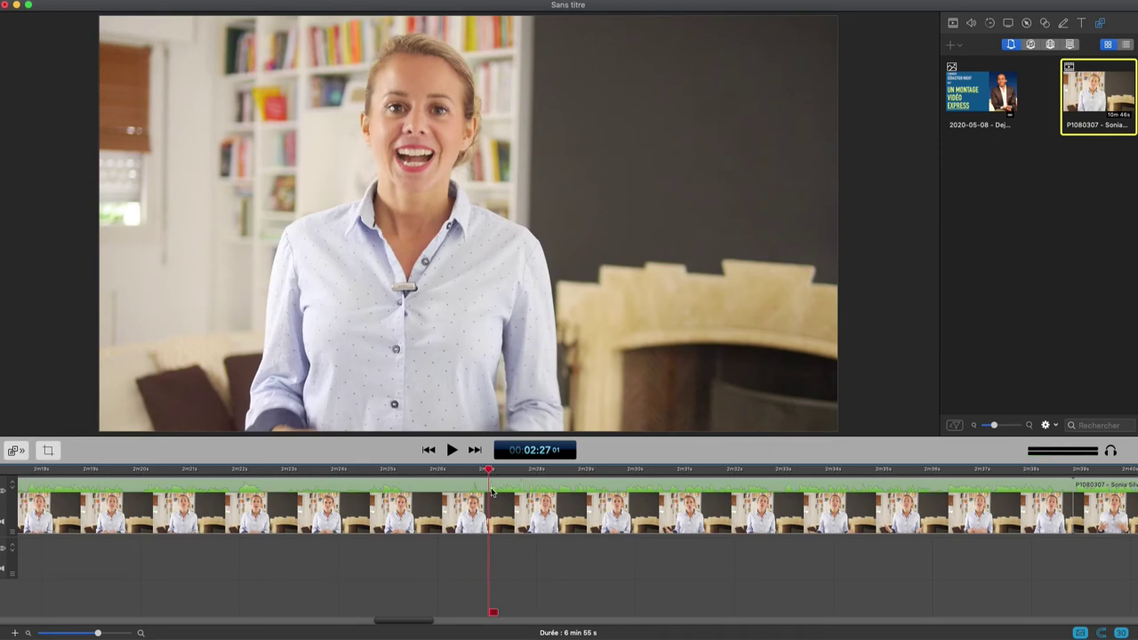
- Play the footage from about 2:17 repeatedly to examine the take before the 2:27 split
left_click_drag(423, 624, 393, 623)
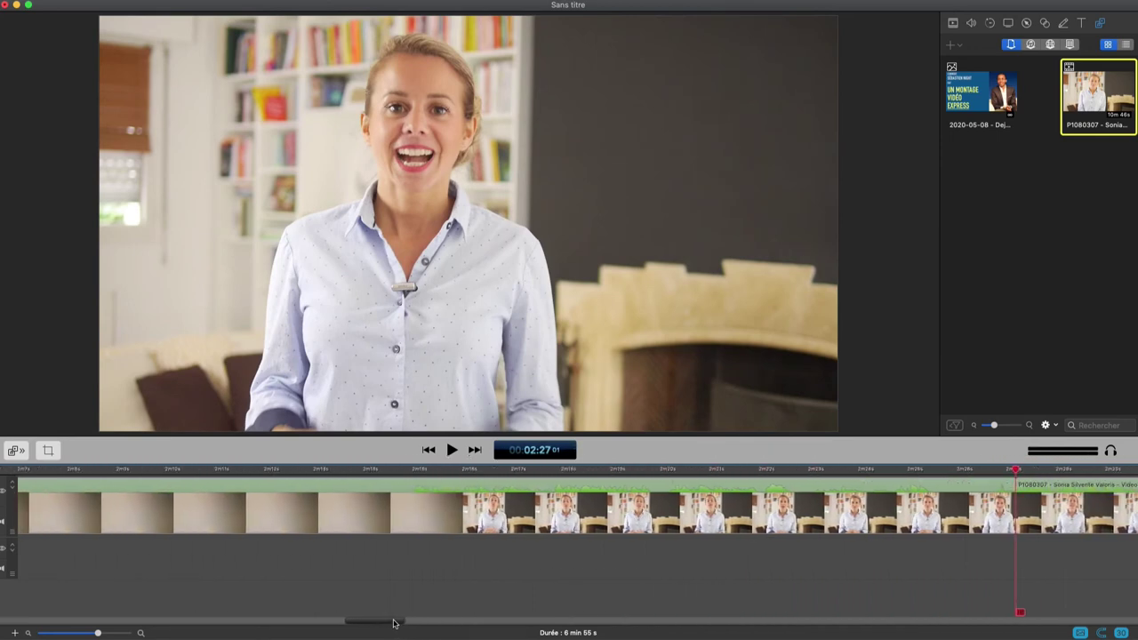
left_click(552, 471)
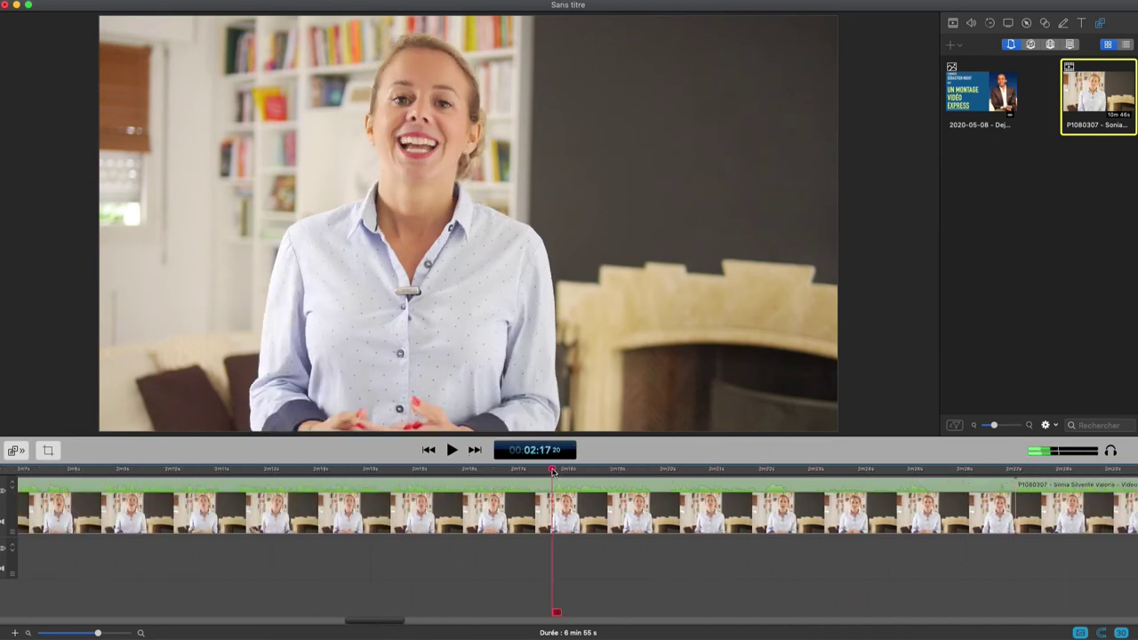
key("space")
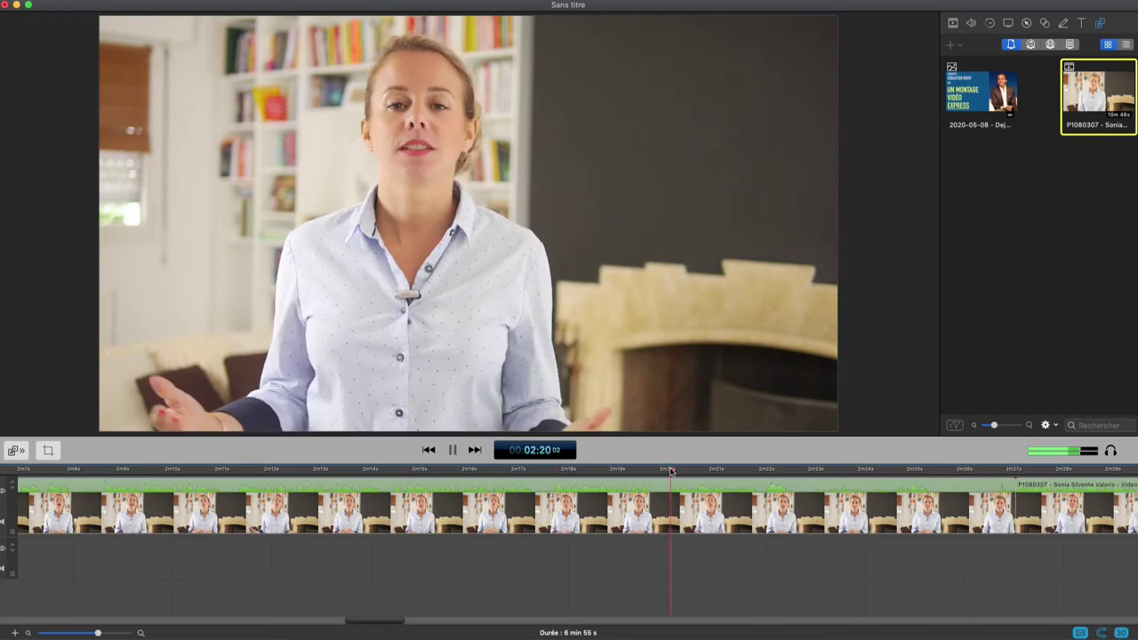
key("space")
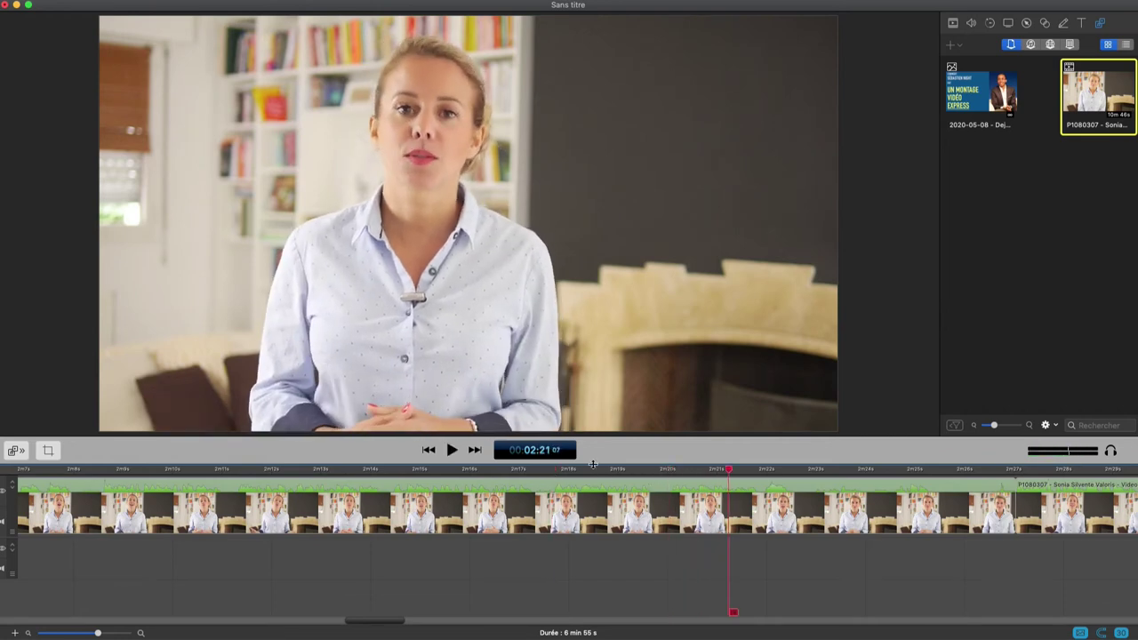
left_click(546, 471)
key("space")
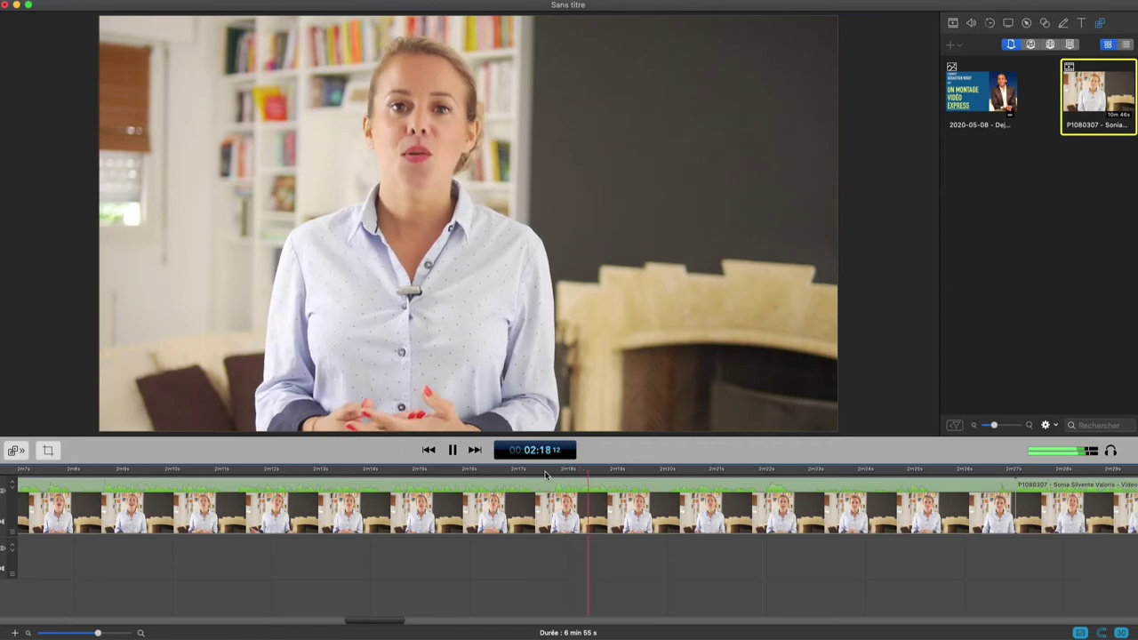
key("space")
- Play passages from about 2:14 and 2:11 to look further back for the start of the repeated take
key("space")
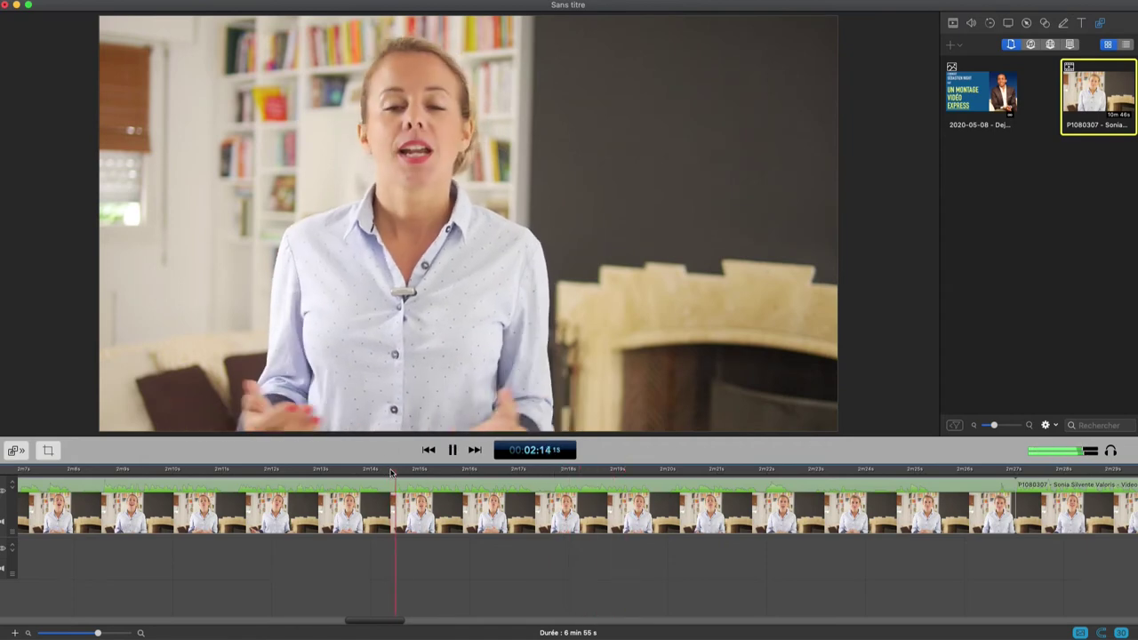
key("space")
left_click(237, 469)
key("space")
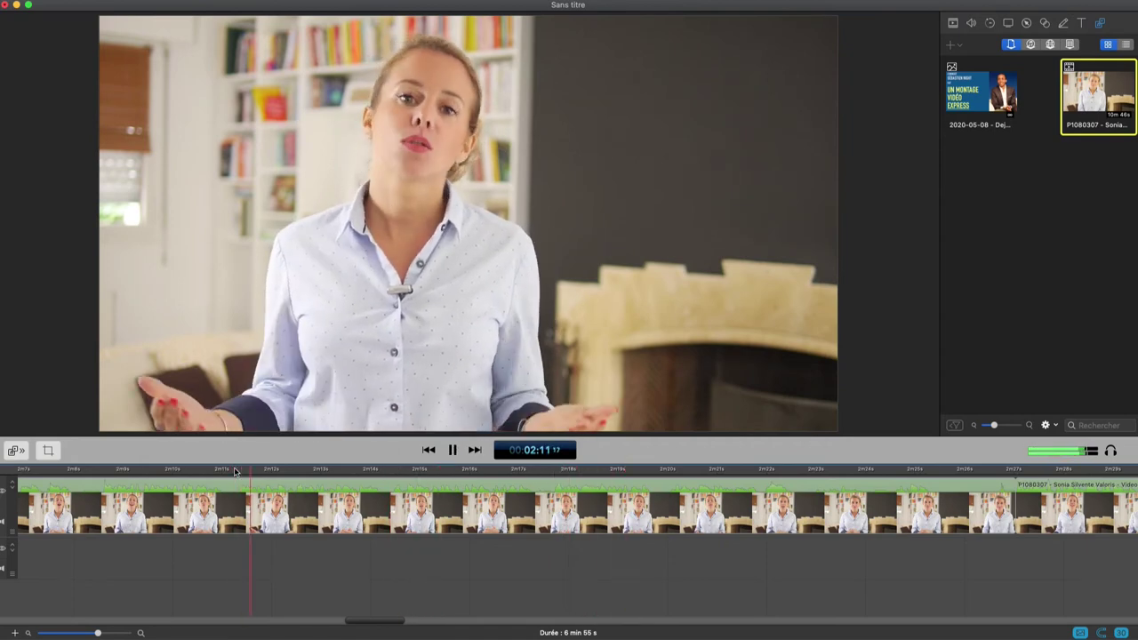
key("space")
- Locate the start of the repeated take near 2:08, split the clip at 2:08:17 and delete the segment up to the 2:27 split
left_click(97, 470)
key("space")
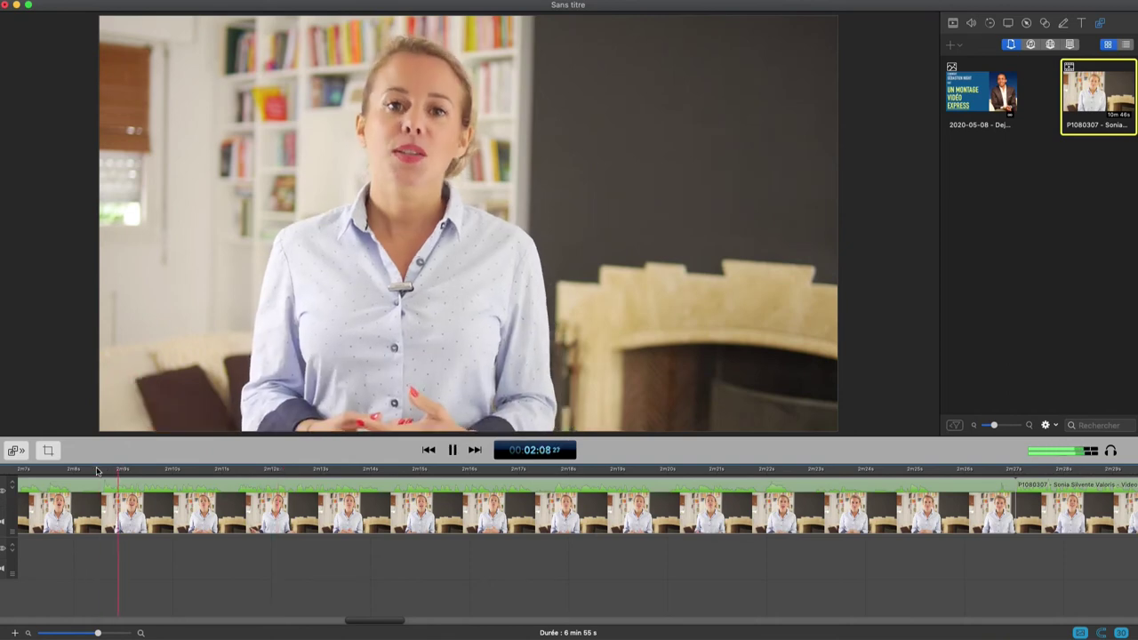
key("space")
left_click(103, 470)
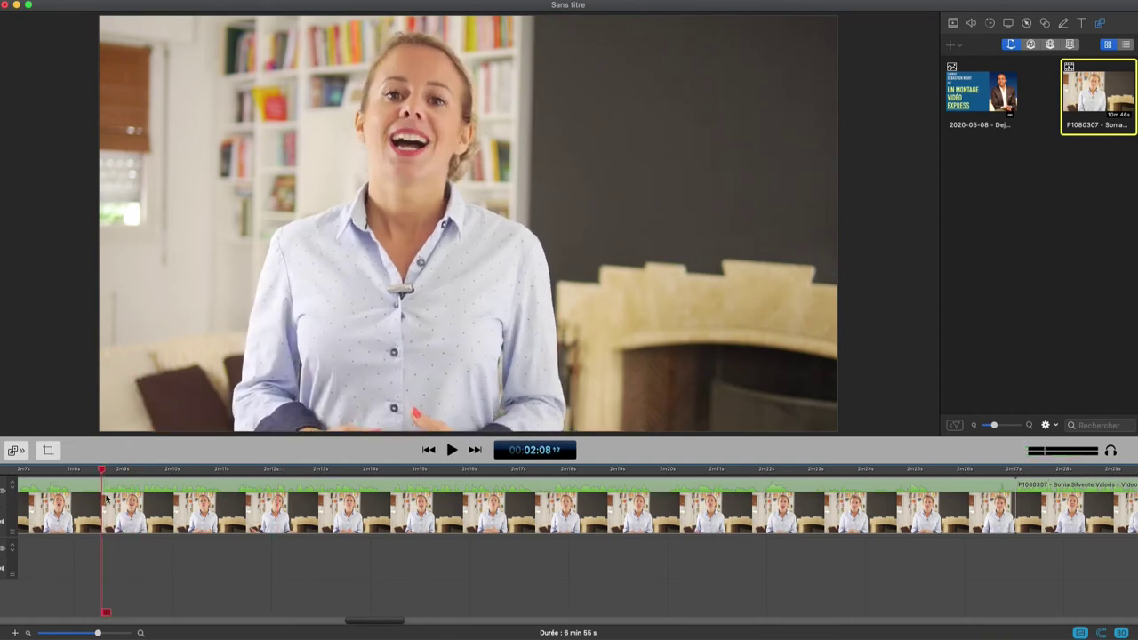
left_click(128, 498)
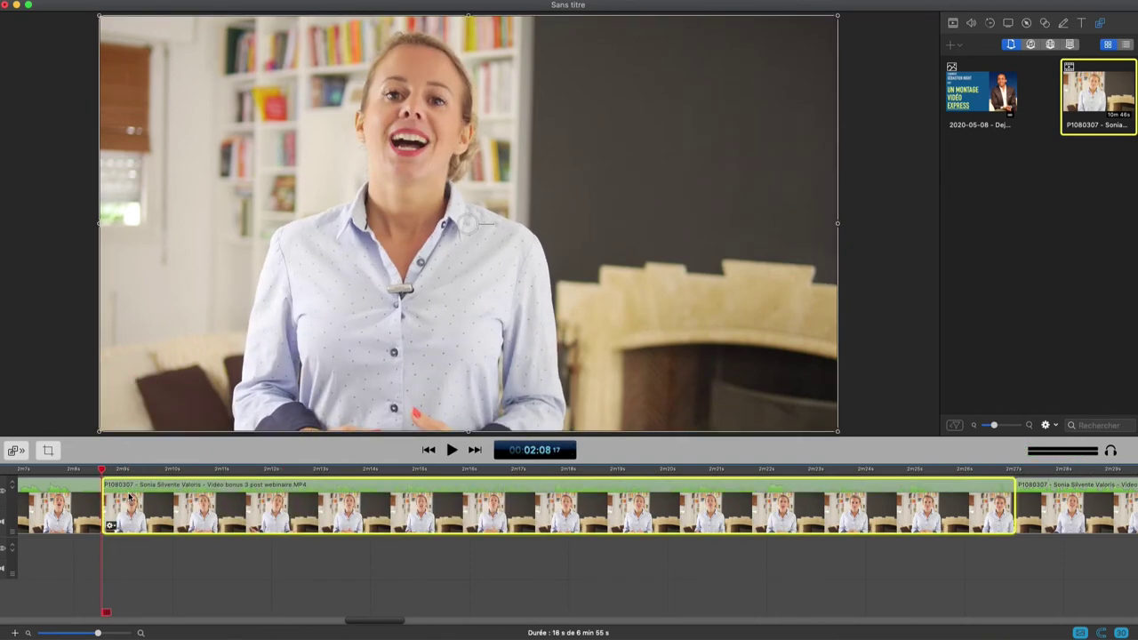
key("BackSpace")
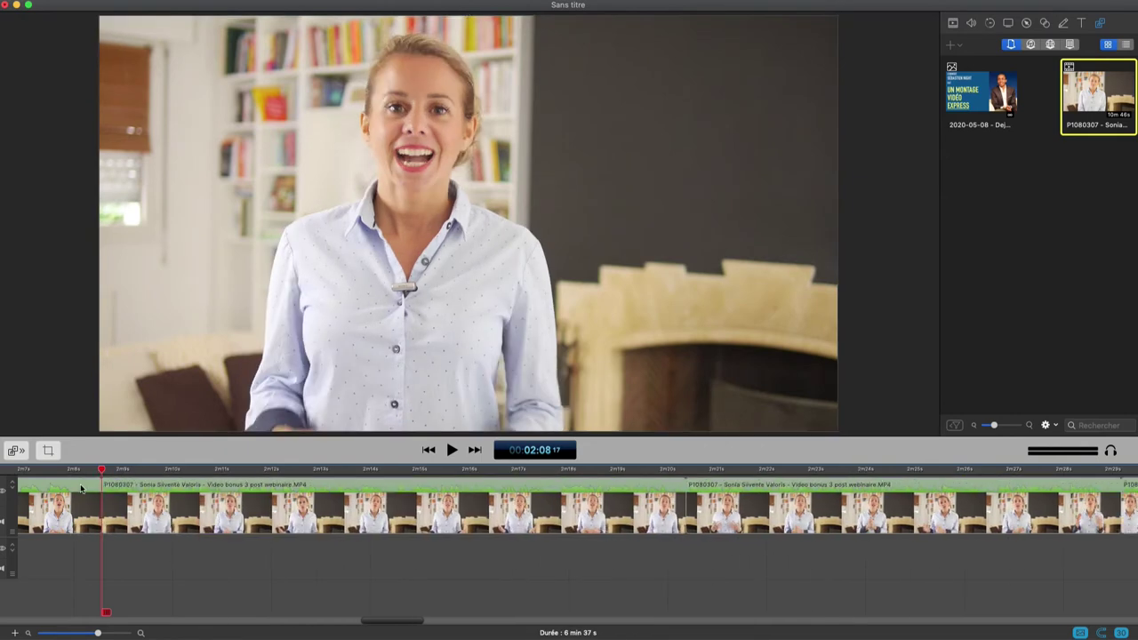
- Play the timeline across the new join at about 2:08, including from about 2:06, to check the cut
key("space")
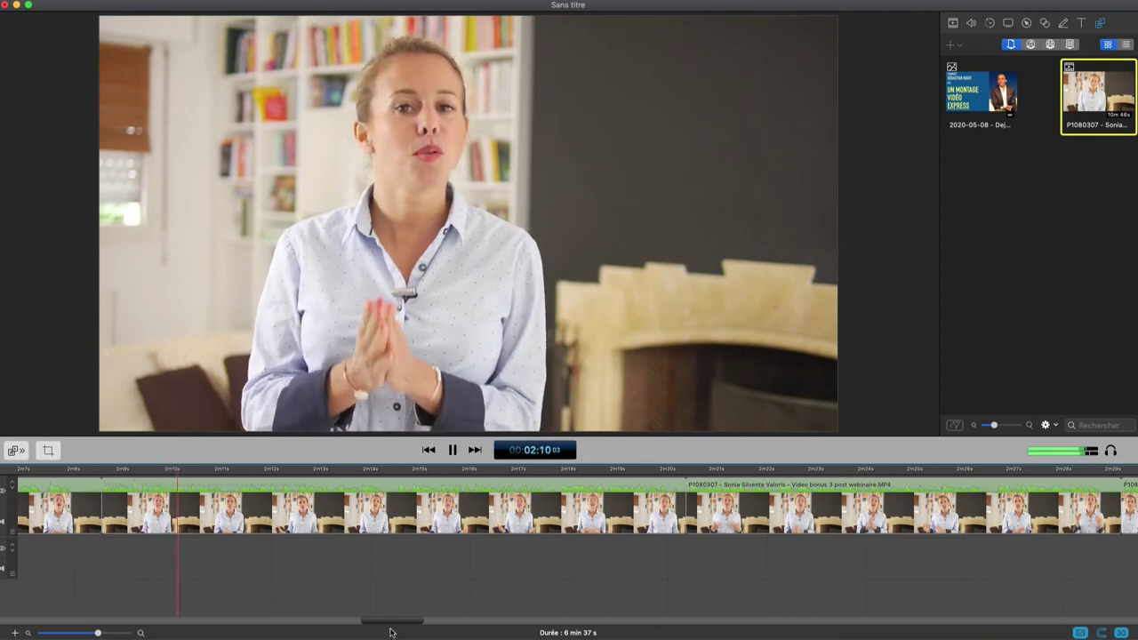
key("space")
left_click_drag(390, 621, 366, 628)
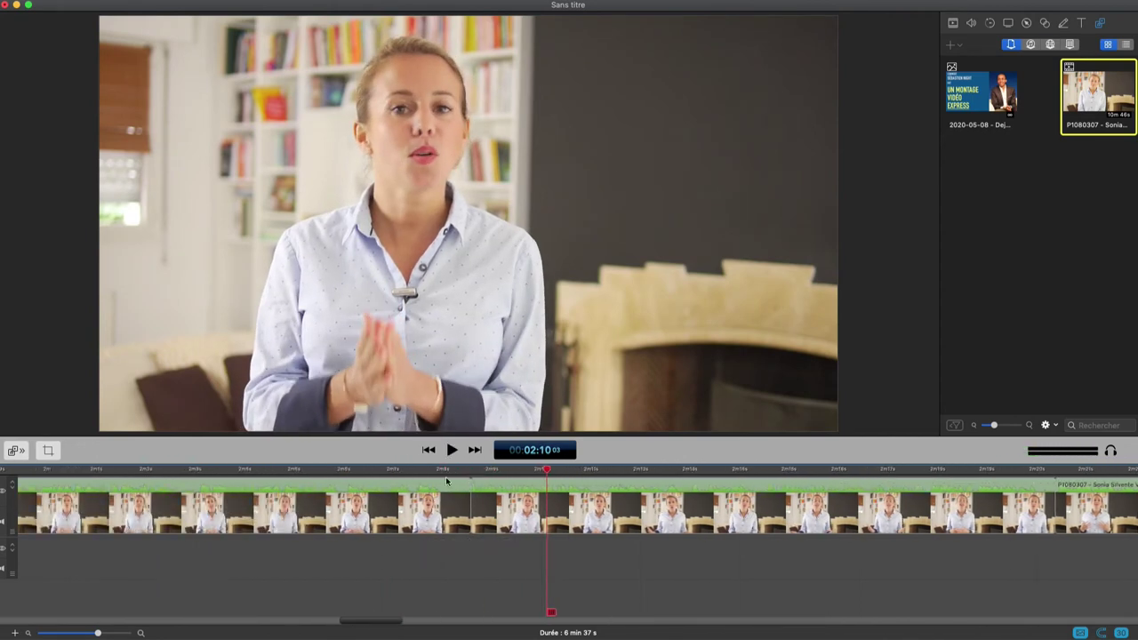
left_click(358, 473)
key("space")
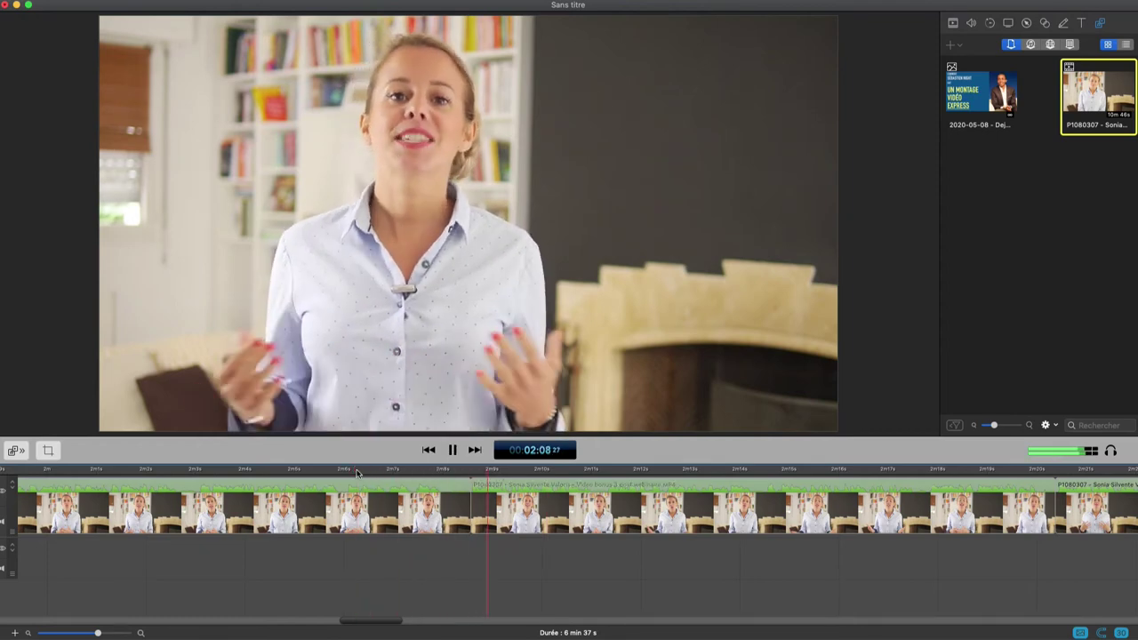
key("space")
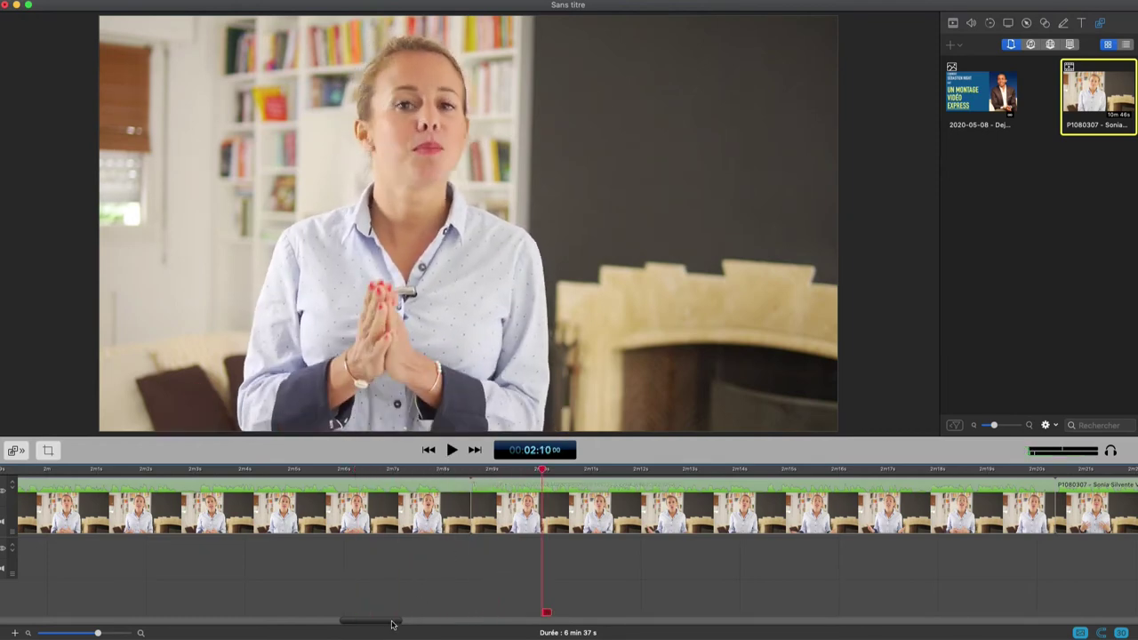
- Play back through the footage from about 2:02 to locate the pause before 1:57 and split the clip at 1:56:25
left_click_drag(392, 624, 371, 624)
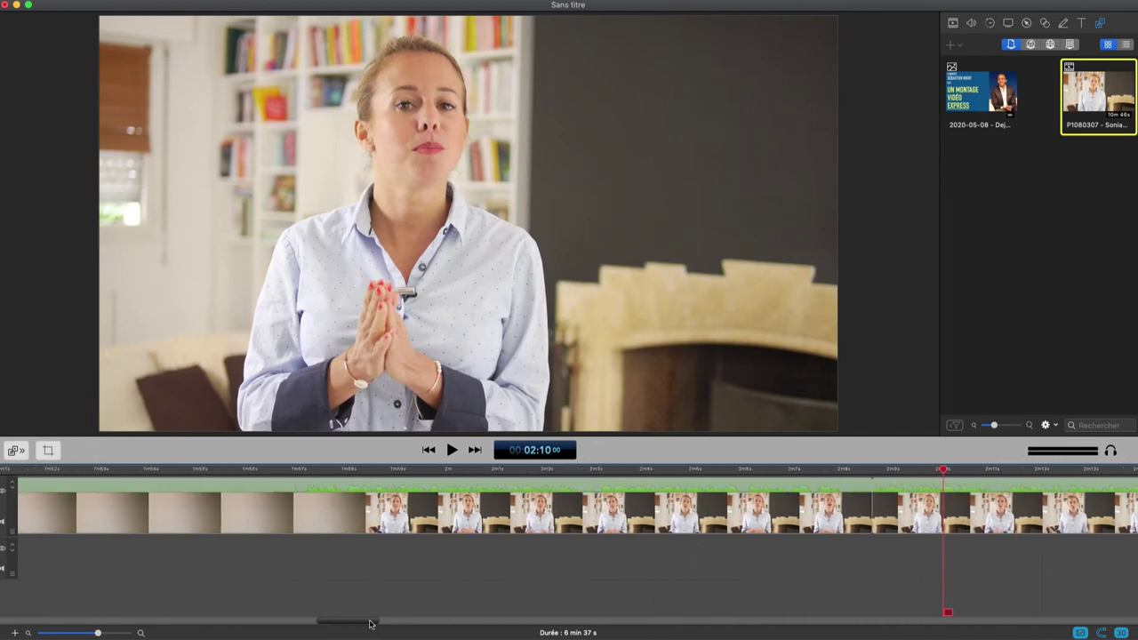
left_click(568, 473)
key("space")
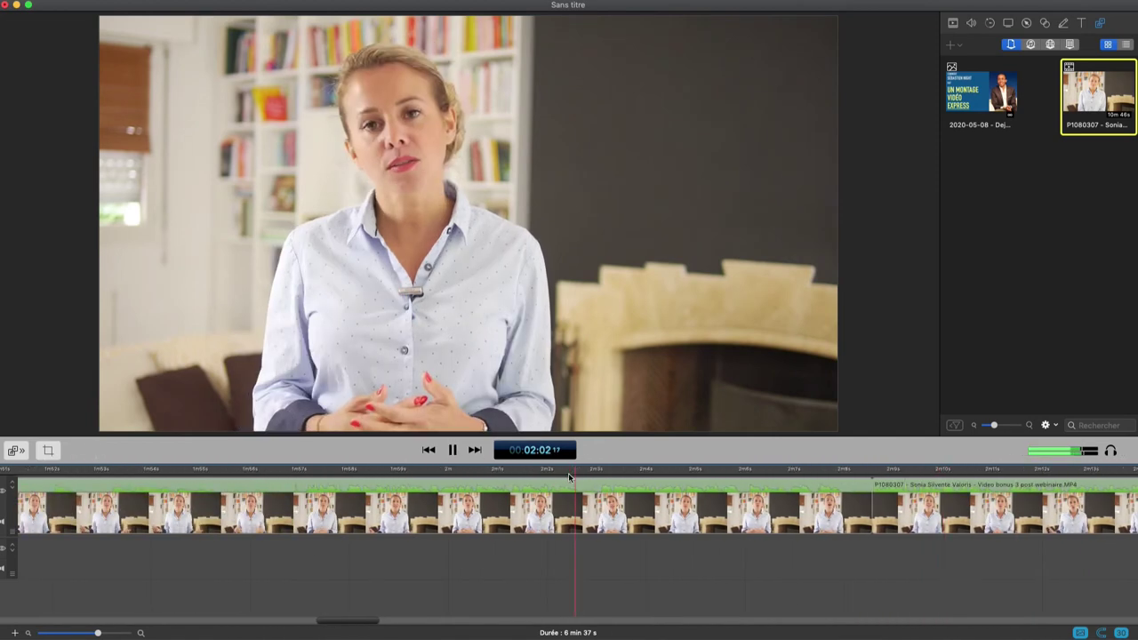
left_click(290, 473)
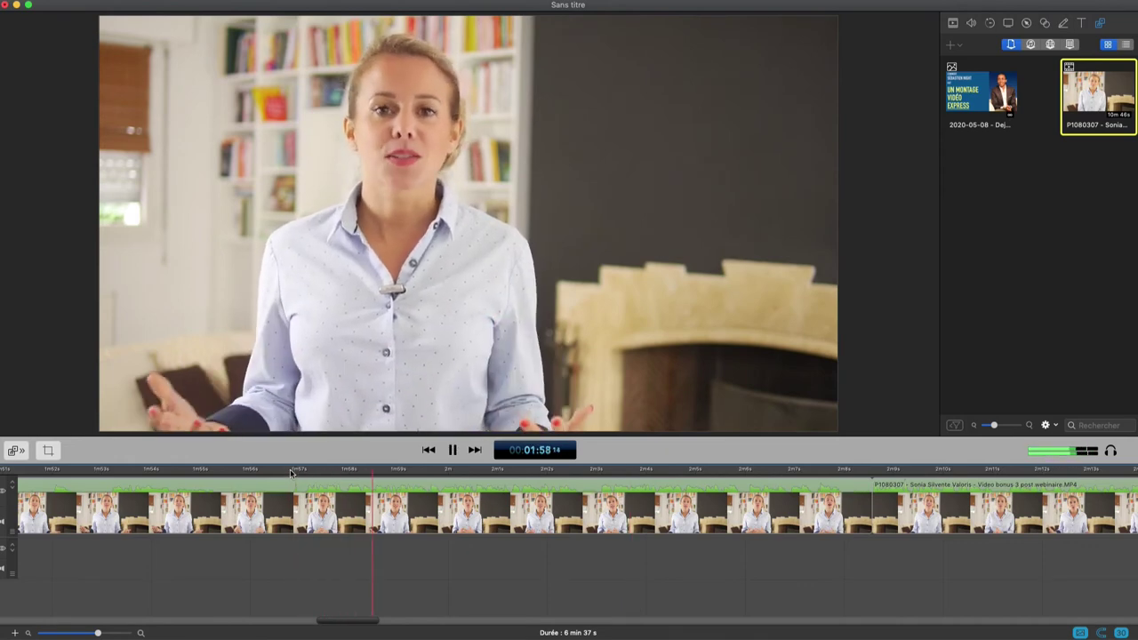
key("space")
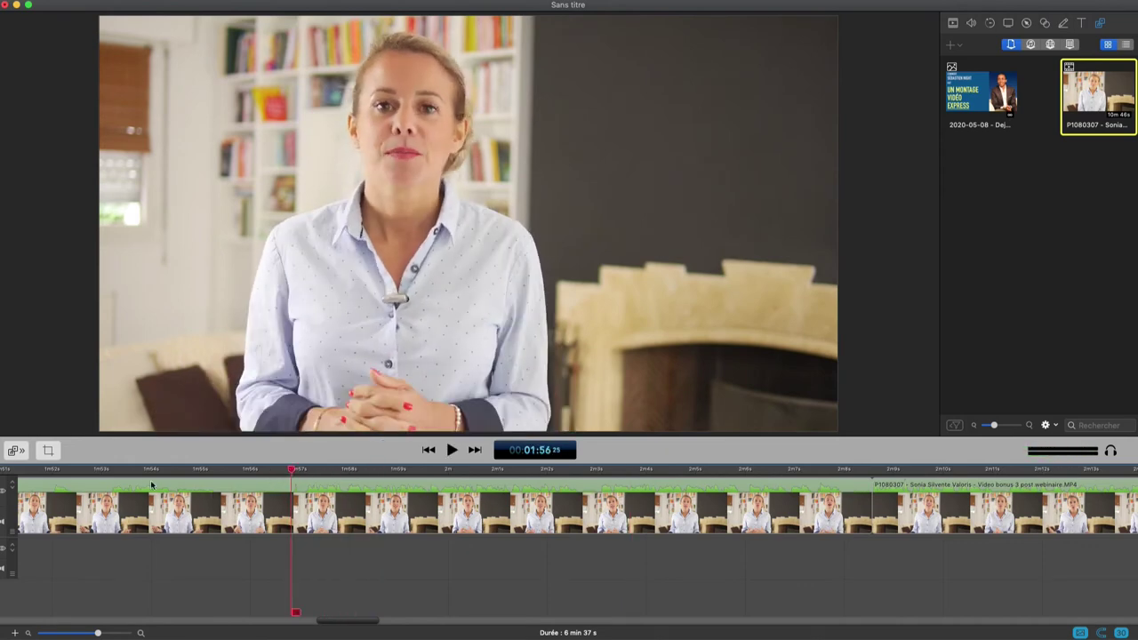
left_click(115, 473)
key("space")
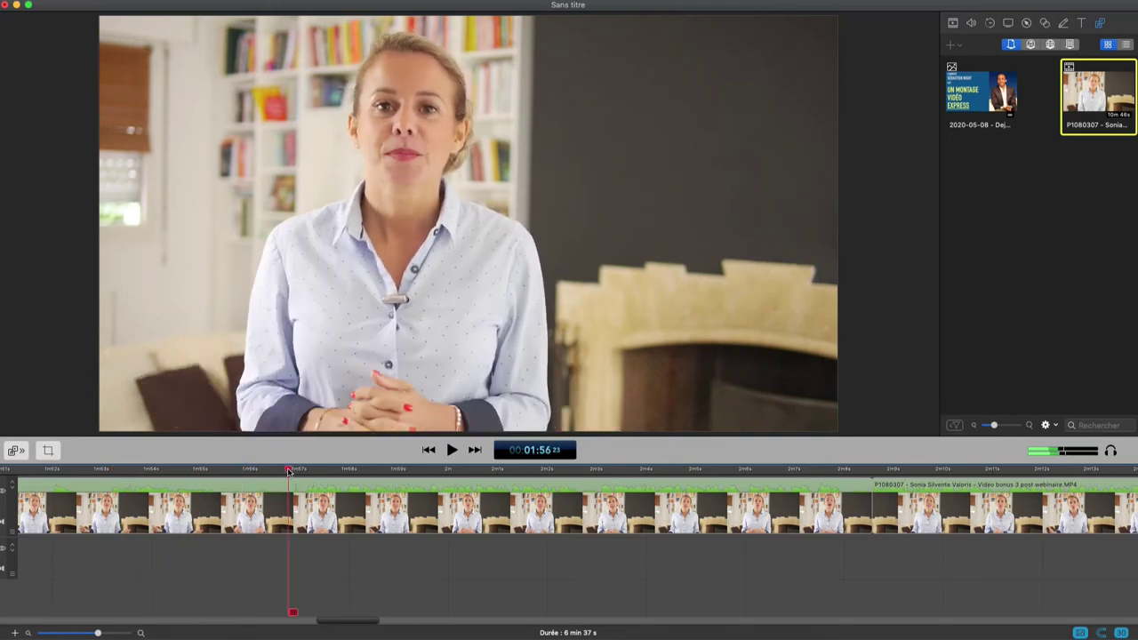
key("space")
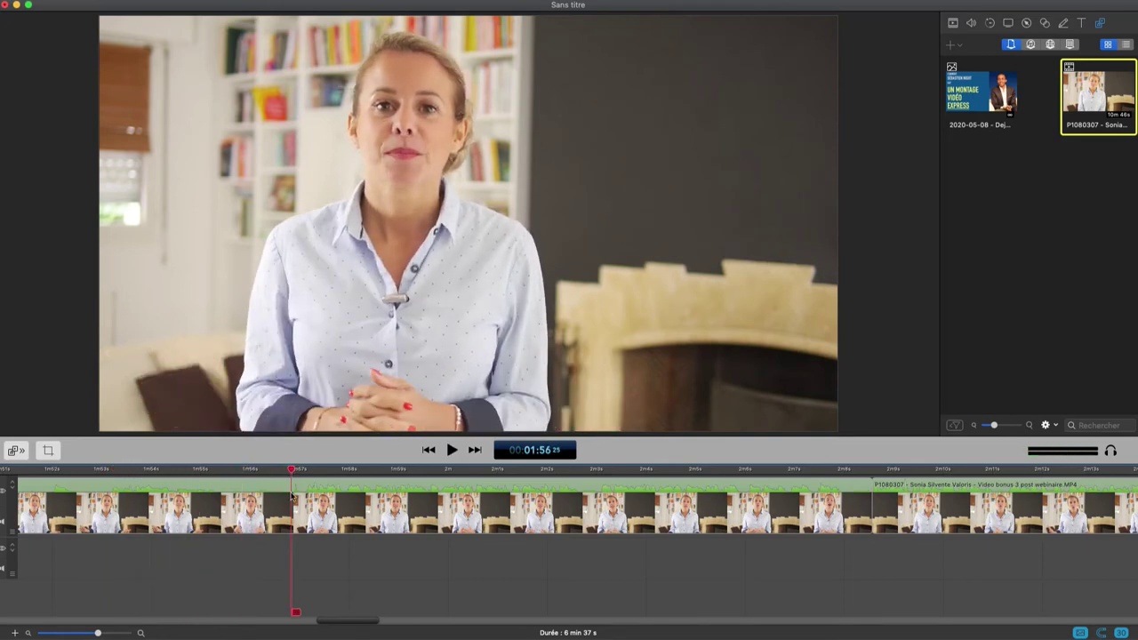
key("super+b")
key("space")
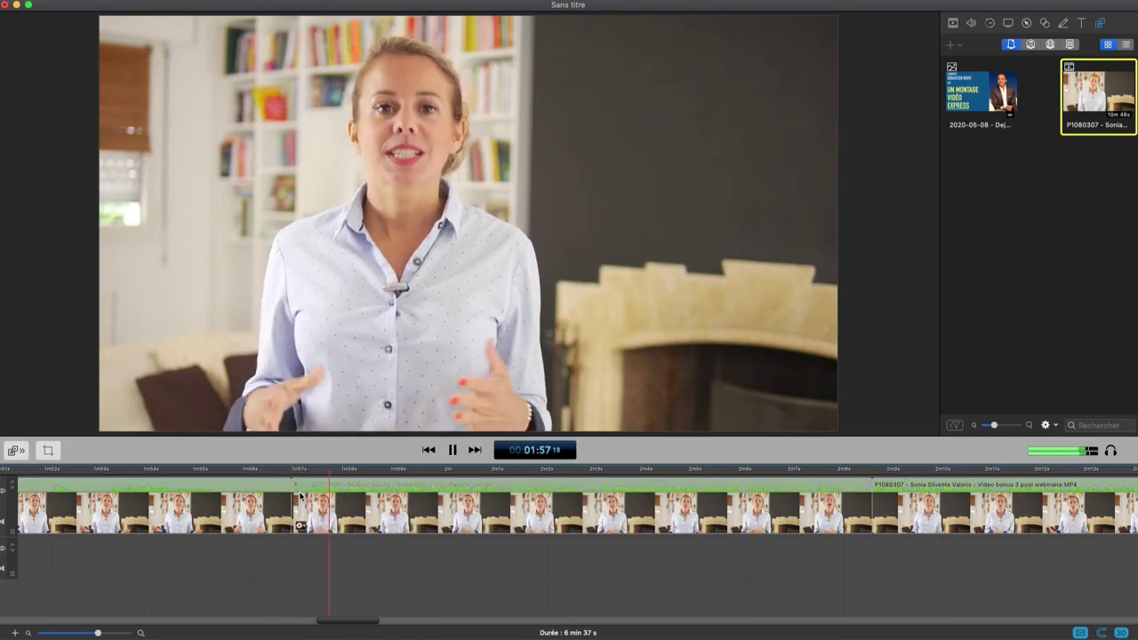
key("space")
- Play short passages from about 1:52, 1:47, 1:44 and 1:42 to examine the footage before the 1:56 split
left_click_drag(322, 622, 294, 623)
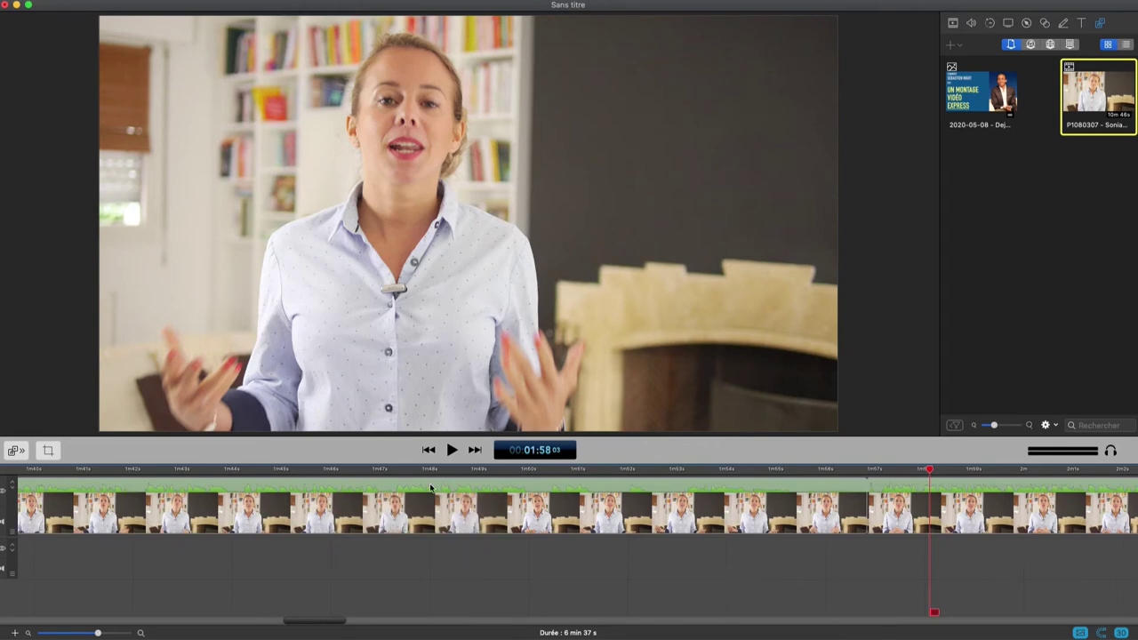
left_click(629, 471)
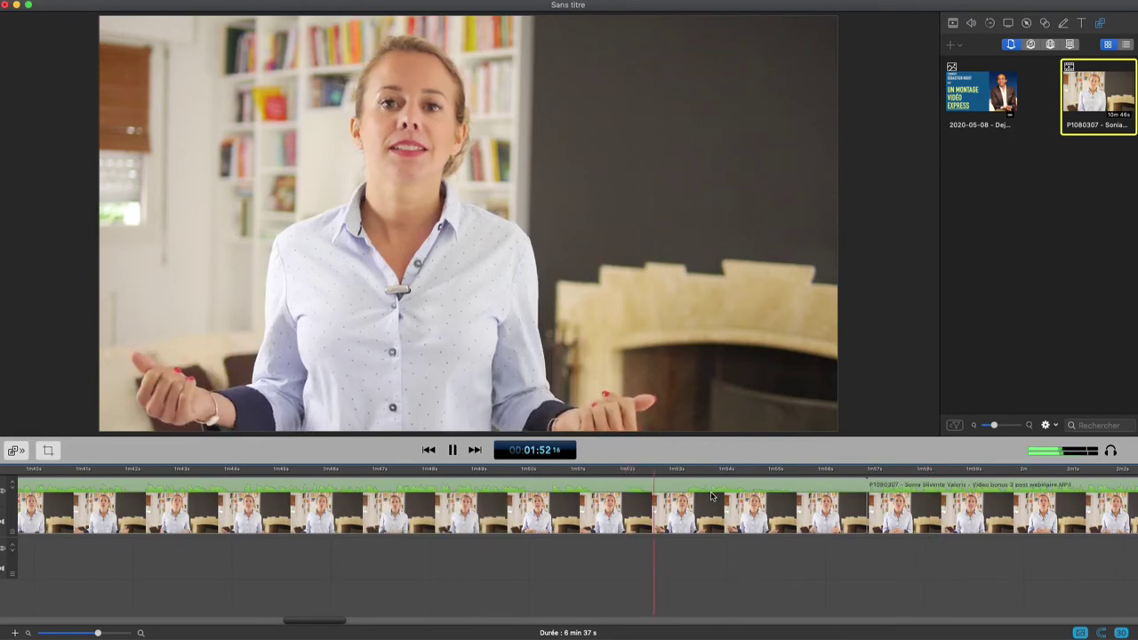
key("space")
left_click(393, 472)
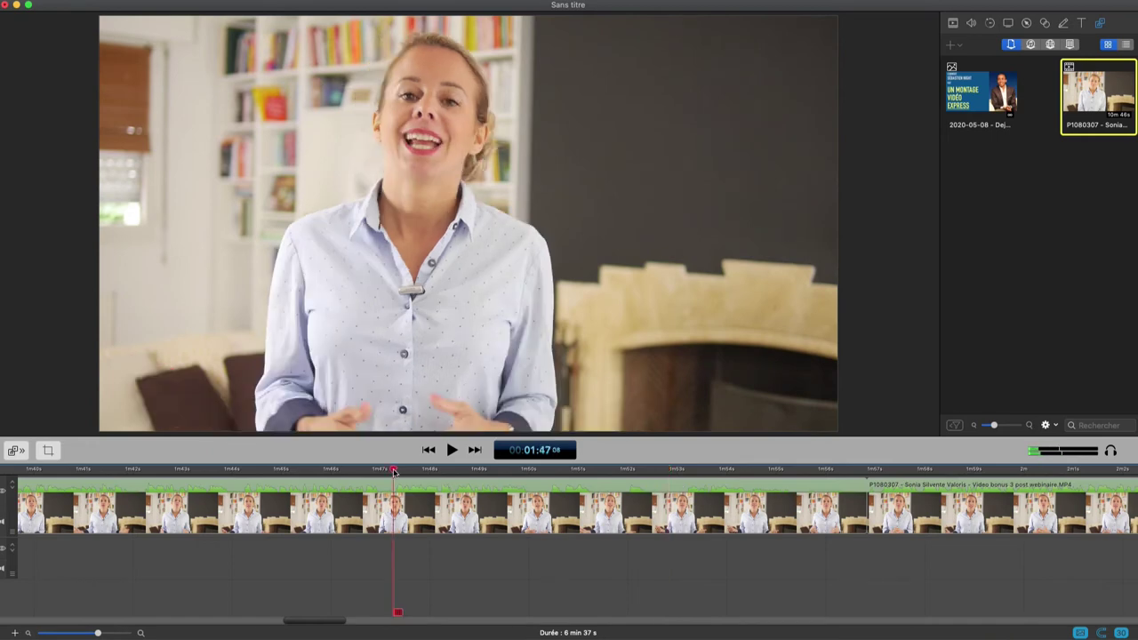
key("space")
key("space")
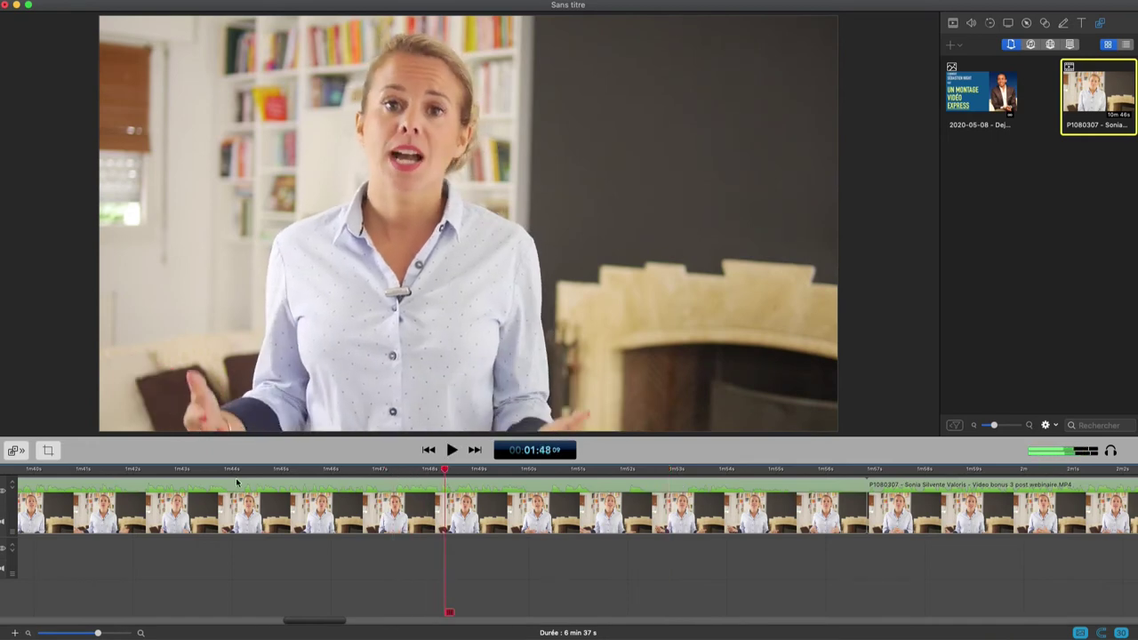
left_click(241, 471)
key("space")
key("space")
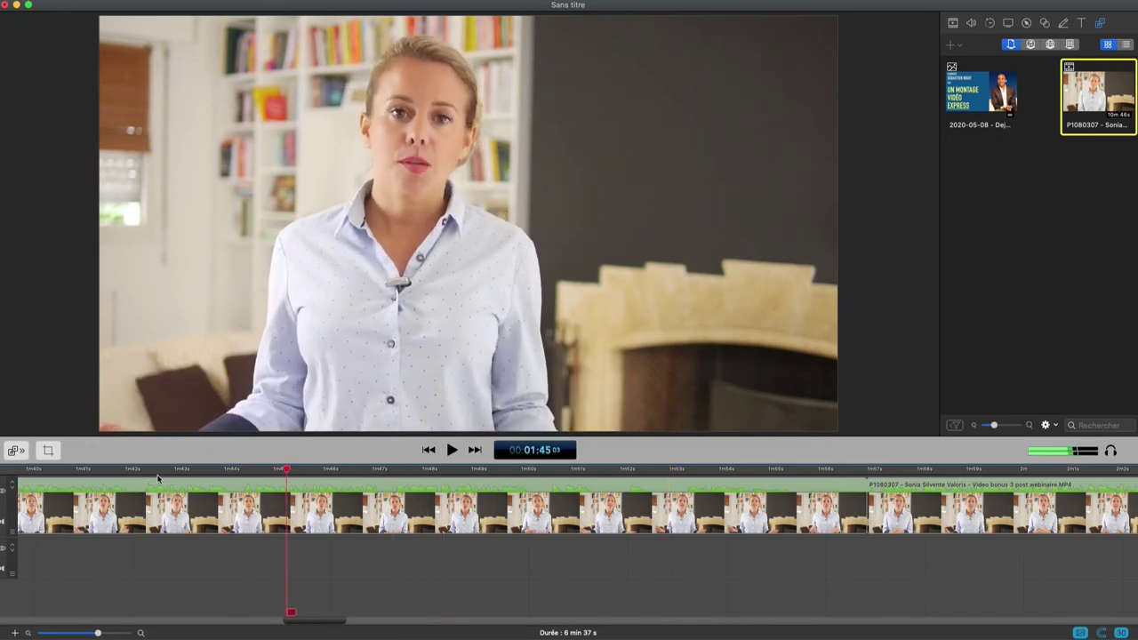
left_click(142, 471)
key("space")
key("space")
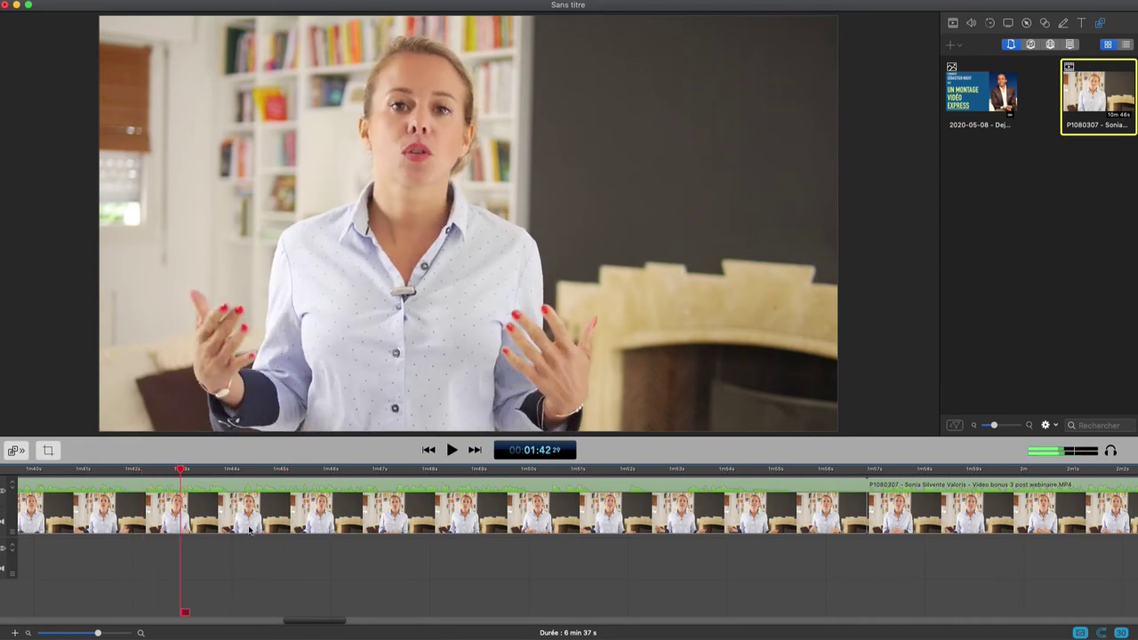
- Play passages from about 1:38, 1:31 and 1:25 to look further back for the start of the repeated take
left_click_drag(332, 626, 299, 622)
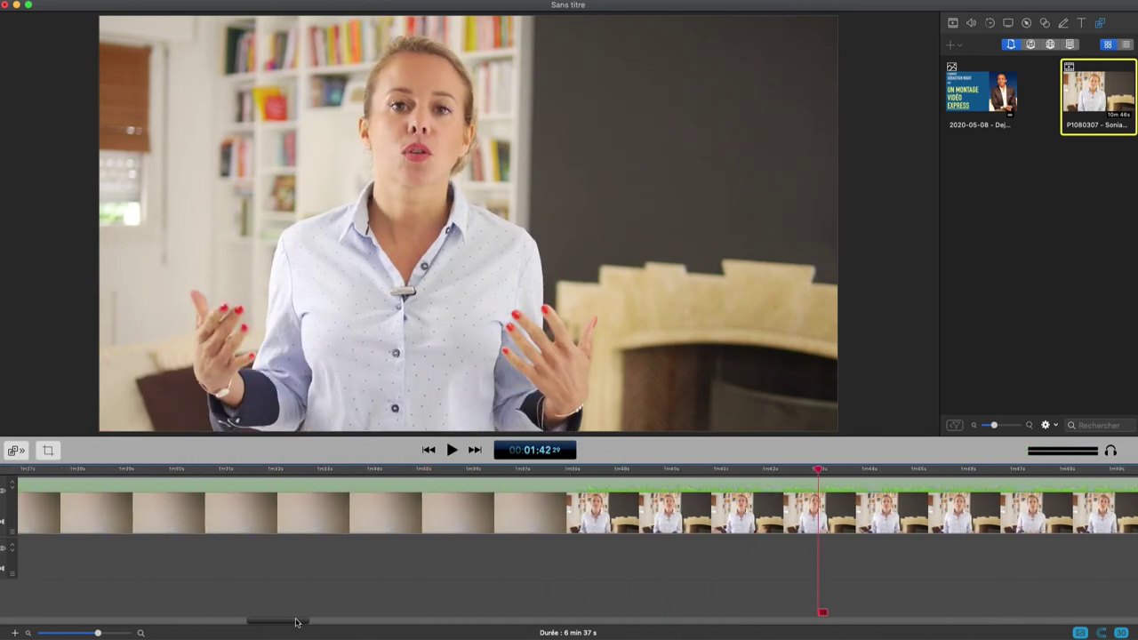
left_click(584, 470)
key("space")
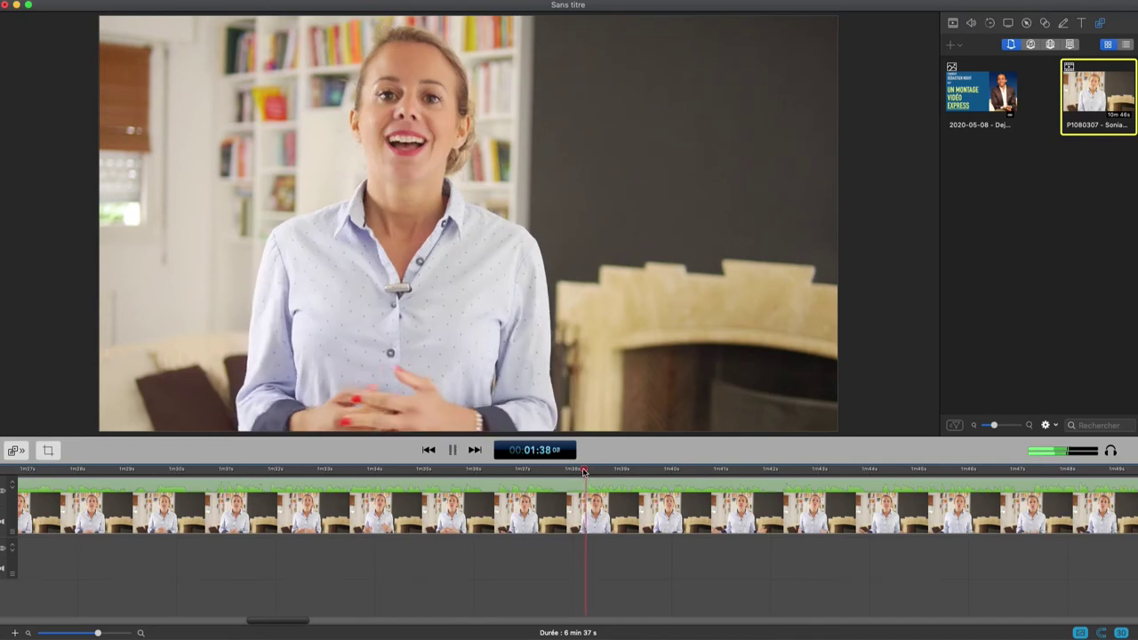
key("space")
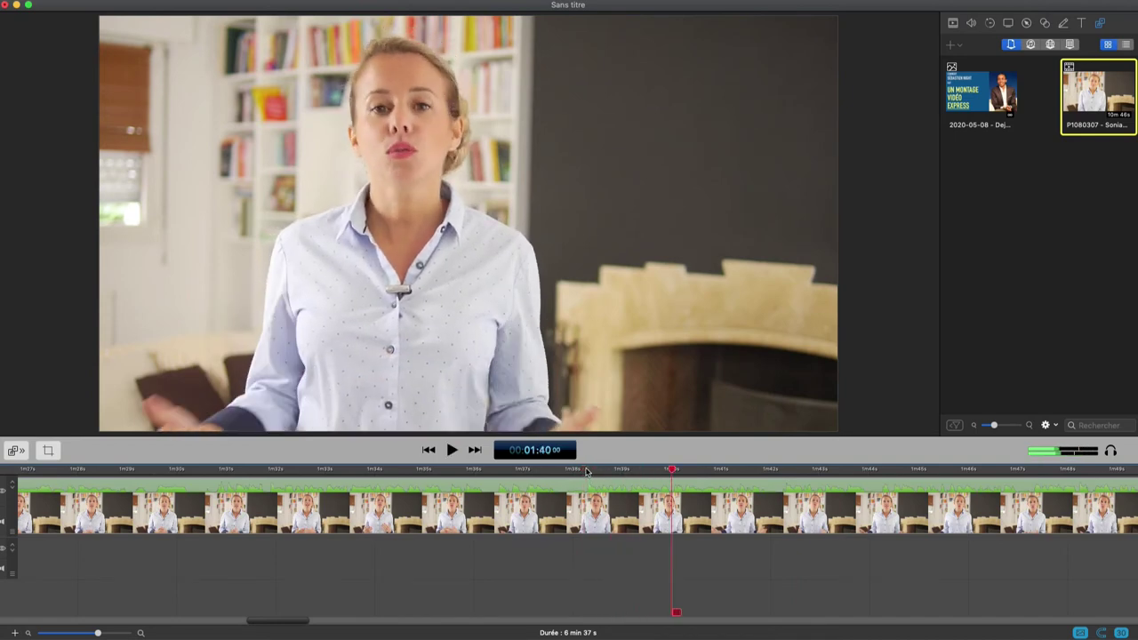
left_click(211, 478)
key("space")
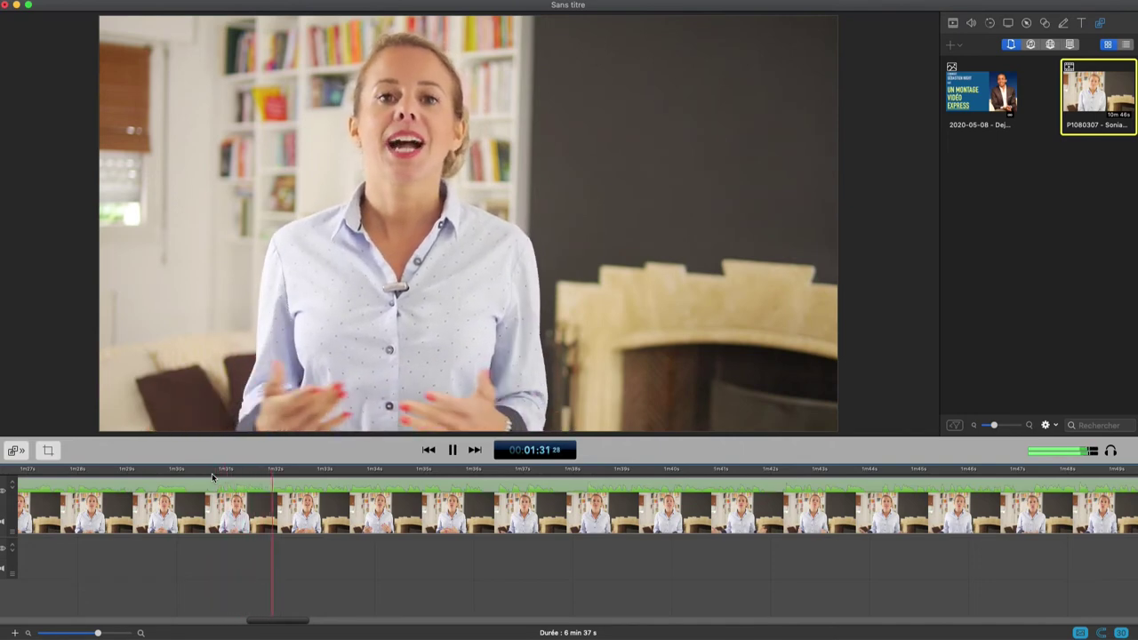
key("space")
left_click_drag(297, 625, 276, 625)
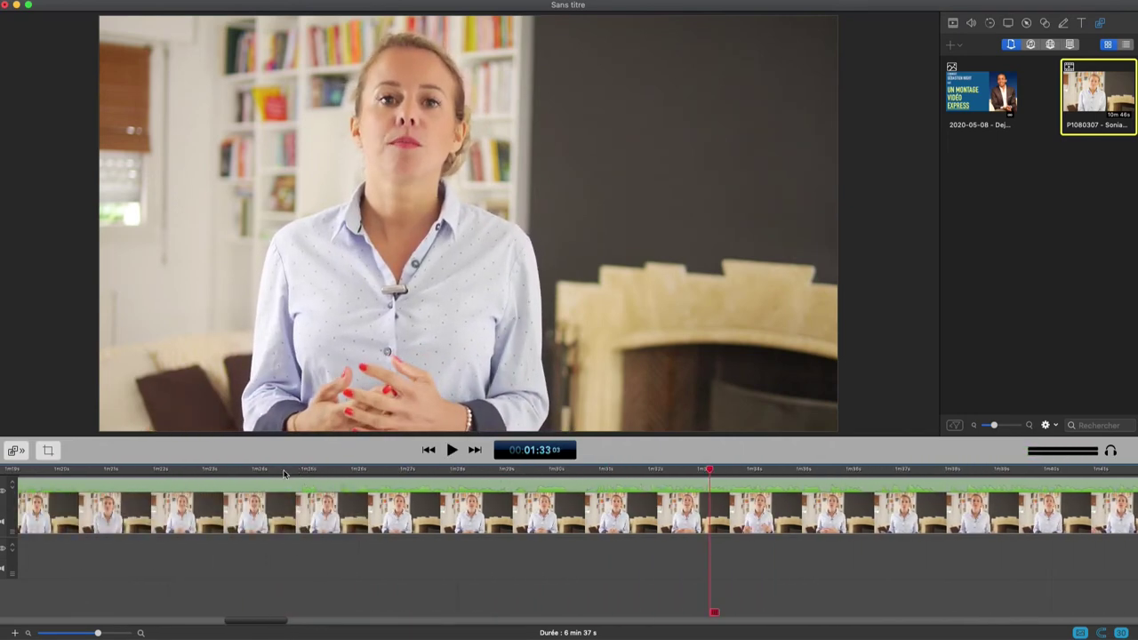
key("space")
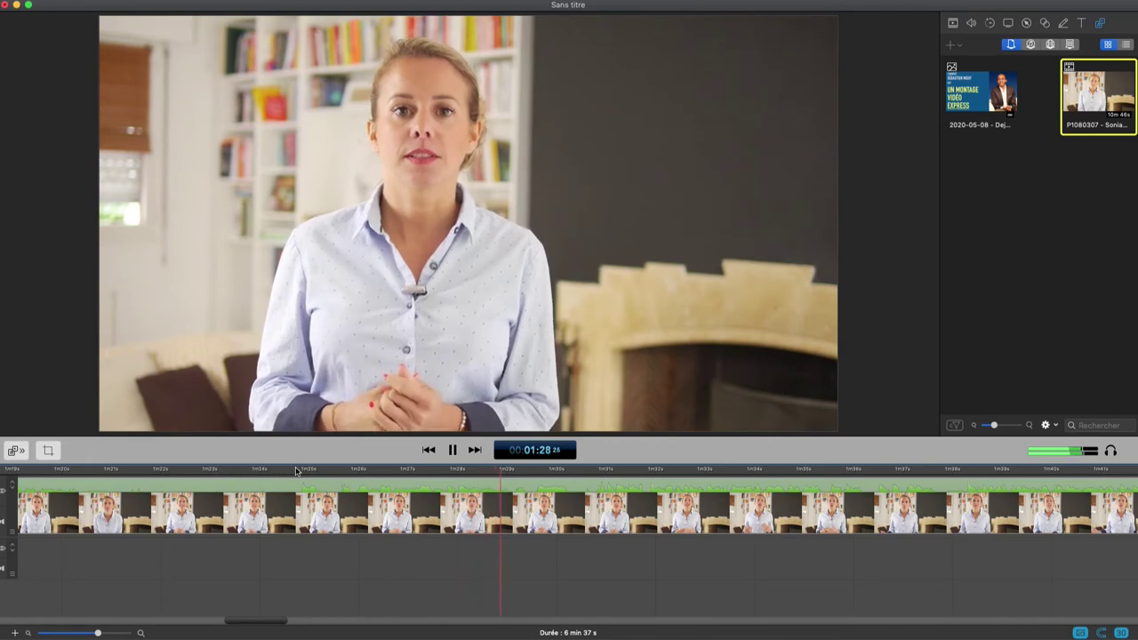
key("space")
- Play short passages from about 1:17, 1:16 and 1:09 to look further back for the start of the repeated take
left_click_drag(277, 623, 242, 623)
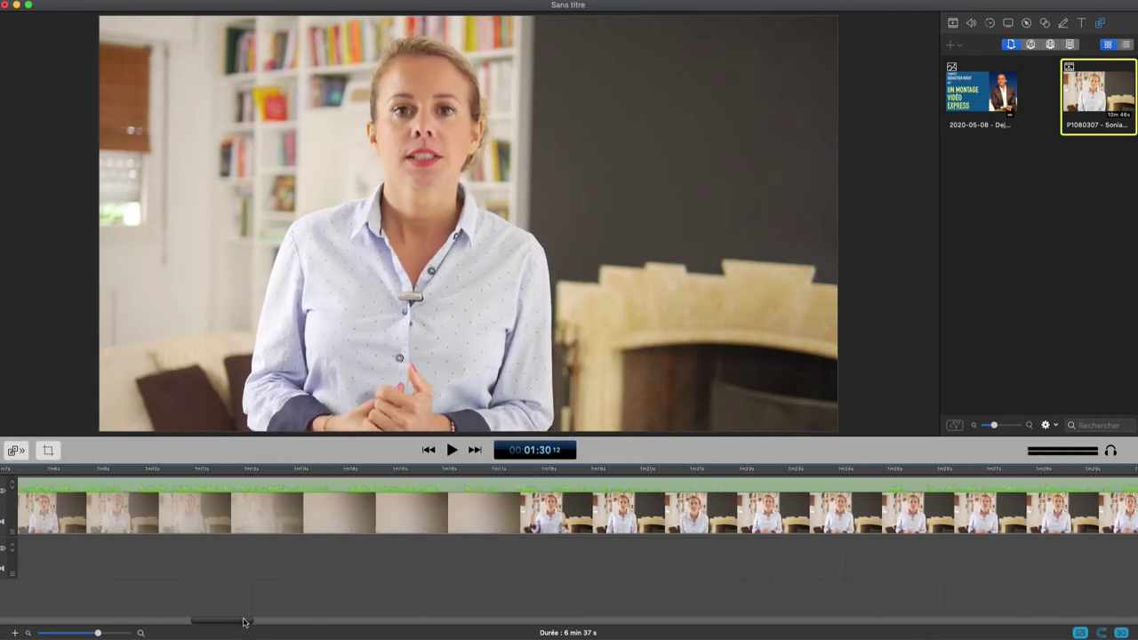
left_click(481, 472)
key("space")
key("space")
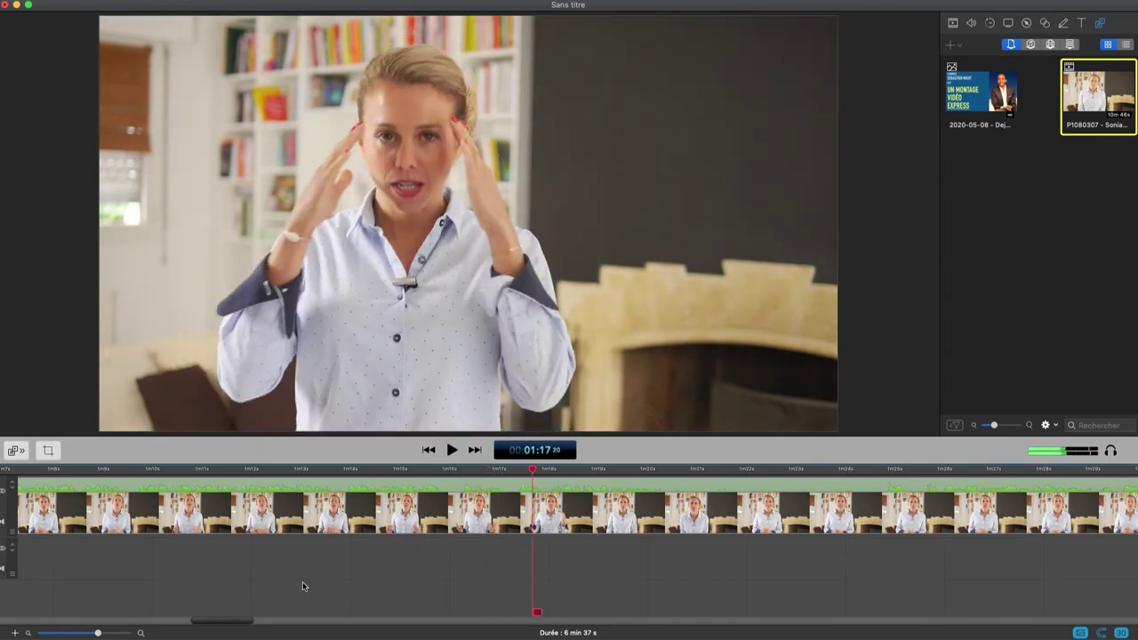
left_click_drag(232, 622, 224, 622)
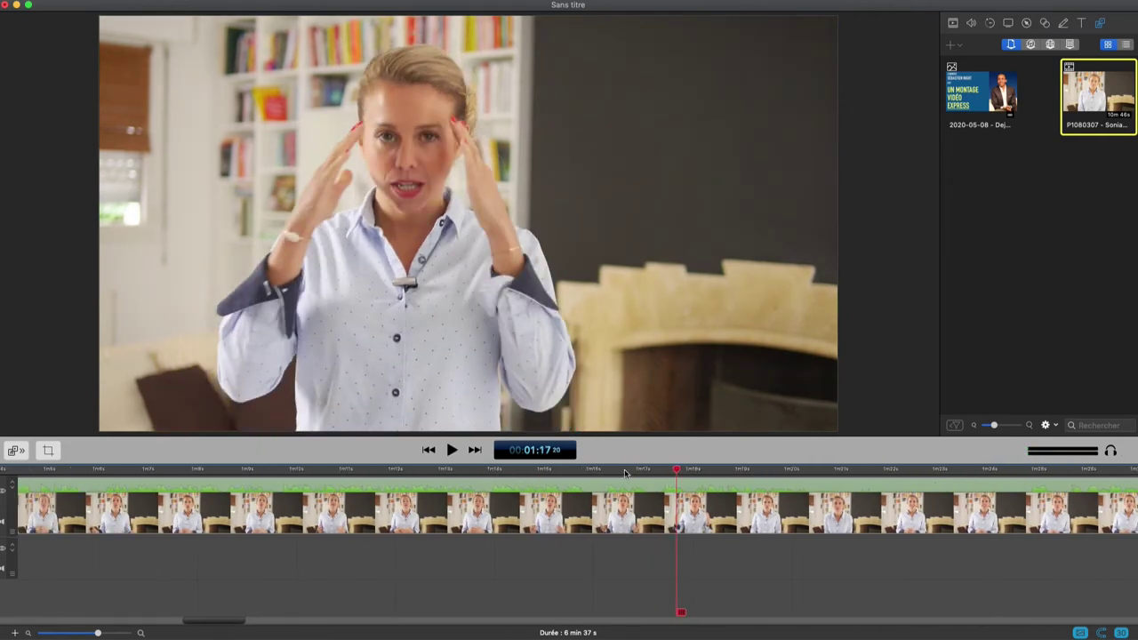
left_click(625, 471)
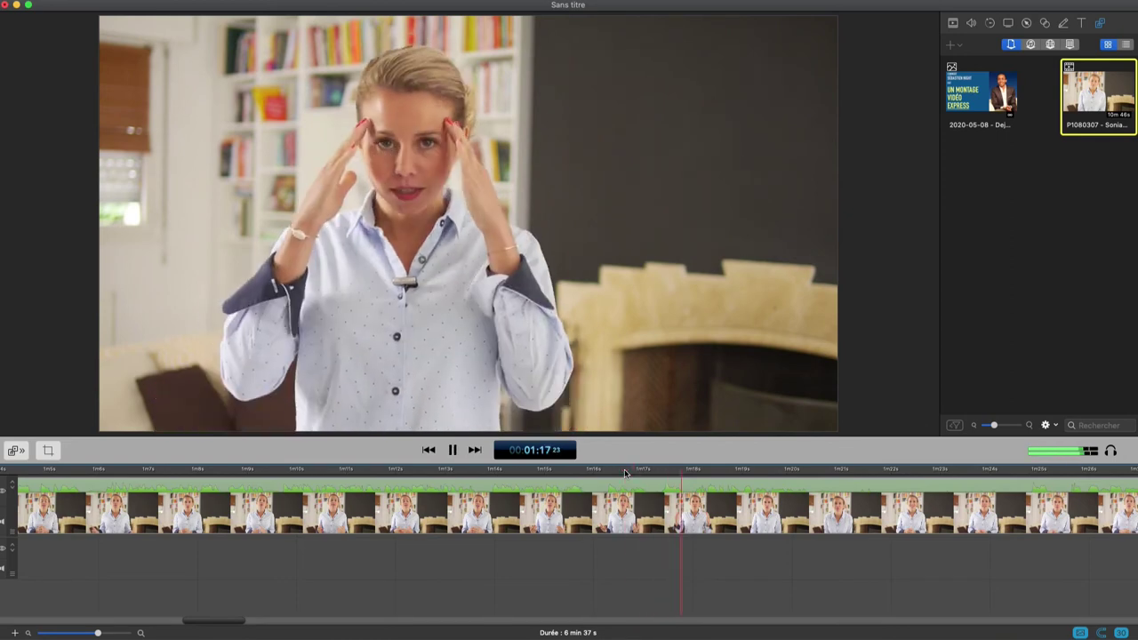
key("space")
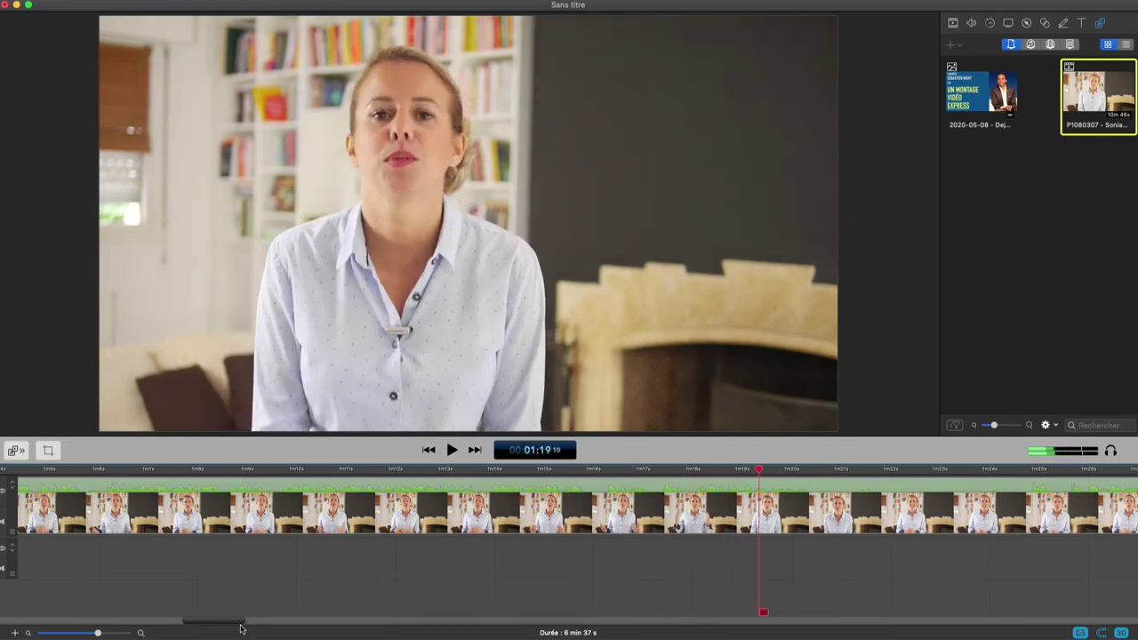
left_click_drag(239, 621, 223, 622)
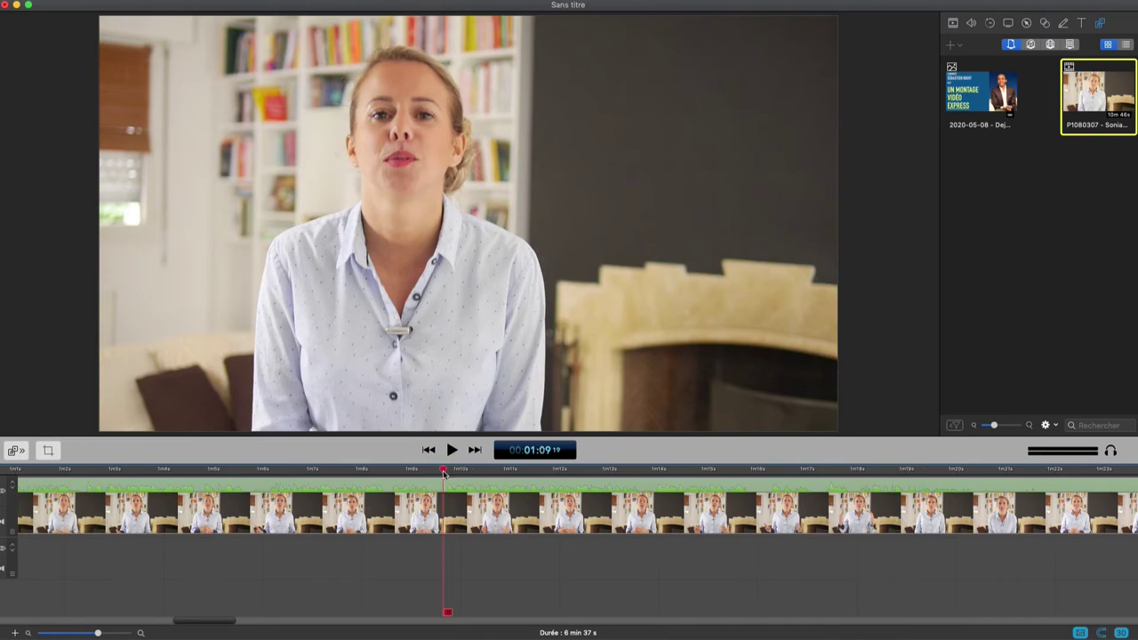
key("space")
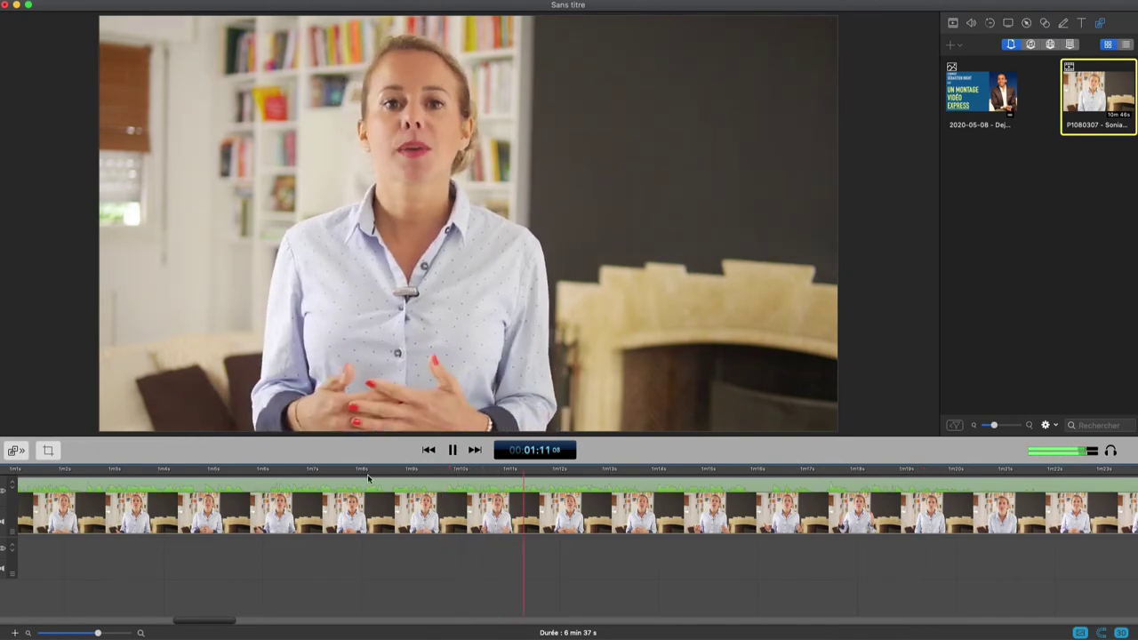
key("space")
- Play the footage from about 1:02 and 1:07 to locate the start of the sentence and split the clip at 1:09:20
scroll(234, 602, "left", 5)
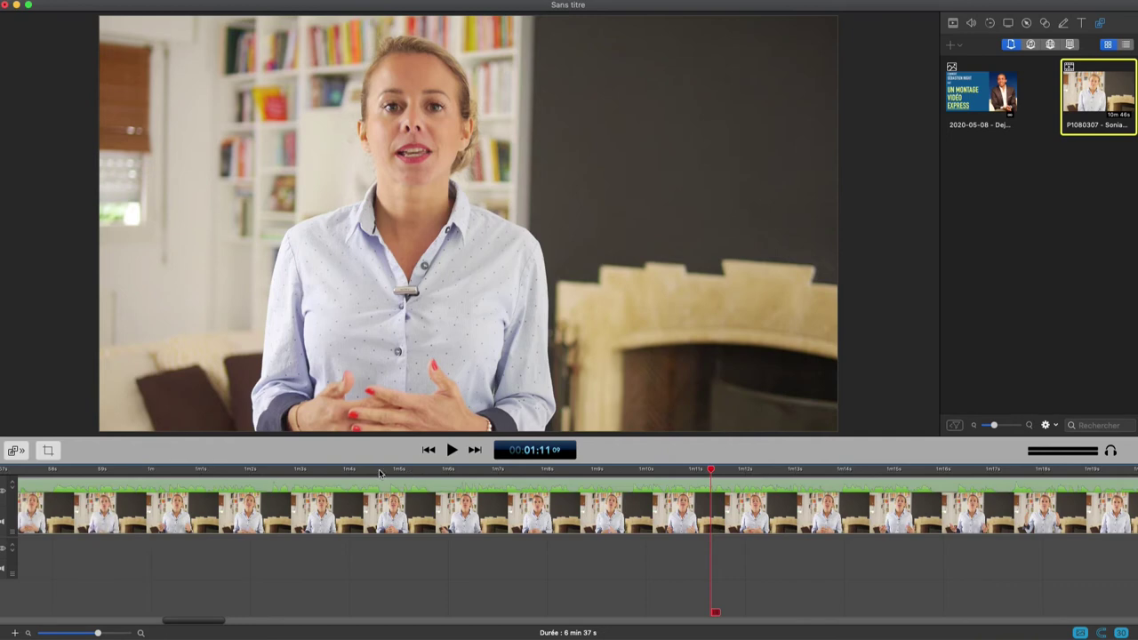
left_click(262, 475)
key("space")
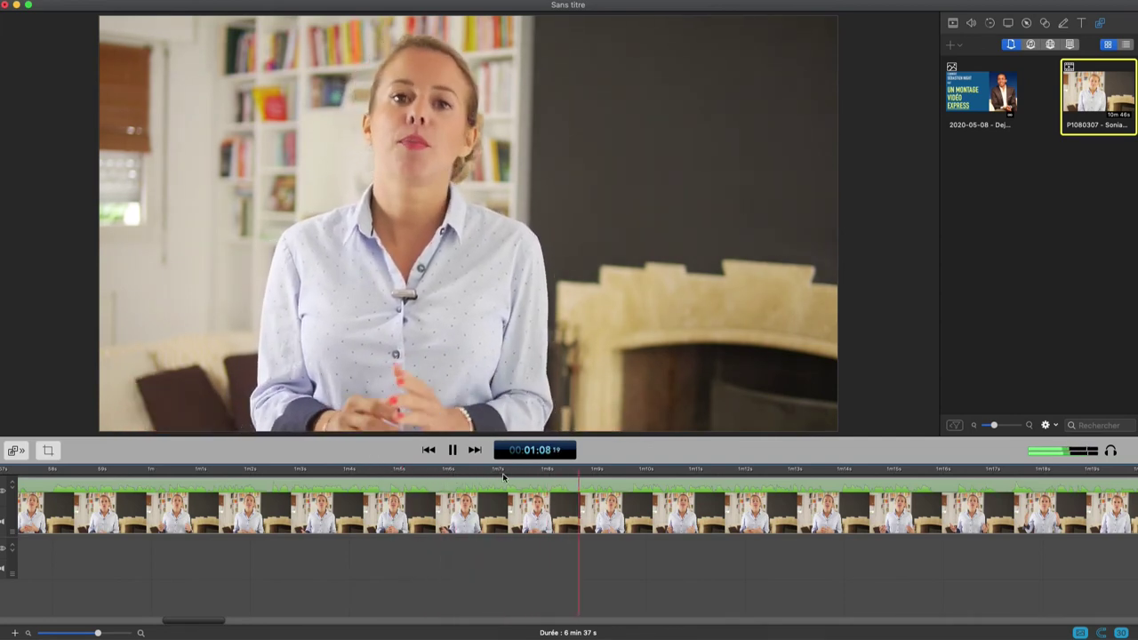
key("space")
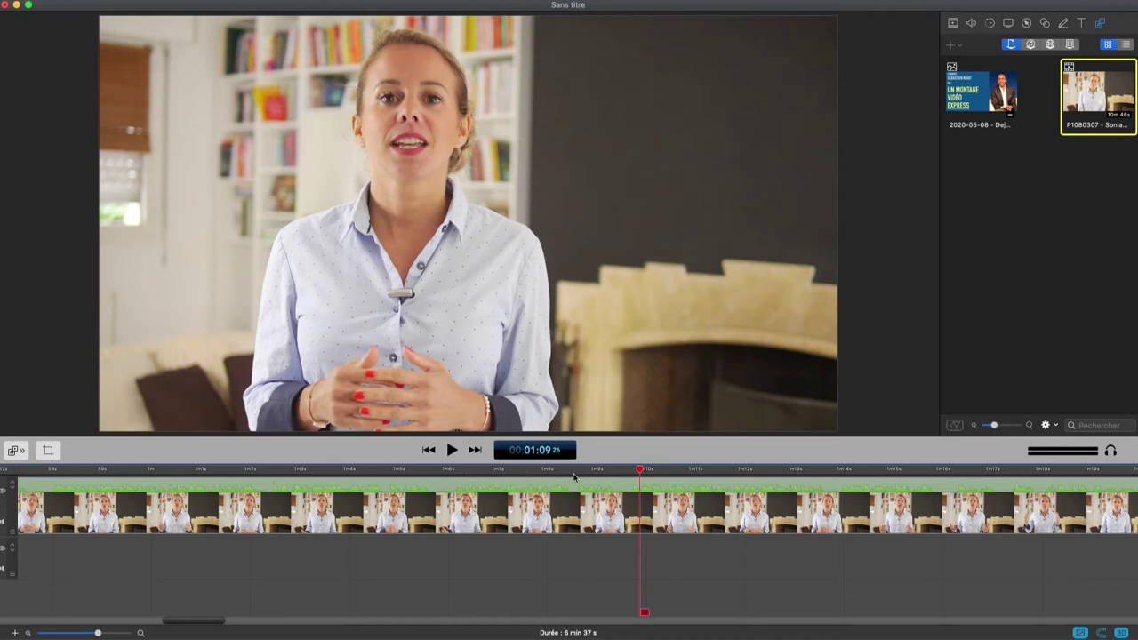
left_click(628, 473)
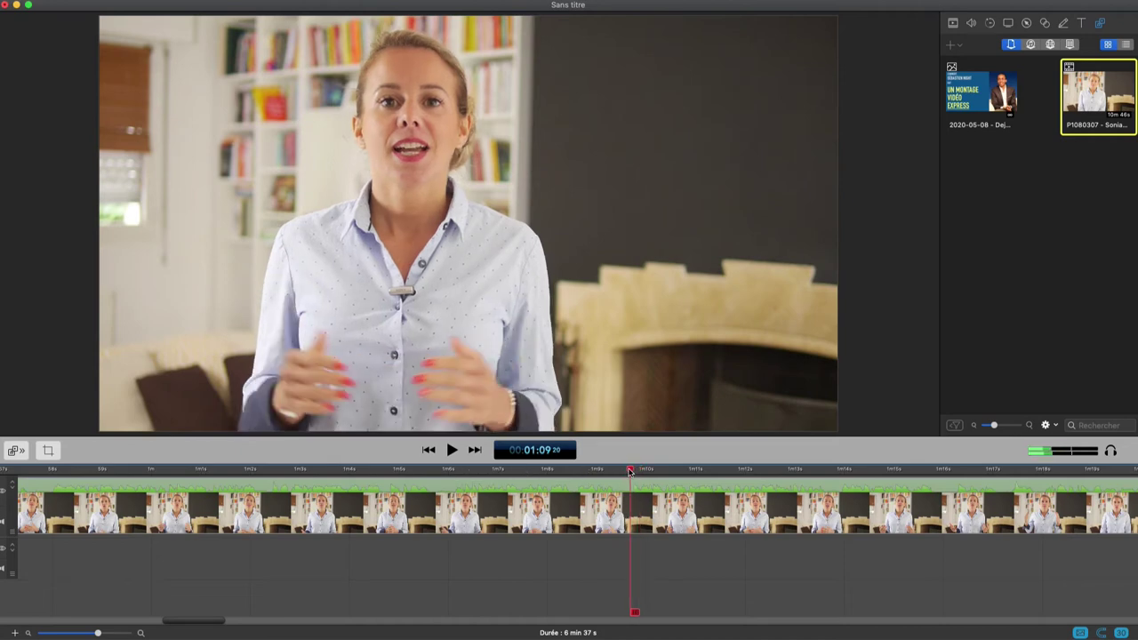
key("space")
left_click(629, 472)
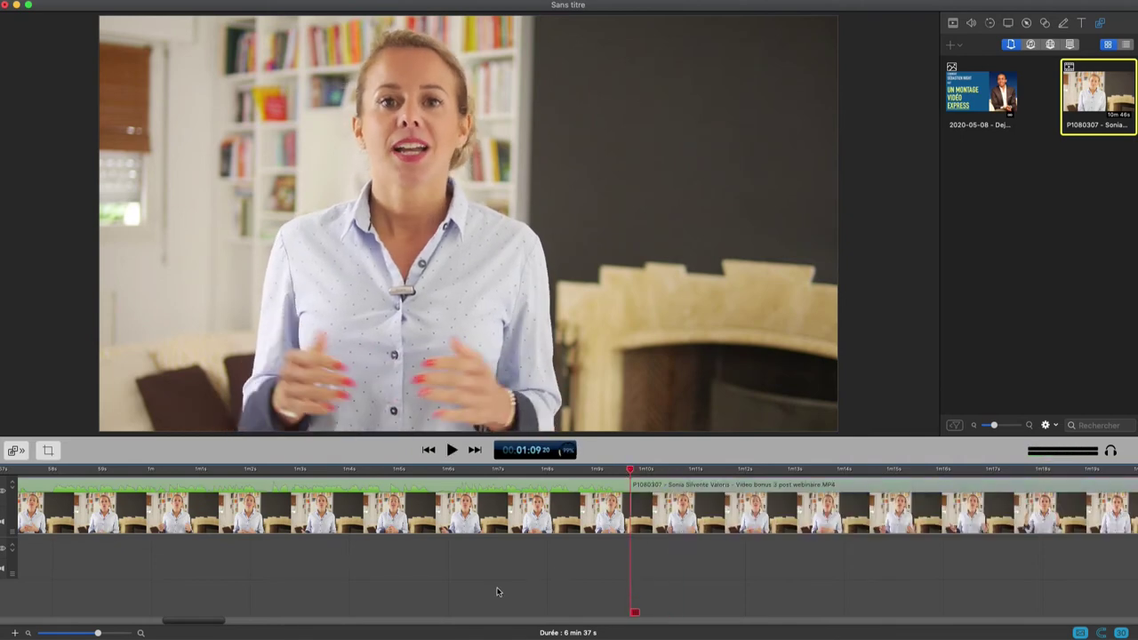
- Play on from the 1:56:25 split, split the clip at 2:03:01 before the sentence starts and delete the segment between the two splits
left_click_drag(203, 623, 335, 611)
left_click(579, 525)
left_click(311, 472)
key("space")
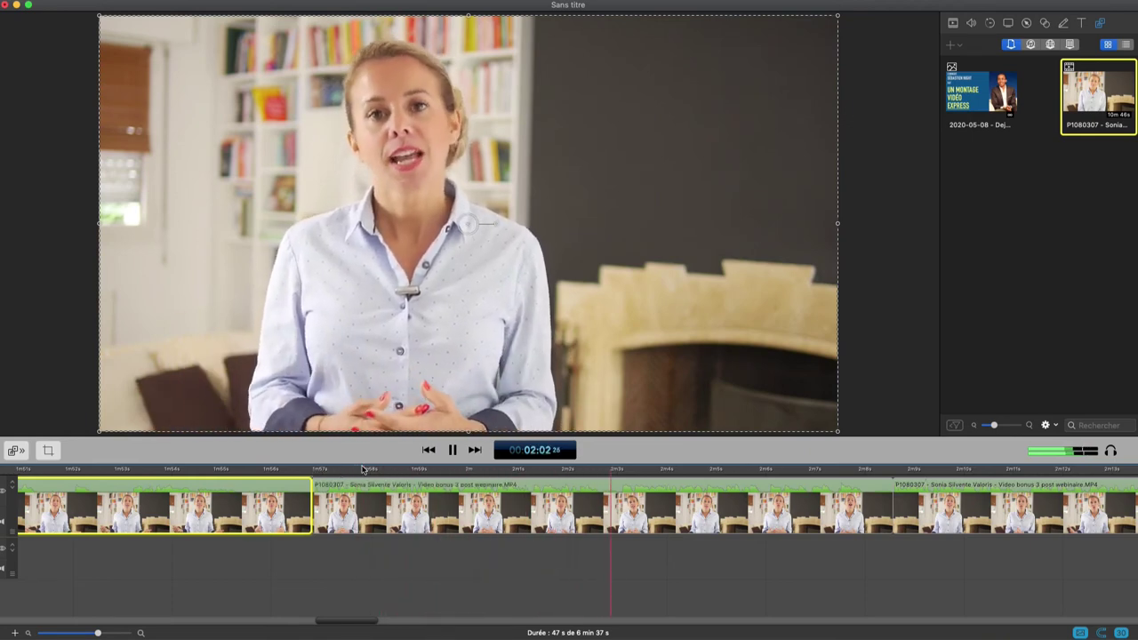
key("space")
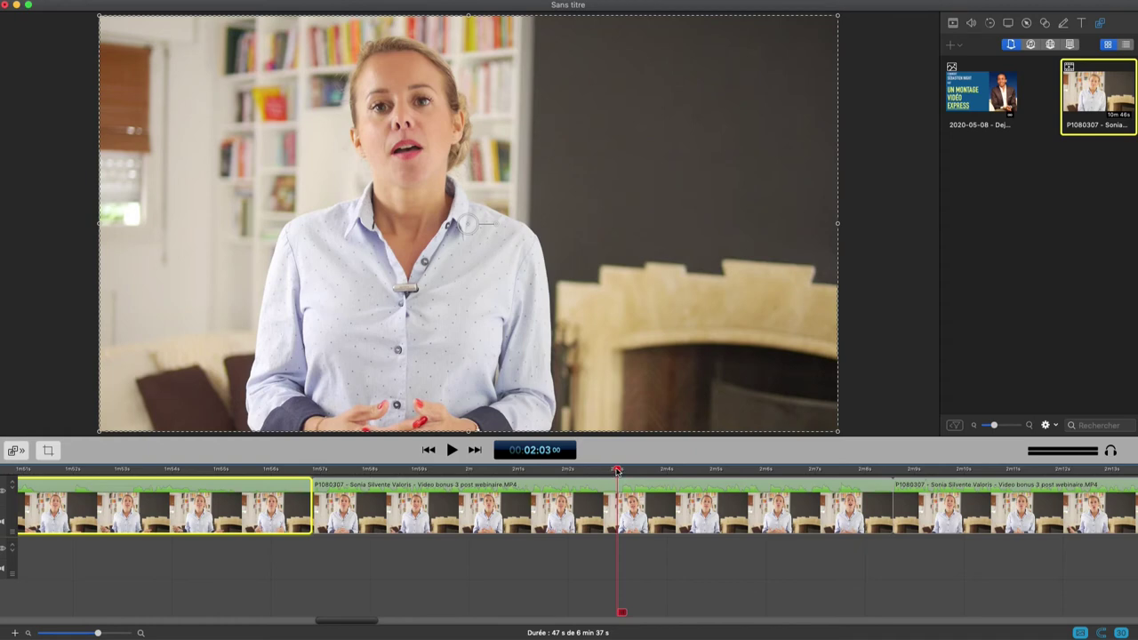
key("space")
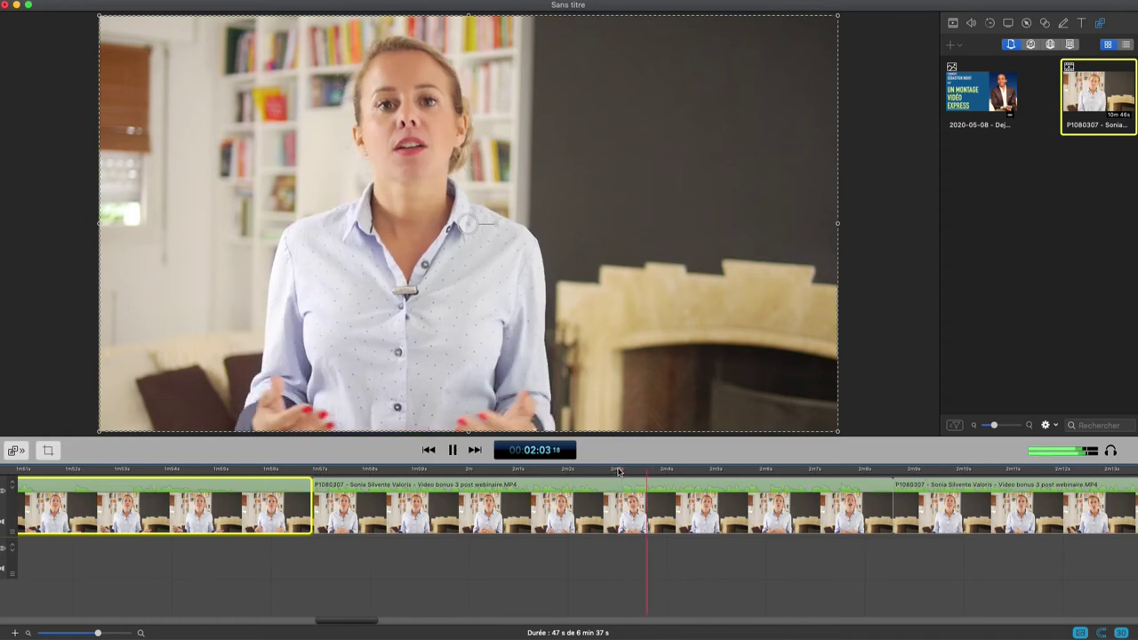
left_click(619, 470)
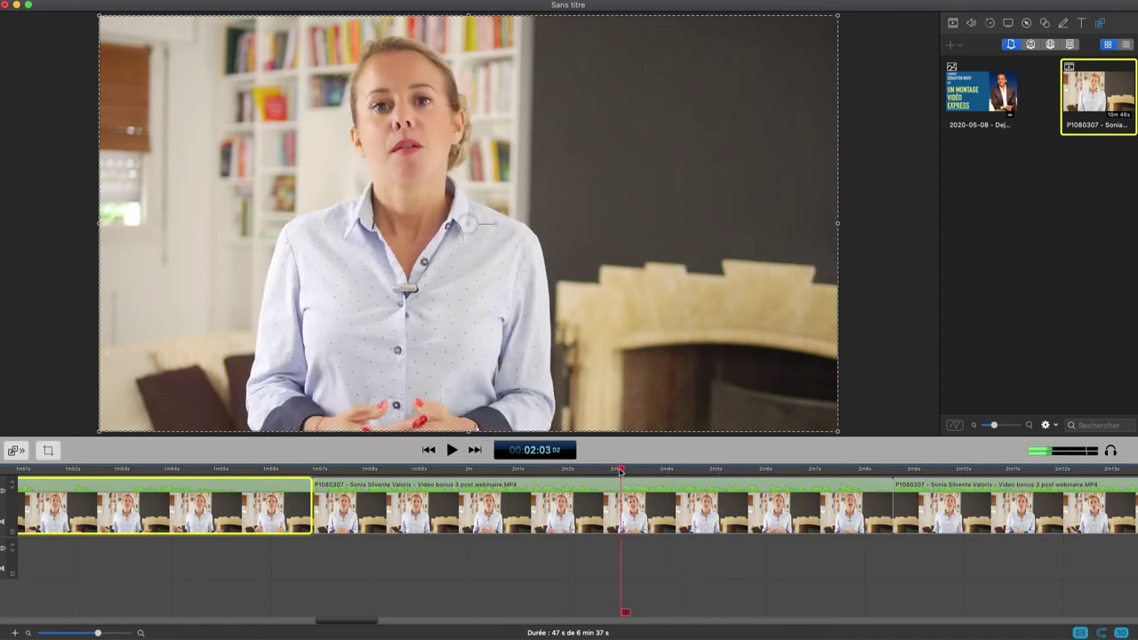
left_click(613, 494)
key("super+b")
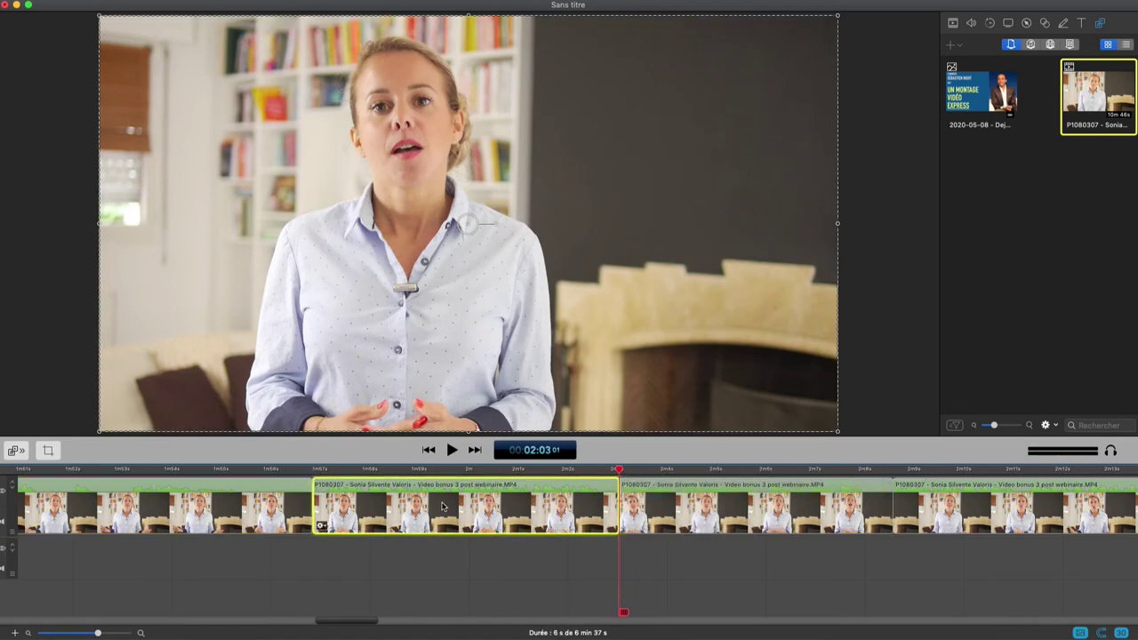
key("Delete")
- Play the clip that starts at 1:09:20 from about 1:12 and split it at 1:13:27
left_click_drag(347, 621, 238, 612)
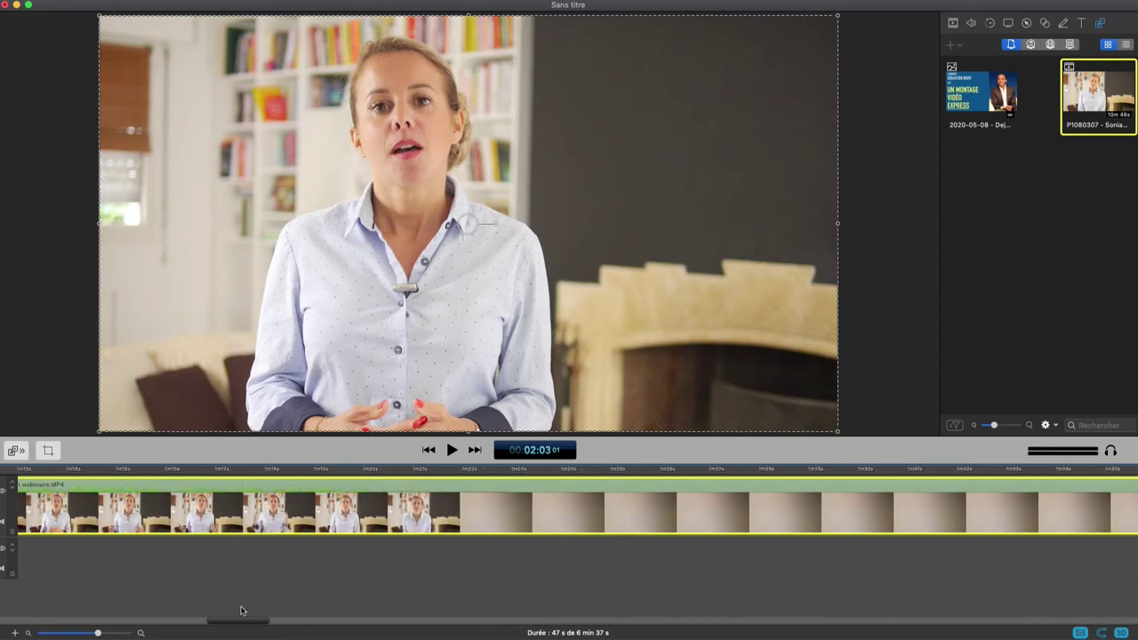
left_click(229, 469)
key("space")
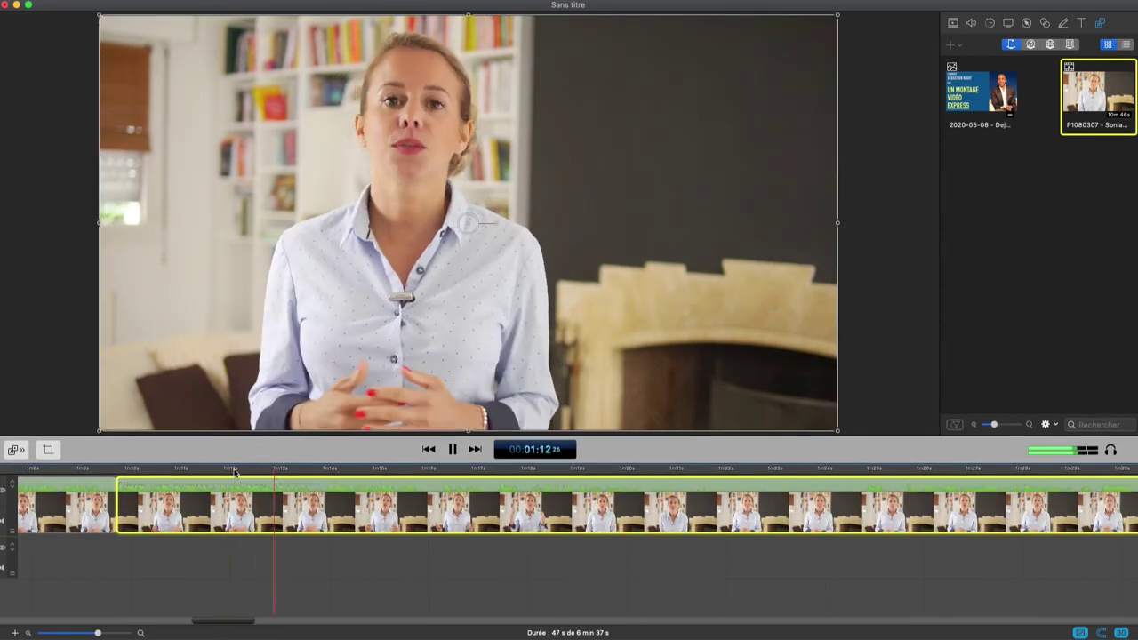
key("space")
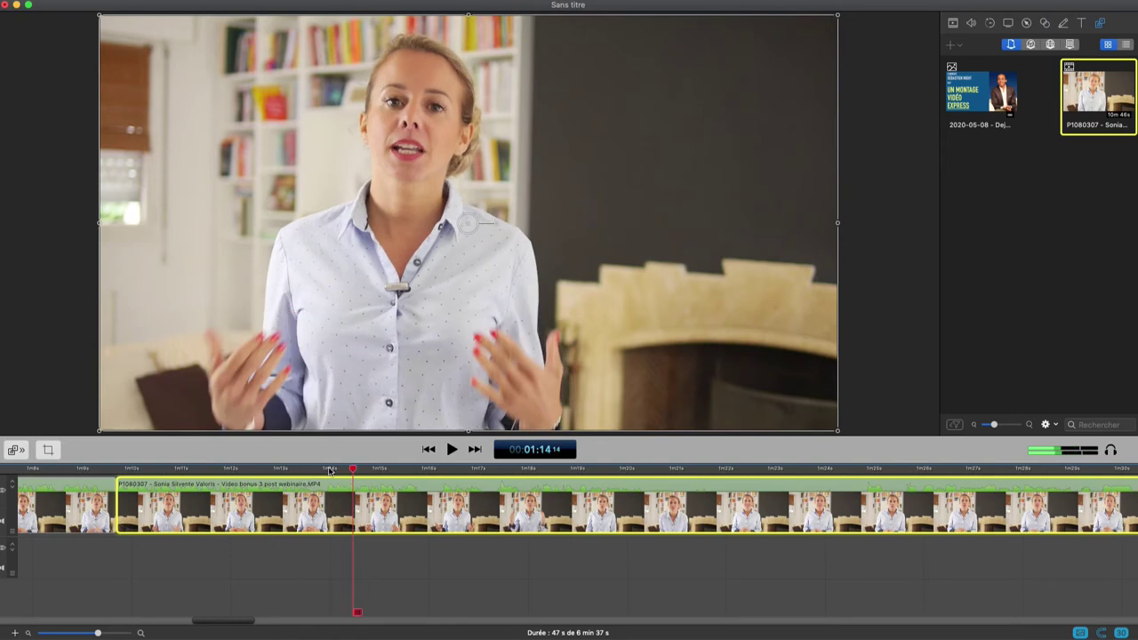
left_click(329, 468)
key("space")
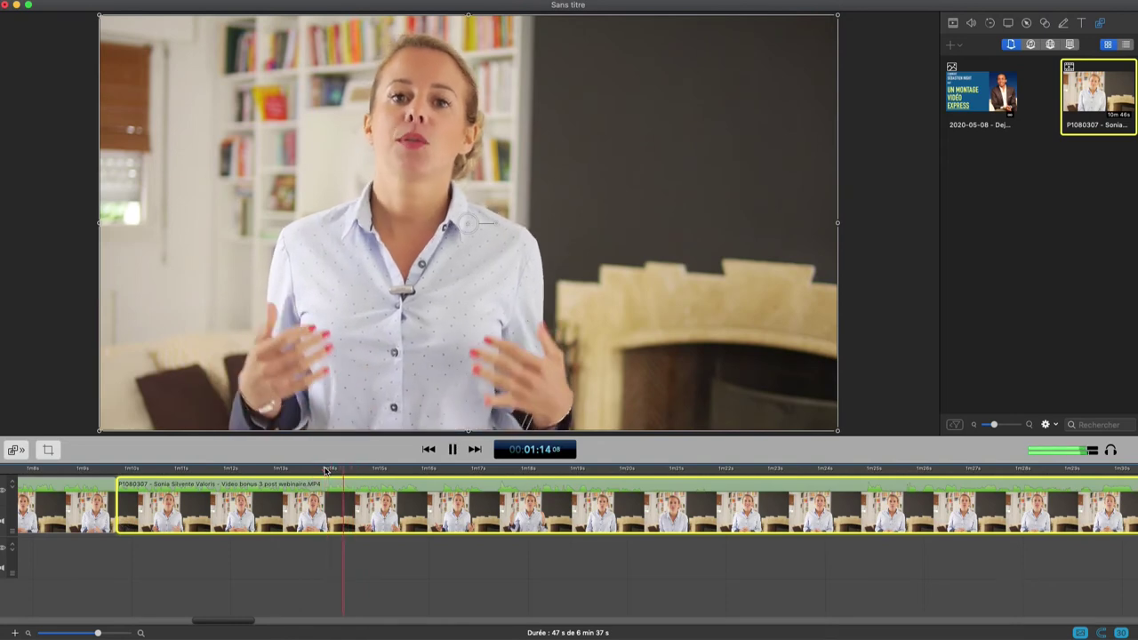
left_click(327, 469)
key("super+b")
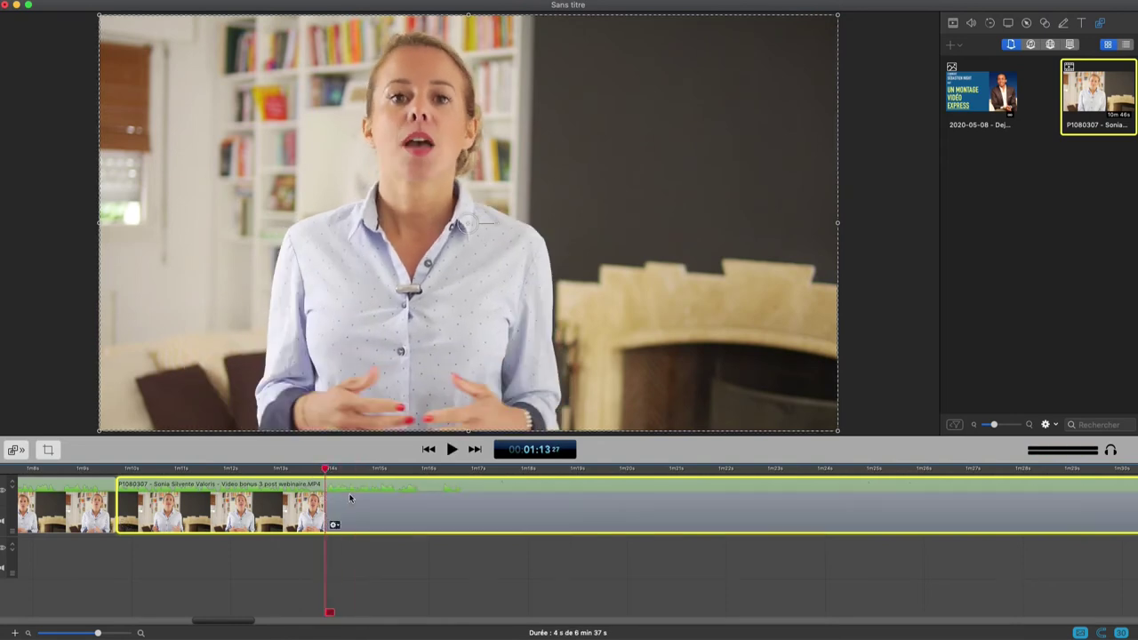
- Remove the unwanted footage after the 1:13:27 split, close the gap and play across the join from about 1:12
left_click(355, 498)
left_click_drag(356, 497, 302, 485)
left_click(237, 471)
key("space")
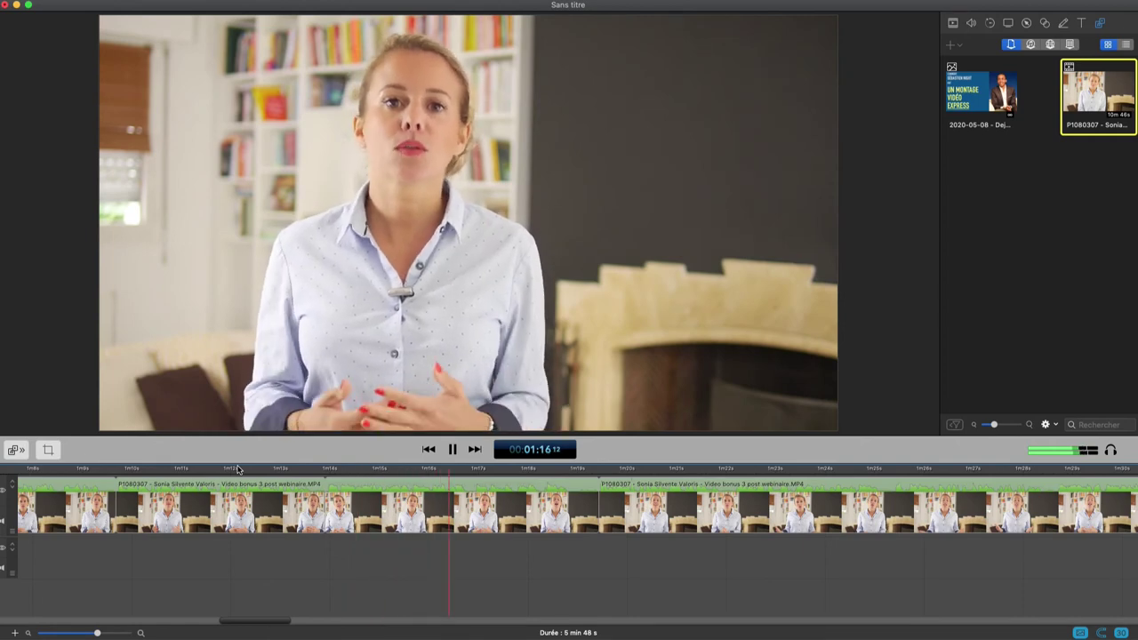
key("space")
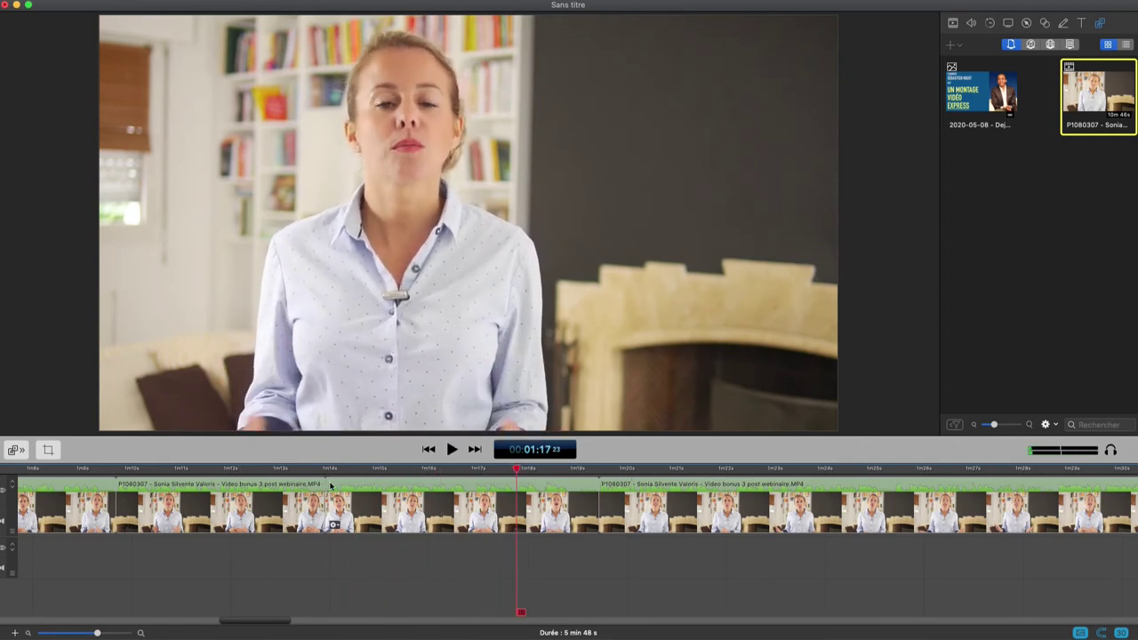
mouse_move(330, 476)
left_mouse_down()
mouse_move(314, 473)
mouse_move(330, 473)
left_mouse_up()
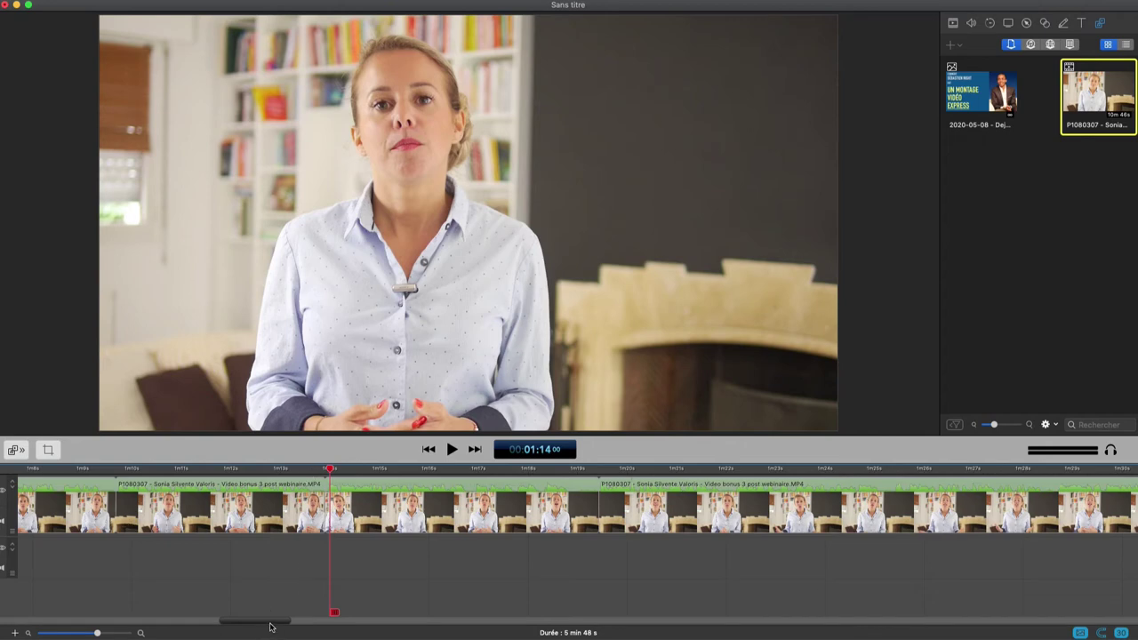
- Play short passages from about 1:05, 1:02 and 0:57 to examine the footage before the new join
left_click_drag(271, 628, 236, 625)
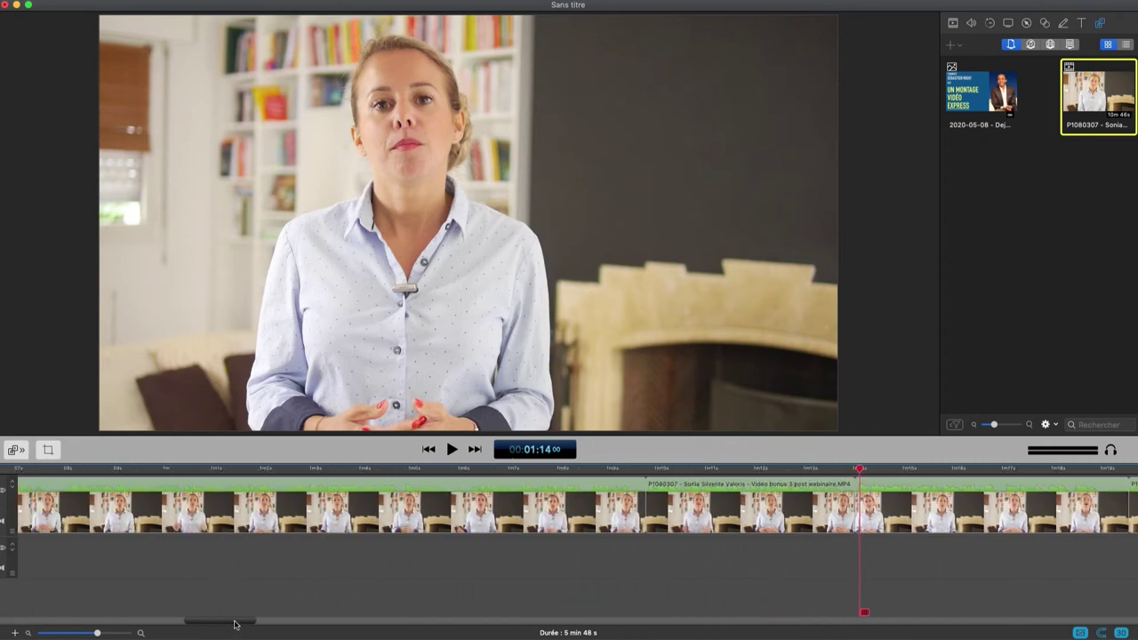
scroll(236, 625, "left", 5)
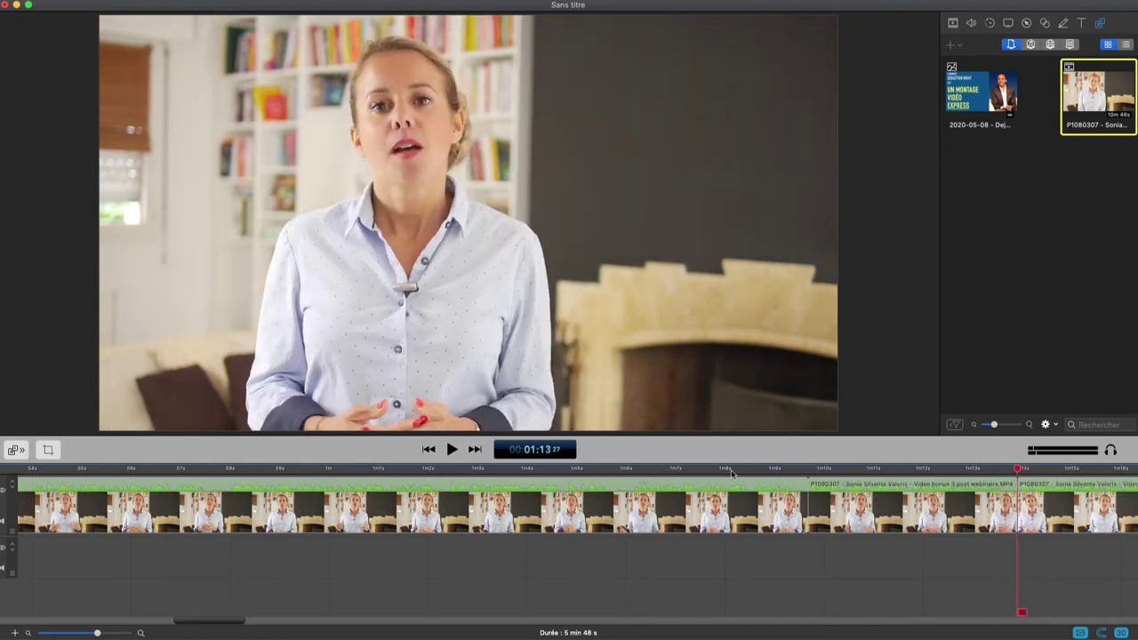
key("space")
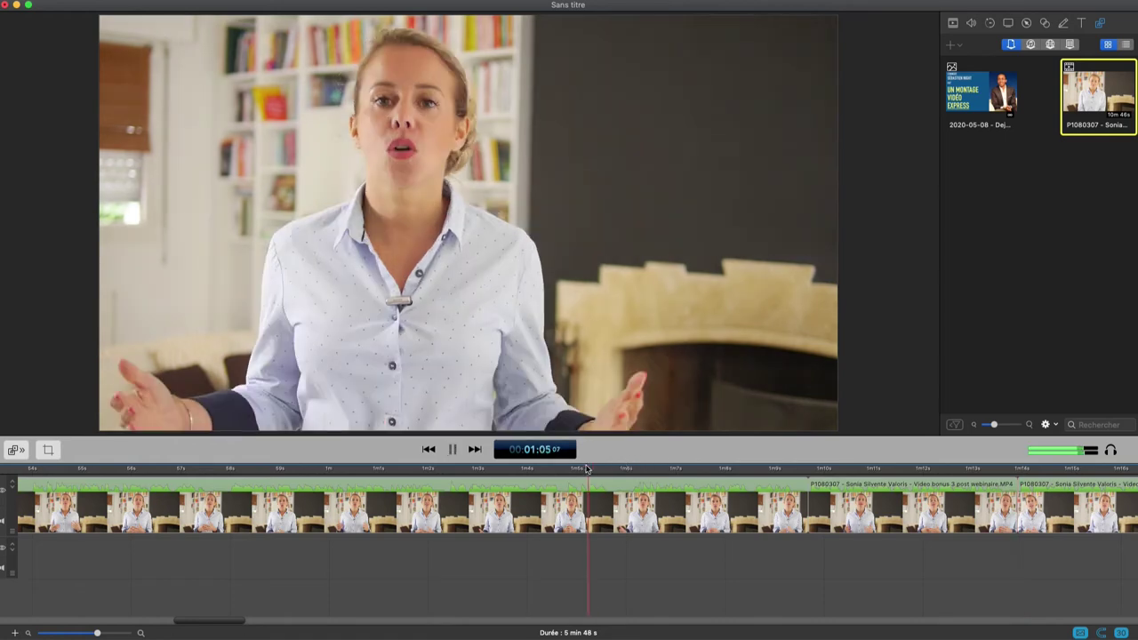
key("space")
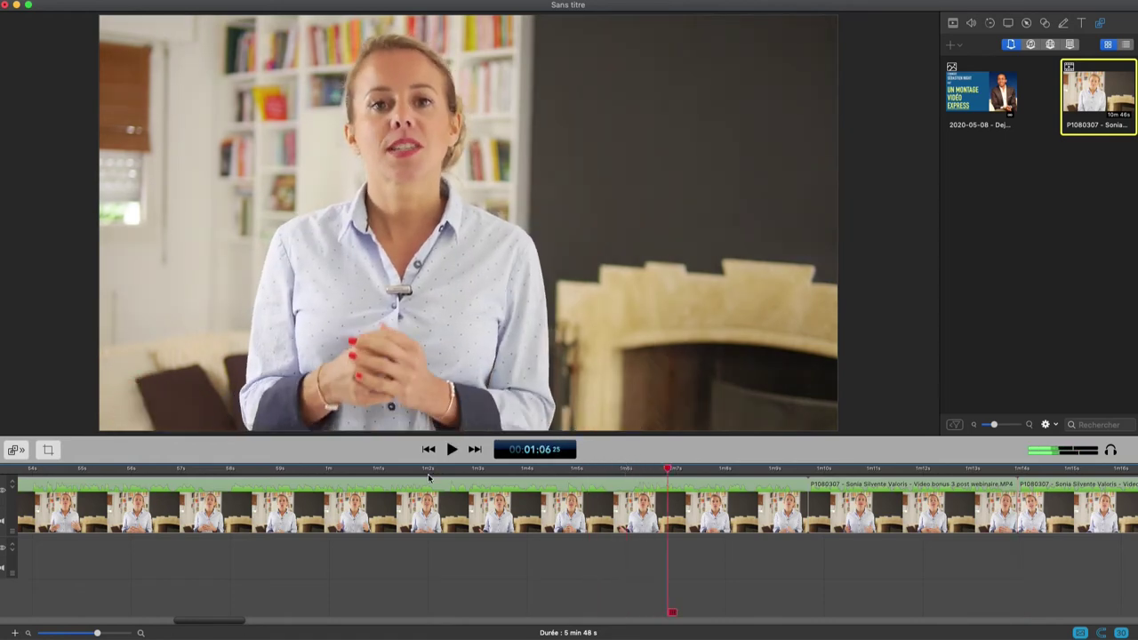
key("space")
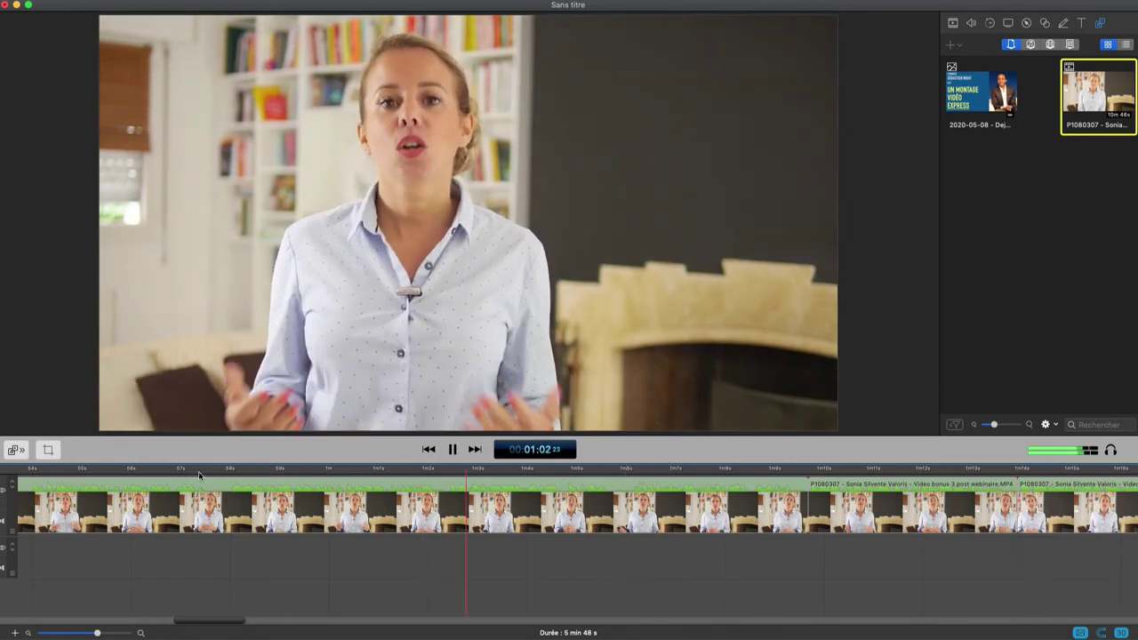
key("space")
left_click(189, 469)
key("space")
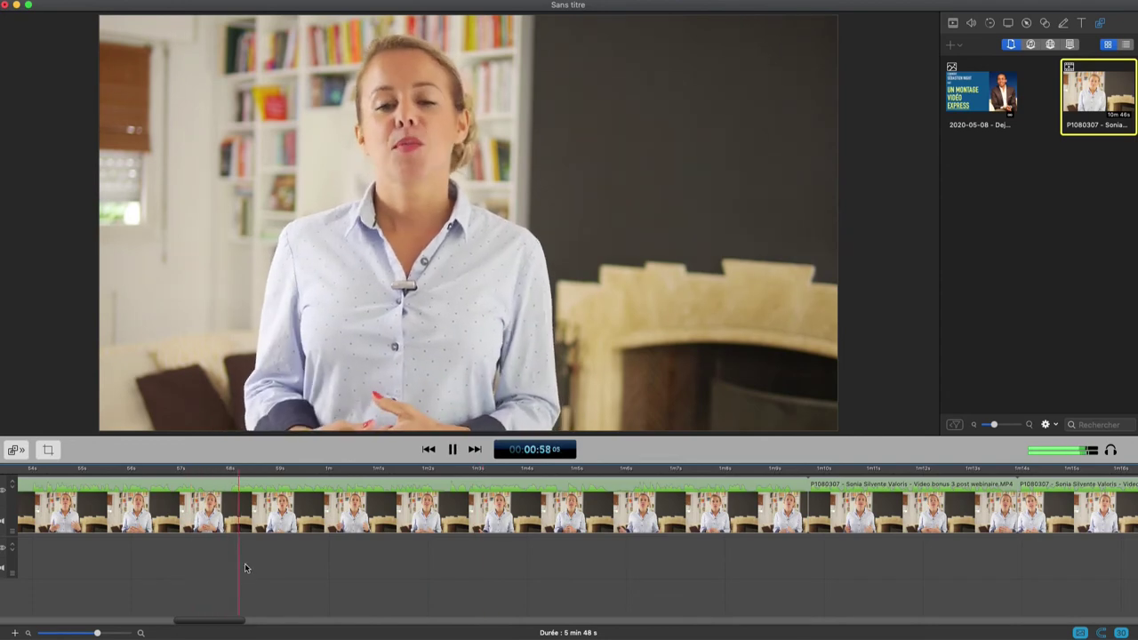
key("space")
- Play the footage from about 0:54, where speech resumes after the silence, and split the clip at 0:53:29
scroll(247, 610, "left", 5)
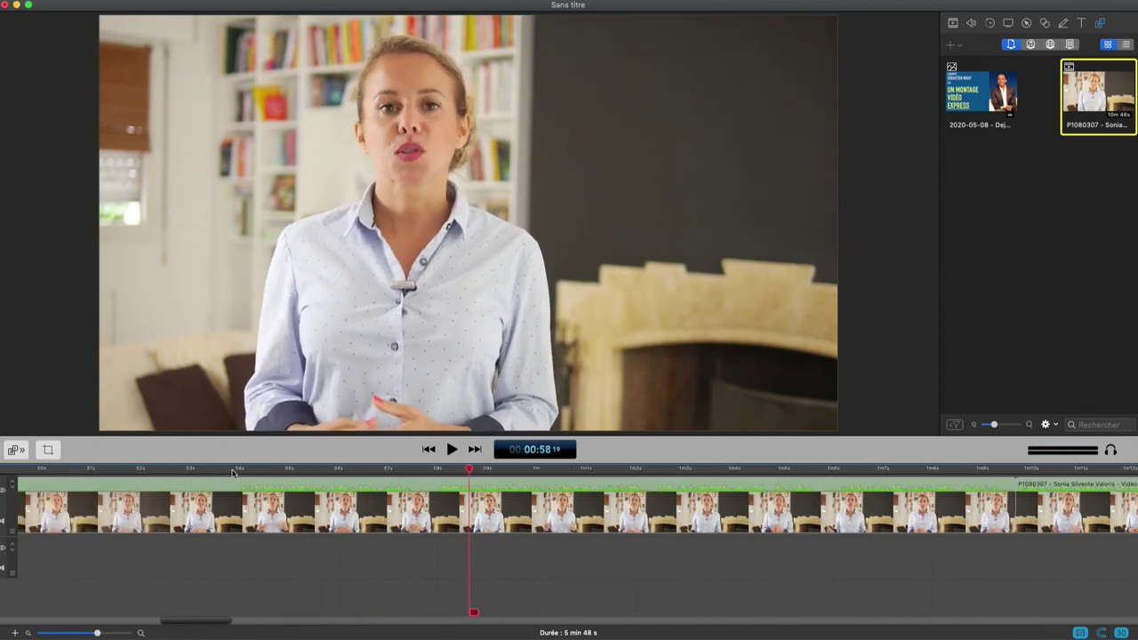
left_click(237, 469)
key("space")
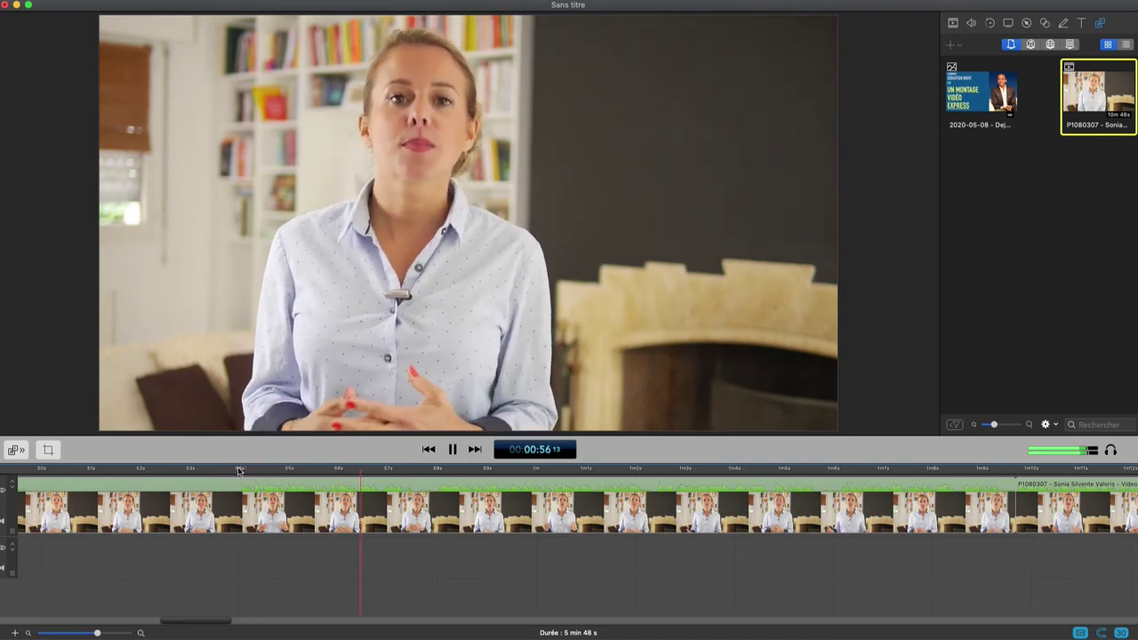
key("space")
left_click(238, 469)
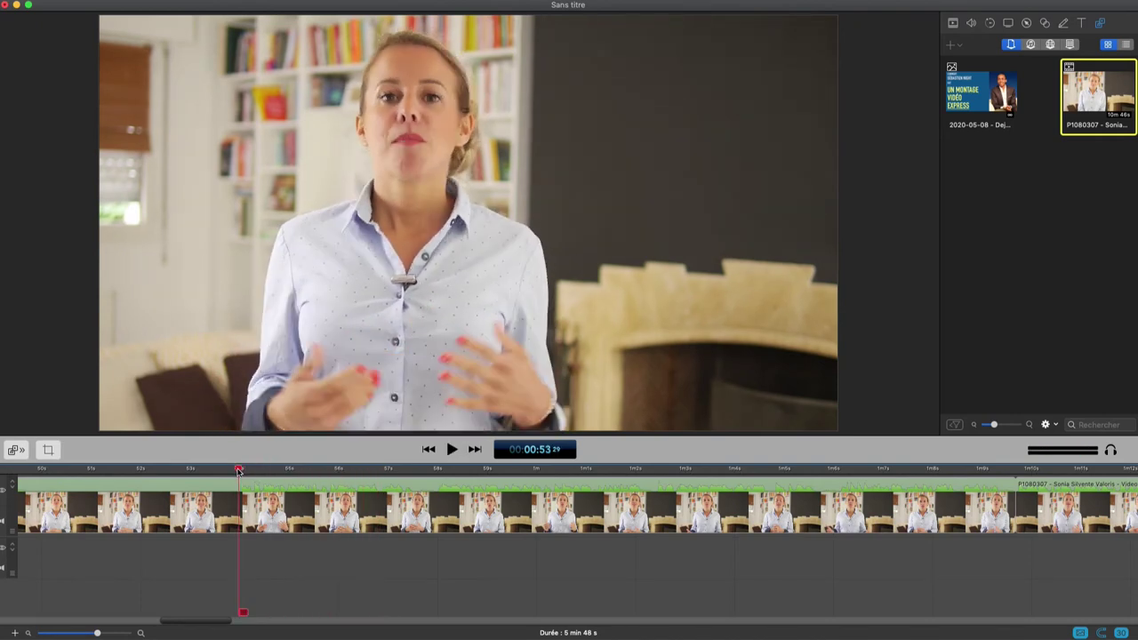
left_click(237, 476)
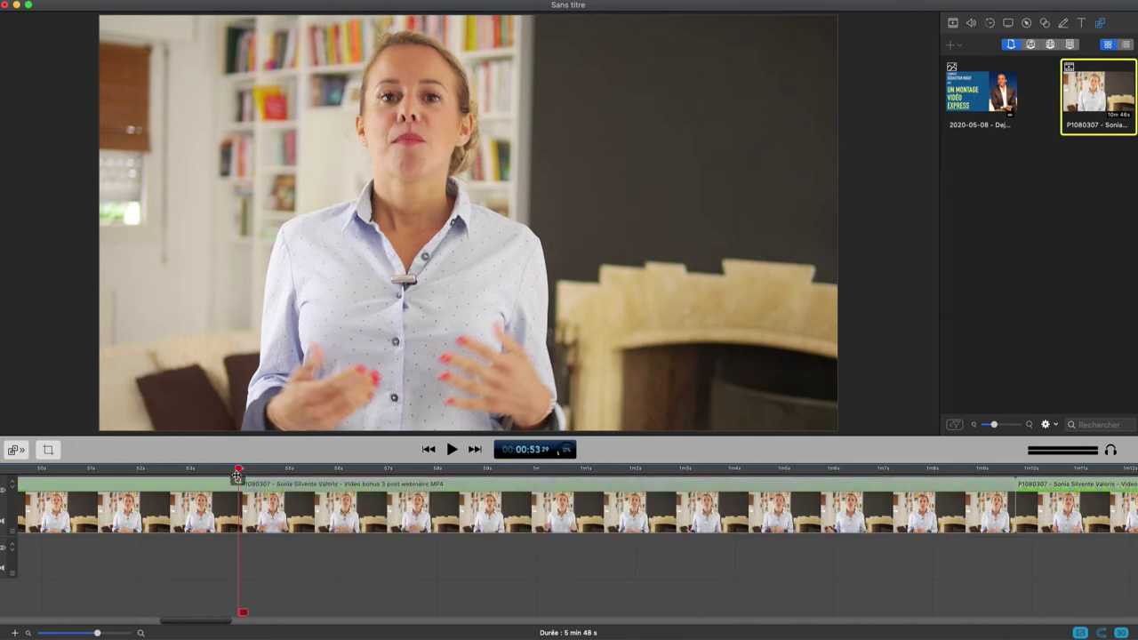
- Remove all the footage before the 0:53:29 split and close the gap so the remaining clips start the timeline
left_click_drag(213, 625, 174, 625)
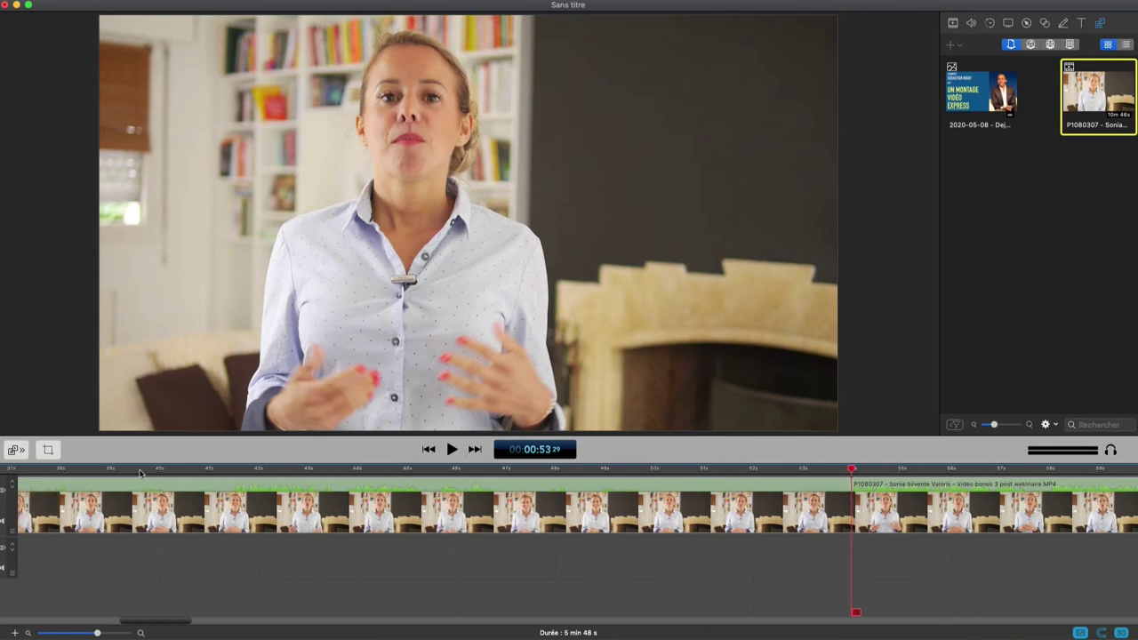
left_click(161, 503)
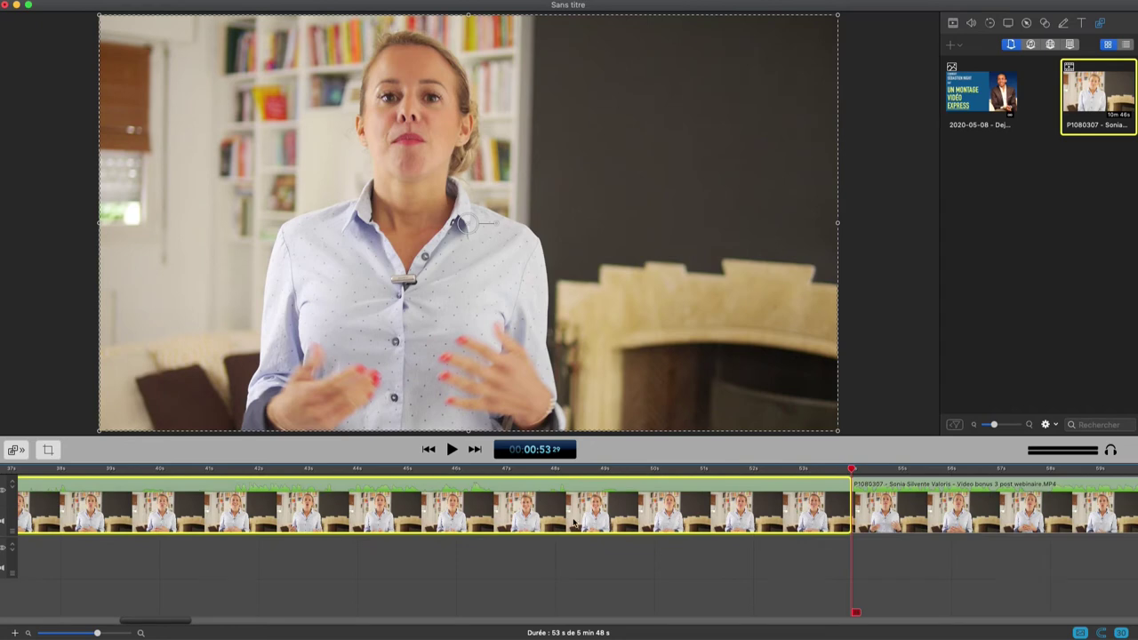
key("space")
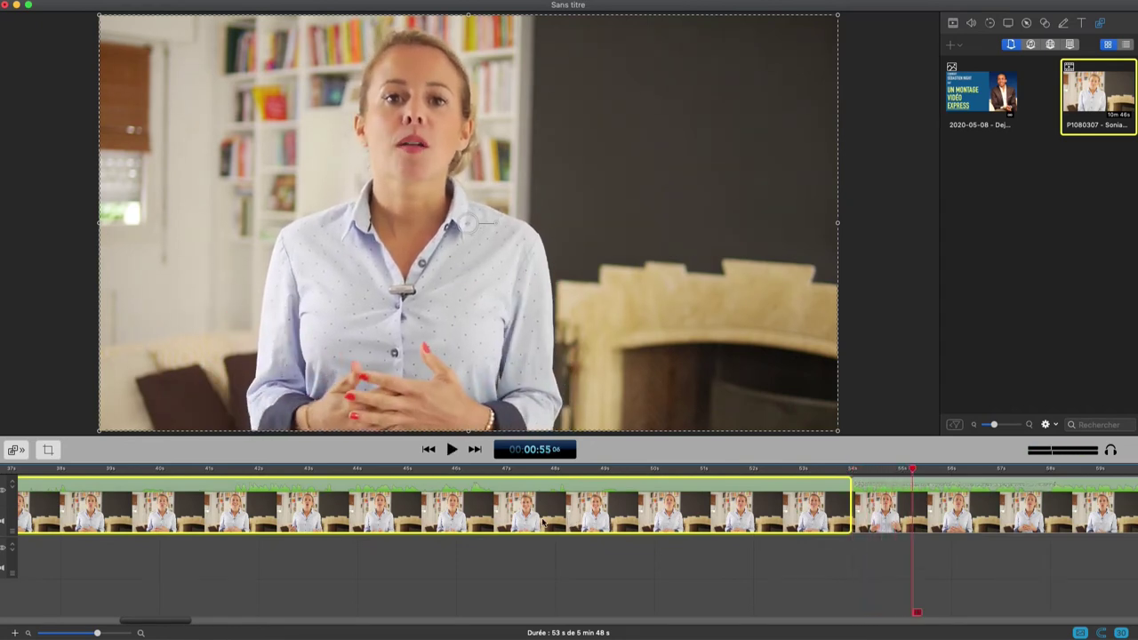
left_click_drag(172, 620, 196, 624)
key("Delete")
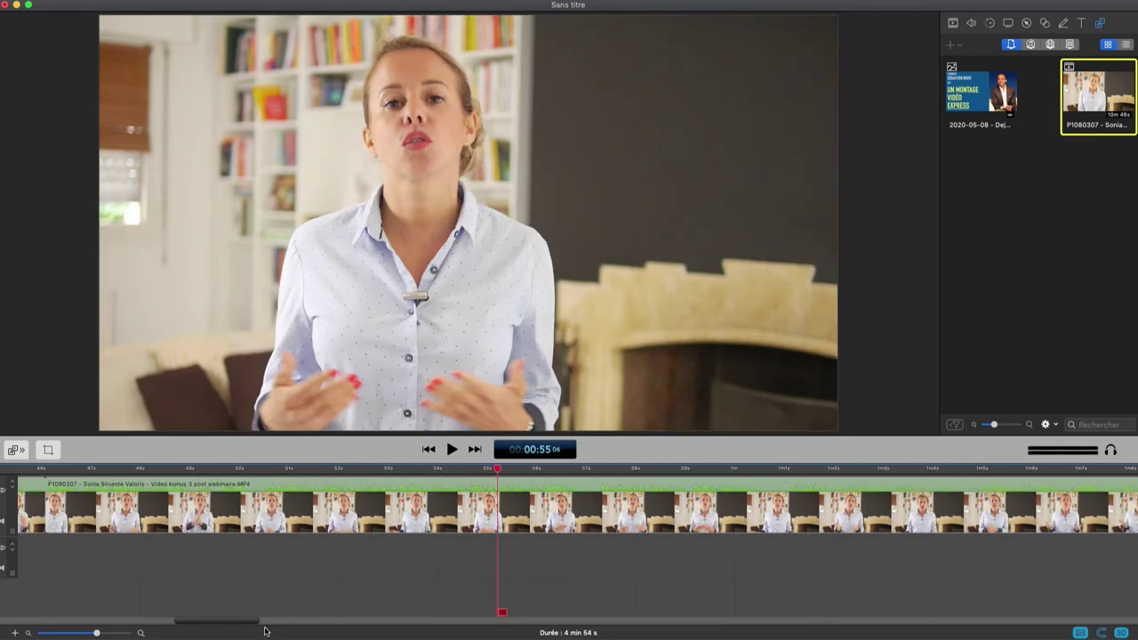
- Review the shortened edit by playing it from the beginning and again from about 0:12
left_click_drag(252, 622, 90, 618)
left_click_drag(70, 619, 59, 620)
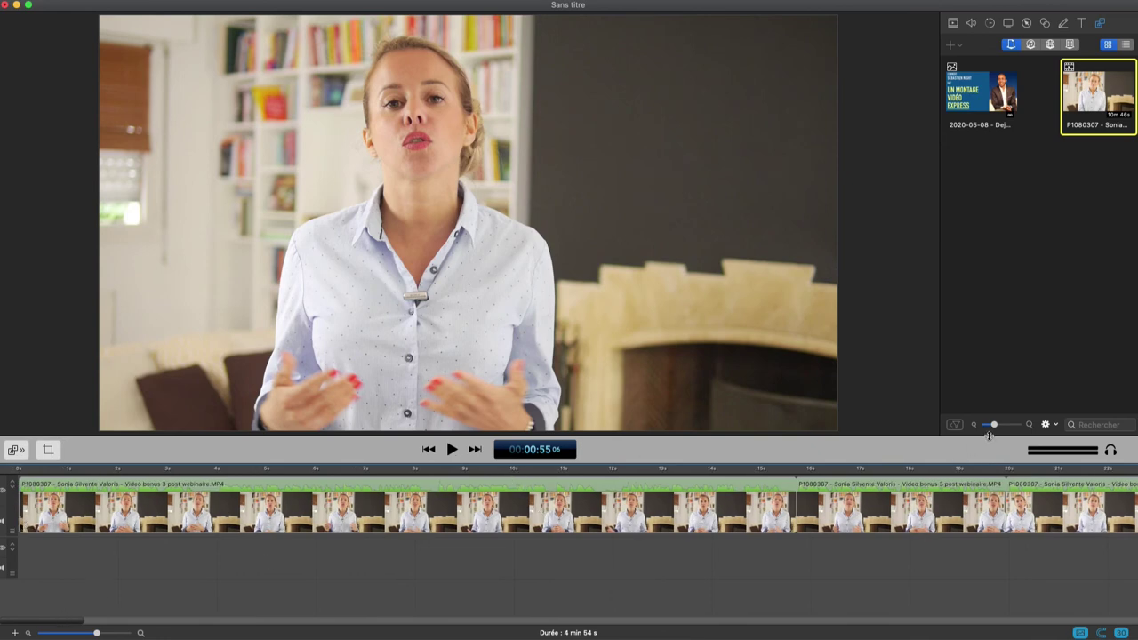
left_click_drag(107, 637, 54, 633)
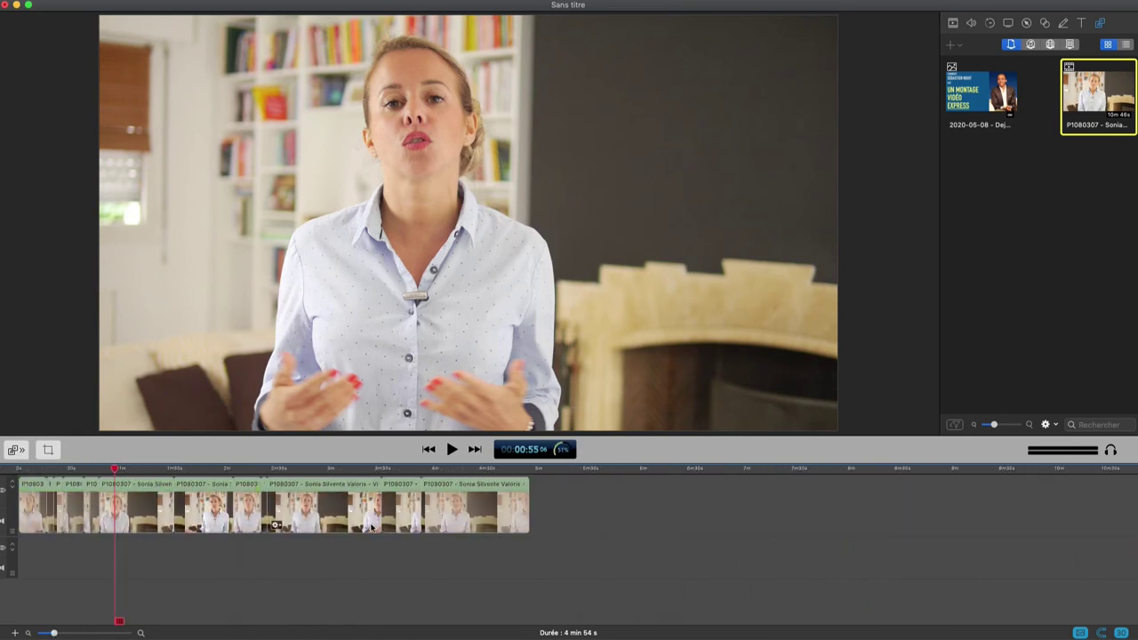
left_click(430, 450)
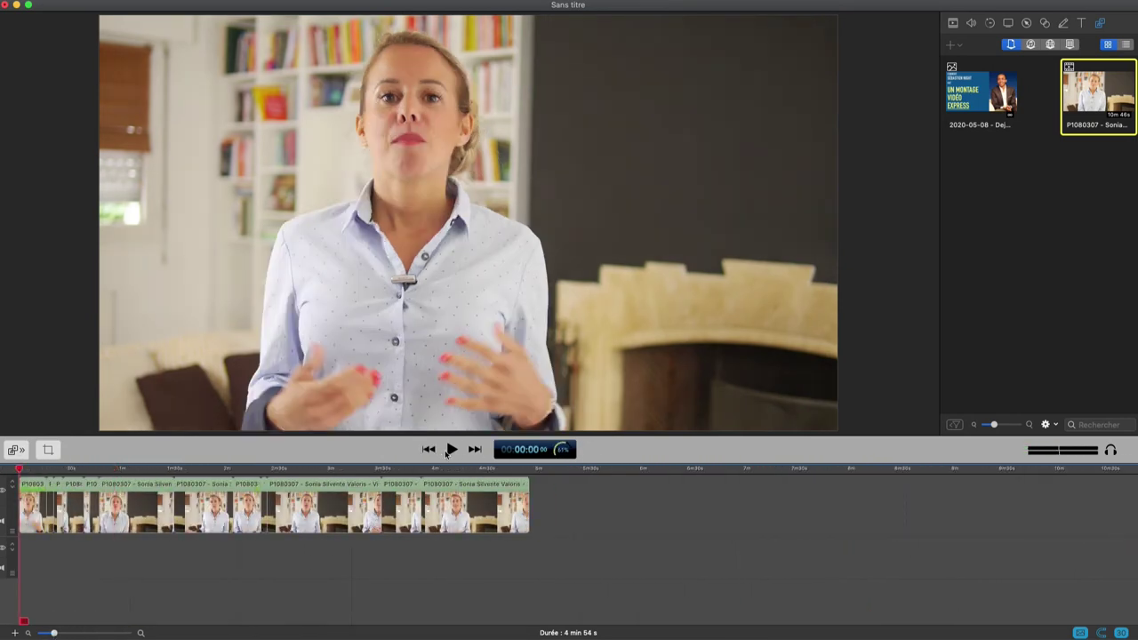
left_click(452, 450)
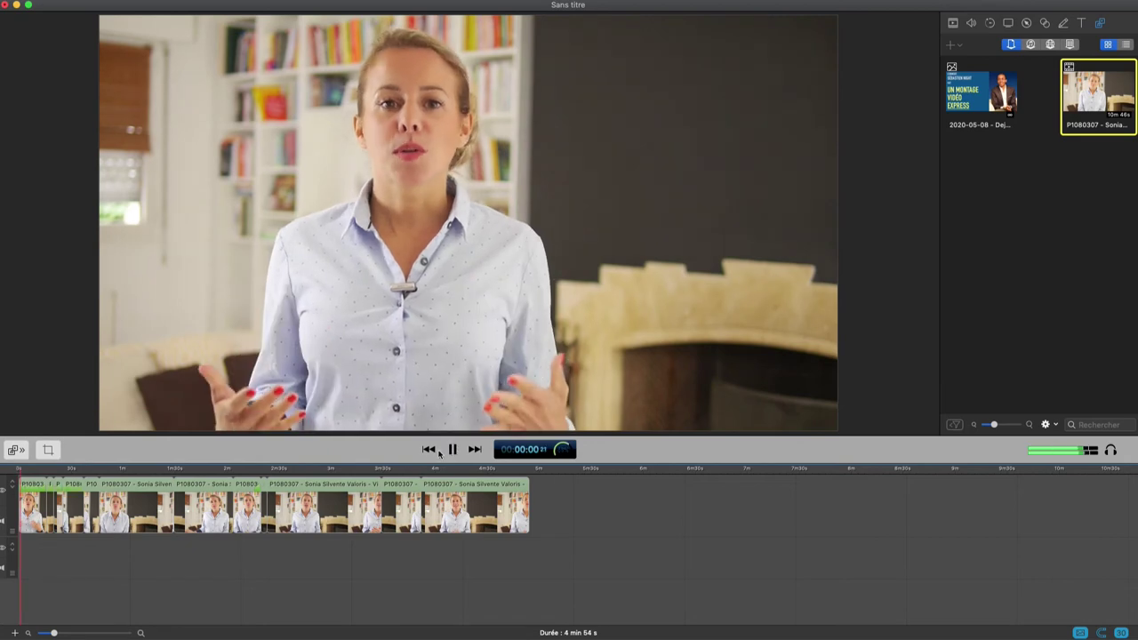
left_click(41, 468)
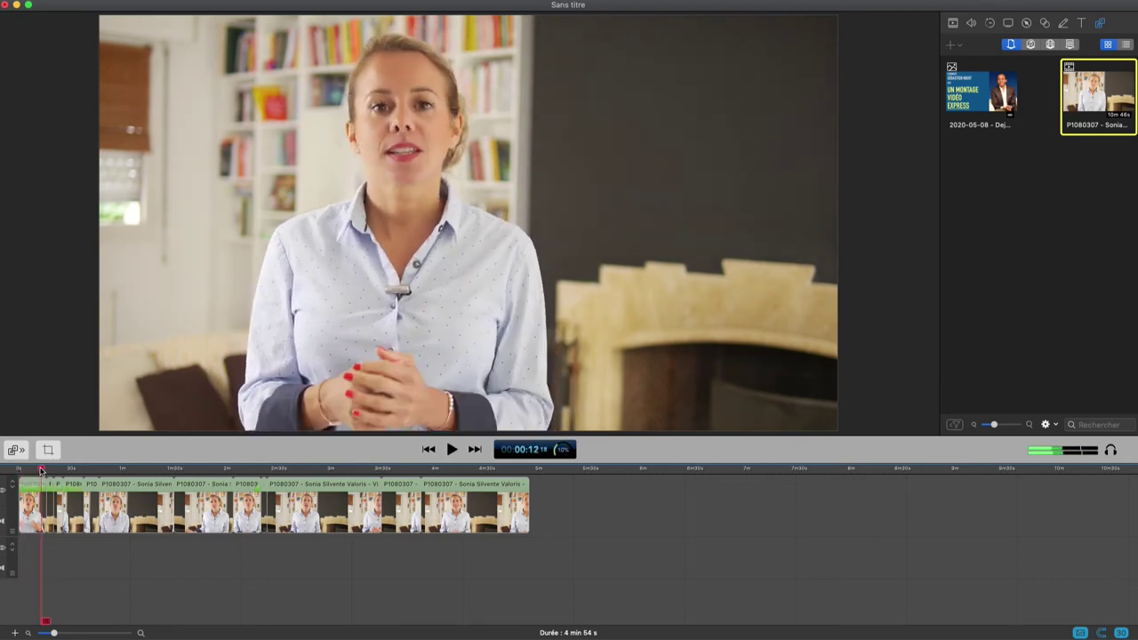
key("space")
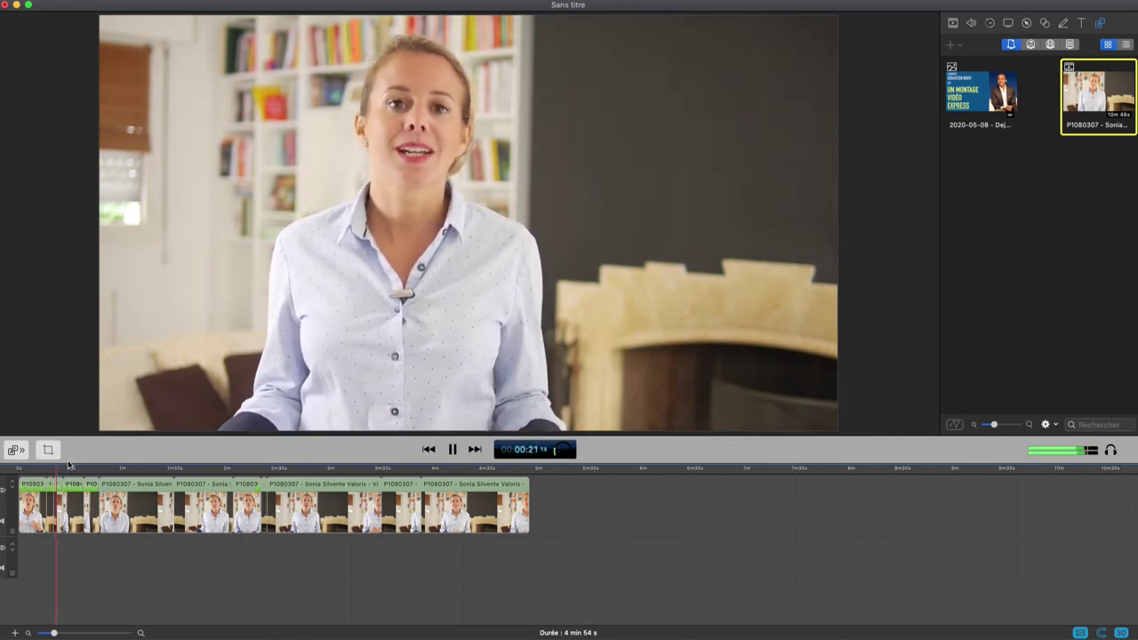
key("space")
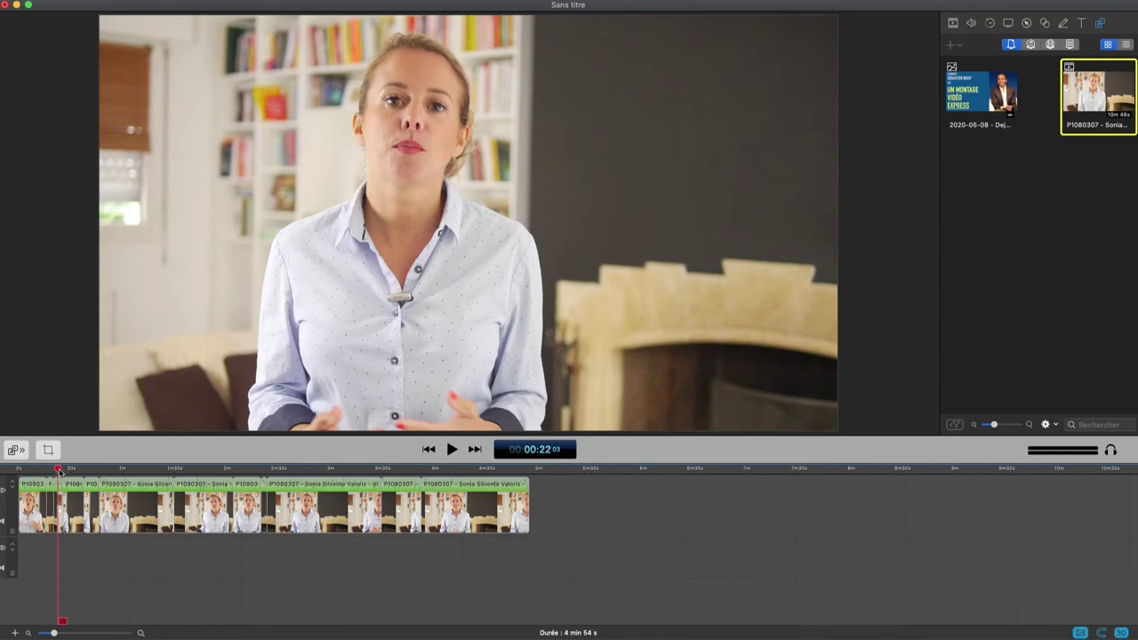
left_click_drag(59, 471, 55, 472)
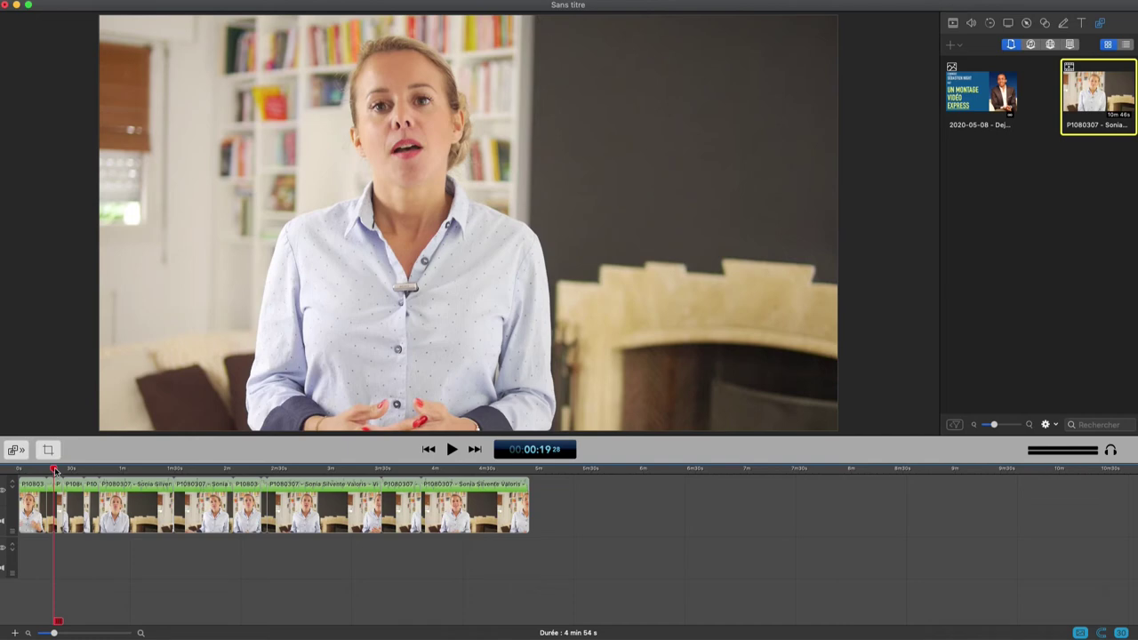
left_click_drag(54, 470, 19, 471)
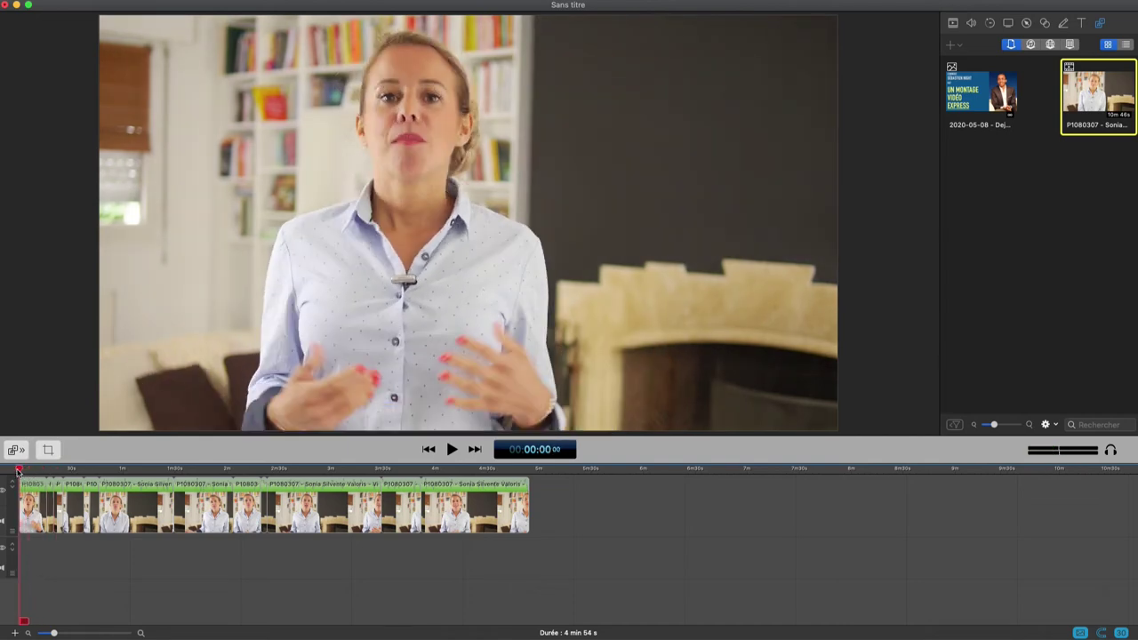
- Select the clips of the first minute and a half one after another to examine where the existing cuts fall
left_click(141, 633)
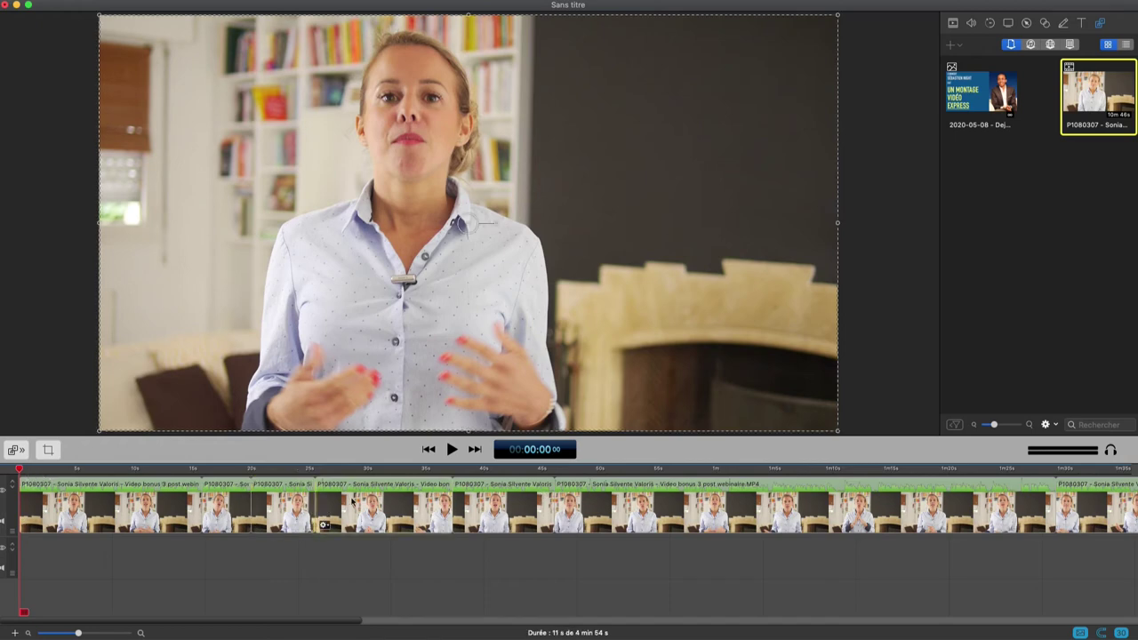
left_click(106, 507)
left_click(284, 507)
left_click(354, 505)
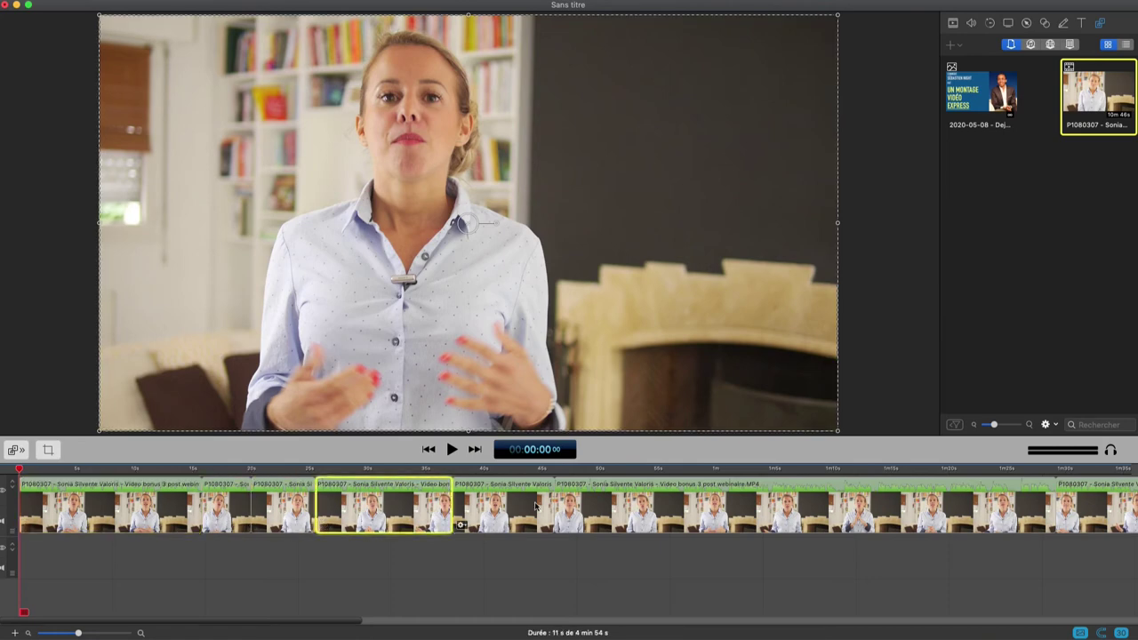
left_click(537, 507)
left_click(564, 504)
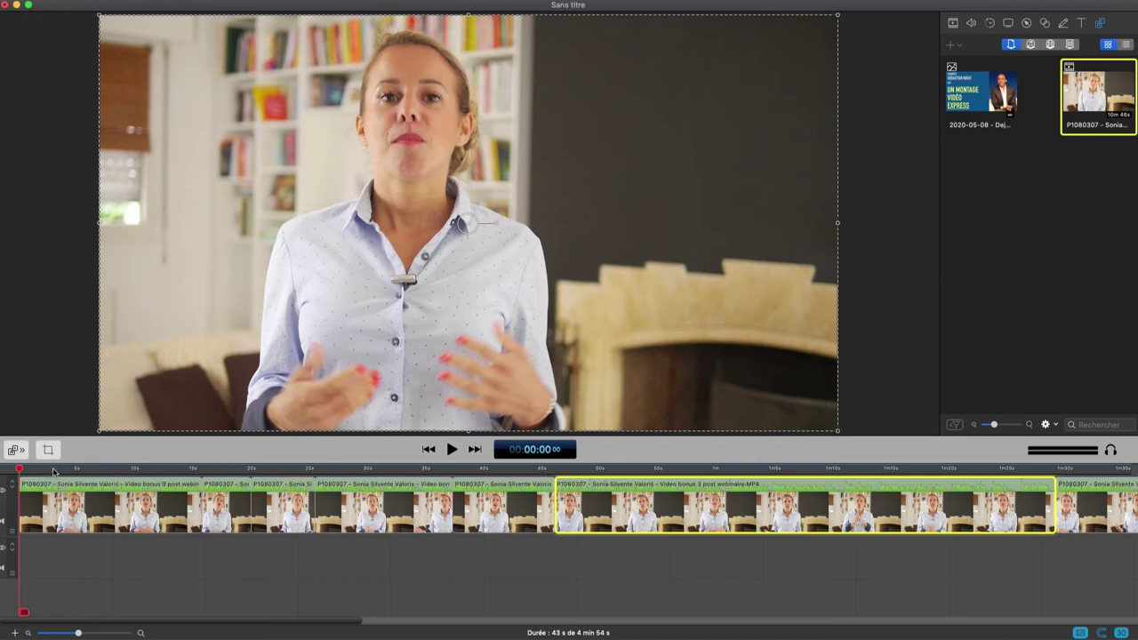
- Play the first clip around 0:03 to find a sentence break and split it at 0:03:29
left_click(139, 633)
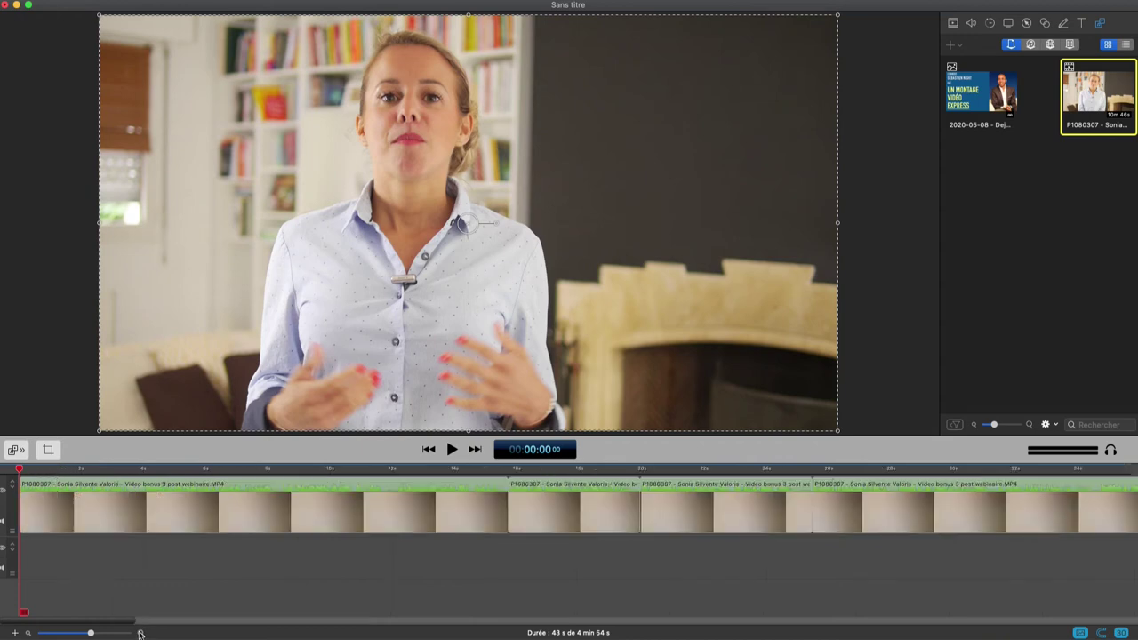
left_click(129, 469)
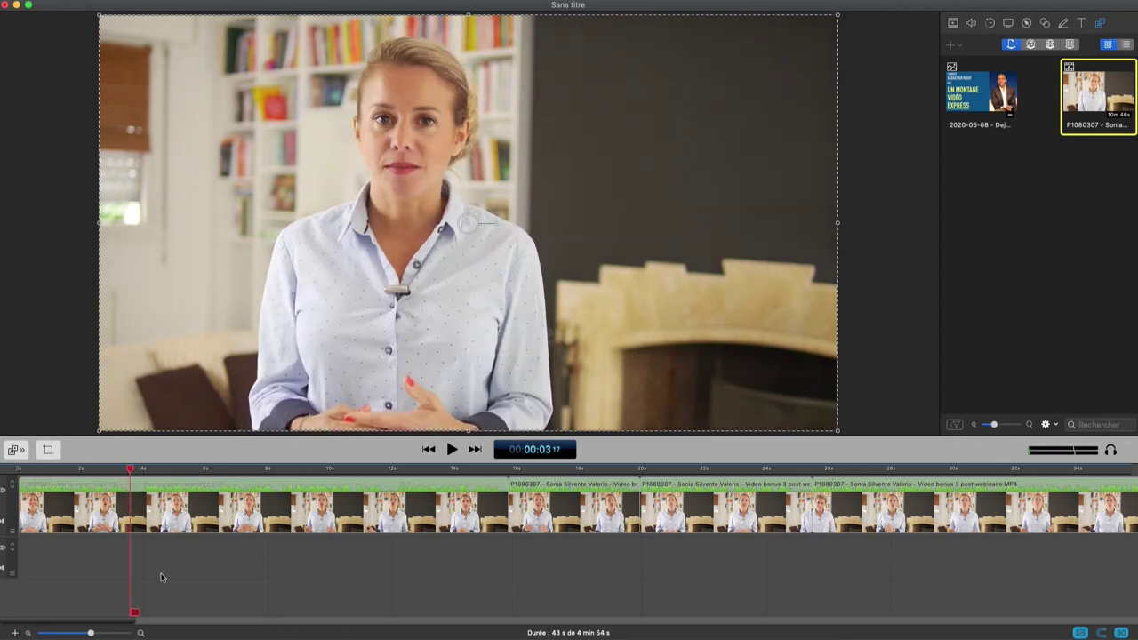
key("space")
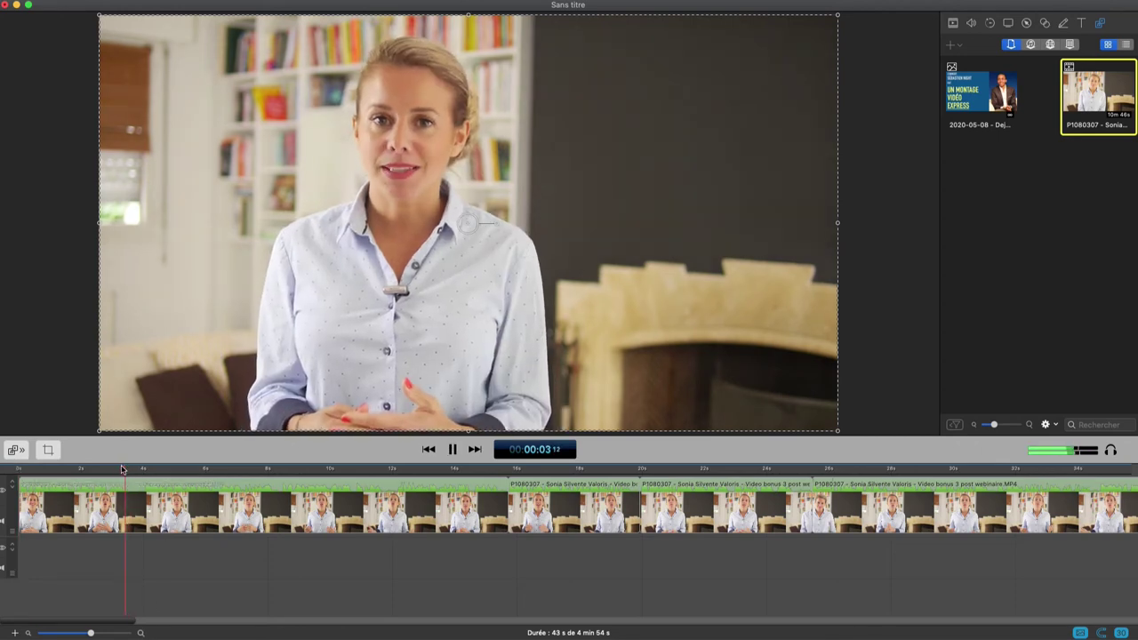
left_click(141, 472)
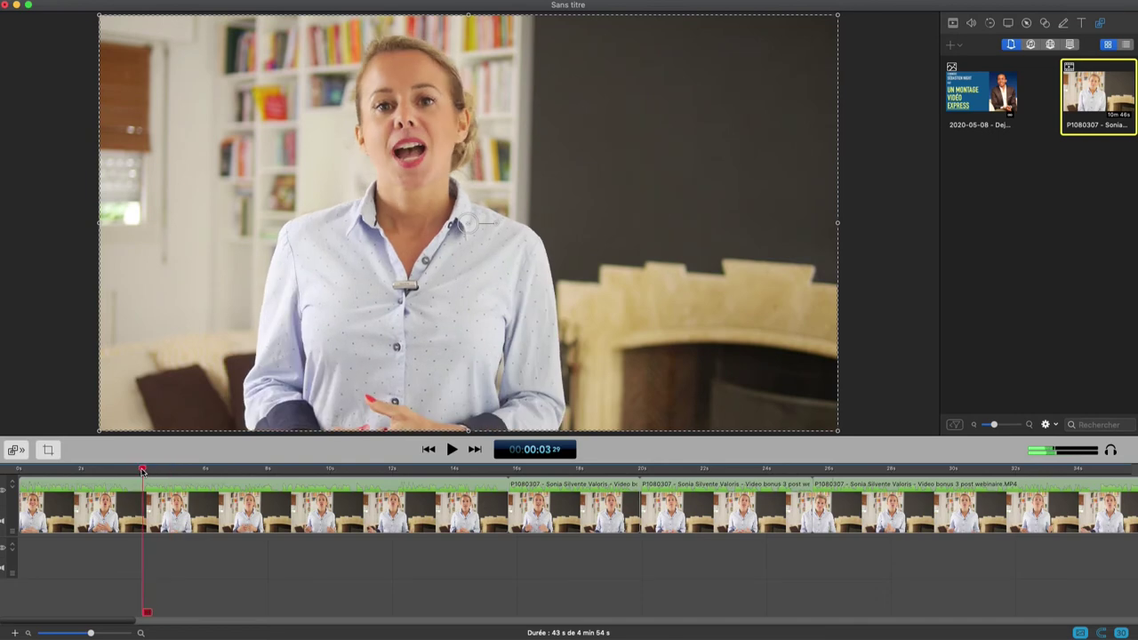
left_click(141, 498)
key("super+b")
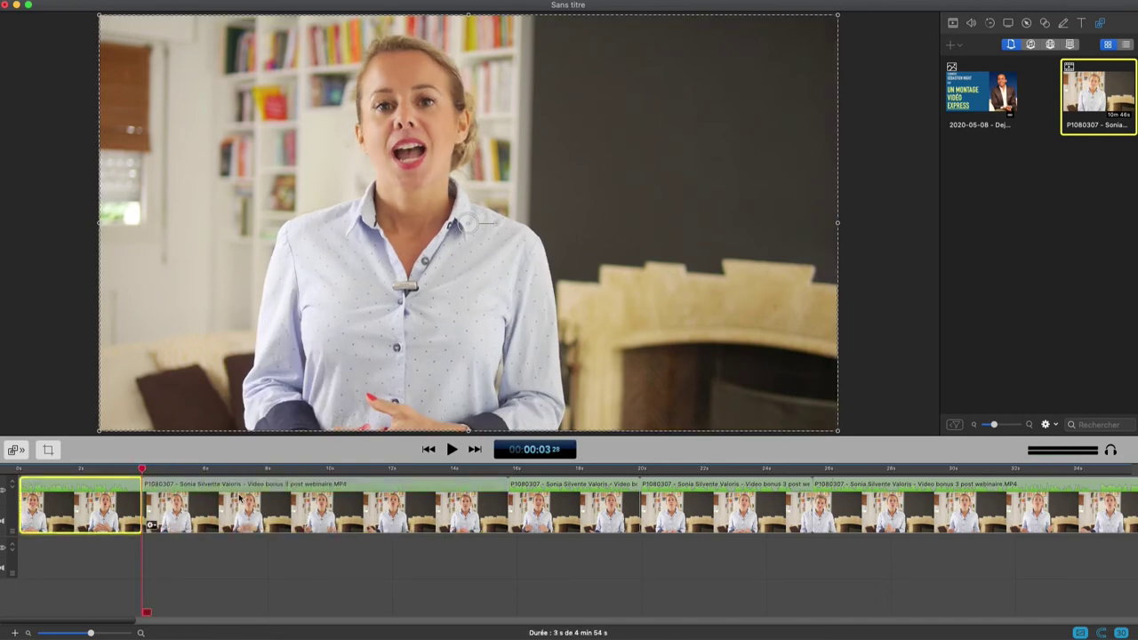
- Split the remainder of the opening clip at 0:08:11 and 0:12:04
left_click(275, 470)
left_click_drag(275, 470, 280, 471)
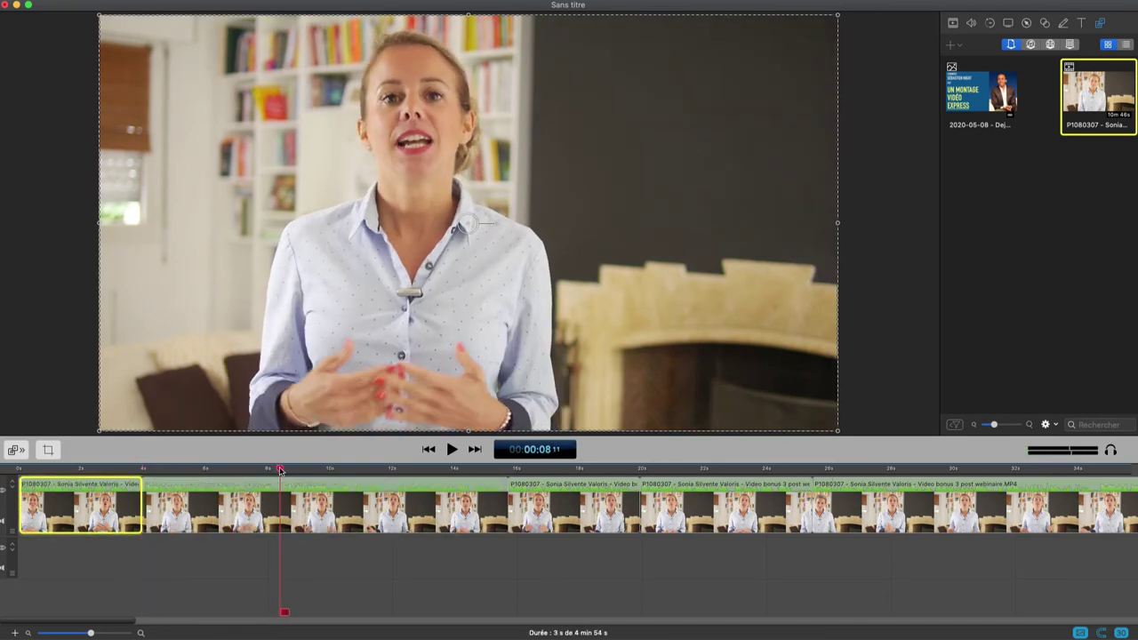
left_click(326, 503)
key("super+b")
left_click_drag(382, 470, 396, 470)
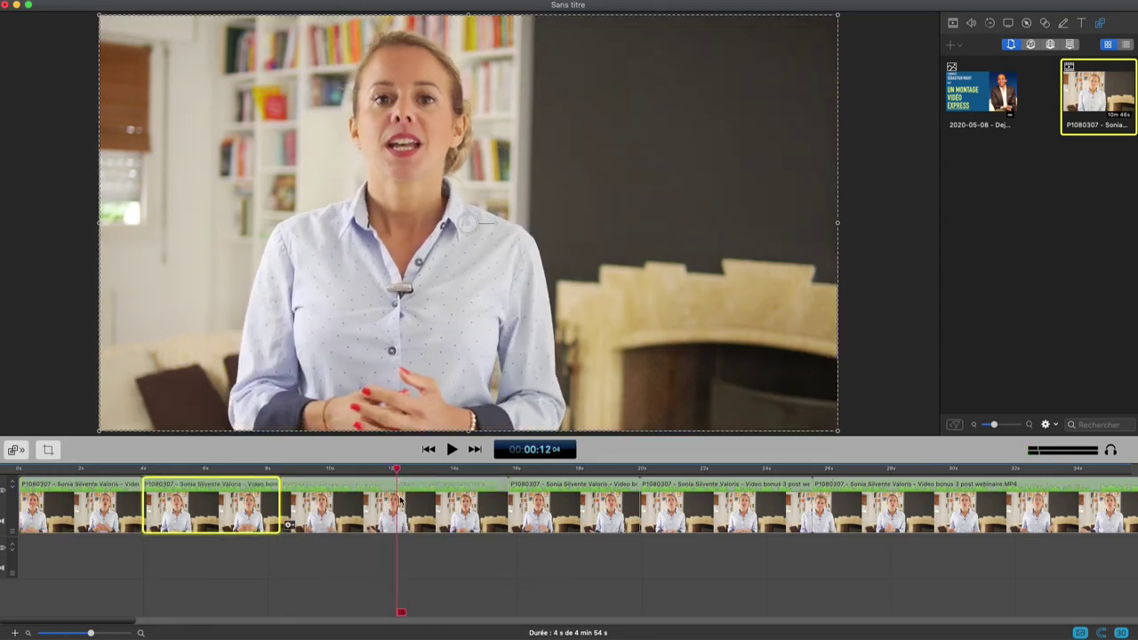
left_click(400, 500)
key("super+b")
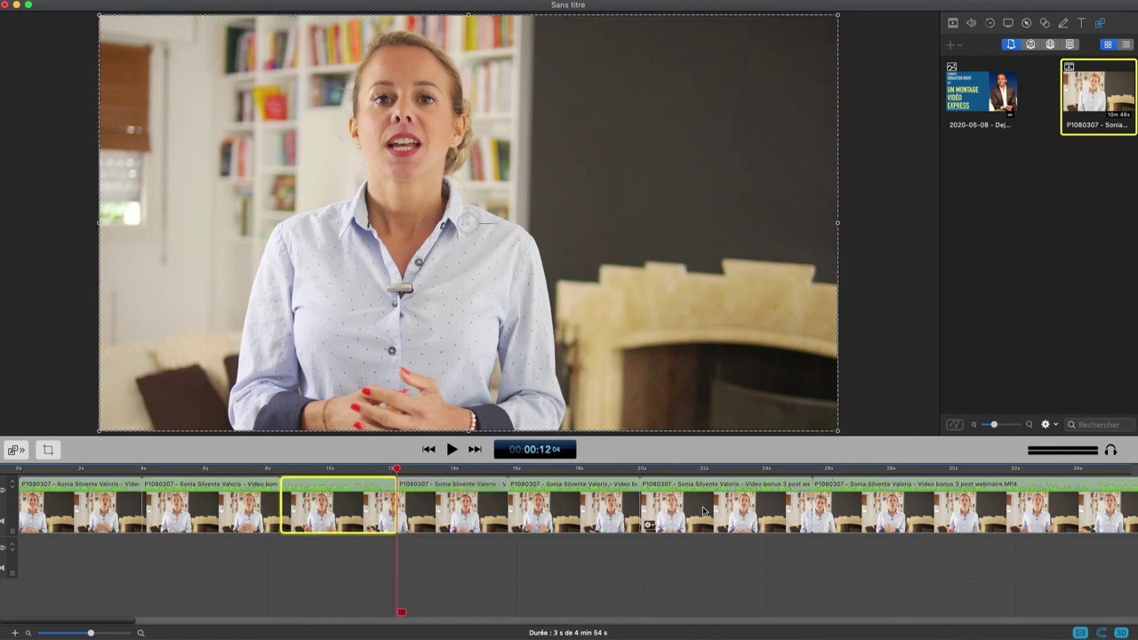
- Split the clip starting at about 0:20 at 0:22:27 and the one starting at about 0:25 at 0:31:11
left_click(733, 470)
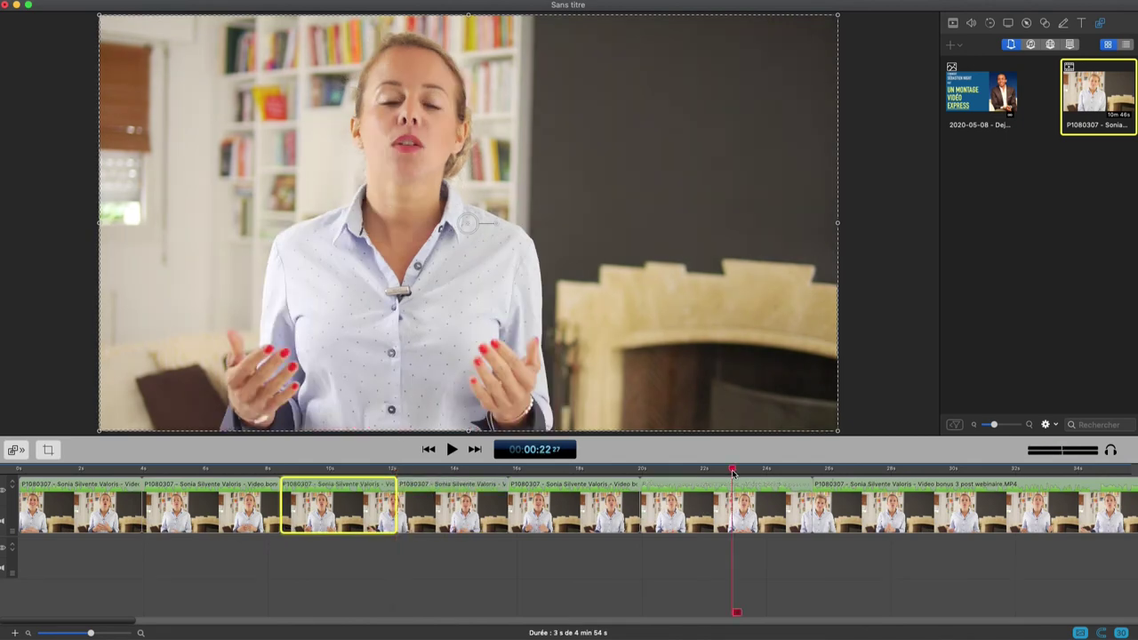
left_click(734, 494)
key("super+b")
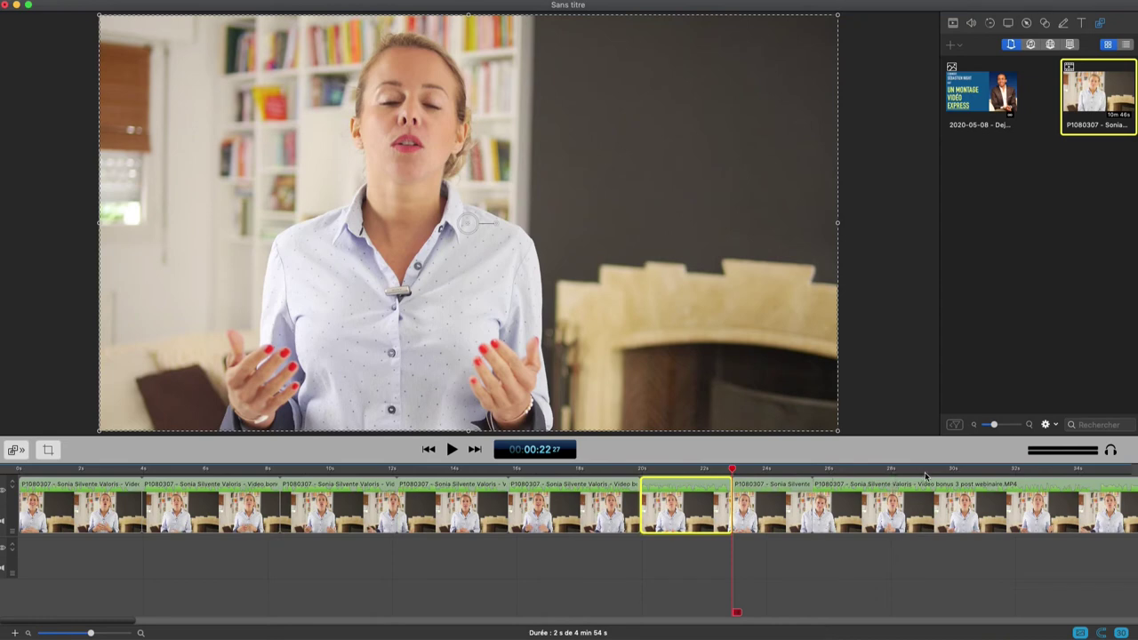
left_click(989, 472)
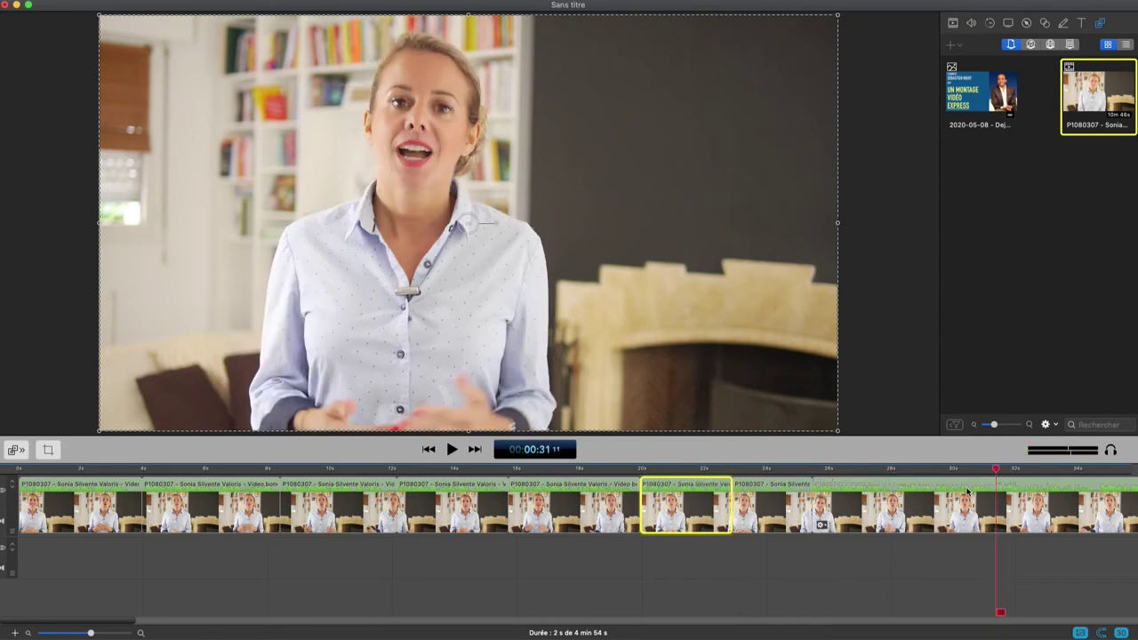
left_click(968, 492)
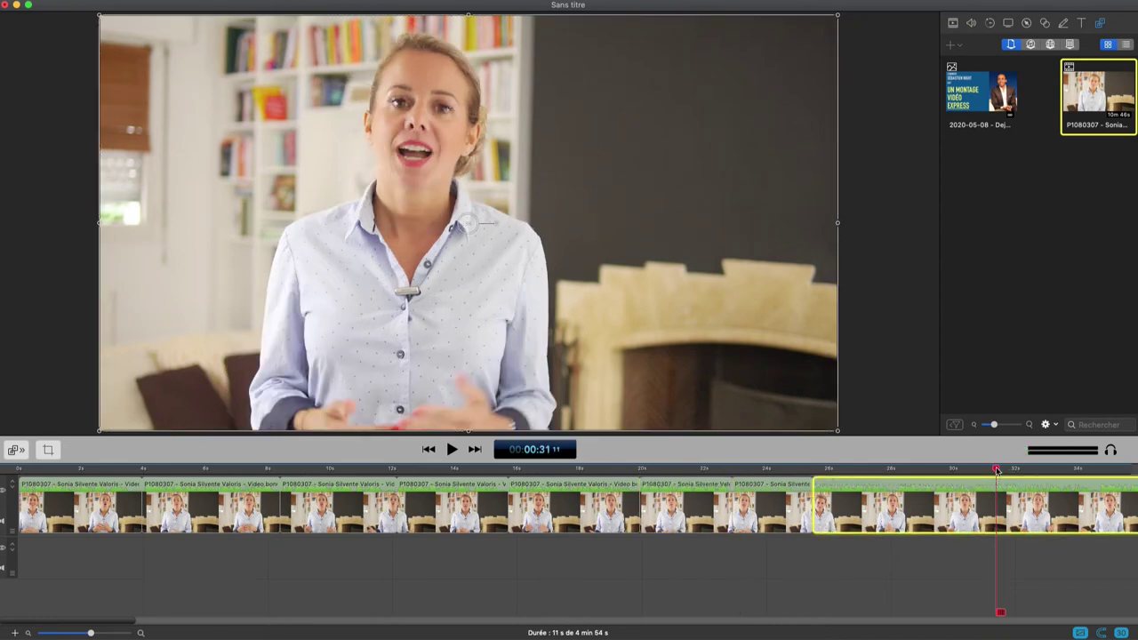
key("super+b")
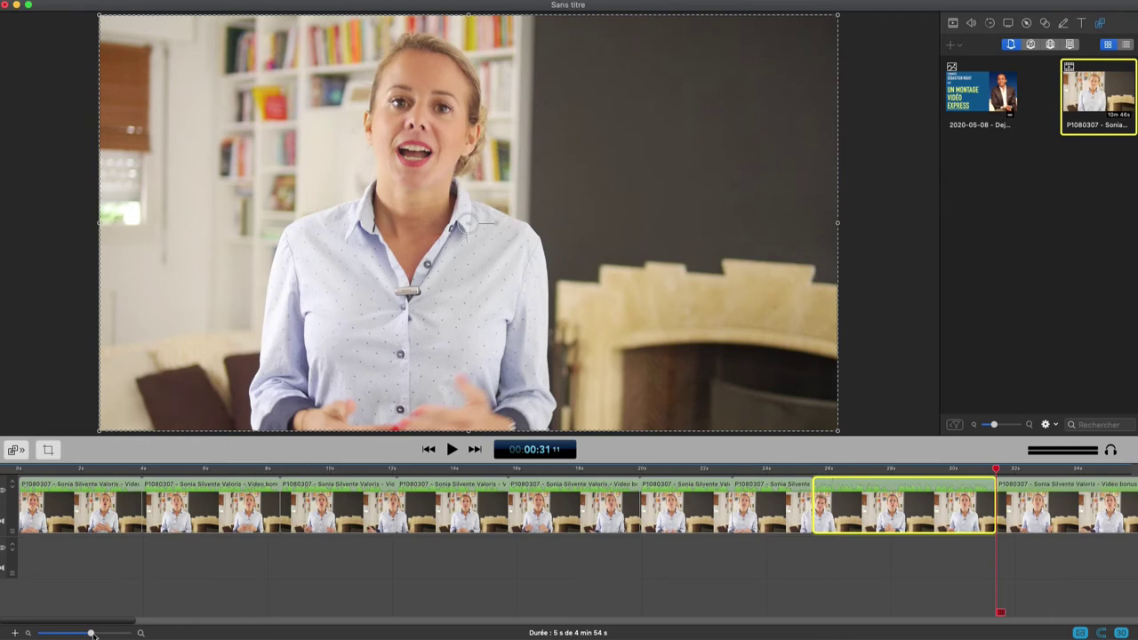
- Split the long clip that starts at about 0:46 into three parts, at 0:57:00 and 1:13:24
left_click_drag(91, 633, 77, 633)
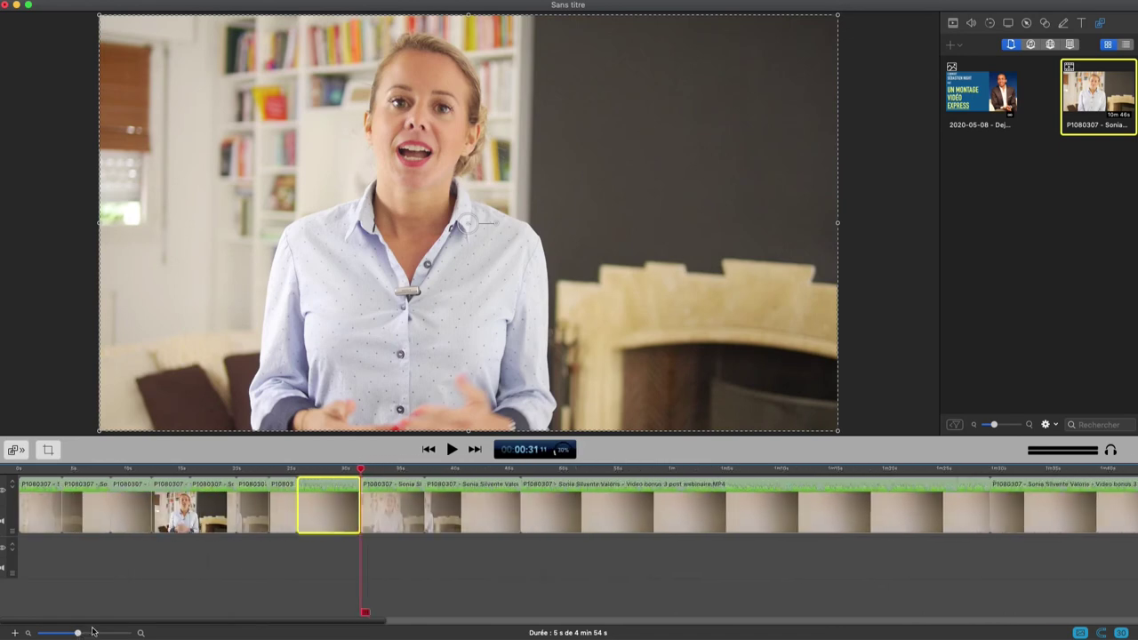
left_click(455, 508)
left_click(633, 480)
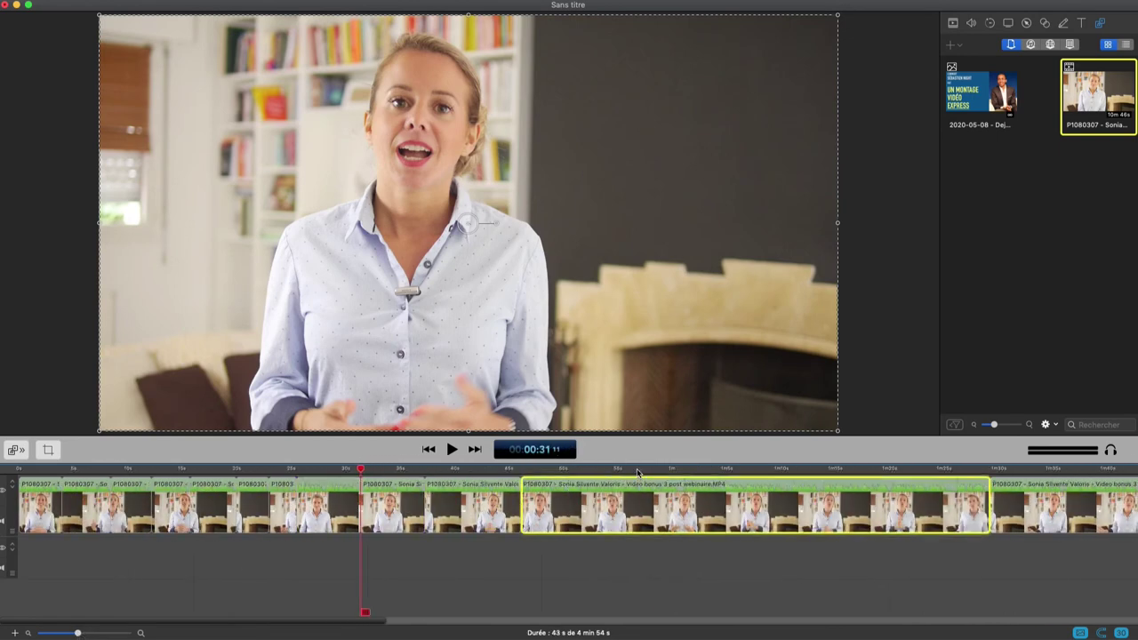
left_click(637, 472)
key("alt+bracketright")
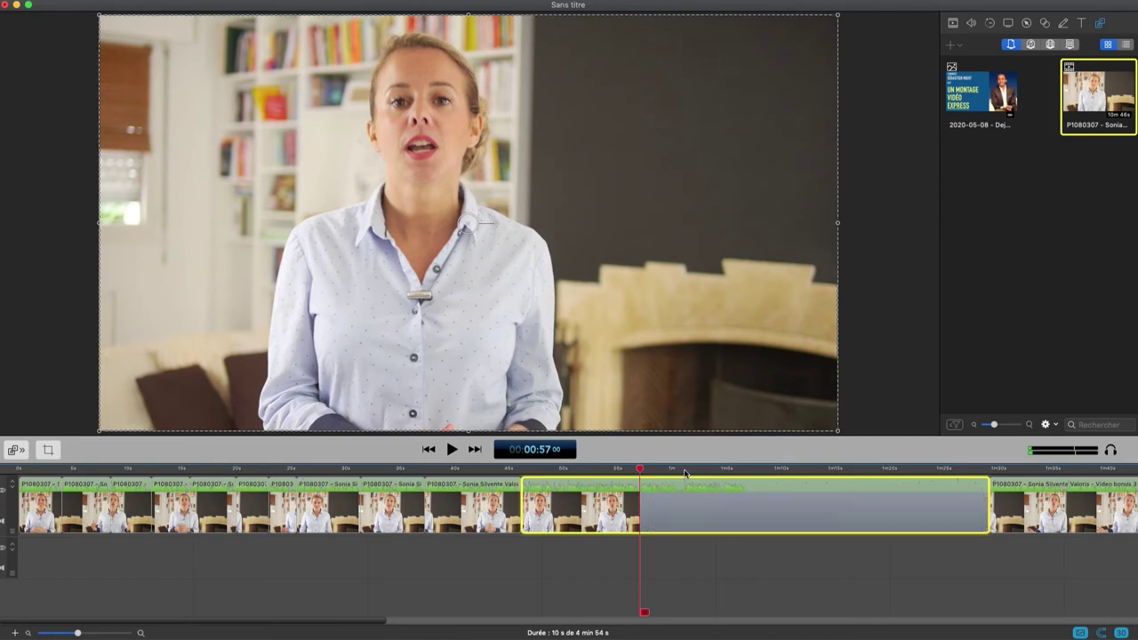
left_click_drag(812, 472, 822, 473)
left_click(909, 485)
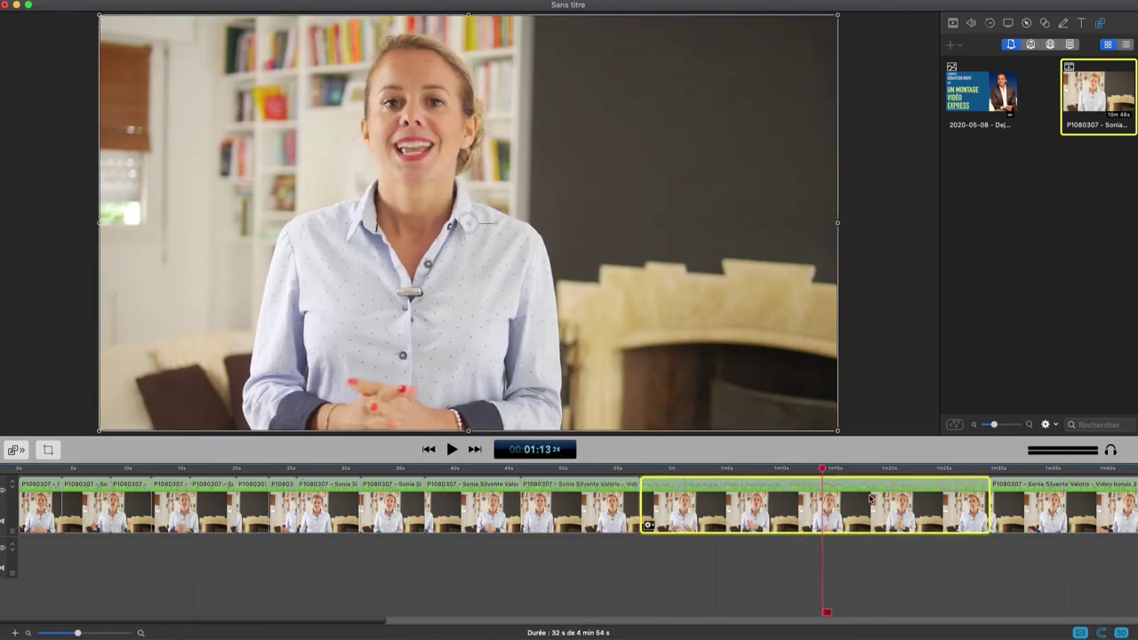
key("alt+bracketright")
- Split the long clip that starts at about 1:29 at 1:45:01
left_click_drag(322, 625, 502, 626)
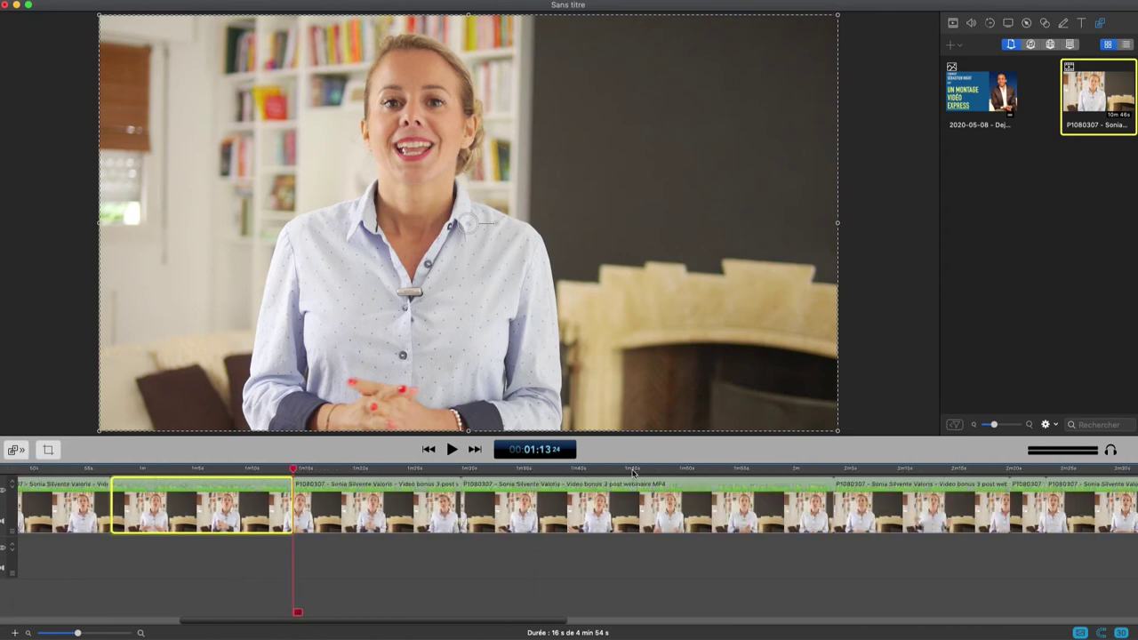
left_click(641, 487)
key("super+b")
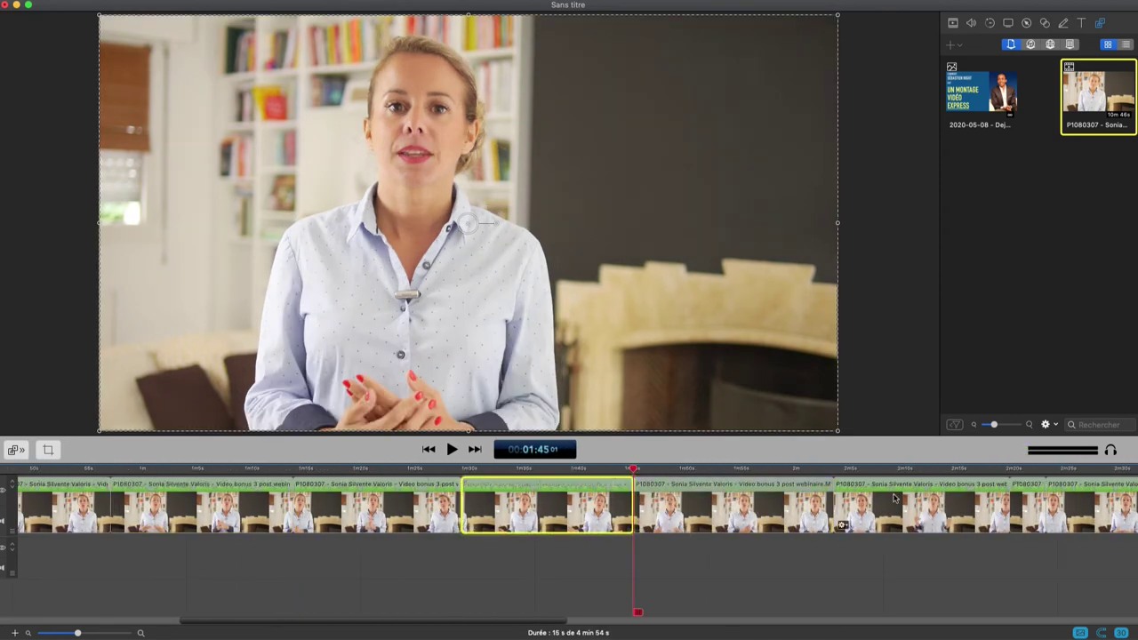
- Split the long clip that starts at about 2:23 at 2:38:26
left_click_drag(259, 621, 450, 622)
left_click(474, 498)
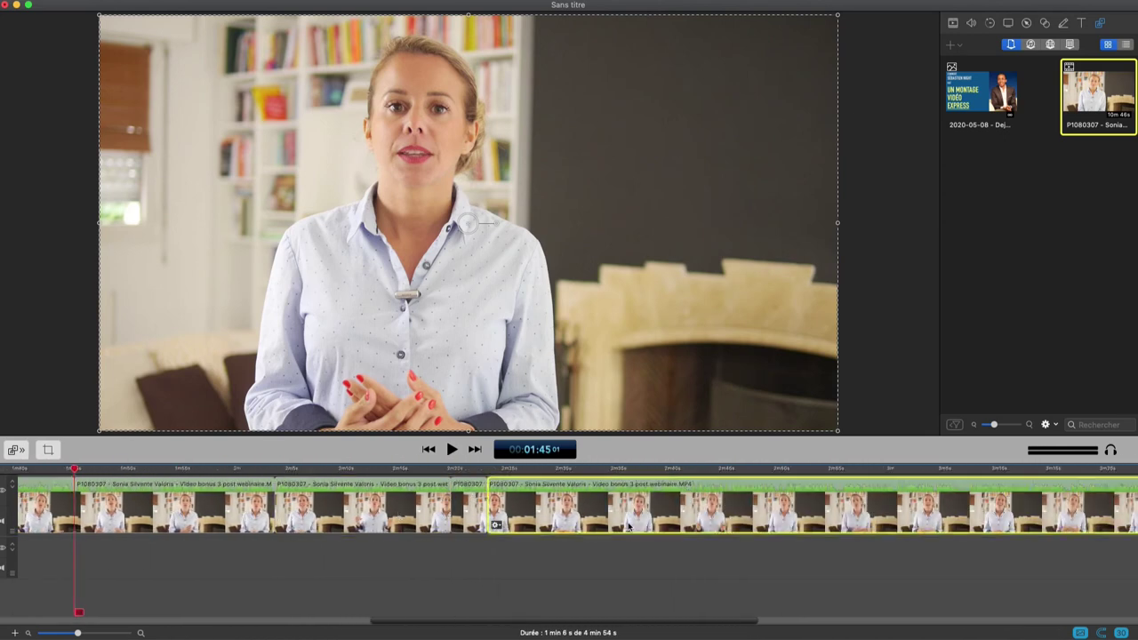
left_click(673, 484)
left_click(662, 469)
key("super+b")
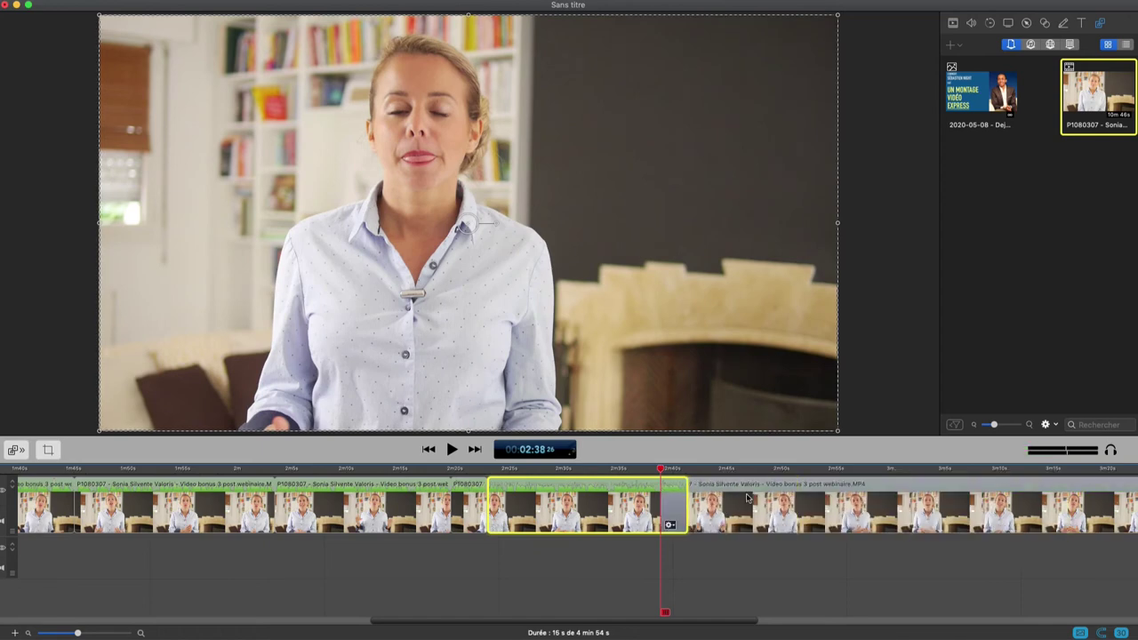
- Check the speech around 3:00 in the clip starting at about 2:39 and split that clip at 3:00:17
left_click(880, 495)
left_click(896, 469)
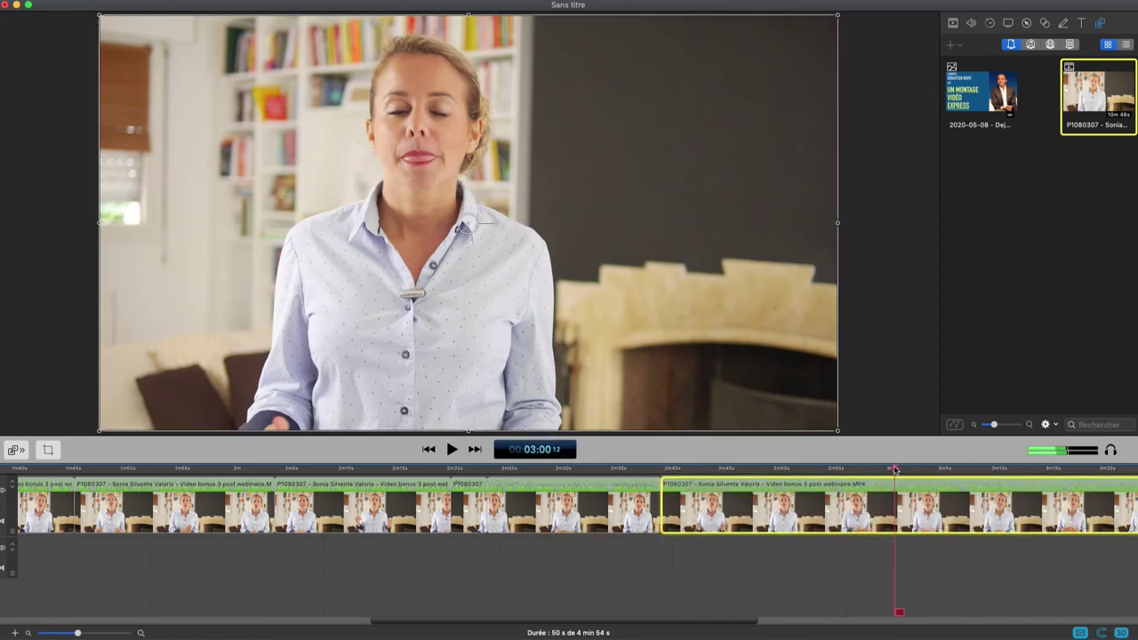
key("space")
key("space")
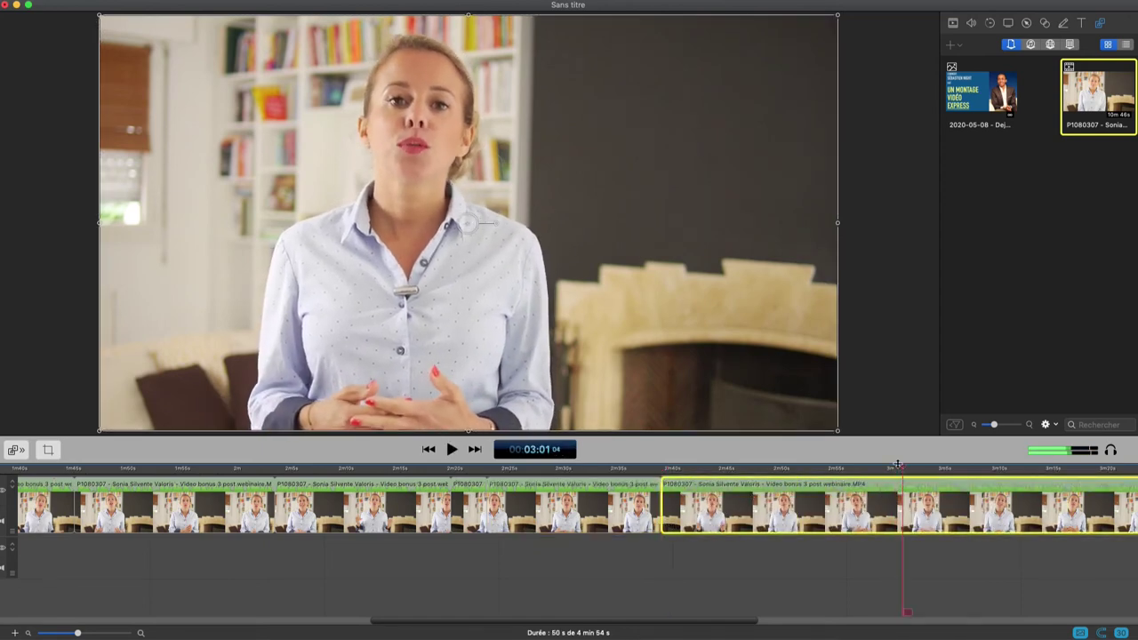
left_click(896, 471)
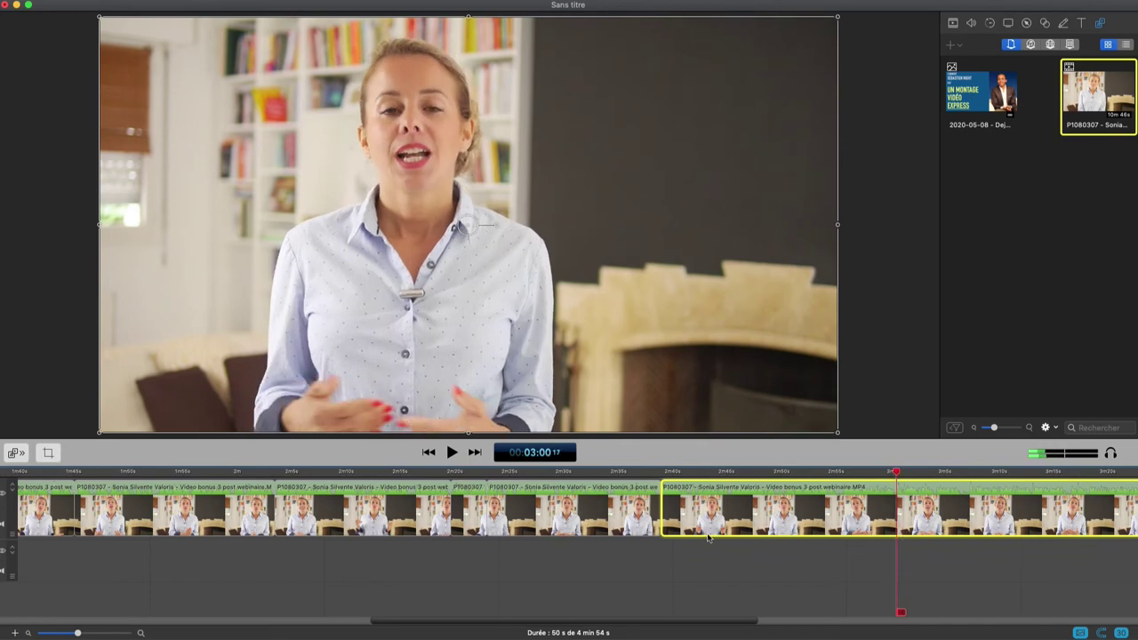
key("super+b")
- Split the clip starting at about 3:00 at 3:18:04 and the one starting at about 3:29 at 3:39:14
left_click_drag(377, 622, 567, 622)
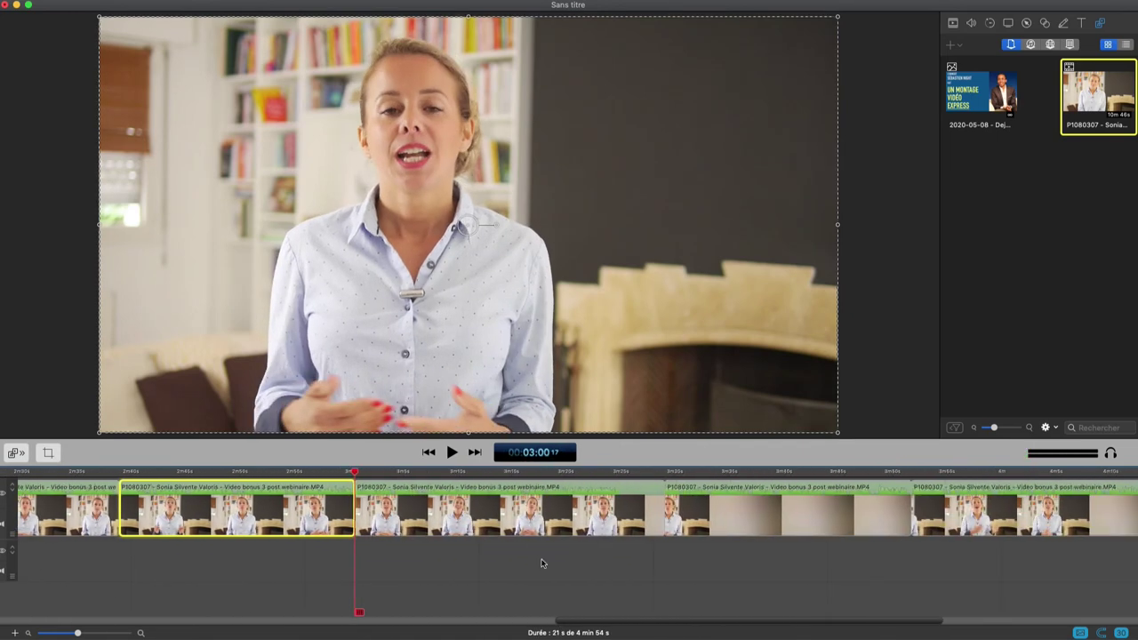
left_click(548, 464)
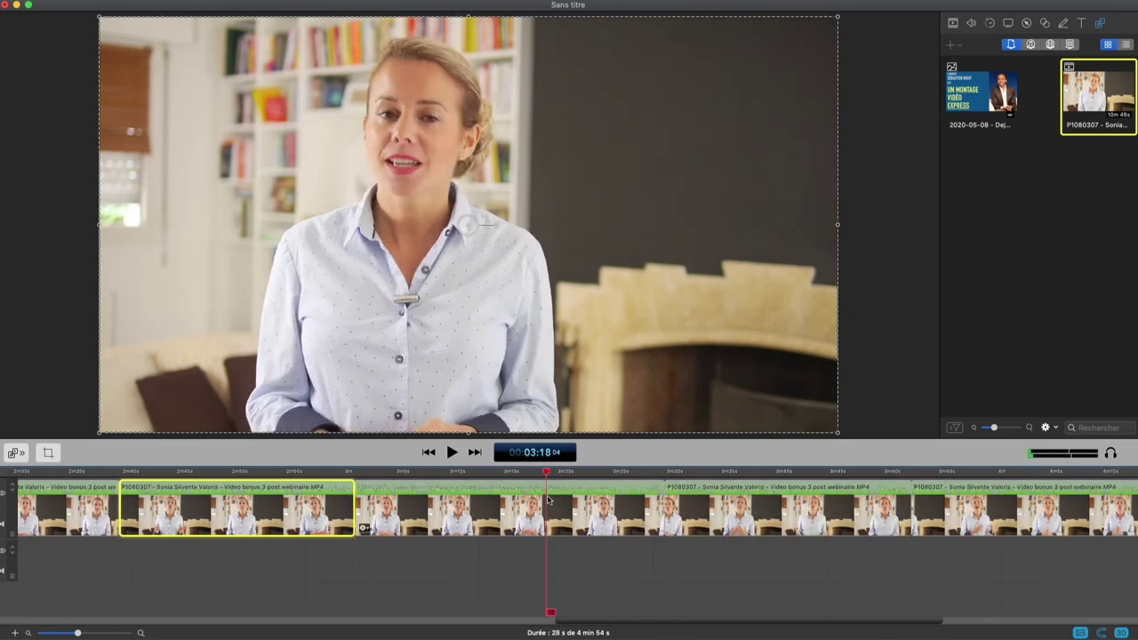
key("super+b")
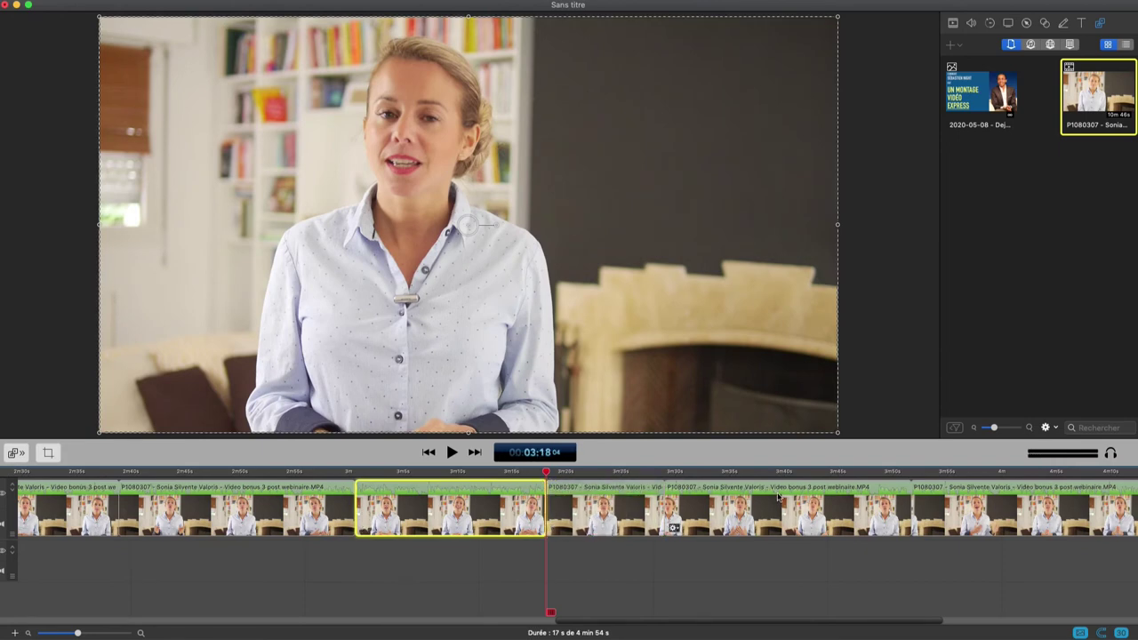
left_click(778, 498)
left_click(780, 471)
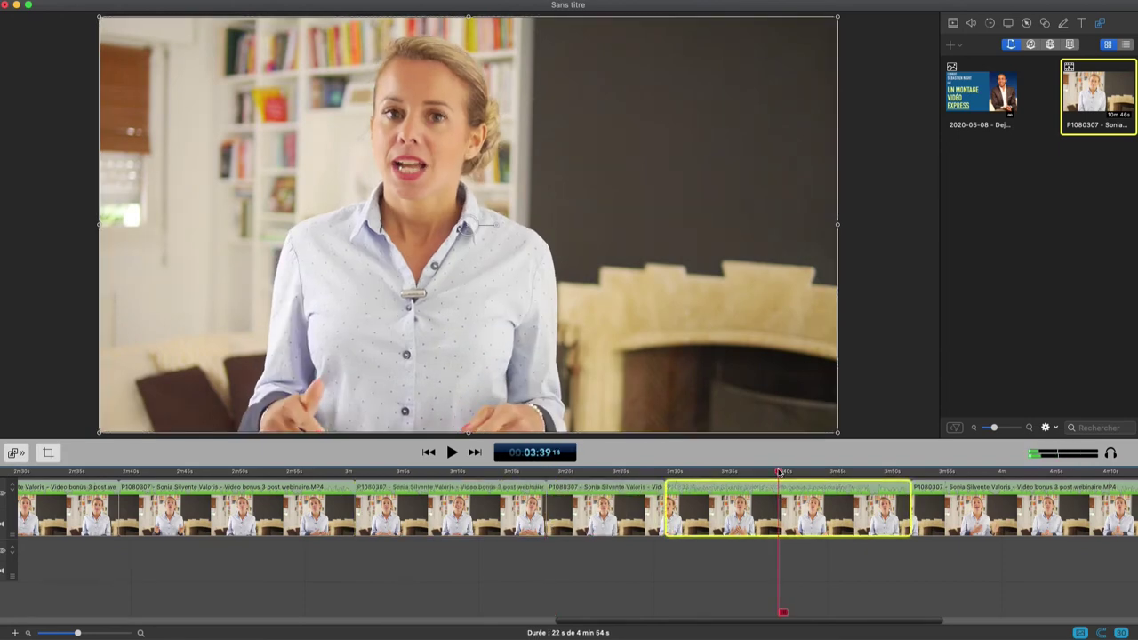
key("super+b")
- Split the long final clip that starts at about 3:52 at 4:15:06
left_click_drag(820, 621, 938, 622)
left_click(796, 472)
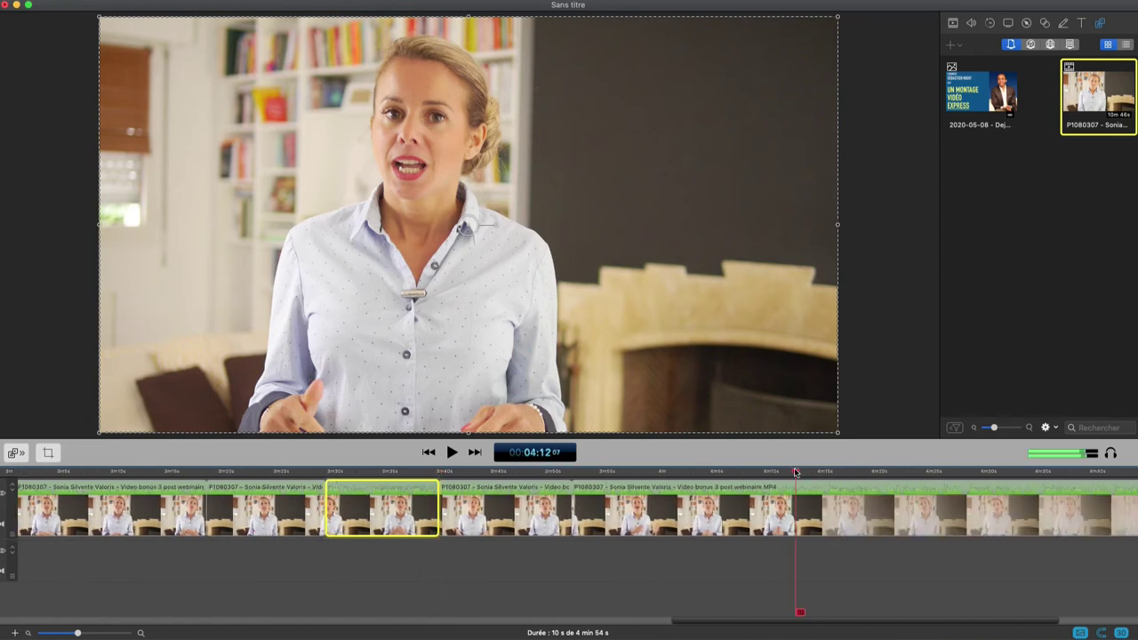
left_click(825, 473)
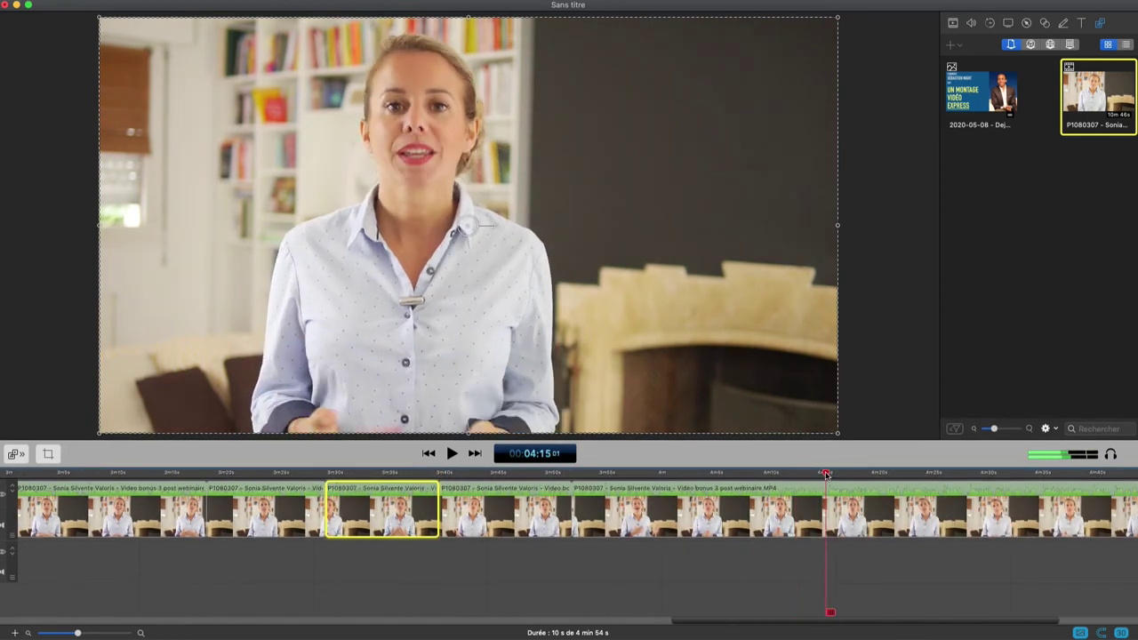
left_click(830, 502)
left_click(828, 473)
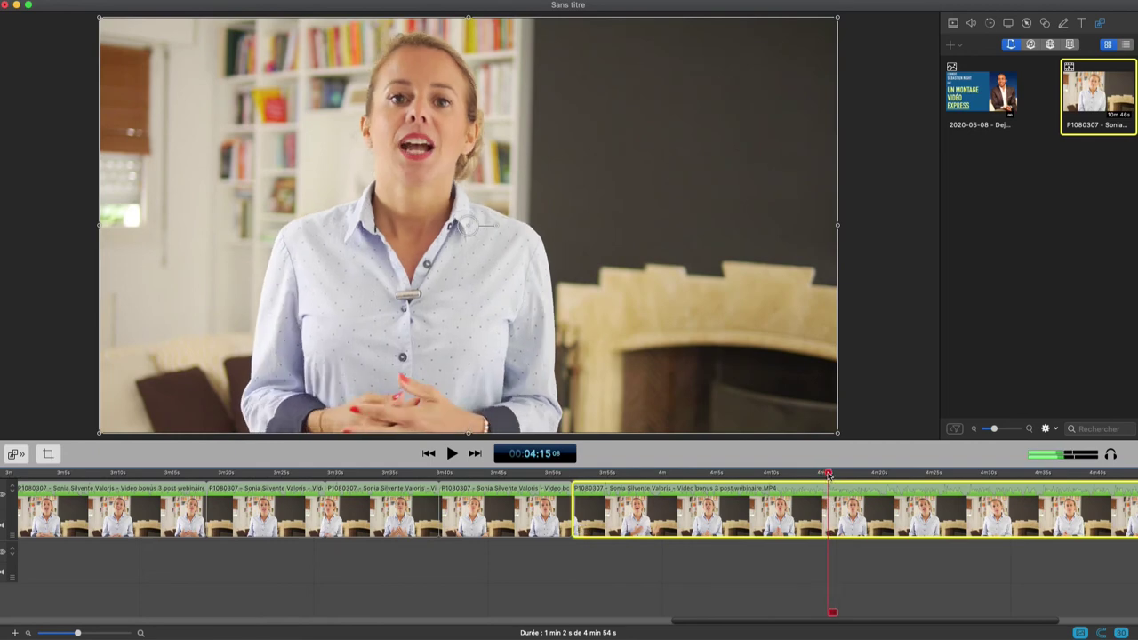
left_click(827, 473)
key("super+b")
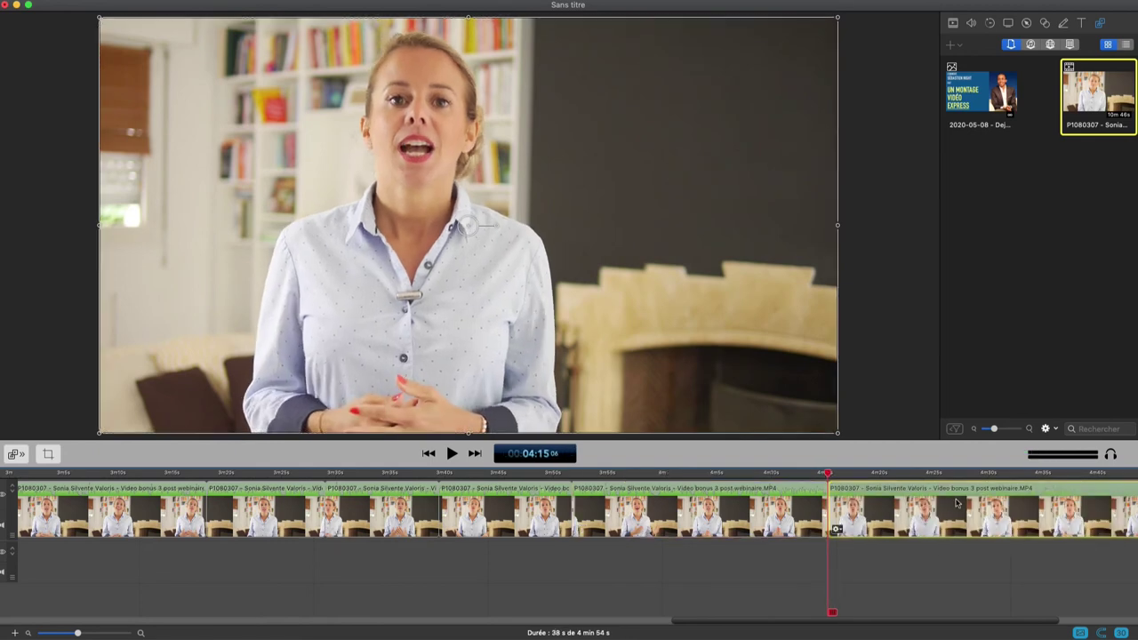
- Split the remainder of the final clip at 4:27:27 and 4:41:13
left_click(958, 497)
left_click(964, 473)
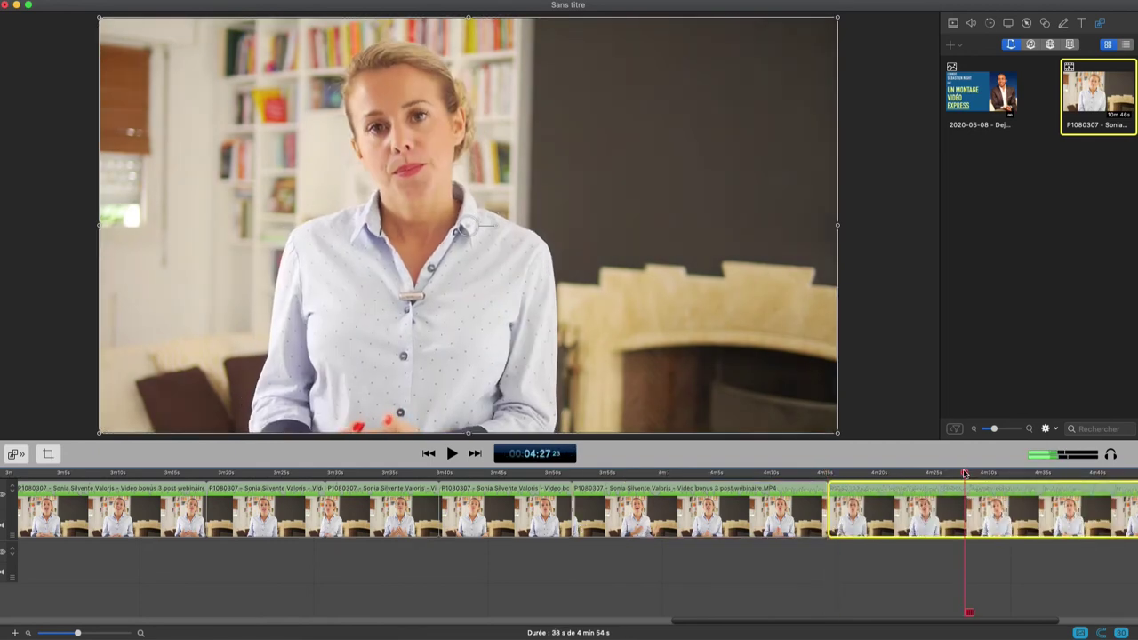
key("super+b")
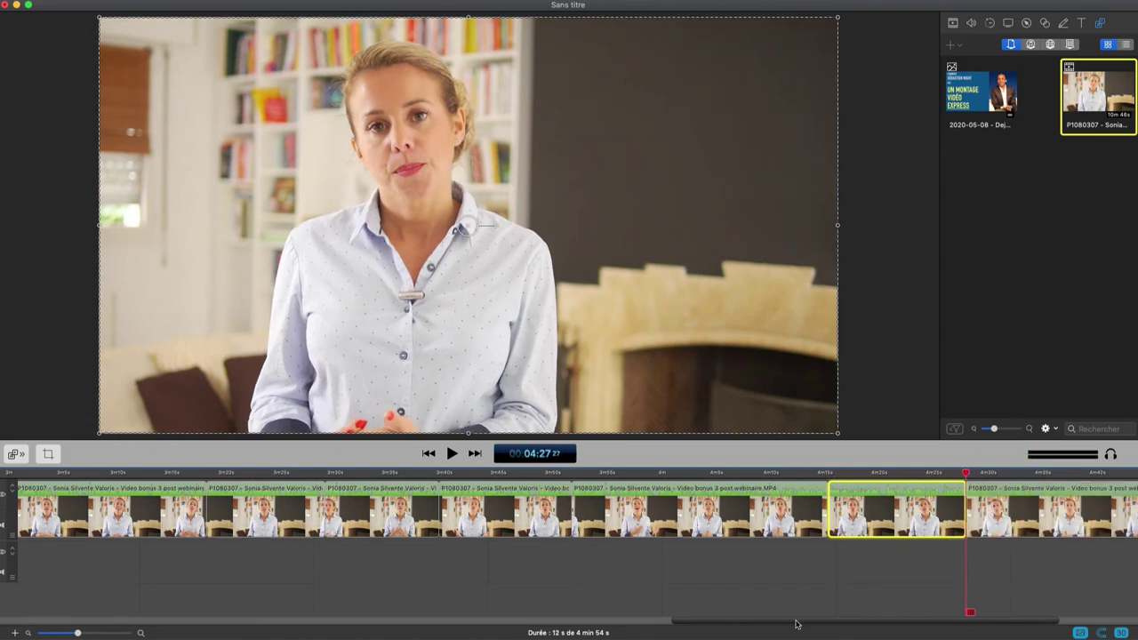
left_click_drag(794, 619, 848, 623)
left_click(954, 474)
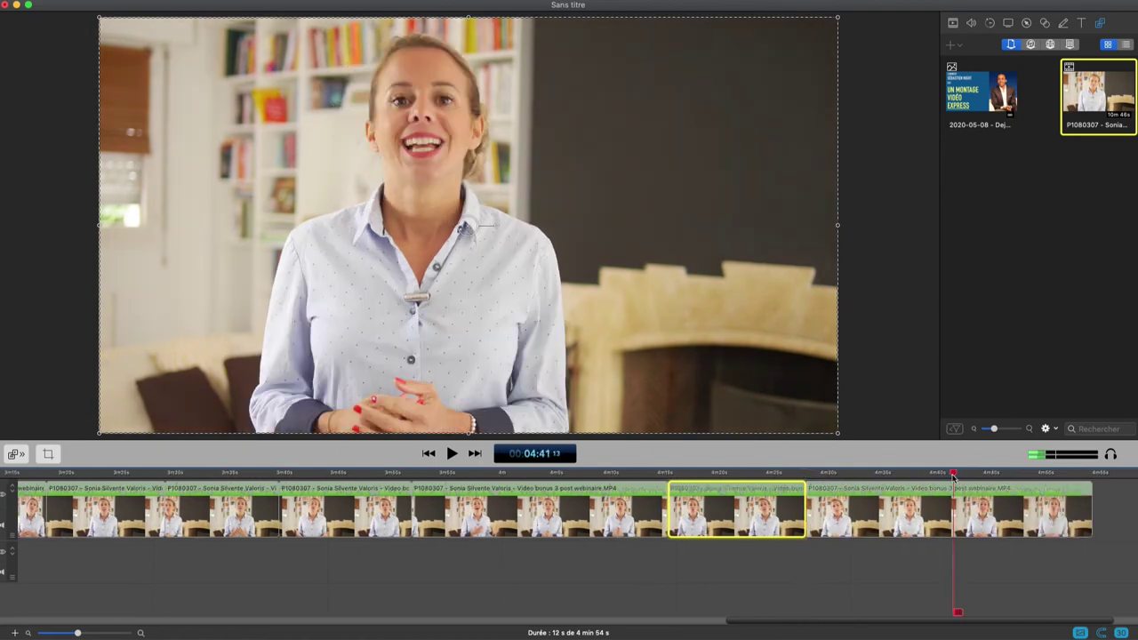
left_click(955, 497)
key("super+b")
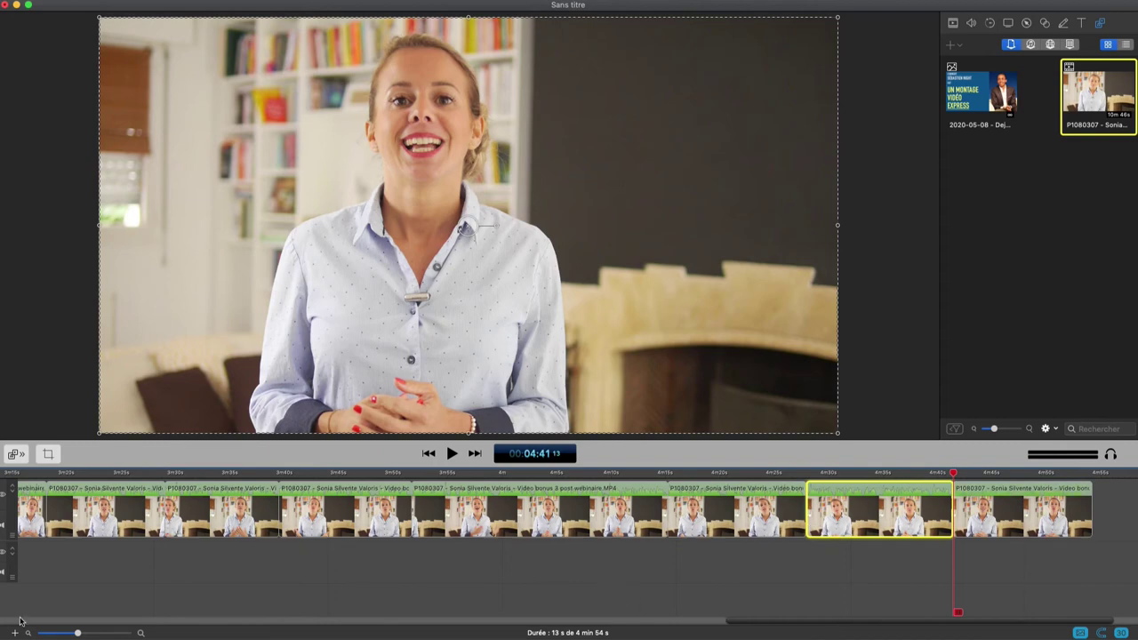
- Return the playhead to the start of the timeline and bring the opening clips into view
left_click(58, 634)
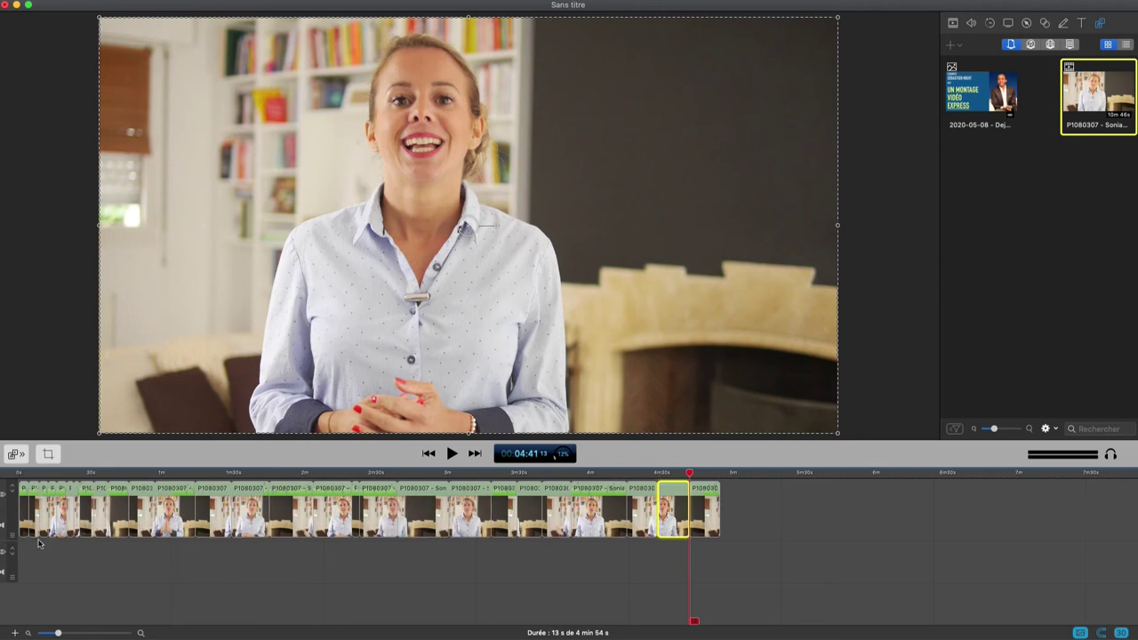
left_click(22, 473)
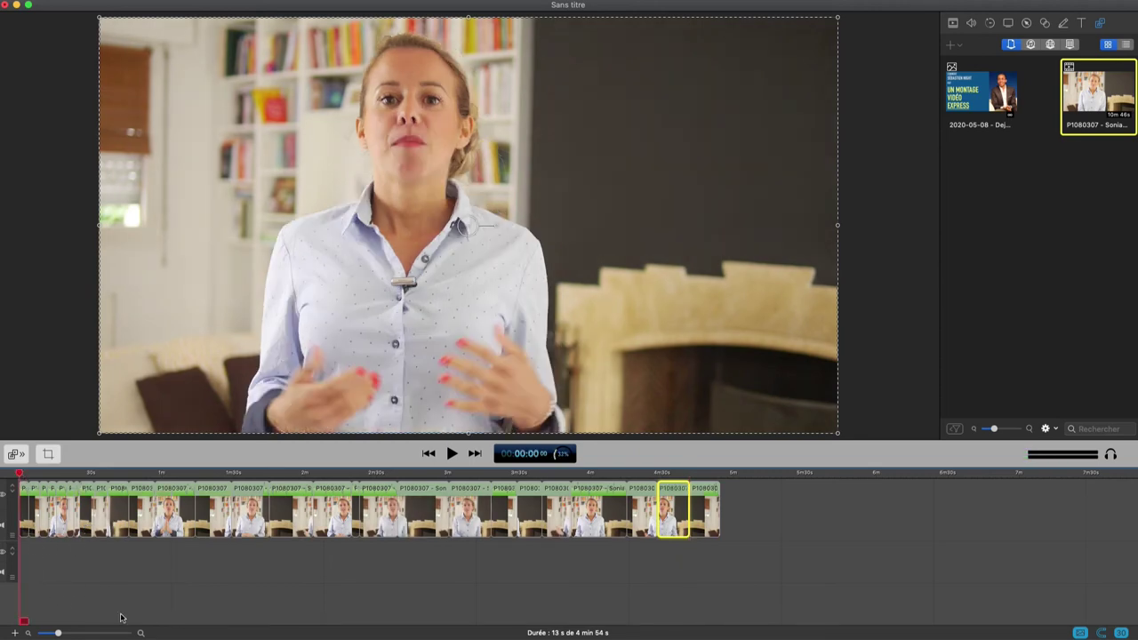
left_click(141, 633)
left_click(140, 633)
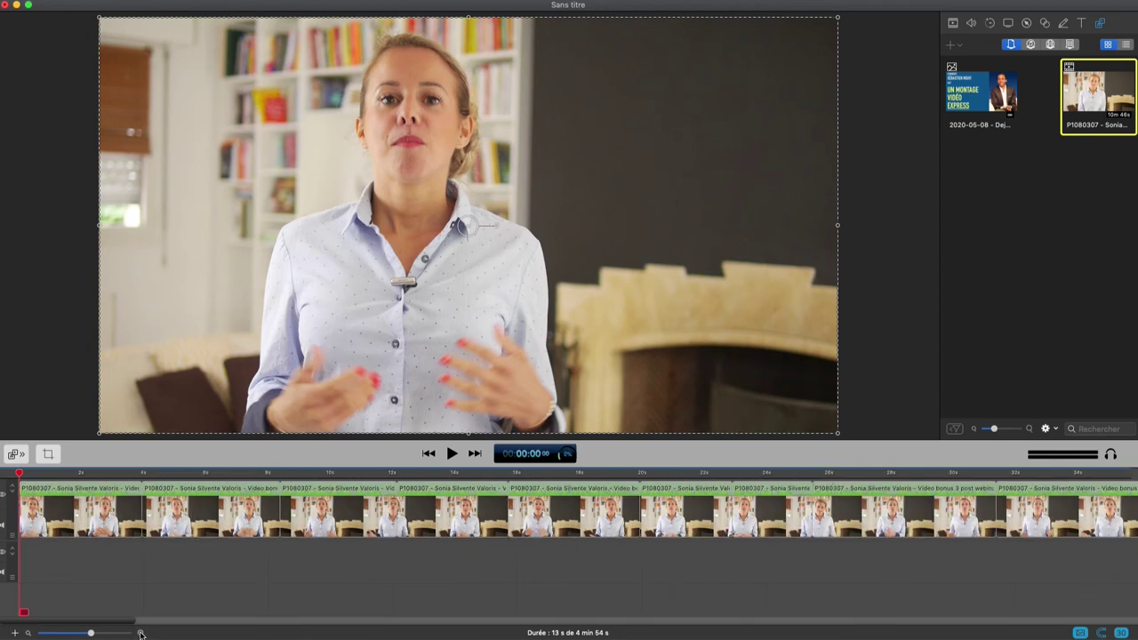
left_click(223, 515)
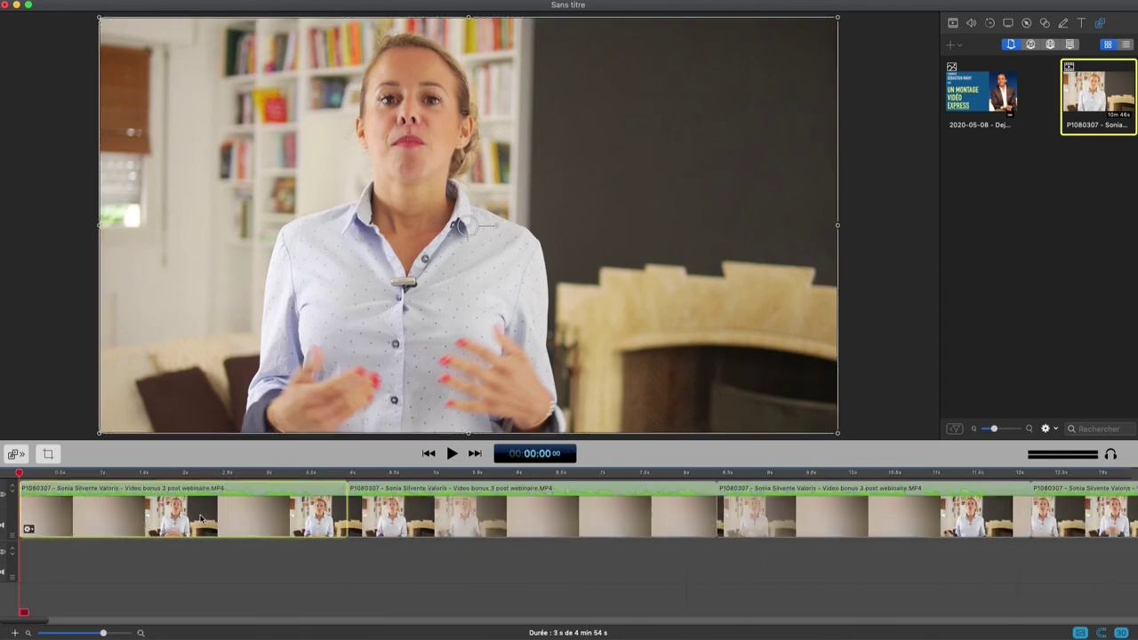
left_click(454, 513)
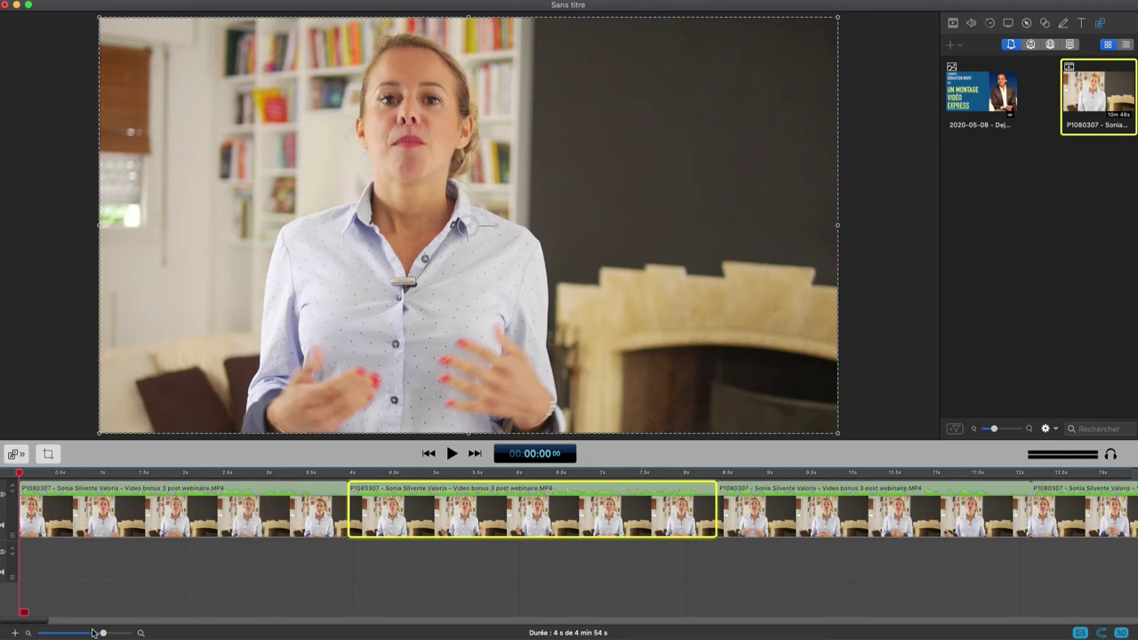
- Select every other clip along the whole timeline, starting with the first clip and ending with the last one
left_click_drag(93, 632, 71, 633)
left_click(29, 509)
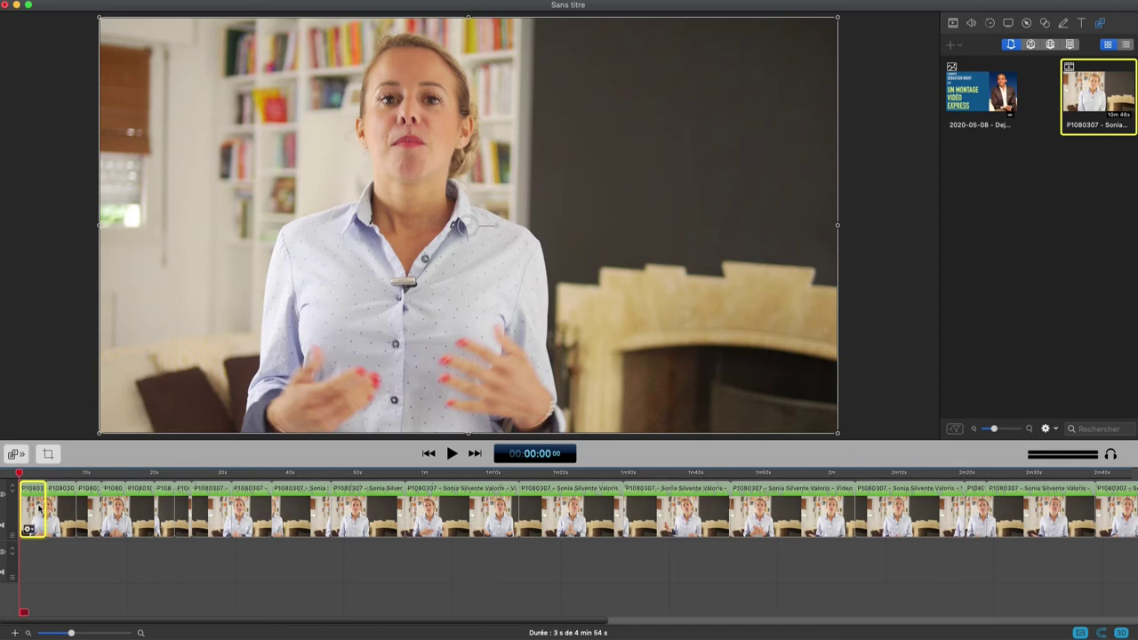
left_click(89, 509, "super")
left_click(142, 508, "super")
left_click(182, 508, "super")
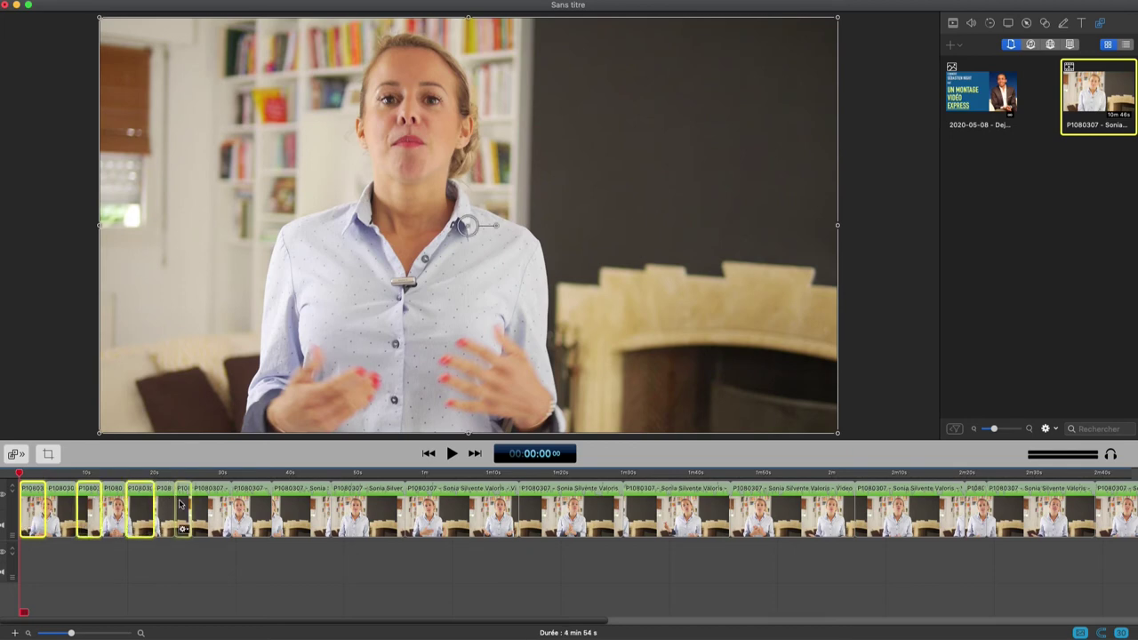
left_click(239, 503, "super")
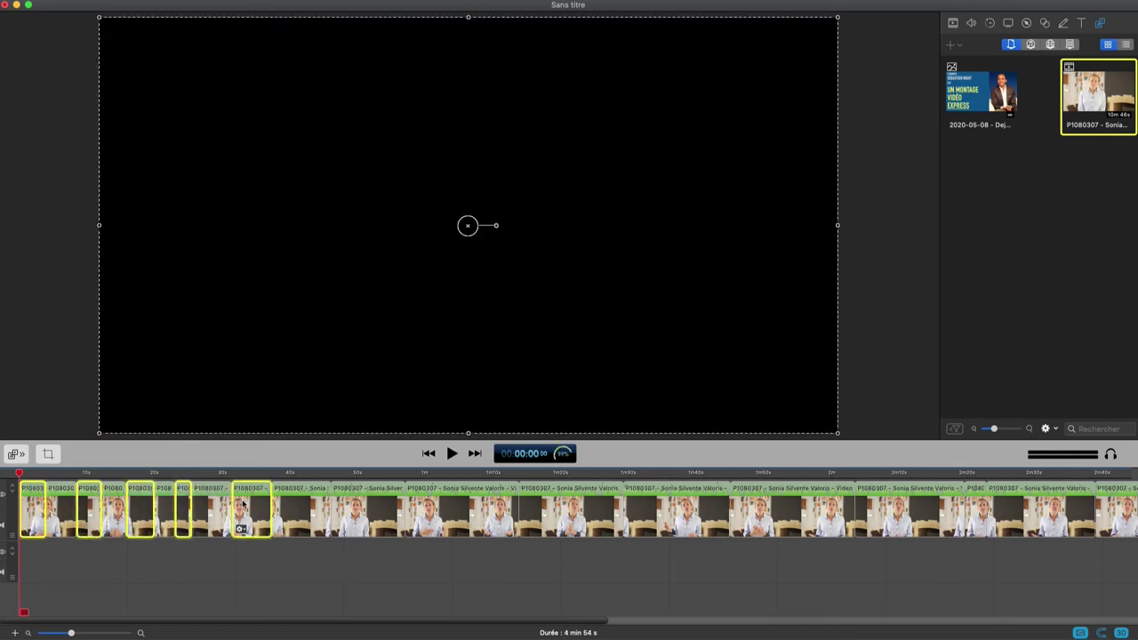
left_click(353, 503, "super")
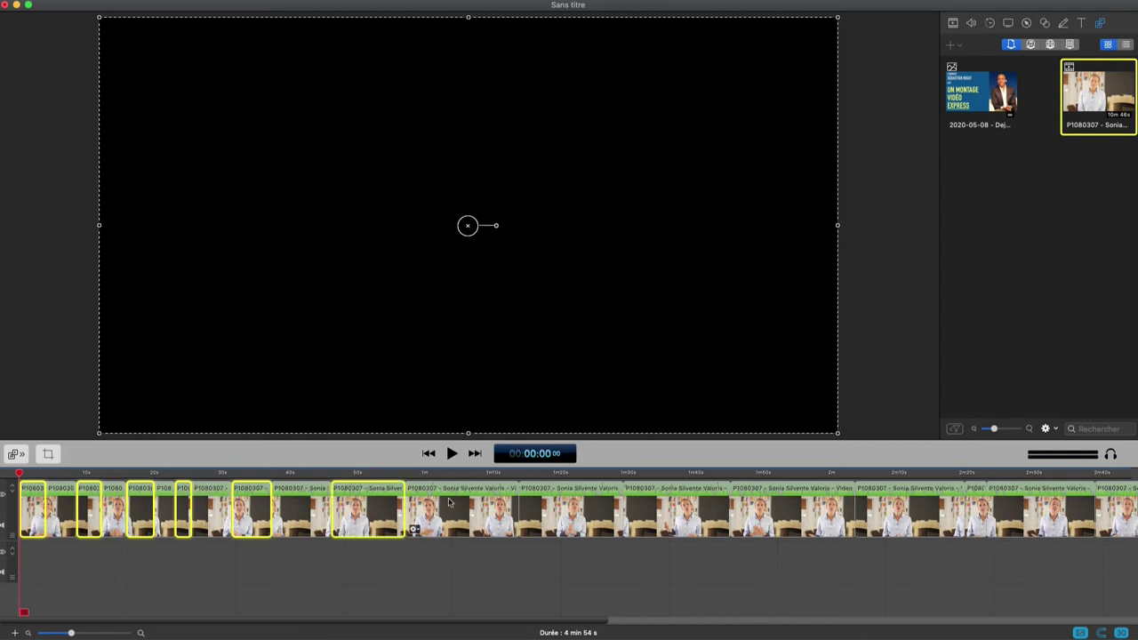
left_click(539, 500, "super")
left_click(737, 500, "super")
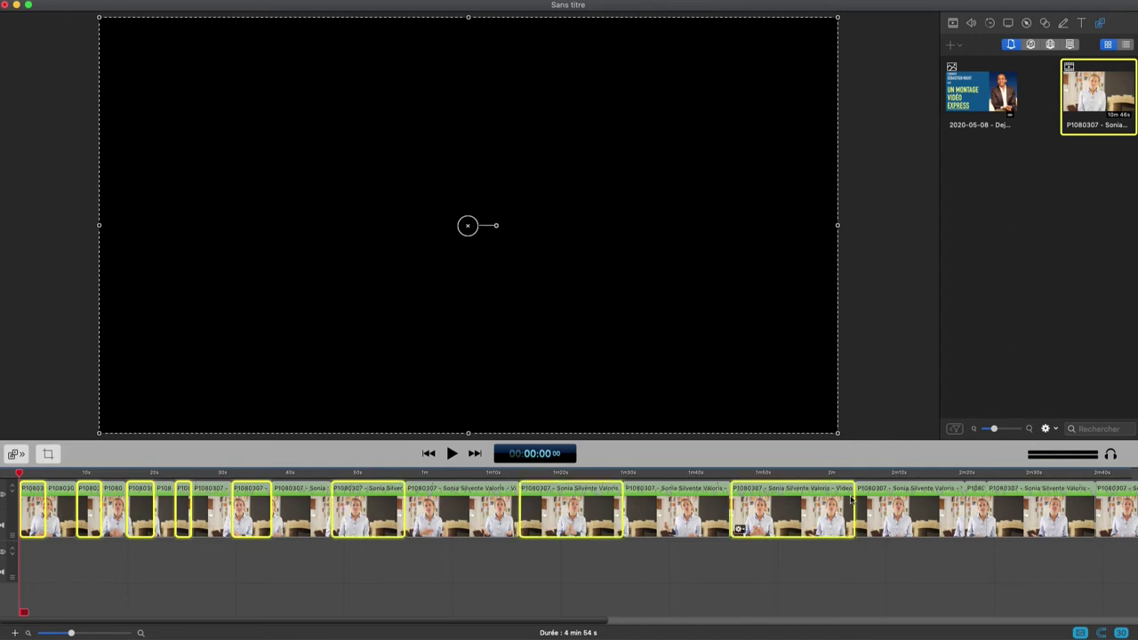
left_click(983, 500, "super")
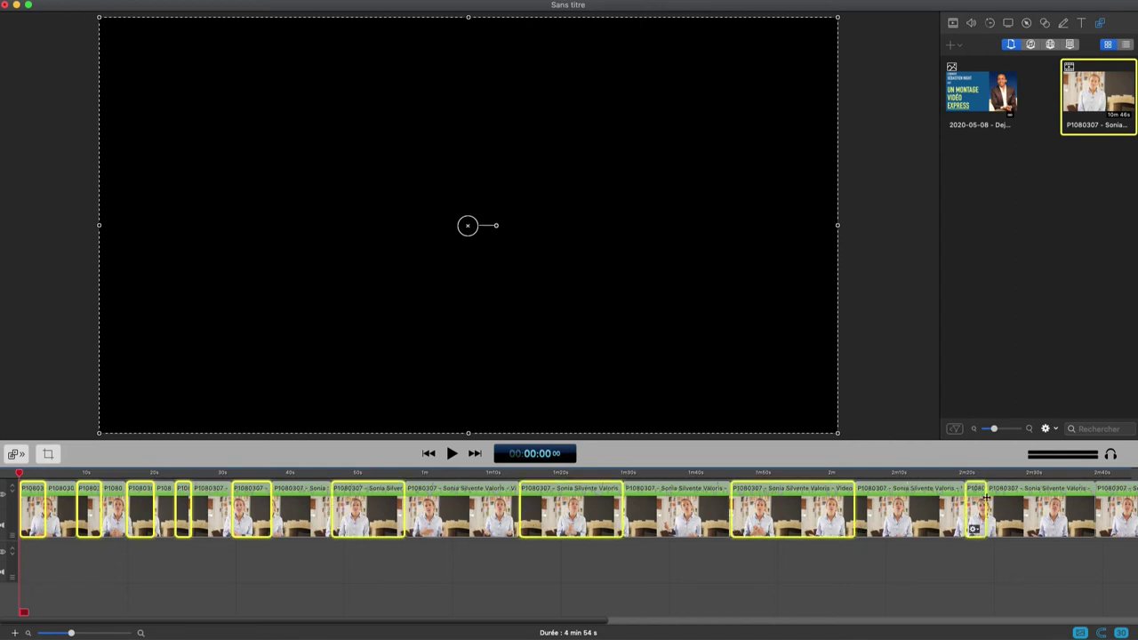
left_click(1102, 498, "super")
left_click_drag(464, 626, 743, 587)
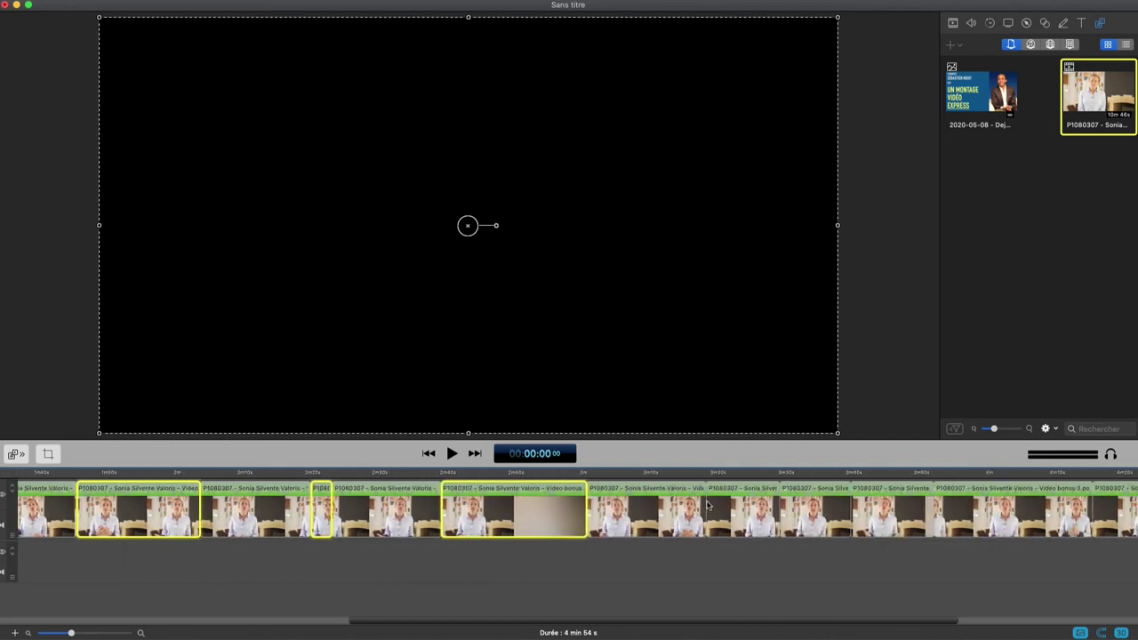
left_click(742, 499, "super")
left_click(875, 508, "super")
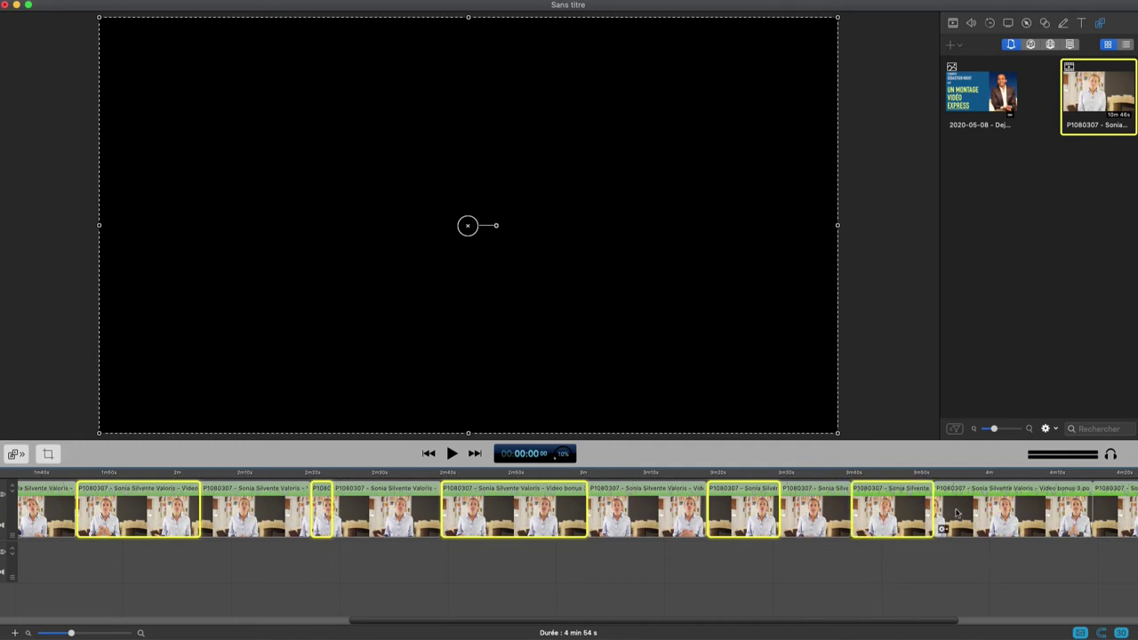
left_click(1106, 503, "super")
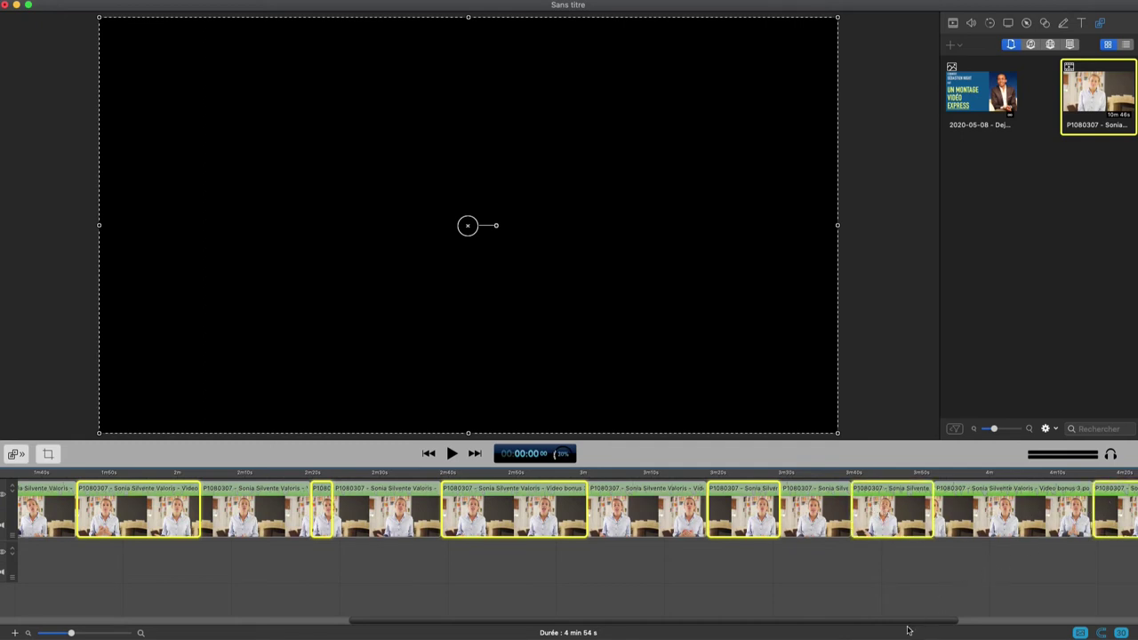
left_click_drag(910, 629, 1013, 533)
left_click(979, 517, "super")
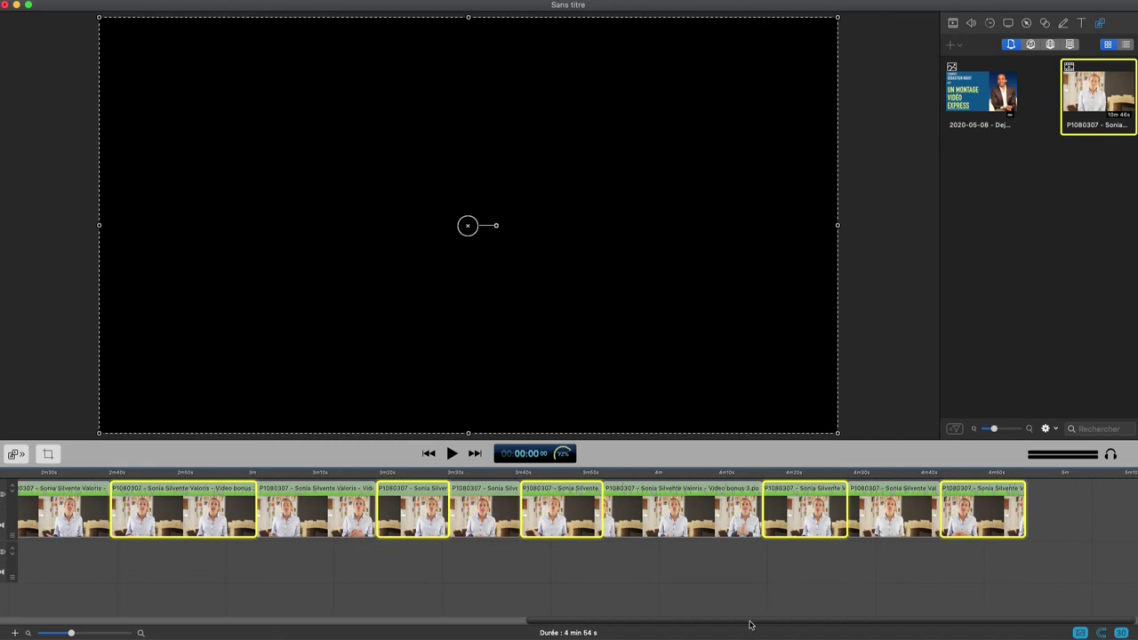
left_click_drag(749, 619, 201, 634)
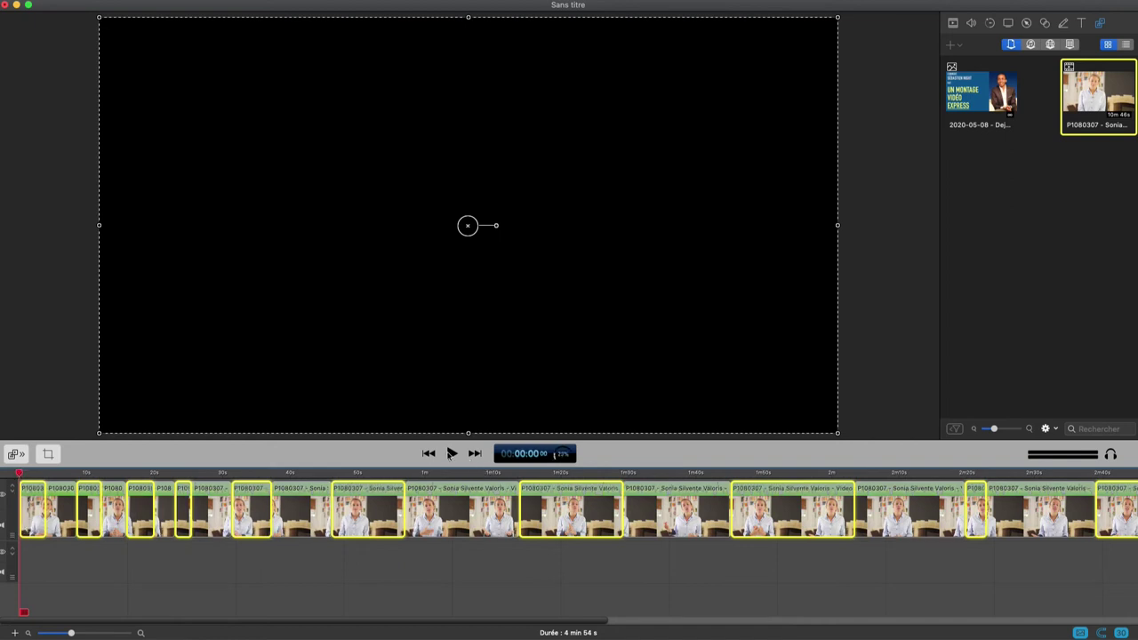
- Preview the opening frames and set the video scale of all the selected clips to 83%
left_click(451, 454)
left_click(451, 454)
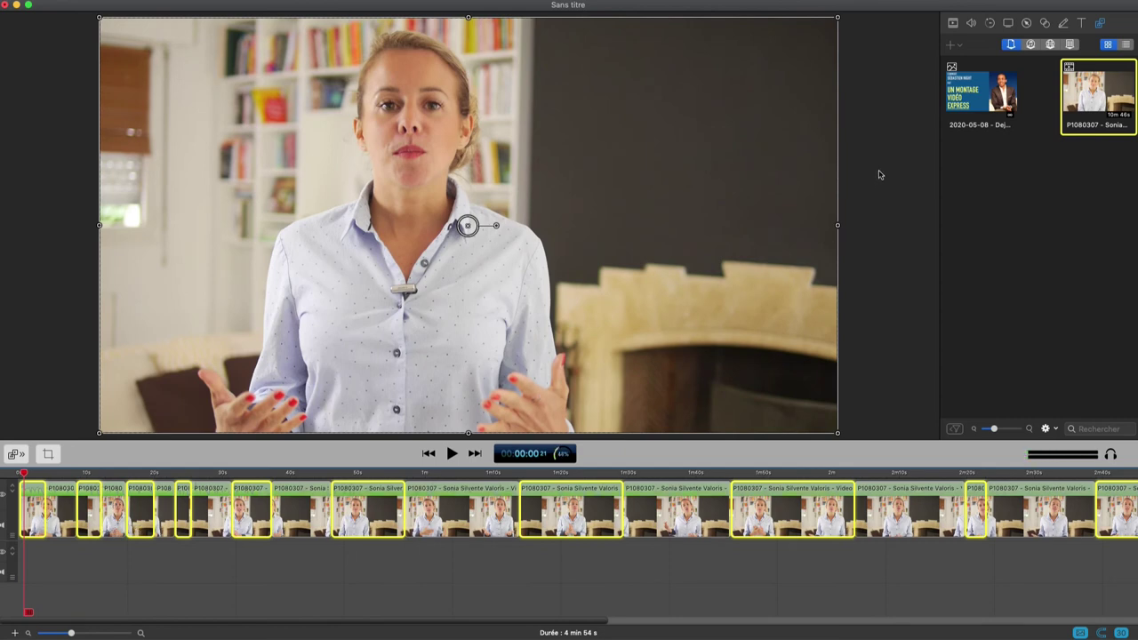
left_click(952, 24)
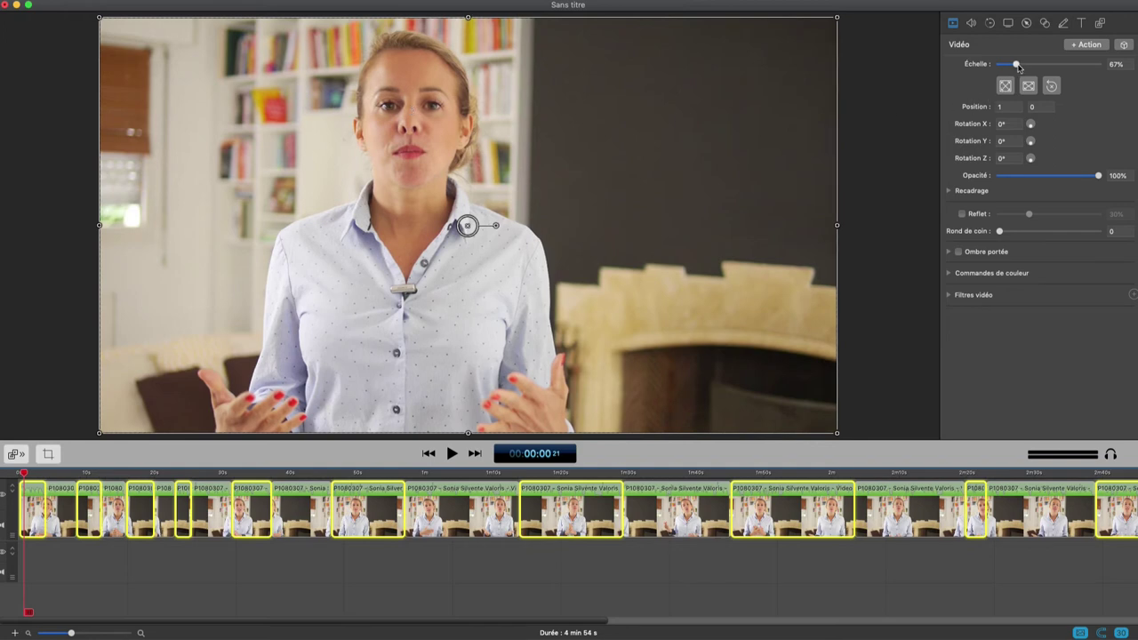
left_click_drag(1018, 66, 1021, 68)
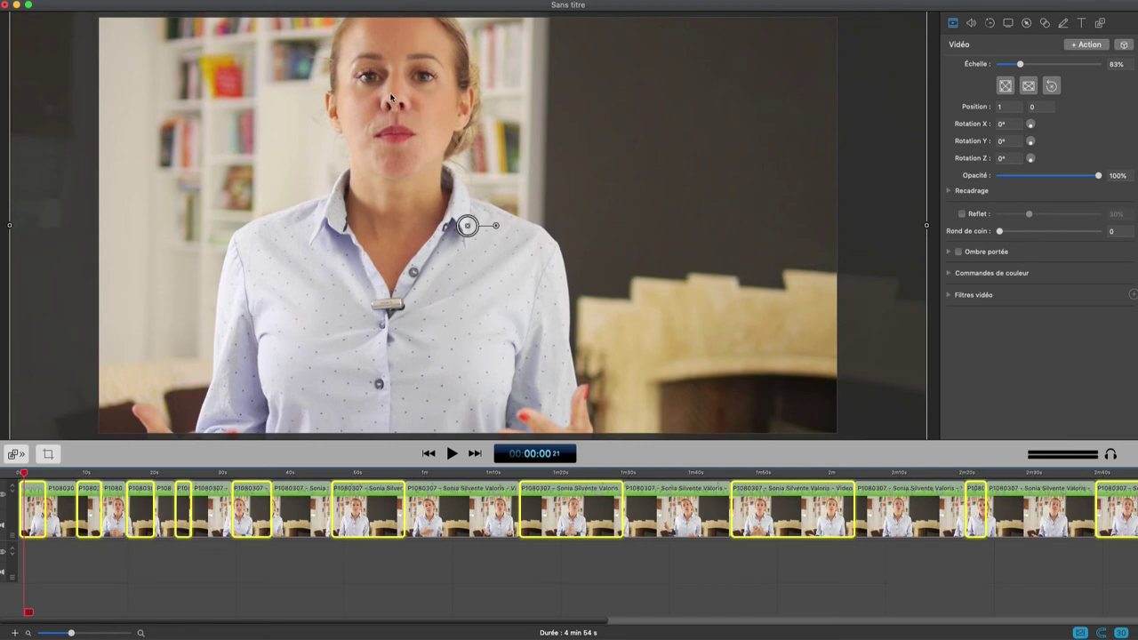
- Try to reposition the enlarged image of the selected clips to 20, -47 and clear the selection
left_click_drag(393, 90, 400, 34)
scroll(424, 50, "down", 3)
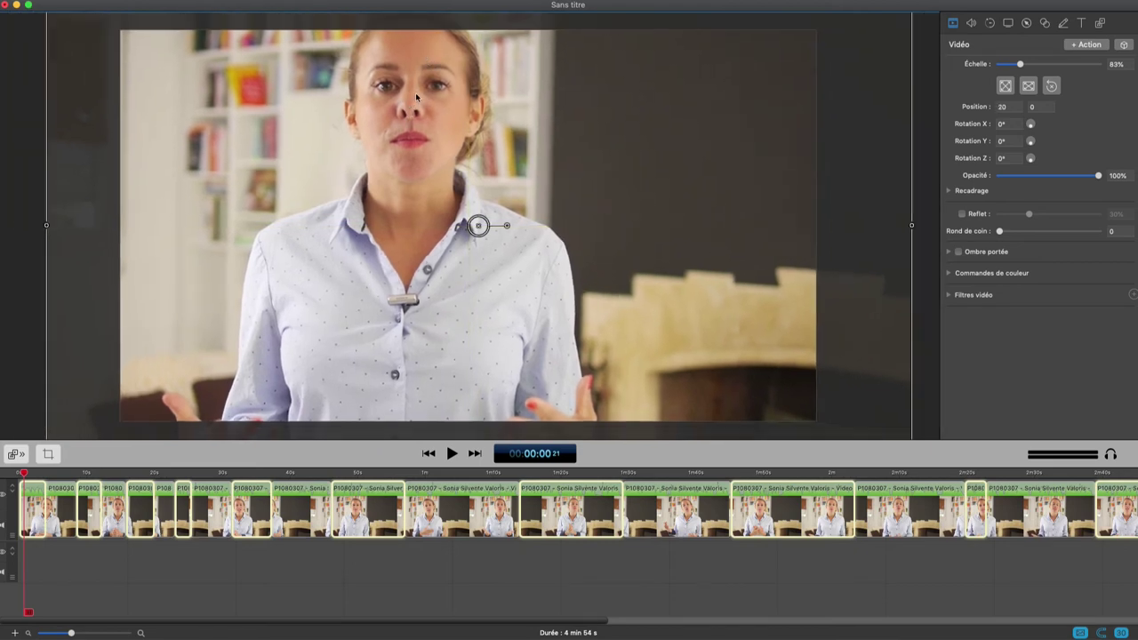
scroll(417, 98, "down", 1)
left_click_drag(418, 96, 418, 120)
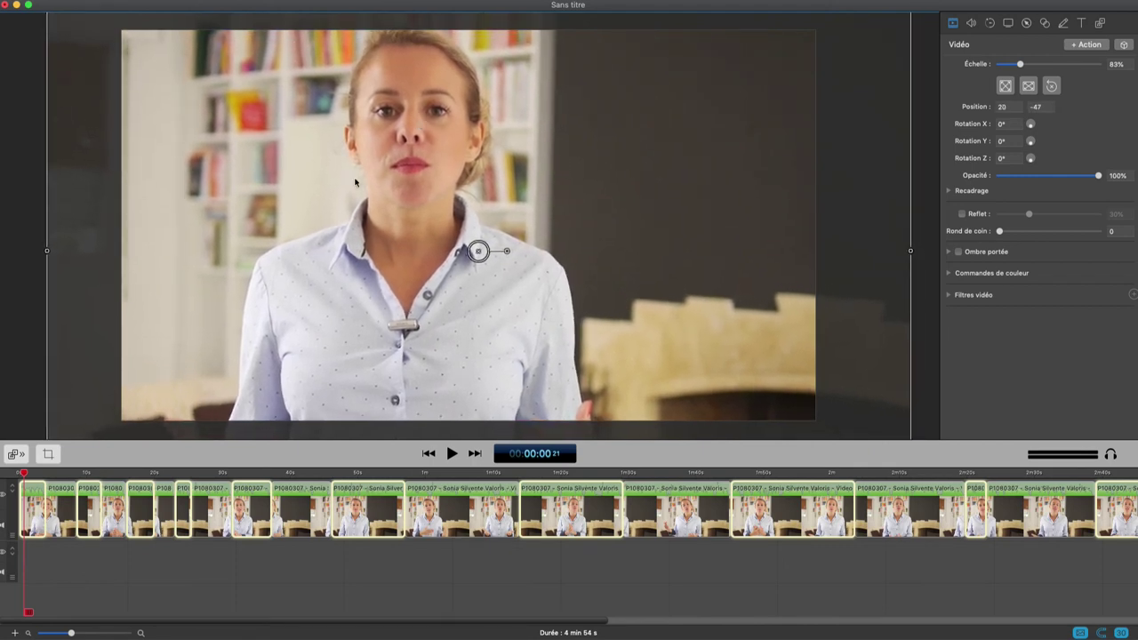
left_click(32, 435)
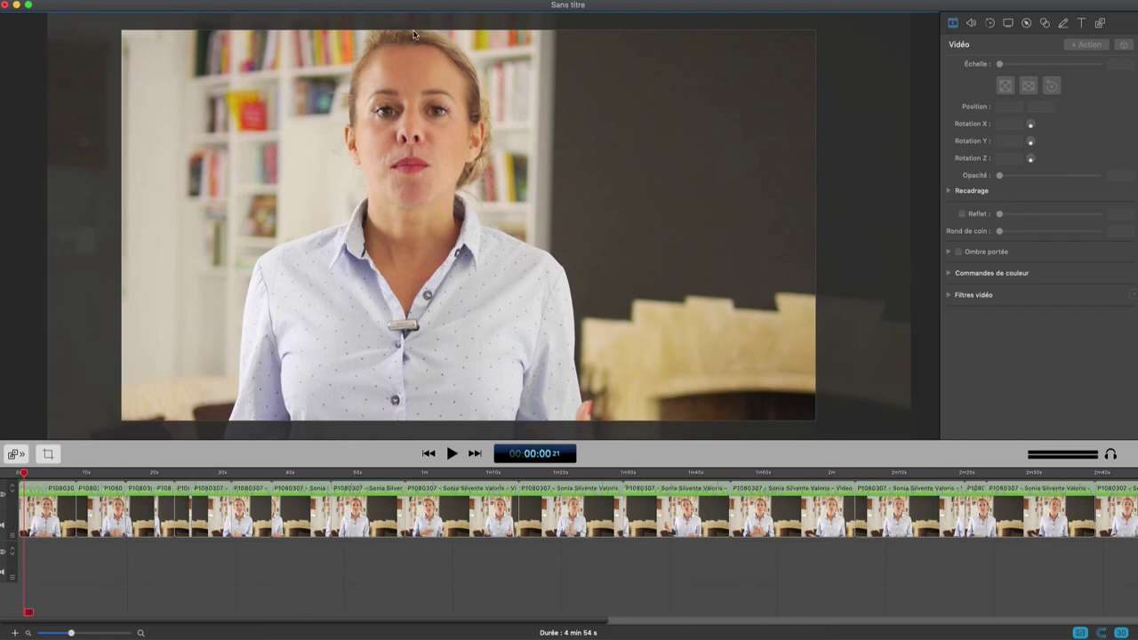
- Compare the framing and video properties of the second clip with the enlarged first clip
left_click(93, 474)
left_click_drag(93, 473, 62, 477)
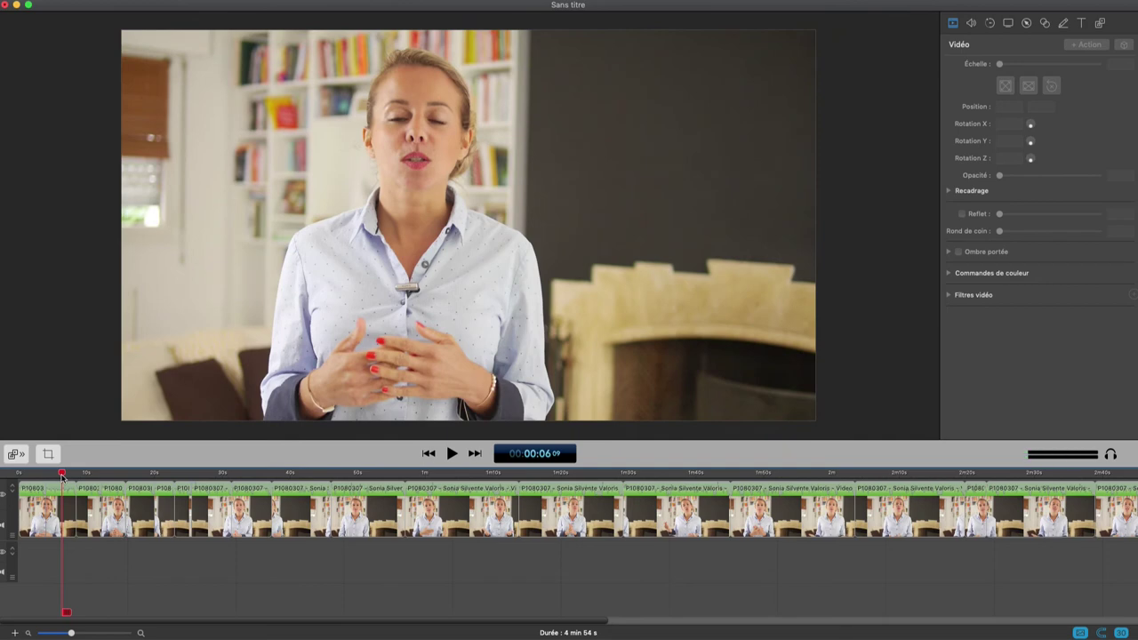
left_click(58, 495)
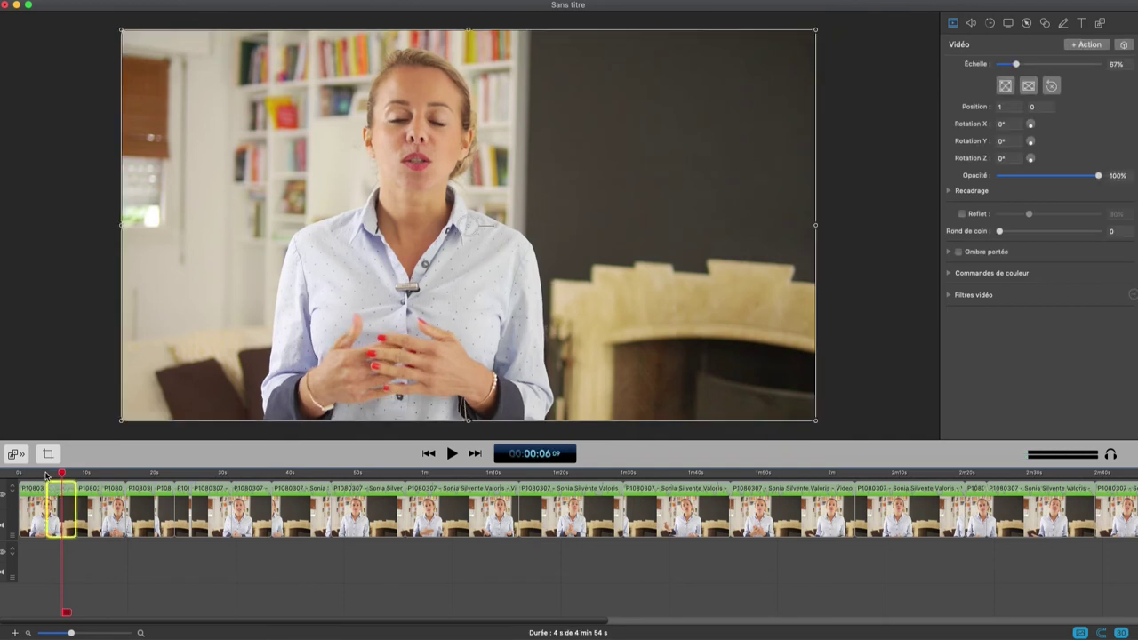
left_click(38, 474)
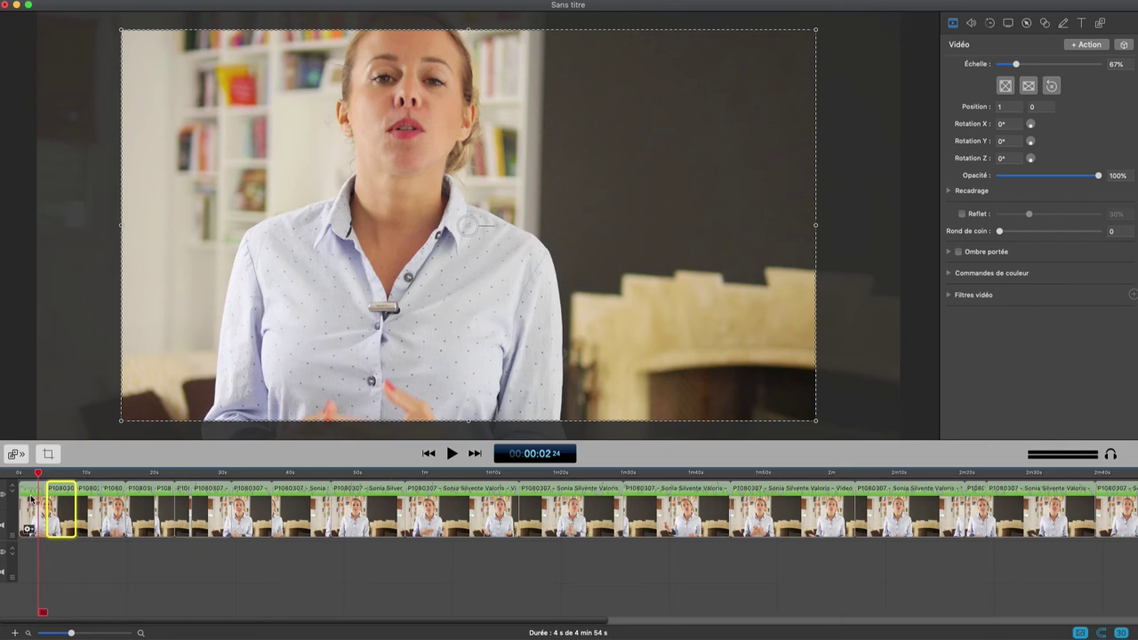
- Reselect every other clip along the whole timeline, from the first clip to the last one
left_click(32, 498)
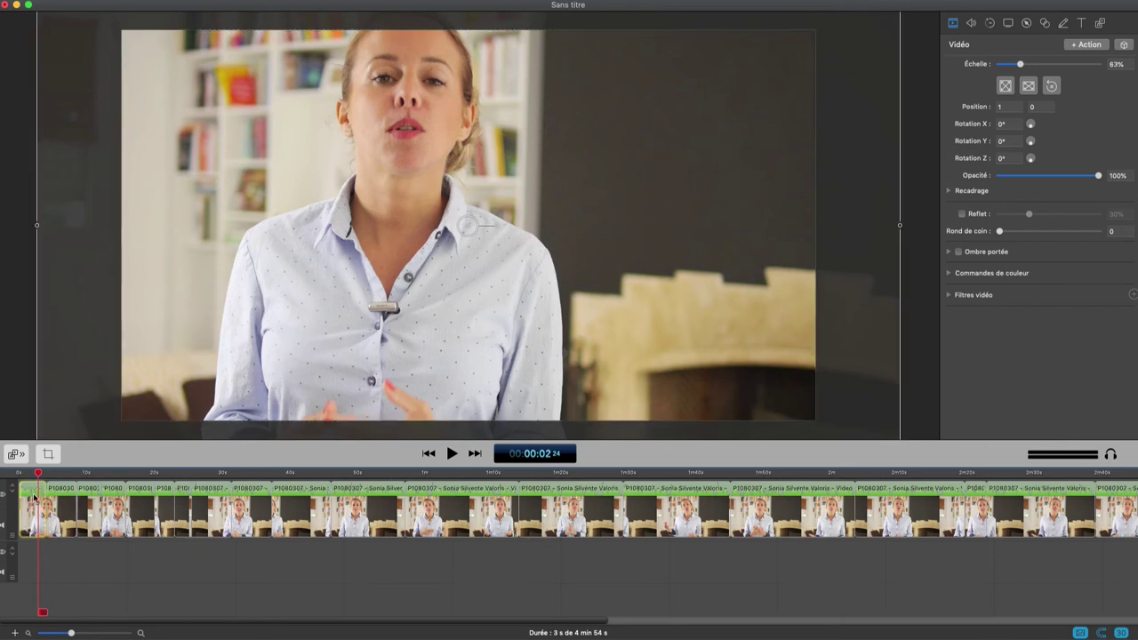
left_click(90, 498, "super")
left_click(142, 503, "super")
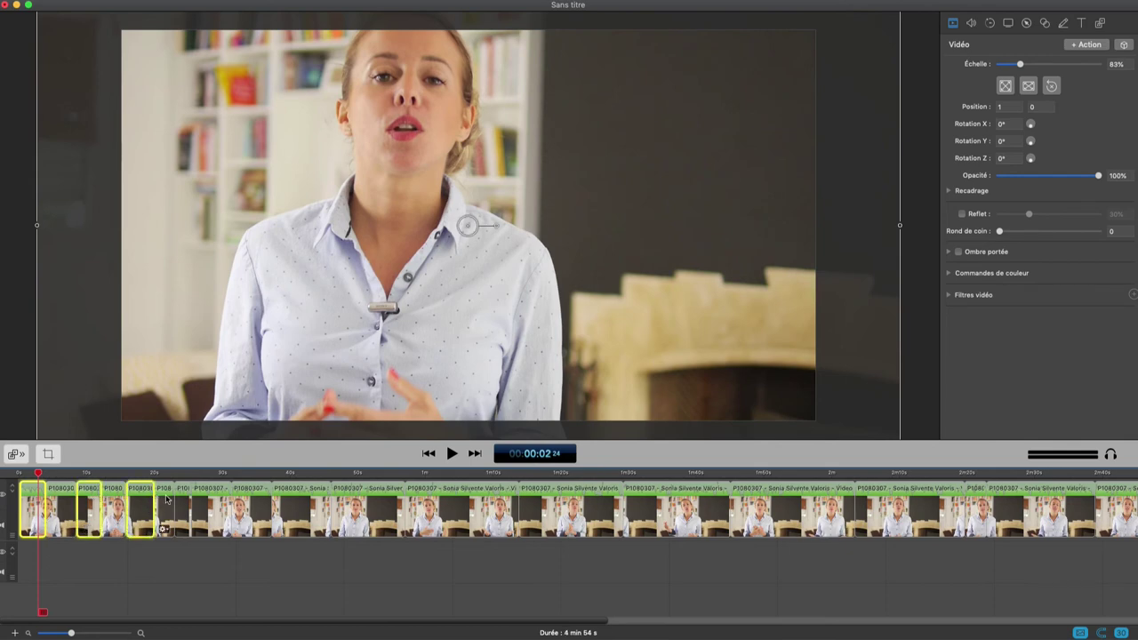
left_click(187, 502, "super")
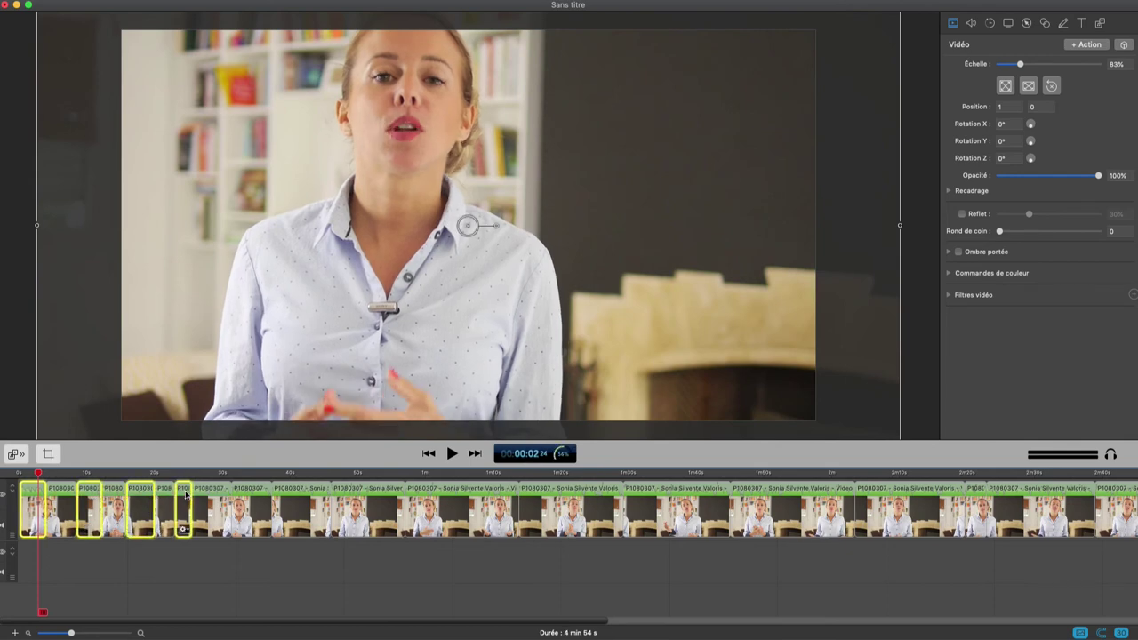
left_click(251, 500, "super")
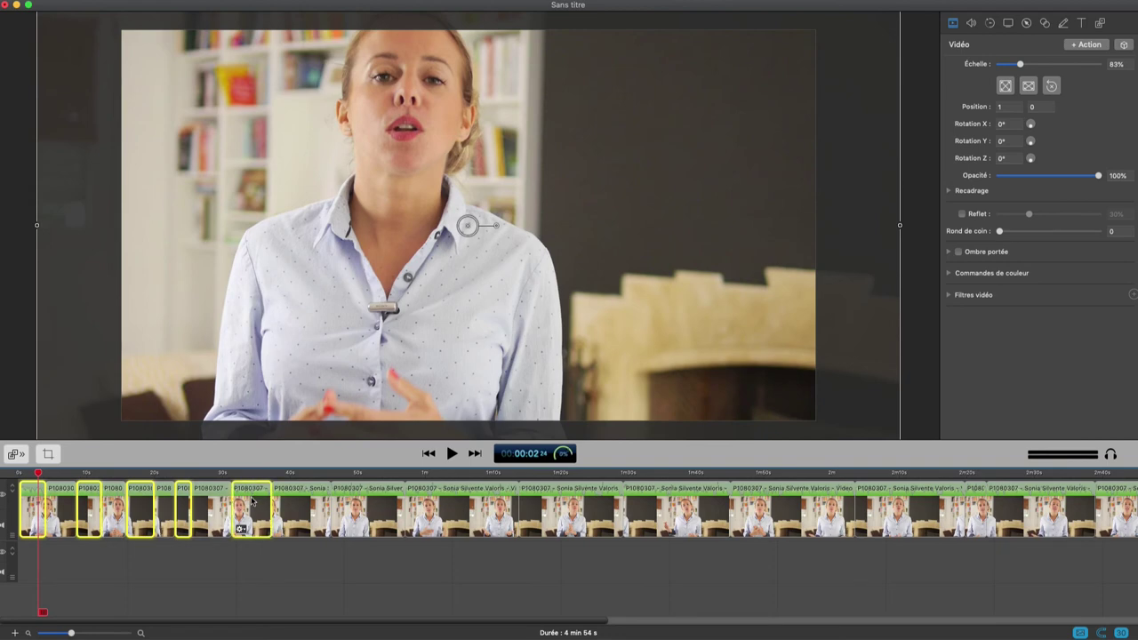
left_click(352, 498, "super")
left_click(556, 498, "super")
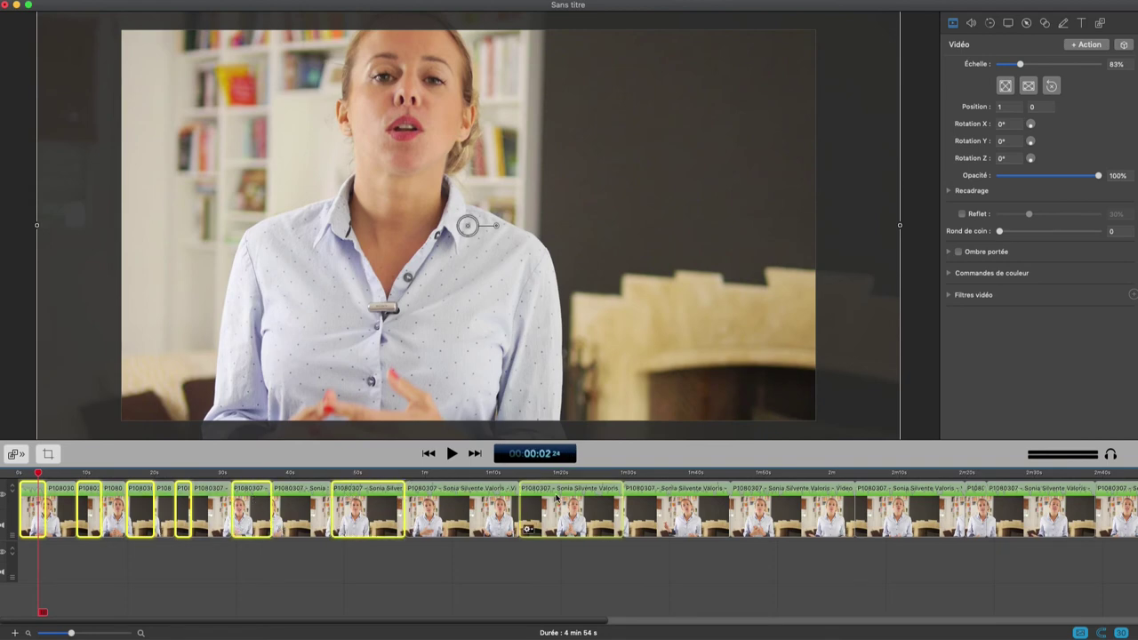
left_click(761, 496, "super")
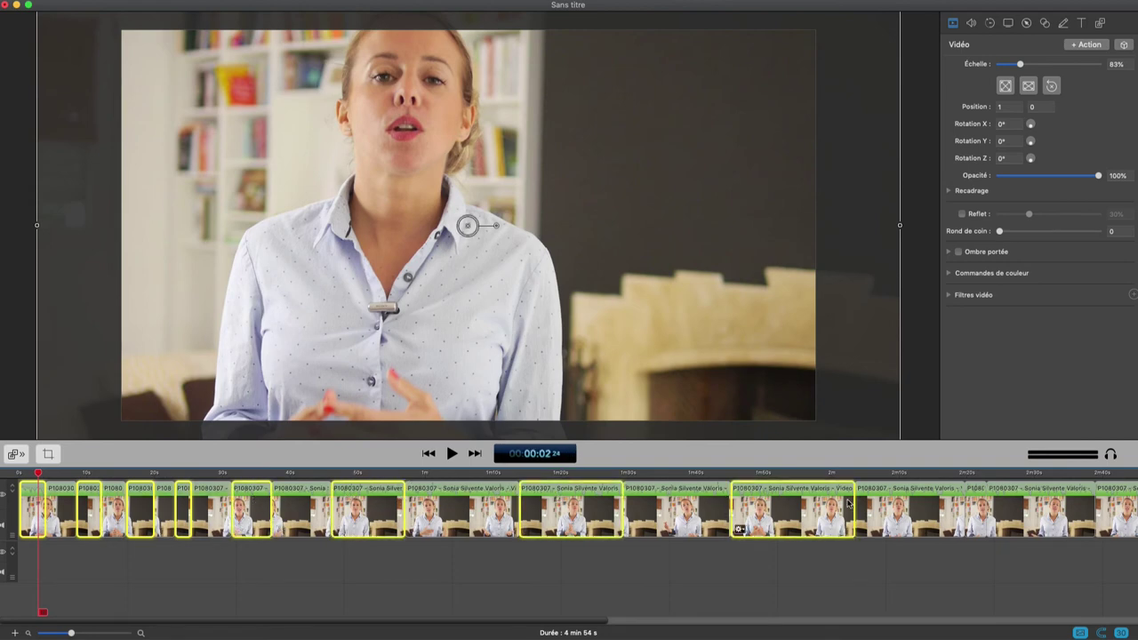
left_click(975, 507, "super")
left_click(1111, 507, "super")
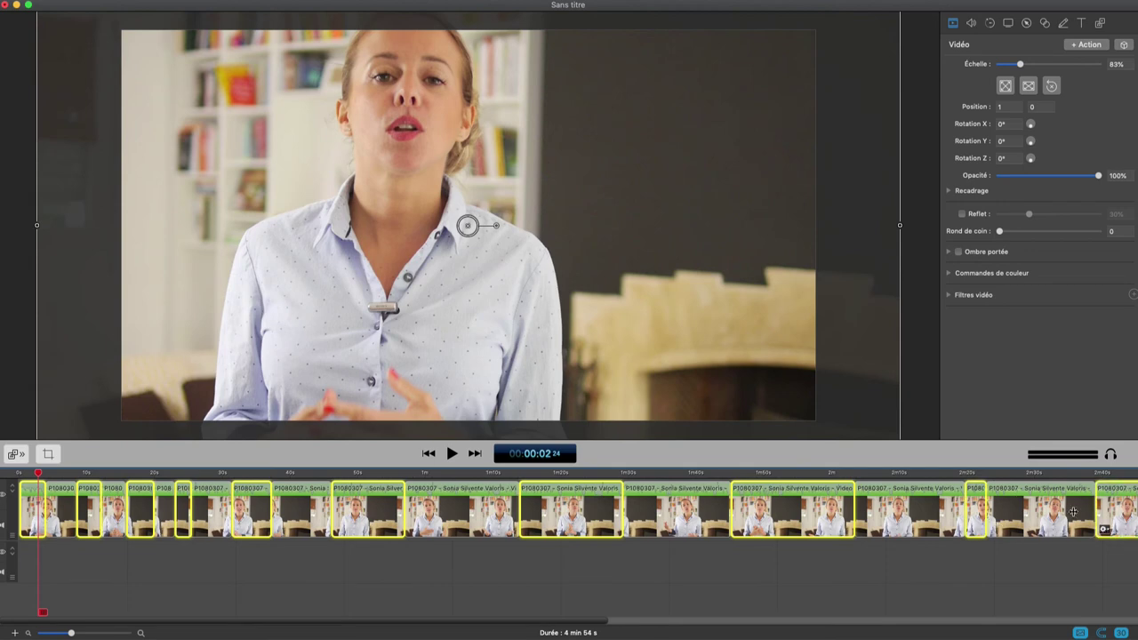
left_click(818, 622)
left_click(416, 498, "super")
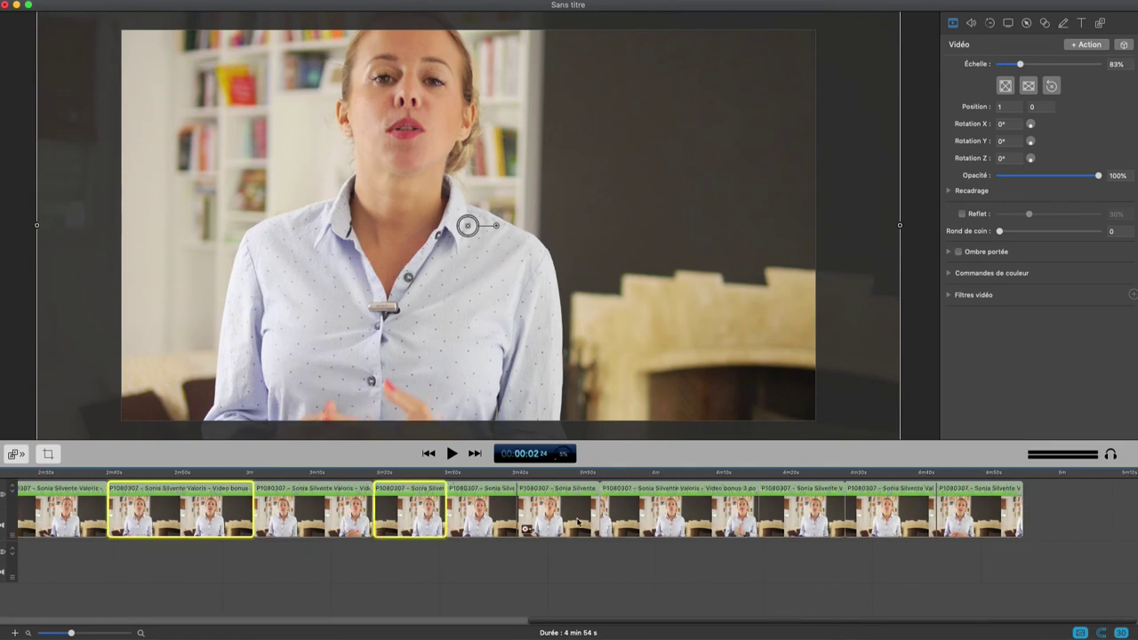
left_click(569, 516, "super")
left_click(789, 507, "super")
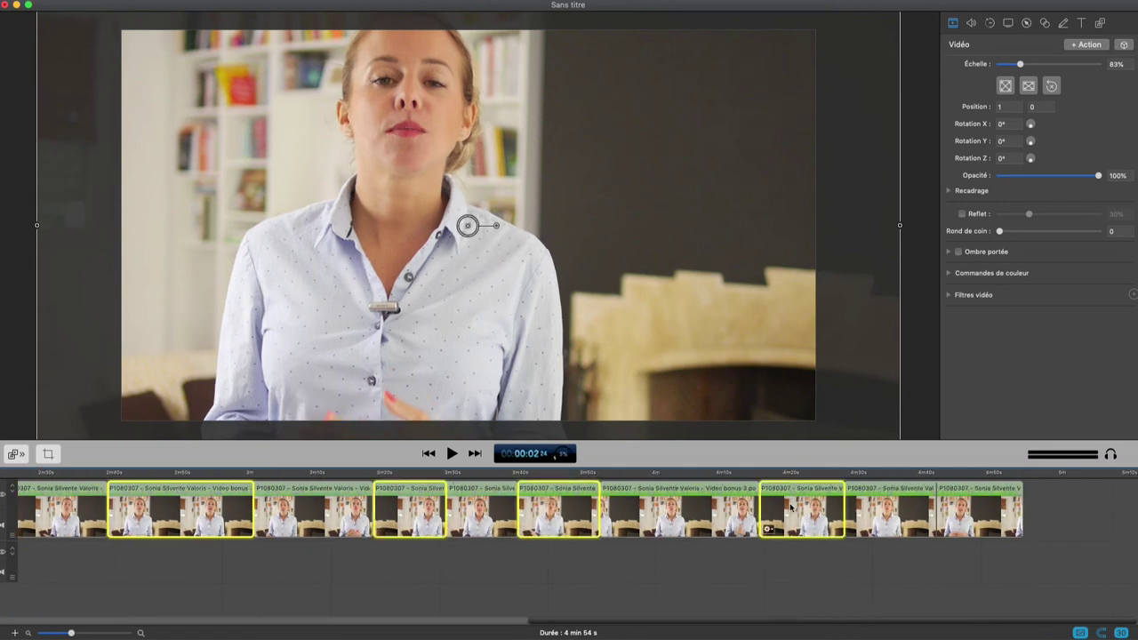
left_click(963, 503, "super")
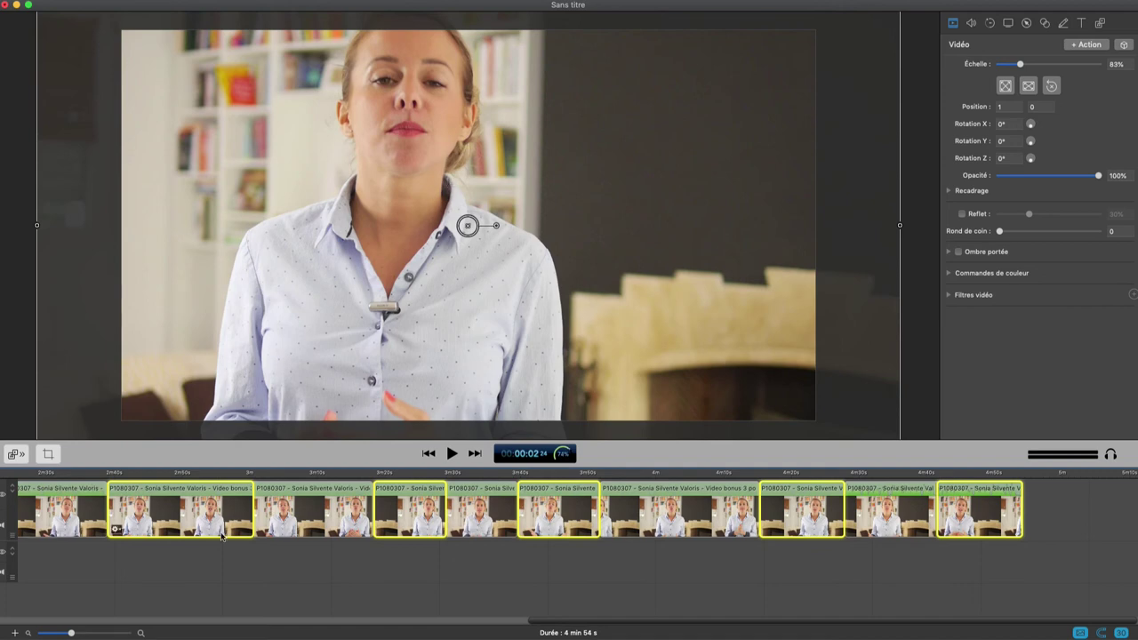
- With the playhead on an enlarged clip at 2:59:19, move the image of all selected clips to position 33, -53
left_click(261, 473)
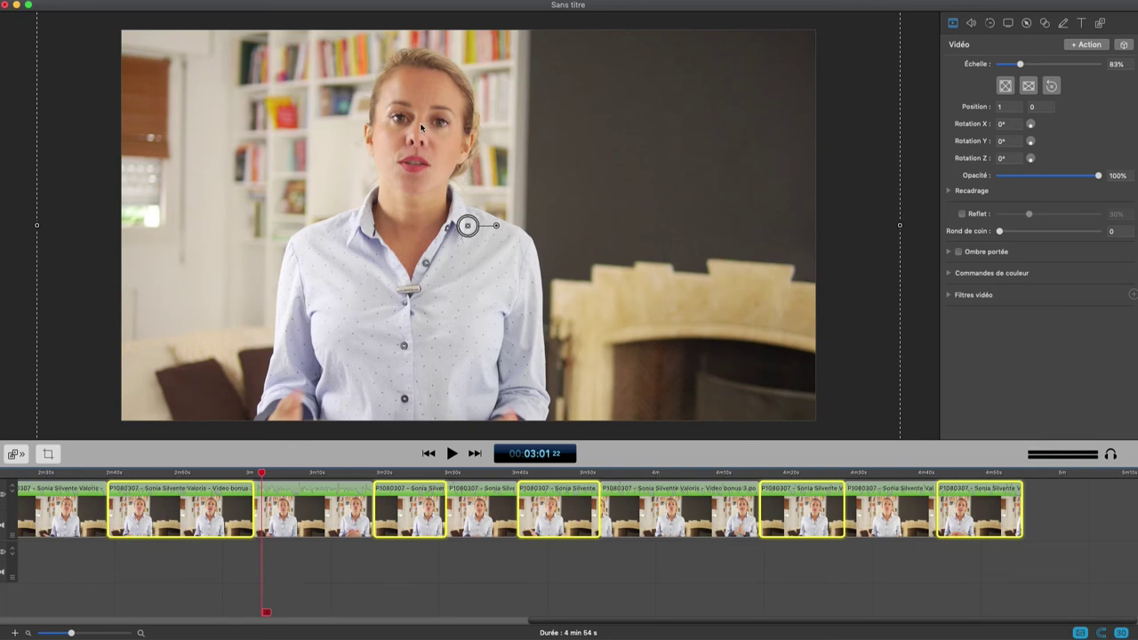
left_click(253, 476)
left_click(248, 475)
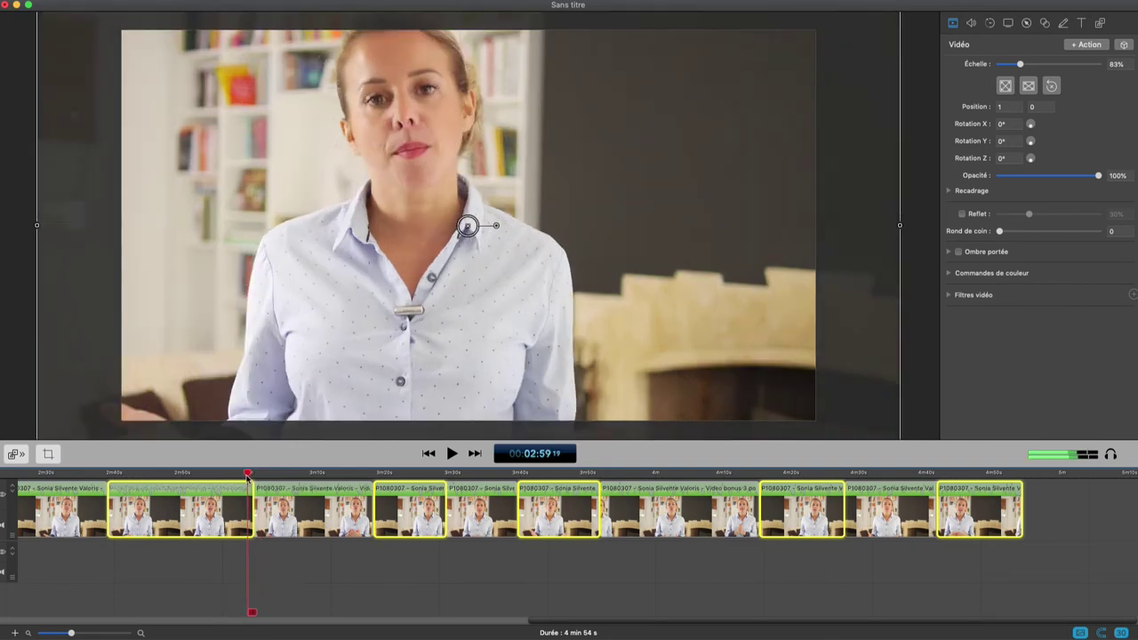
left_click(420, 144)
left_click_drag(419, 145, 432, 163)
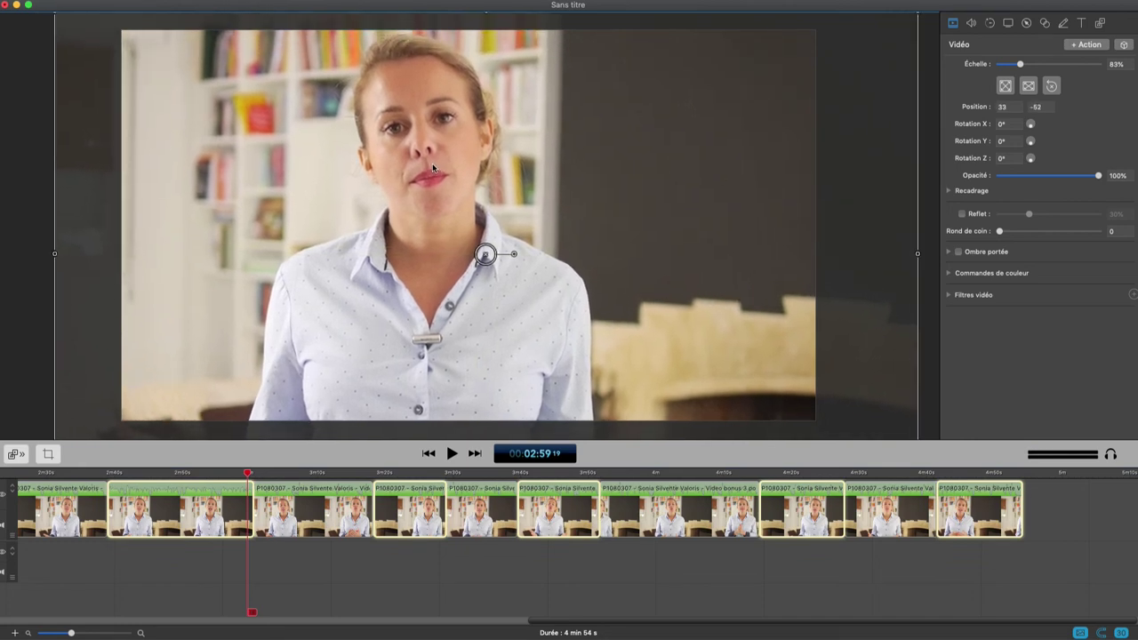
- Check the new framing across the remaining clips, return the playhead to the start of the timeline and deselect all clips
left_click(445, 475)
left_click_drag(456, 475, 904, 477)
left_click(430, 454)
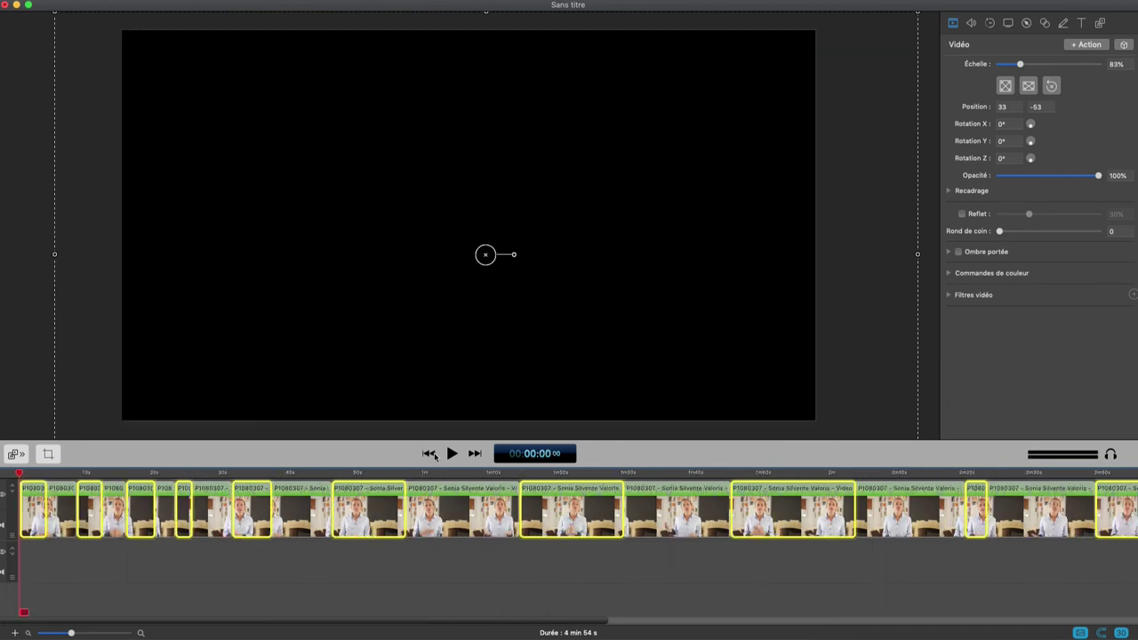
left_click(75, 566)
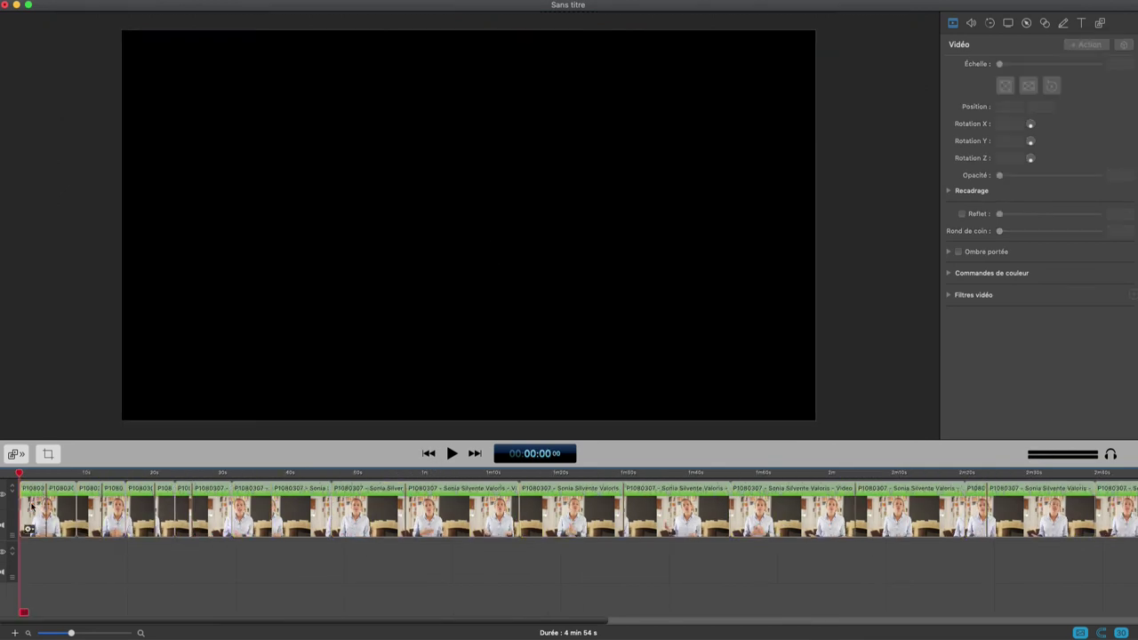
- Enlarge the timeline and inspect the scale and position of every other clip, from the first to the one starting at about 0:46
left_click_drag(69, 631, 84, 633)
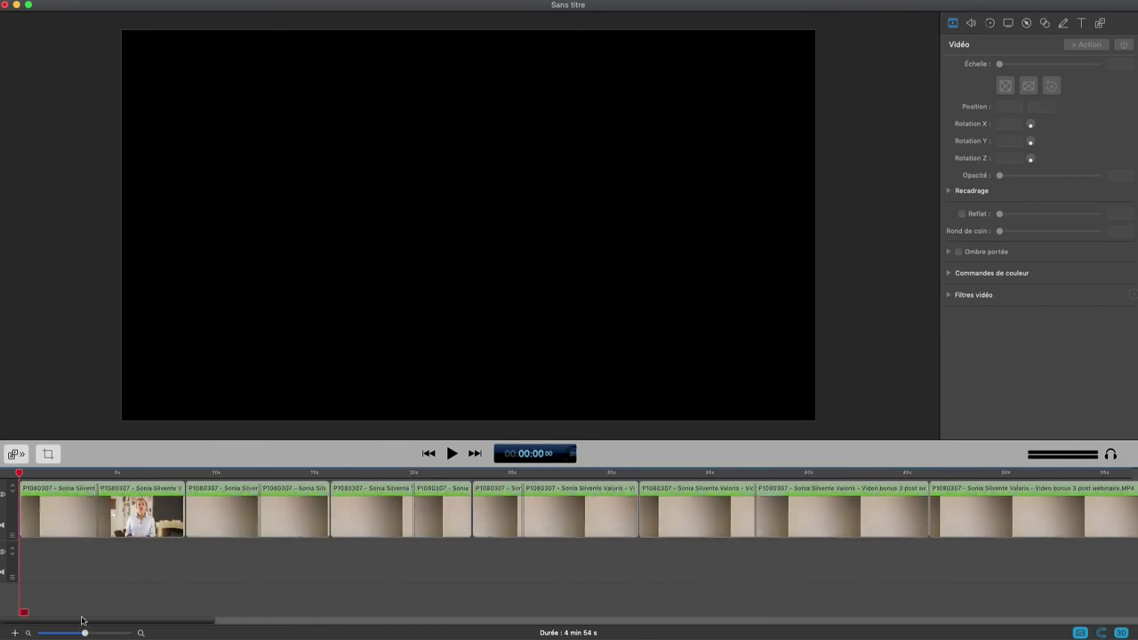
left_click(64, 504)
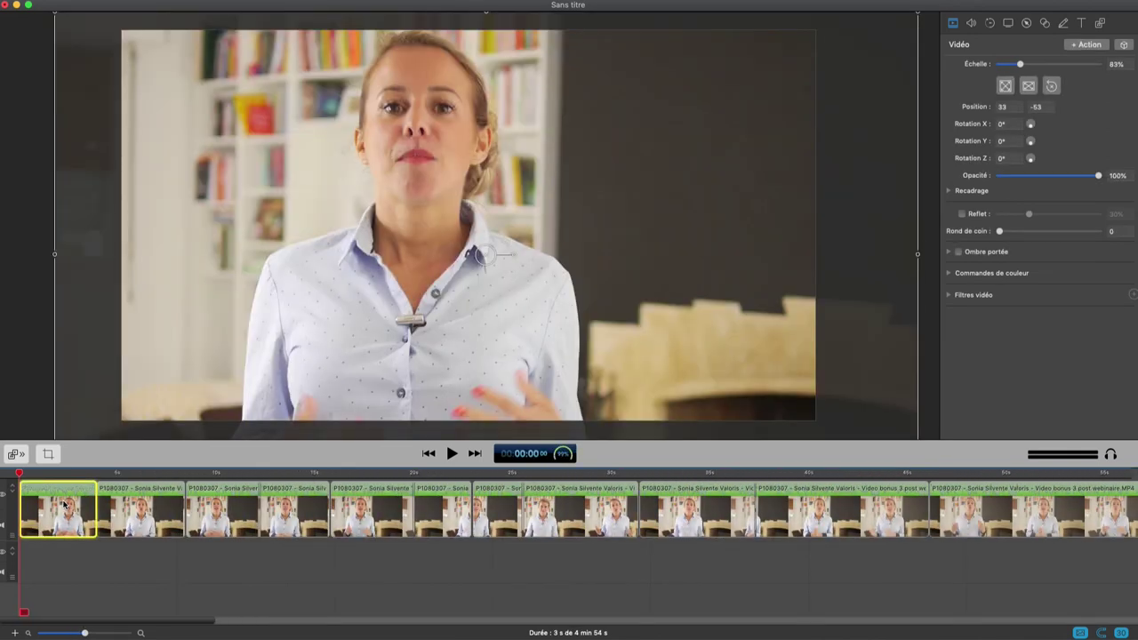
left_click(229, 507)
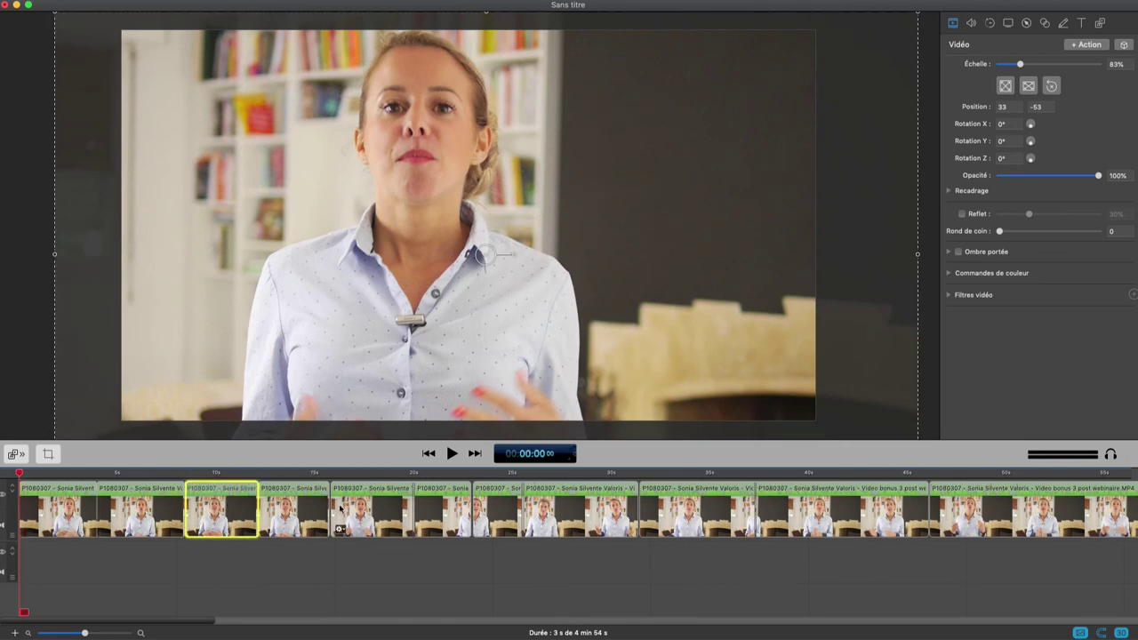
left_click(370, 508)
left_click(478, 509)
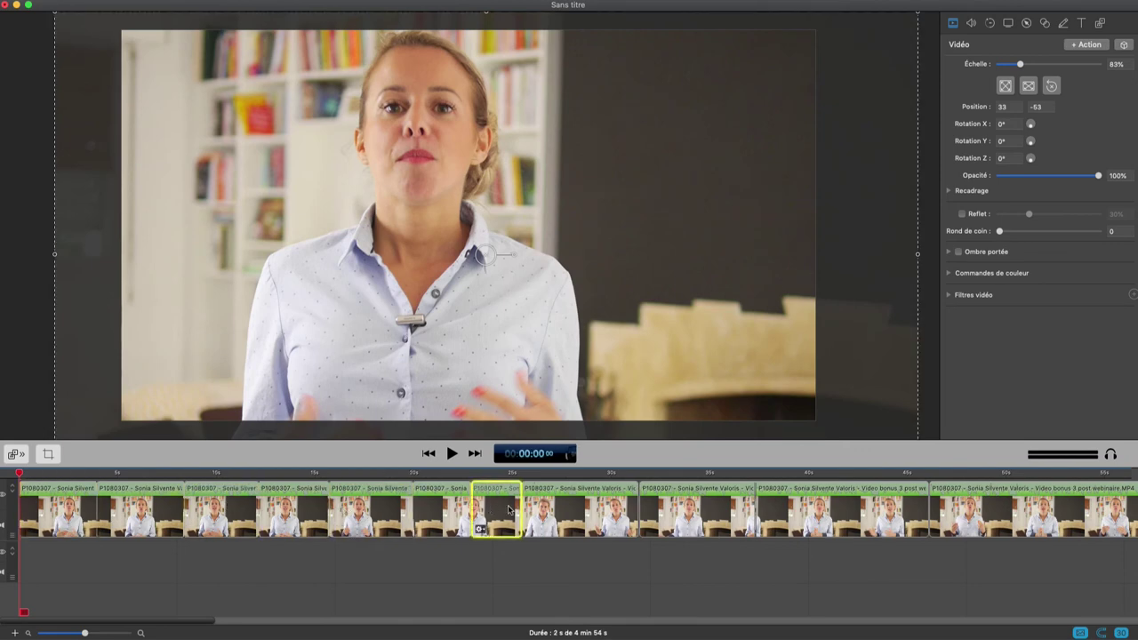
left_click(664, 508)
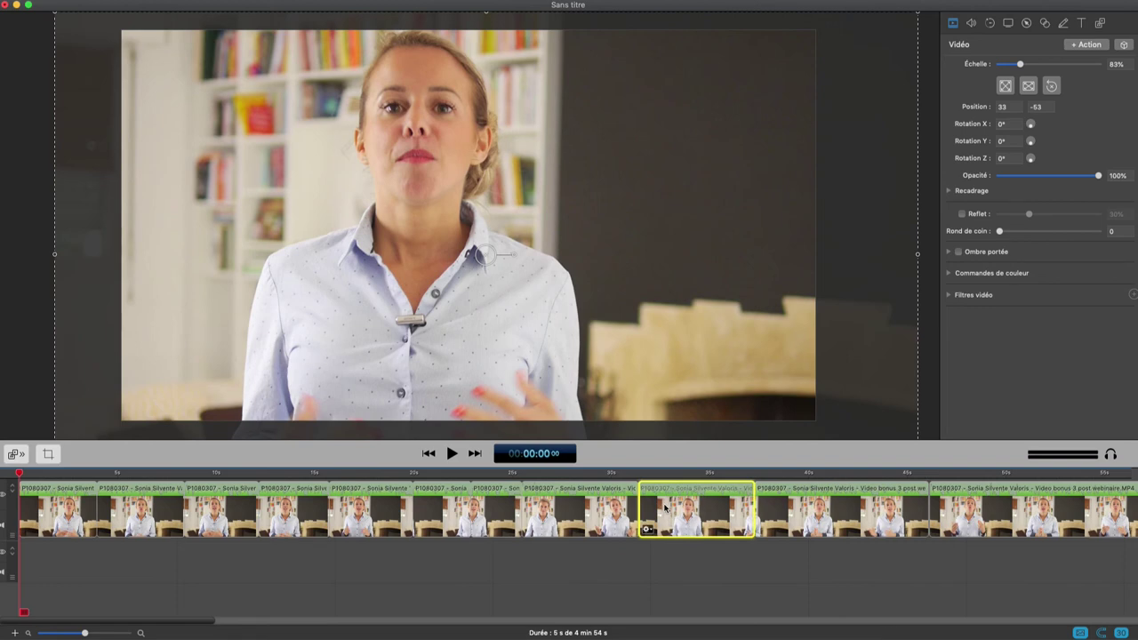
left_click(955, 503)
- Inspect the scale and position of every other clip, from the one starting at about 1:14 to the last clip
scroll(850, 602, "right", 10)
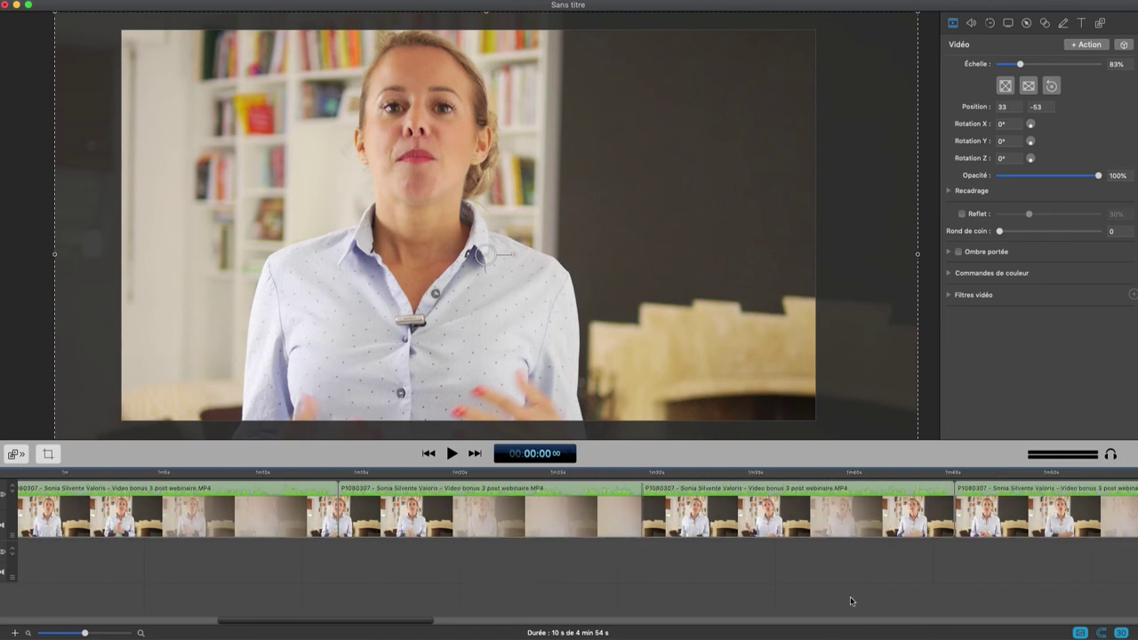
left_click_drag(283, 622, 265, 622)
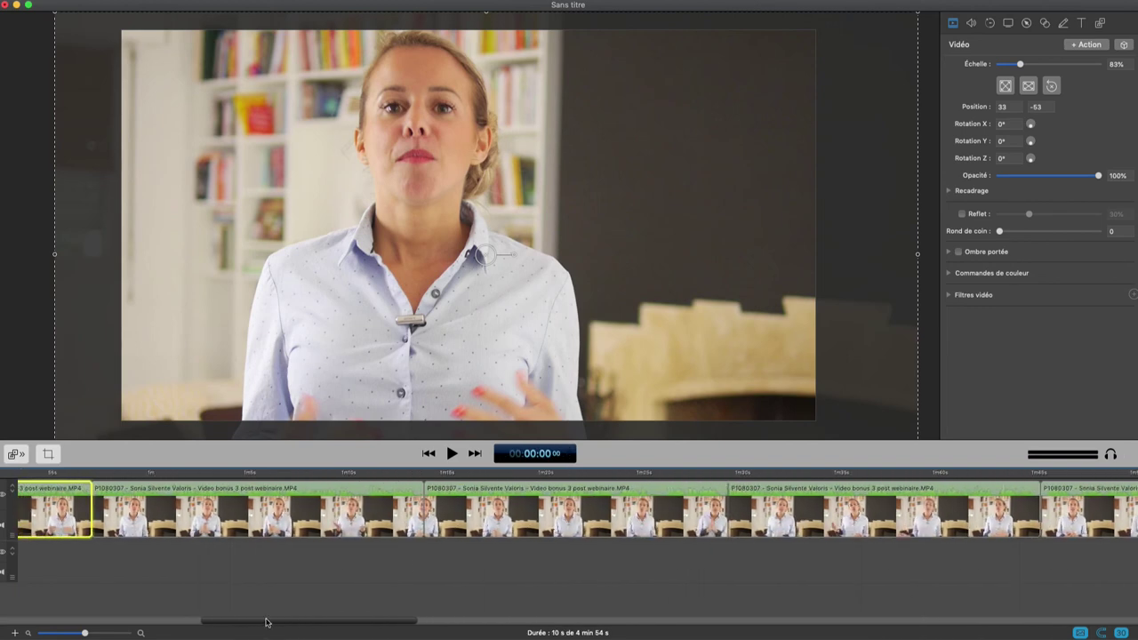
left_click(433, 528)
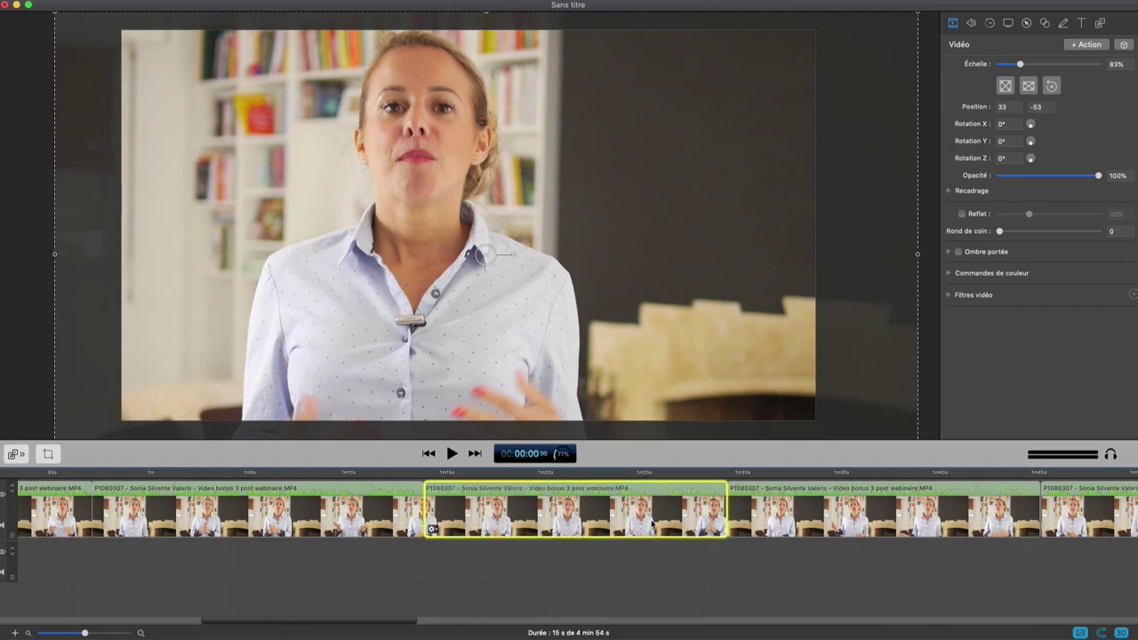
left_click(1051, 528)
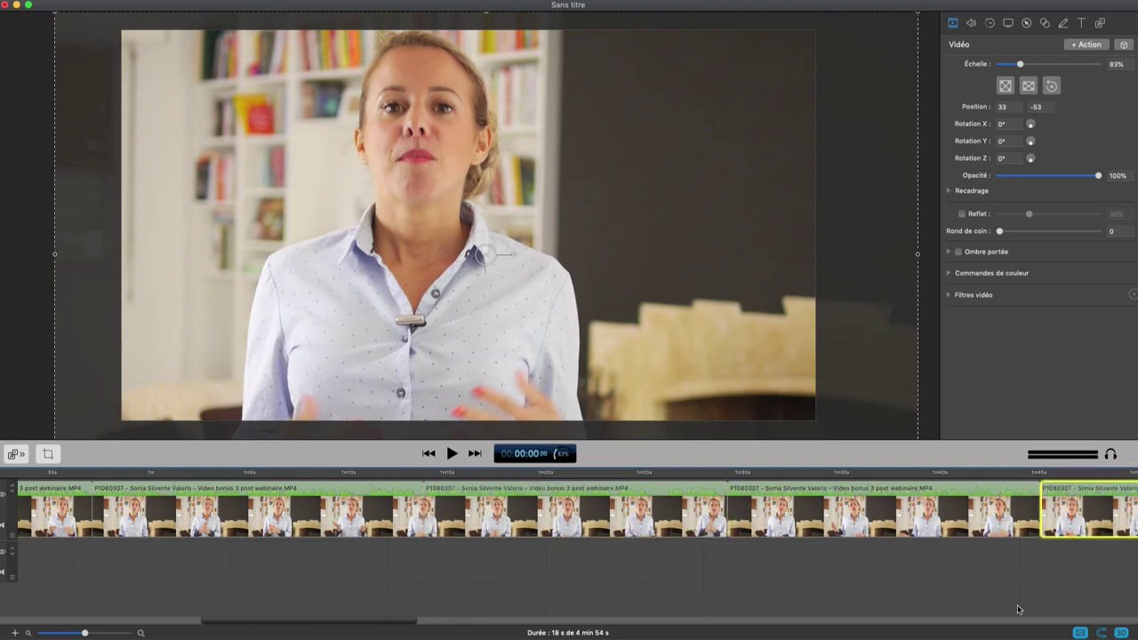
scroll(1018, 614, "right", 5)
scroll(1013, 626, "right", 8)
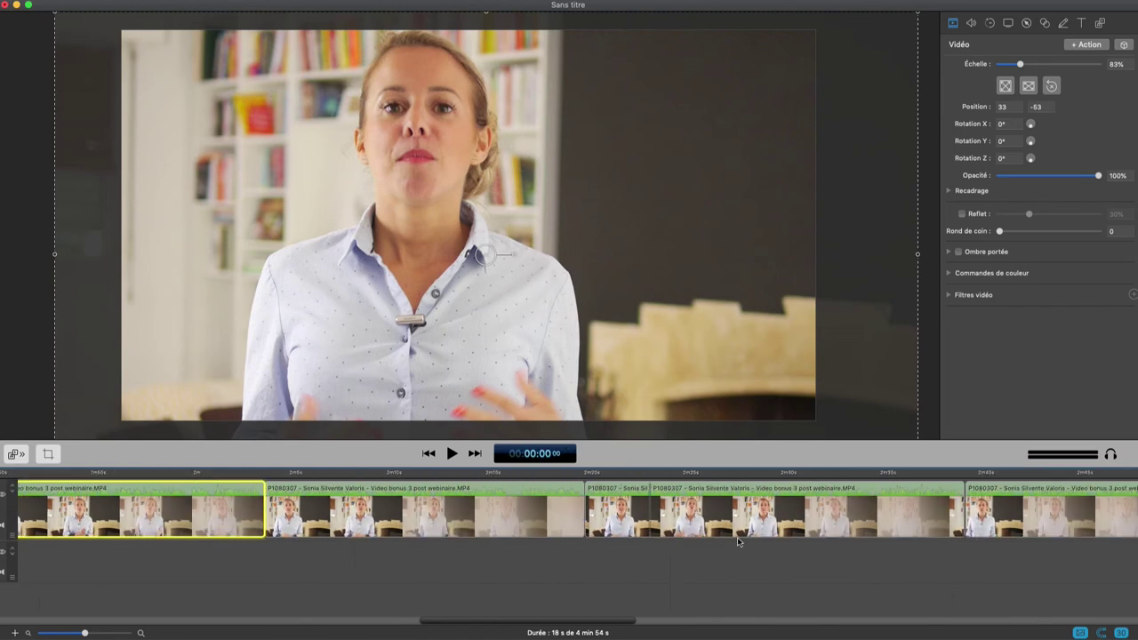
left_click(627, 511)
left_click(973, 526)
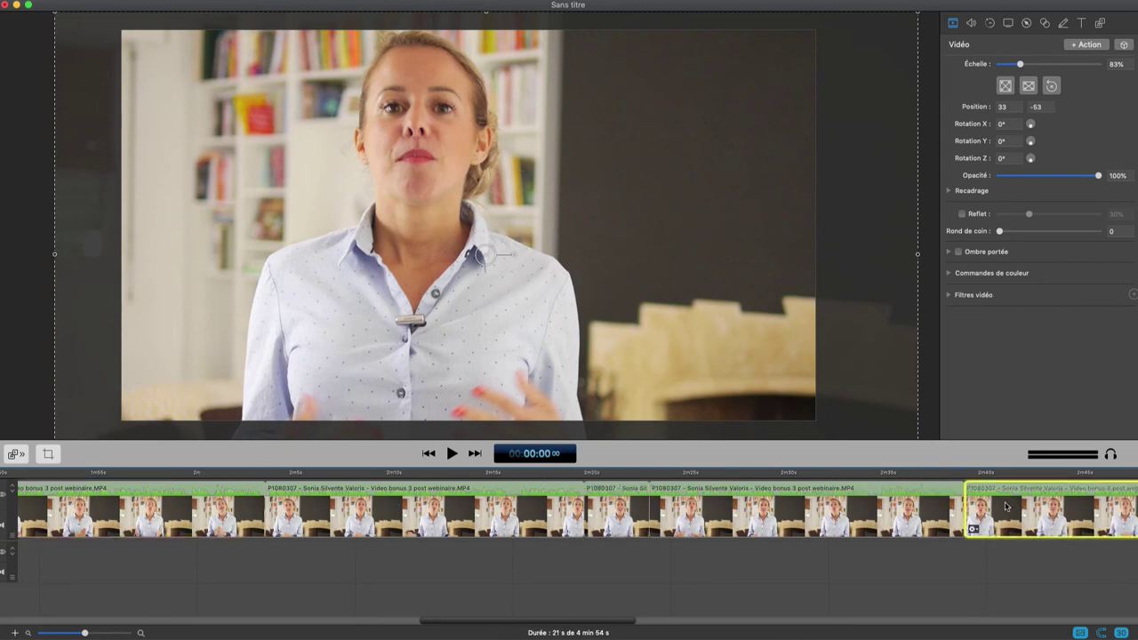
scroll(879, 627, "right", 10)
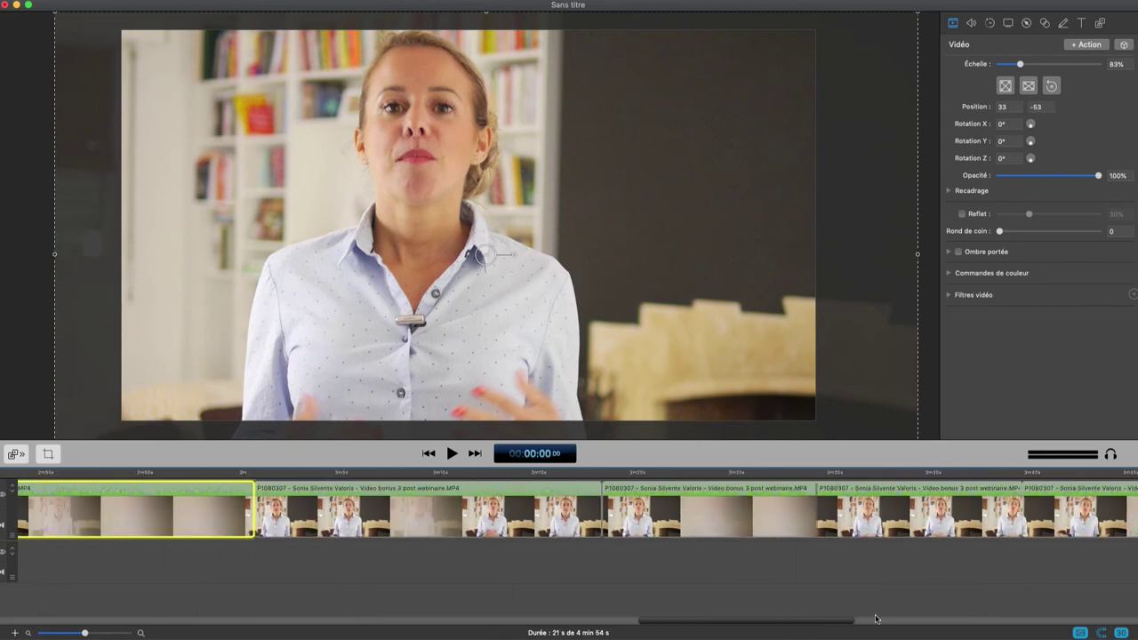
left_click(714, 515)
left_click(1055, 516)
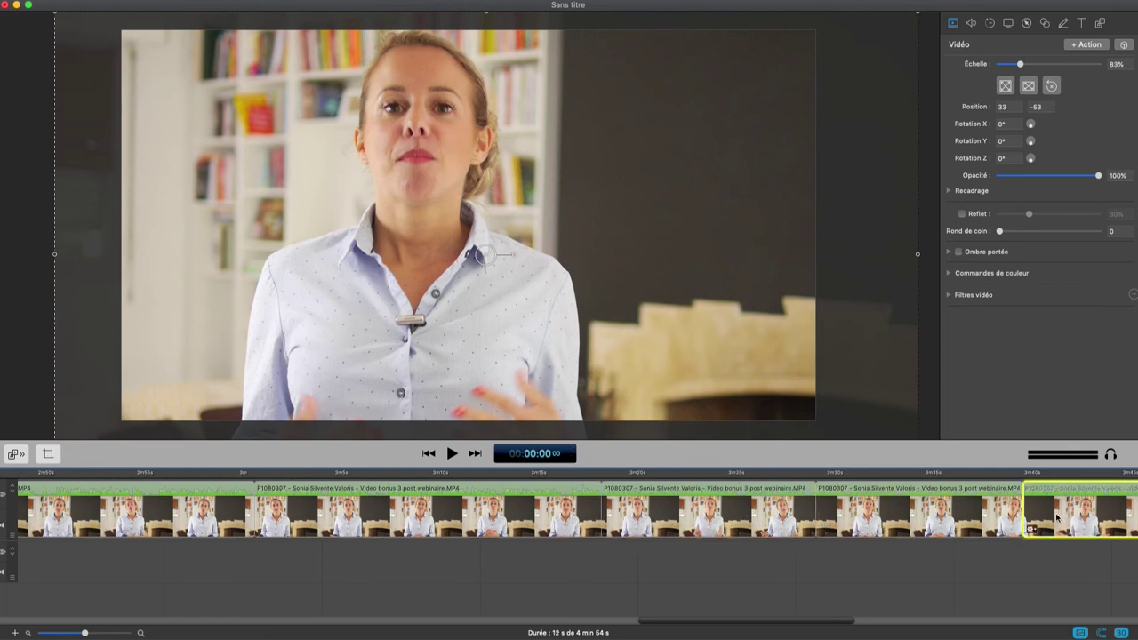
scroll(933, 625, "right", 10)
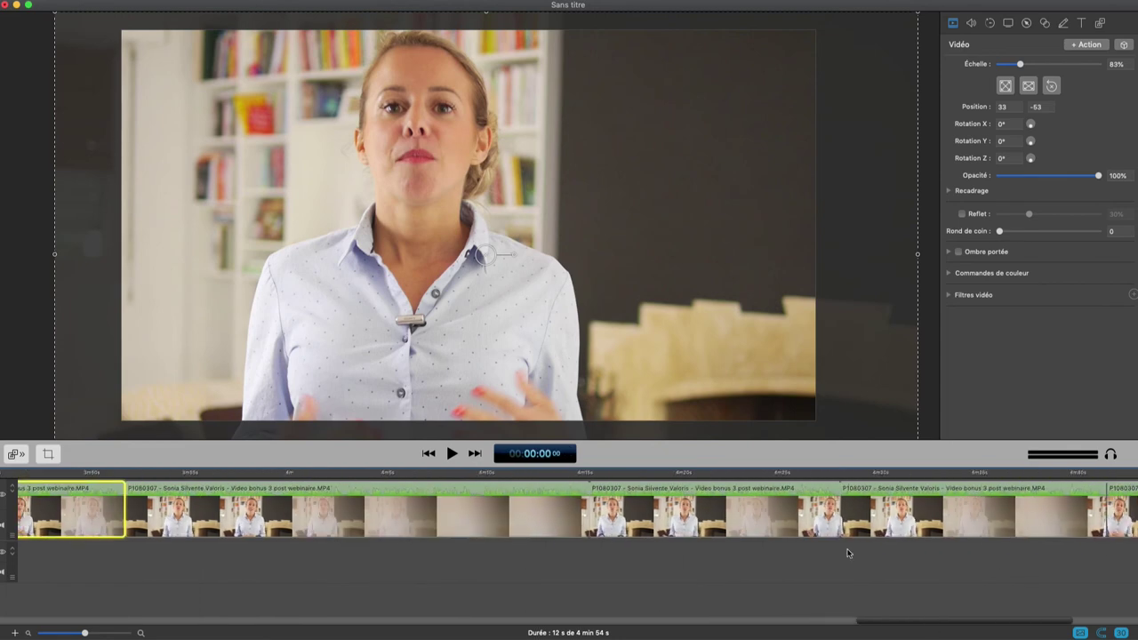
left_click(677, 513)
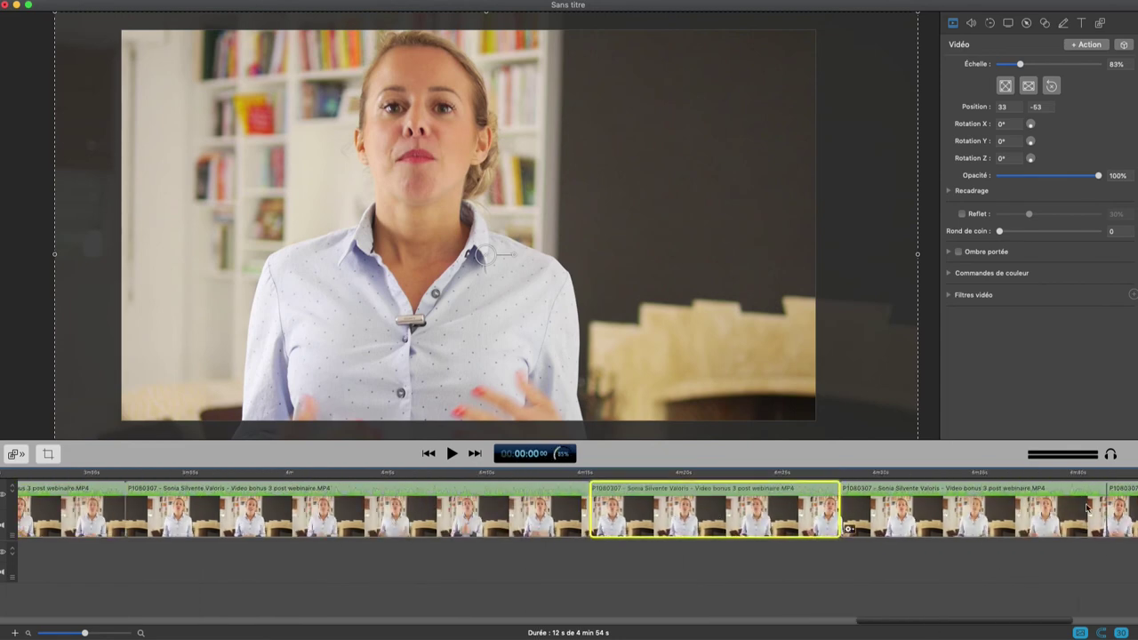
left_click(1125, 508)
scroll(1060, 615, "right", 5)
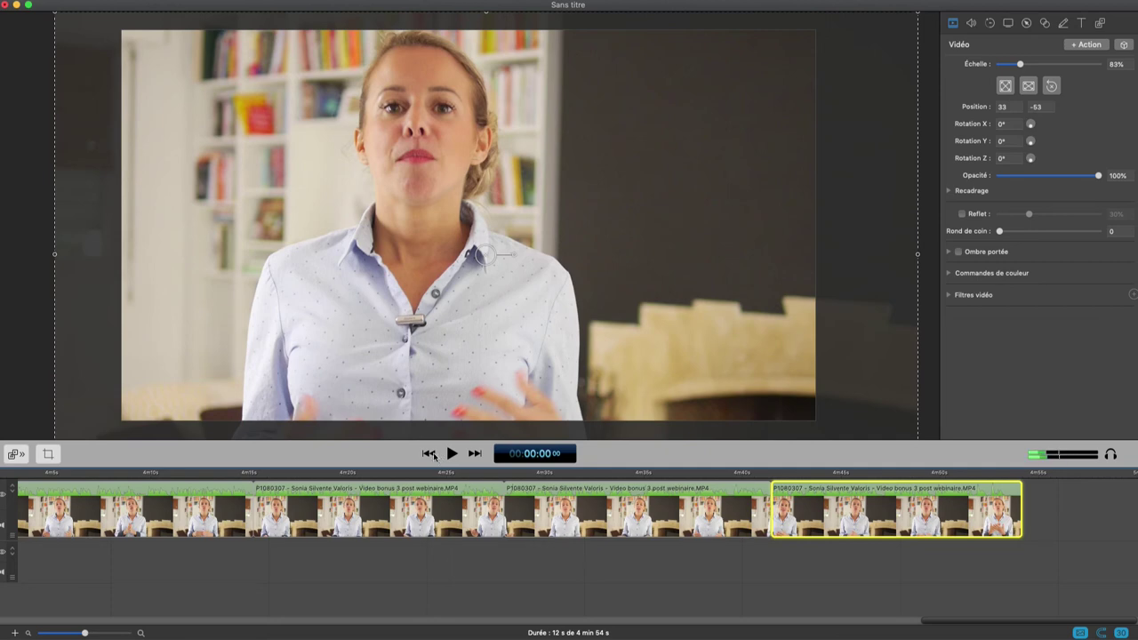
- Deselect all clips and play the edit from the start to about 0:48 to review the alternating shots
left_click(927, 377)
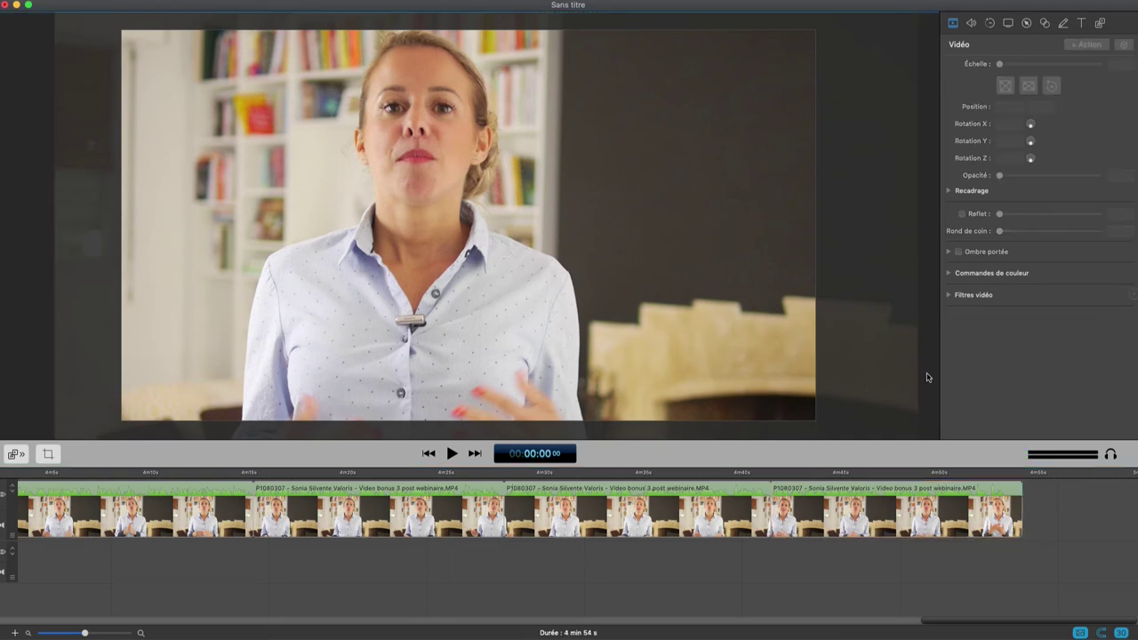
left_click(451, 453)
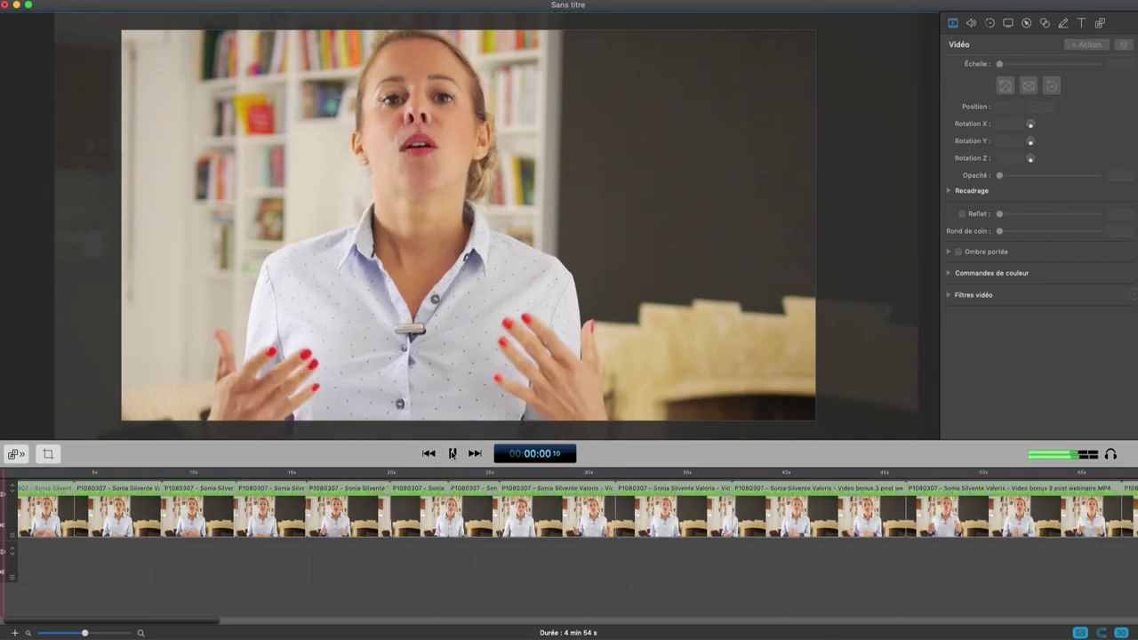
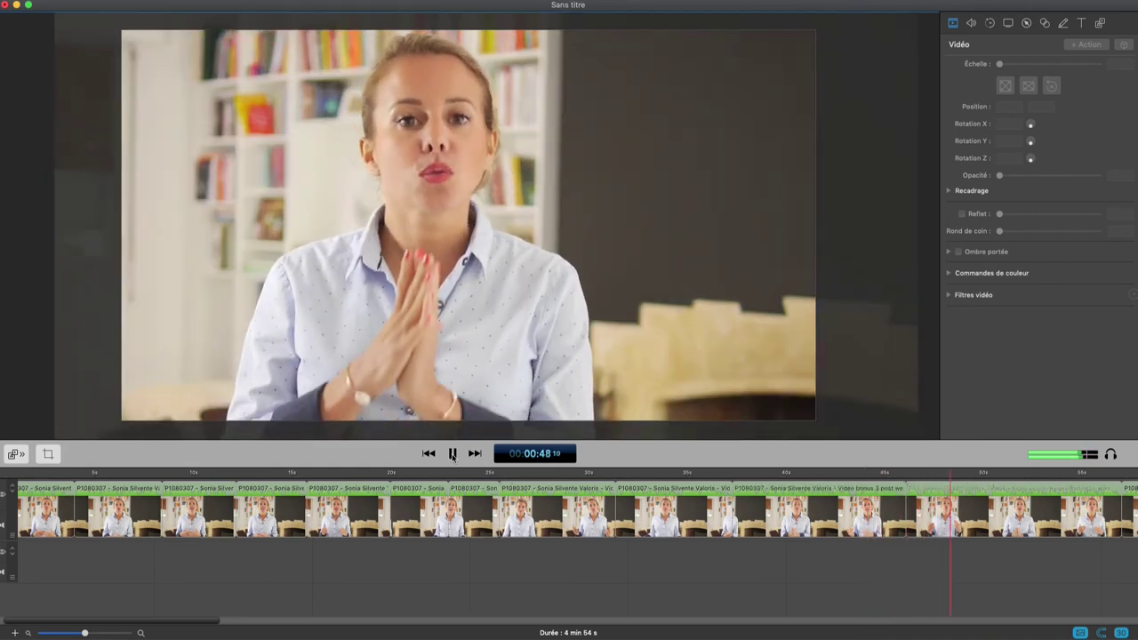
left_click(452, 454)
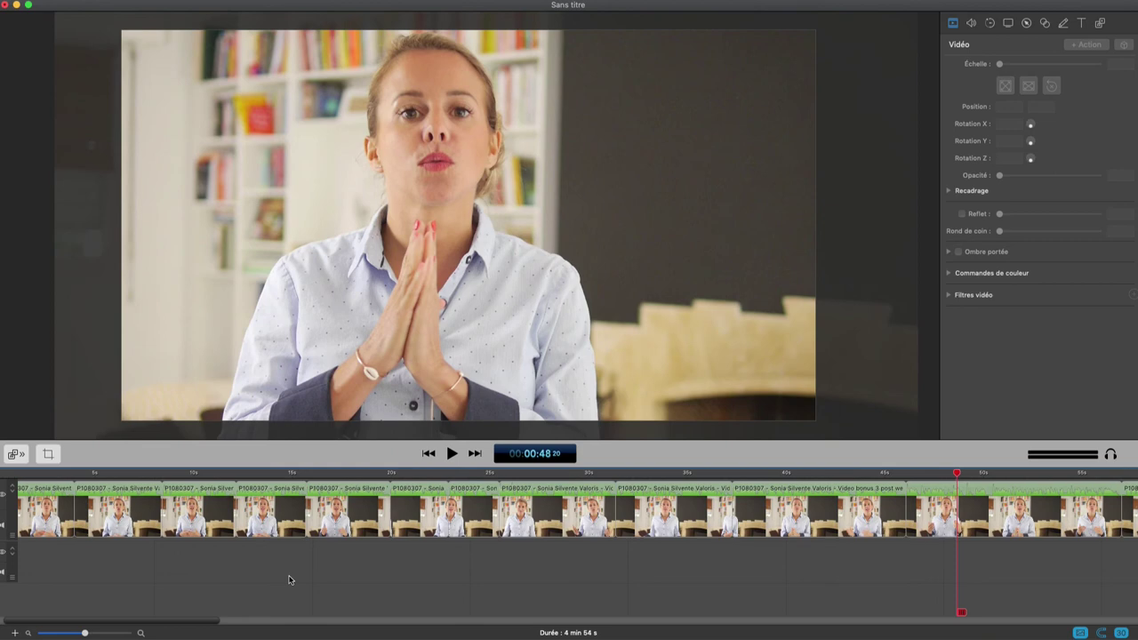
- Select all clips and enable "Harmoniser niveaux de volume" in their audio settings
key("super+a")
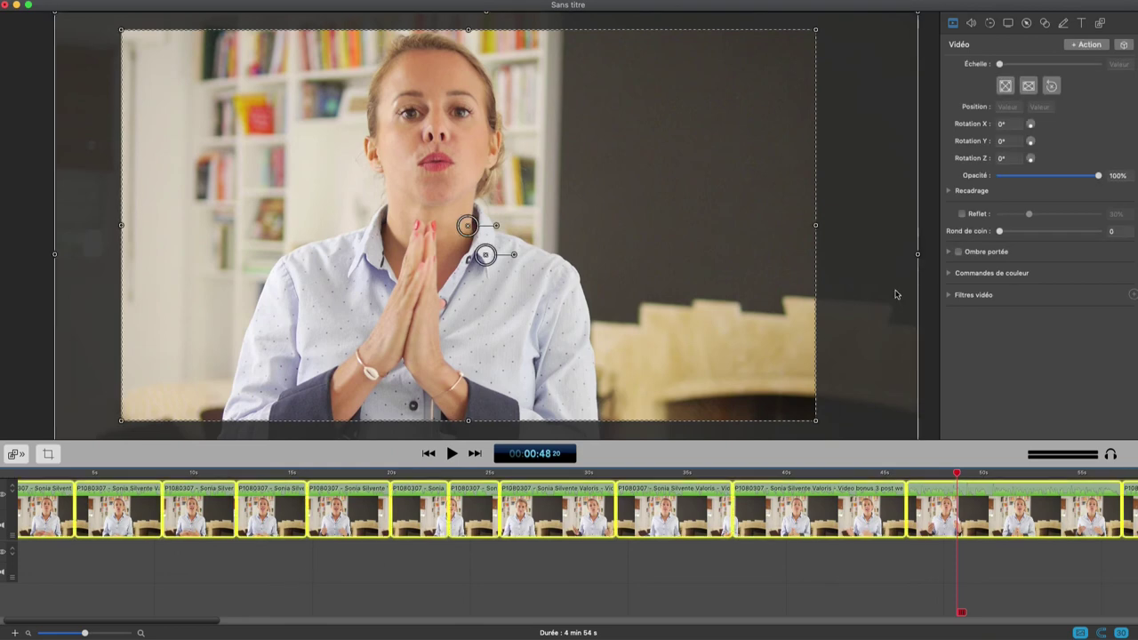
left_click(971, 24)
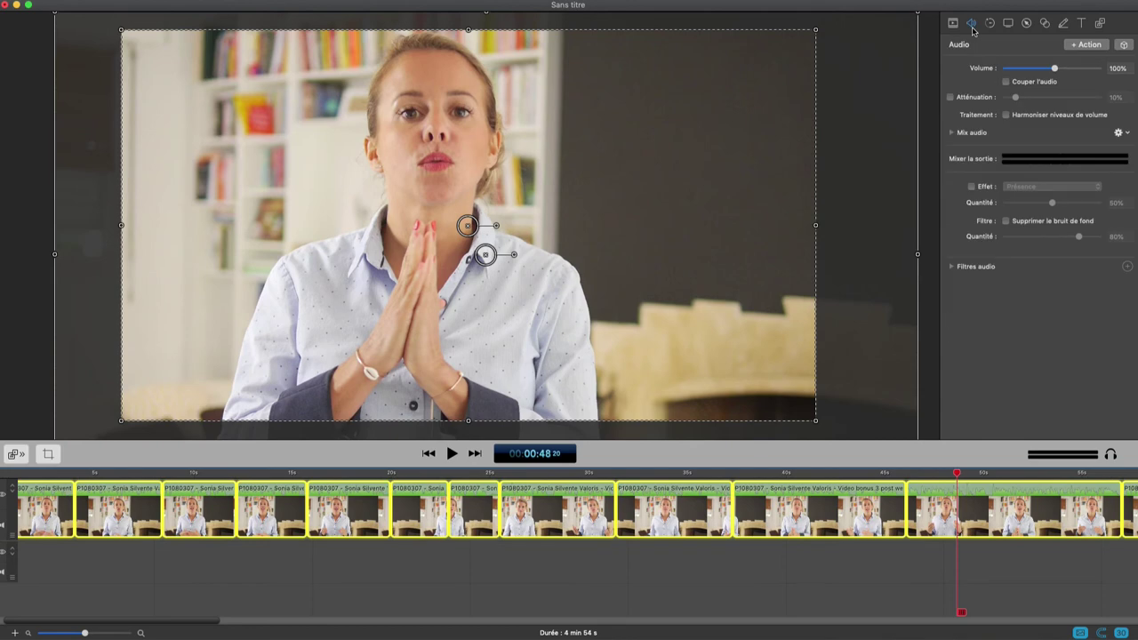
left_click(1006, 115)
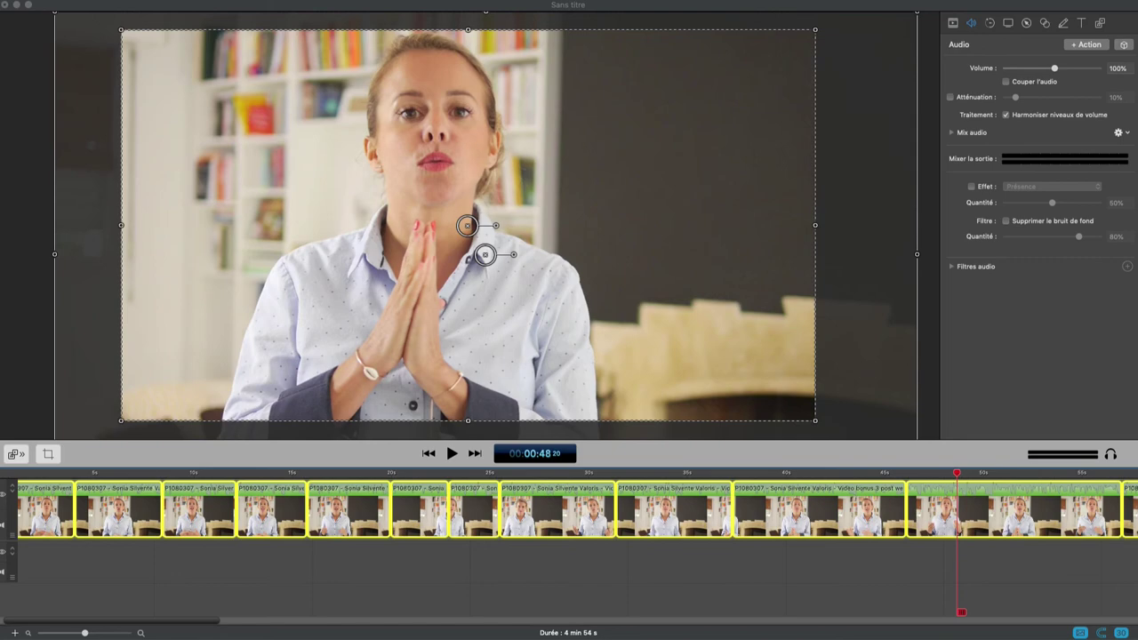
- Switch to the browser, search YouTube for "musique libre de droits" and enlarge the browser window
key("super+Tab")
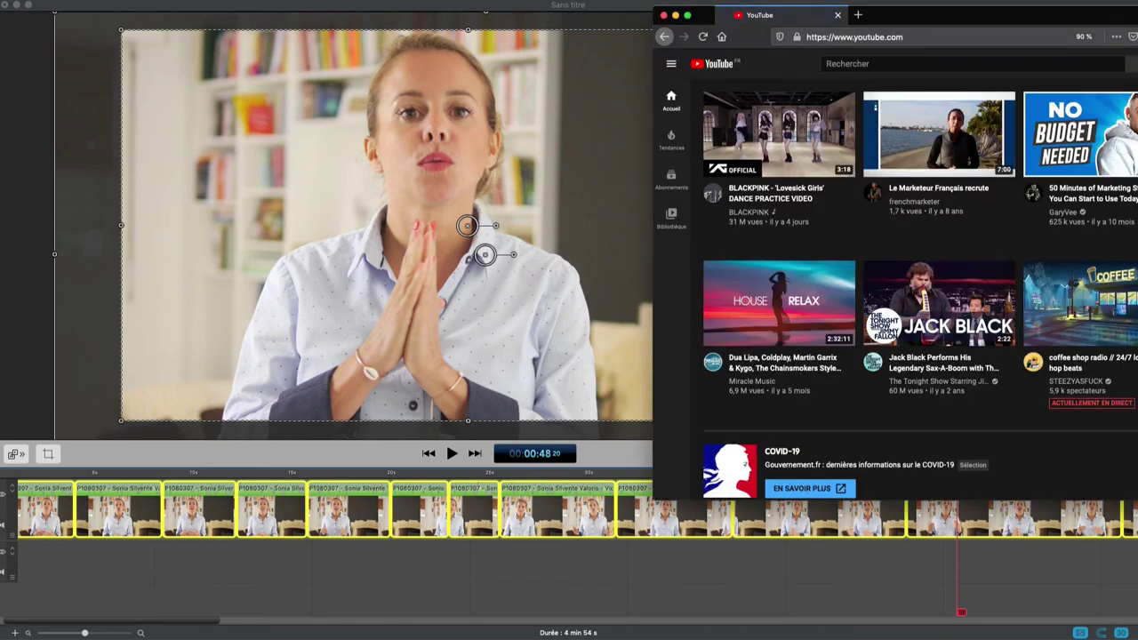
left_click_drag(1129, 14, 537, 10)
left_click(437, 55)
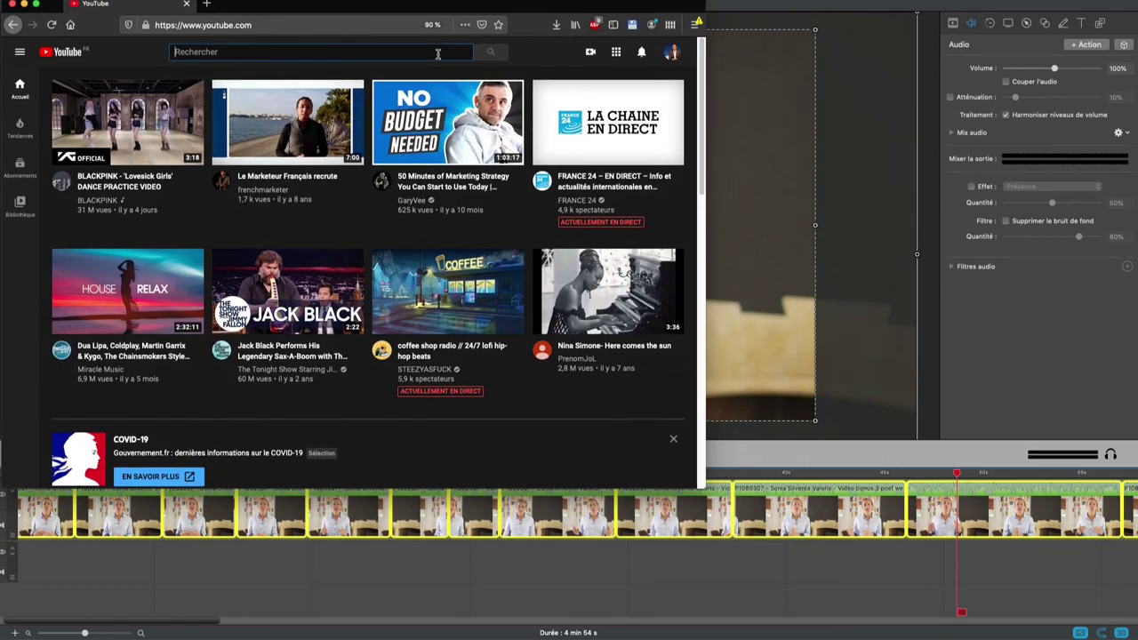
type("m")
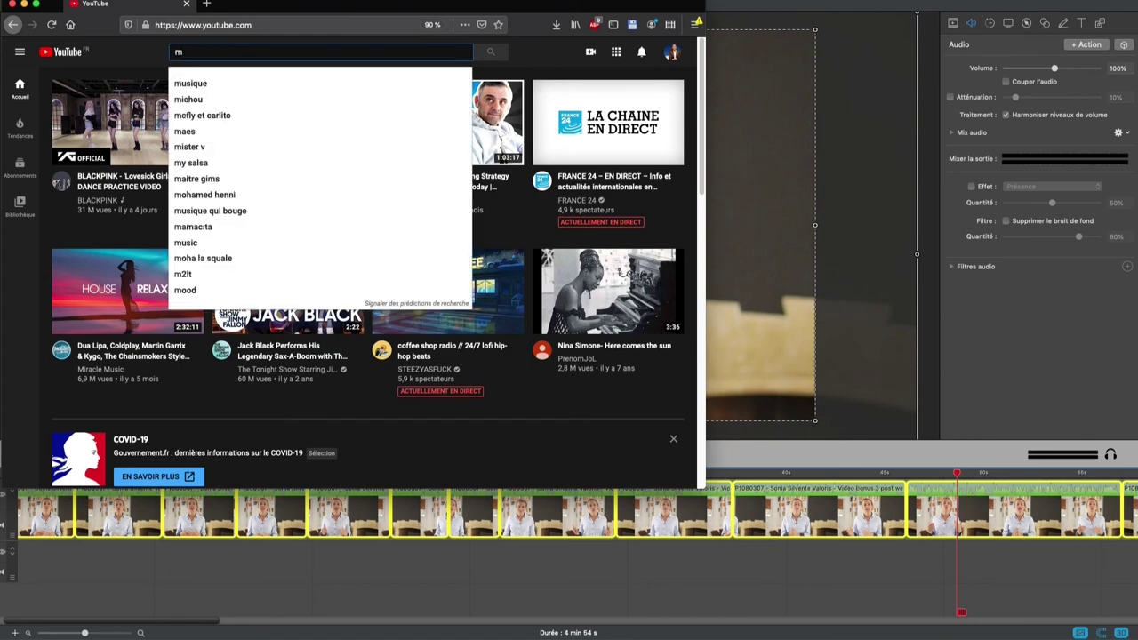
type("usique libre")
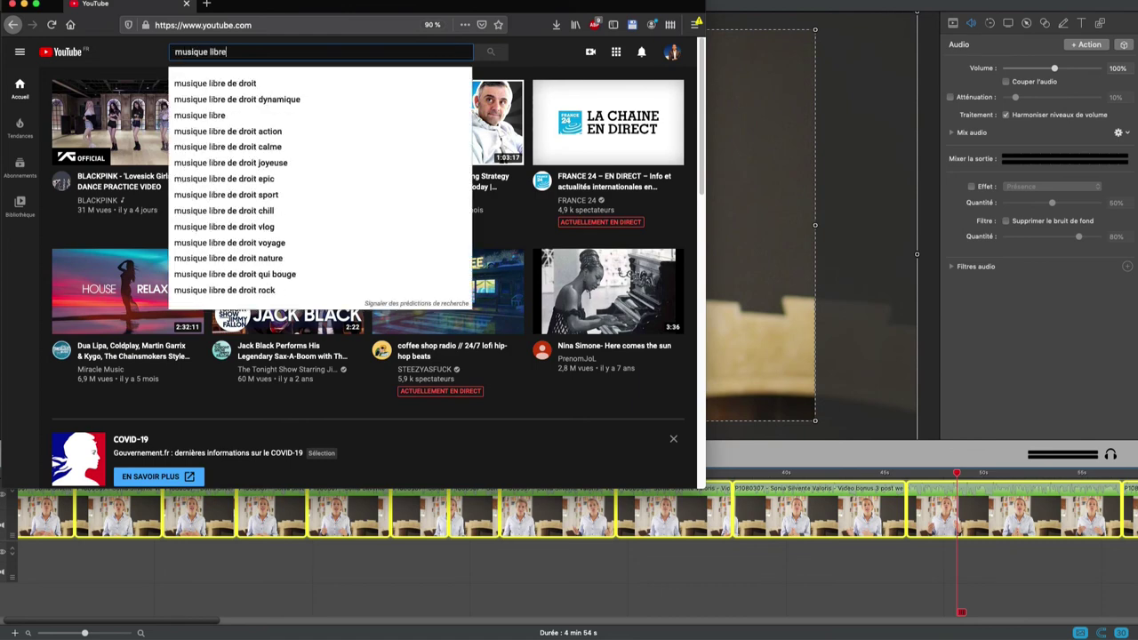
type(" de droits")
key("Return")
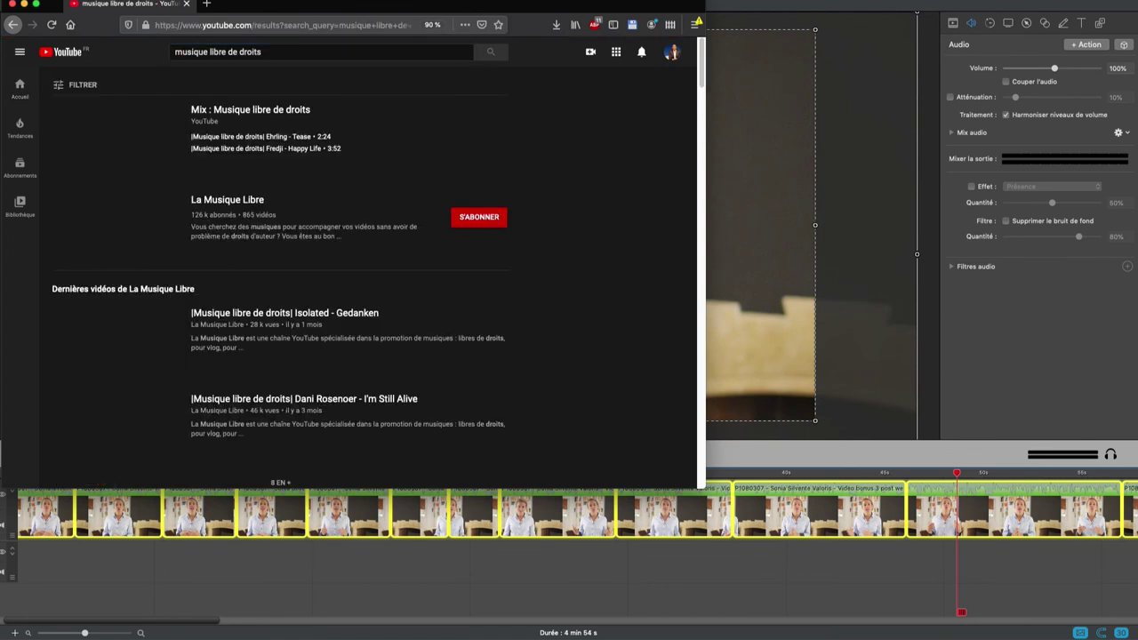
left_click_drag(700, 488, 1131, 633)
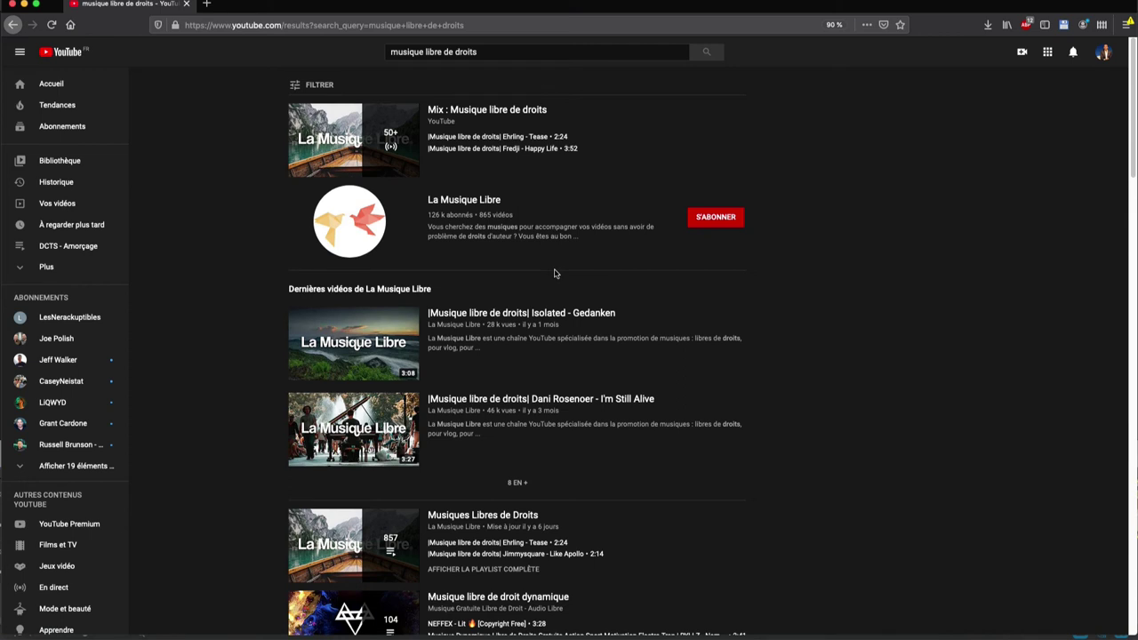
- Preview the royalty-free tracks "Dani Rosenoer - I'm Still Alive" and "FYOR - Merica", pausing each after a few seconds
scroll(544, 282, "down", 1)
scroll(545, 294, "down", 2)
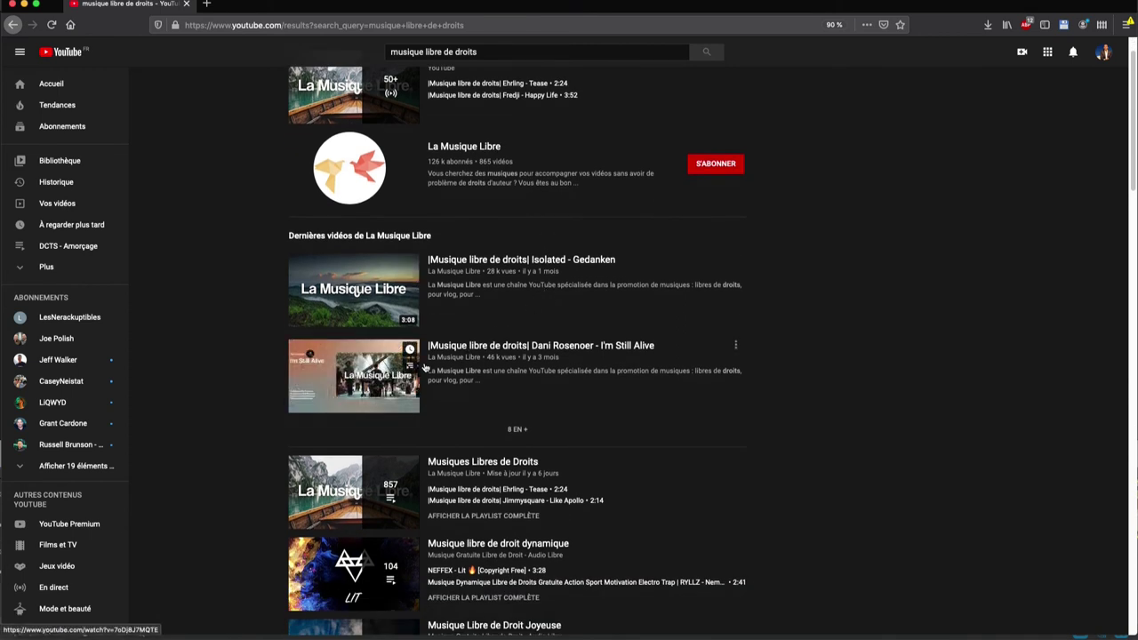
left_click(481, 346)
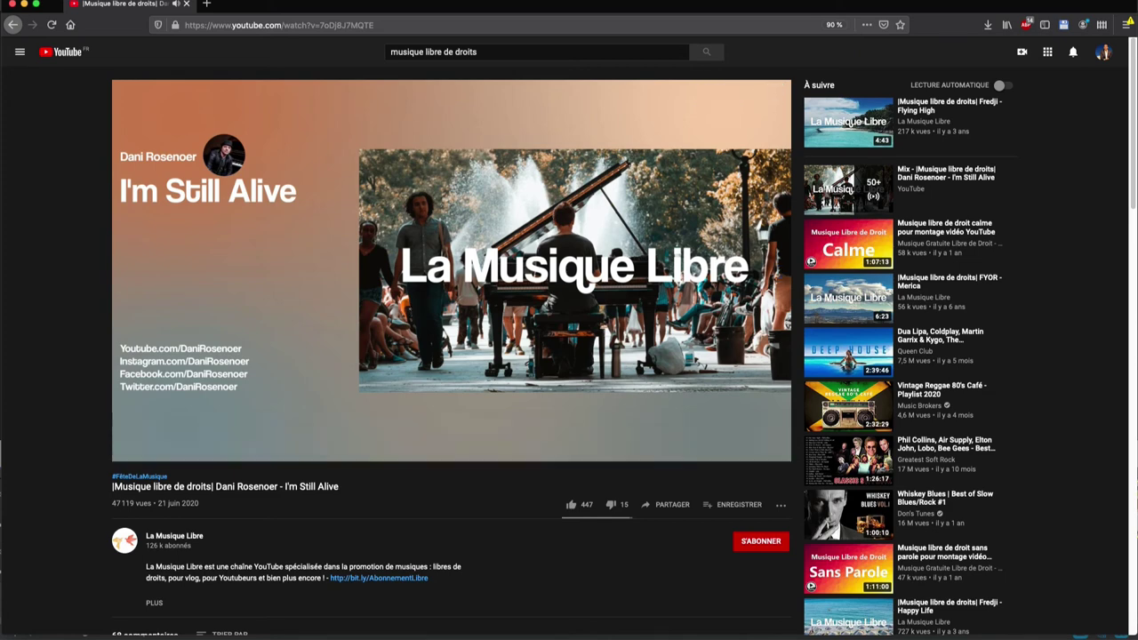
key("space")
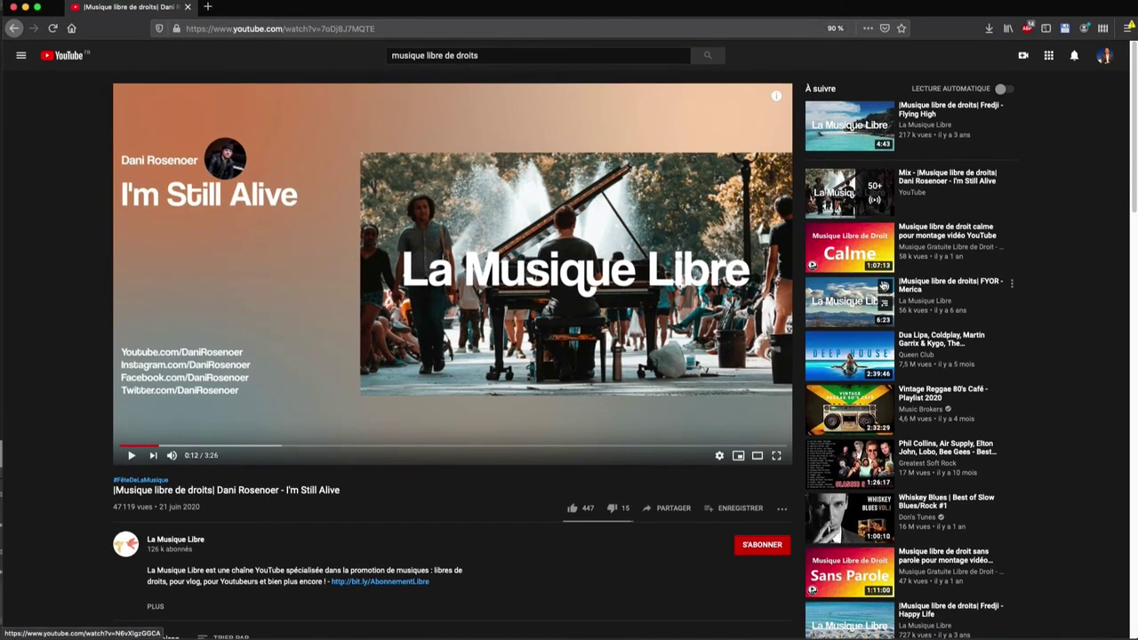
left_click(844, 300)
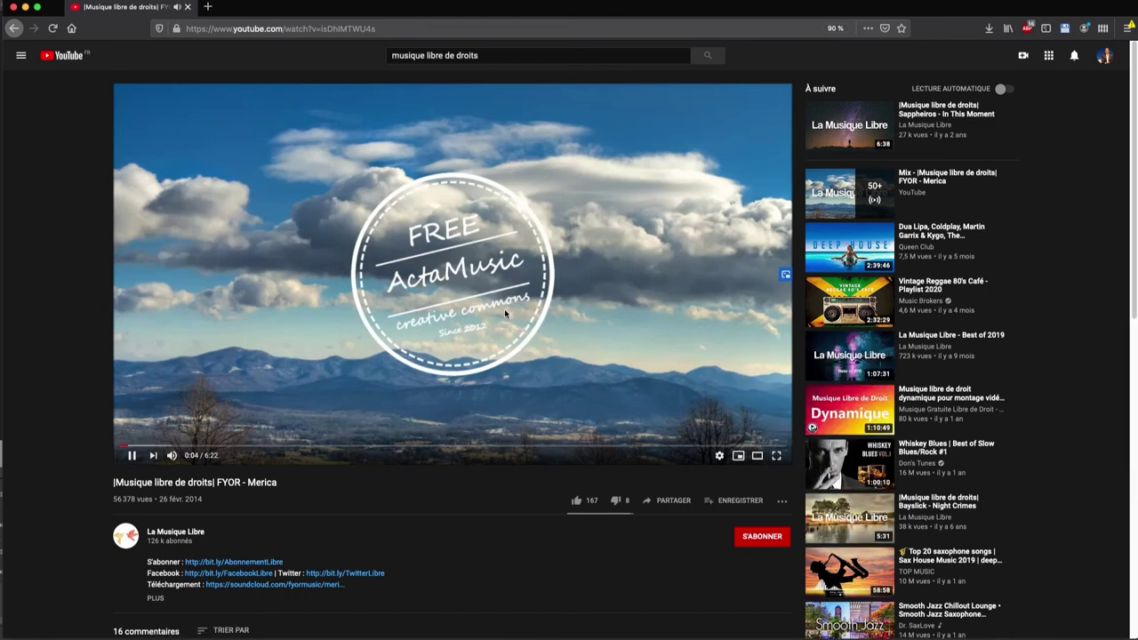
left_click(503, 308)
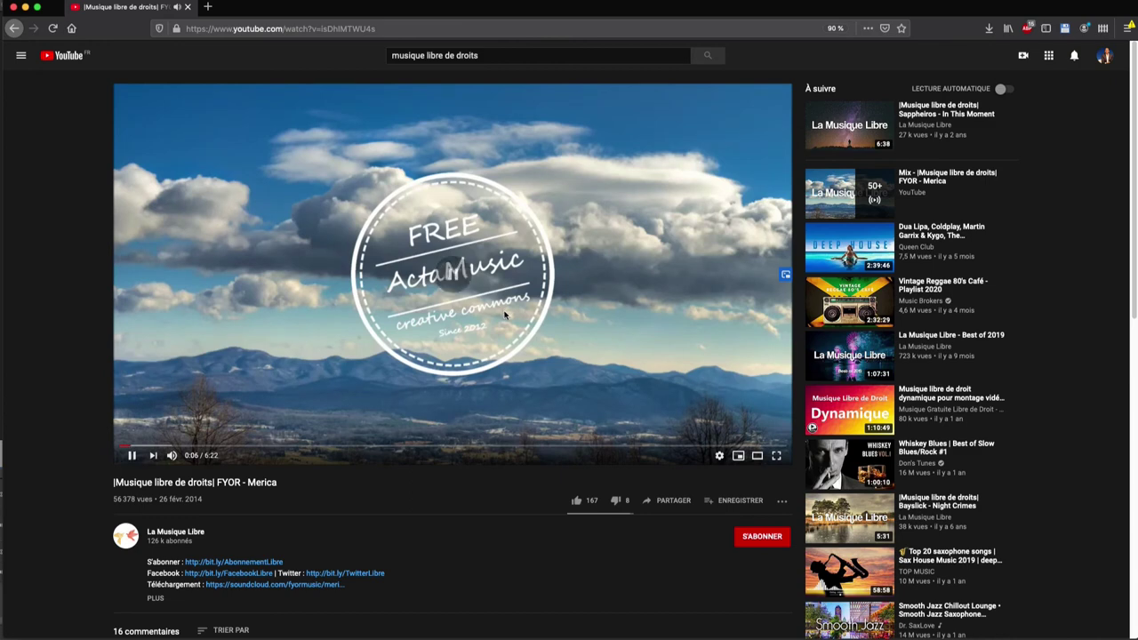
- Browse the suggested videos below the FYOR track and play "Sappheiros - Reaching Out"
scroll(523, 338, "down", 5)
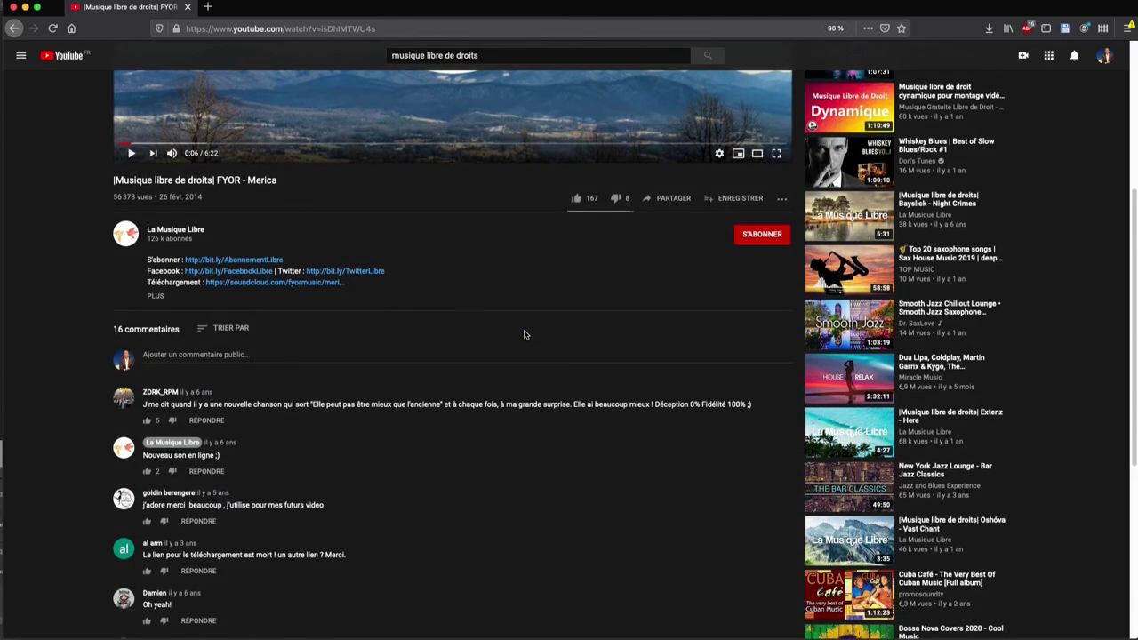
scroll(524, 335, "down", 5)
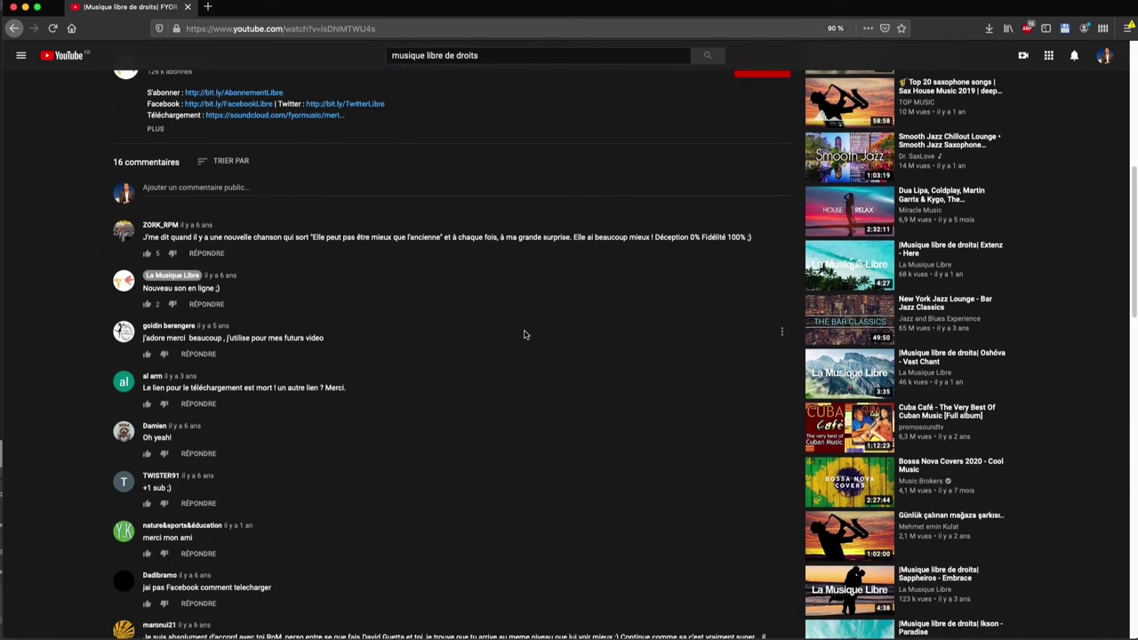
scroll(514, 333, "down", 3)
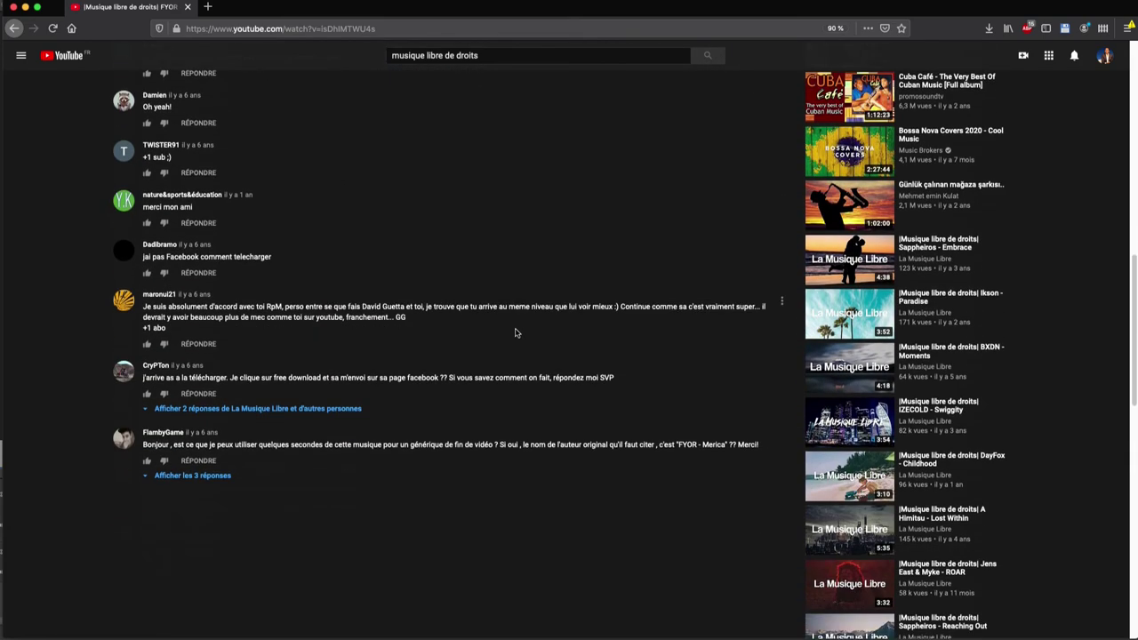
scroll(512, 331, "down", 1)
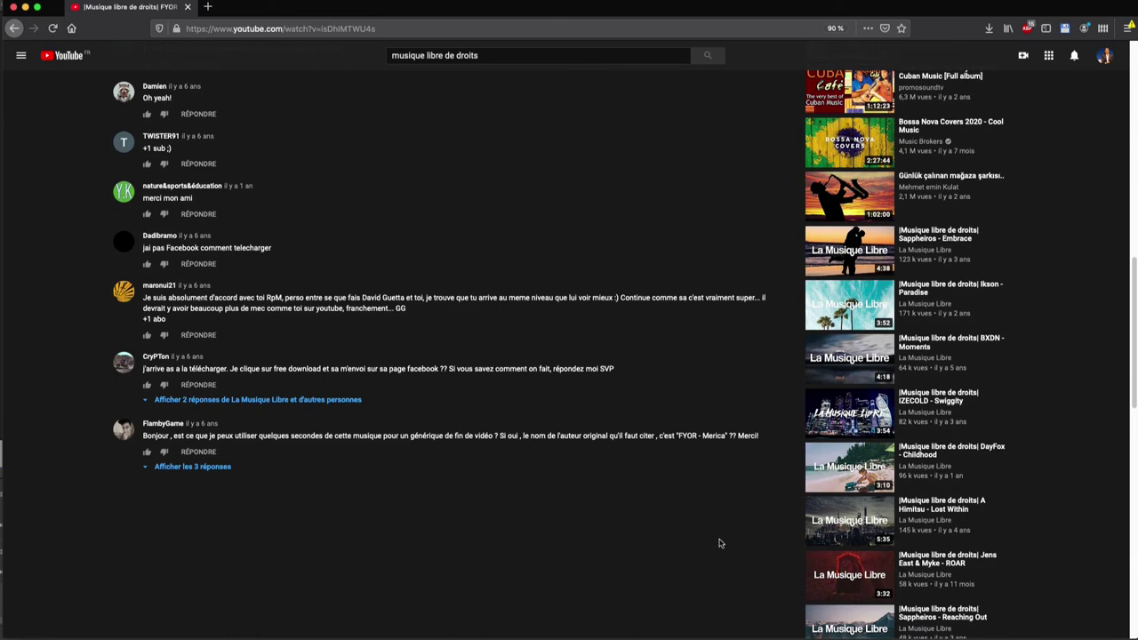
scroll(718, 540, "down", 3)
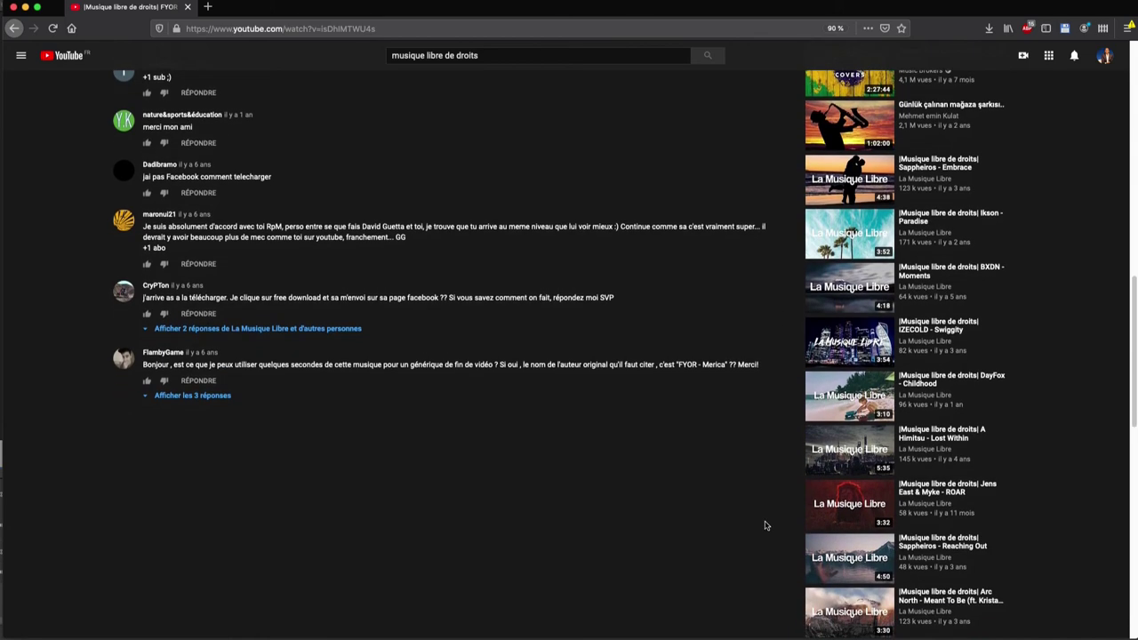
left_click(831, 512)
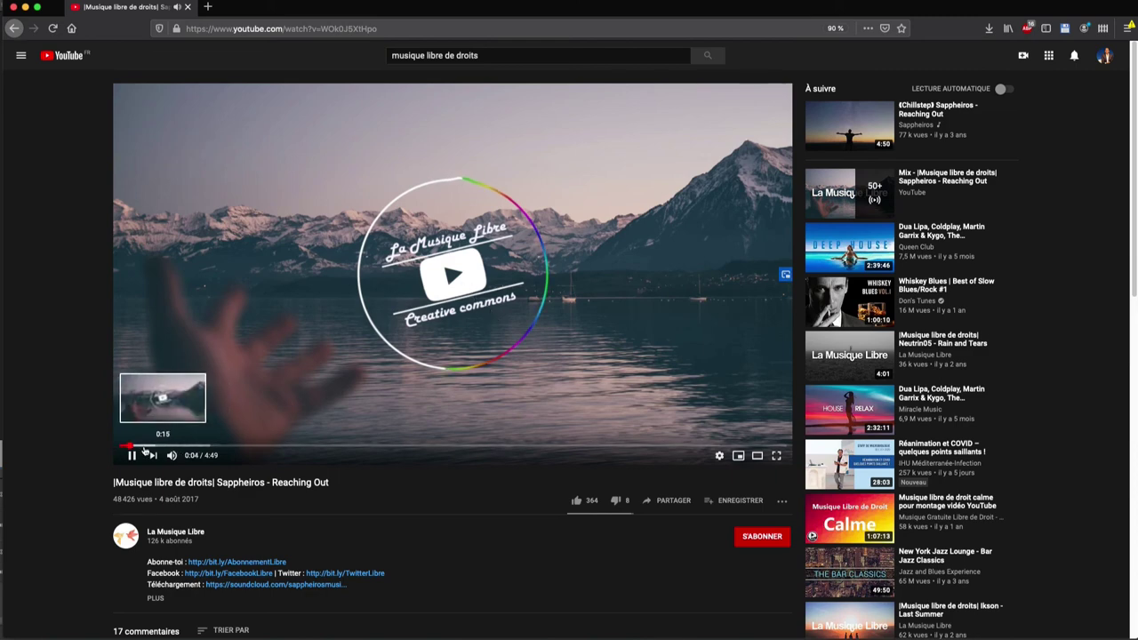
- Preview further passages of "Sappheiros - Reaching Out" by skipping ahead to about one minute
left_click(150, 446)
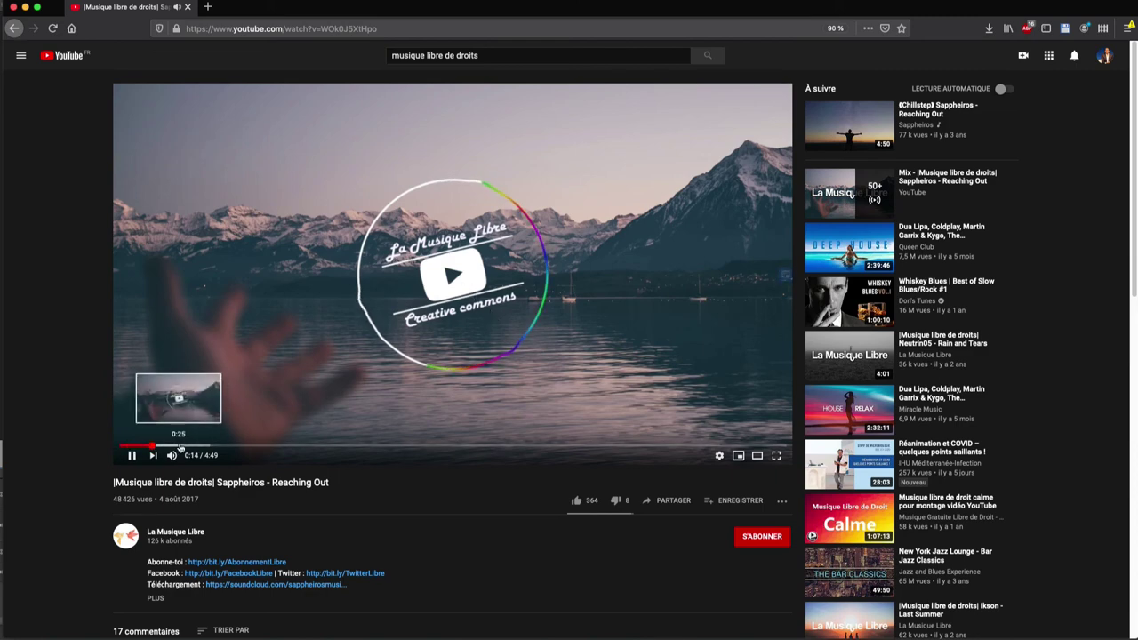
left_click(185, 446)
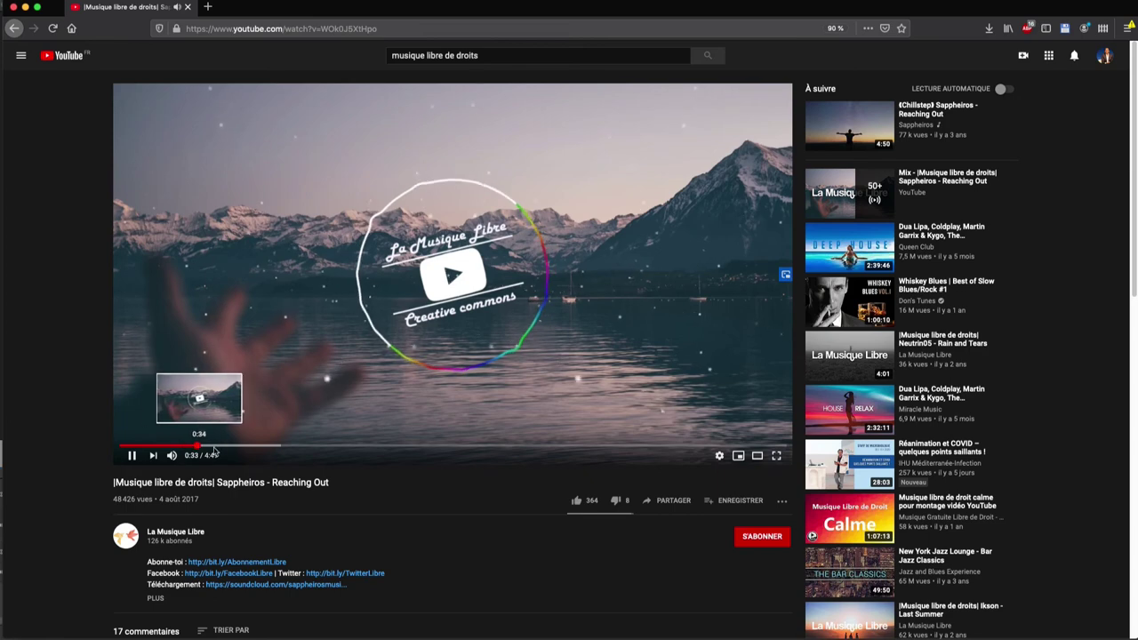
left_click(252, 446)
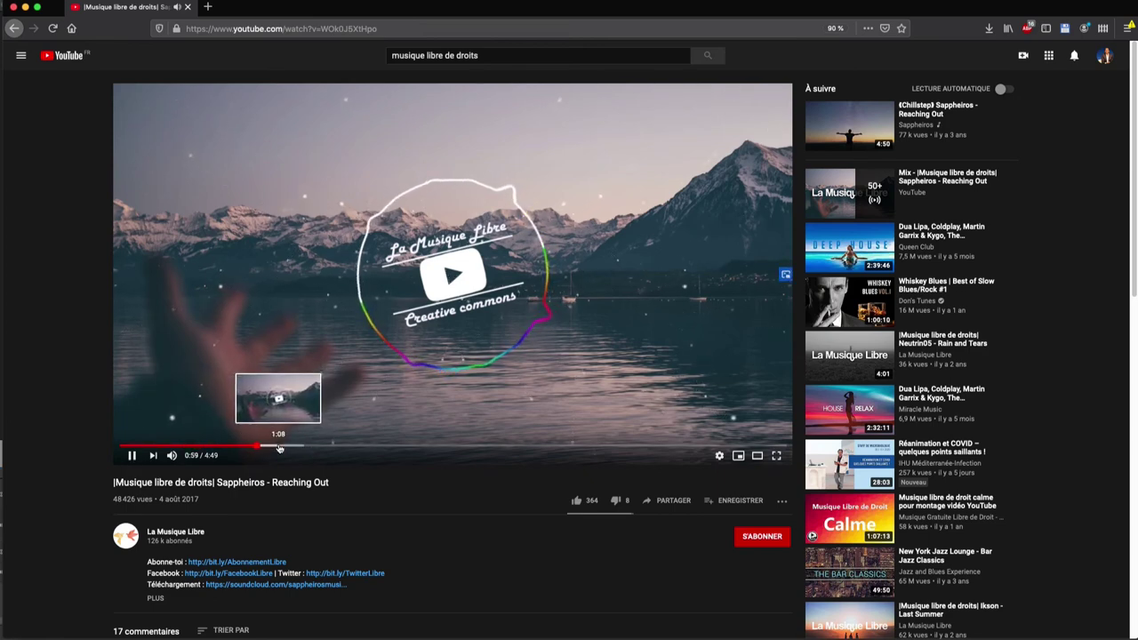
- Return to the earlier "Dani Rosenoer - I'm Still Alive" video and skip ahead within its first thirty seconds
right_click(15, 25)
left_click(48, 71)
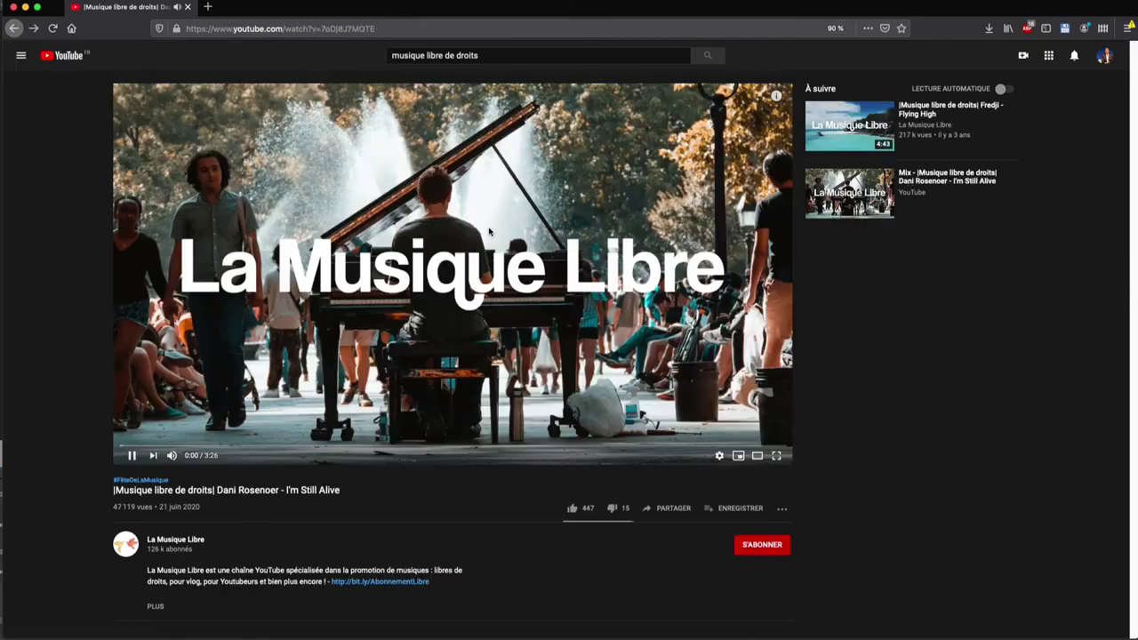
left_click(201, 445)
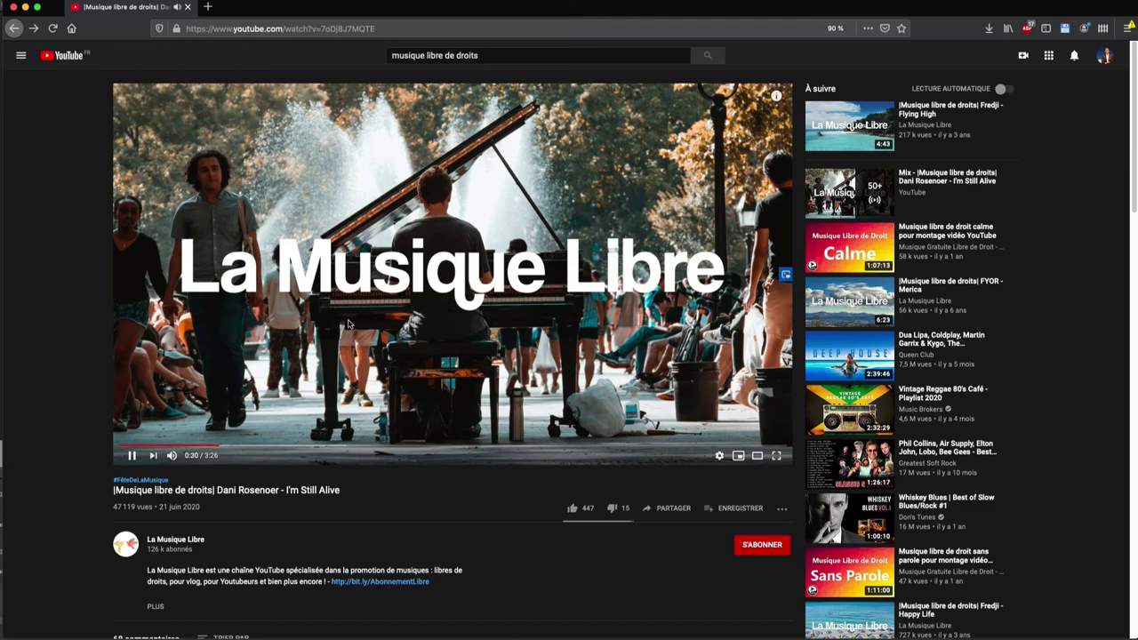
- Browse the suggested videos beside the Dani Rosenoer track and play "Bayslick - Last Backup"
scroll(352, 320, "down", 5)
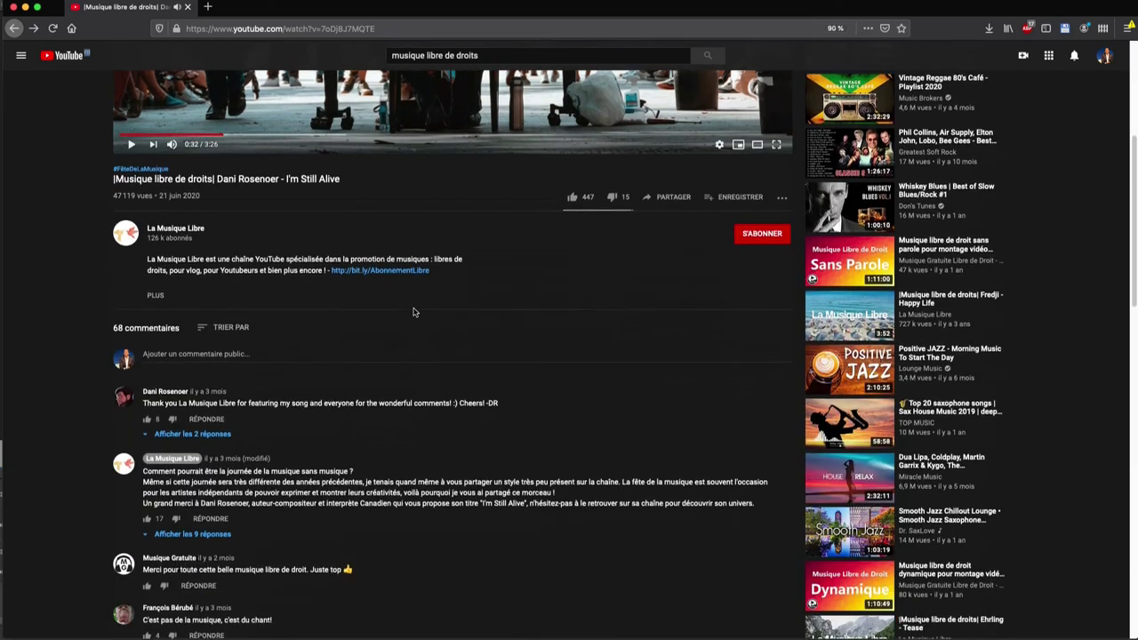
scroll(575, 364, "down", 3)
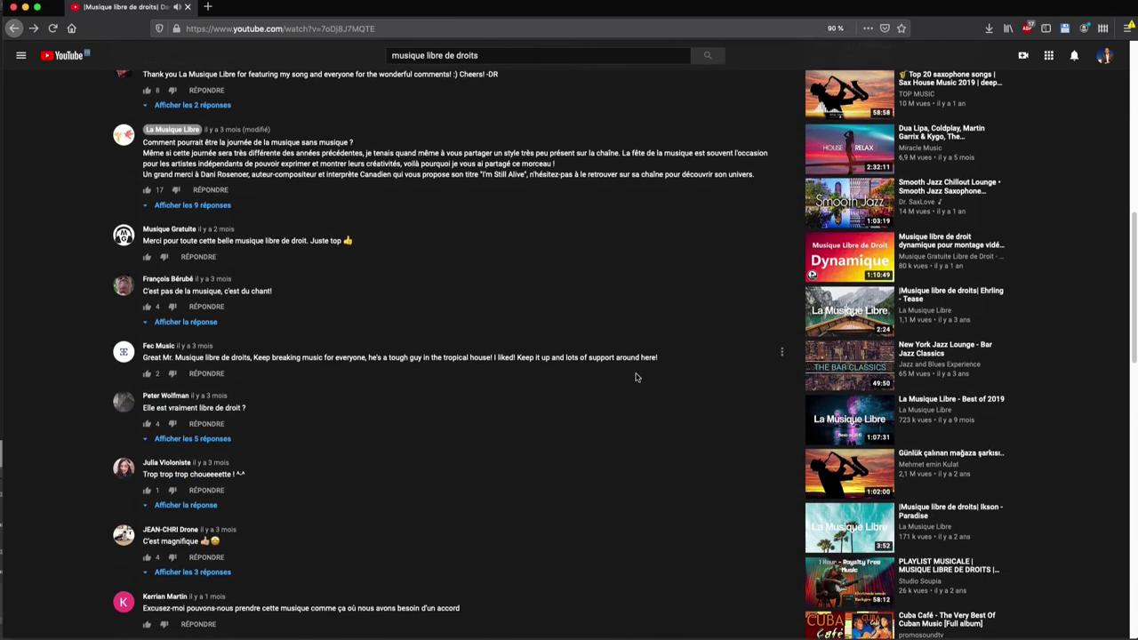
scroll(636, 377, "down", 2)
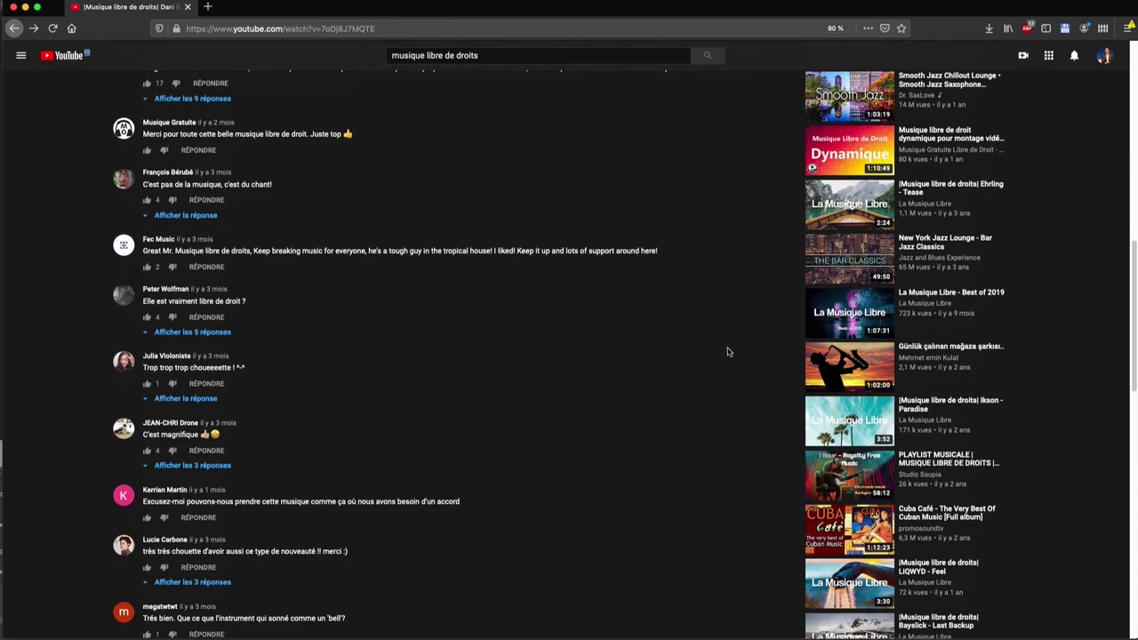
scroll(728, 350, "down", 3)
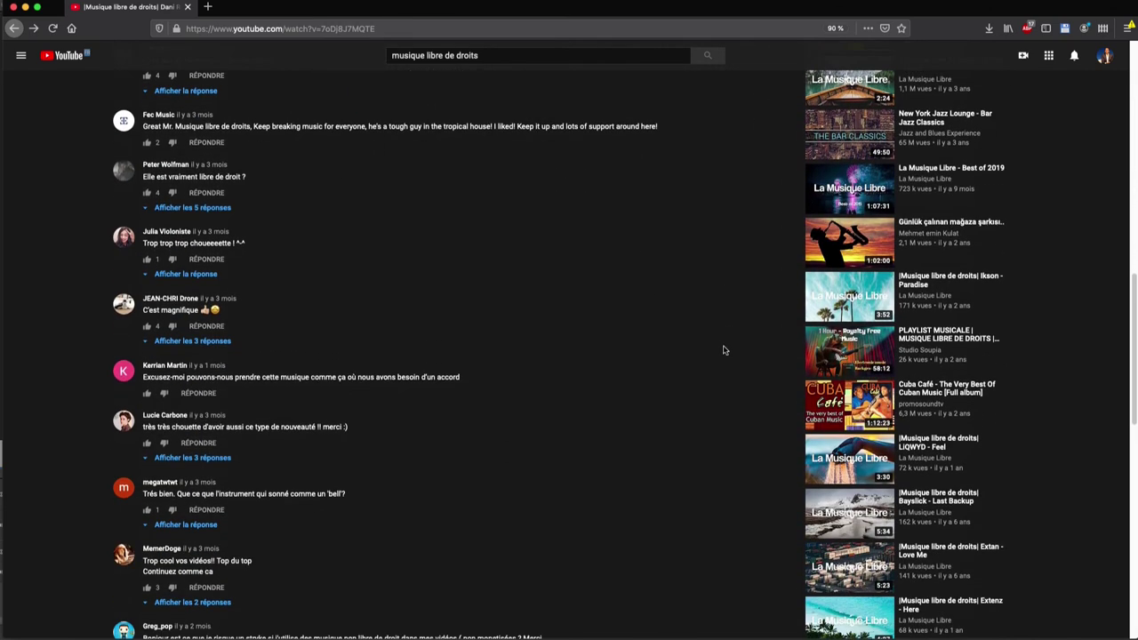
scroll(738, 405, "down", 1)
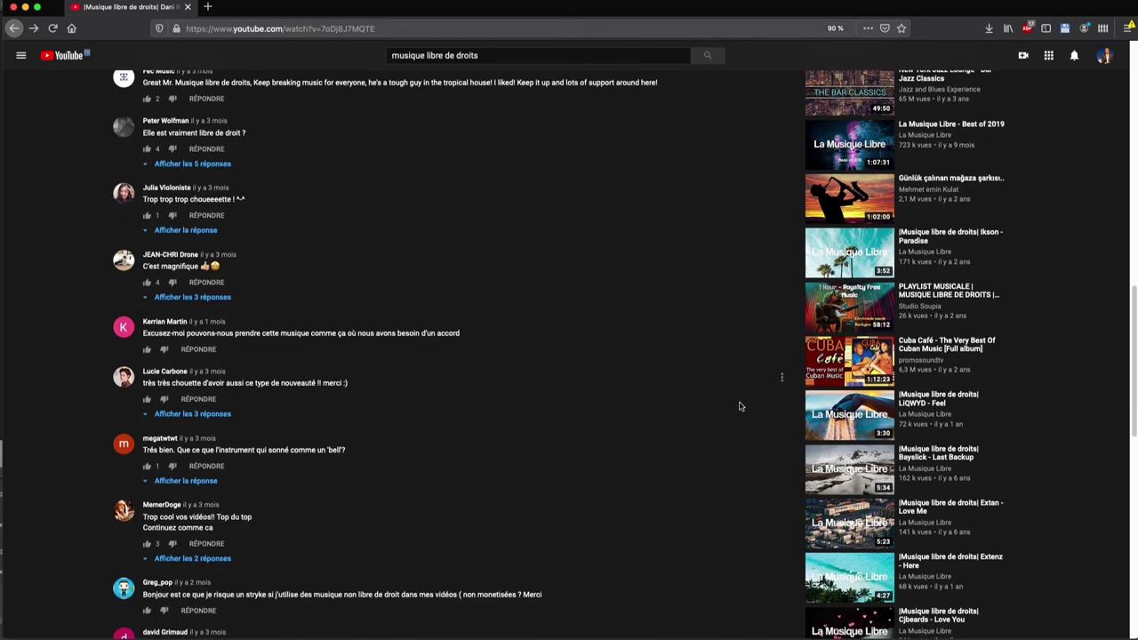
left_click(849, 469)
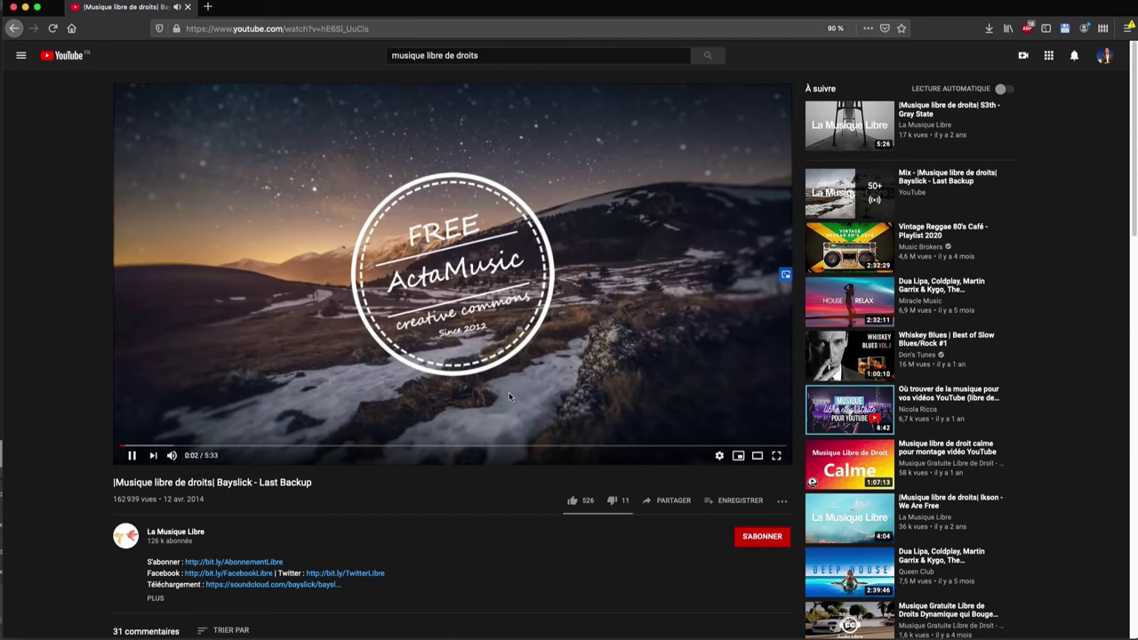
- Find "Arc North - Heroic" among the suggested videos, play it for a few seconds and pause it
scroll(734, 416, "down", 10)
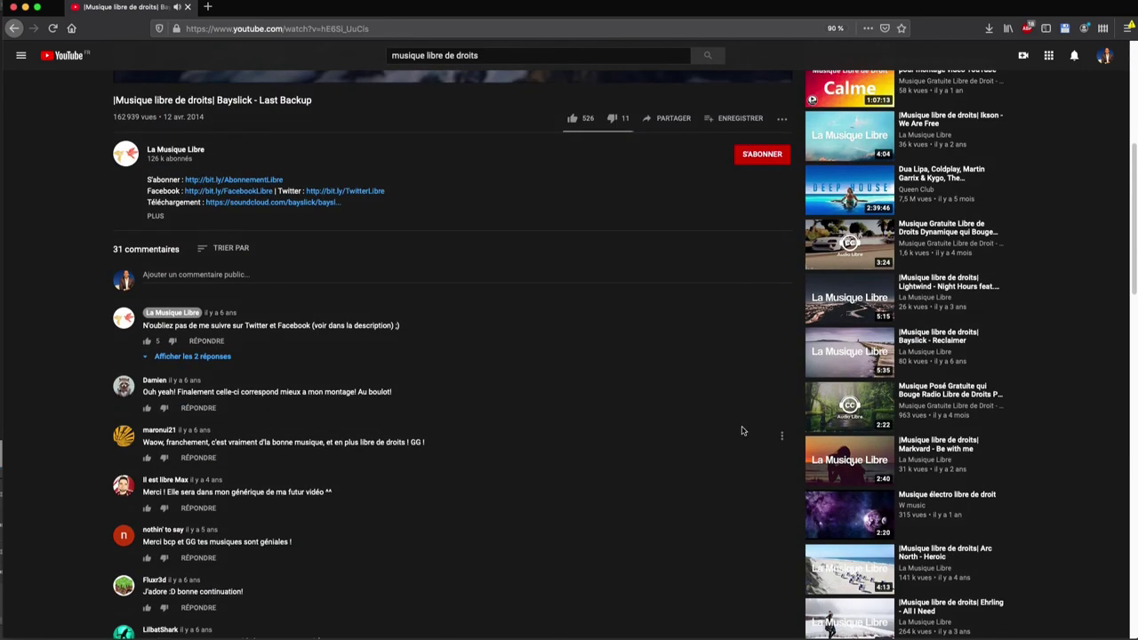
scroll(745, 431, "down", 1)
left_click(830, 466)
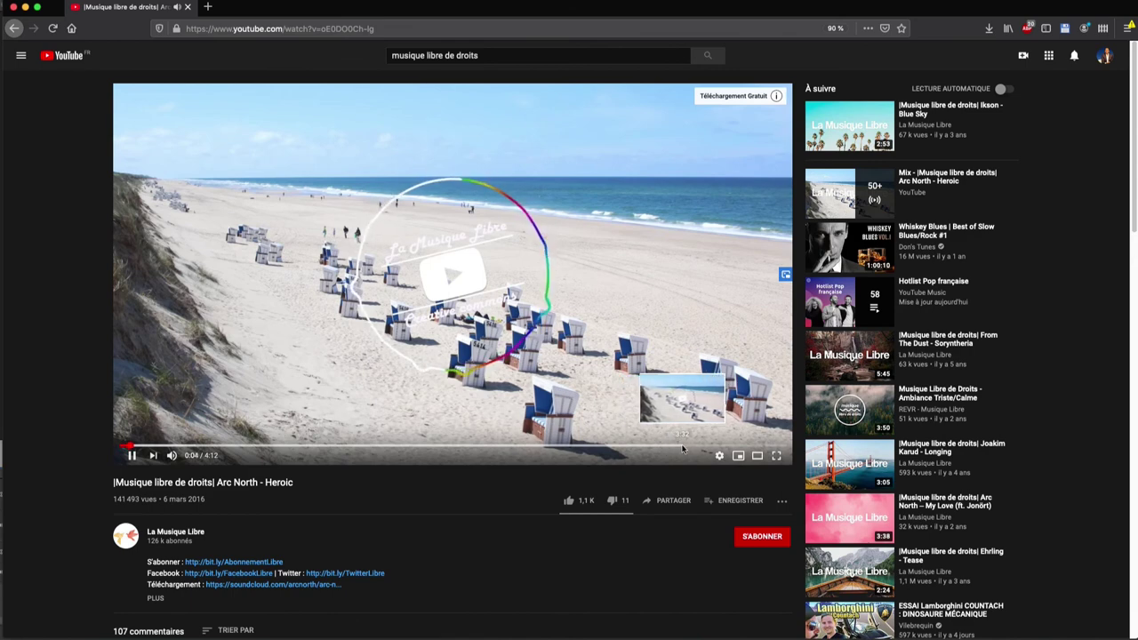
left_click(545, 405)
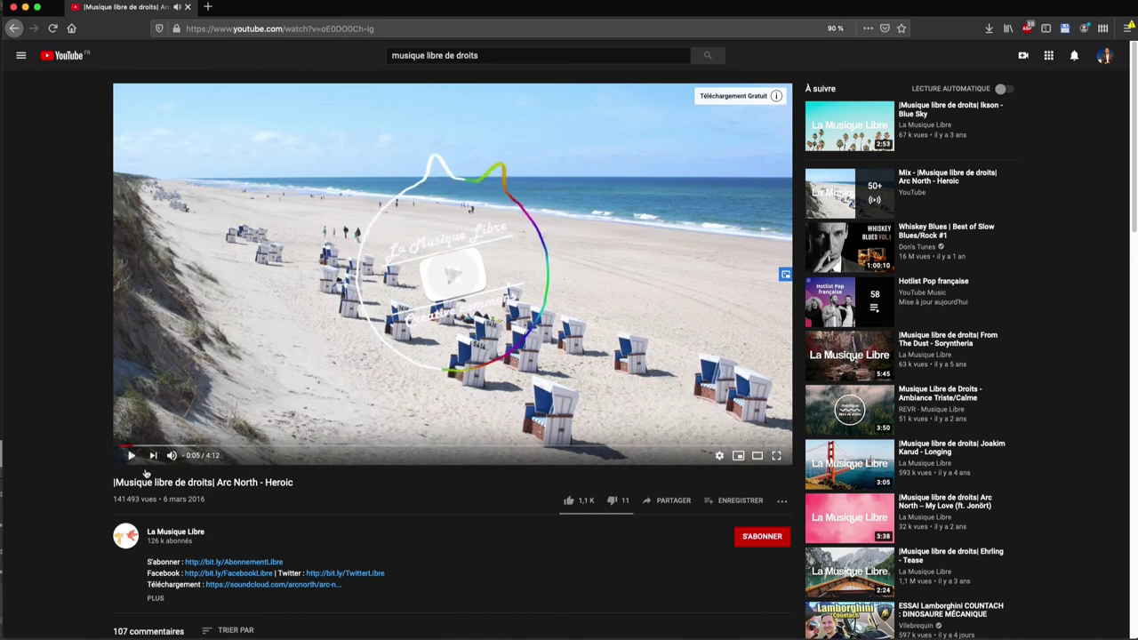
- Expand the description of "Arc North - Heroic" and highlight the credit text required for using the music
left_click(155, 598)
left_click_drag(217, 481, 295, 482)
scroll(295, 481, "down", 3)
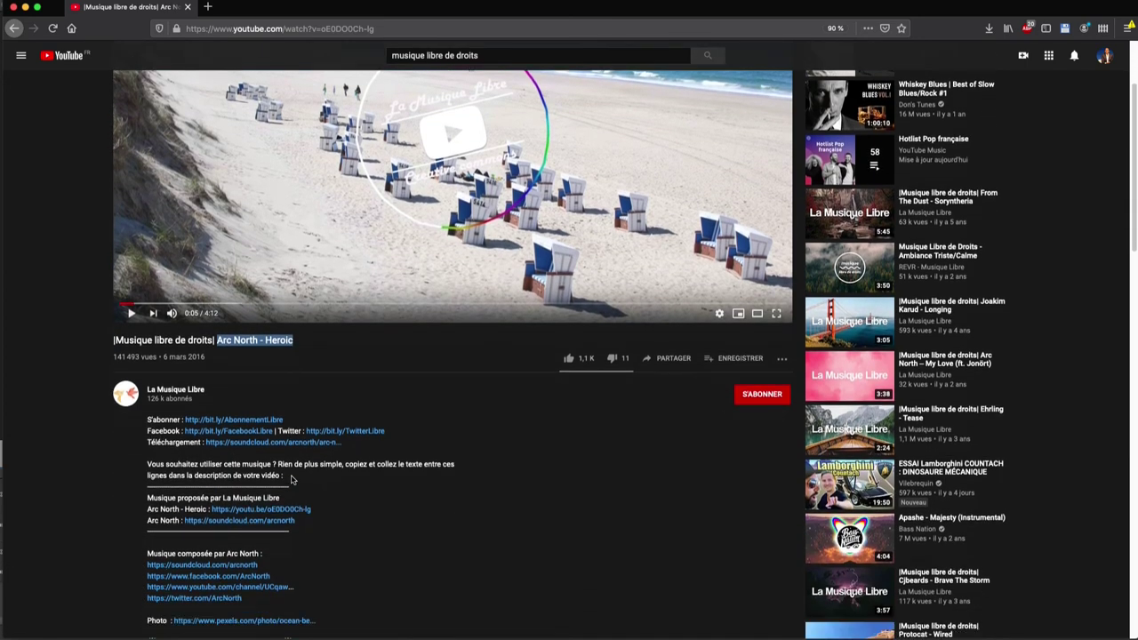
left_click_drag(296, 531, 147, 490)
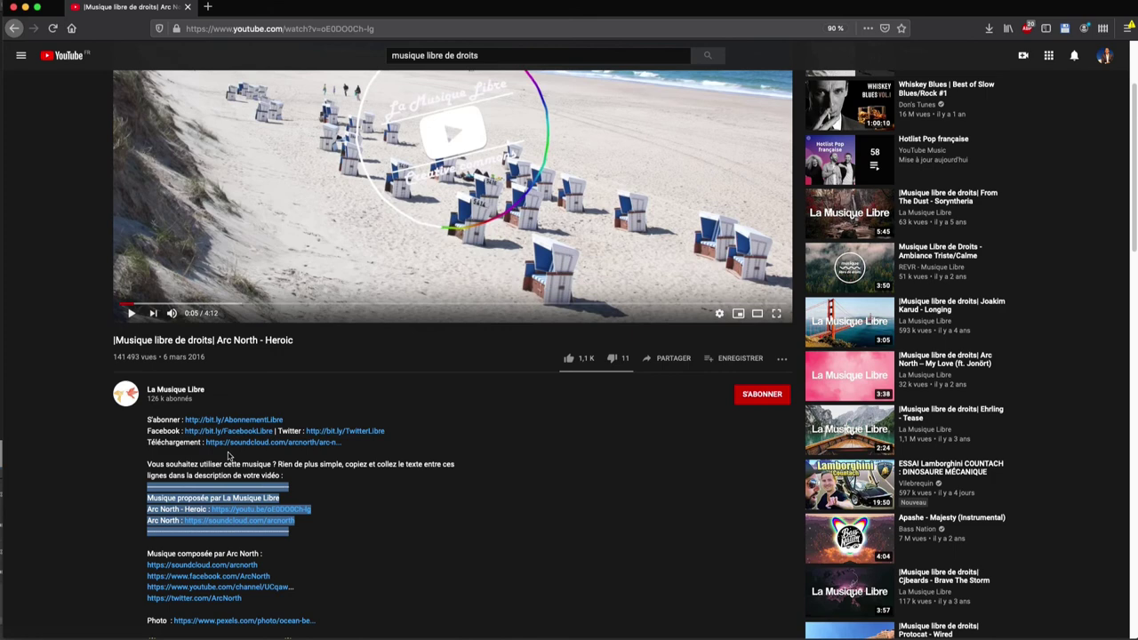
scroll(228, 471, "down", 3)
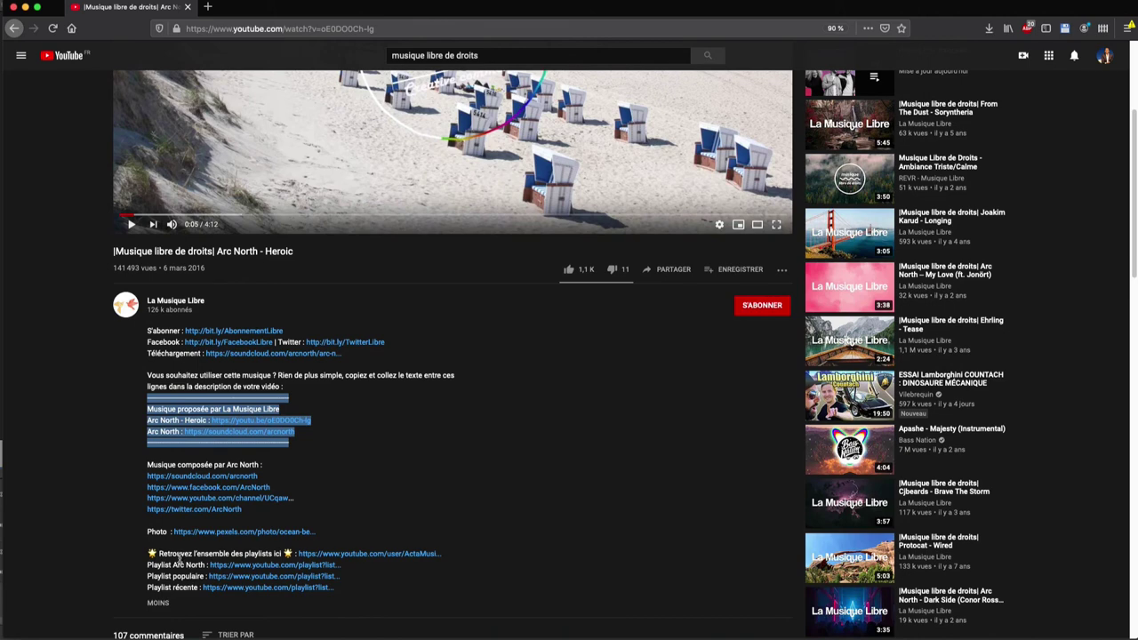
- Open the track's SoundCloud link from the description and check its sharing and additional options for a download
left_click(301, 354)
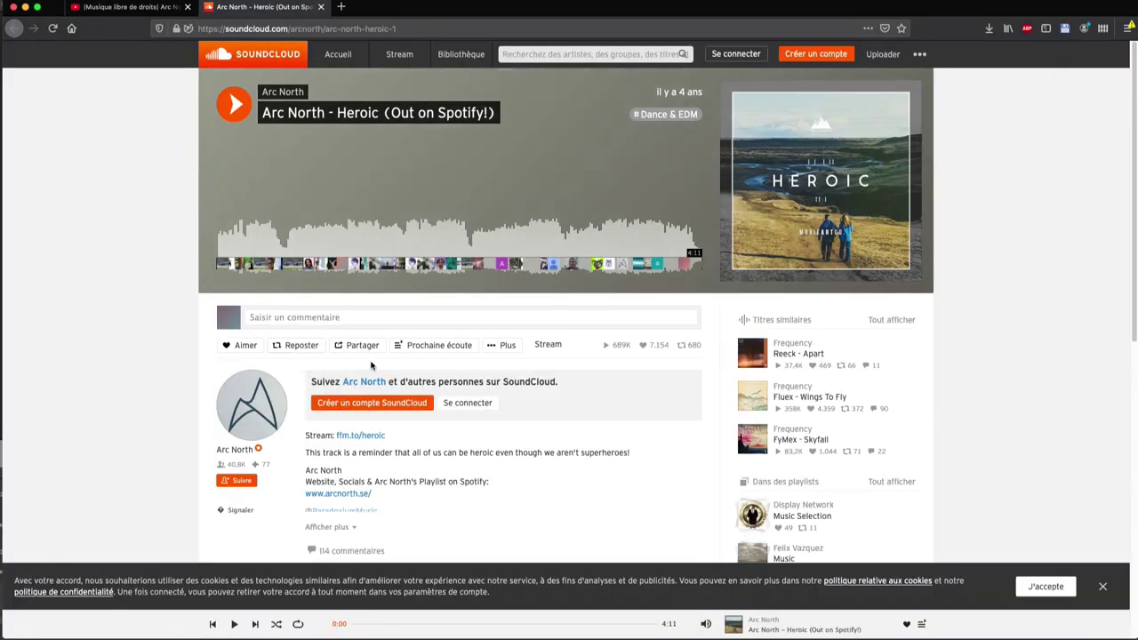
left_click(497, 348)
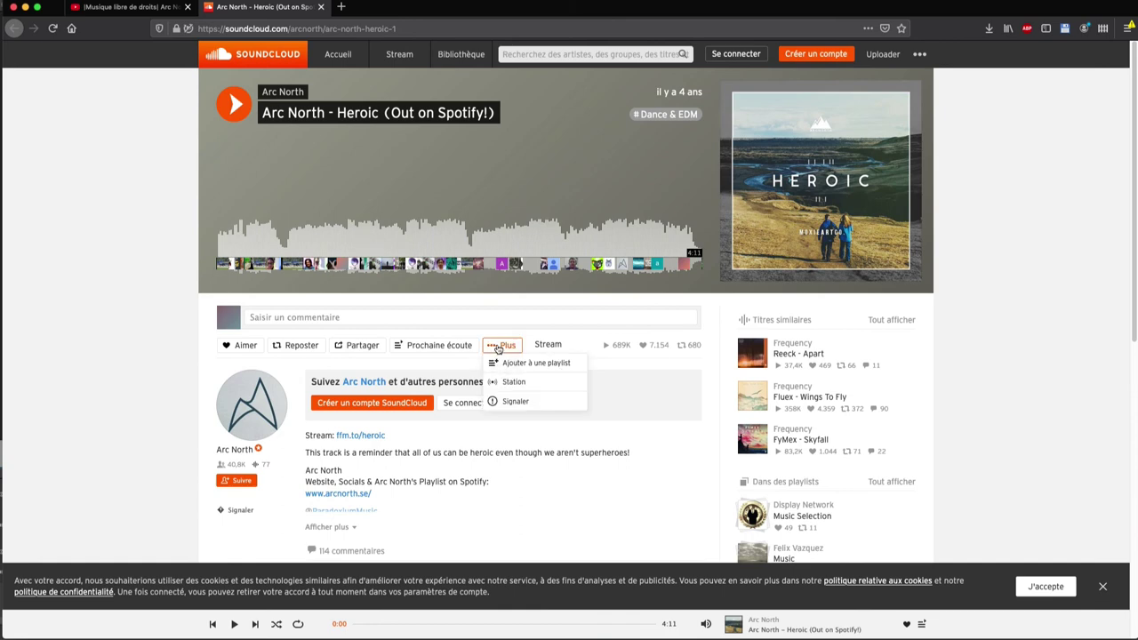
left_click(496, 348)
scroll(486, 353, "down", 2)
scroll(486, 354, "down", 2)
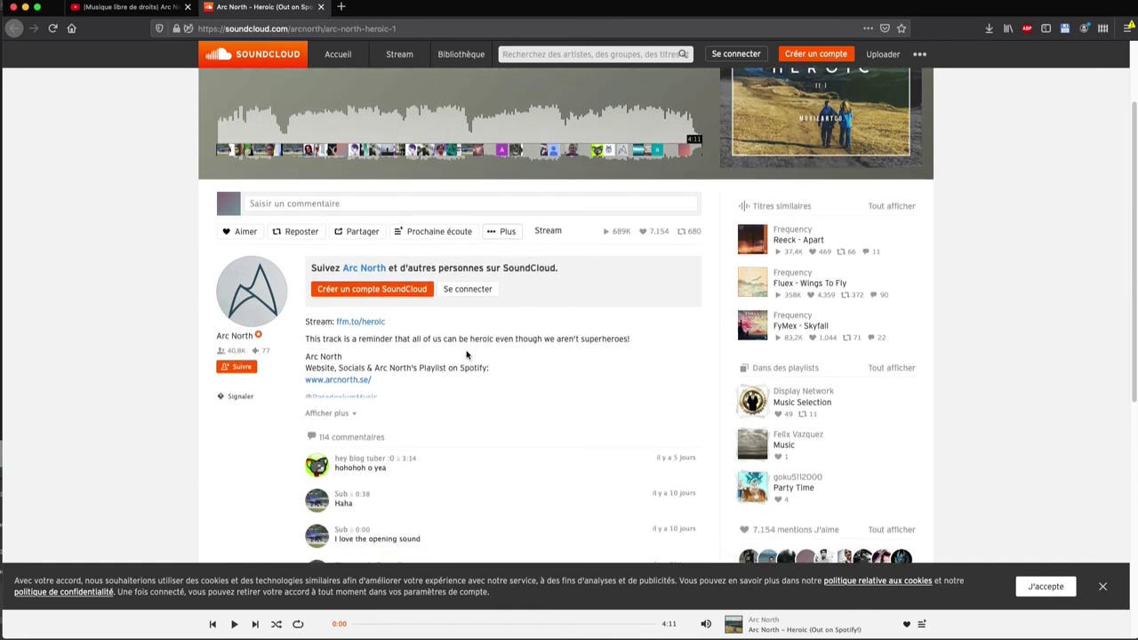
scroll(464, 353, "up", 2)
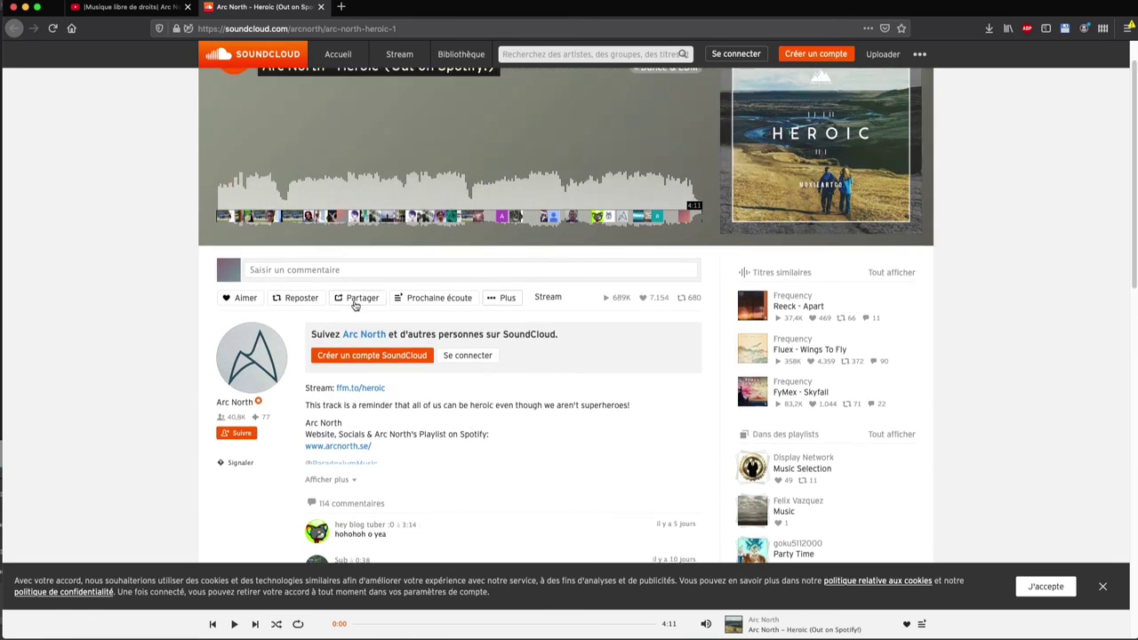
left_click(355, 300)
left_click(362, 308)
left_click(507, 300)
left_click(439, 318)
scroll(441, 319, "up", 1)
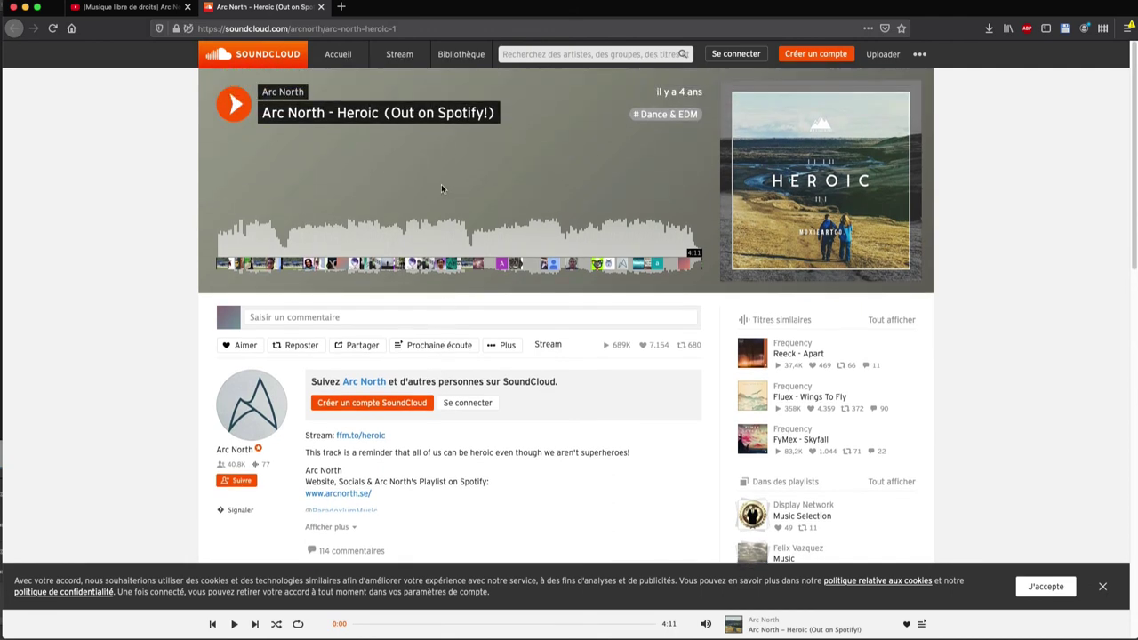
- Return to the "Arc North - Heroic" YouTube page, highlight the credit lines again and briefly replay the track
left_click(169, 6)
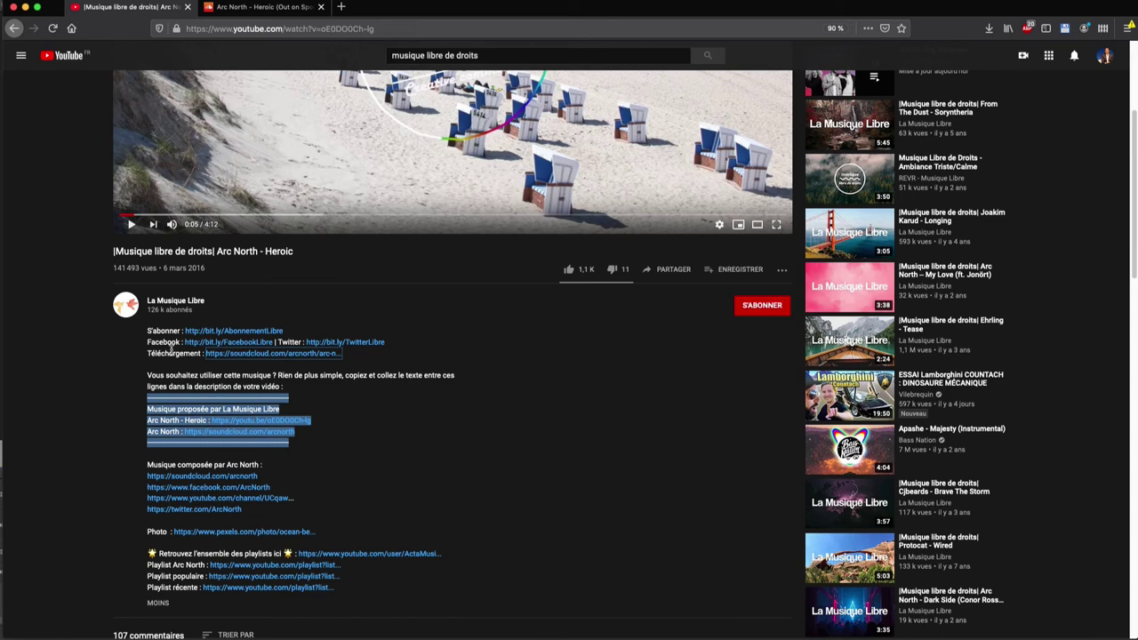
scroll(174, 367, "up", 3)
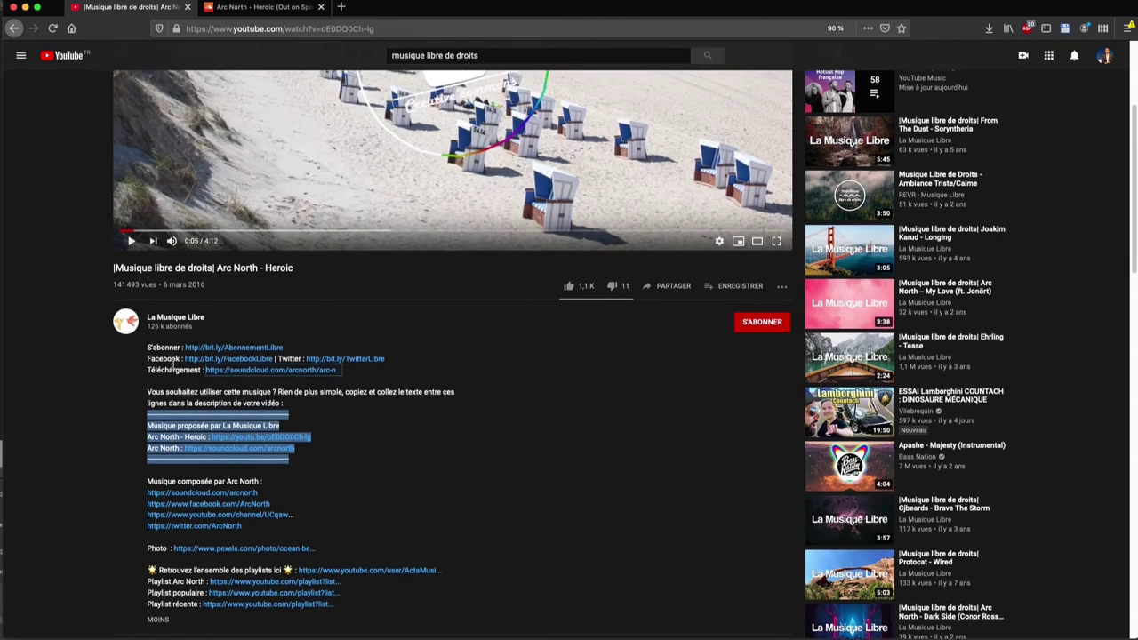
scroll(173, 365, "up", 2)
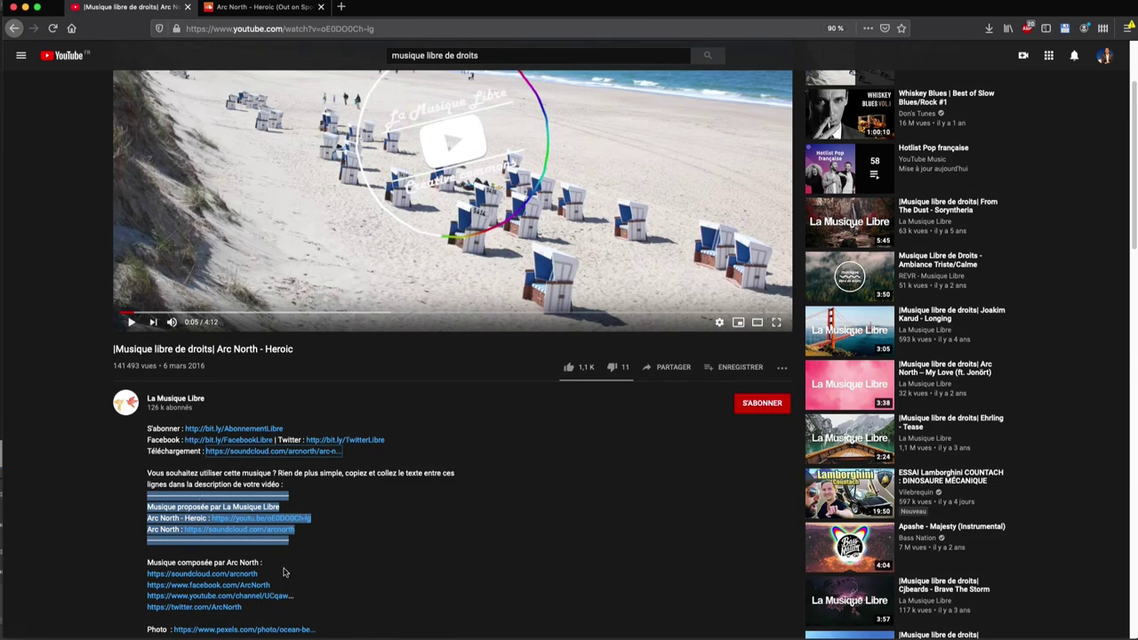
left_click_drag(295, 545, 152, 500)
scroll(140, 459, "up", 3)
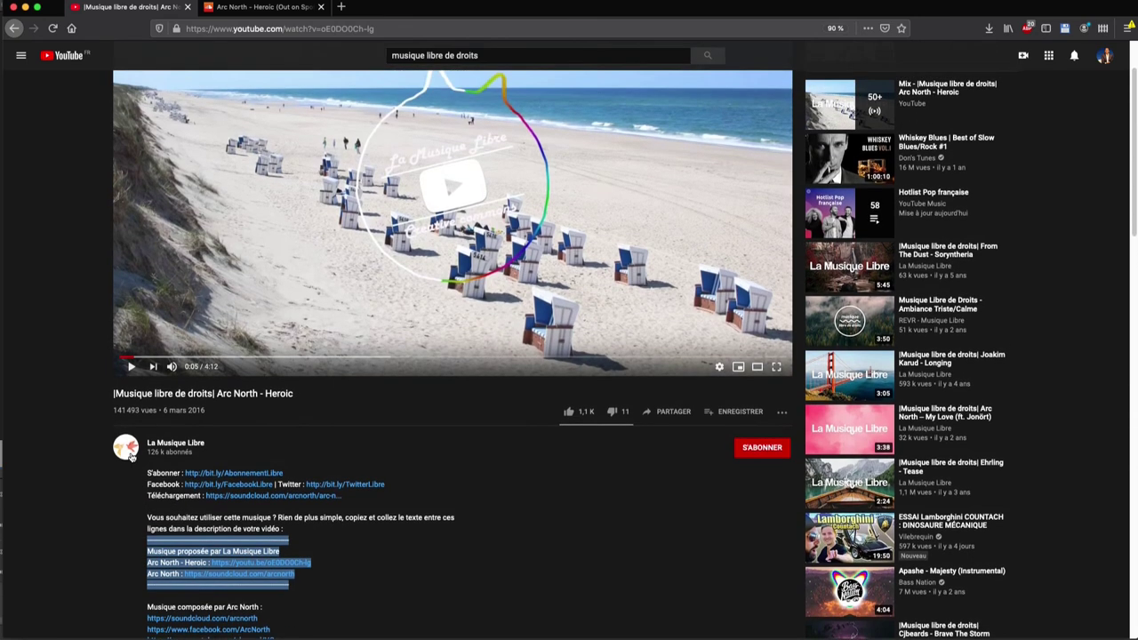
scroll(131, 458, "up", 2)
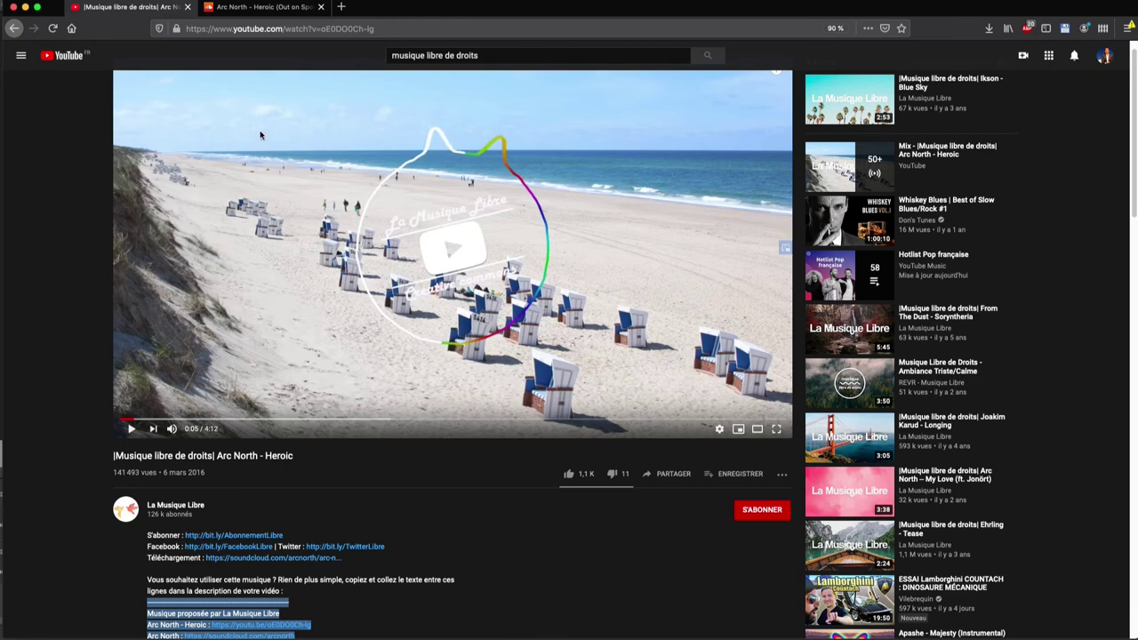
left_click(382, 228)
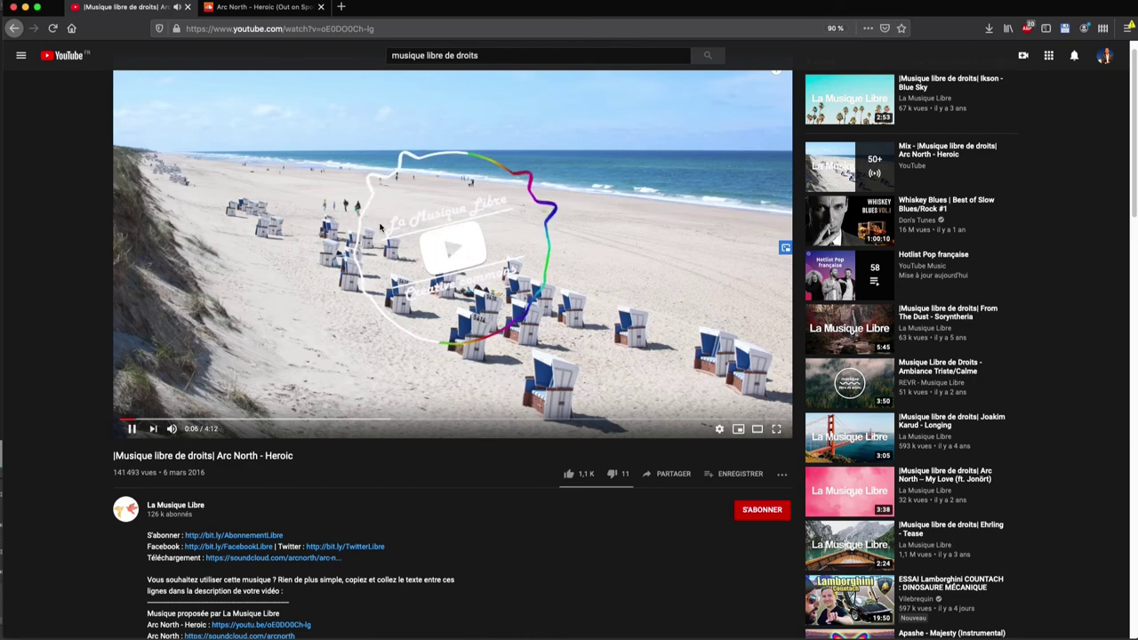
left_click(380, 227)
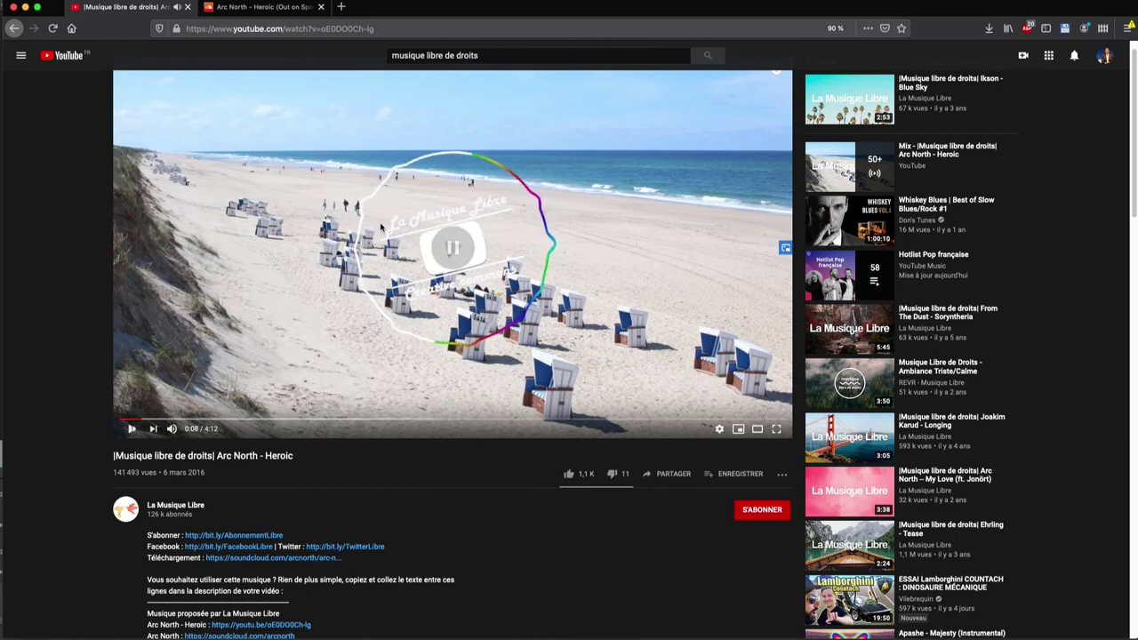
- Insert "pp" right after "youtube" in the video's address and load it to open the y2mate download page
left_click(266, 28)
left_click(267, 29)
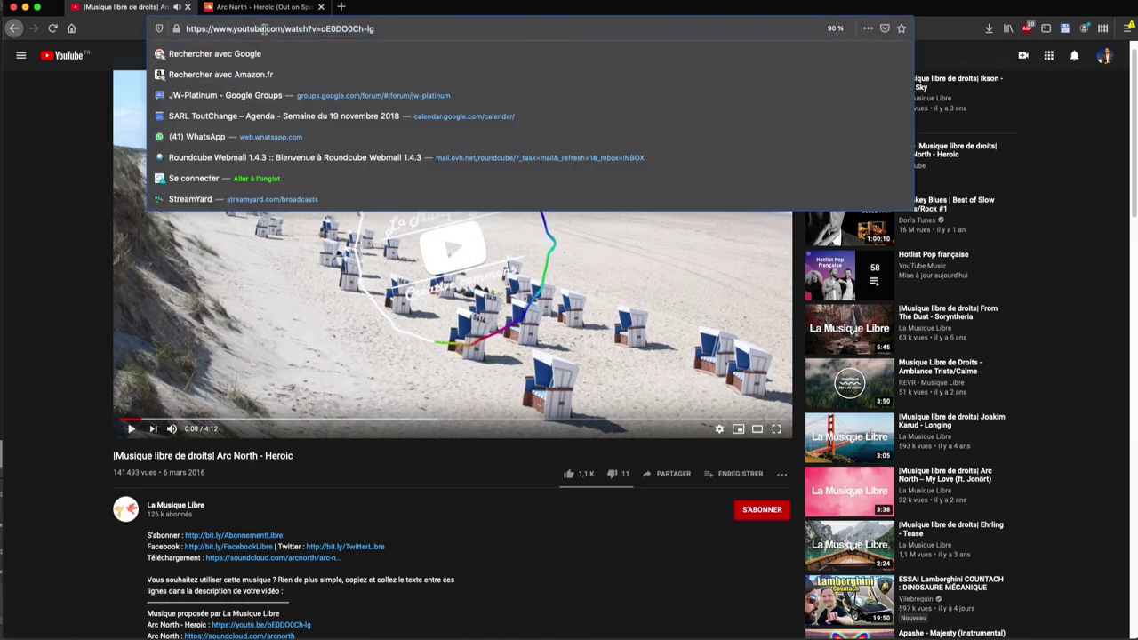
left_click(116, 164)
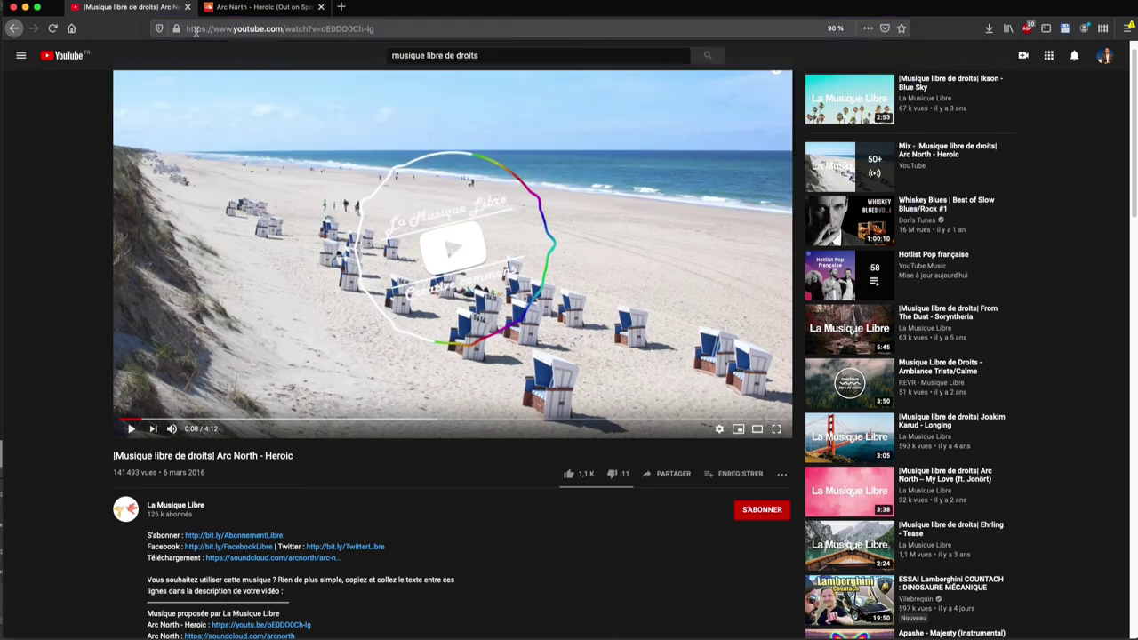
left_click(264, 30)
left_click(264, 28)
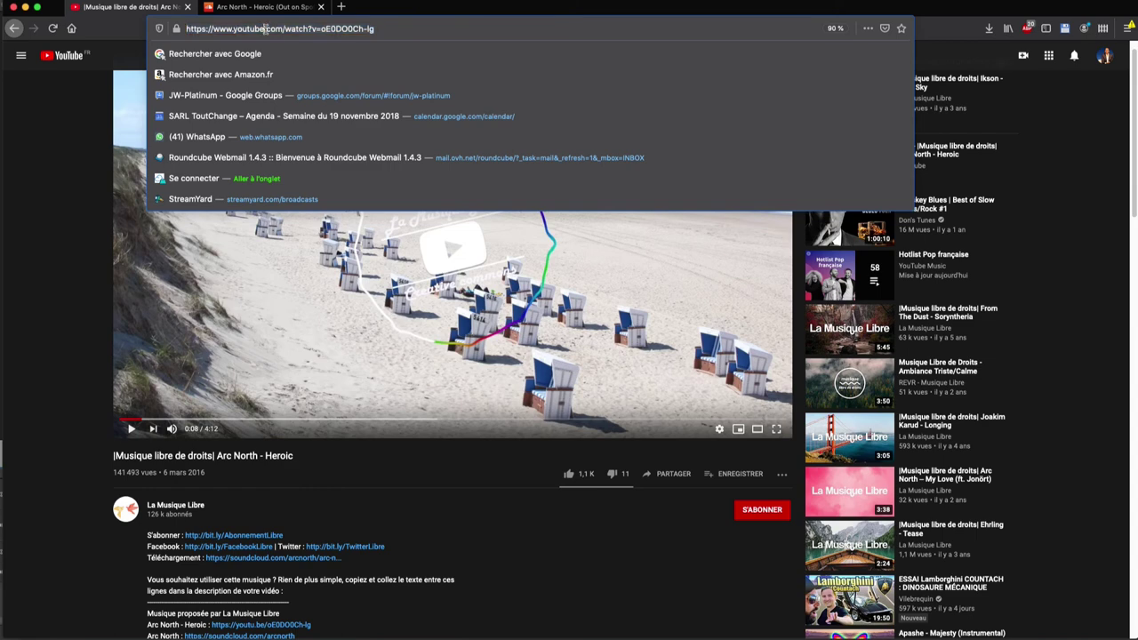
type("pp")
key("Return")
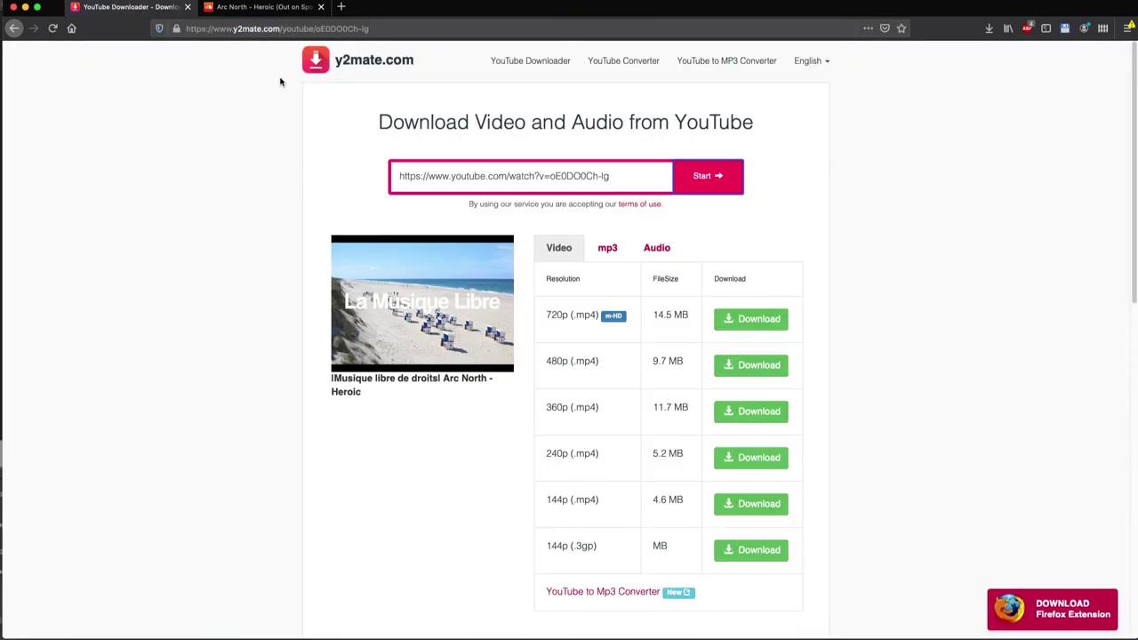
- Download the track as a 128kbps mp3 and choose to save the file rather than open it
left_click(608, 248)
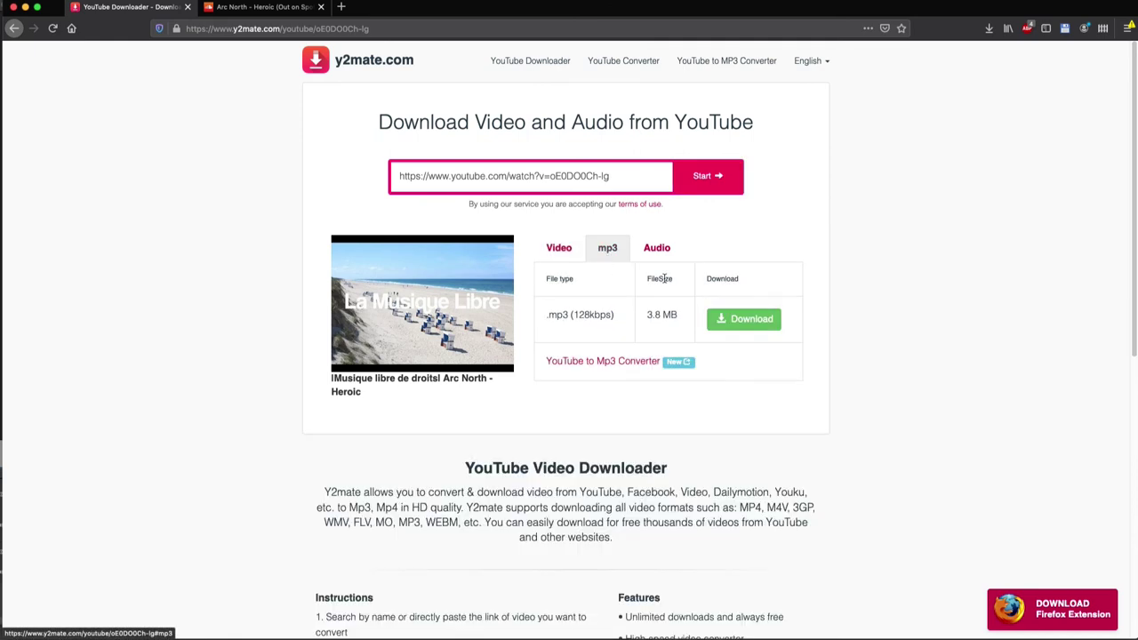
left_click(735, 326)
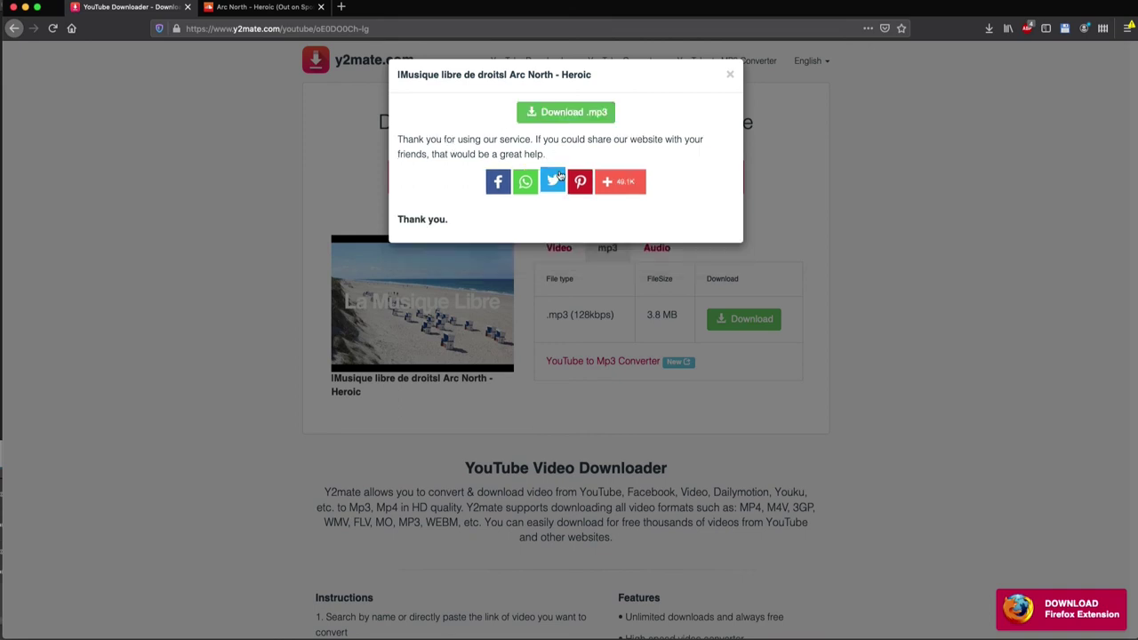
left_click(596, 113)
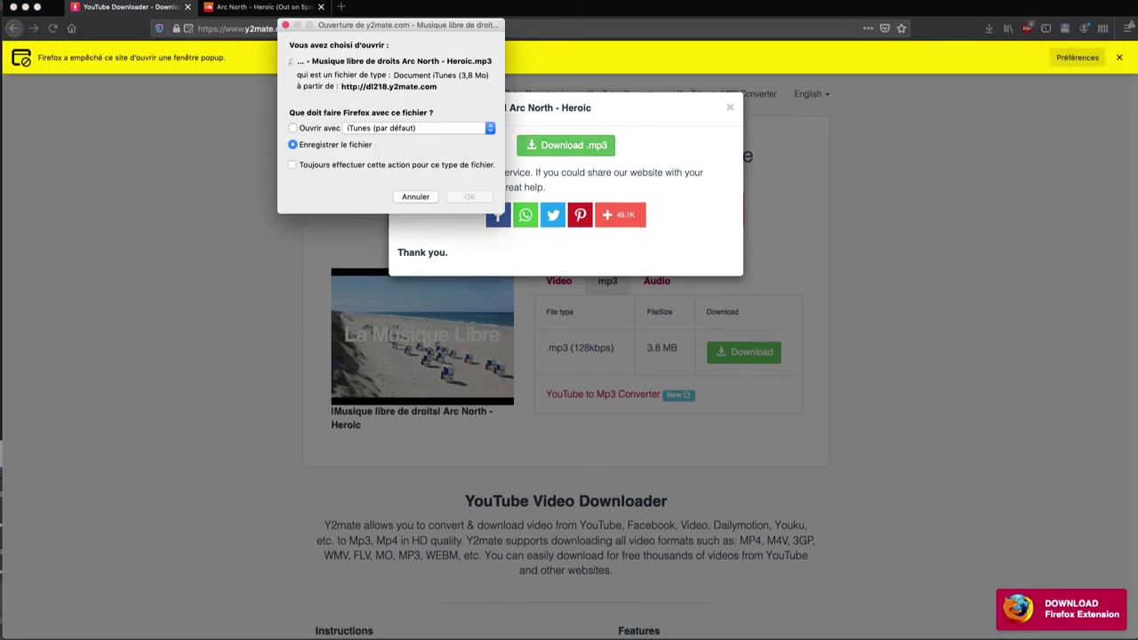
key("Return")
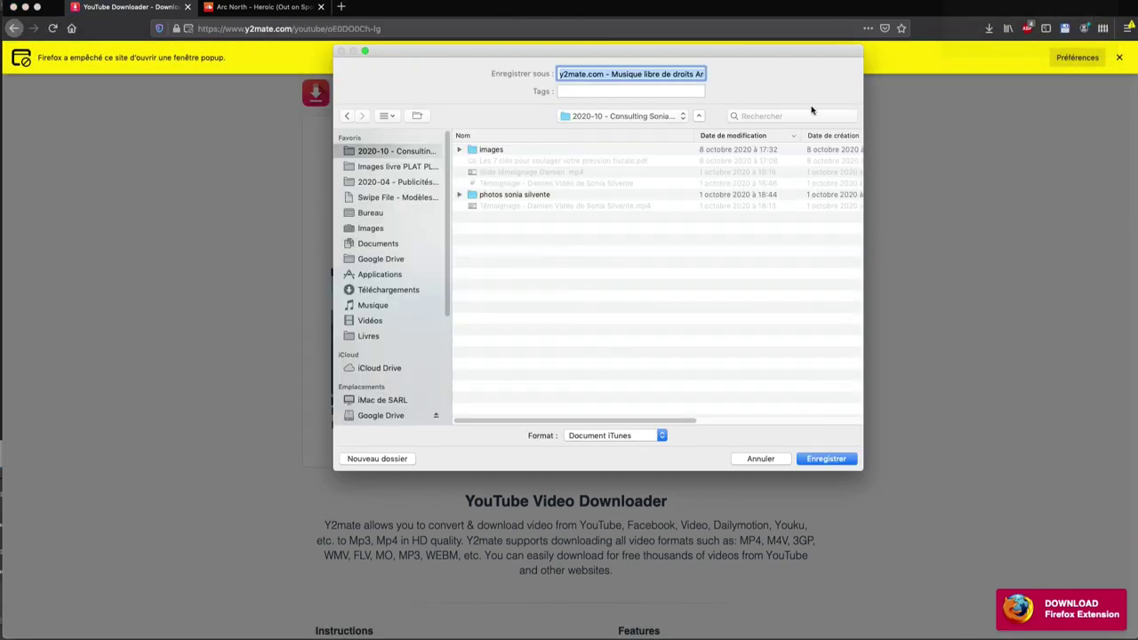
- Shorten the download's name to "Arc North - Heroic.mp3" and save it in the current 2020-10 consulting folder
left_click(611, 74)
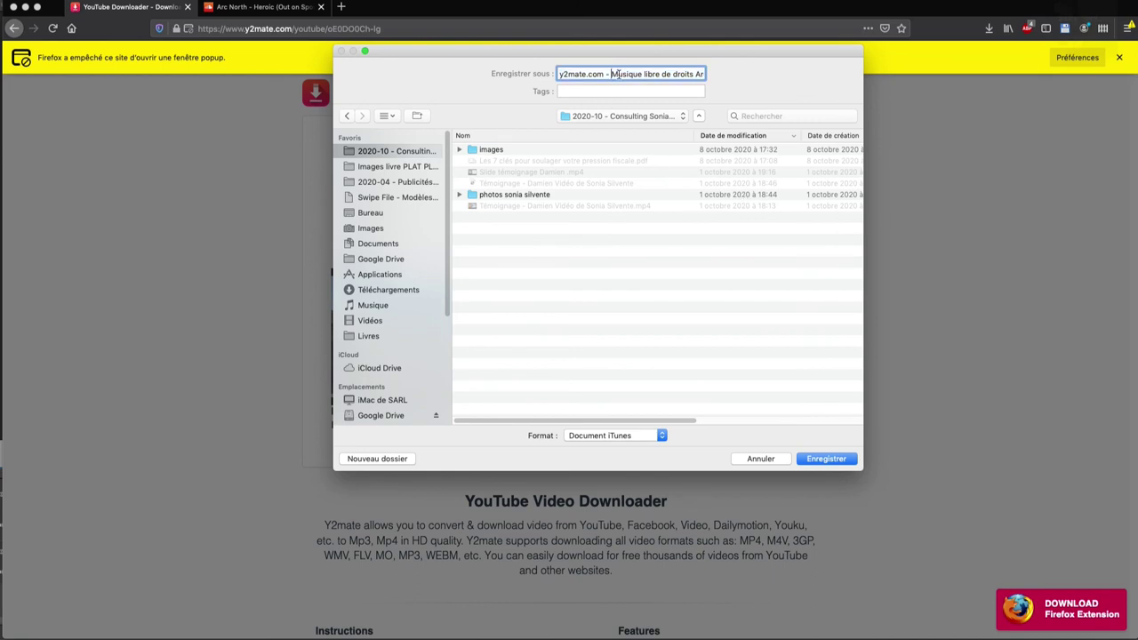
left_click_drag(611, 74, 545, 66)
key("BackSpace")
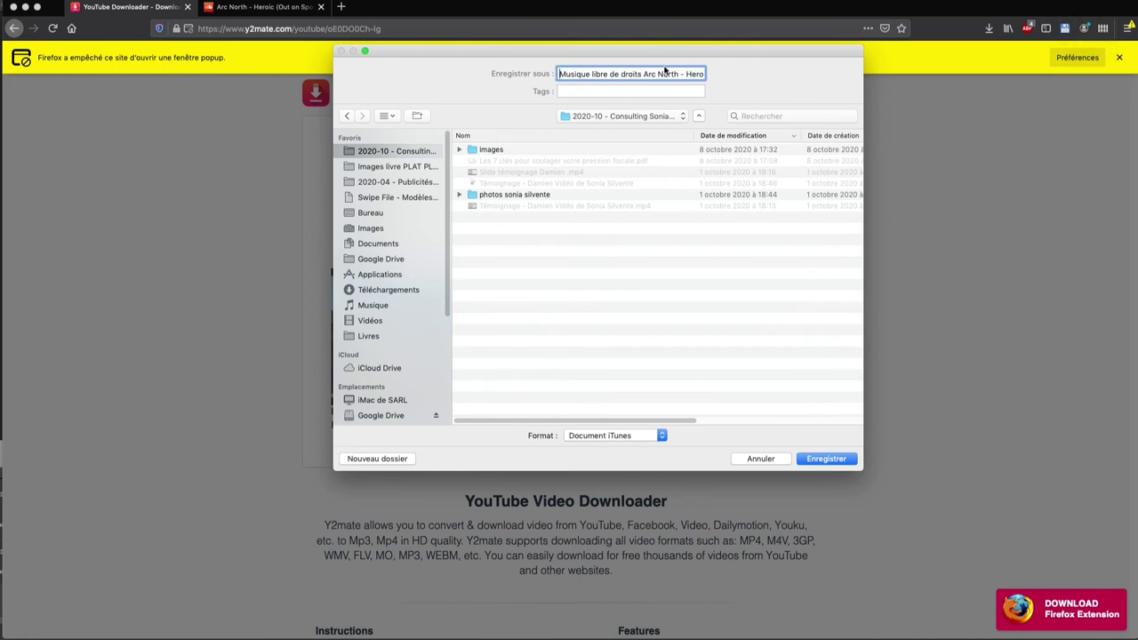
left_click_drag(642, 74, 569, 68)
key("BackSpace")
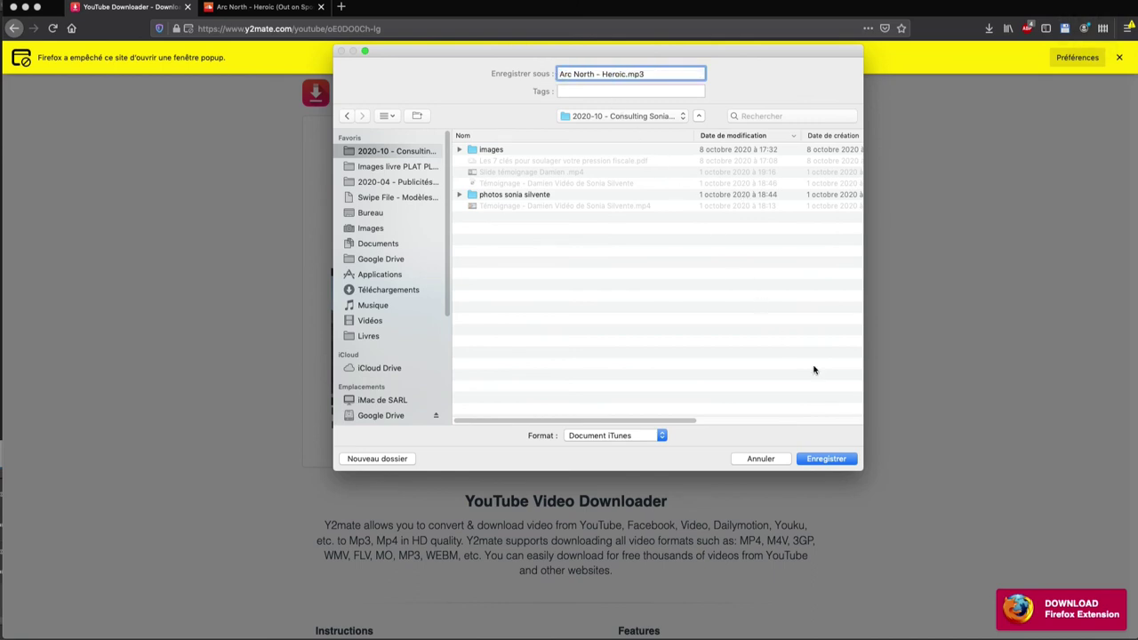
left_click(833, 459)
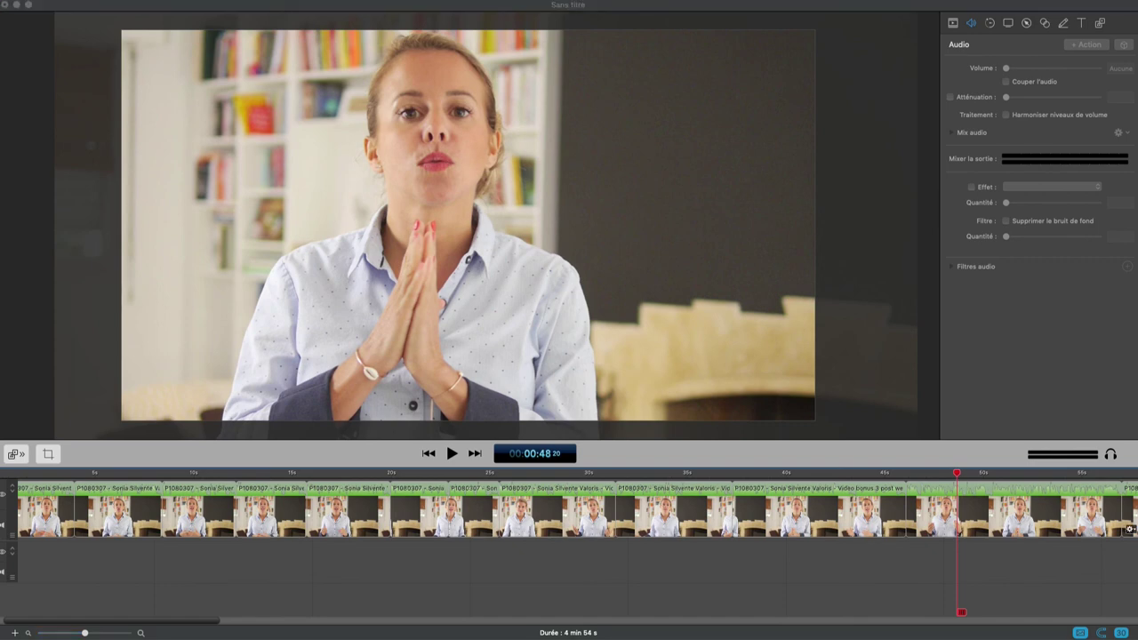
- Switch to ScreenFlow and add "Arc North - Heroic.mp3" on the track below the video, aligned with the start of the timeline
left_click_drag(1137, 516, 636, 562)
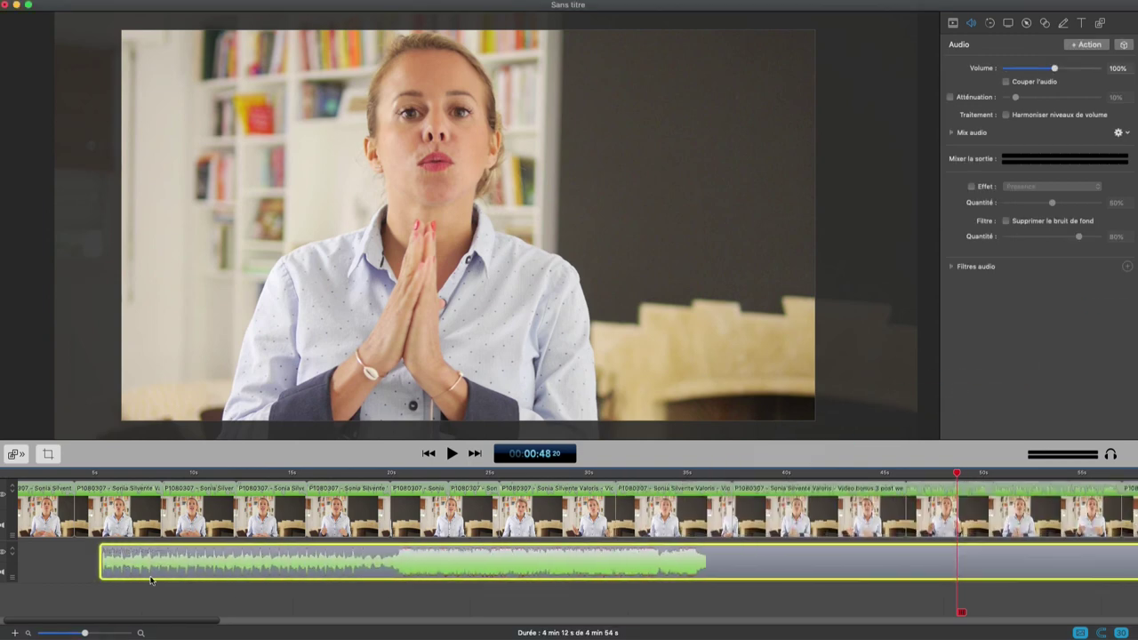
left_click_drag(84, 633, 66, 633)
scroll(166, 602, "down", 3)
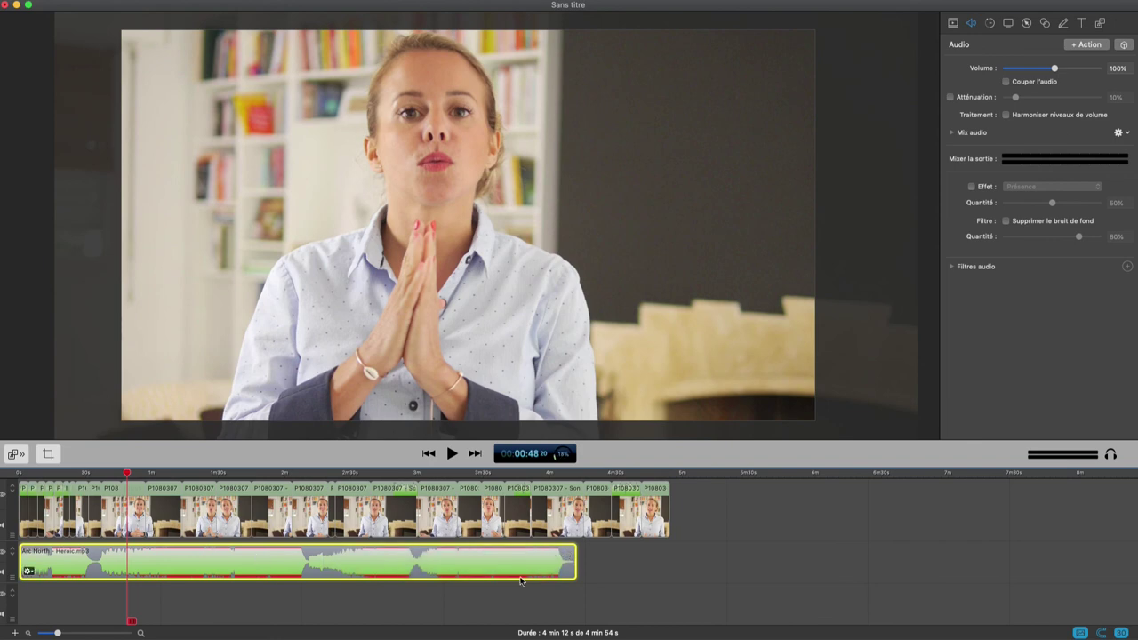
- Paste a second copy of the music clip and place it on the music track after the first copy
left_click(600, 567)
left_click(582, 472)
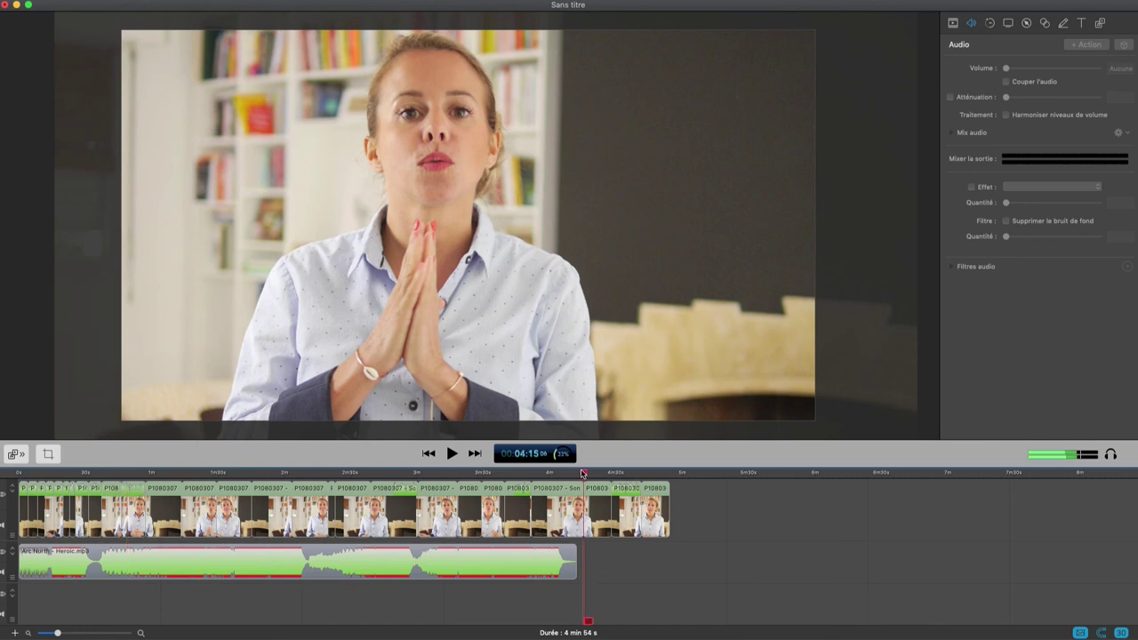
key("super+v")
left_click_drag(582, 500, 562, 614)
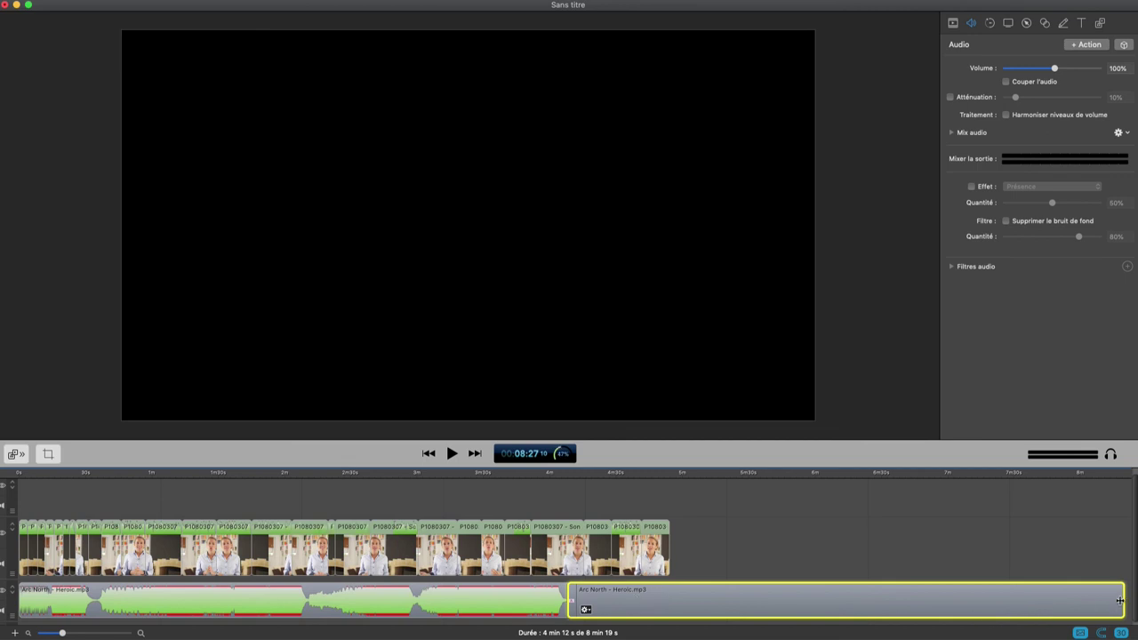
- Move the second music copy earlier so its ending matches the video's ending, and trim its tail to the video's end
left_click_drag(1119, 601, 655, 606)
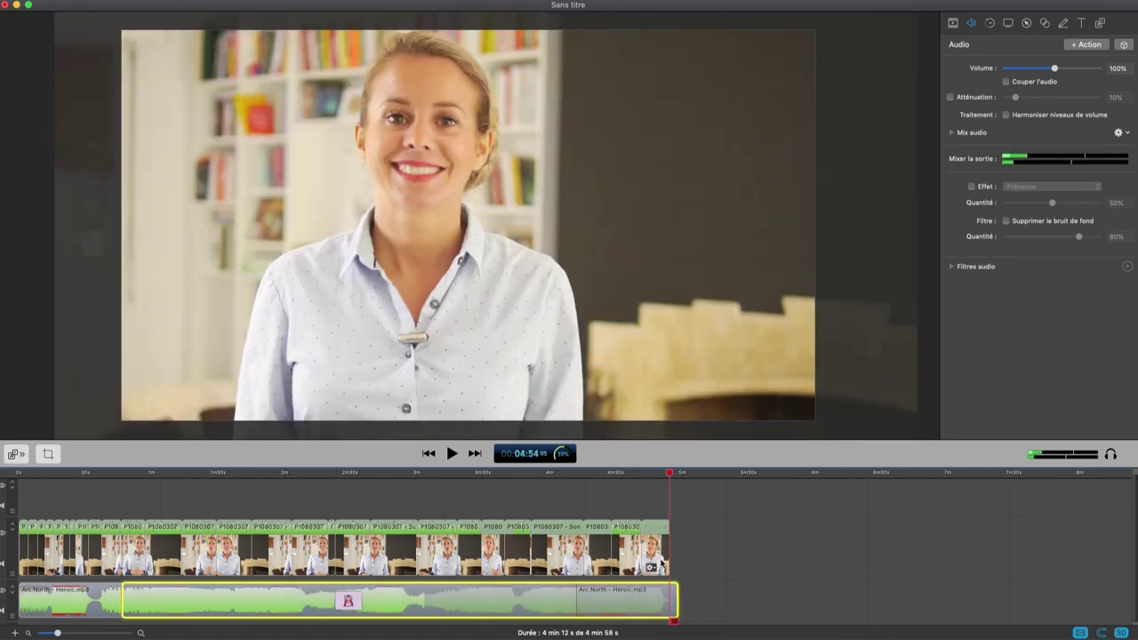
left_click_drag(656, 609, 654, 608)
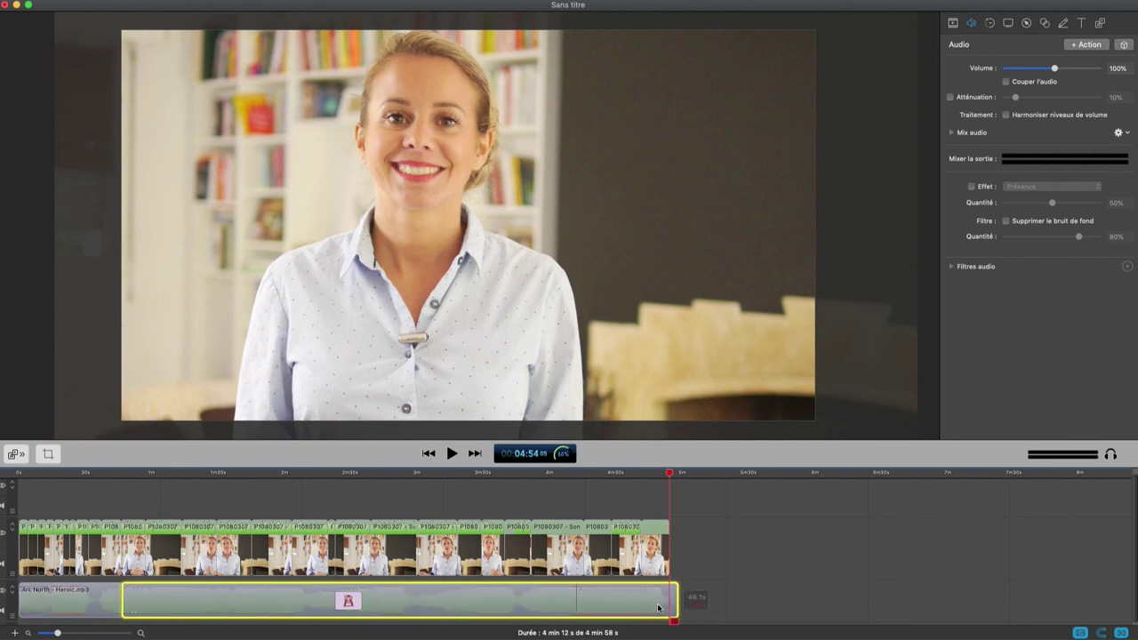
left_click(657, 474)
key("space")
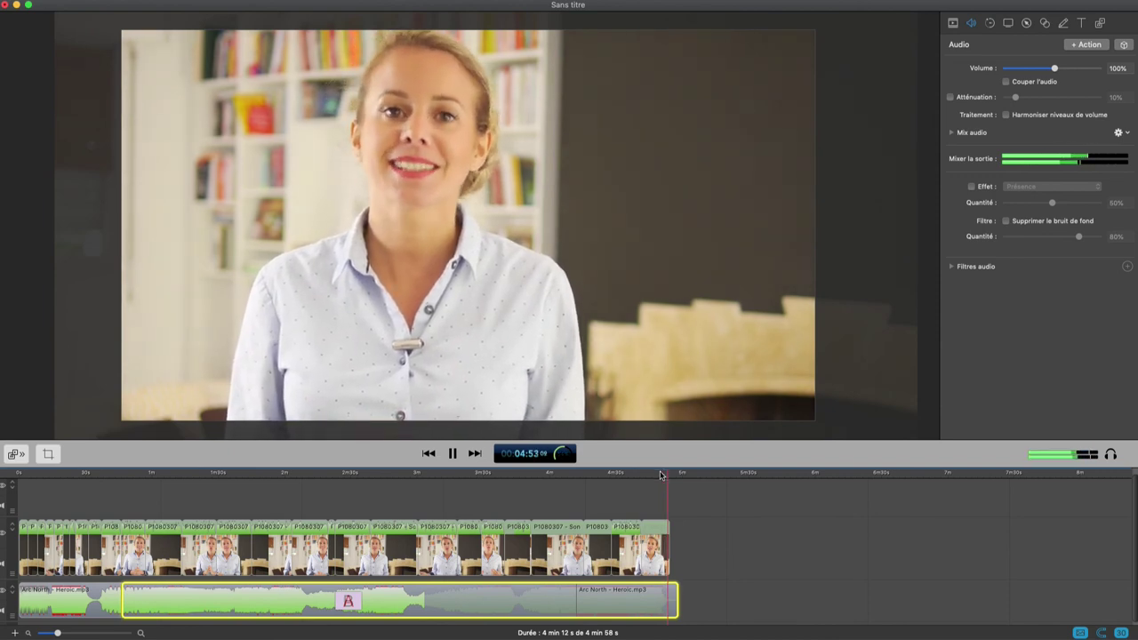
key("space")
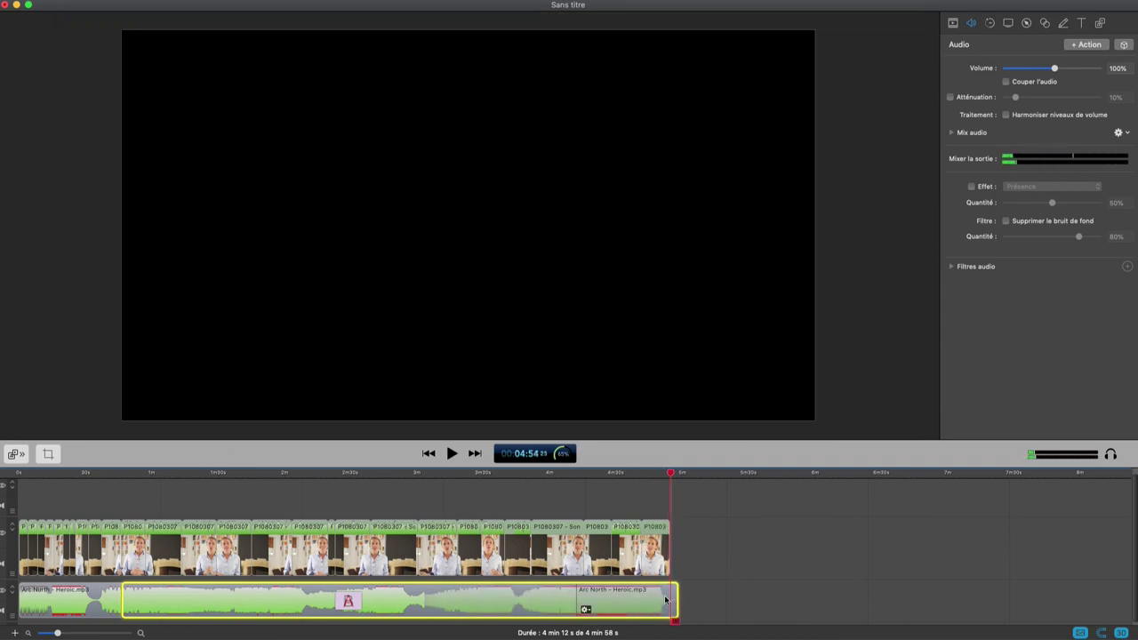
left_click_drag(677, 595, 673, 598)
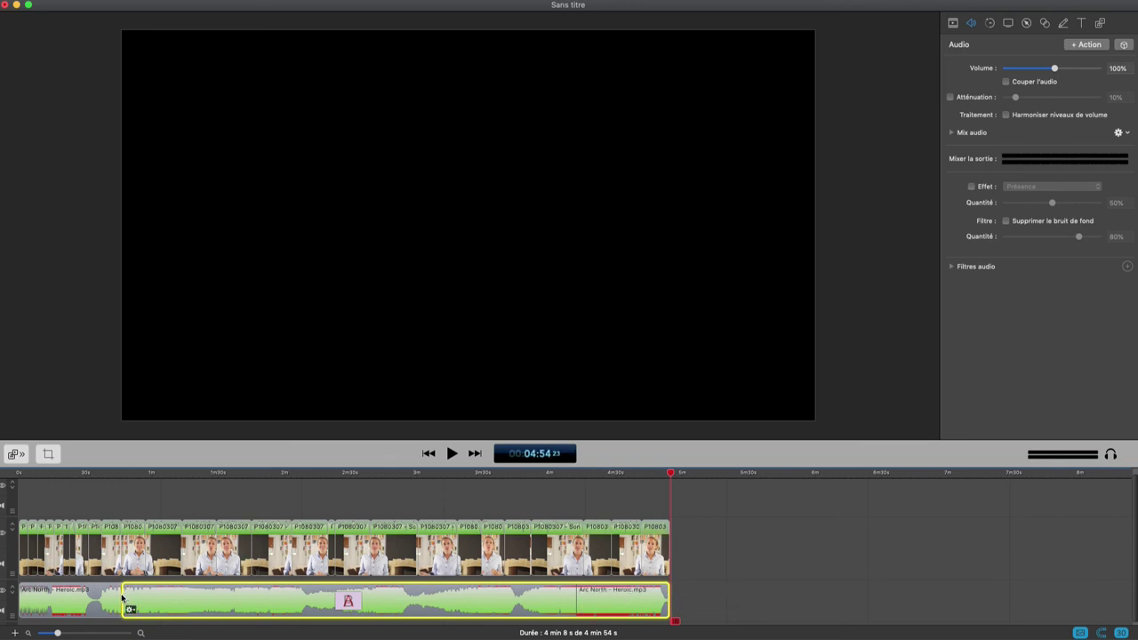
- Cut the second music copy's beginning back to where the first copy ends, keep both on one track, and play the join
left_click_drag(123, 598, 119, 599)
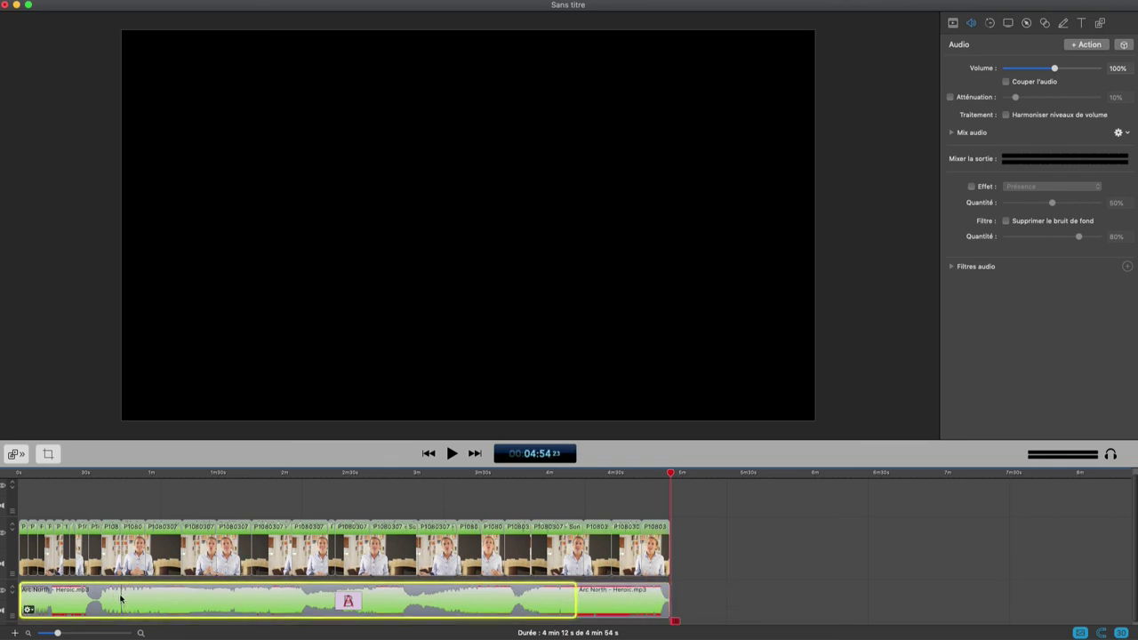
key("super+z")
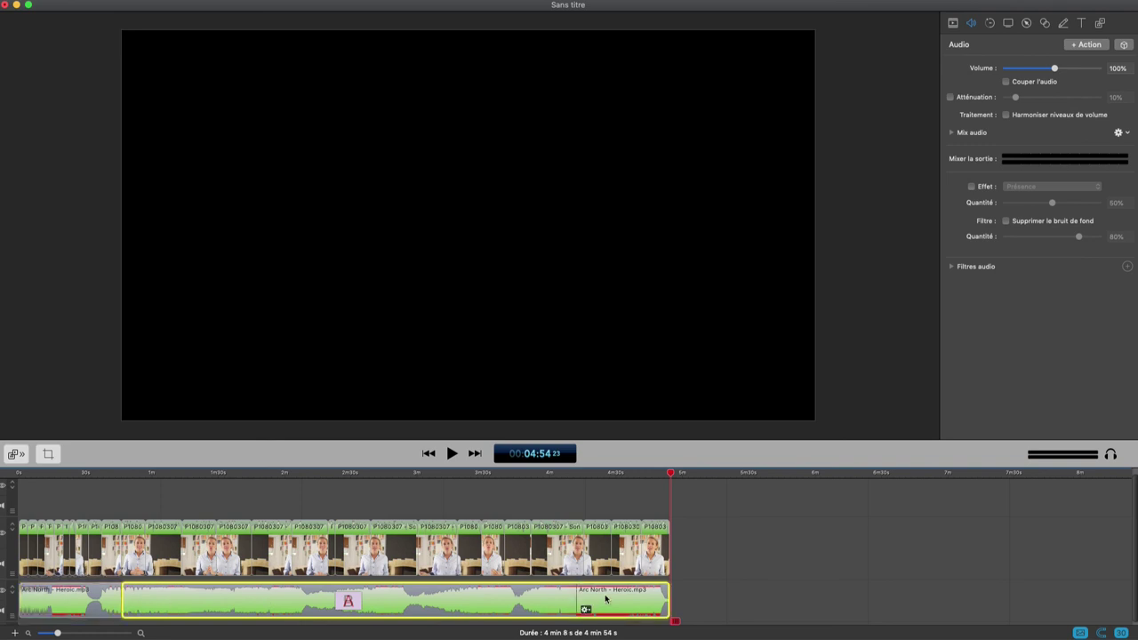
left_click_drag(601, 594, 607, 514)
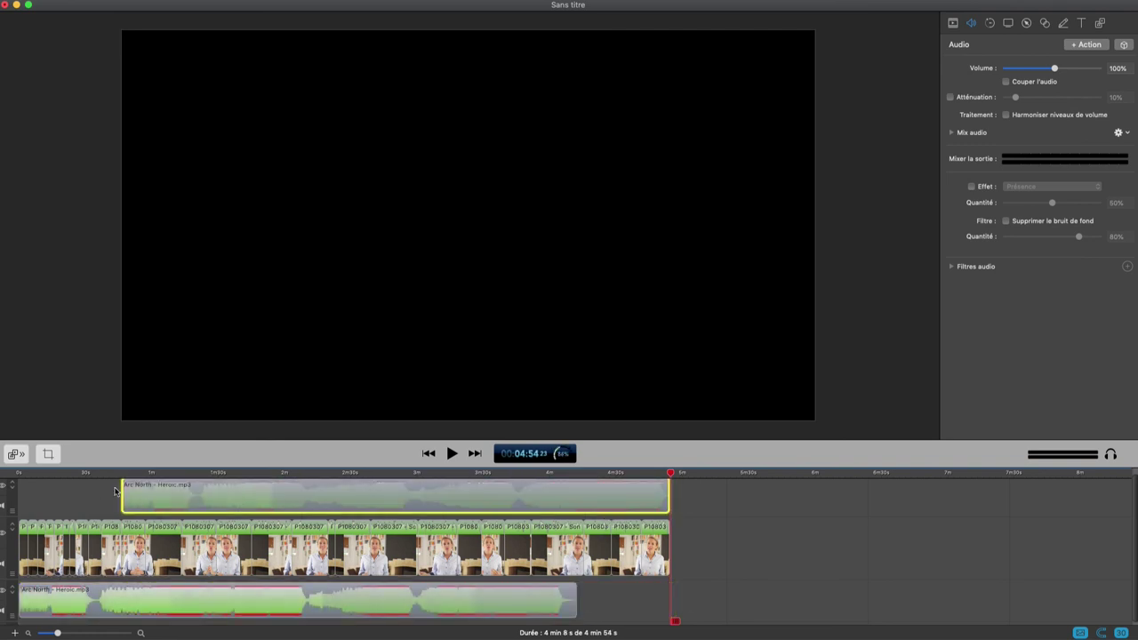
left_click_drag(124, 495, 584, 590)
left_click(564, 475)
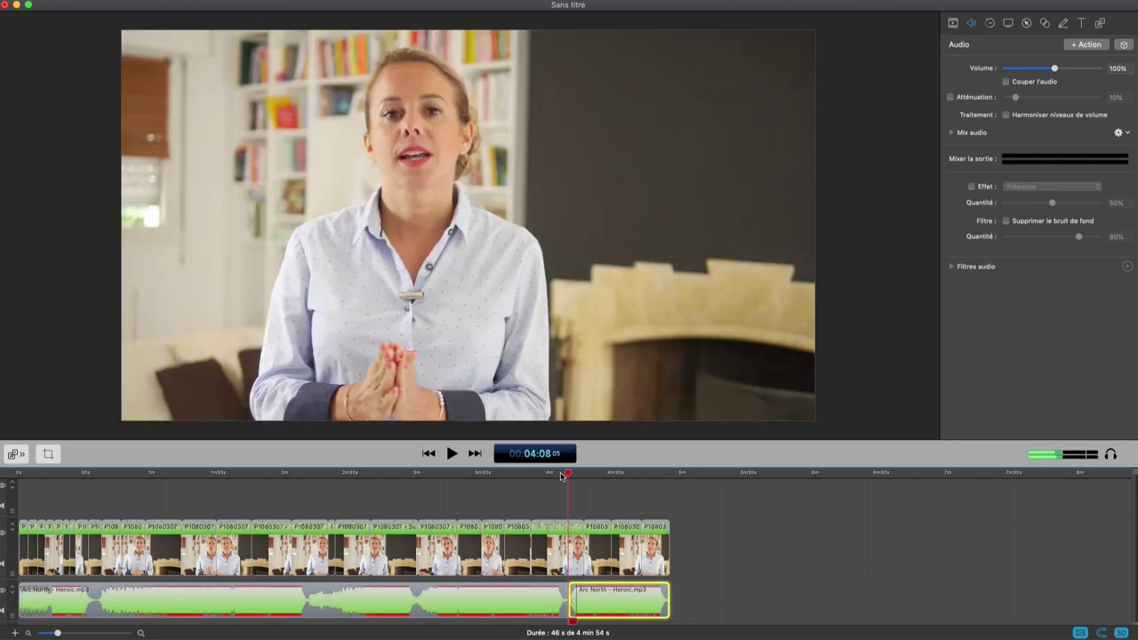
key("space")
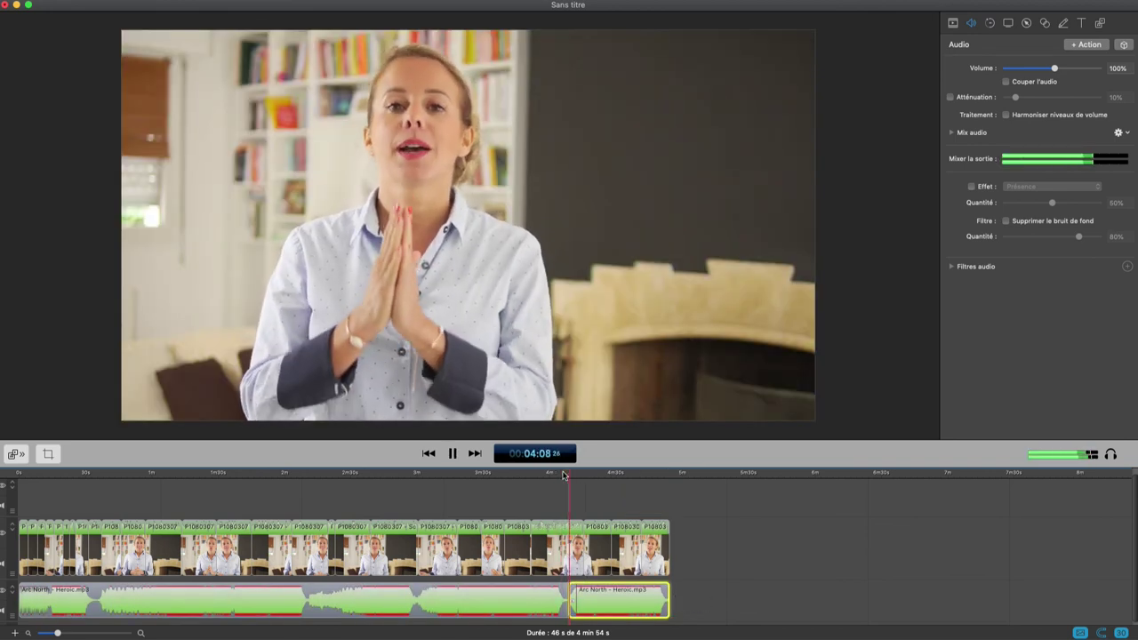
key("space")
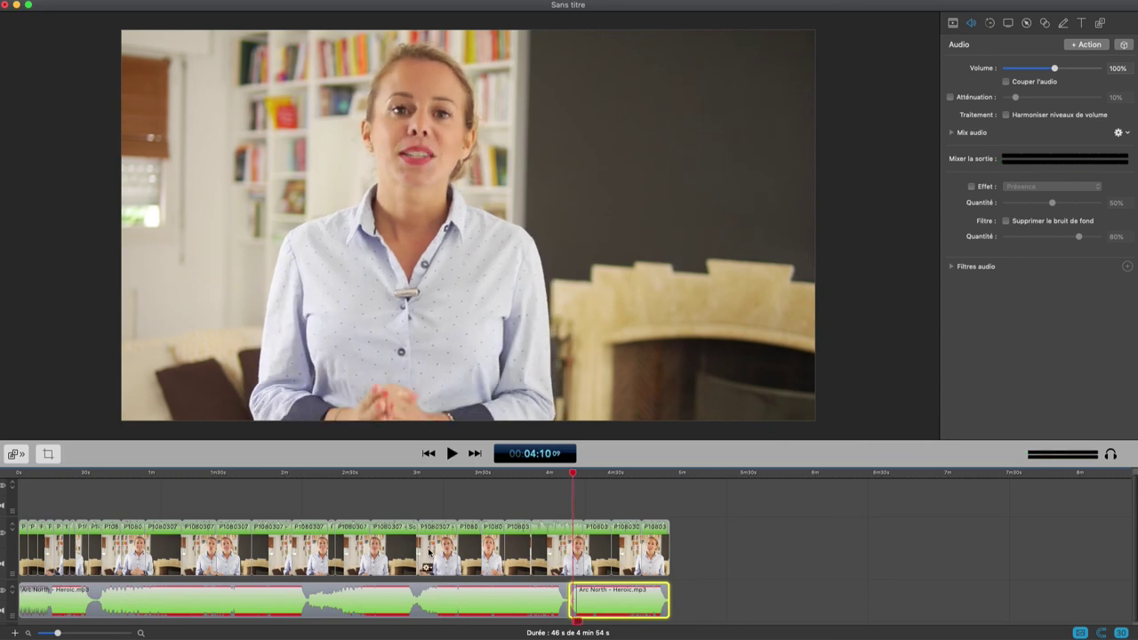
- Select both music clips on the timeline and set their volume to 10%
left_click(442, 596, "shift")
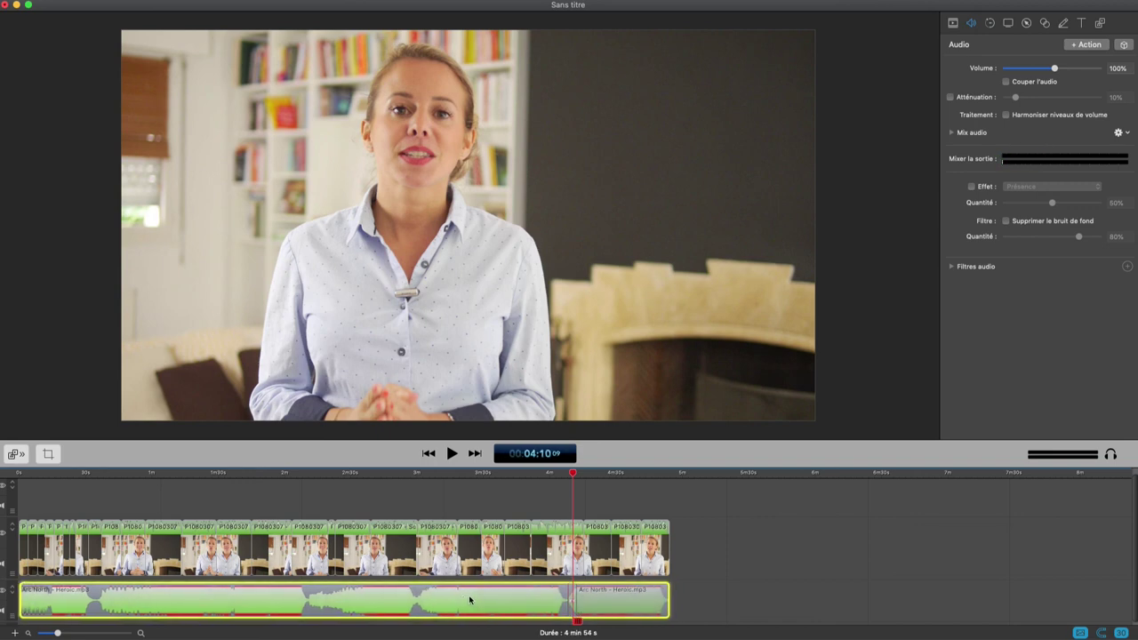
left_click_drag(441, 596, 454, 599)
left_click_drag(57, 634, 55, 633)
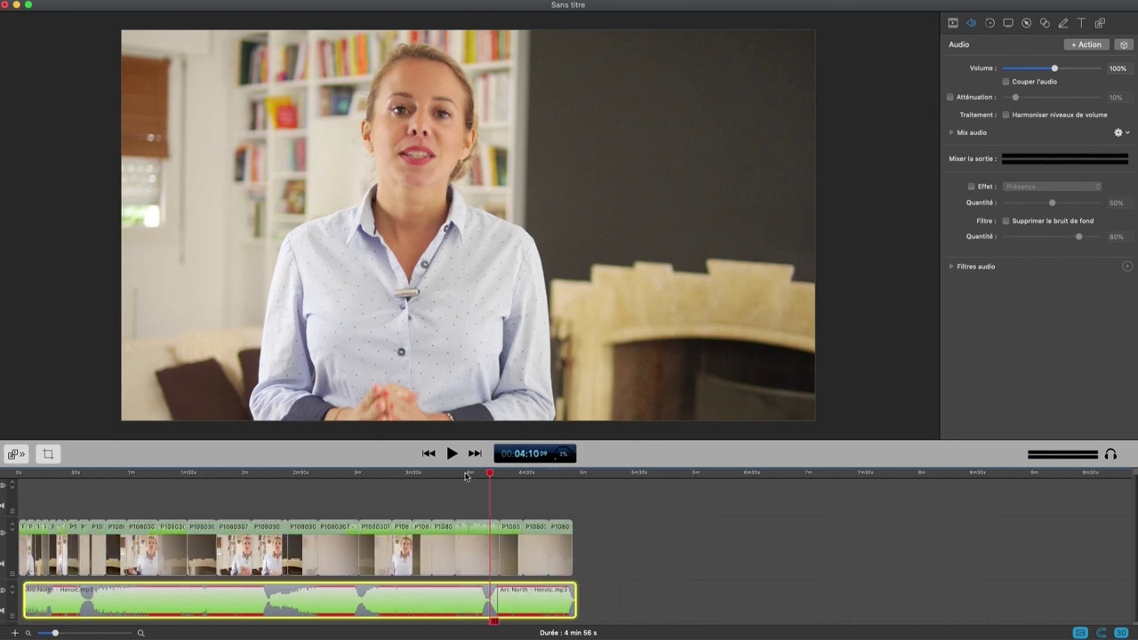
key("Home")
left_click(139, 633)
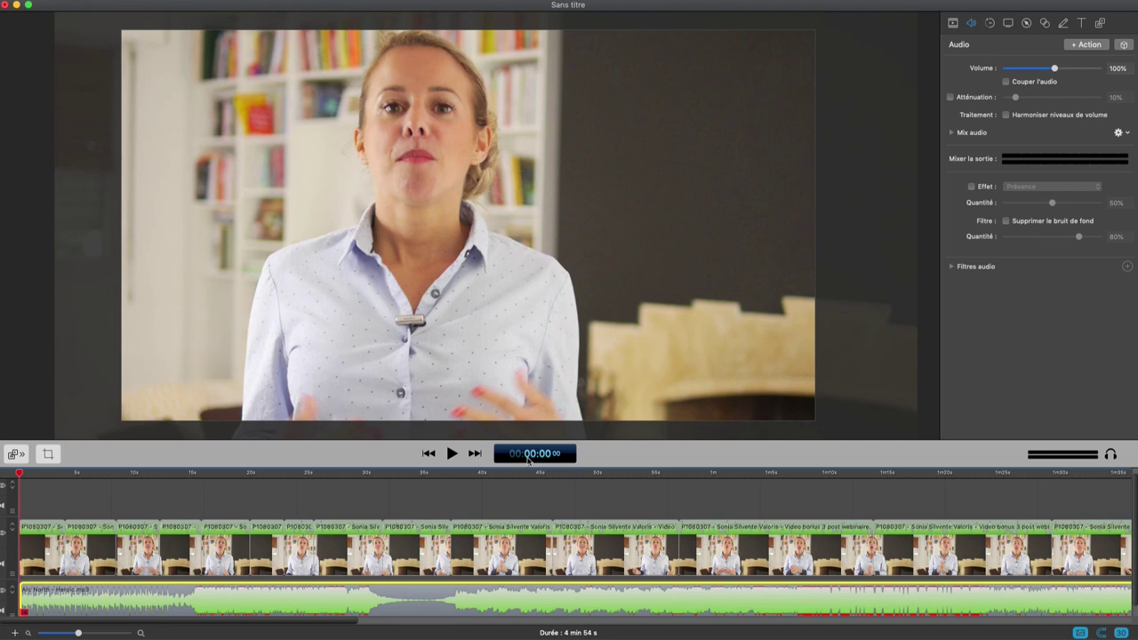
left_click(1105, 67)
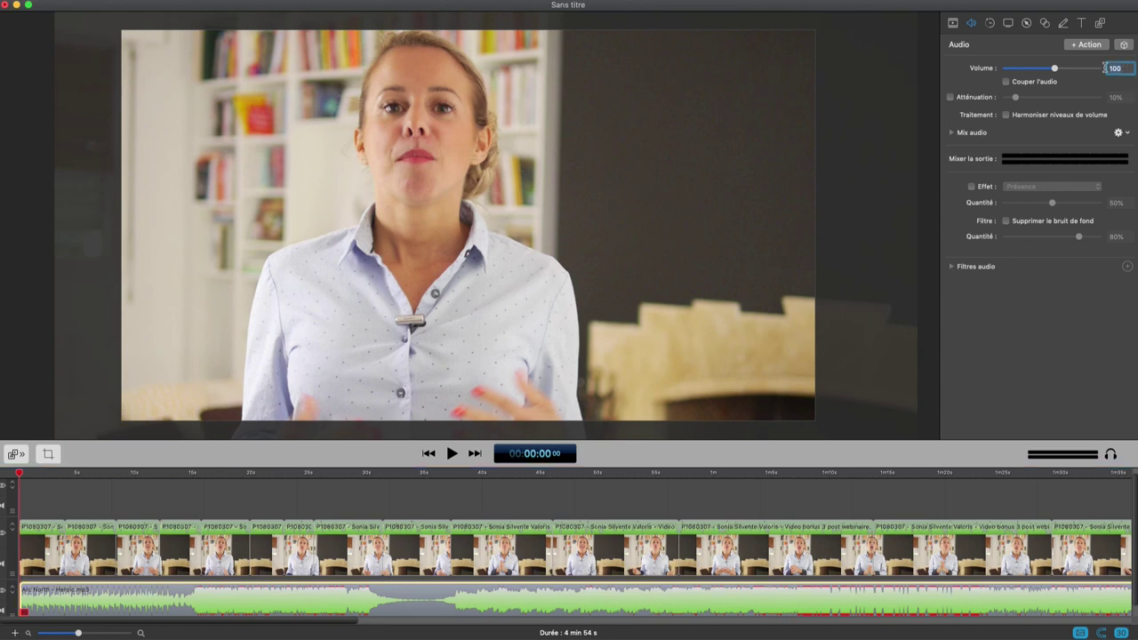
type("10")
key("Return")
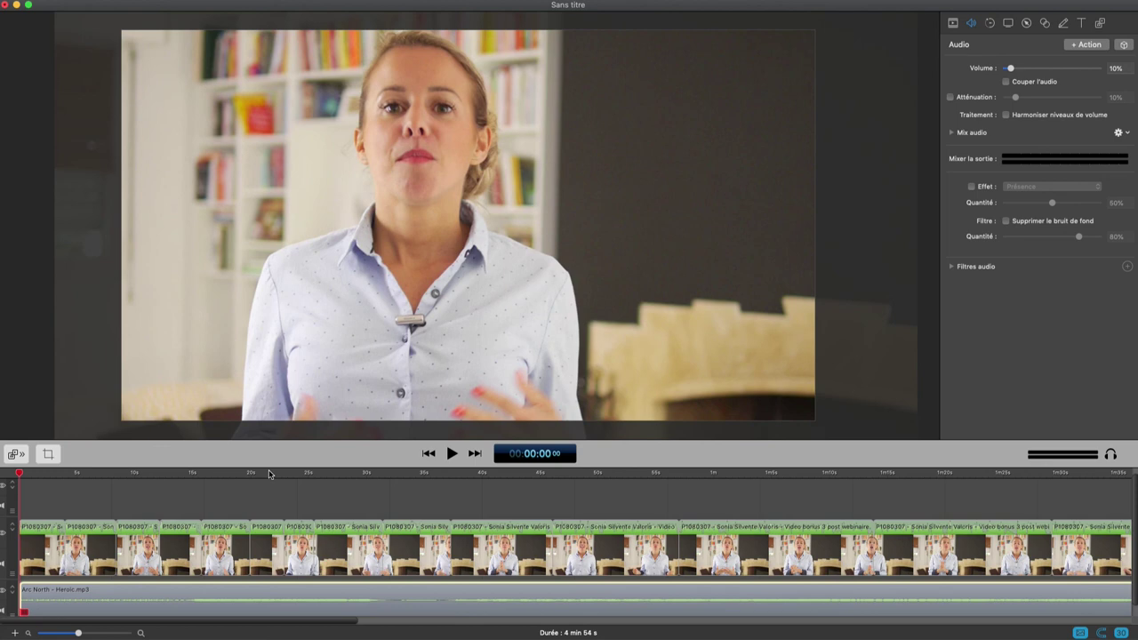
- Play the music under the voice from about 17 seconds and lower the music clips' volume to 5%
left_click(217, 476)
key("space")
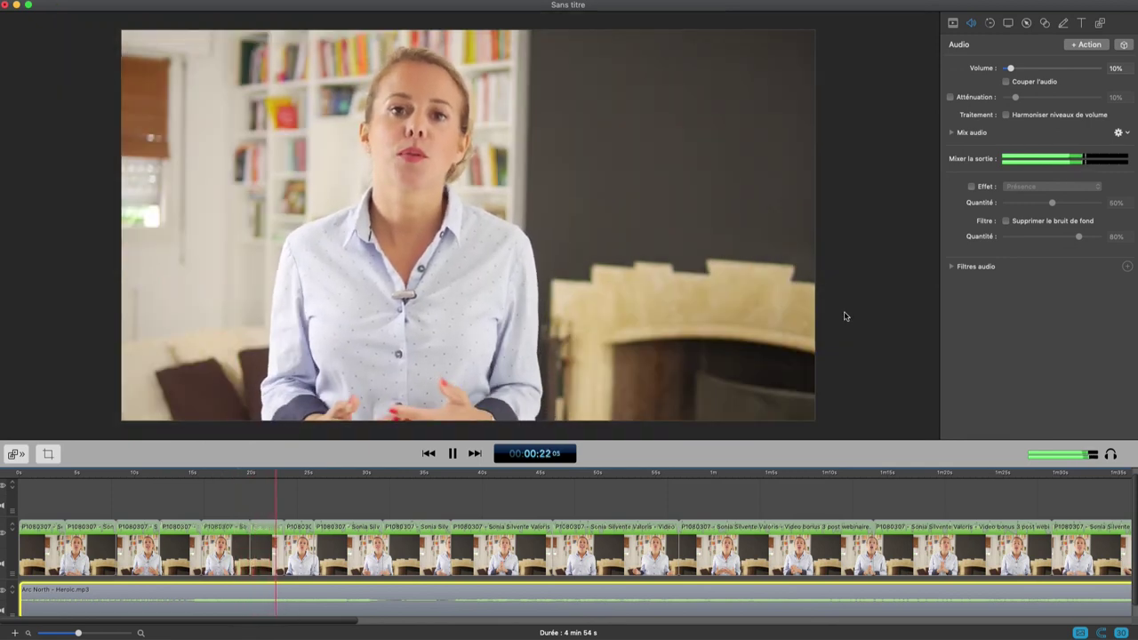
key("space")
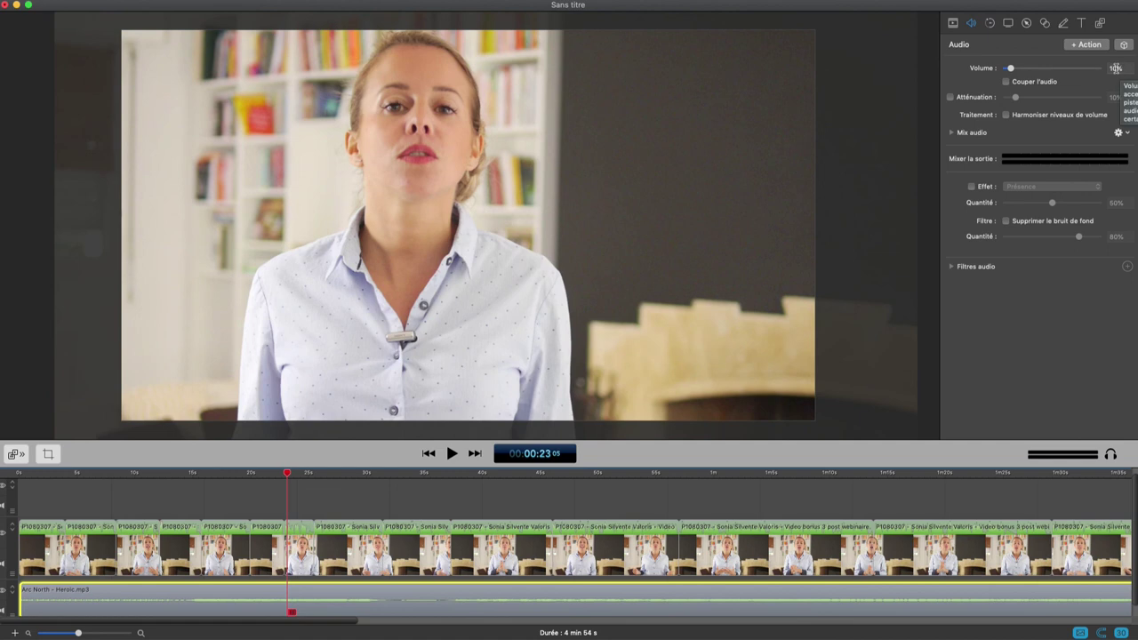
left_click(1116, 68)
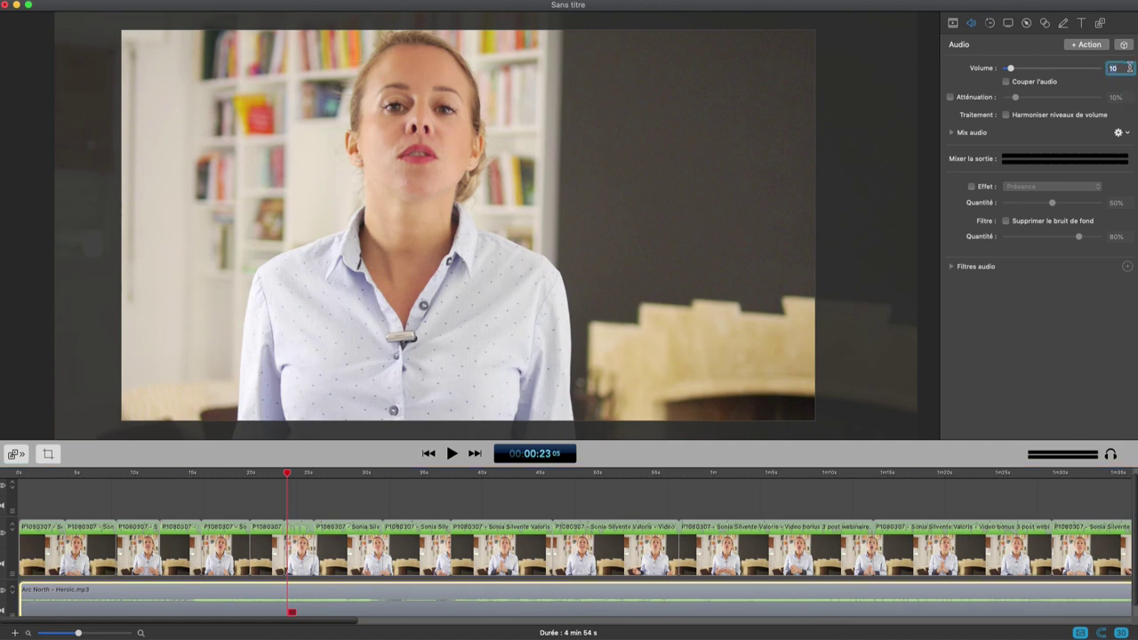
type("5")
key("Return")
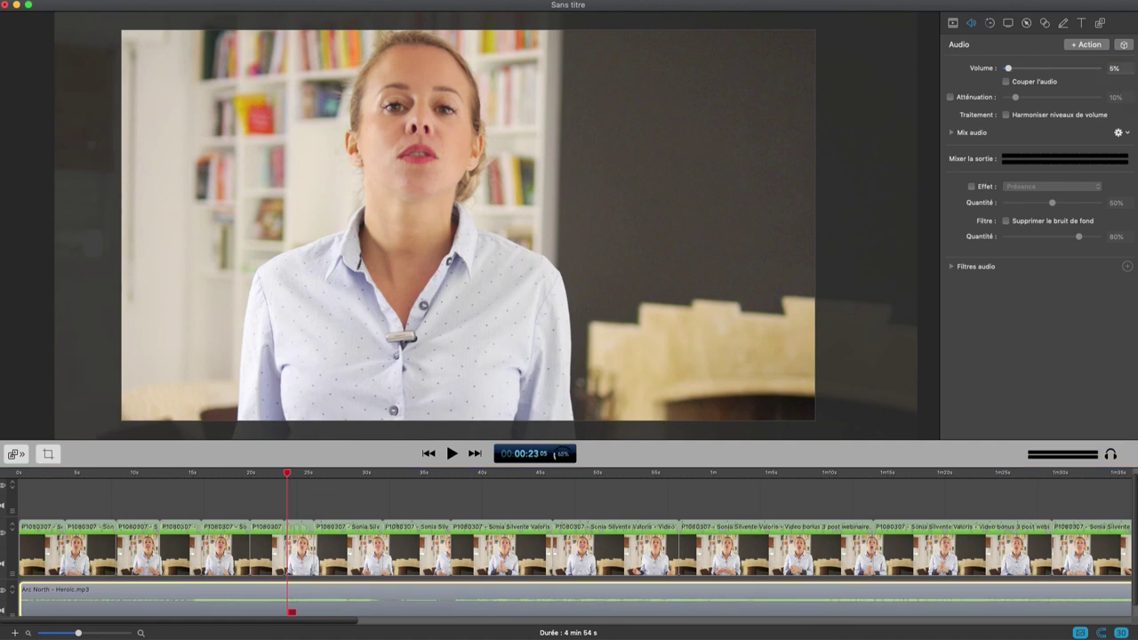
- Play on from about 23 seconds to judge the music level, and set the music clips' volume to 3%
left_click(451, 457)
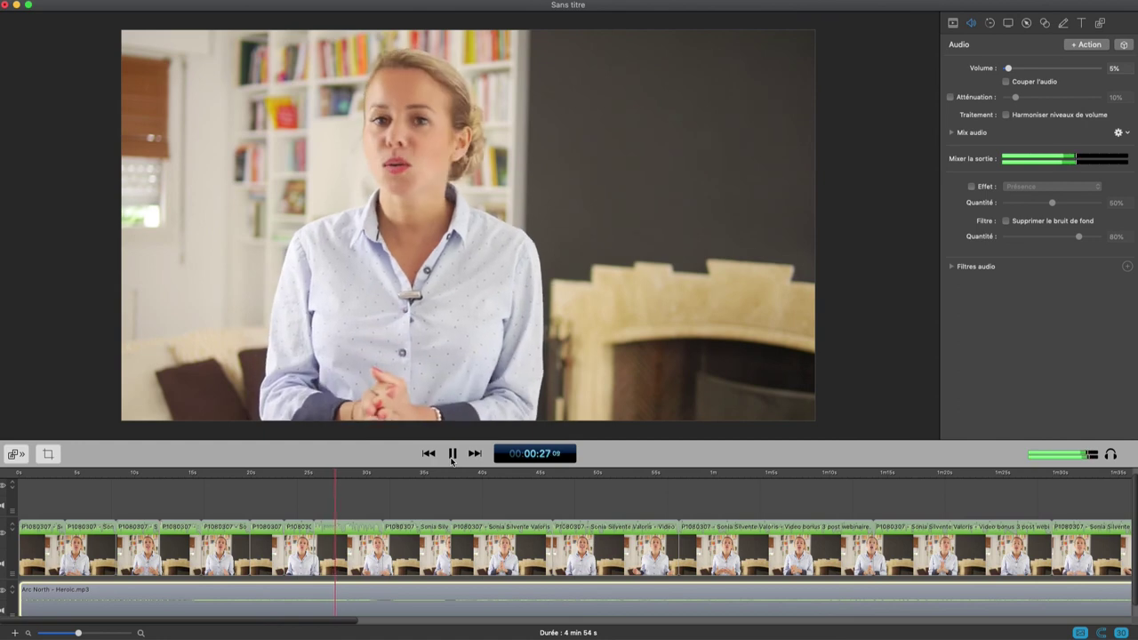
left_click(451, 457)
left_click(1113, 68)
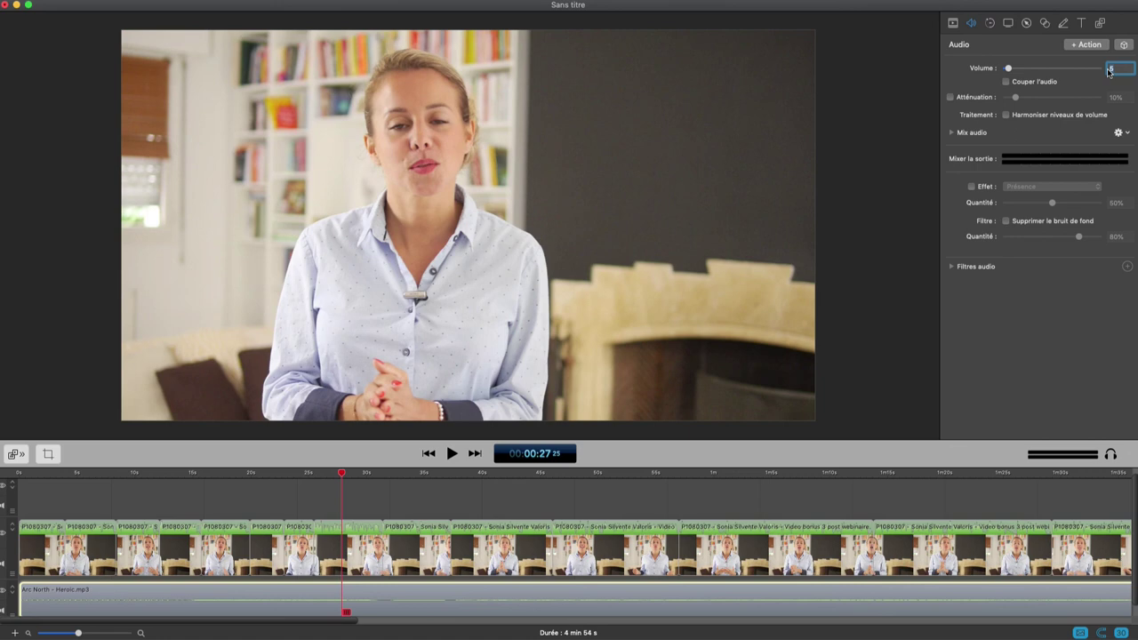
key("Return")
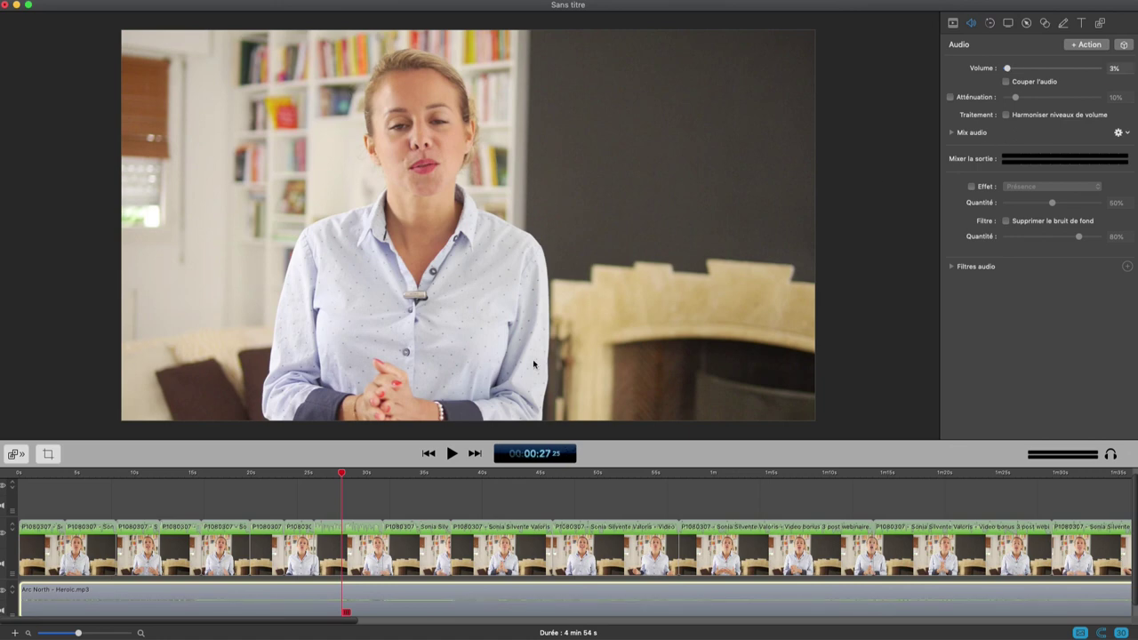
- Play the music under the voice from about 27 to 50 seconds, and return to the beginning of the timeline
left_click(454, 453)
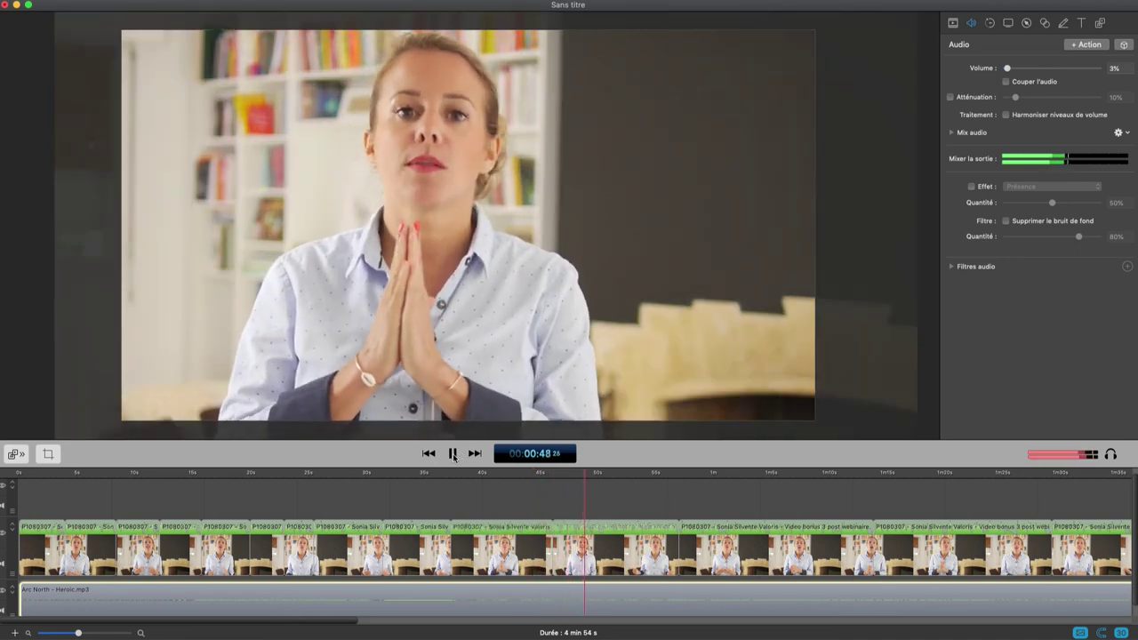
left_click(453, 454)
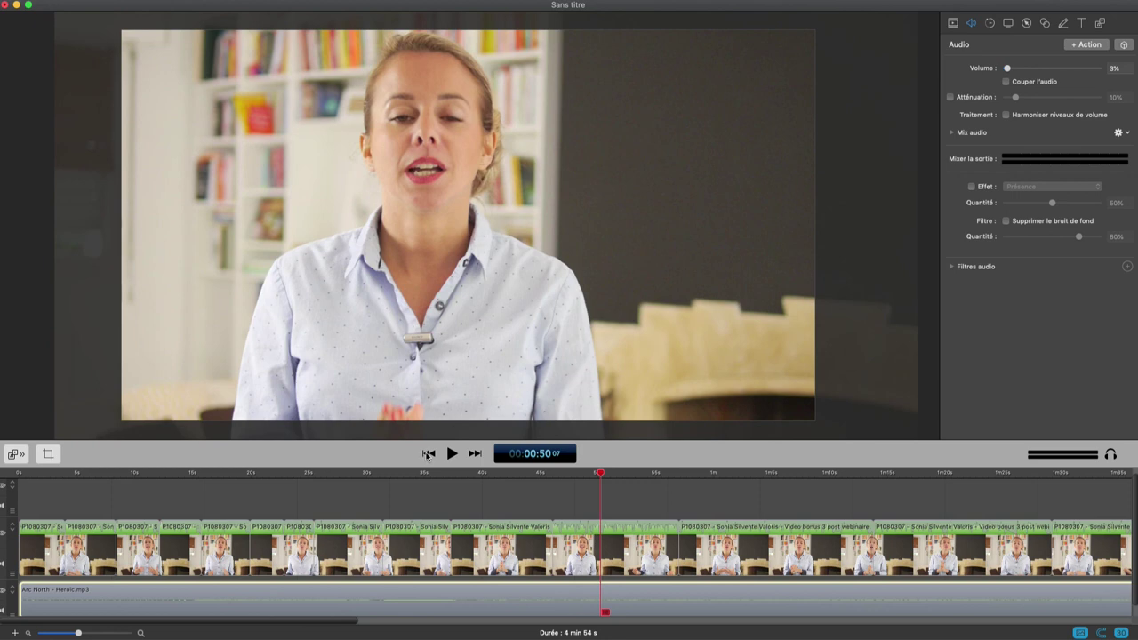
left_click(427, 454)
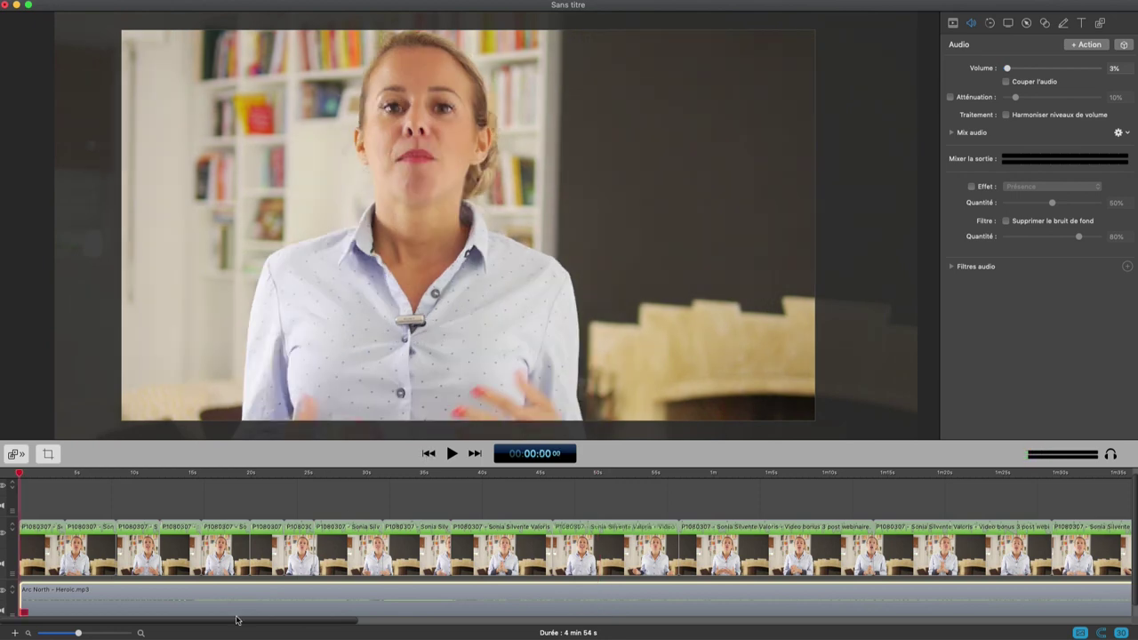
- Select all clips and shift them about one second later to open a gap at the start of the timeline
mouse_move(237, 623)
left_mouse_down()
mouse_move(991, 636)
mouse_move(569, 633)
mouse_move(272, 604)
mouse_move(231, 616)
left_mouse_up()
key("super+a")
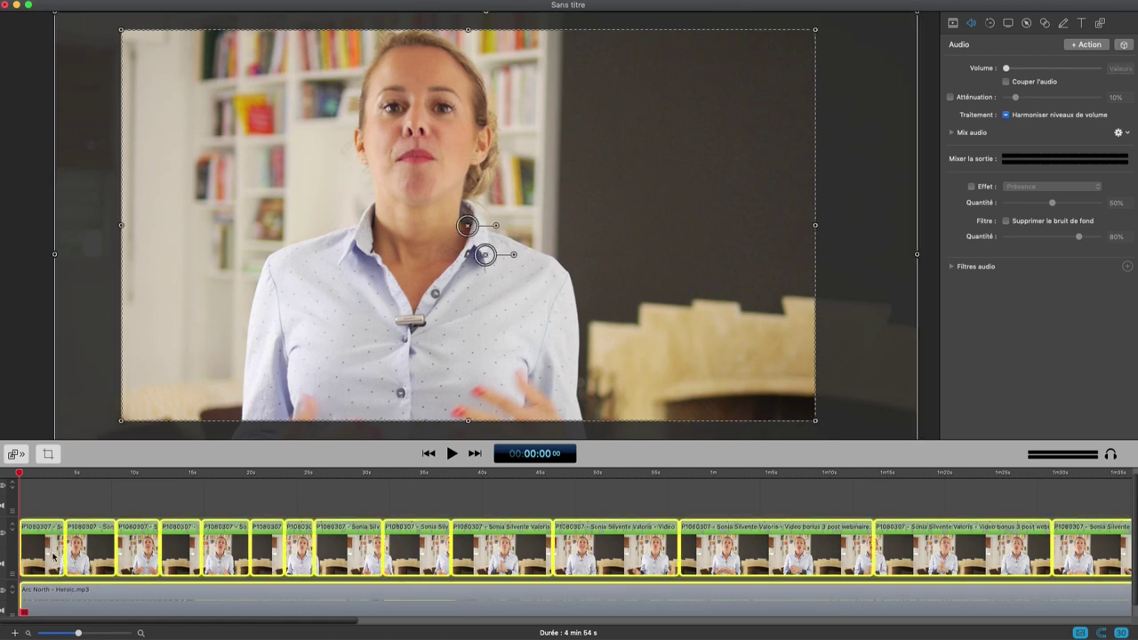
left_click_drag(53, 556, 64, 555)
left_click(29, 473)
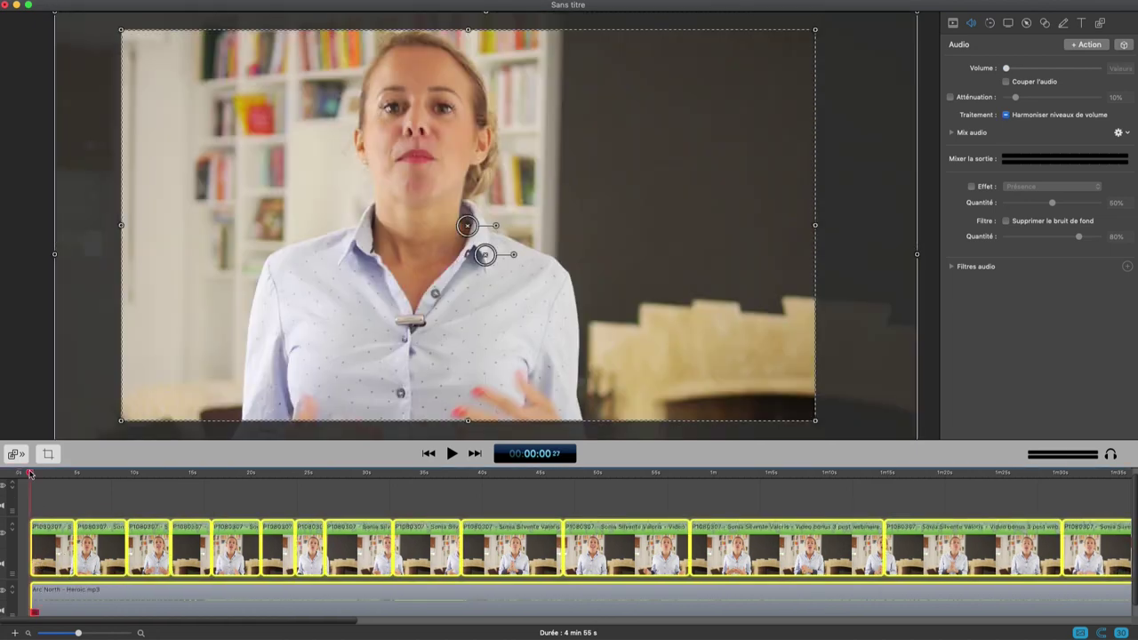
- Extend the first video clip's beginning earlier, to frame 19 of the timeline, and play the opening
left_click(140, 633)
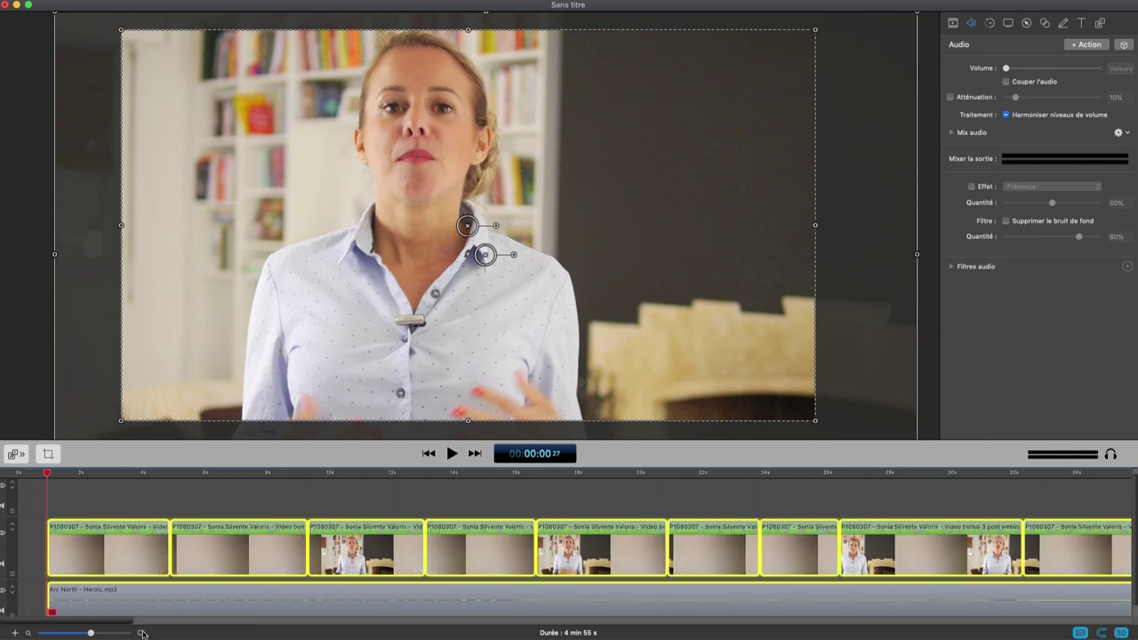
left_click(141, 633)
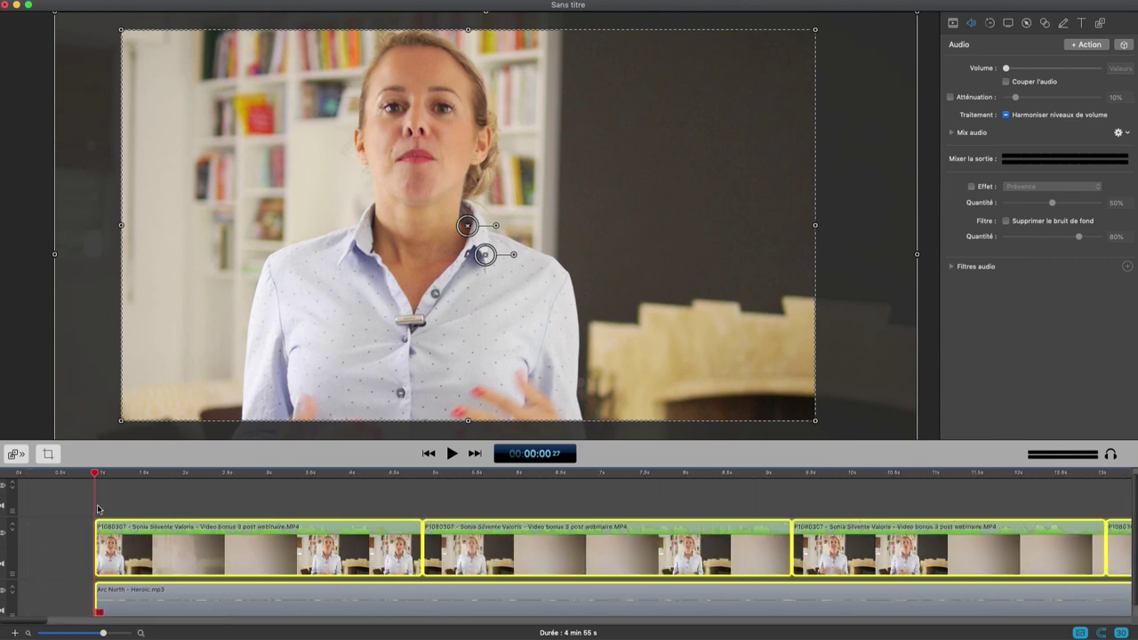
left_click(98, 508)
left_click(89, 533)
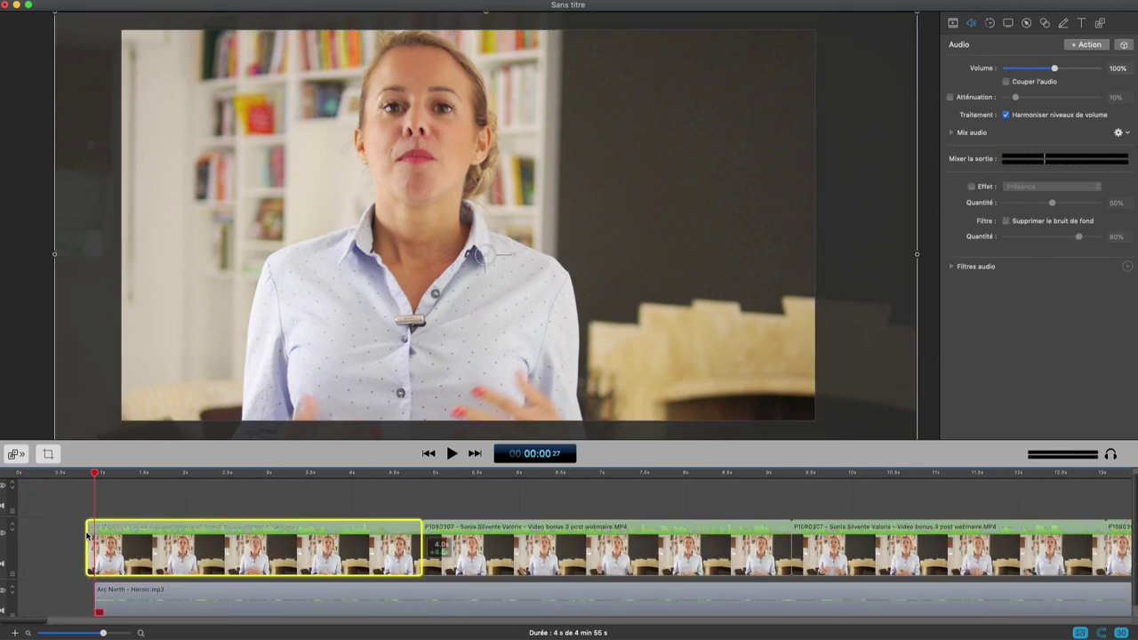
left_click_drag(87, 533, 81, 536)
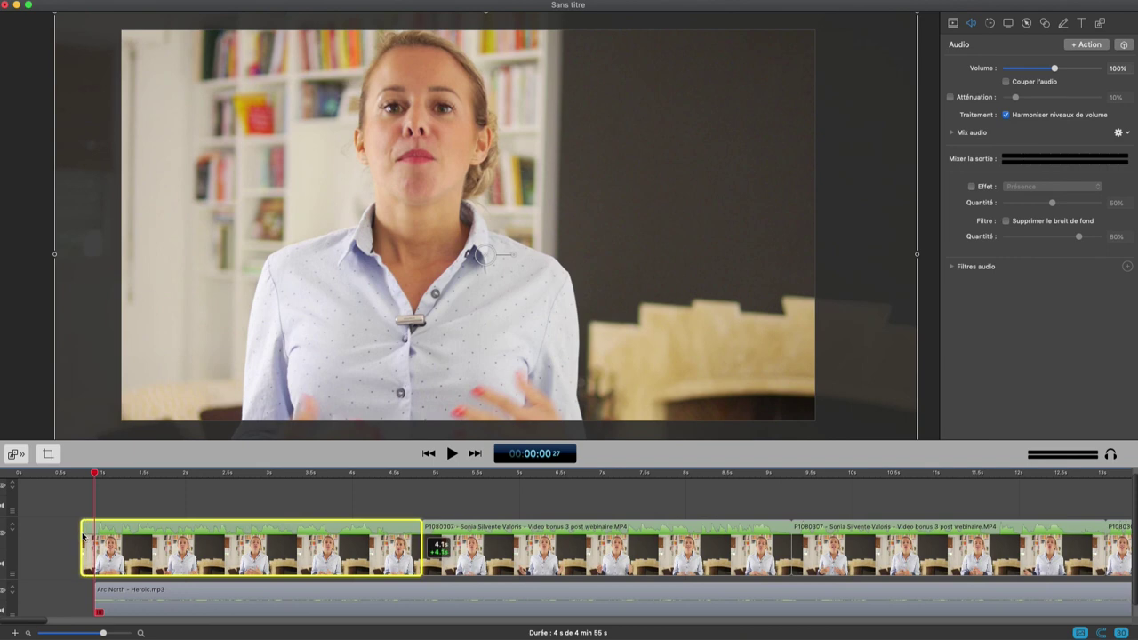
left_click(82, 475)
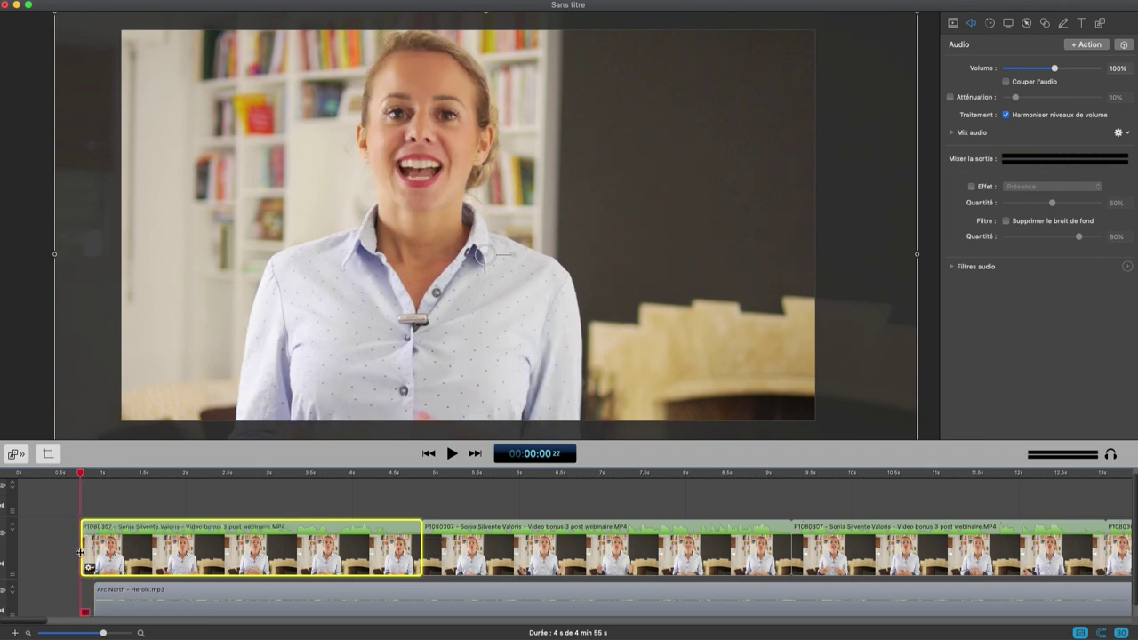
left_click_drag(80, 552, 73, 553)
left_click(74, 476)
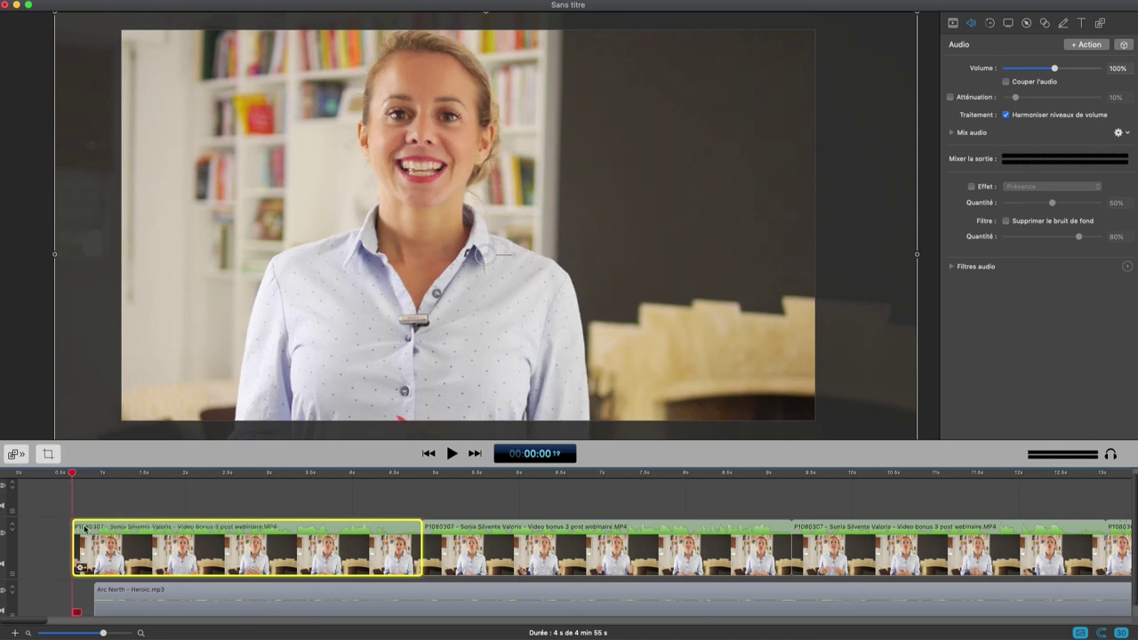
key("space")
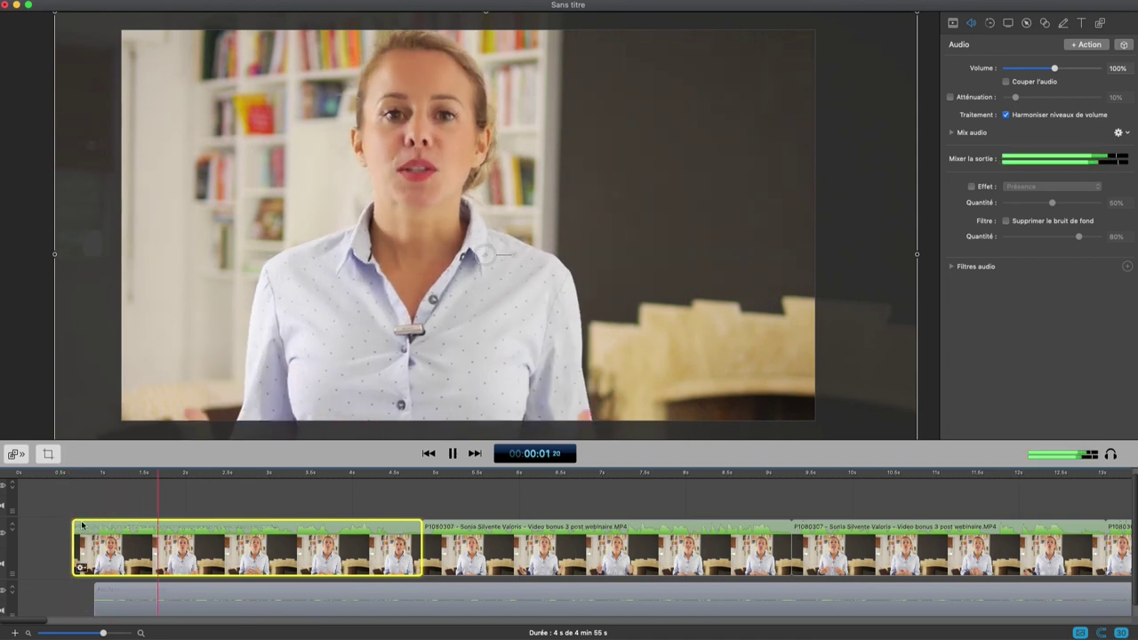
key("space")
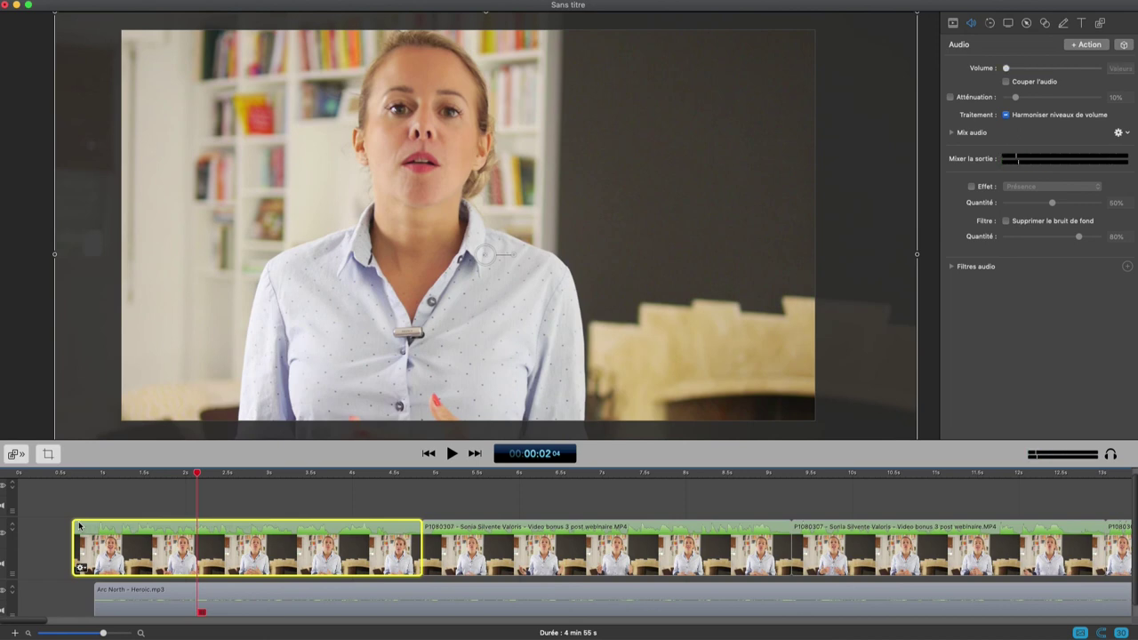
- Move all clips back to the start of the timeline and align the music's beginning with the first video clip
key("super+a")
left_click_drag(133, 558, 75, 561)
left_click(77, 490)
left_click(39, 600)
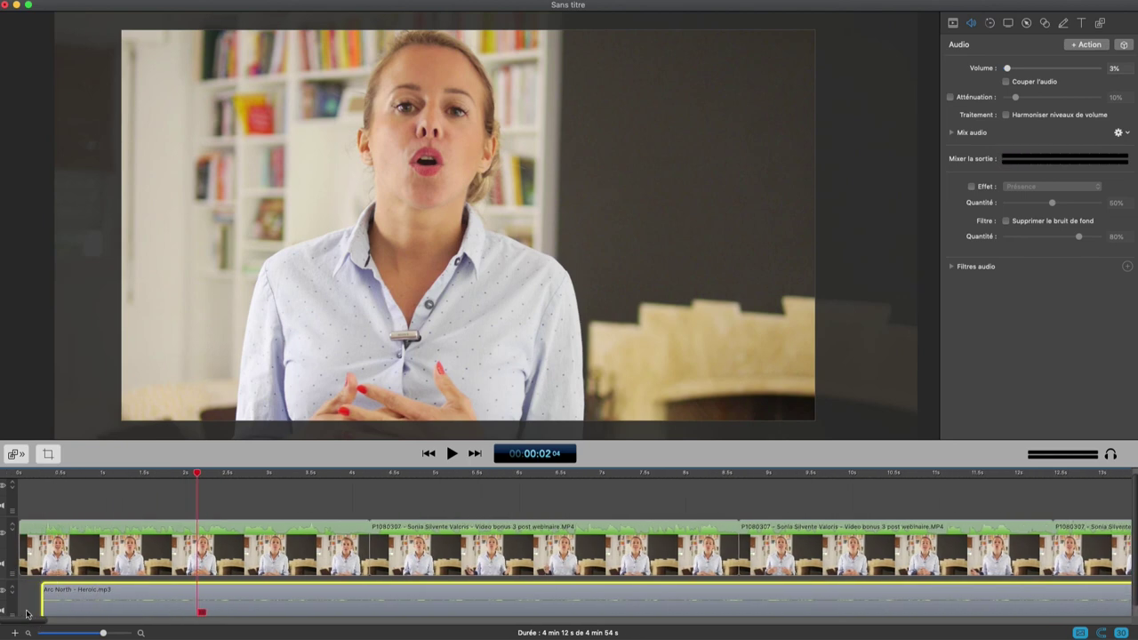
left_click_drag(55, 604, 33, 604)
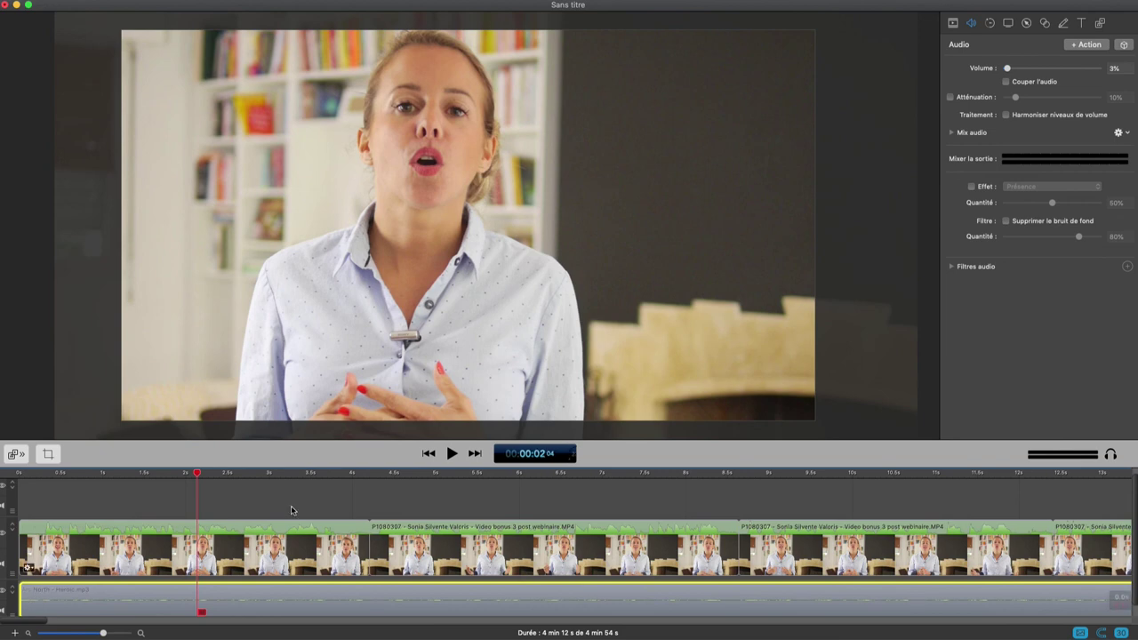
- Return to the beginning and shift all clips about half a second later
left_click(428, 453)
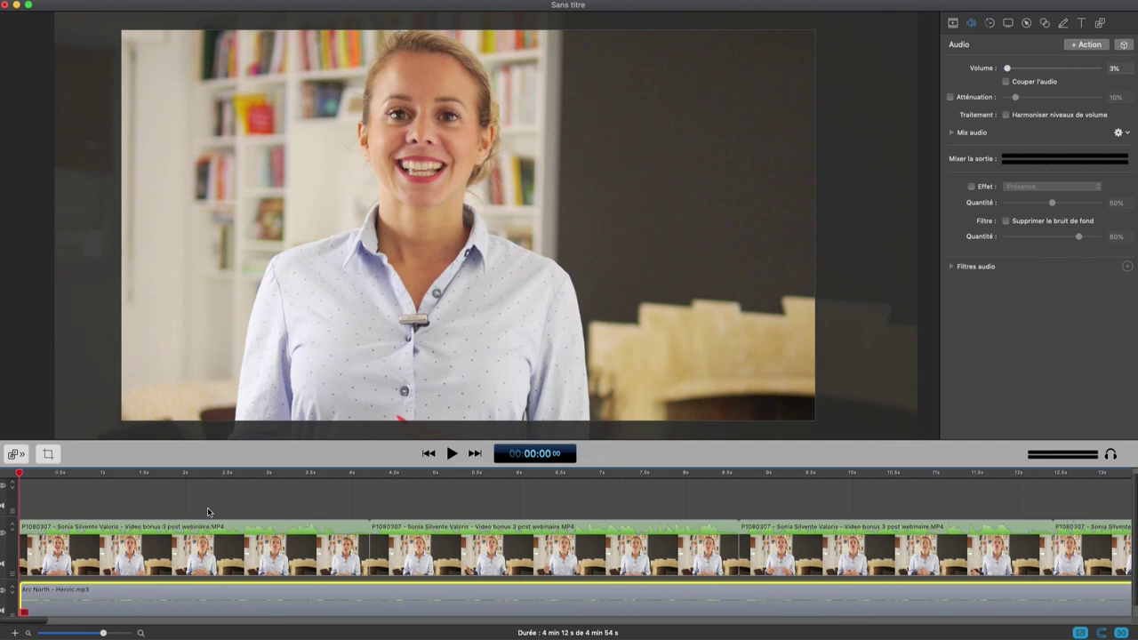
key("cmd+a")
left_click_drag(100, 549, 108, 502)
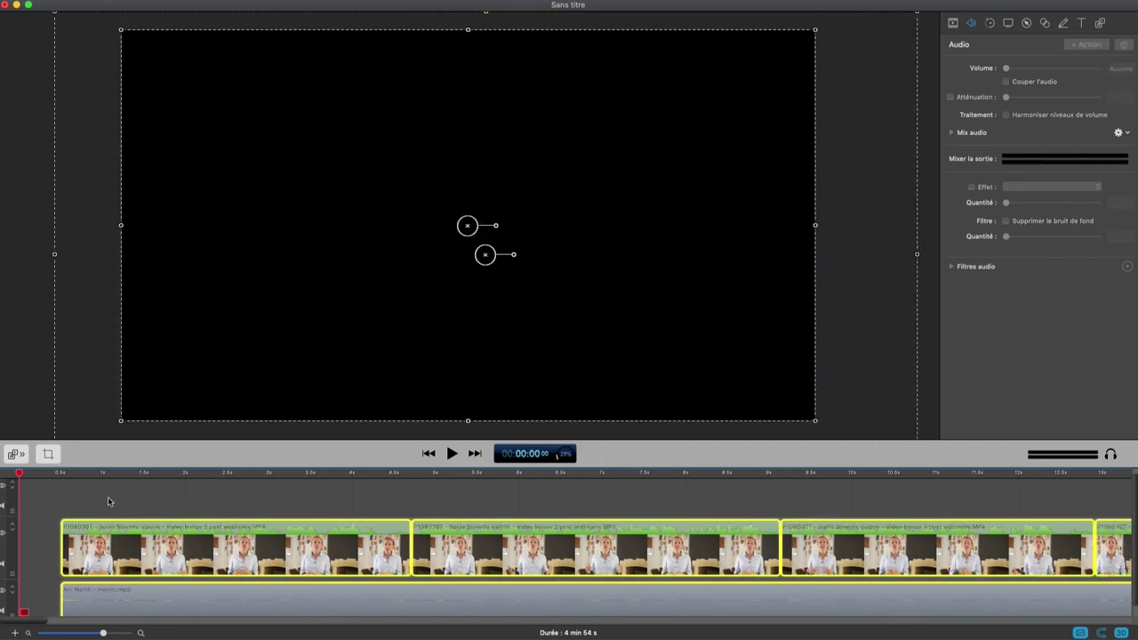
- Extend the first video clip's beginning slightly earlier, to frame 13, and align the music's start with it
left_click(60, 508)
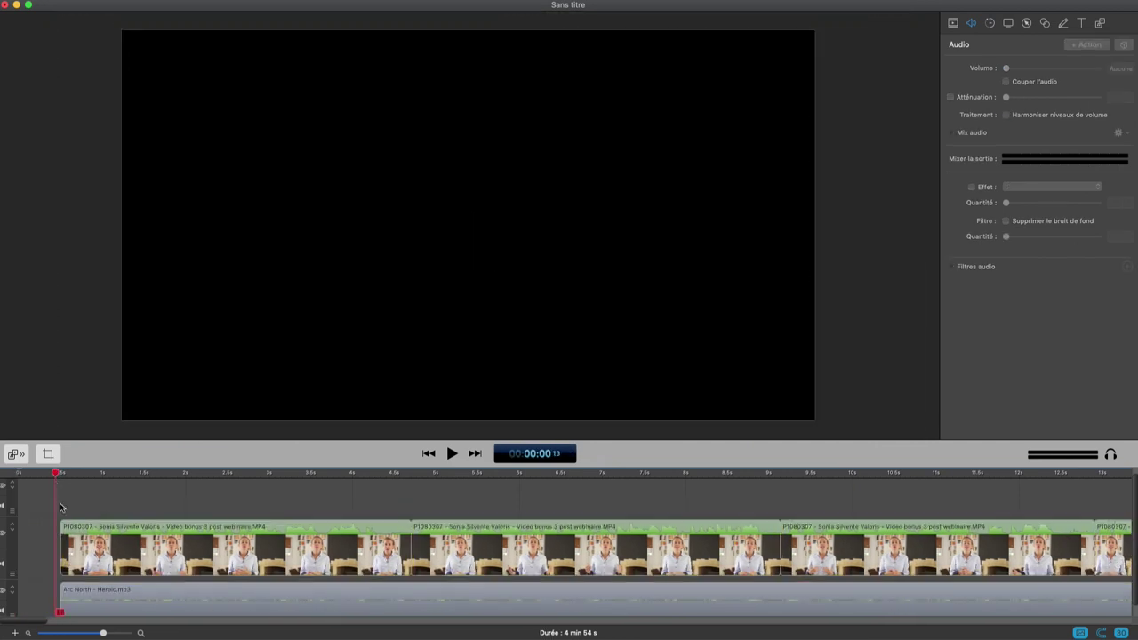
left_click_drag(62, 534, 55, 531)
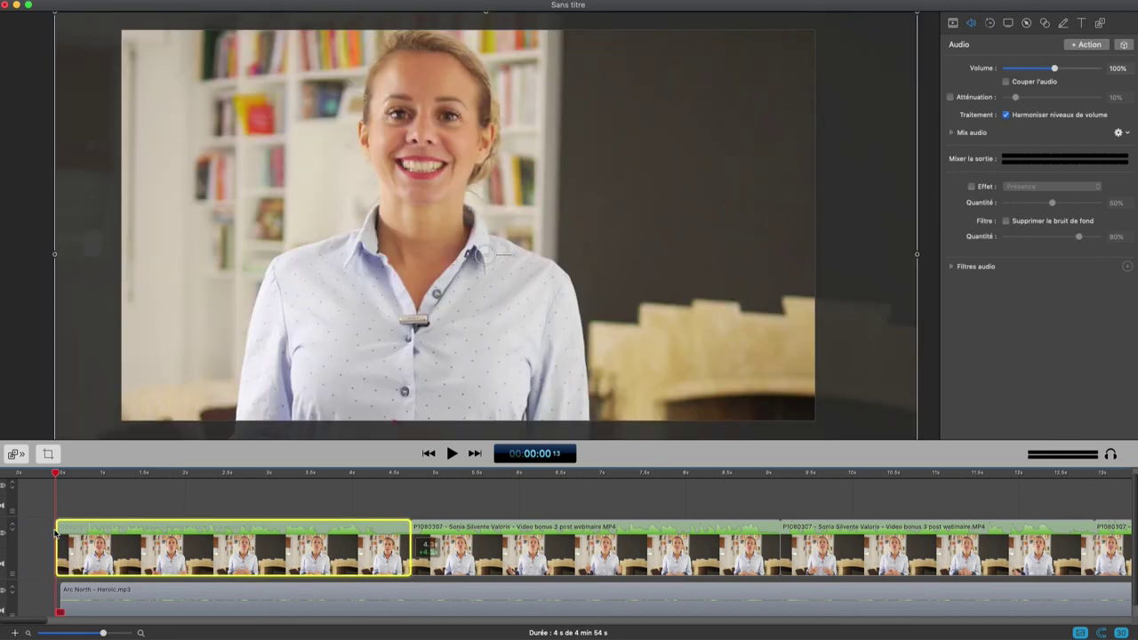
left_click(61, 589)
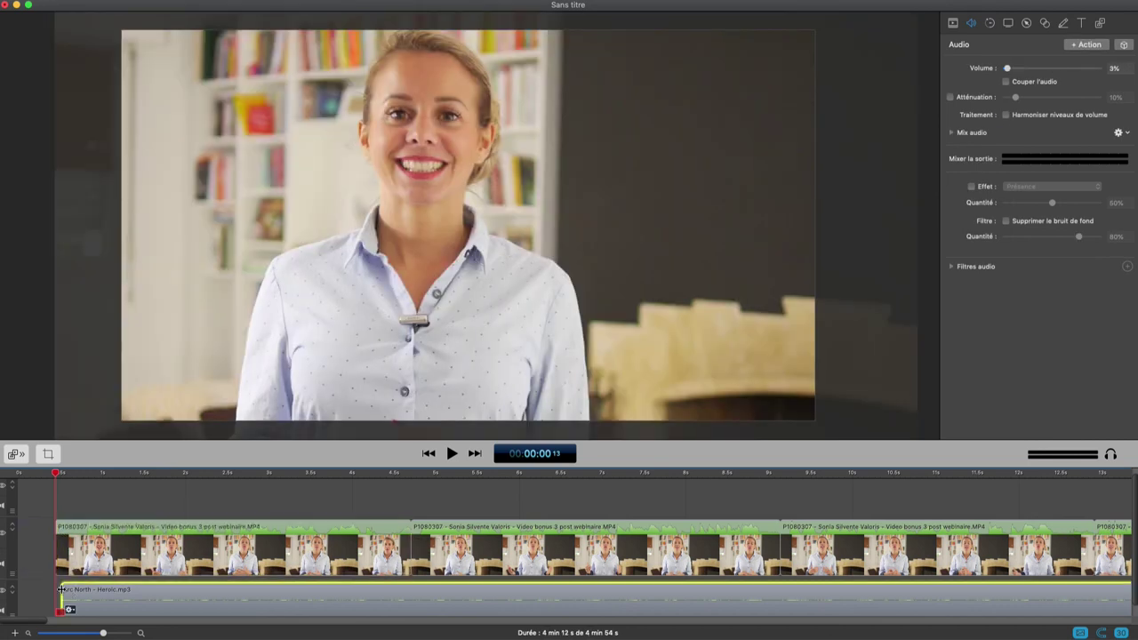
- Move all clips back to the start of the timeline, play the opening to about 5 seconds, and clear the selection
key("super+a")
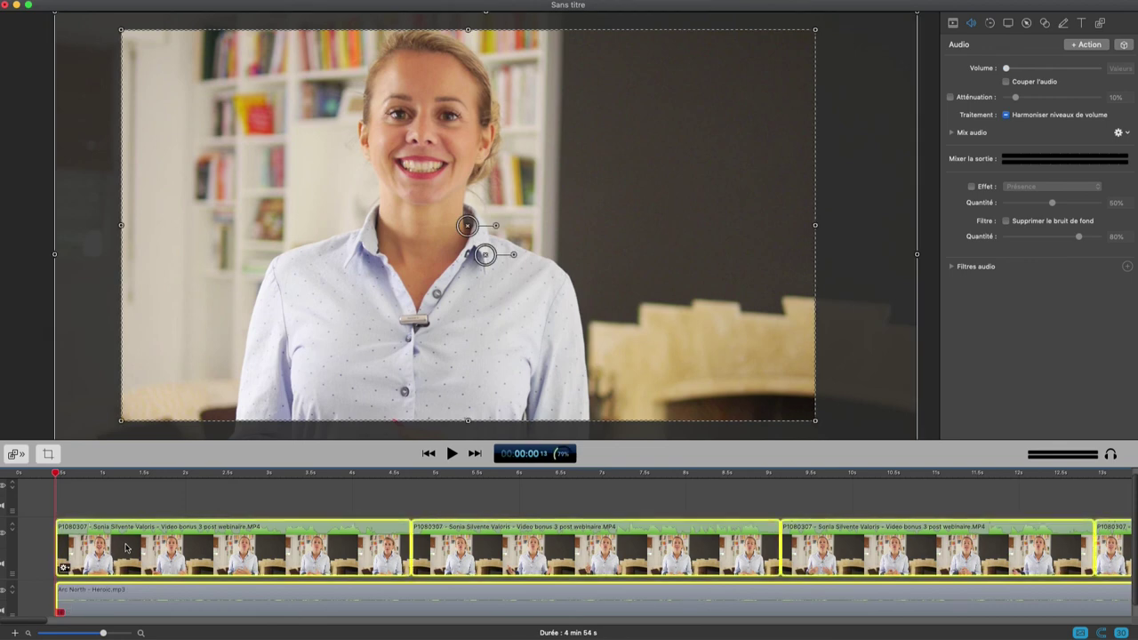
left_click_drag(114, 551, 78, 550)
left_click(451, 455)
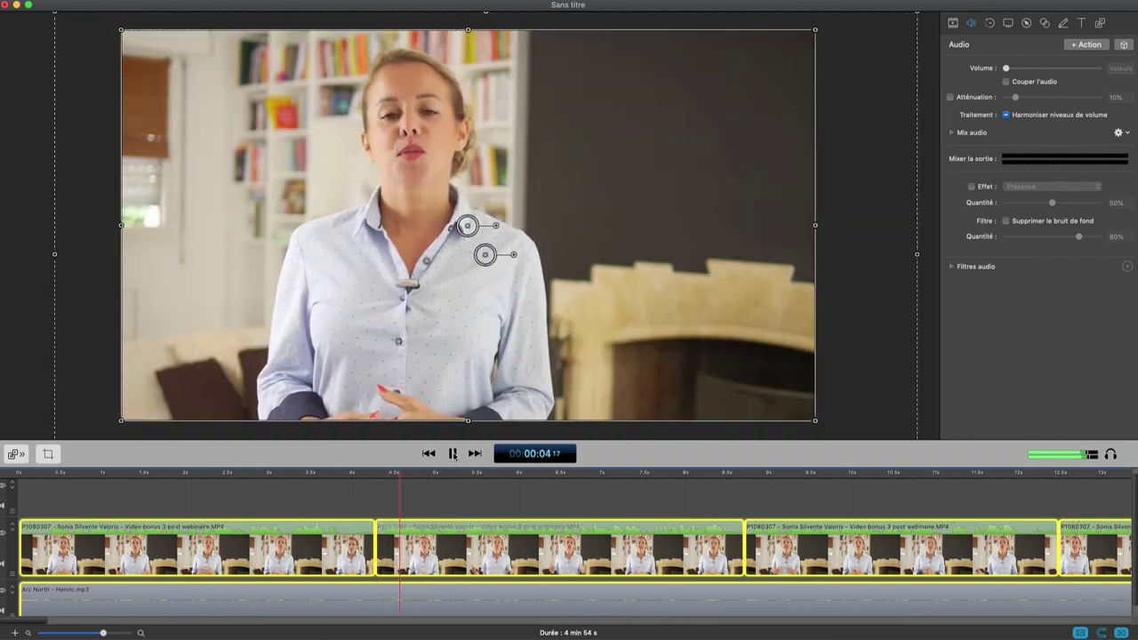
left_click(453, 455)
left_click(458, 492)
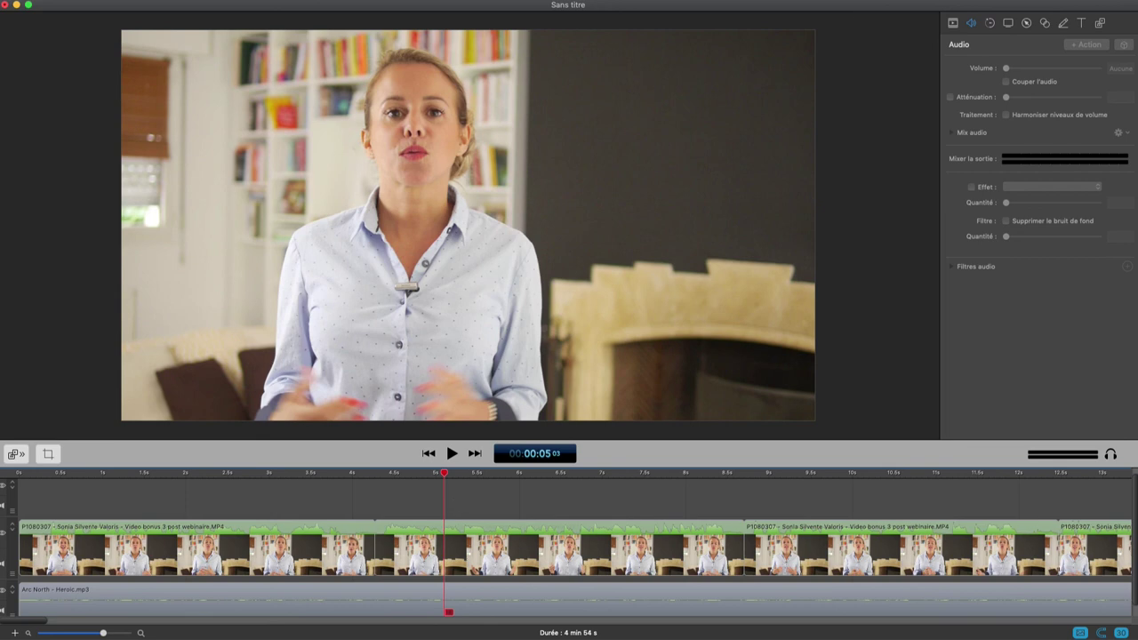
key("Escape")
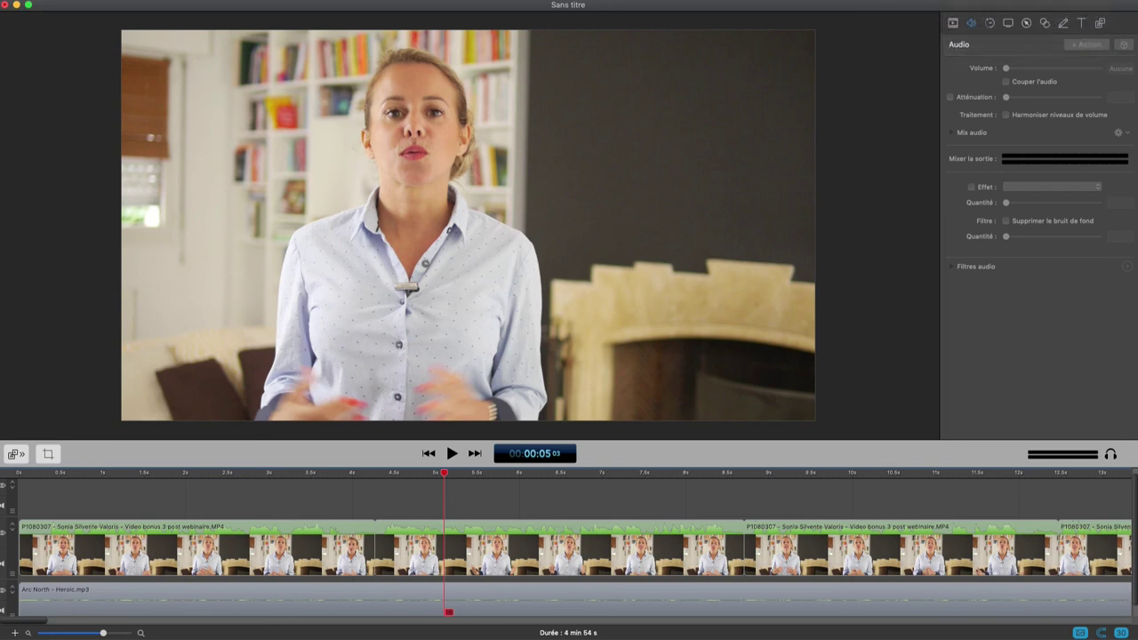